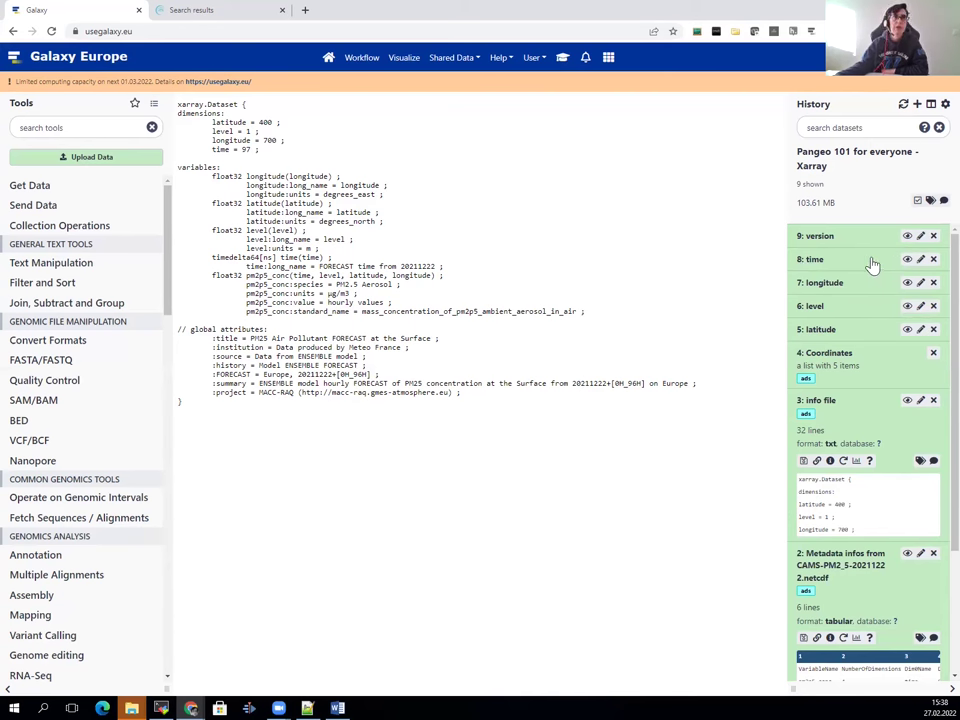
Check the tutorial's questions on PM2.5 forecast coordinates and examine the time dataset from its first to its last entry.
click(561, 58)
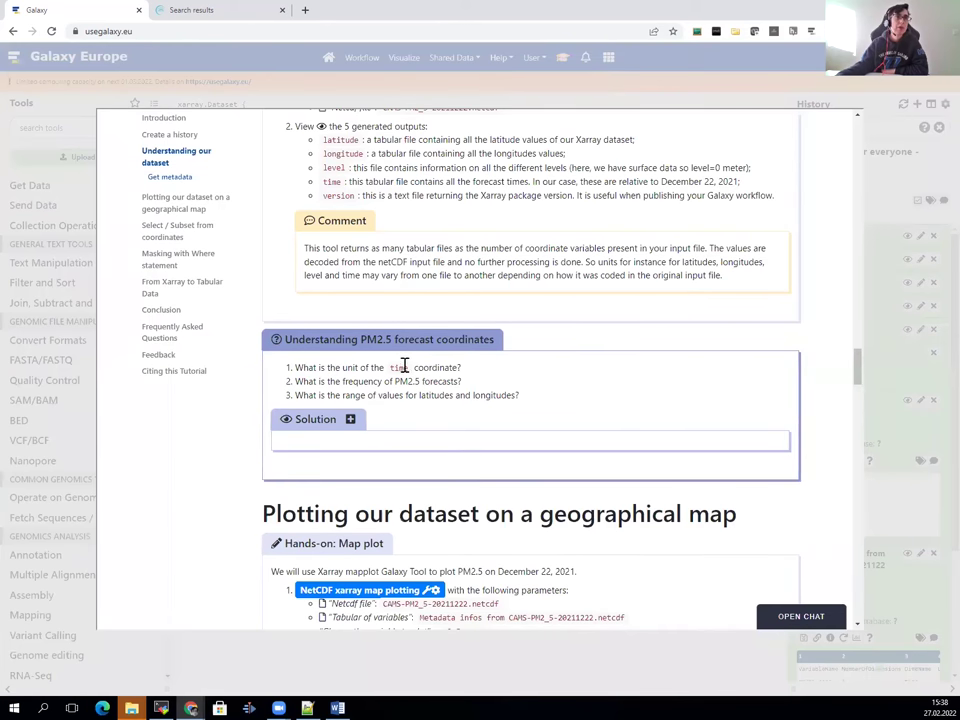
click(887, 189)
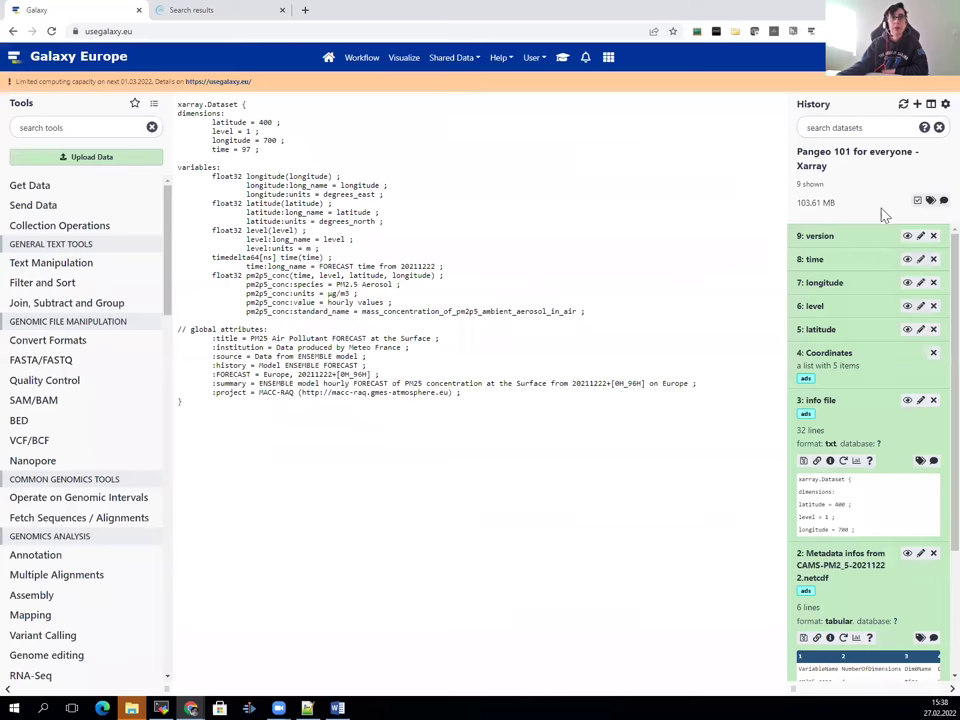
click(907, 261)
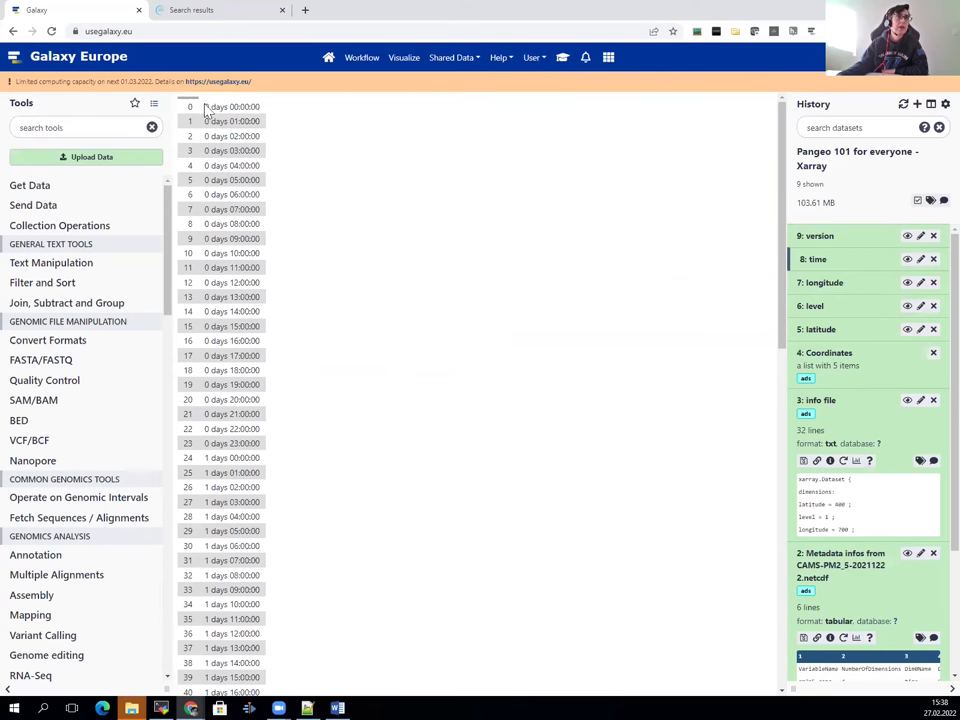
scroll(214, 146, down, 6)
scroll(222, 164, down, 2)
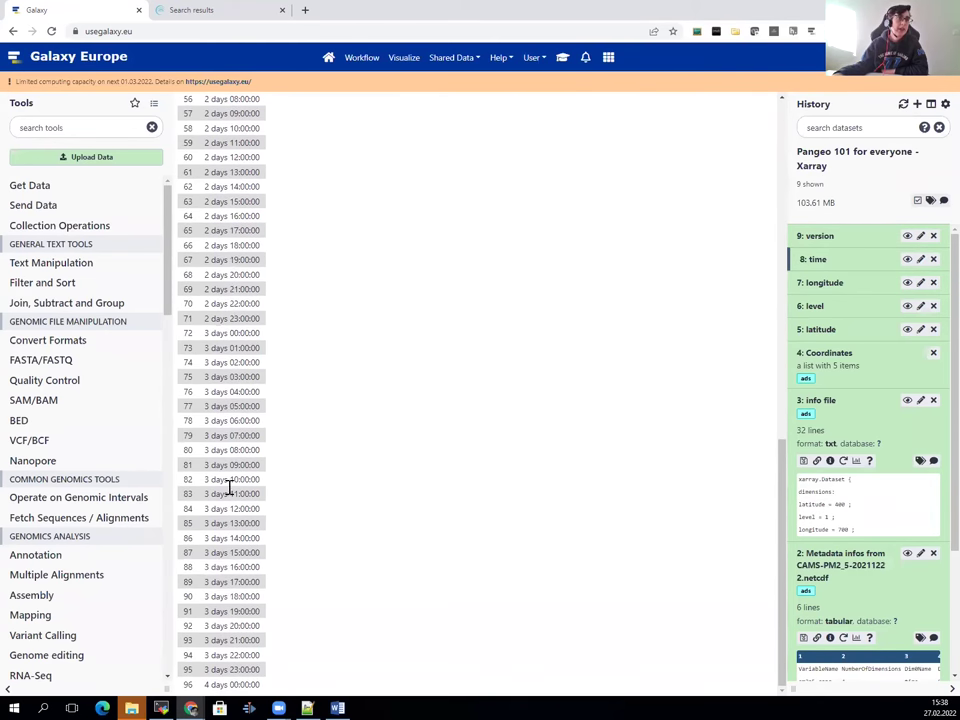
scroll(236, 268, up, 4)
scroll(234, 263, down, 4)
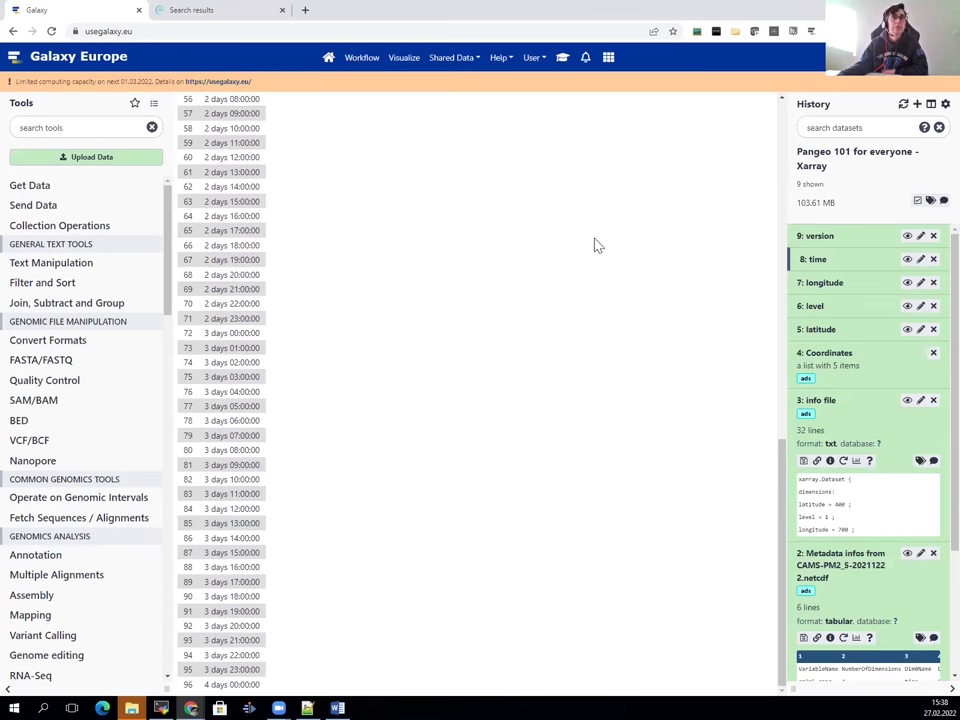
View the info file dataset and highlight the timedelta64 type of the time variable.
scroll(872, 469, down, 2)
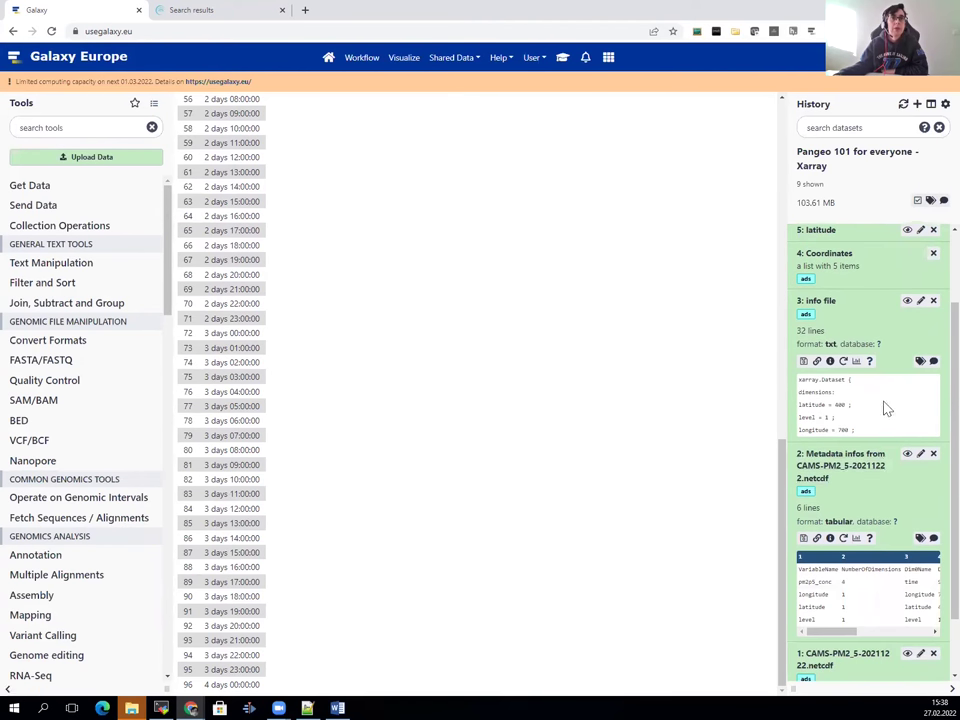
click(907, 303)
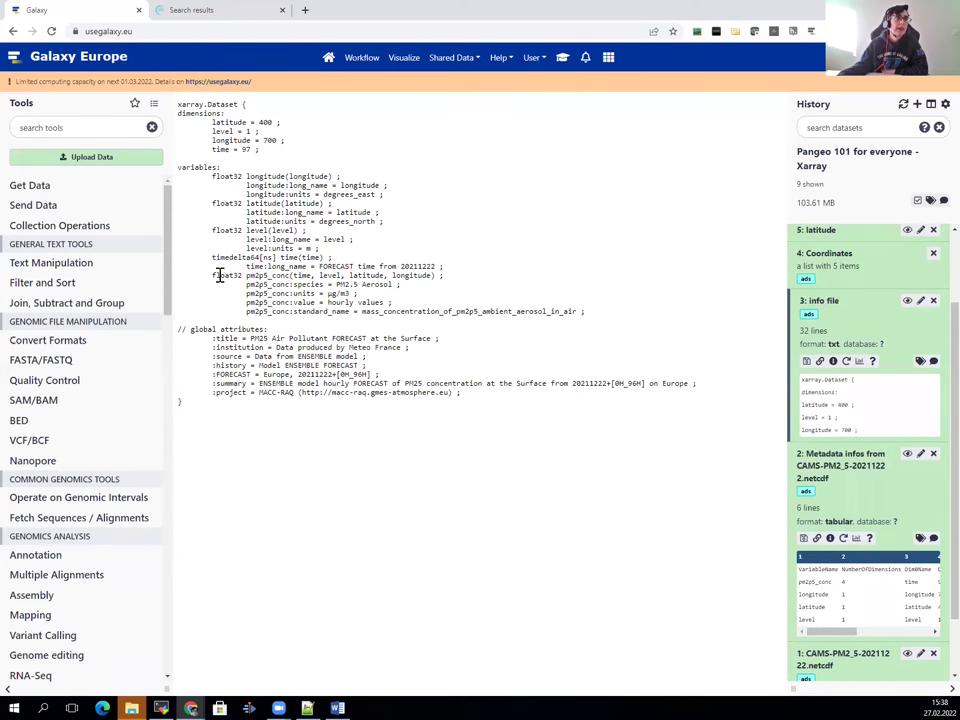
drag(212, 257, 253, 258)
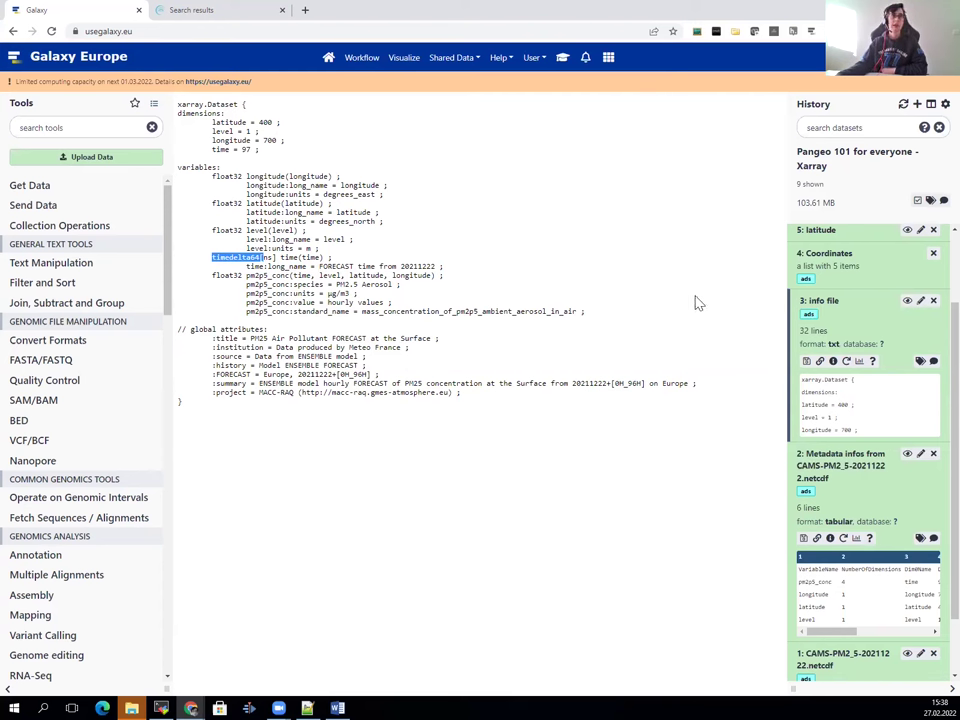
Reopen the time dataset and examine the interval between forecasts and the last forecast time.
scroll(835, 288, up, 2)
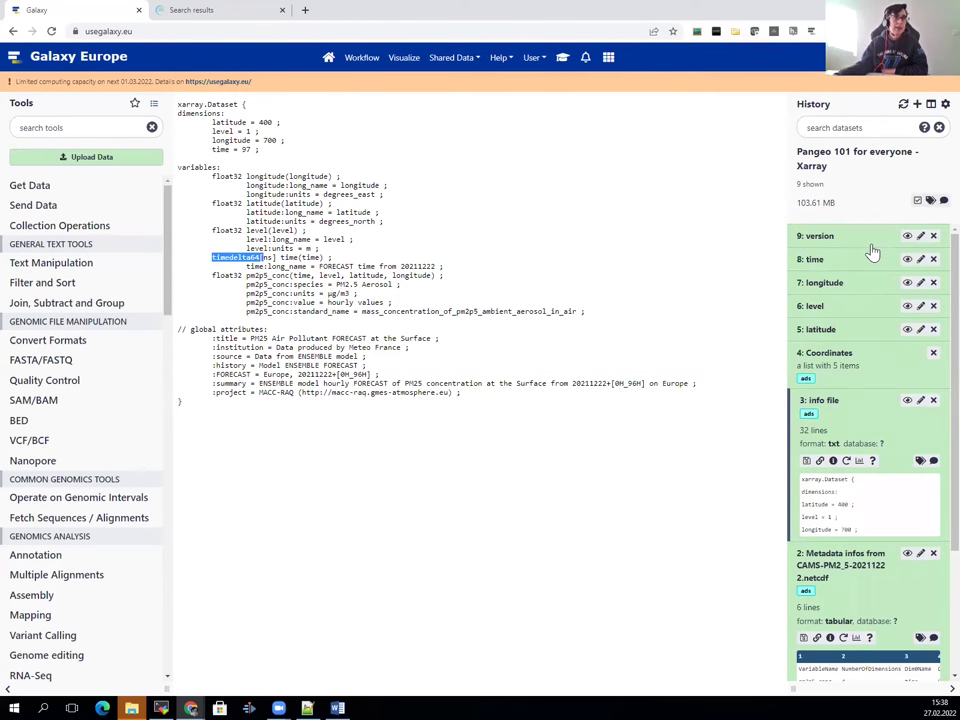
click(907, 259)
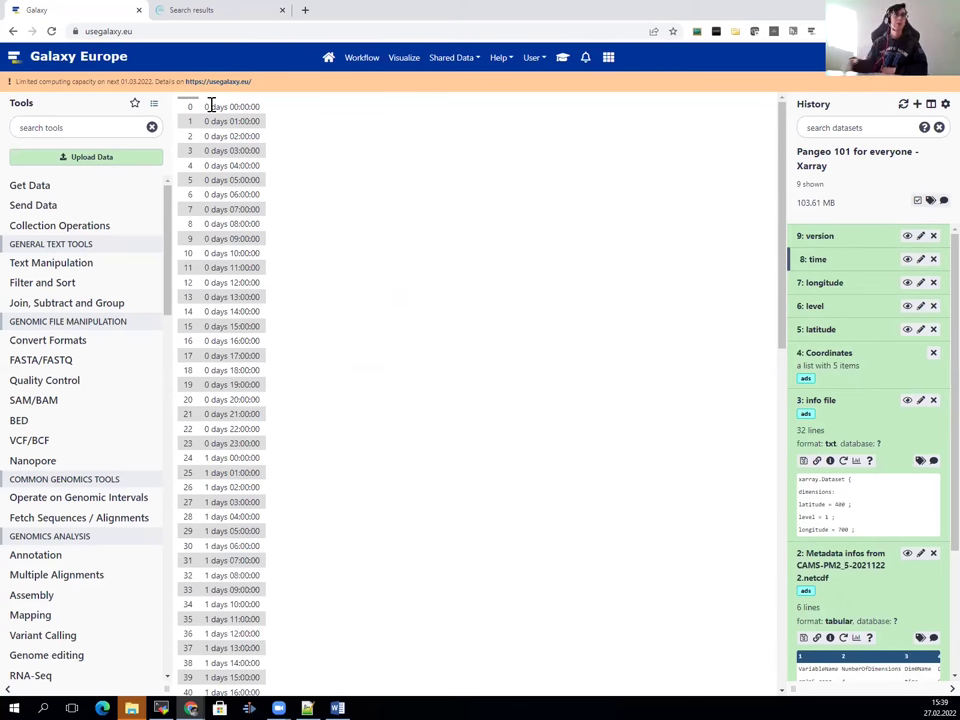
scroll(323, 431, down, 6)
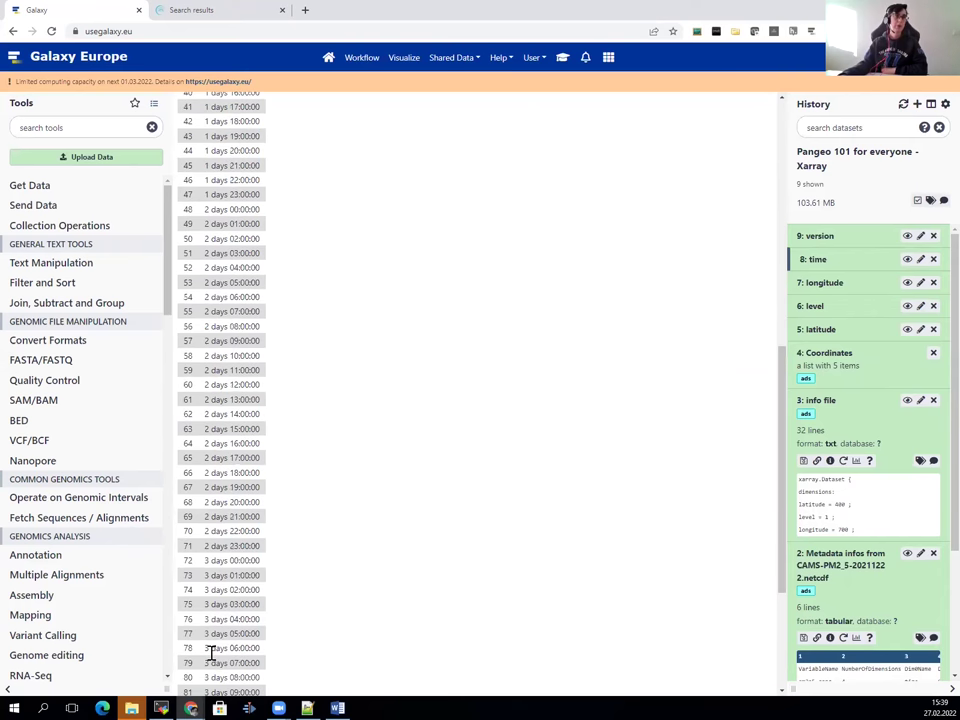
scroll(214, 656, down, 2)
scroll(217, 660, down, 1)
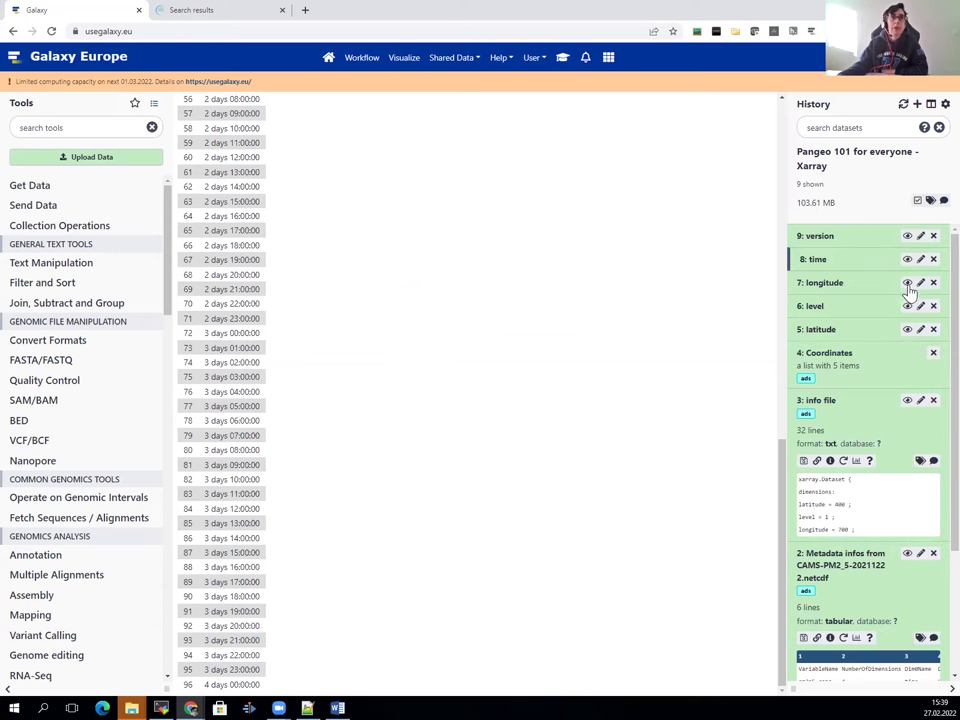
Recheck the tutorial's coordinate questions and examine the first and last values of the longitude and latitude datasets.
click(560, 62)
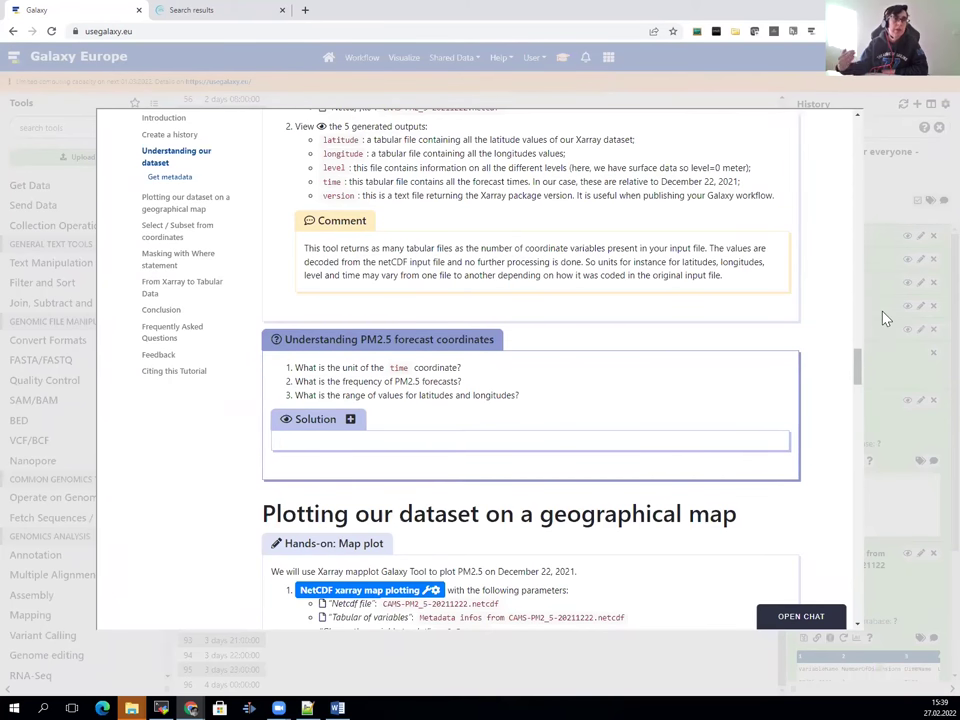
click(877, 204)
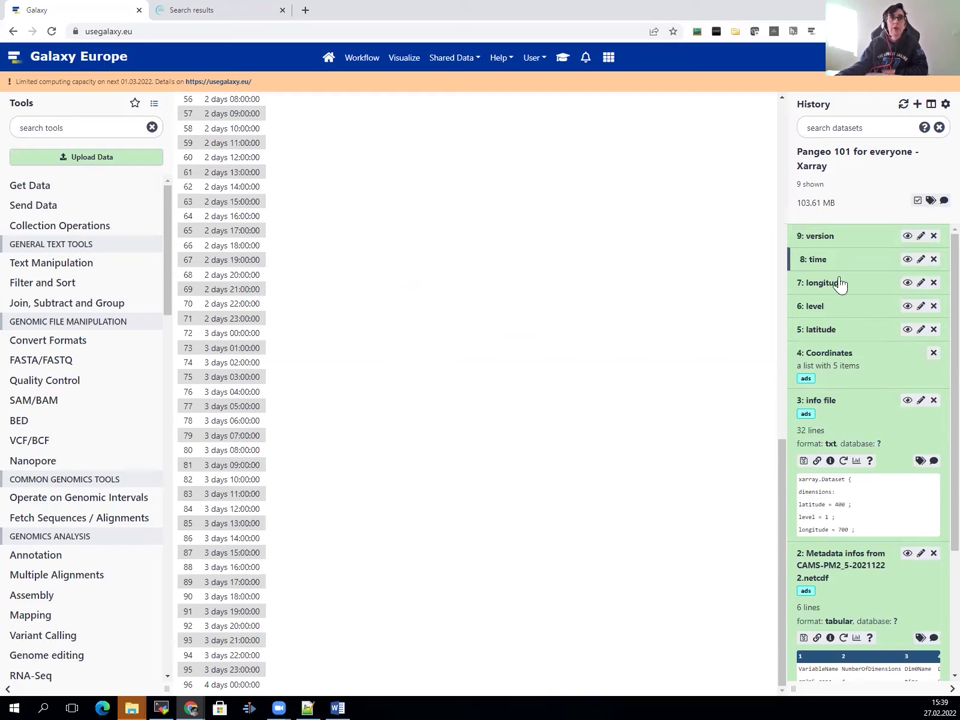
click(905, 285)
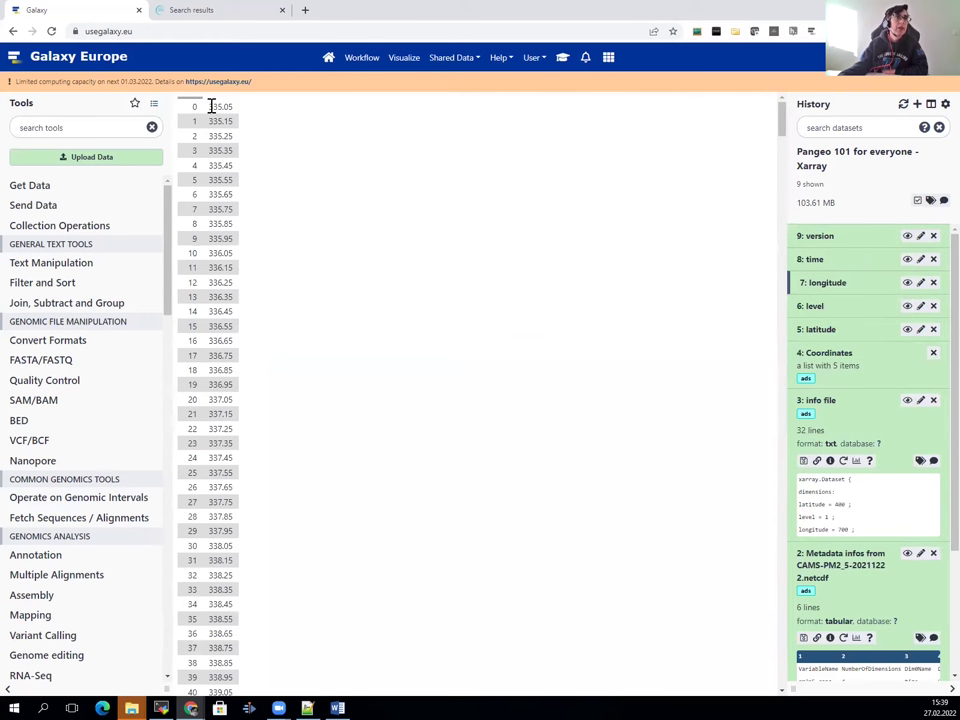
scroll(783, 147, down, 1)
drag(783, 147, 733, 693)
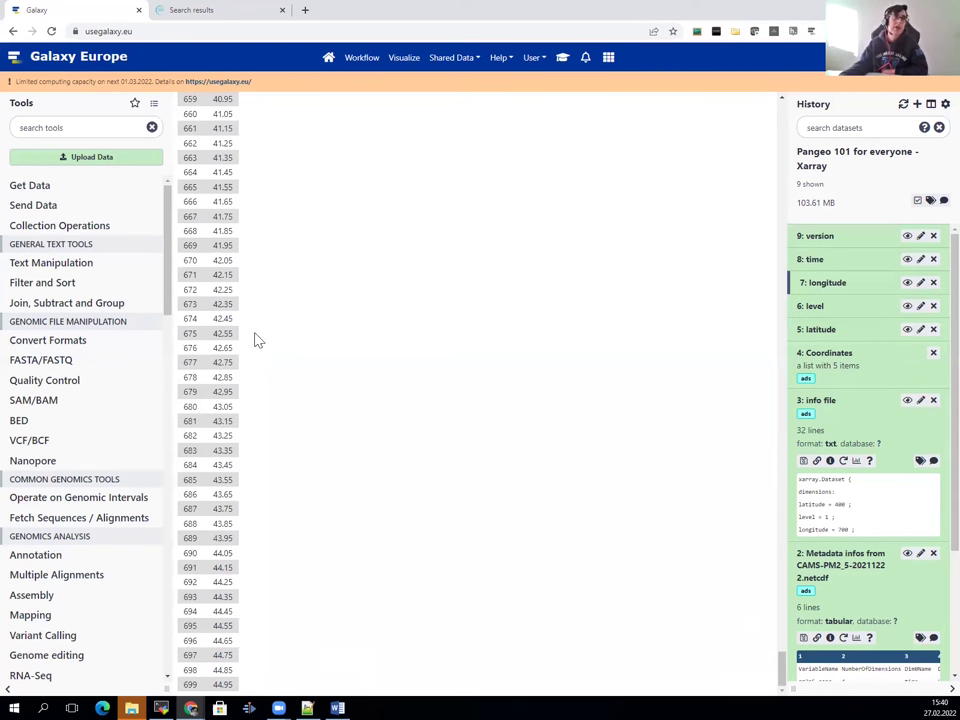
scroll(256, 337, up, 3)
scroll(256, 337, up, 4)
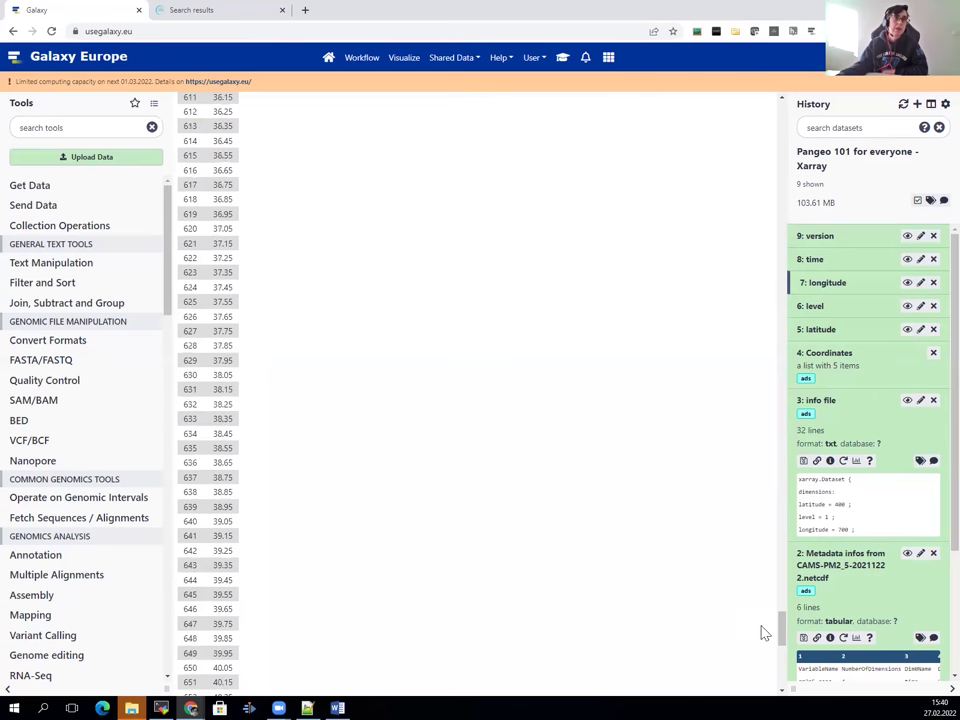
drag(781, 628, 749, 118)
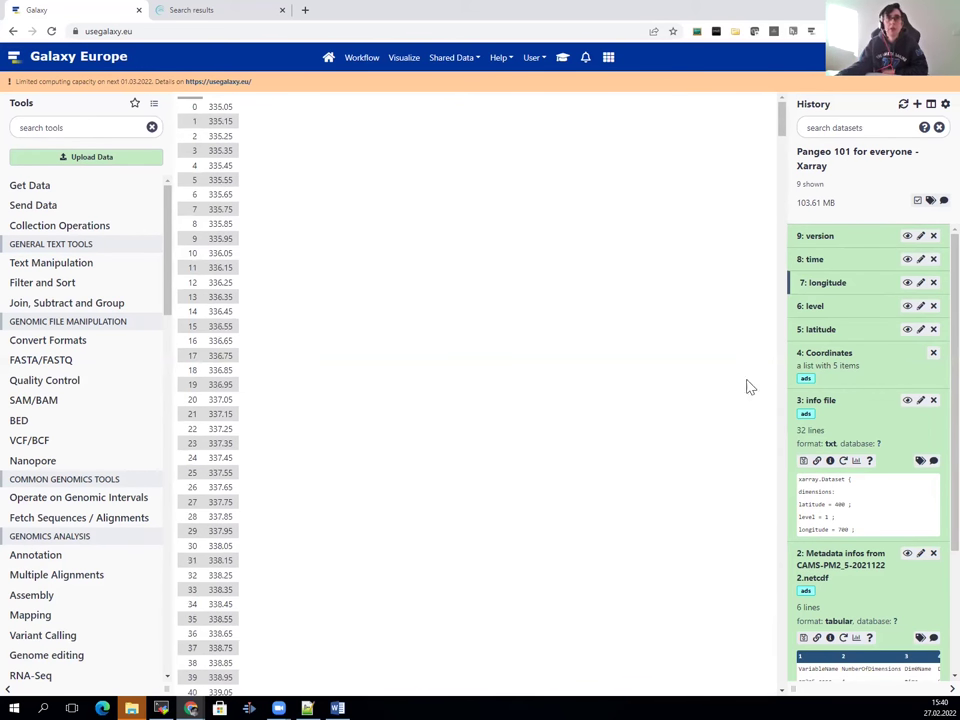
click(907, 333)
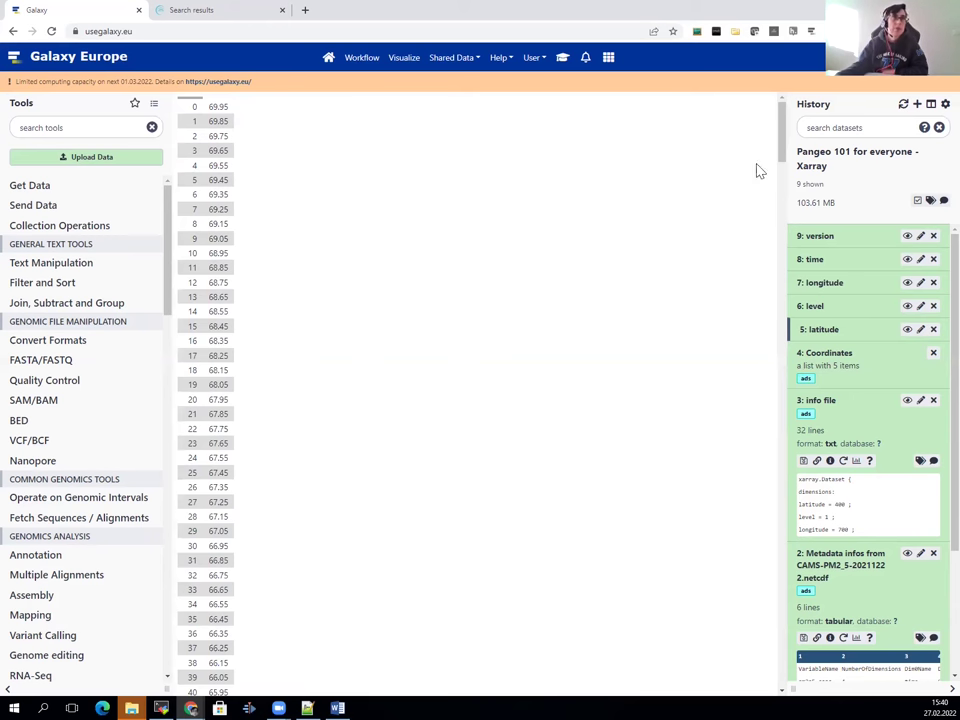
drag(782, 154, 748, 700)
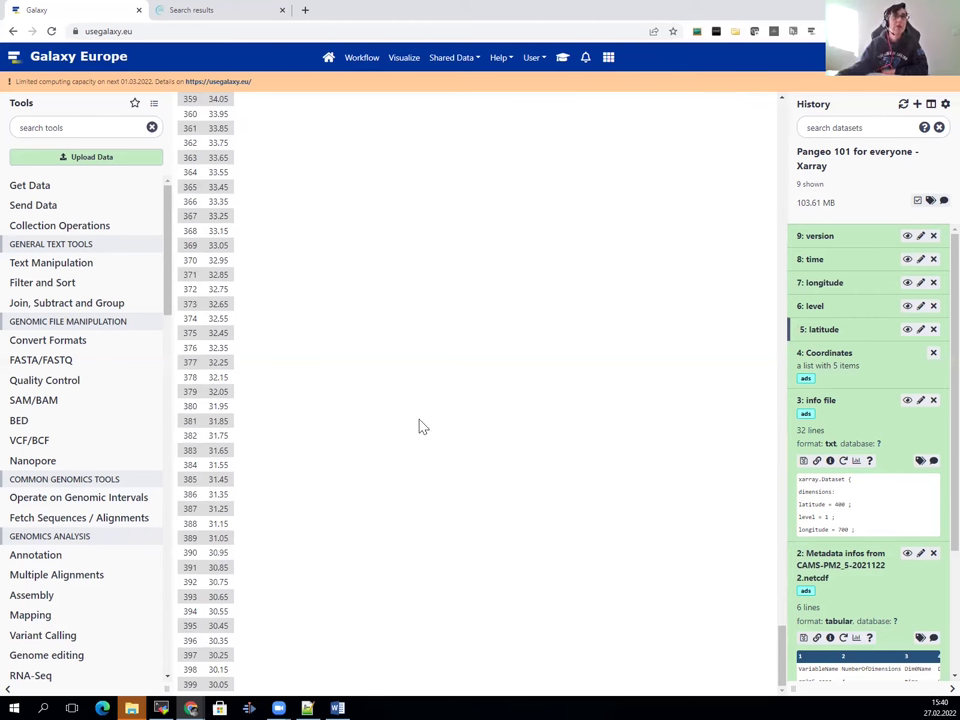
Read the tutorial's solution to the PM2.5 forecast coordinates questions and collapse it again.
click(563, 62)
click(350, 419)
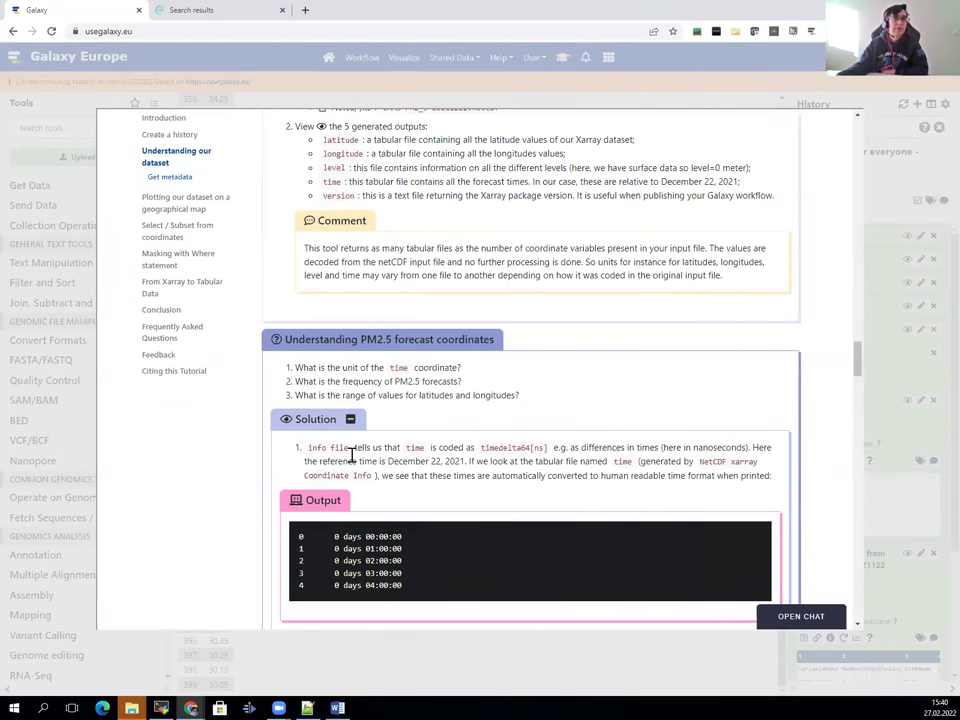
scroll(326, 465, down, 2)
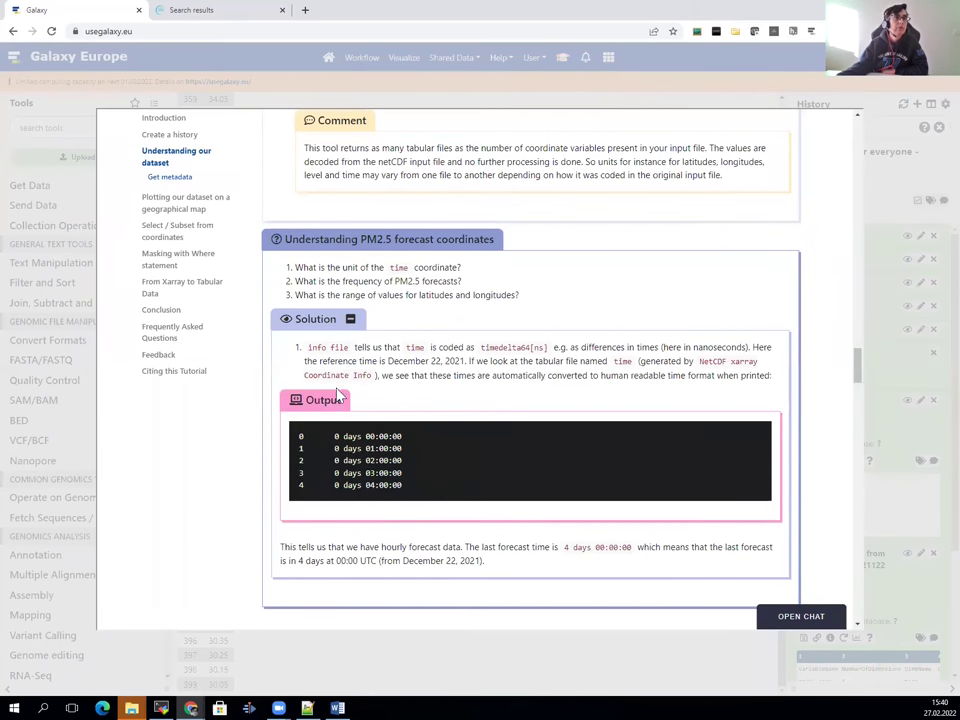
click(315, 318)
Open NetCDF xarray map plotting from the tutorial's map plot section and set the tabular of variables to Metadata infos from CAMS-PM2_5-20211222.netcdf.
scroll(565, 447, down, 4)
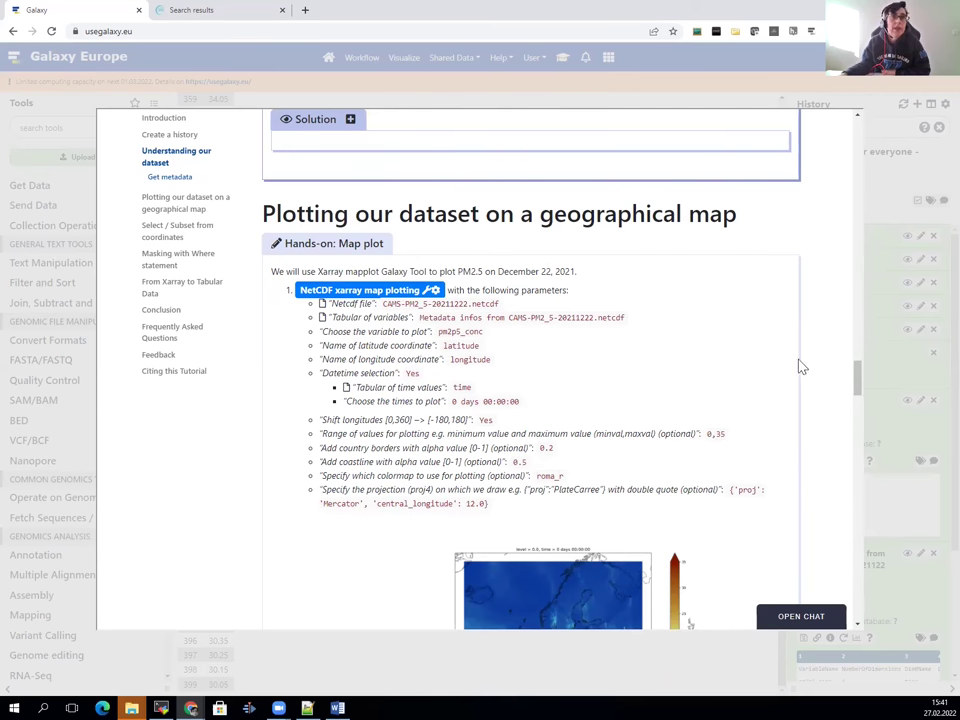
click(366, 290)
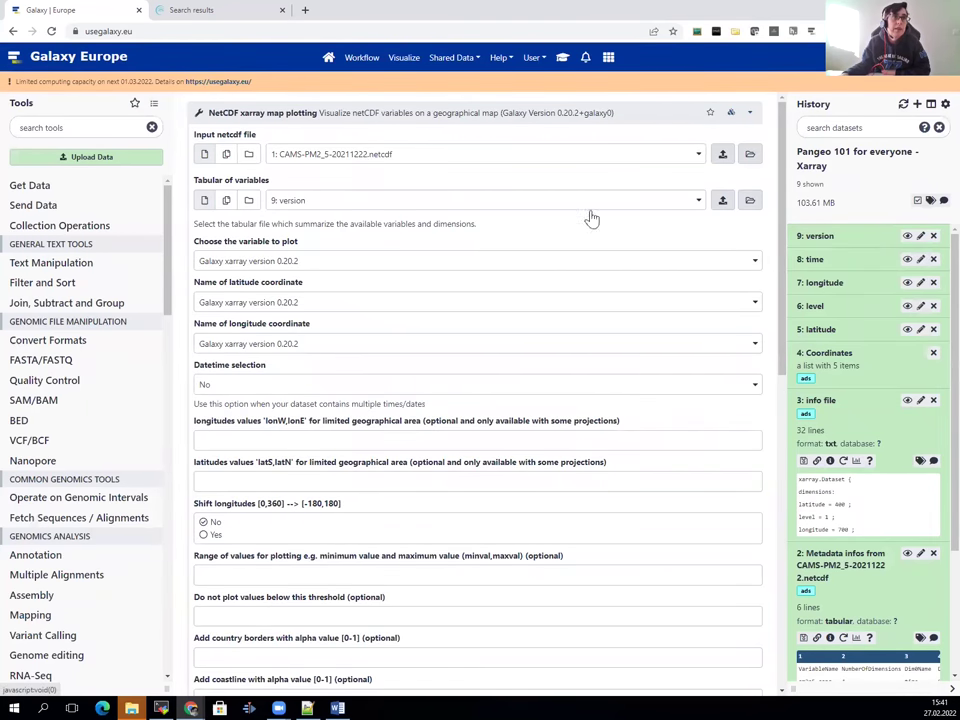
click(692, 204)
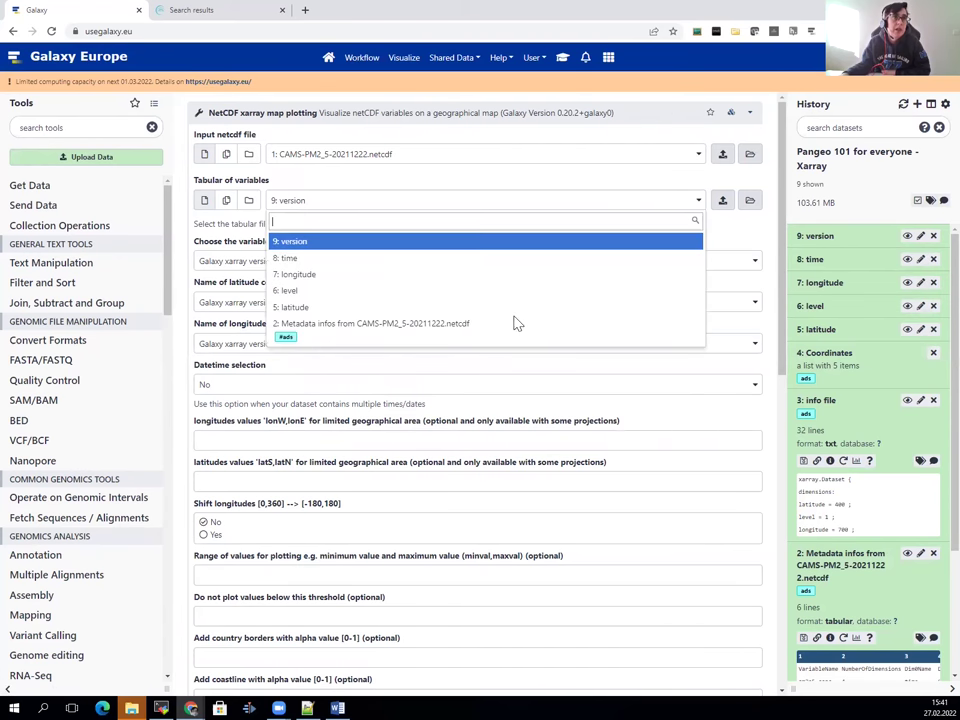
click(375, 333)
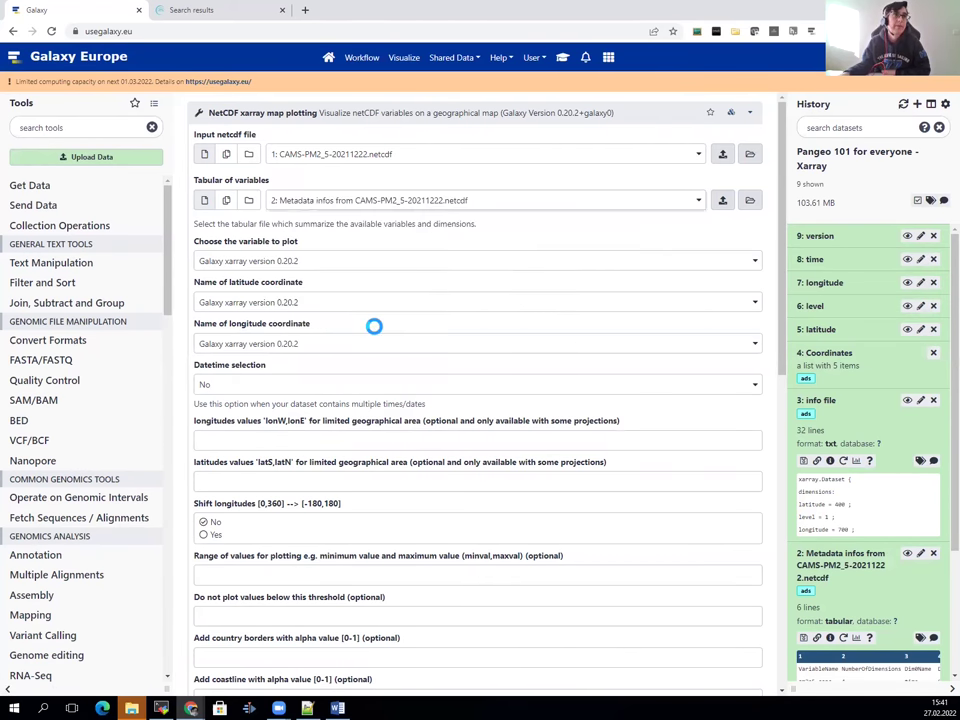
Set the variable to plot to pm2p5_conc, the latitude coordinate to latitude and the longitude coordinate to longitude.
click(245, 263)
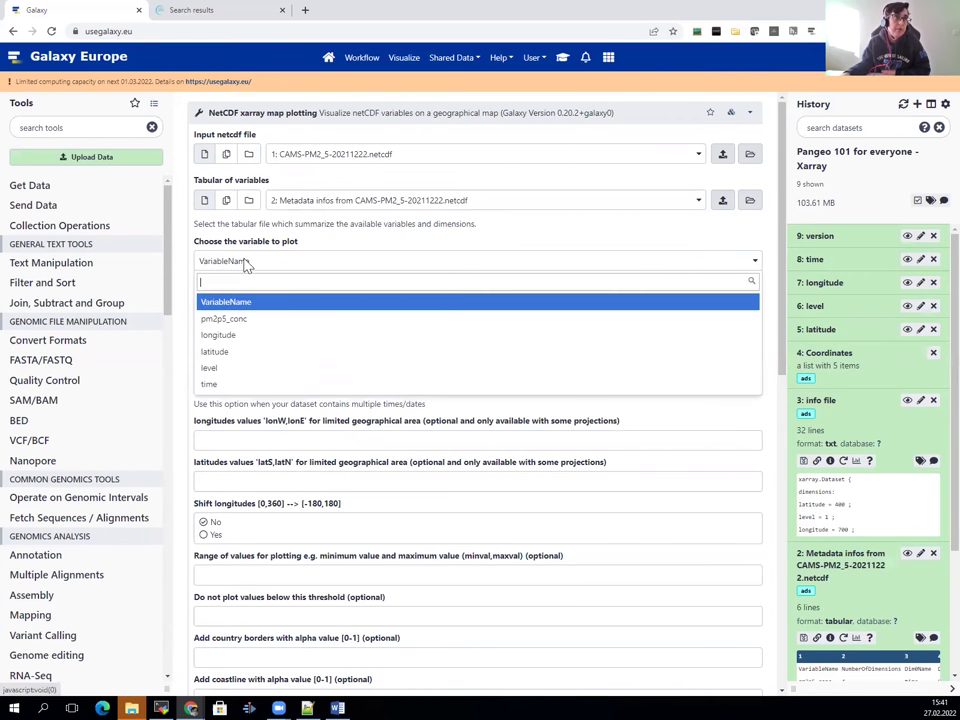
click(213, 320)
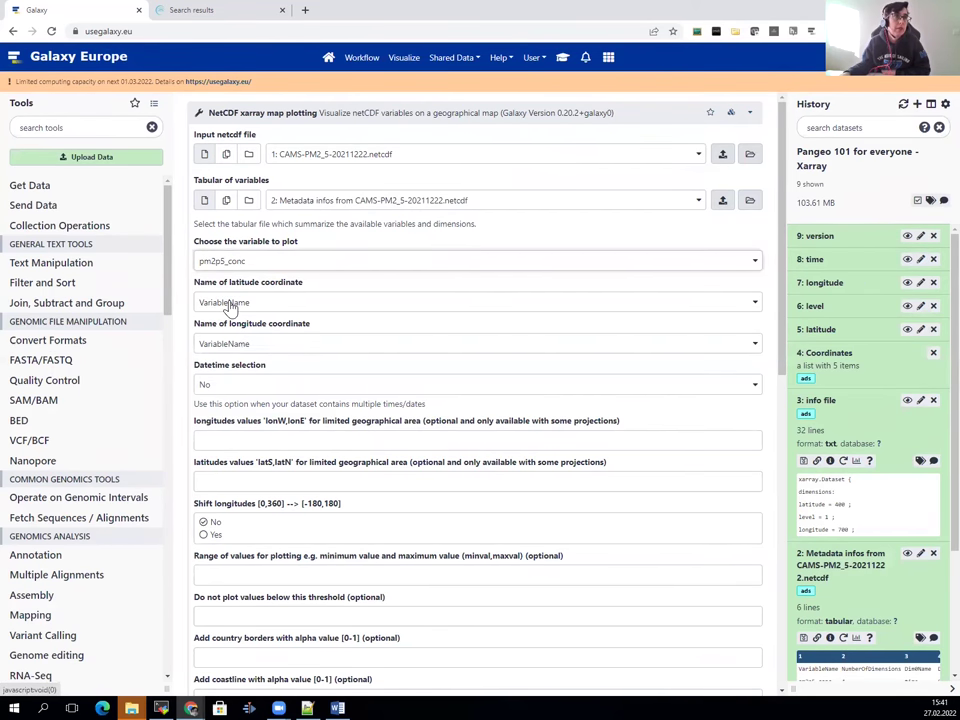
click(228, 306)
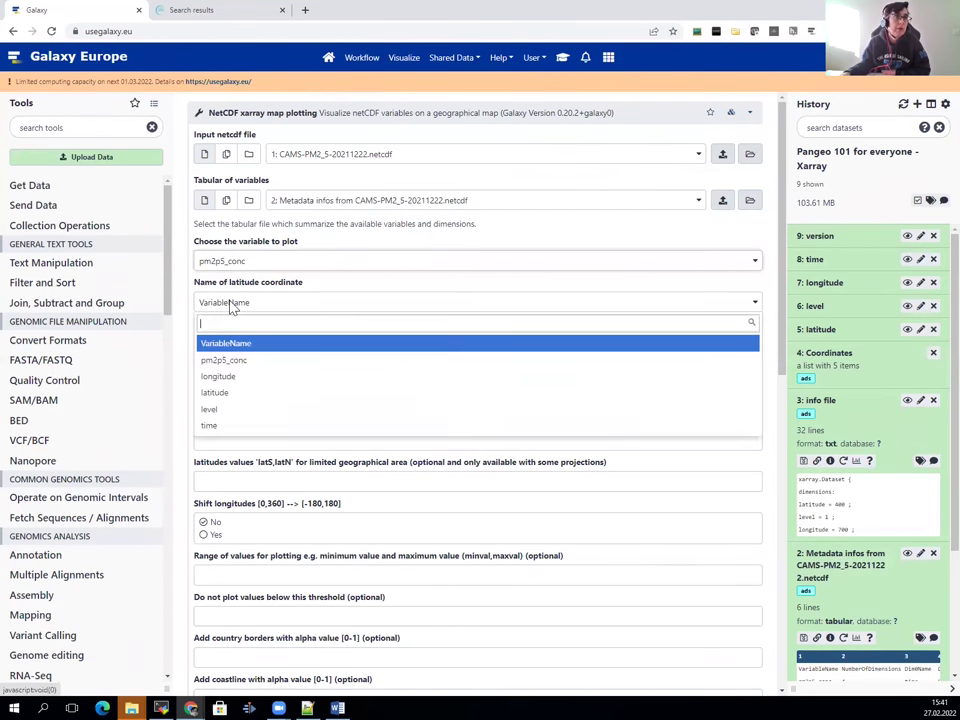
click(228, 394)
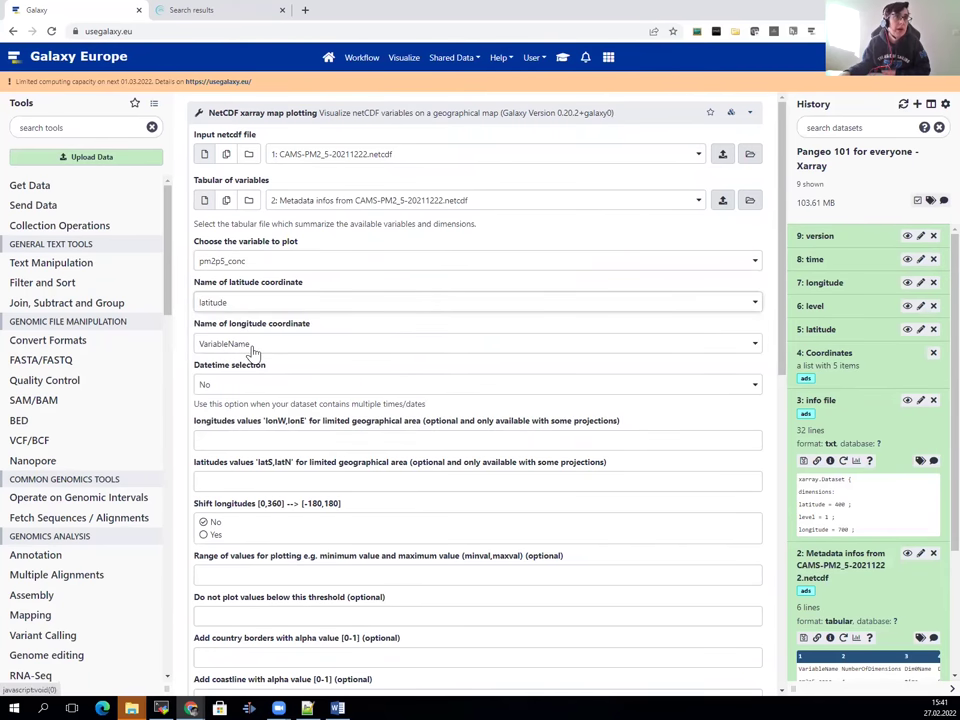
click(251, 346)
click(232, 418)
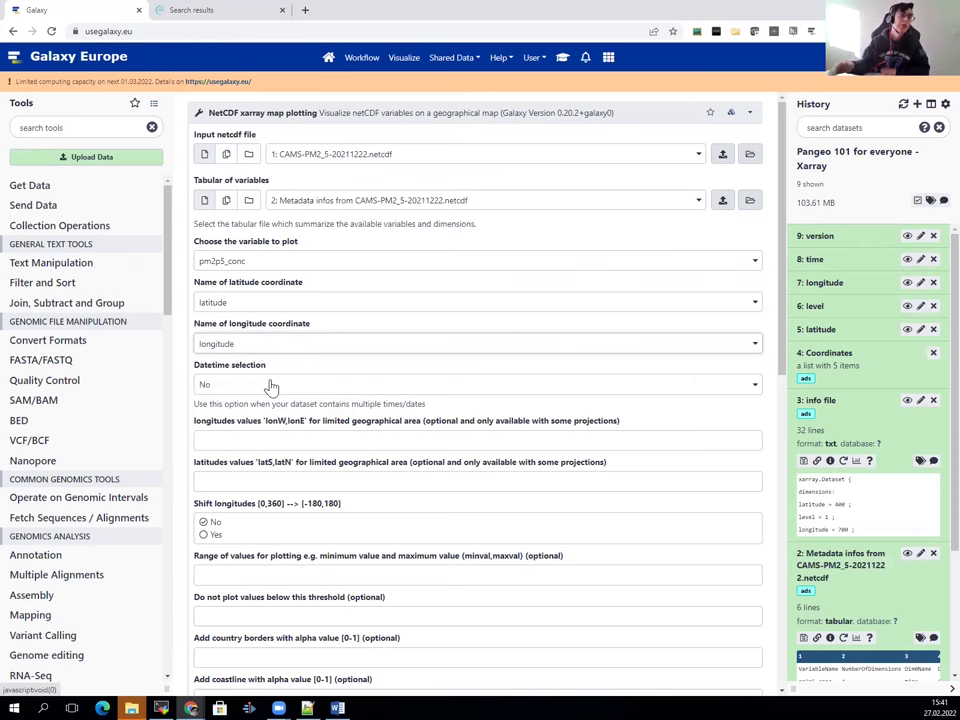
Set the datetime selection to Yes and check the map plot parameters listed in the tutorial.
click(271, 386)
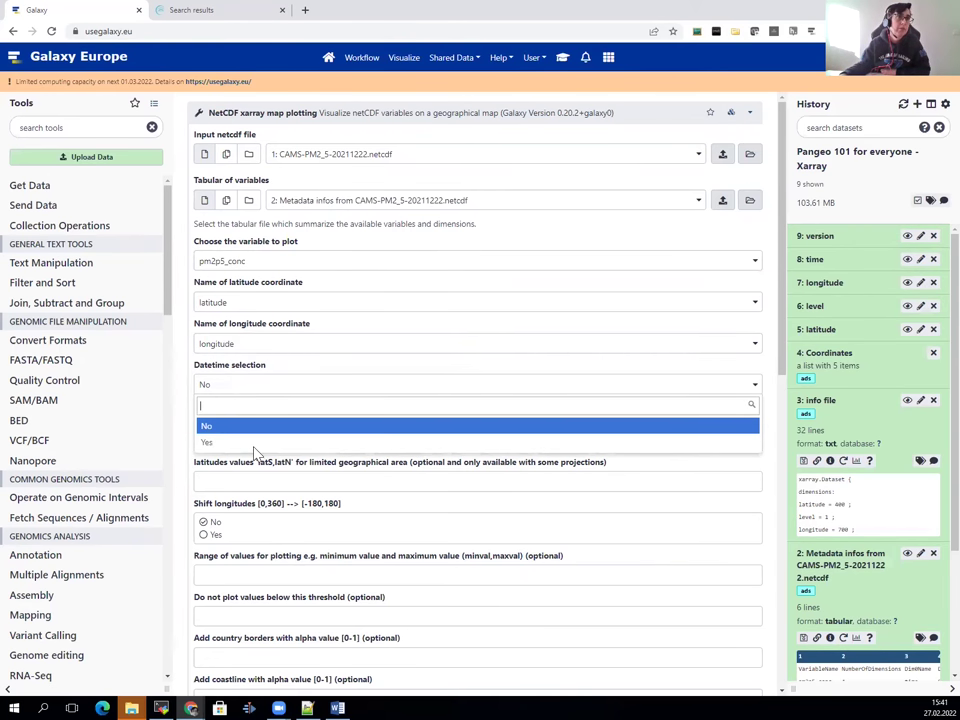
click(248, 441)
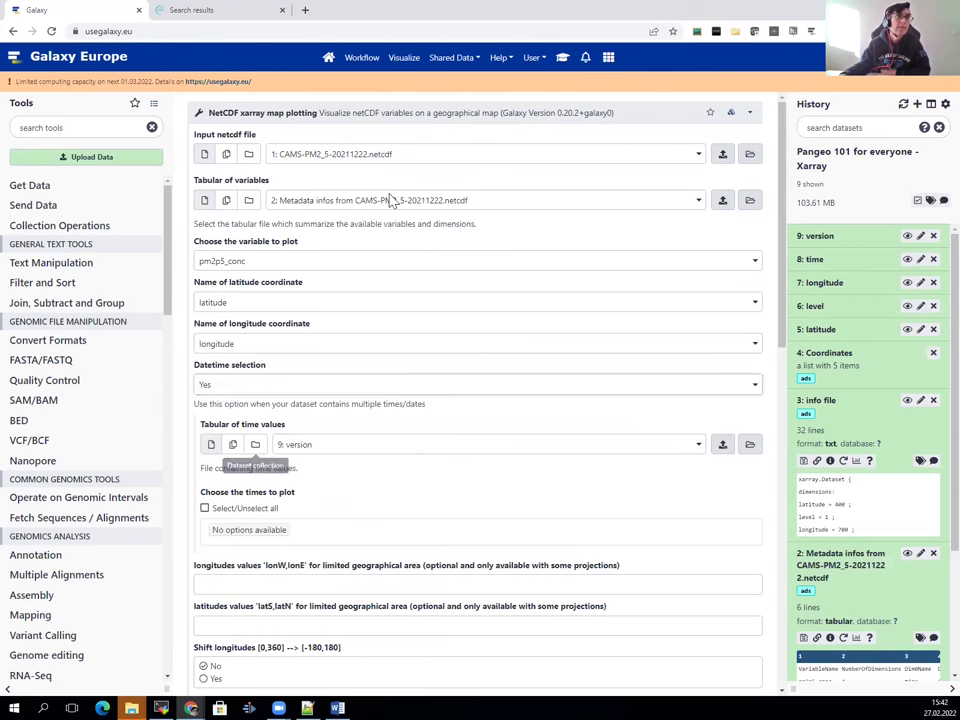
click(561, 60)
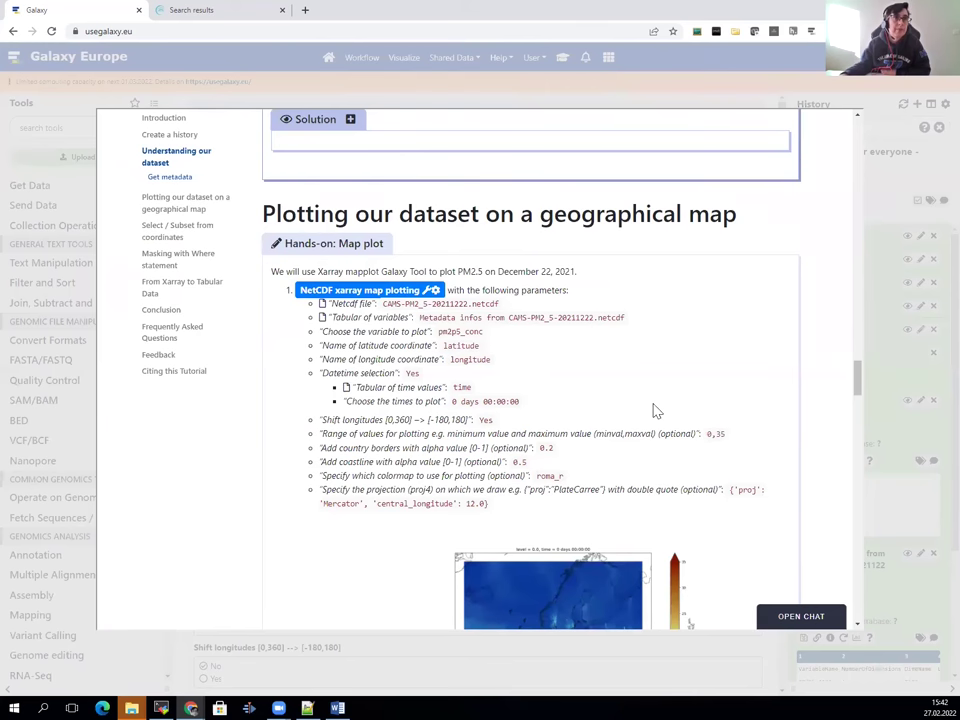
click(893, 203)
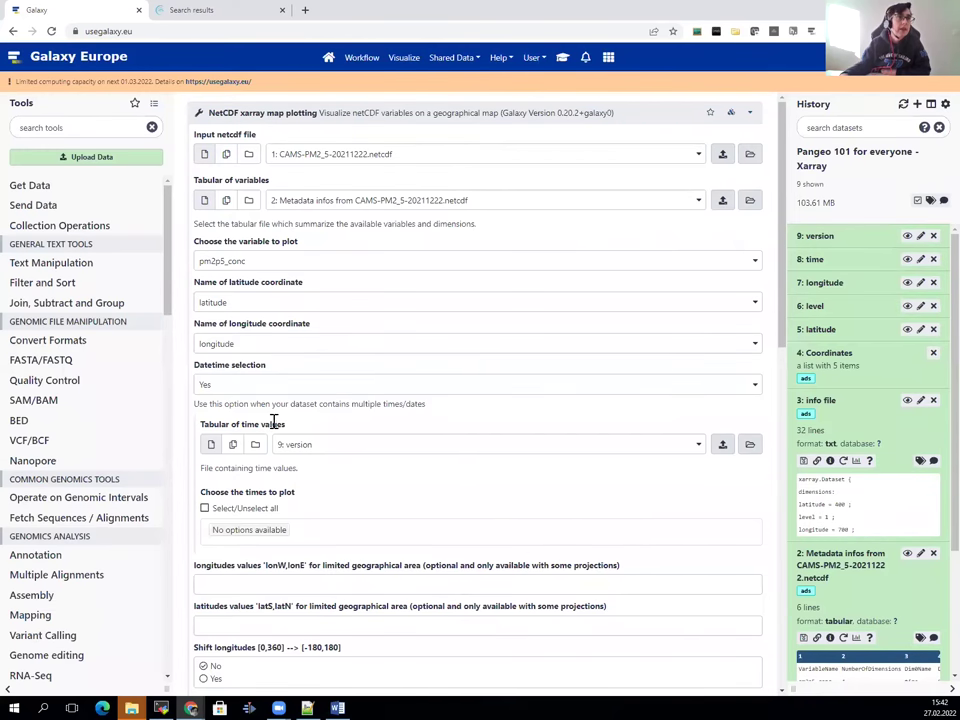
Set the tabular of time values to 8: time and choose 0 days 00:00:00 as the time to plot.
scroll(300, 390, down, 2)
click(360, 347)
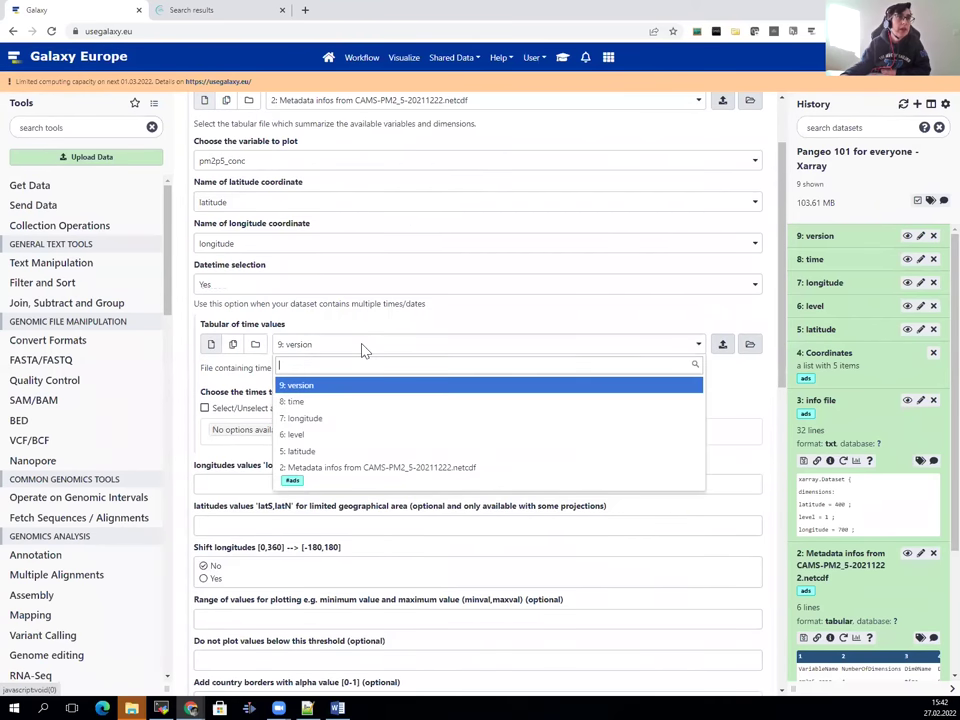
click(318, 406)
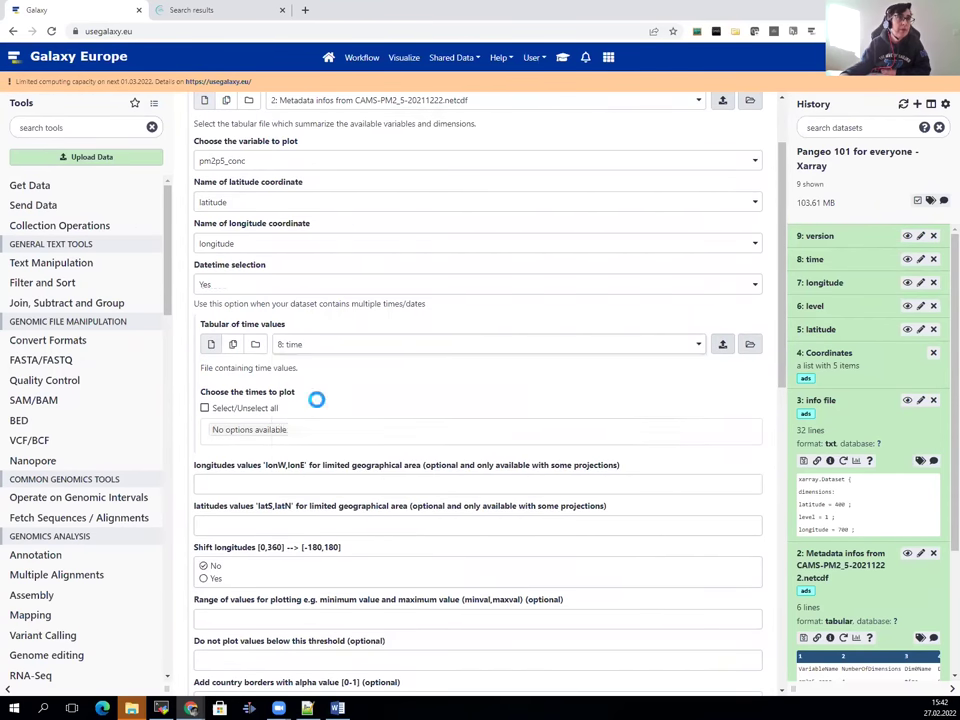
click(236, 431)
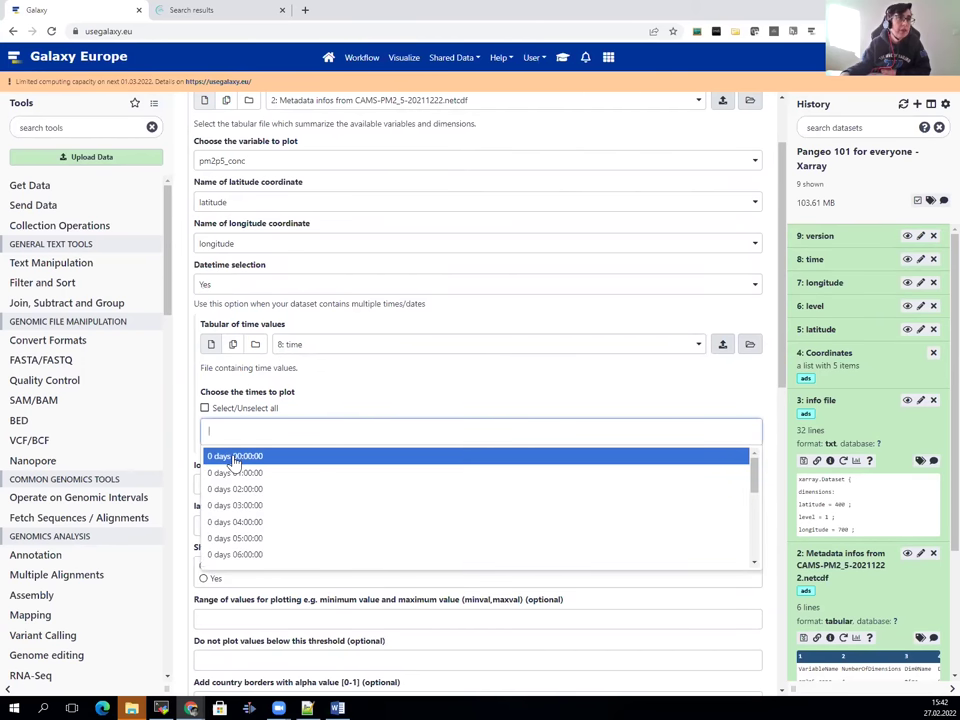
click(235, 456)
click(452, 414)
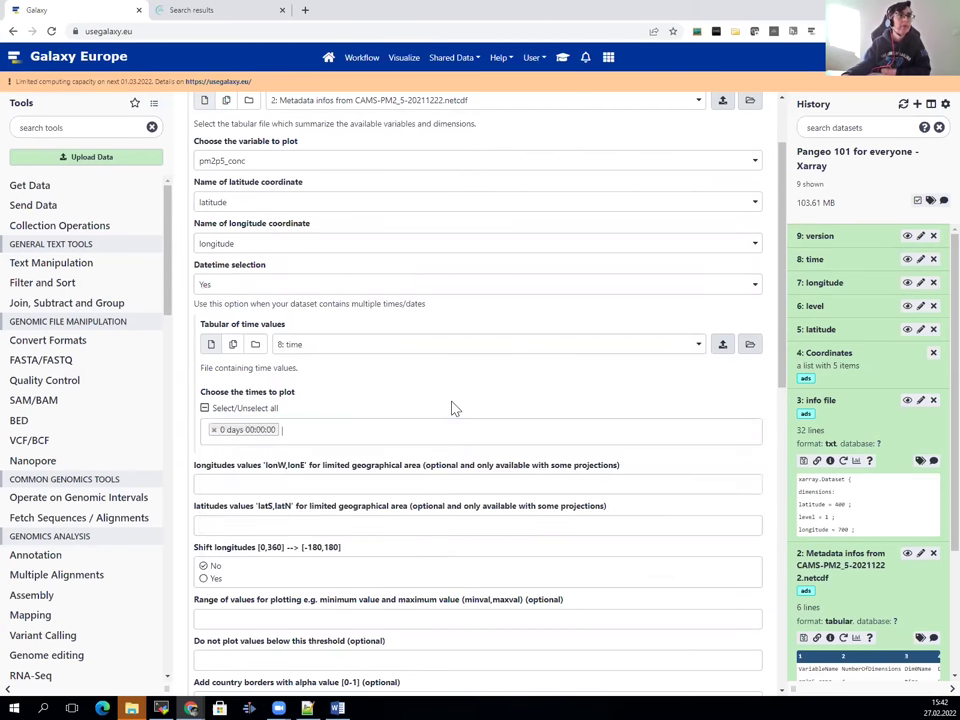
Set the longitude shift to Yes and the range of values for plotting to 0,35.
scroll(588, 443, down, 1)
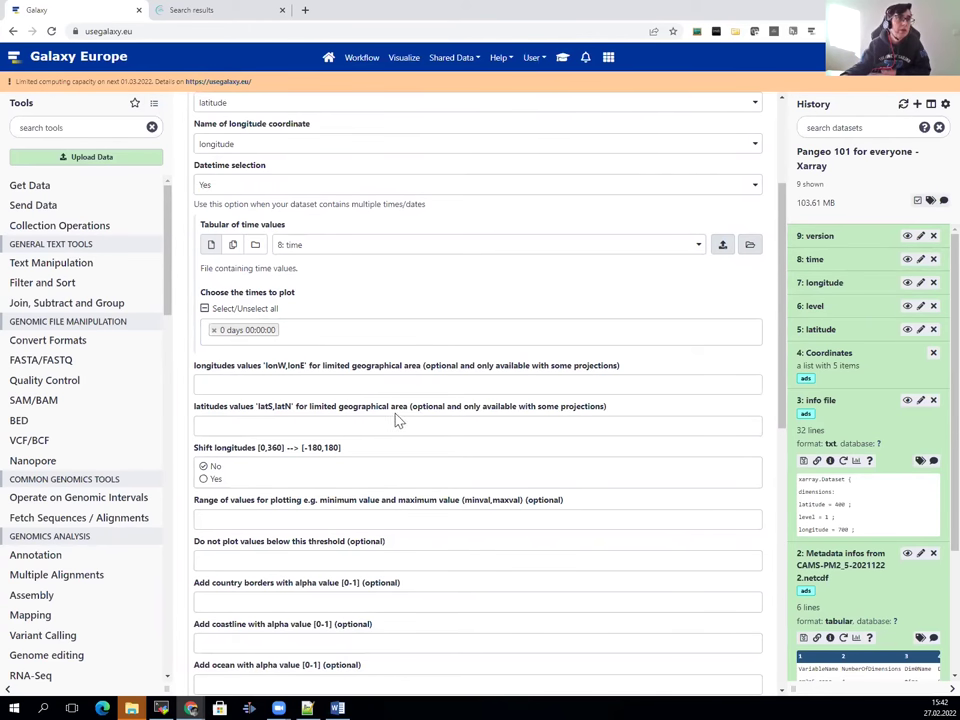
scroll(392, 410, down, 2)
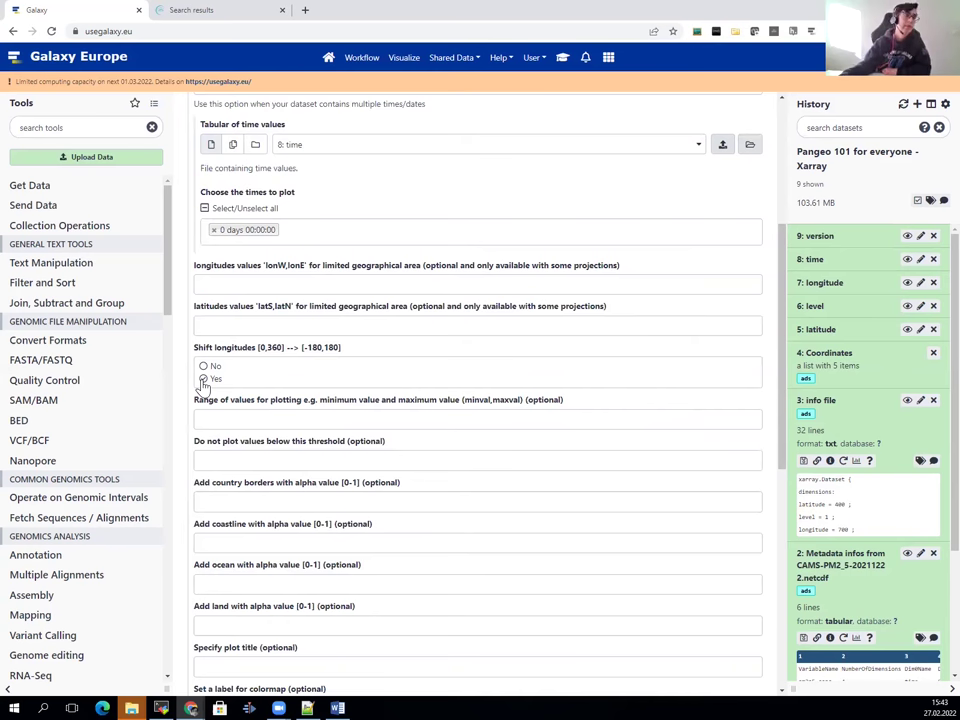
scroll(276, 428, down, 2)
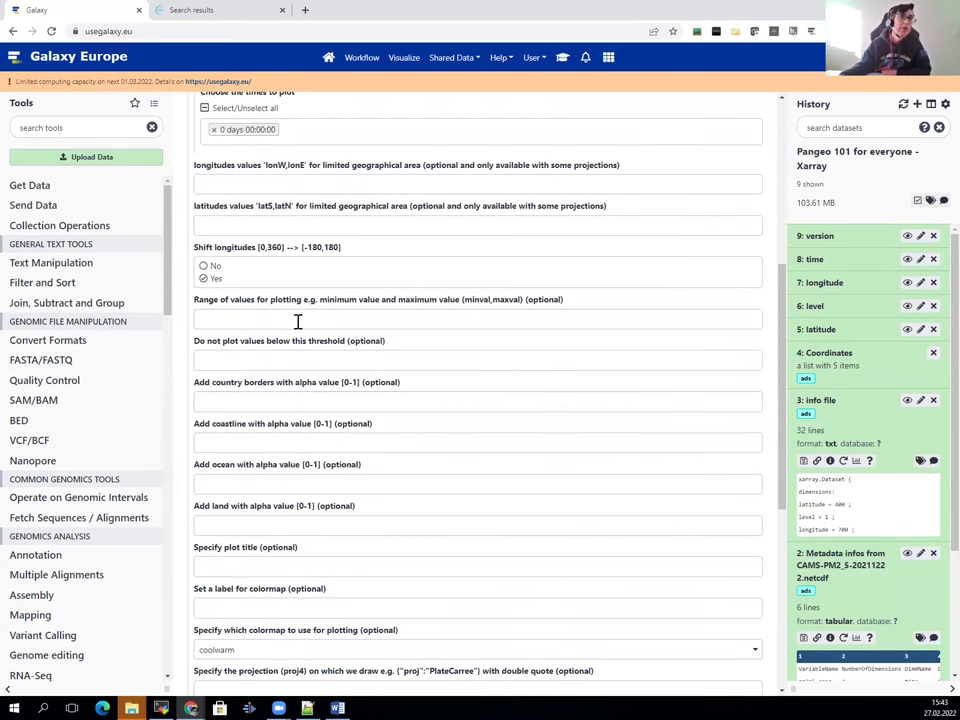
click(359, 316)
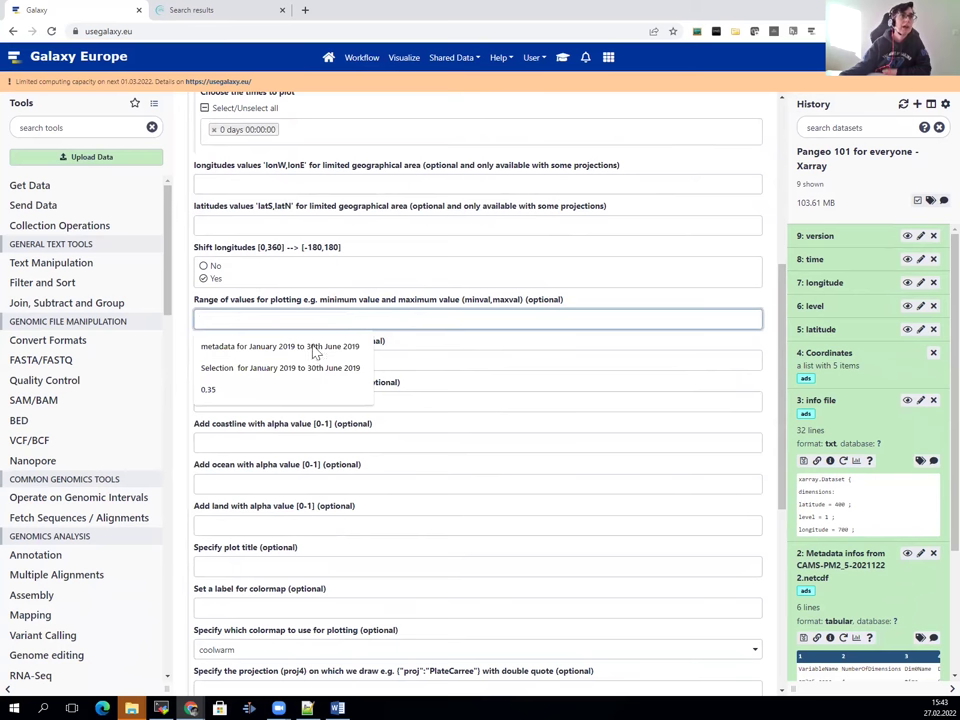
click(258, 390)
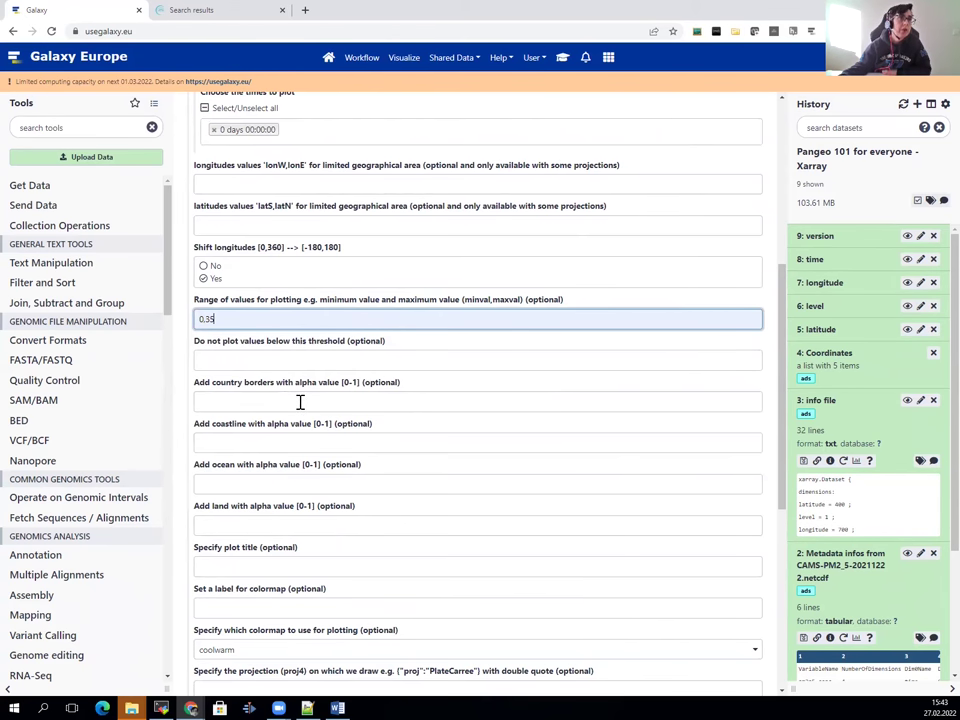
Check the tutorial's map plot parameters, and set the country borders alpha to 0.2 and the coastline alpha to 0.1.
click(562, 57)
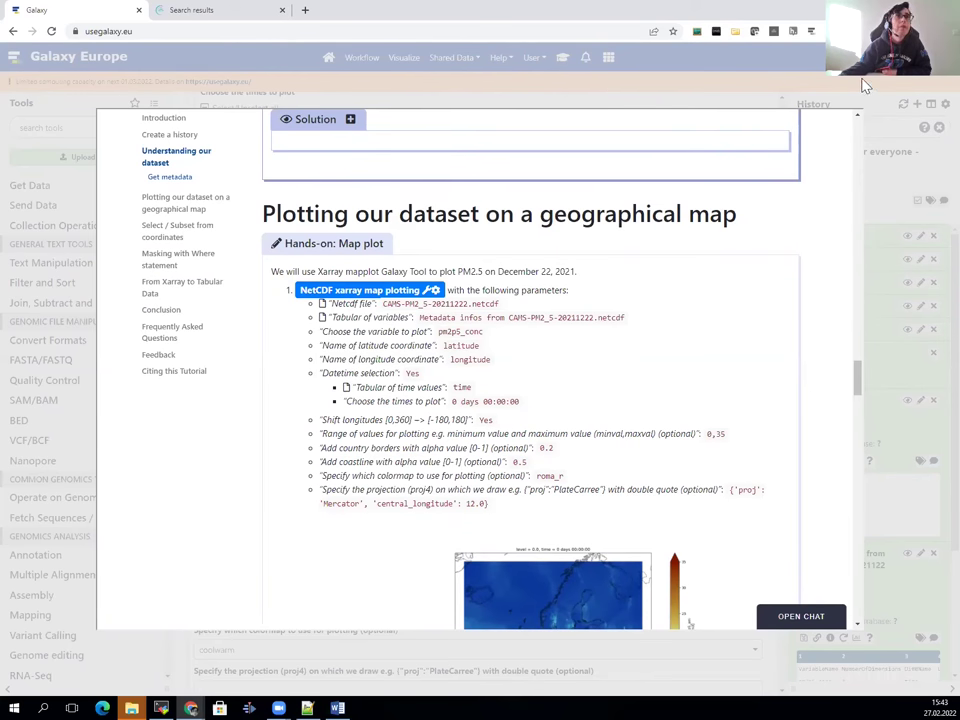
key(Escape)
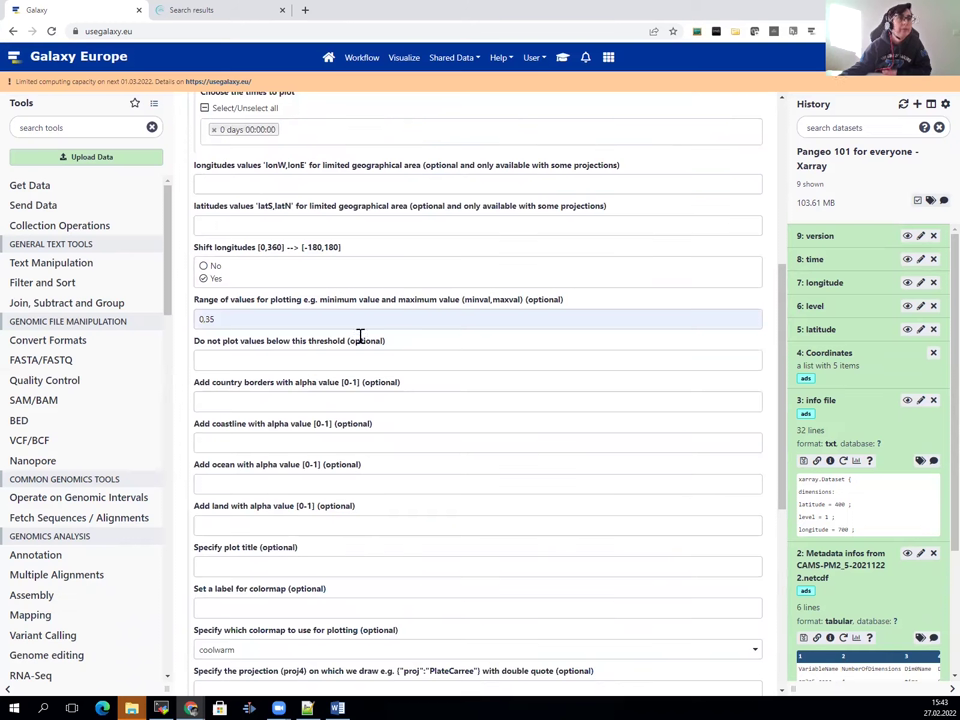
click(229, 407)
text(0.2)
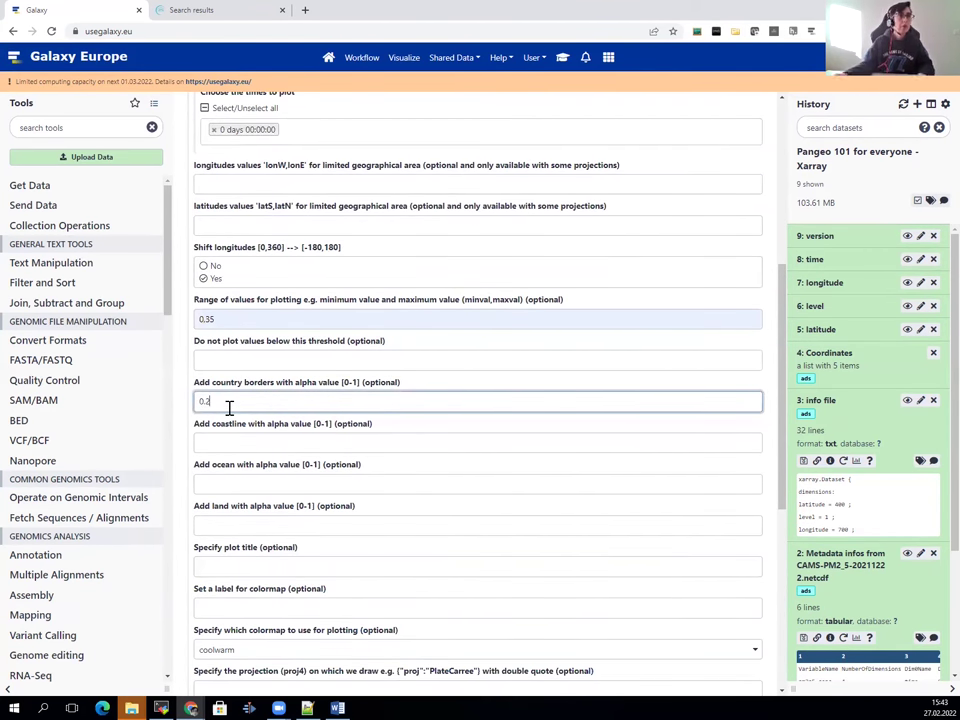
click(222, 440)
text(0.1)
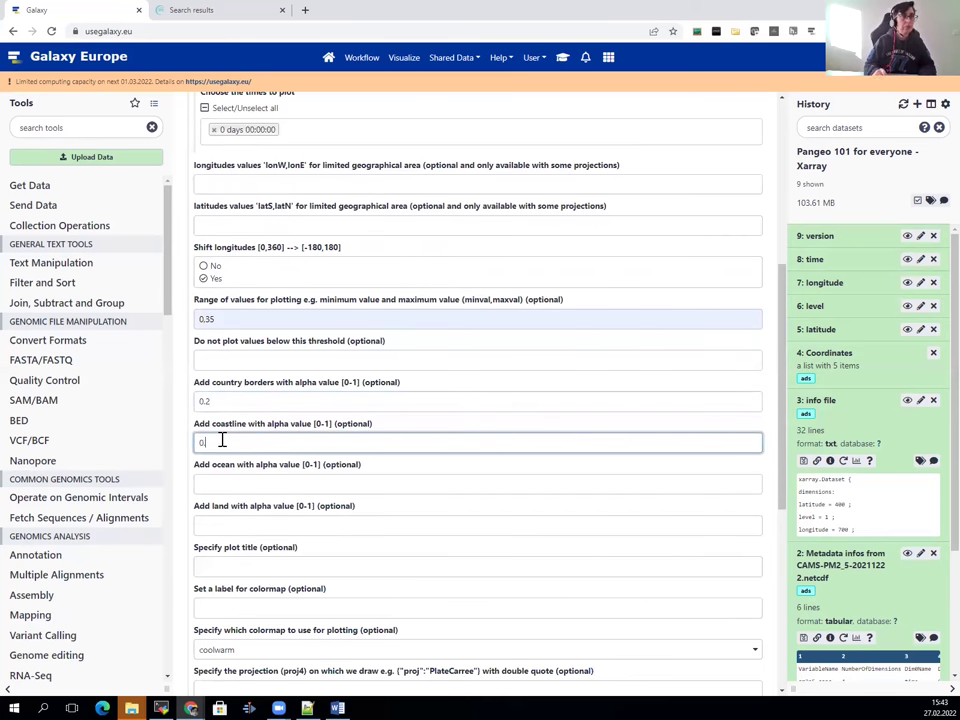
scroll(281, 490, down, 1)
click(367, 388)
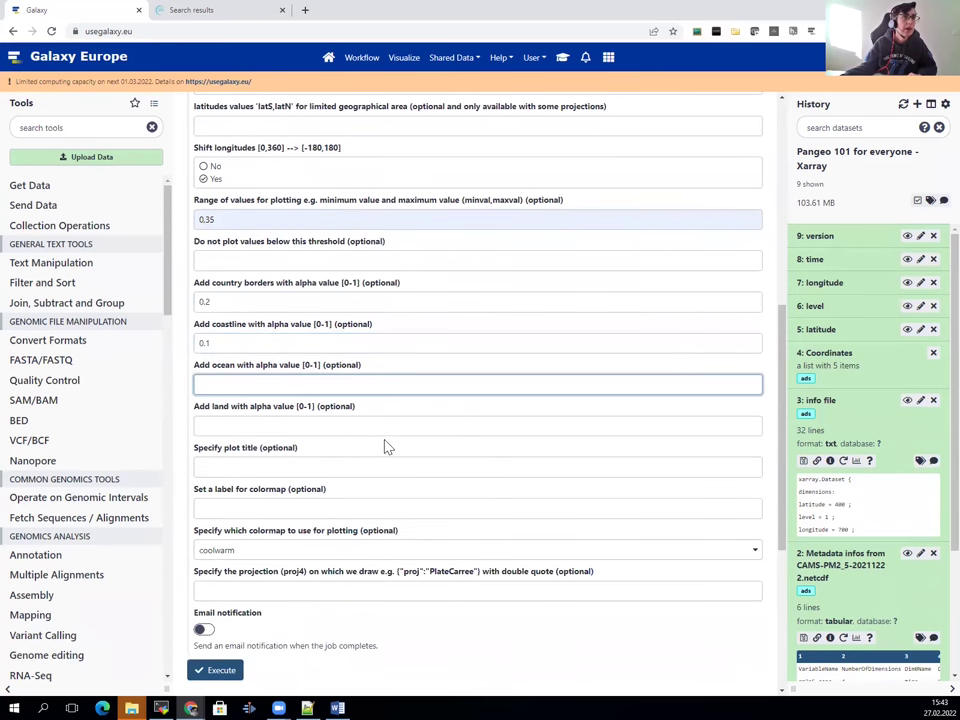
Set the colormap used for plotting to roma_r.
scroll(386, 446, down, 1)
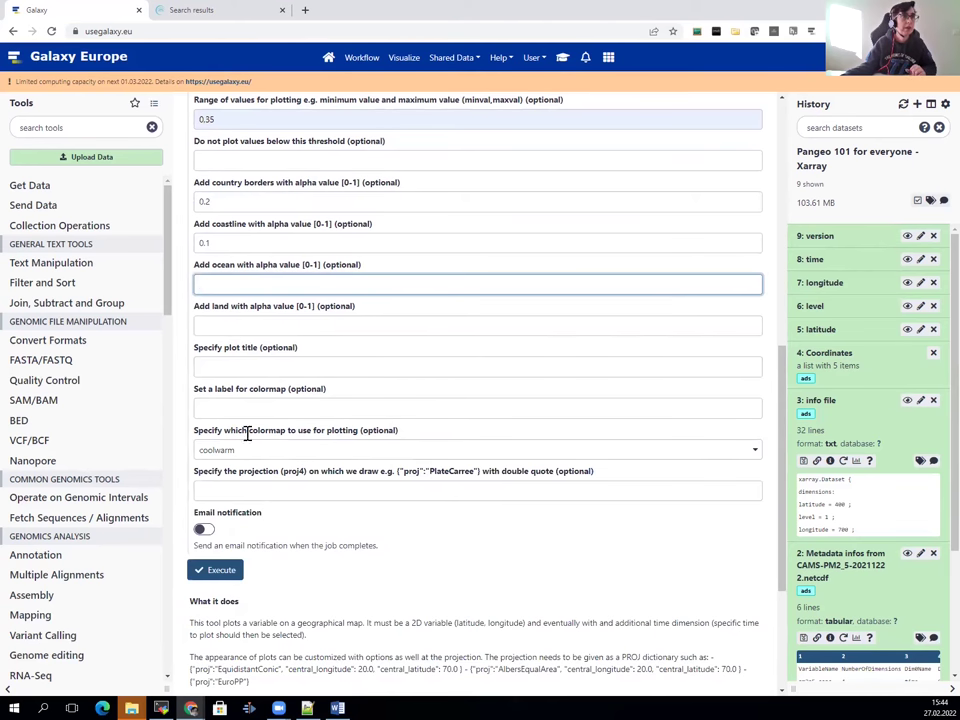
click(296, 455)
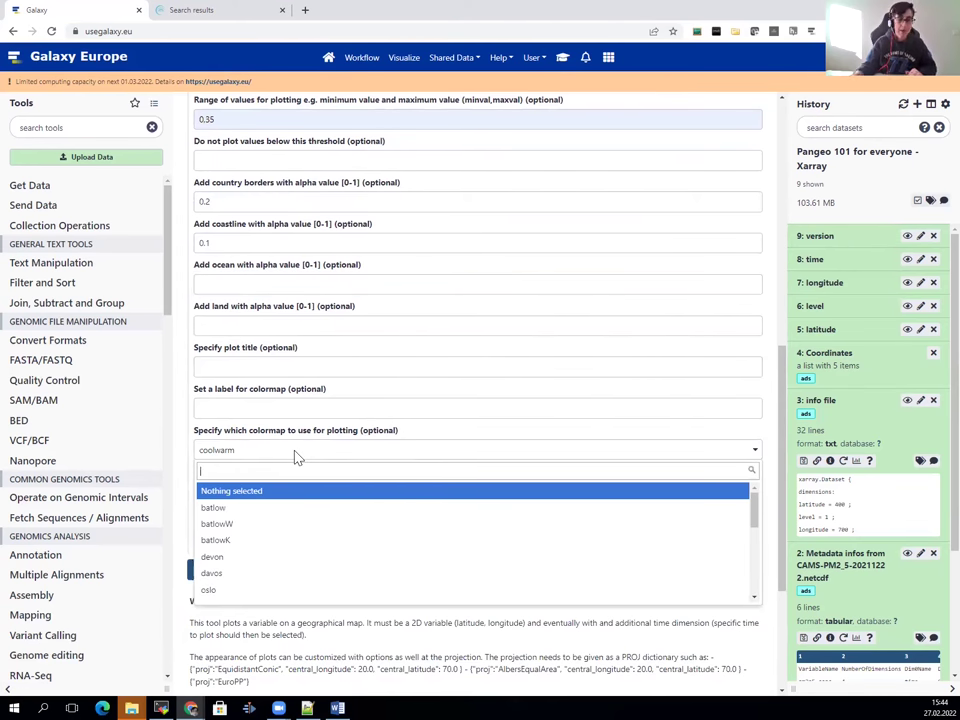
text(roma_r)
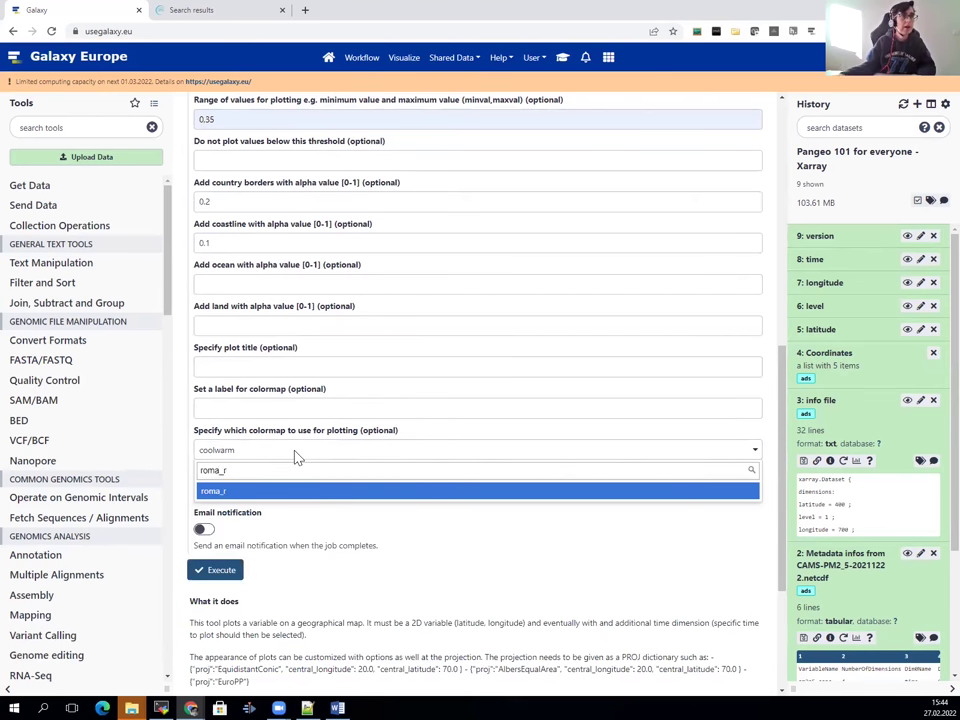
click(227, 490)
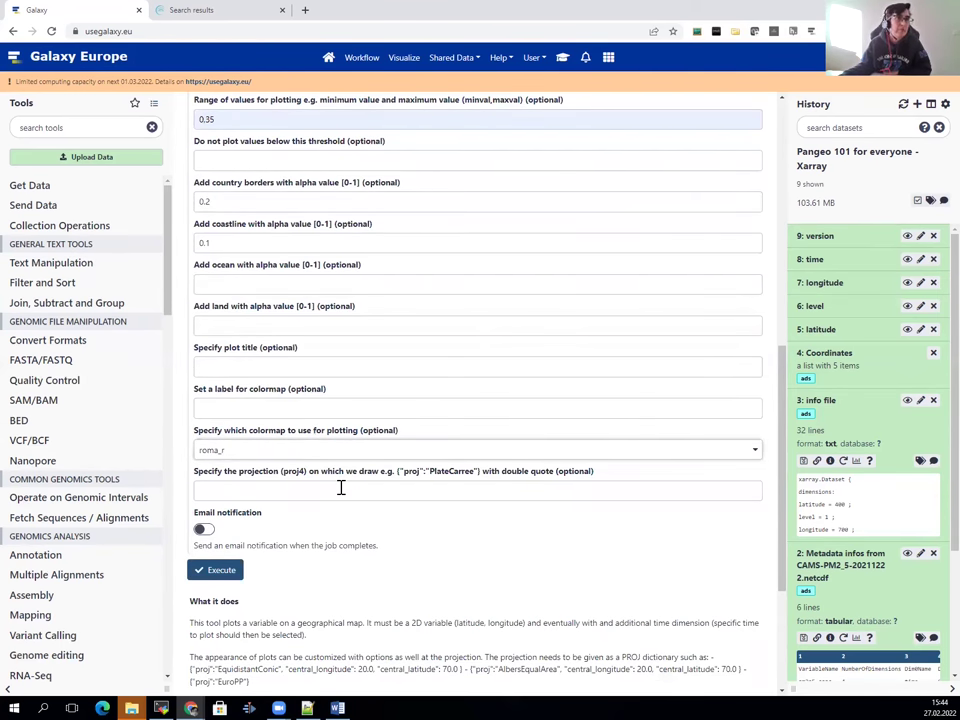
Copy the projection {'proj': 'Mercator', 'central_longitude': 12.0} from the tutorial's map plot parameters into the tool's projection setting.
click(562, 57)
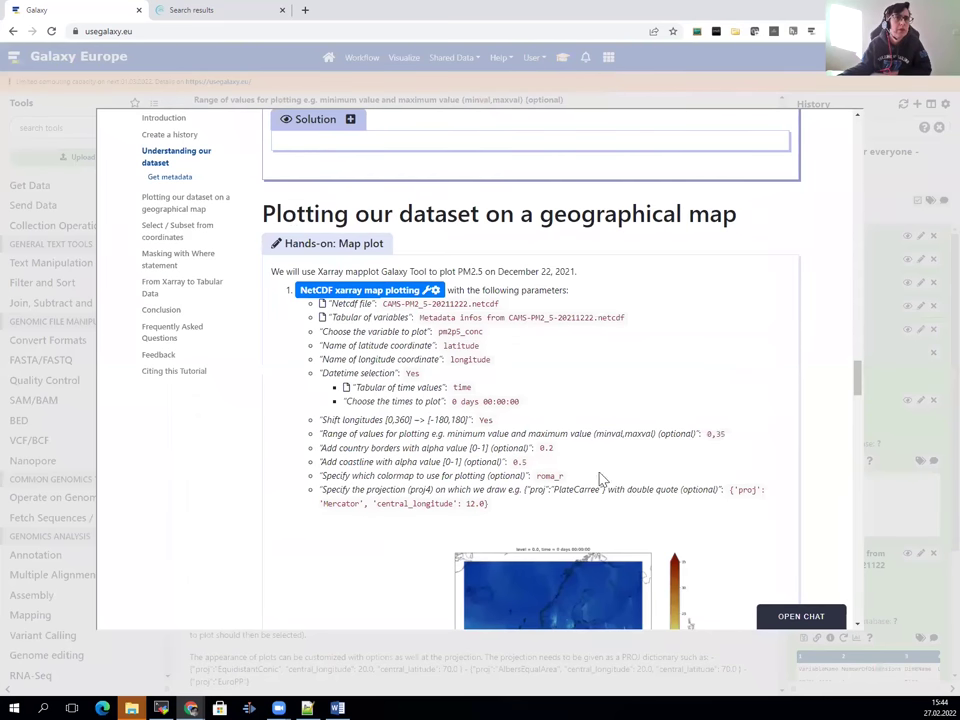
drag(731, 489, 493, 511)
key(ctrl+c)
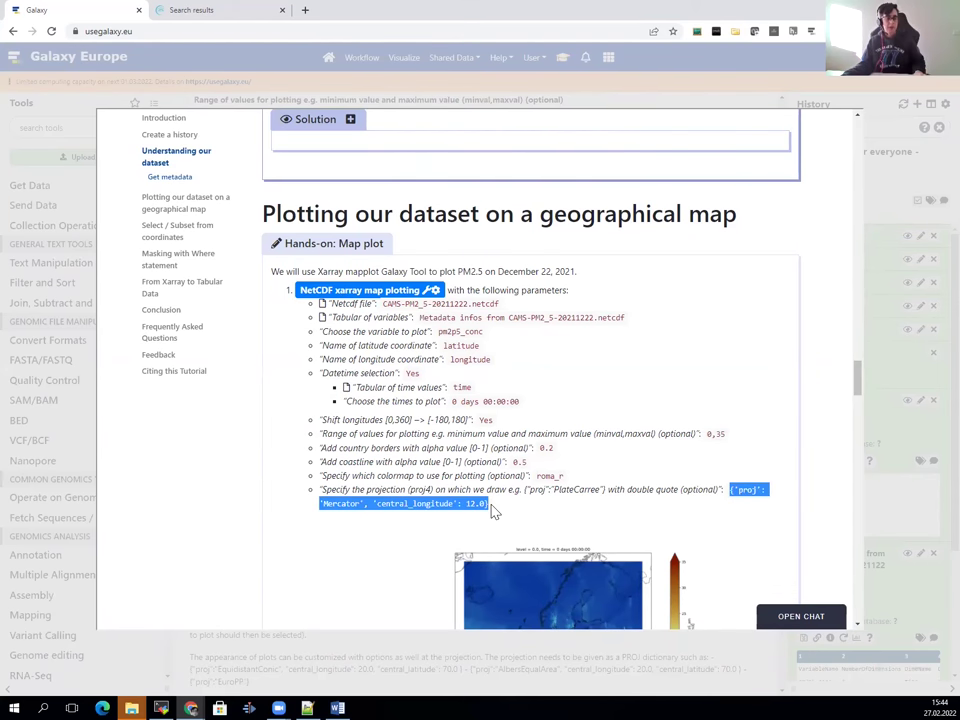
click(750, 68)
click(342, 494)
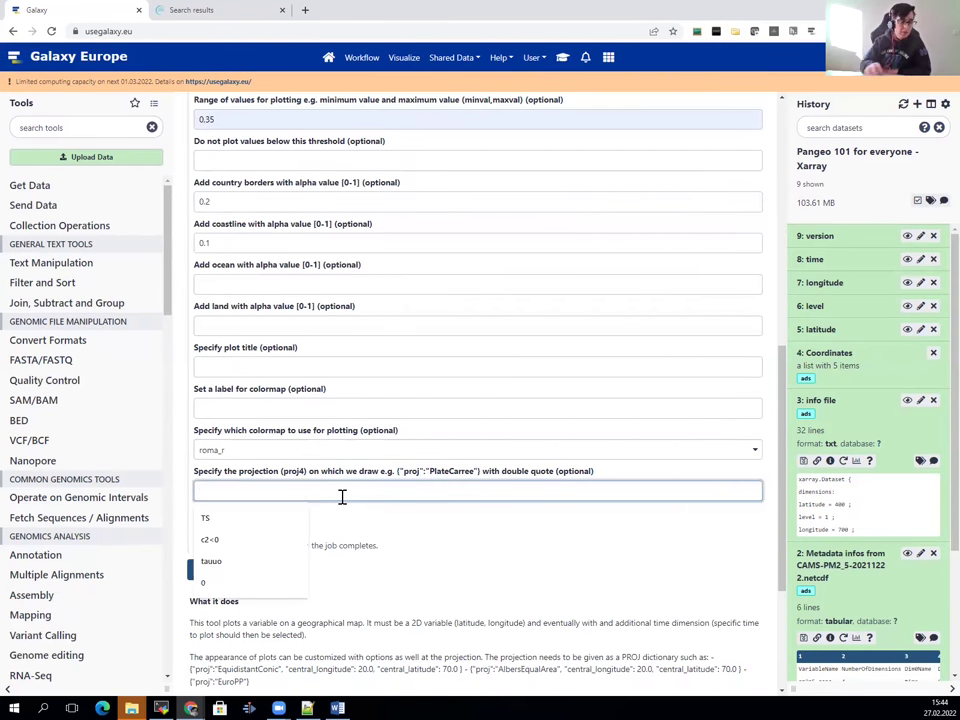
key(ctrl+v)
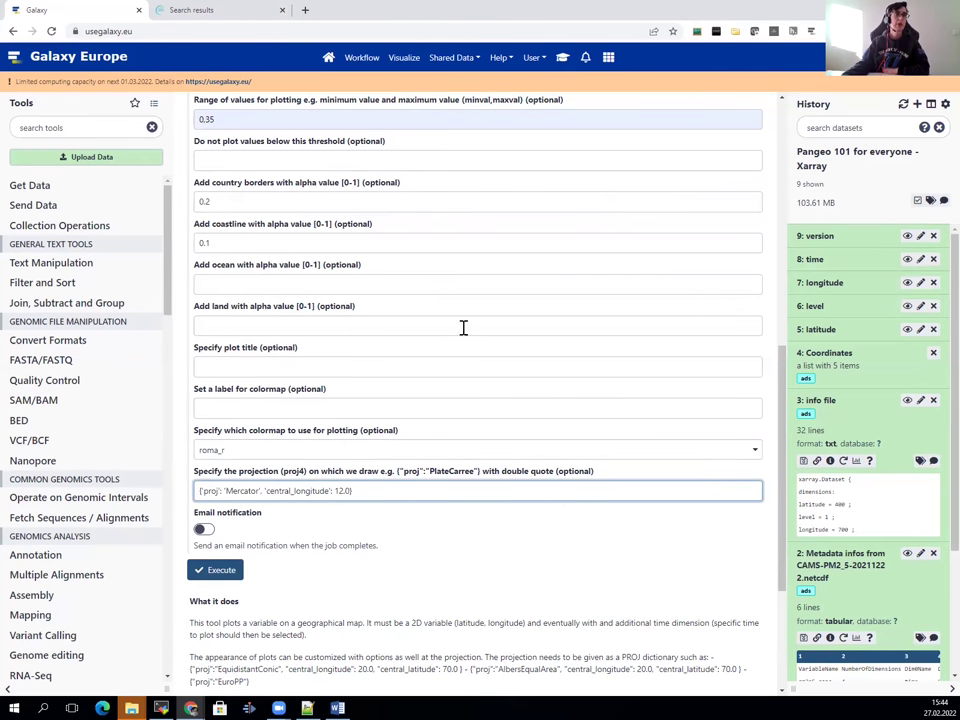
Look up "cartopy projection" in a new browser tab and browse the Cartopy projection list in its documentation.
scroll(463, 328, down, 2)
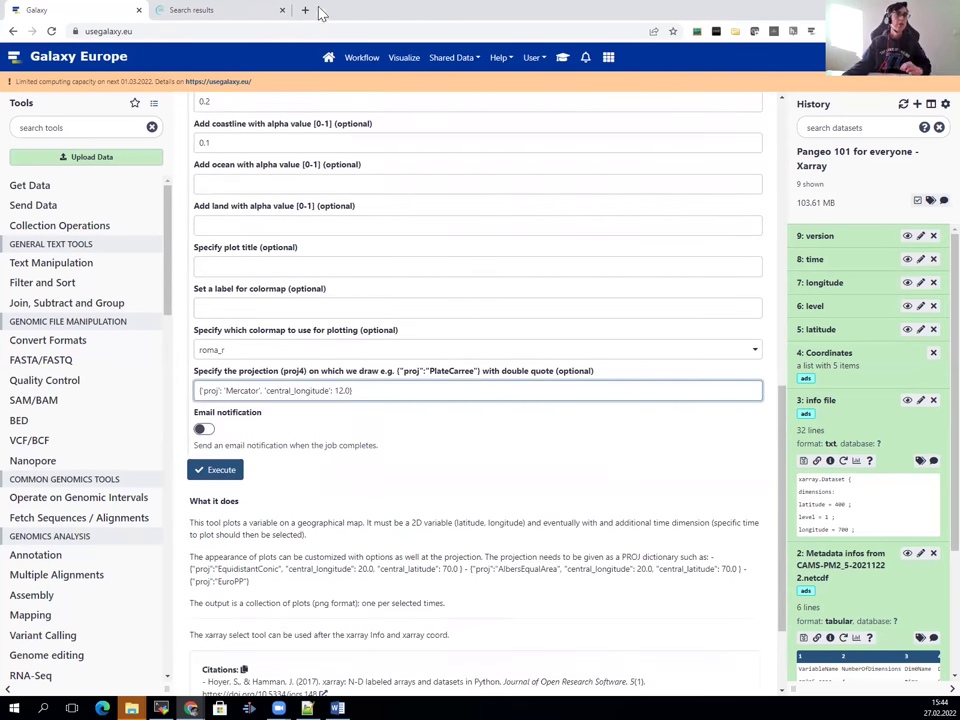
click(305, 10)
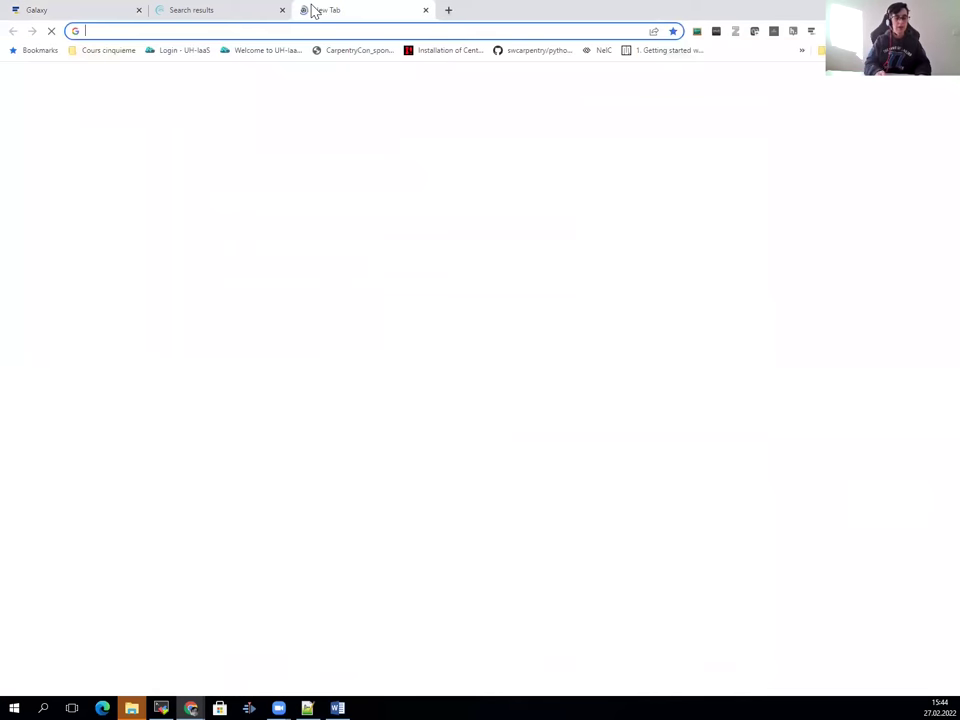
text(cartopy projection)
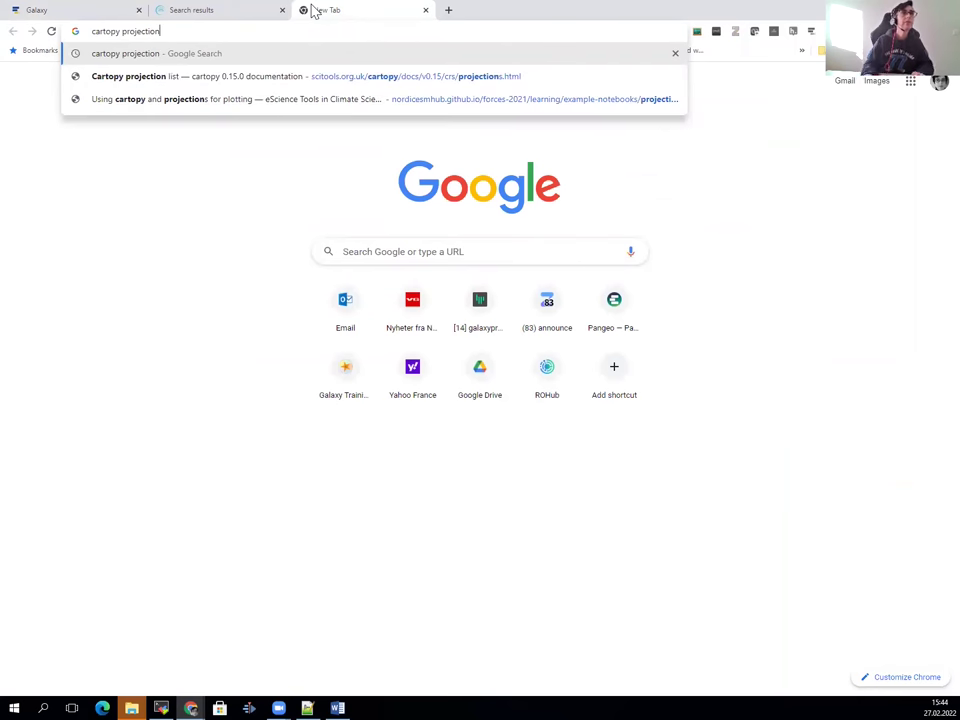
key(Down)
key(Return)
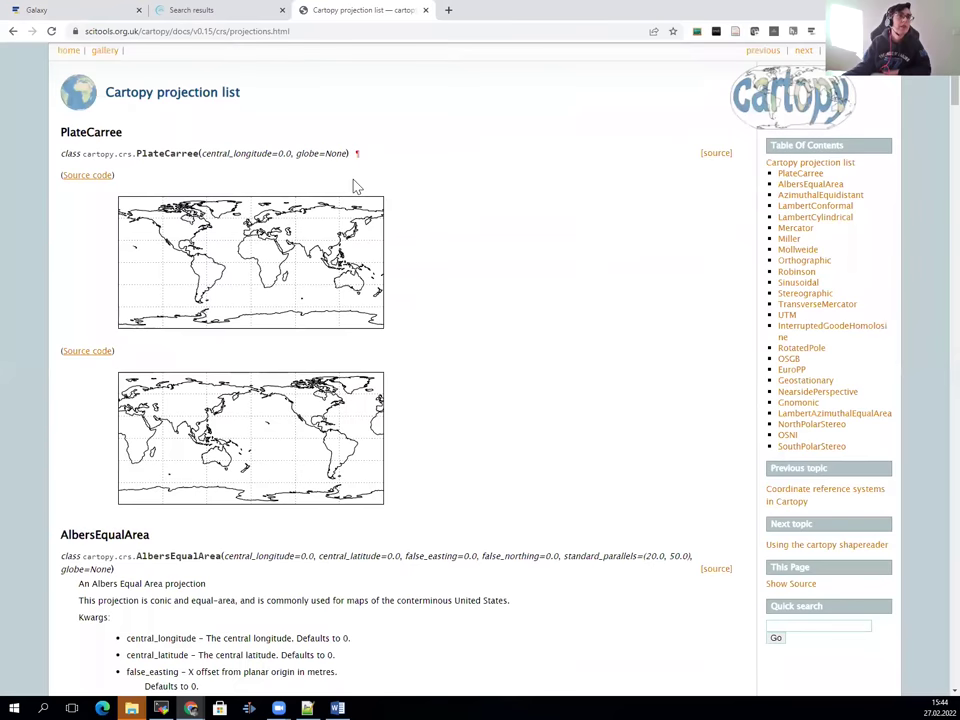
scroll(354, 185, down, 10)
scroll(160, 405, down, 8)
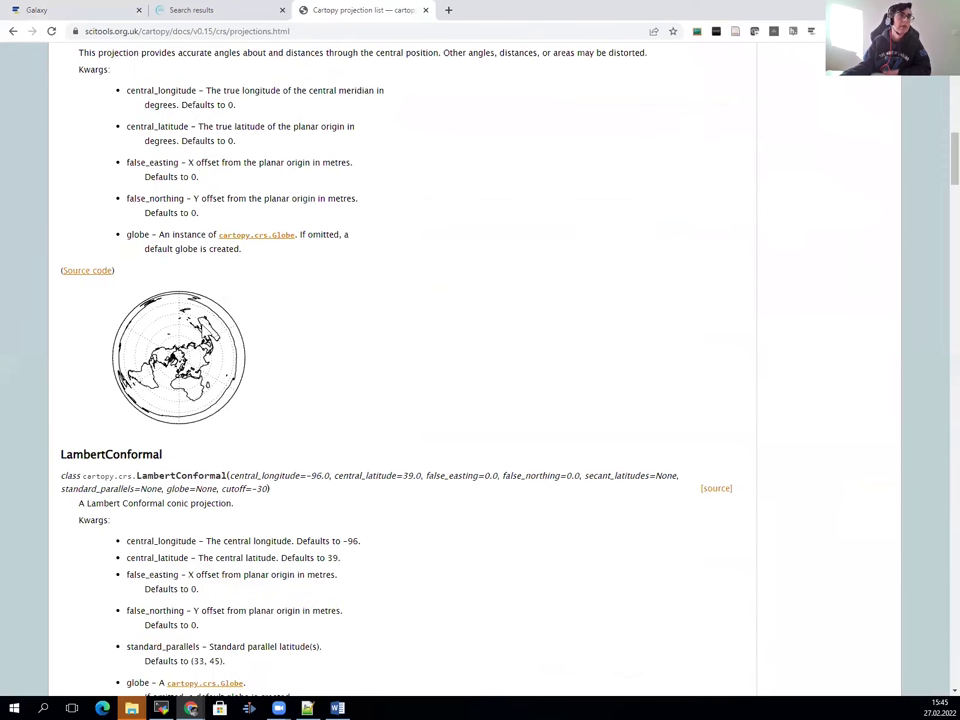
scroll(291, 300, down, 12)
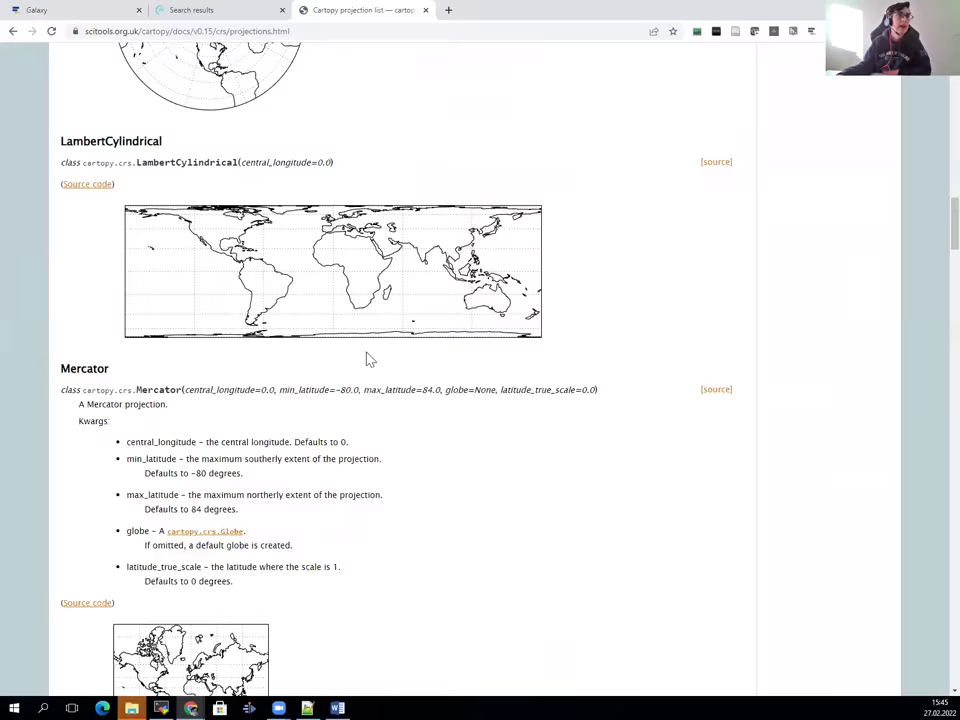
scroll(315, 373, down, 5)
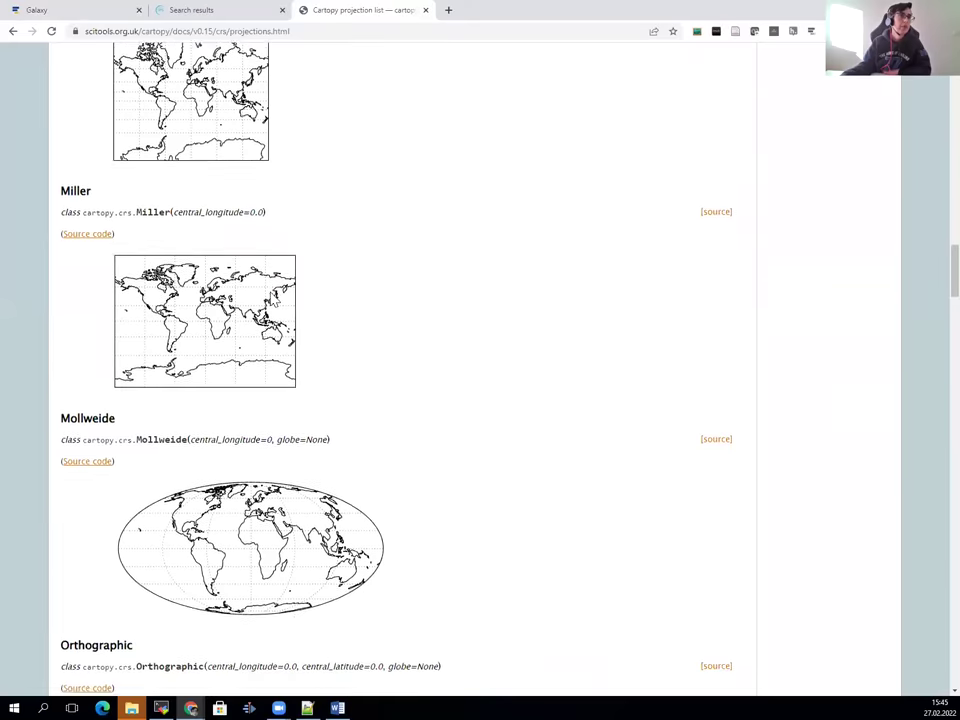
Return to Galaxy and run NetCDF xarray map plotting with the configured parameters.
click(94, 8)
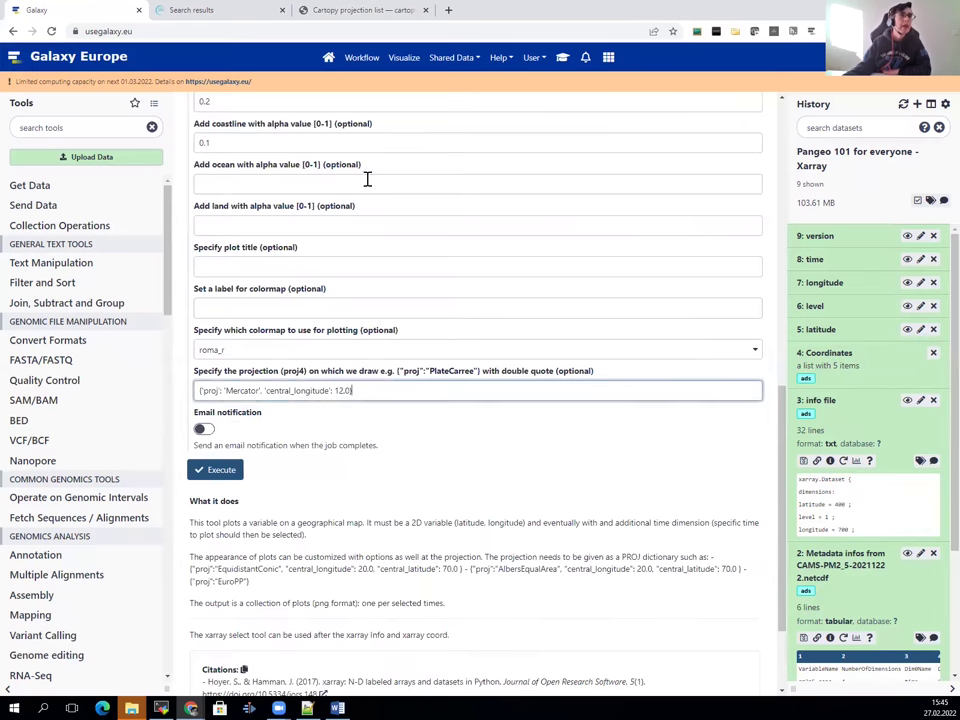
click(206, 473)
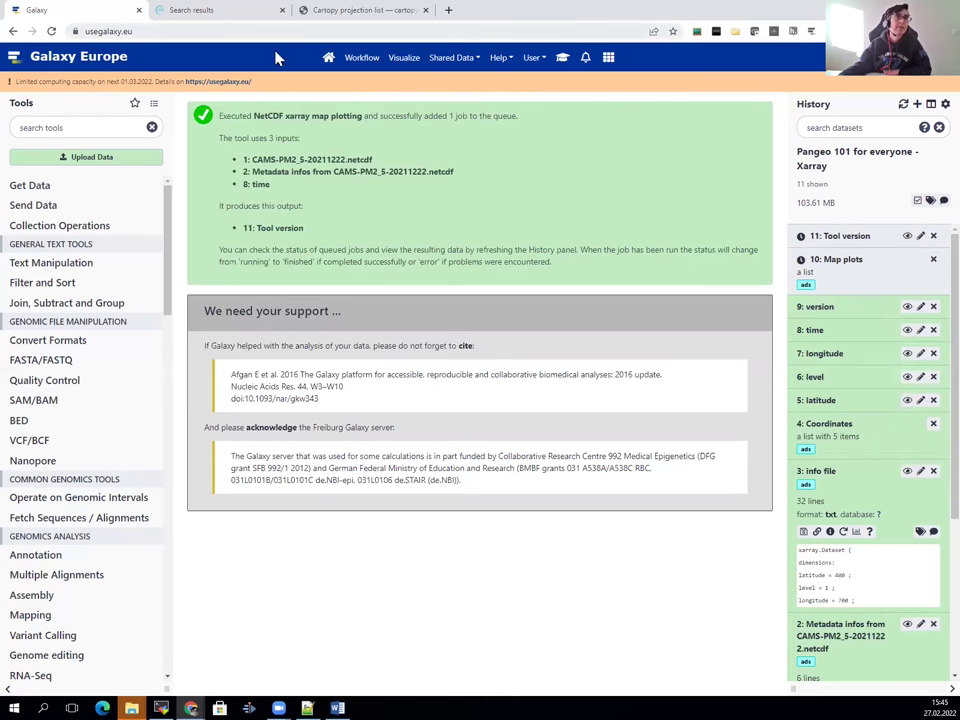
Reopen the tutorial and examine its example map, the note on shifting longitudes and the Visualize and Compare question.
click(562, 57)
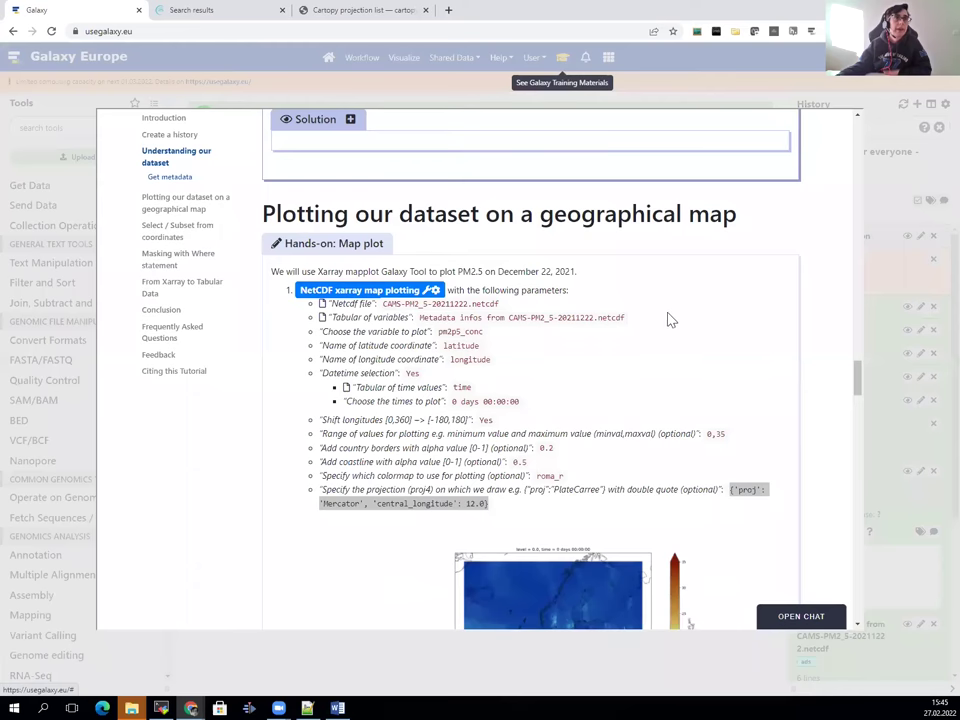
scroll(665, 318, down, 1)
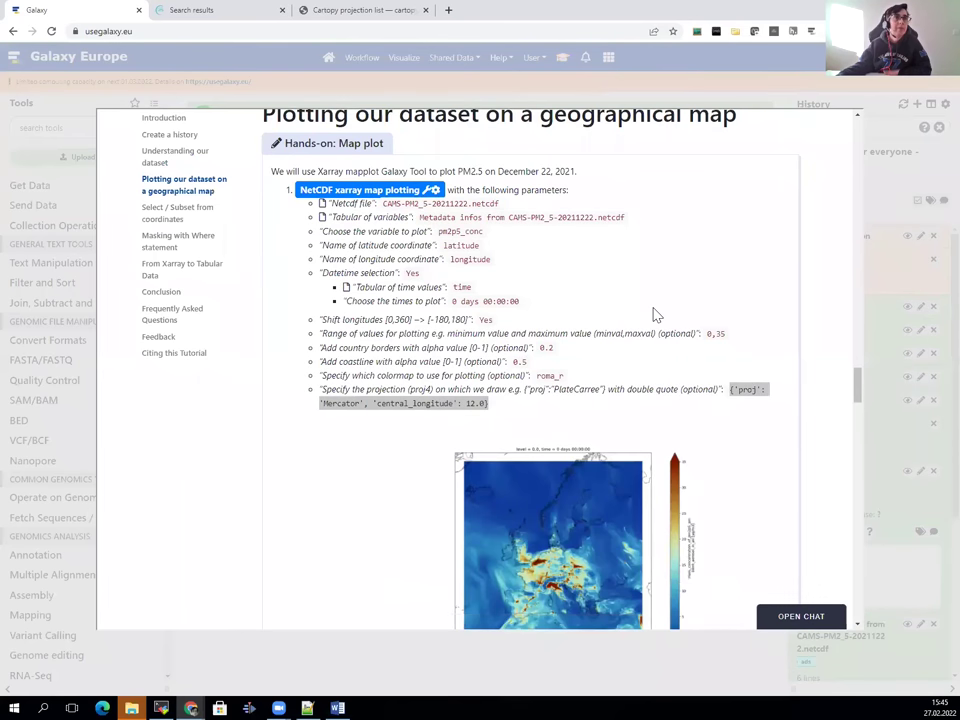
scroll(655, 315, down, 2)
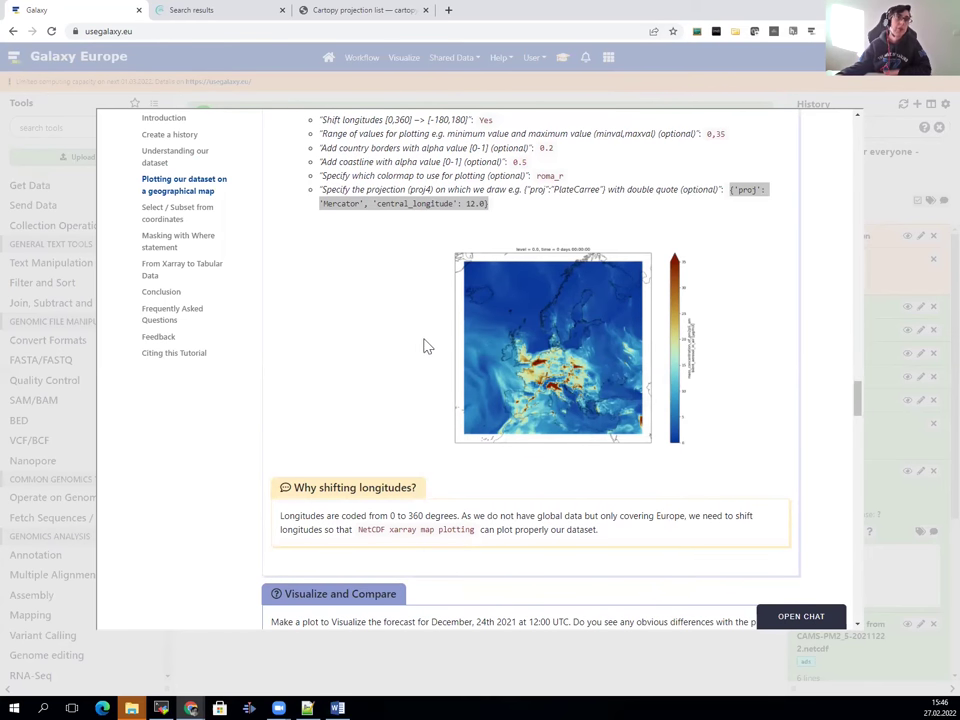
scroll(442, 304, down, 2)
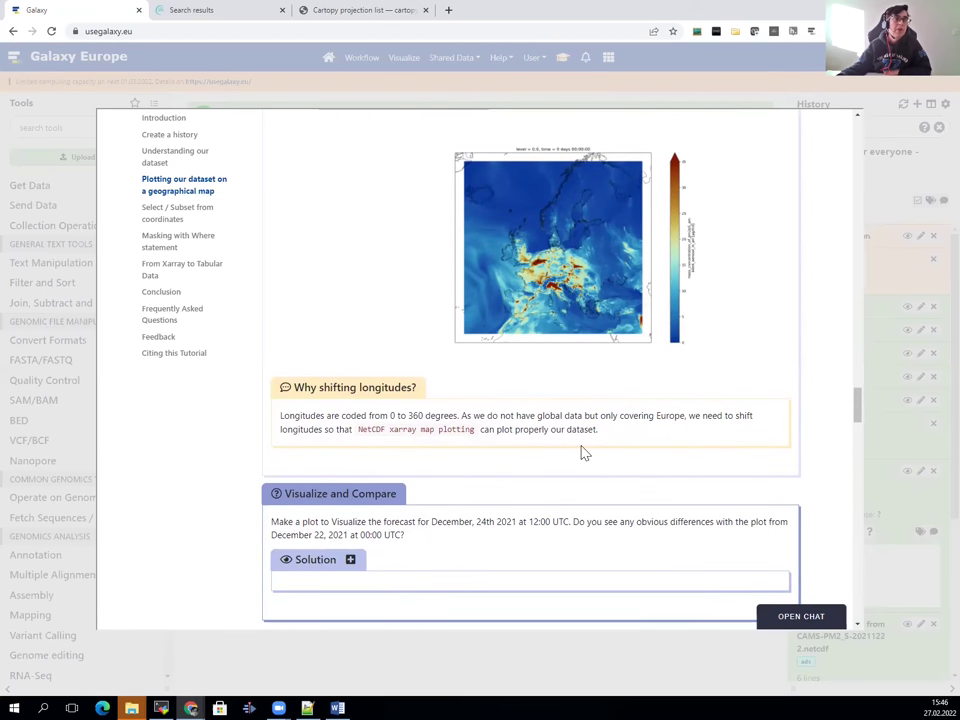
Read the tutorial's Visualize and Compare question, peek at its solution, and close the tutorial.
scroll(570, 450, down, 2)
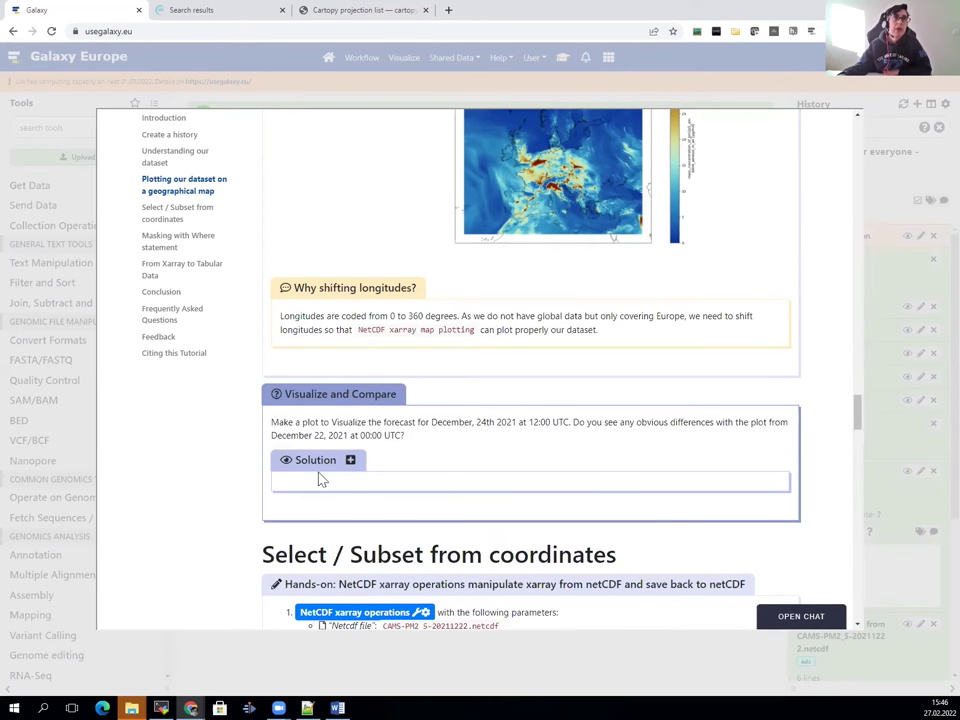
click(350, 460)
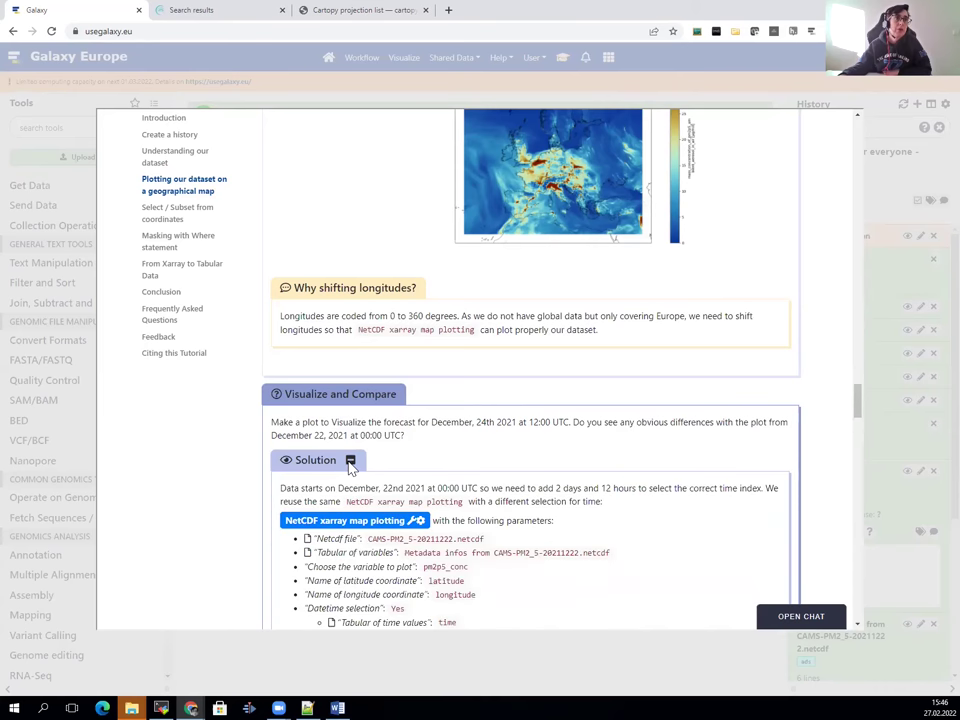
click(350, 461)
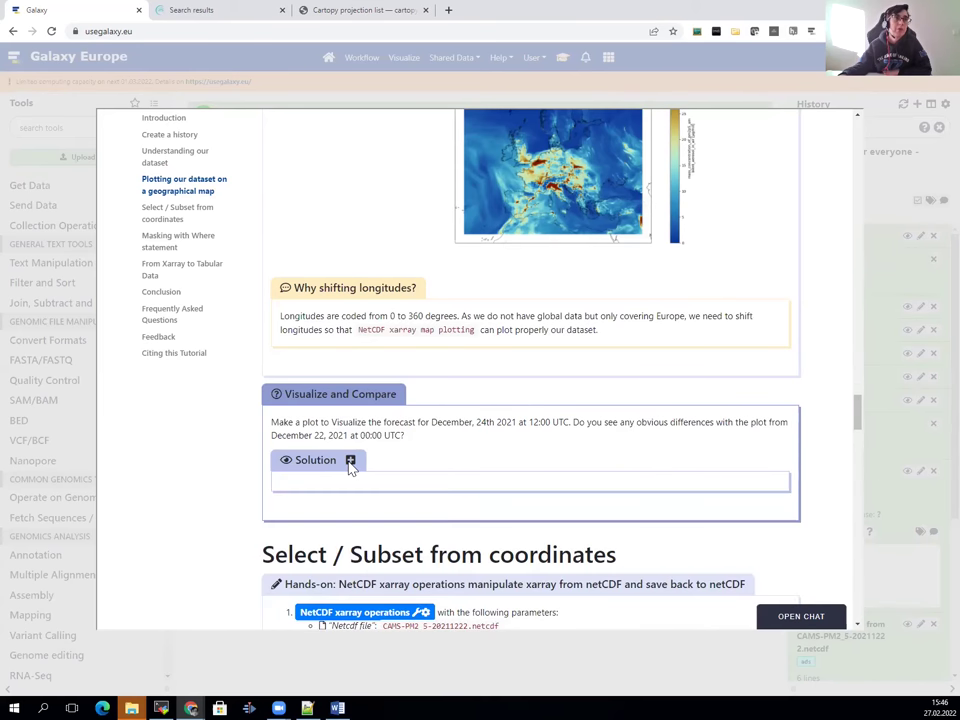
click(875, 199)
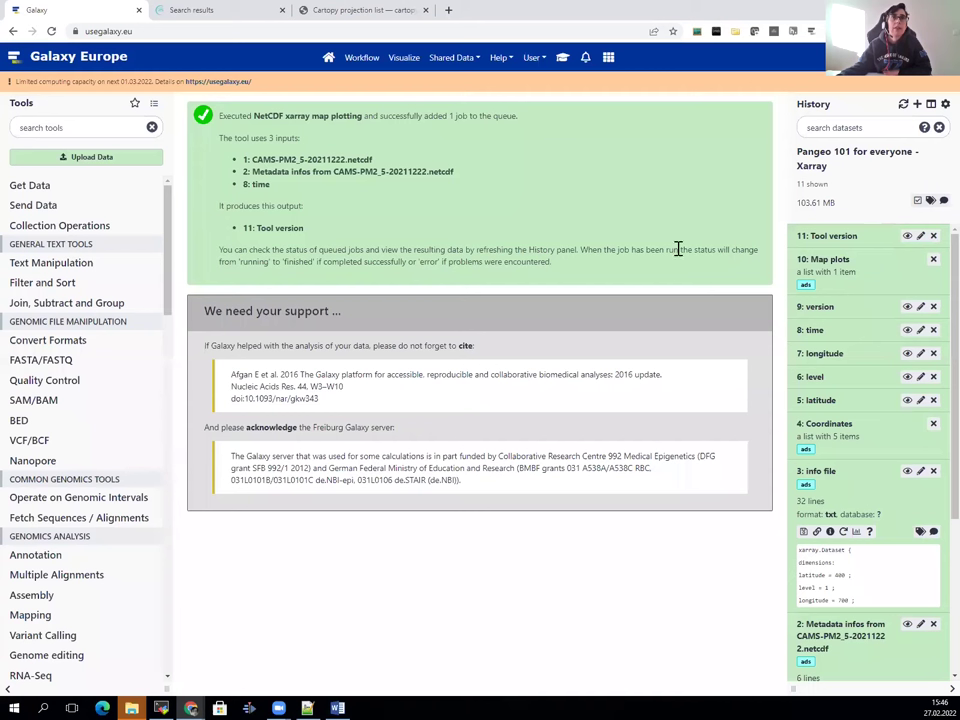
Open plot_time0 from the Map plots collection in the history and view the resulting map.
click(821, 264)
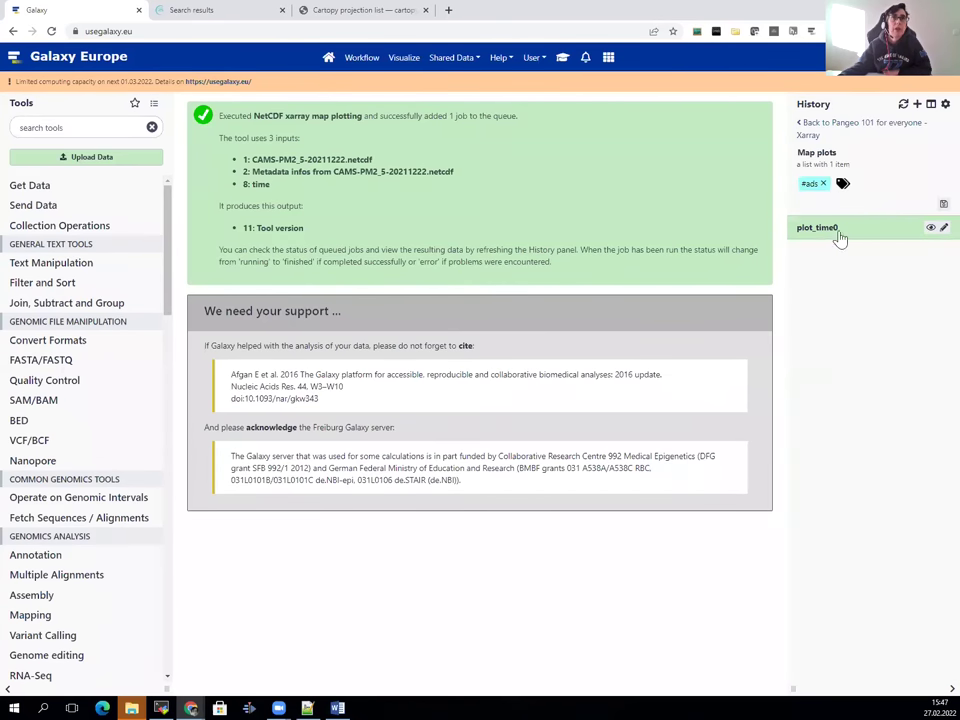
click(838, 230)
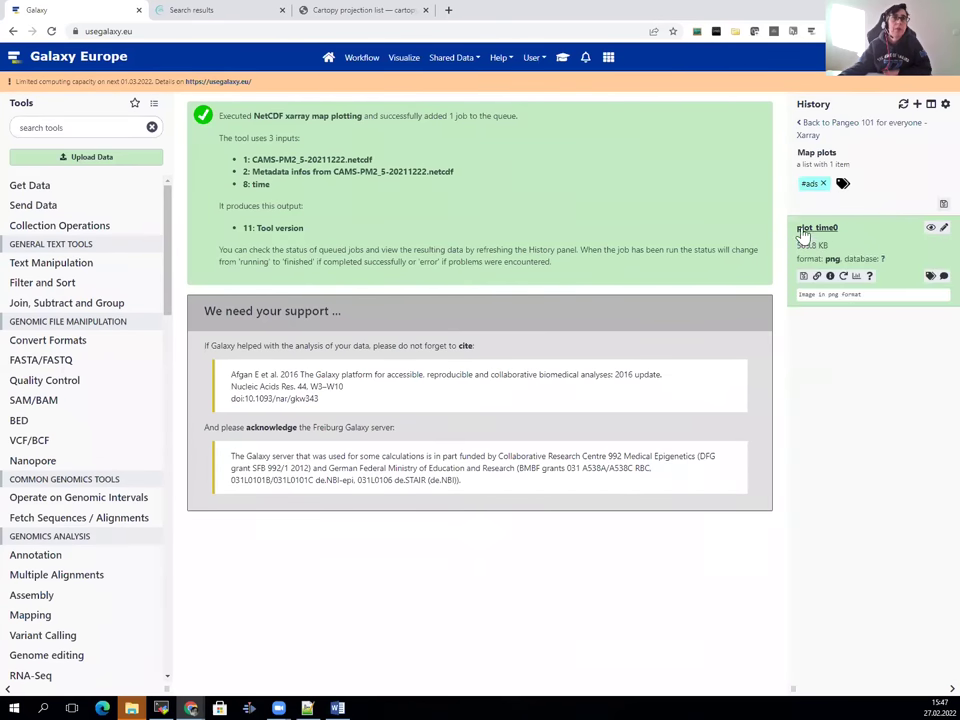
click(930, 231)
drag(291, 694, 447, 699)
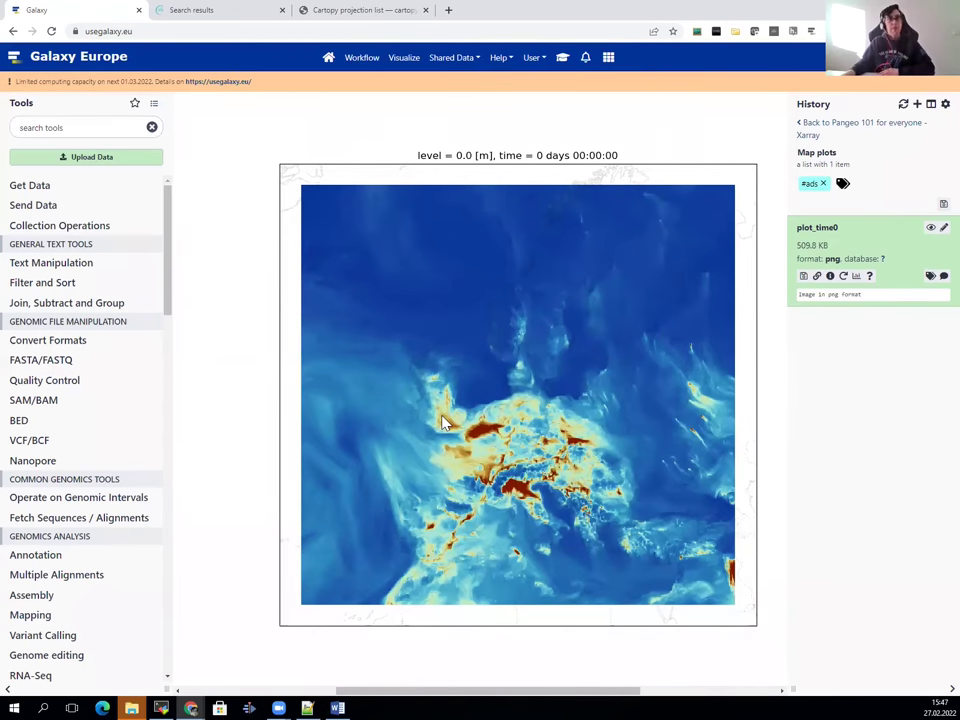
Reload the plot_time0 job for rerunning and remove 0 days 00:00:00 from the times to plot.
click(844, 284)
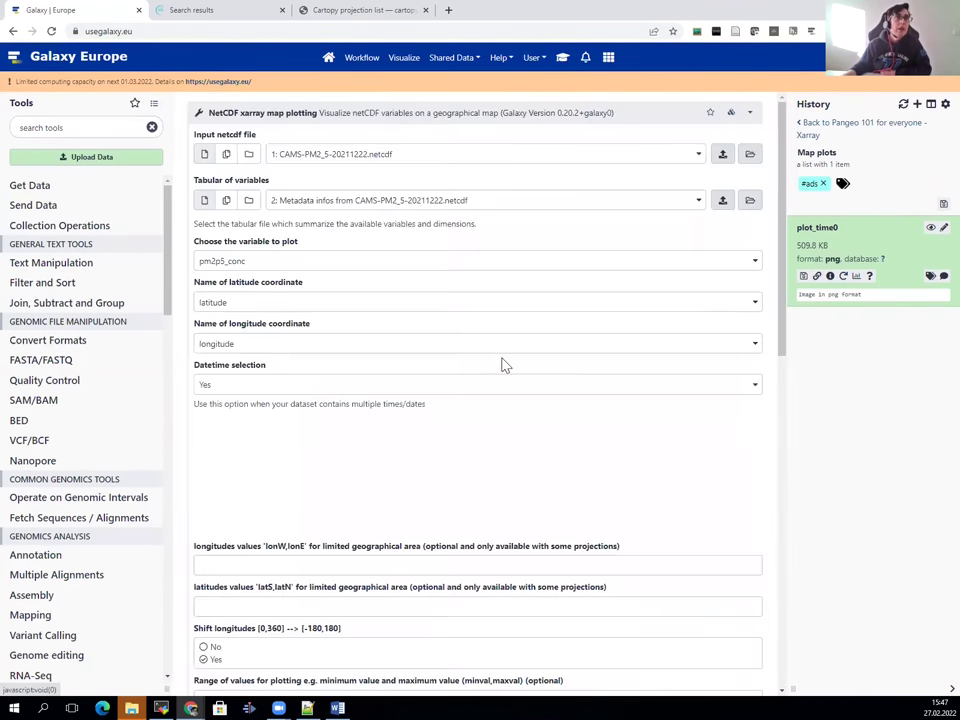
scroll(393, 385, down, 2)
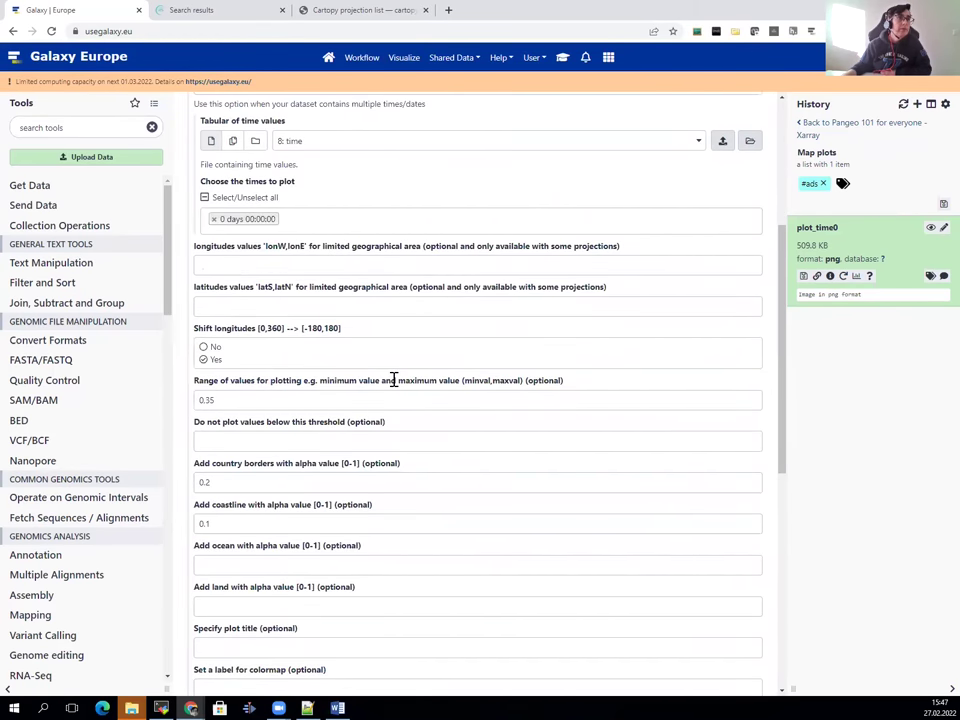
scroll(393, 380, down, 2)
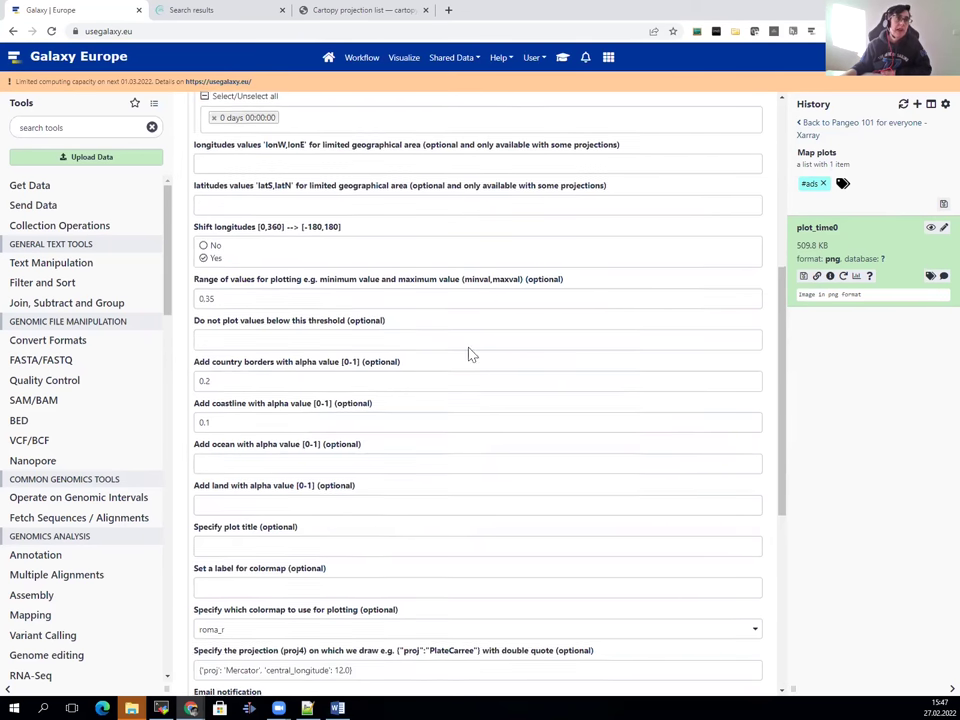
scroll(469, 354, down, 2)
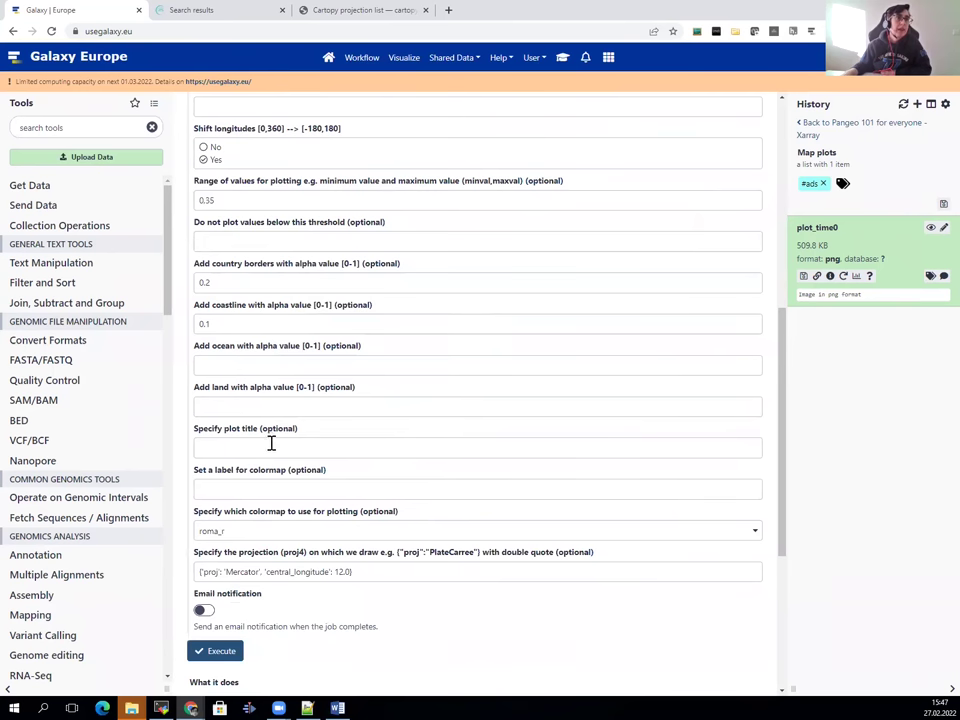
scroll(267, 295, up, 2)
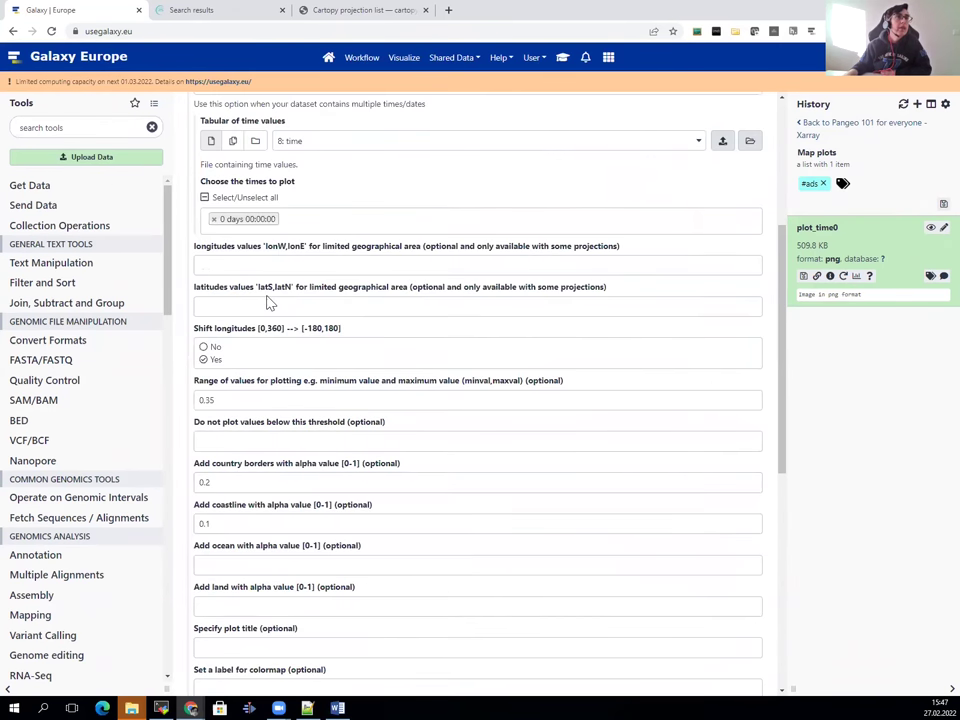
scroll(265, 297, up, 1)
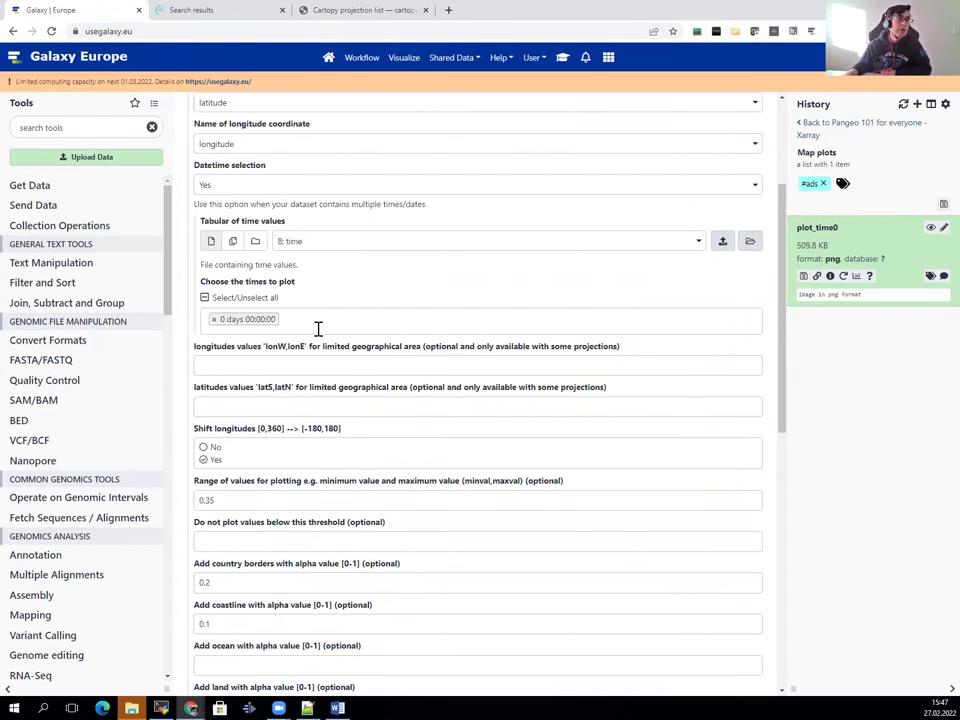
click(213, 319)
click(231, 322)
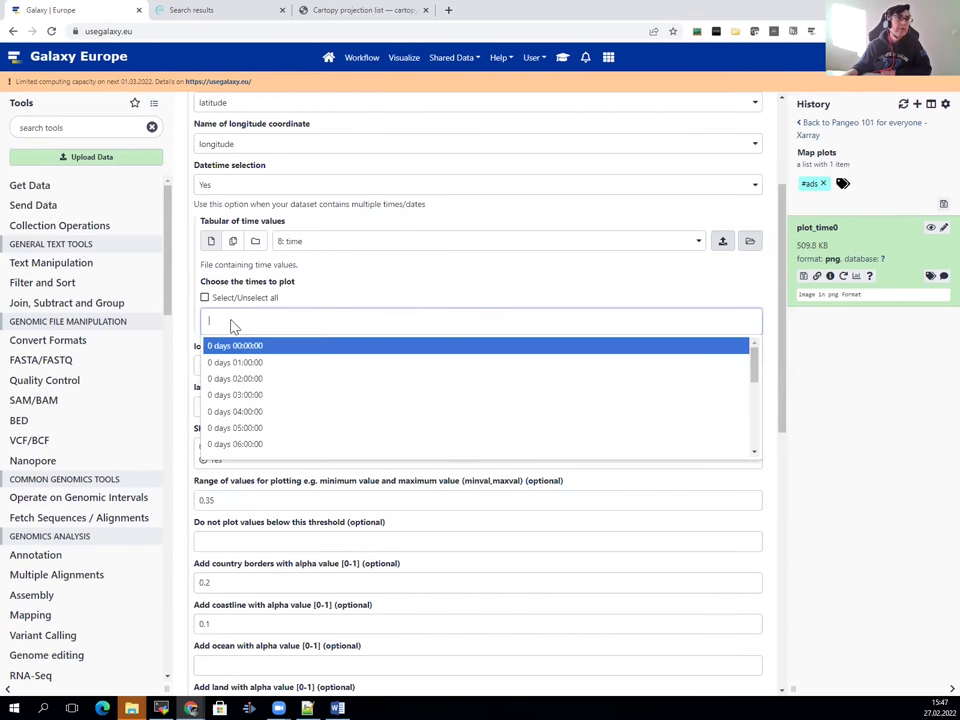
click(556, 65)
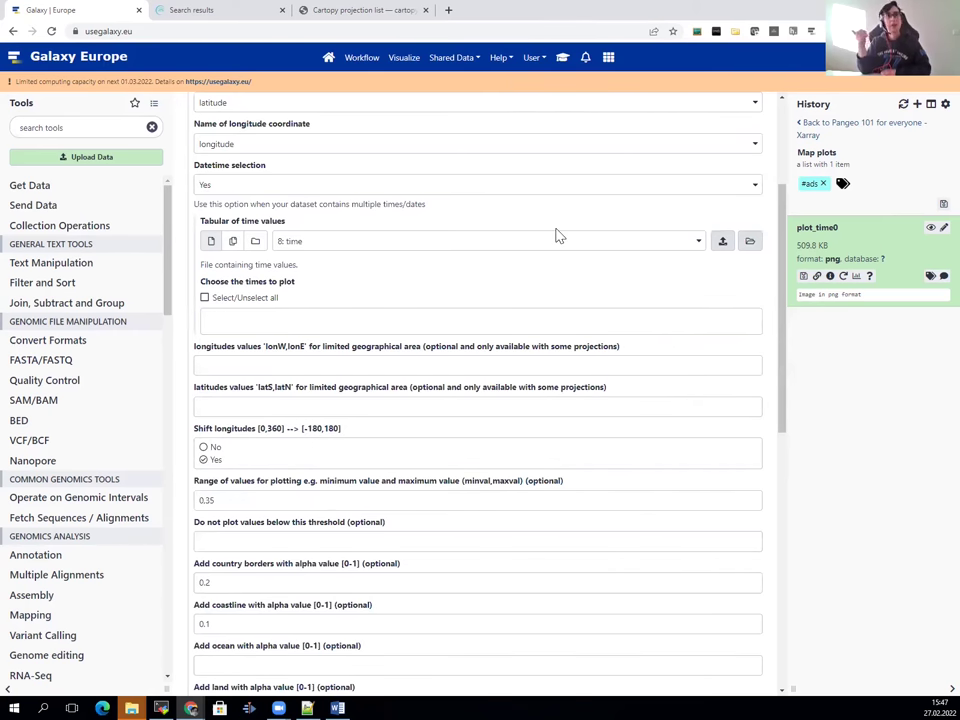
Recheck the forecast date requested in the tutorial and choose 2 days 12:00:00 as the time to plot.
click(563, 58)
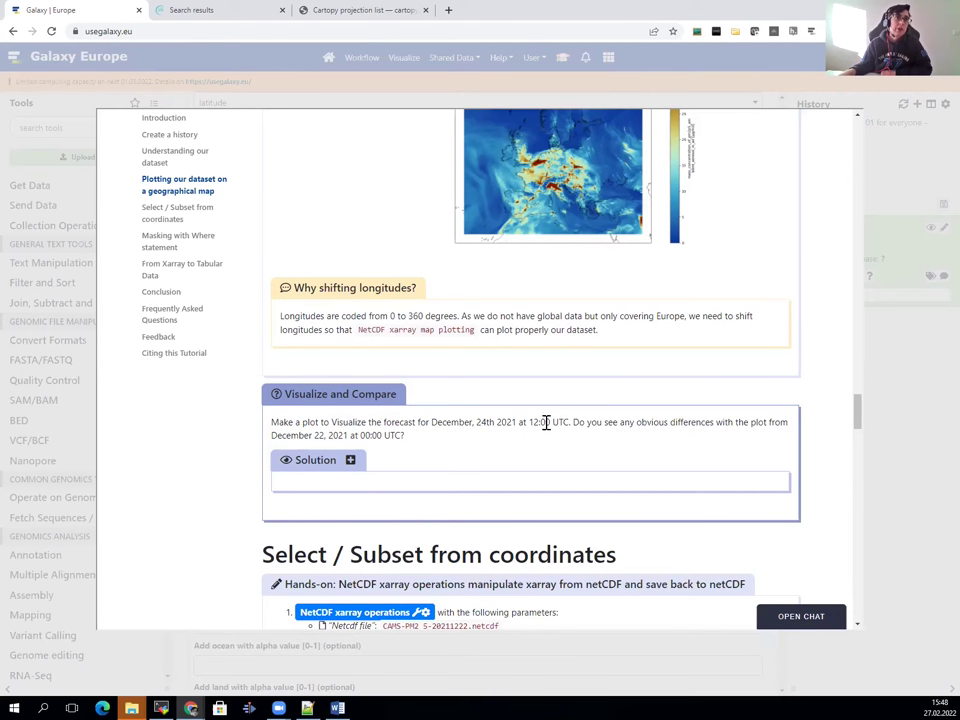
click(758, 67)
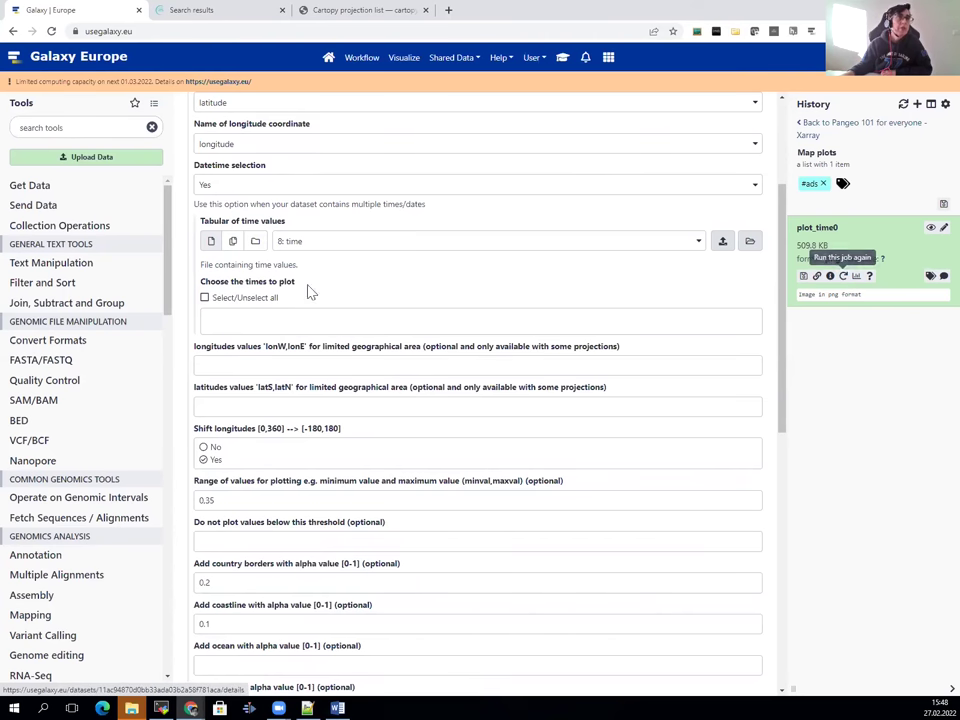
scroll(358, 223, up, 5)
scroll(356, 221, down, 2)
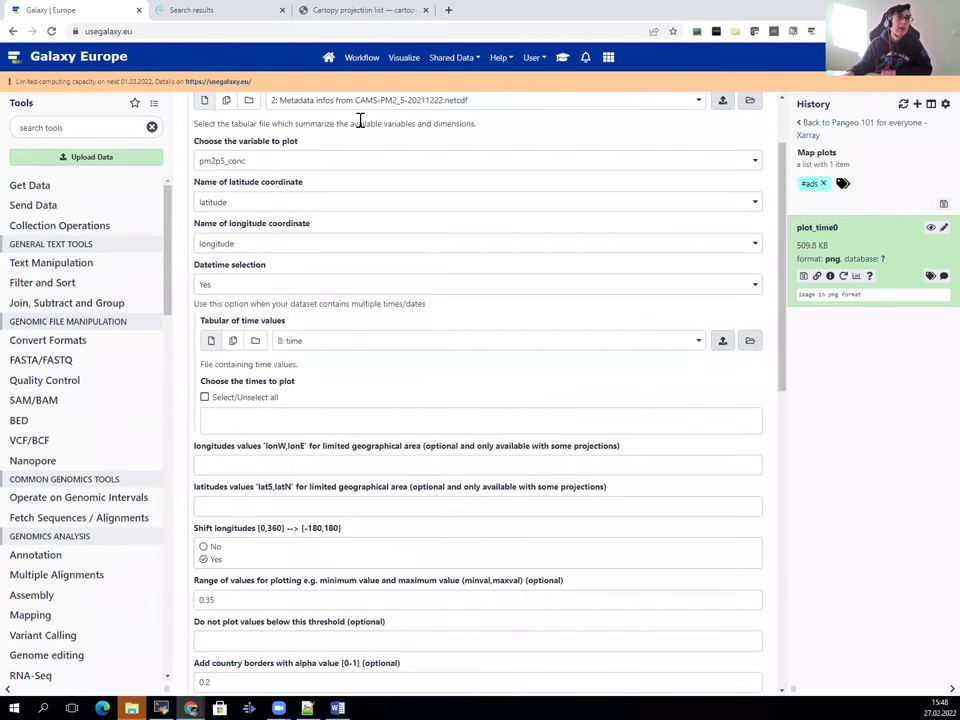
scroll(332, 319, down, 3)
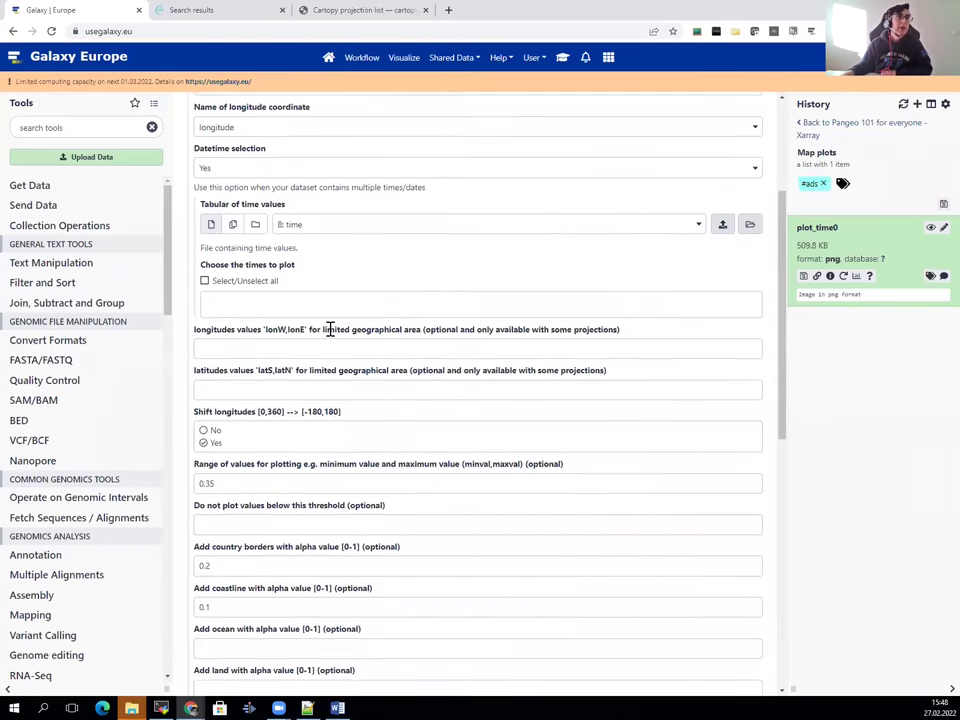
scroll(300, 325, up, 1)
click(236, 320)
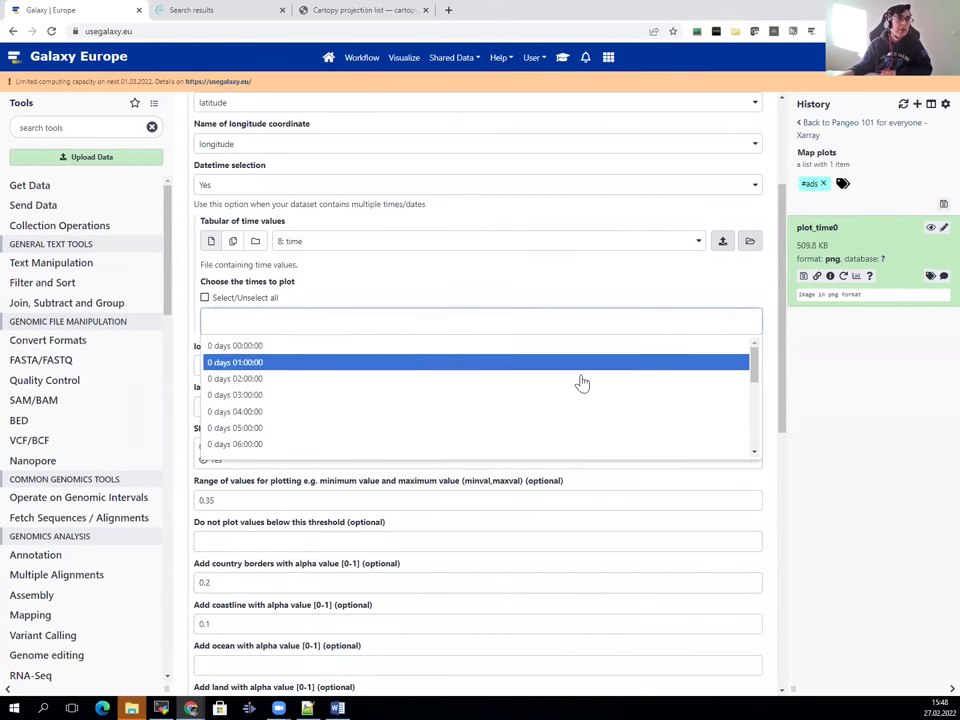
scroll(521, 394, down, 8)
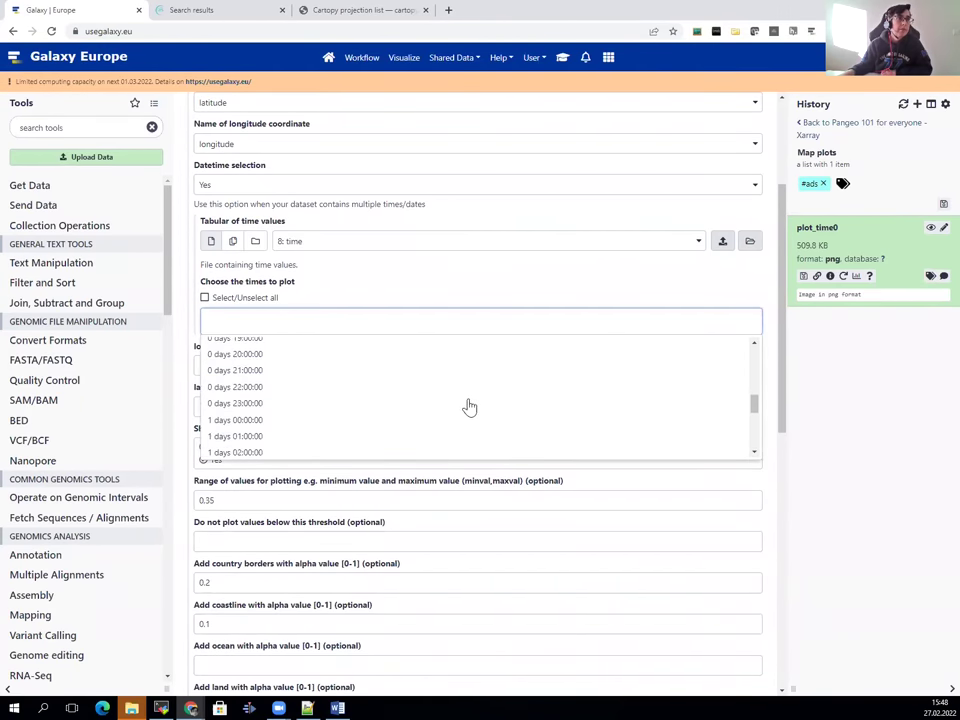
drag(754, 411, 756, 420)
scroll(757, 421, down, 5)
scroll(748, 453, down, 3)
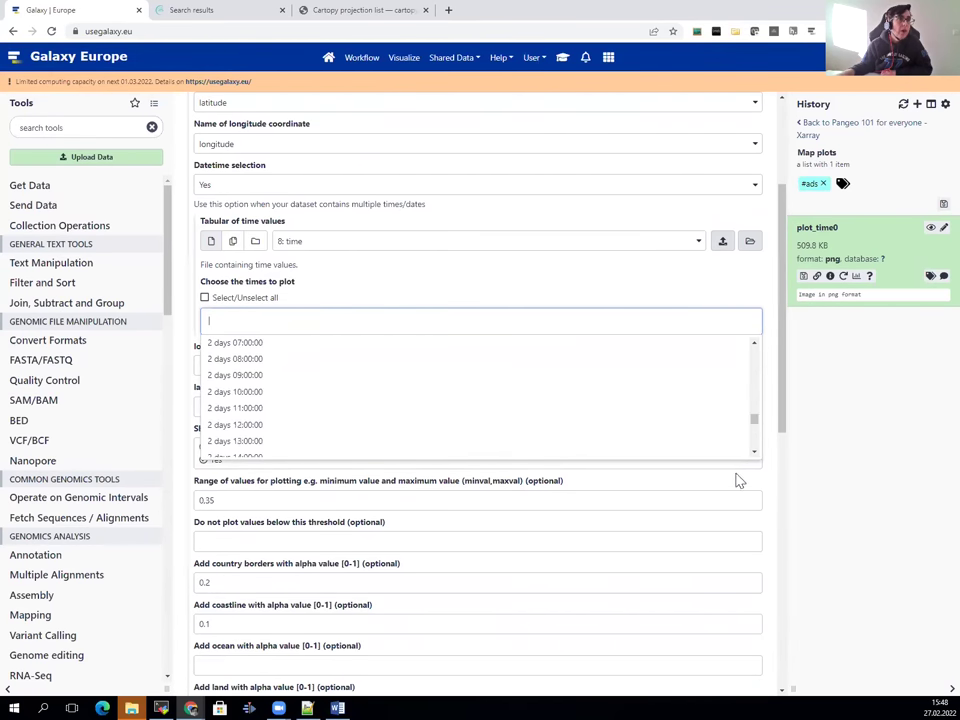
click(229, 431)
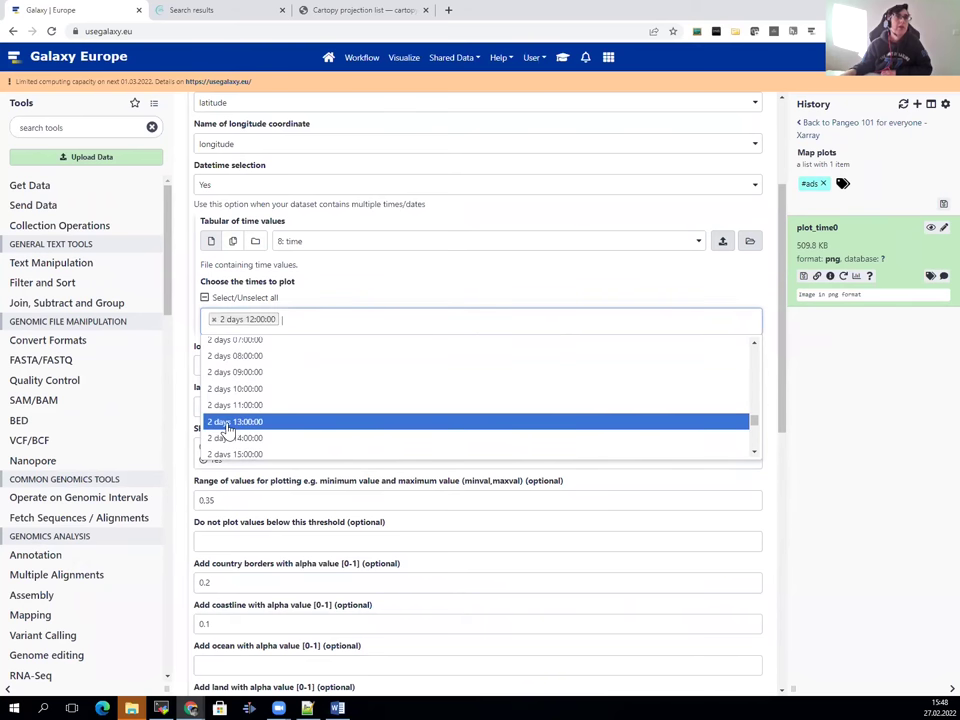
click(563, 297)
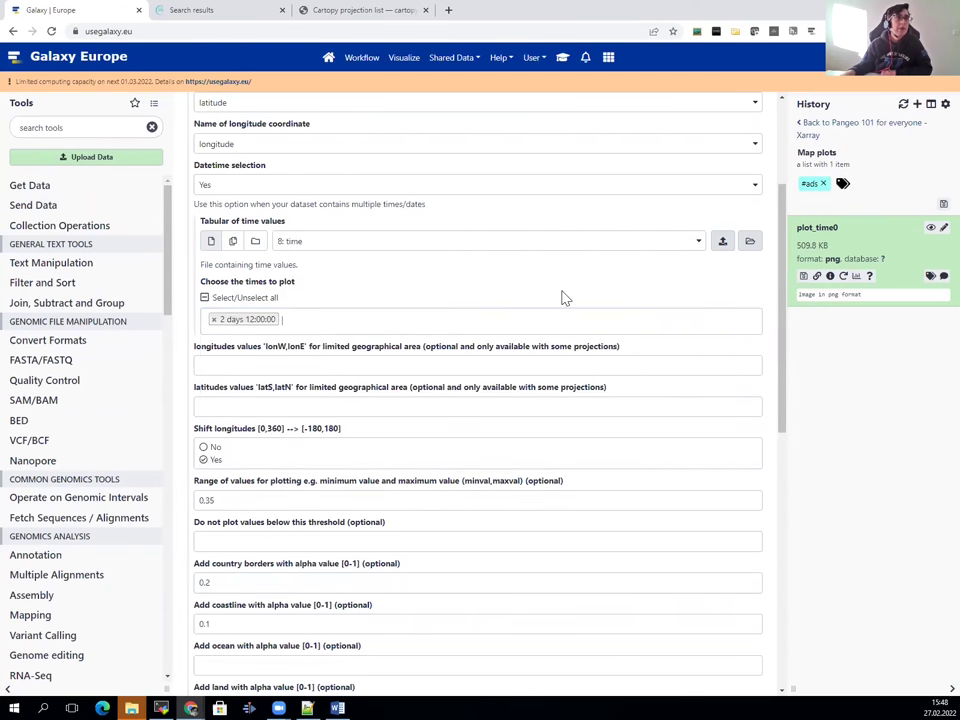
Set the alpha values to 0.2 for country borders and 0.5 for the coastline.
scroll(563, 297, down, 1)
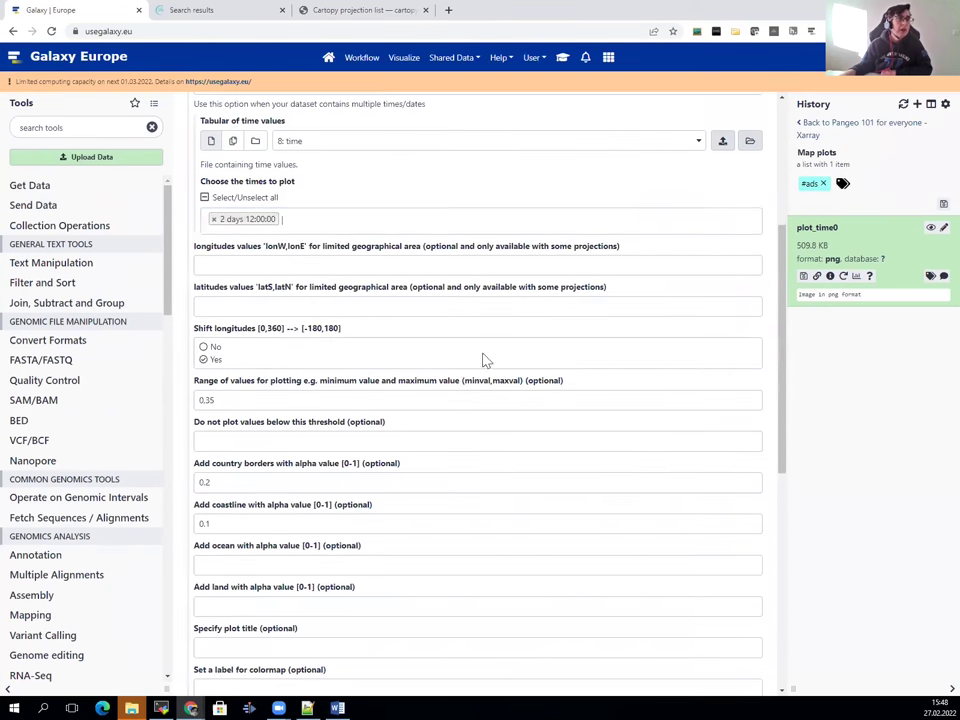
click(229, 483)
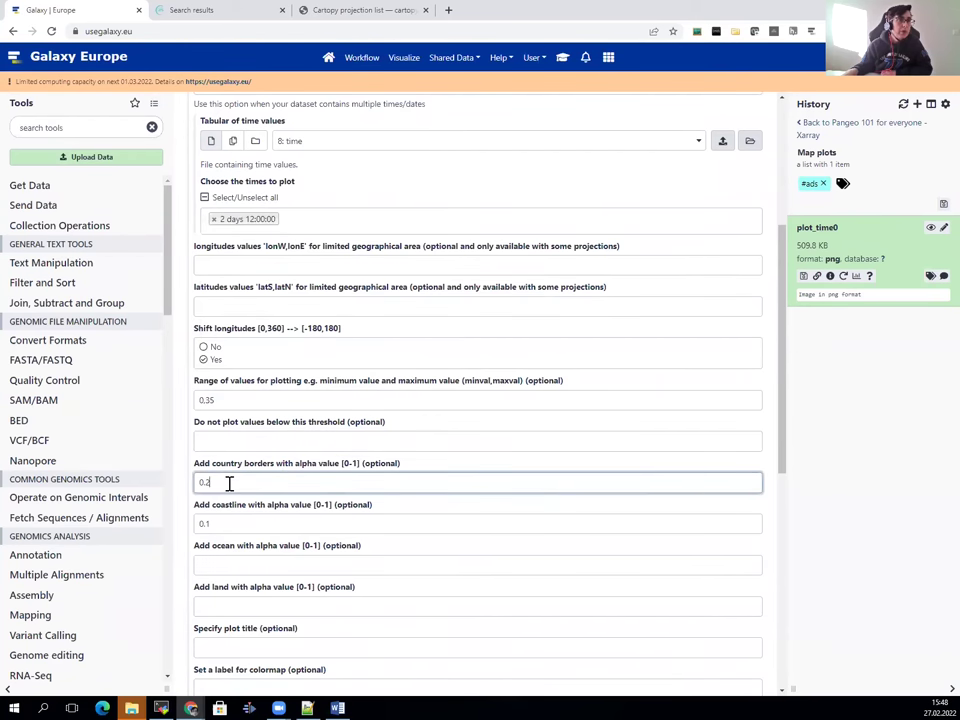
key(BackSpace)
text(5)
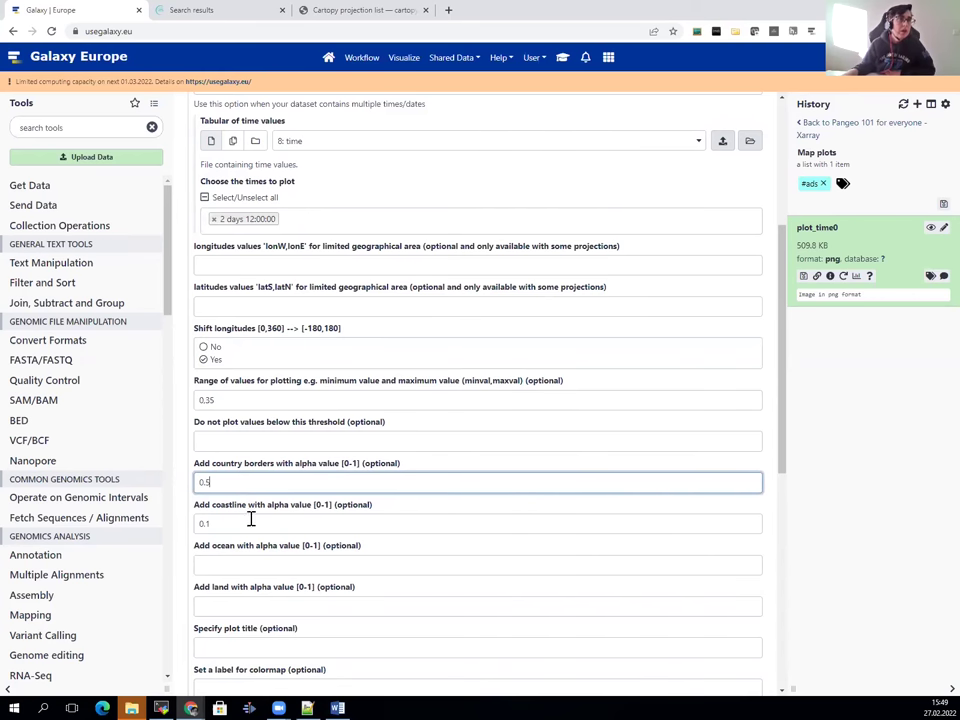
click(252, 516)
text(5)
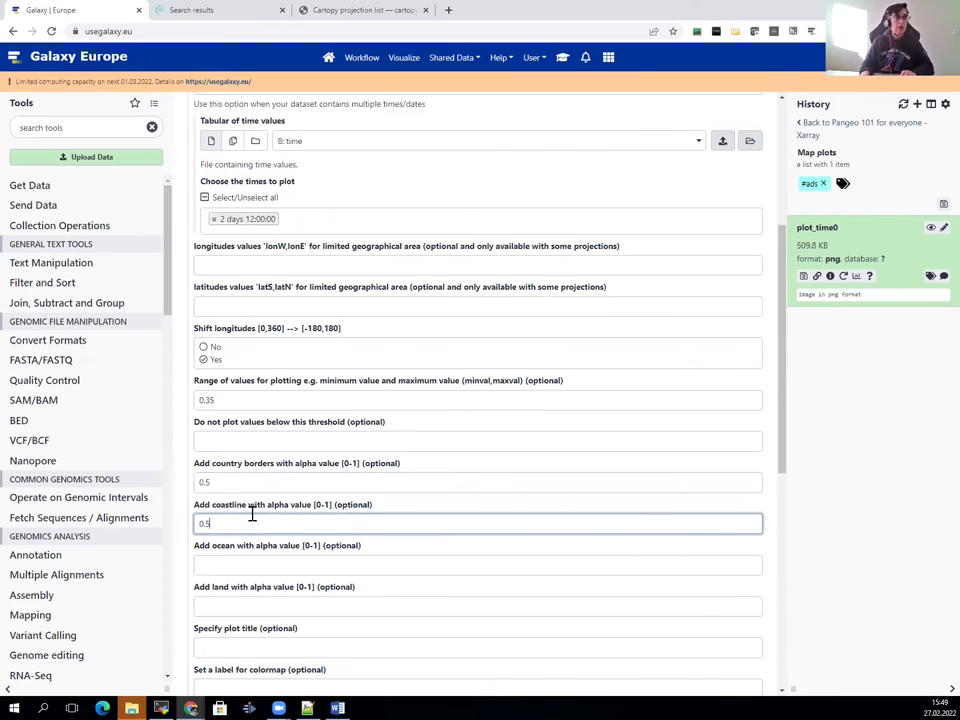
click(260, 481)
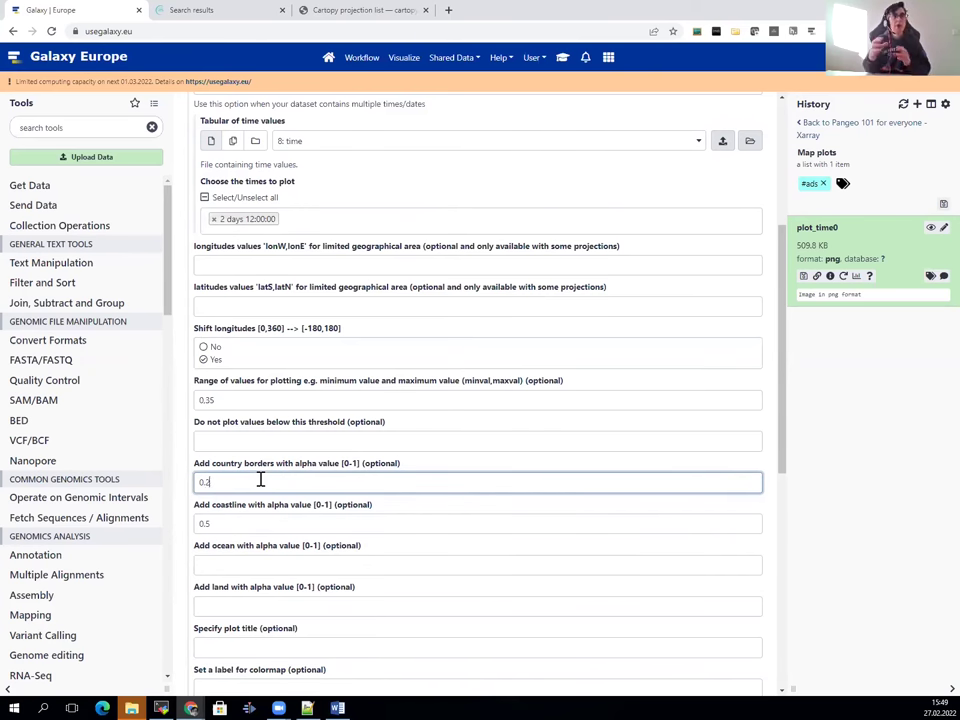
click(260, 527)
Run NetCDF xarray map plotting with the changed parameters and return to the full Pangeo 101 for everyone - Xarray history.
scroll(460, 435, down, 5)
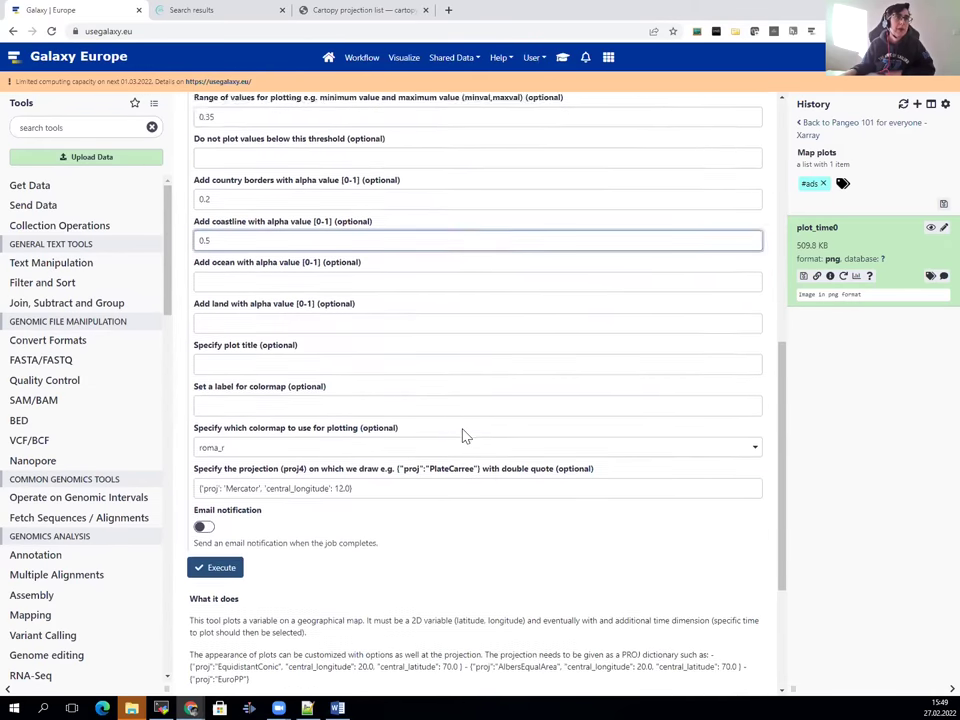
click(216, 551)
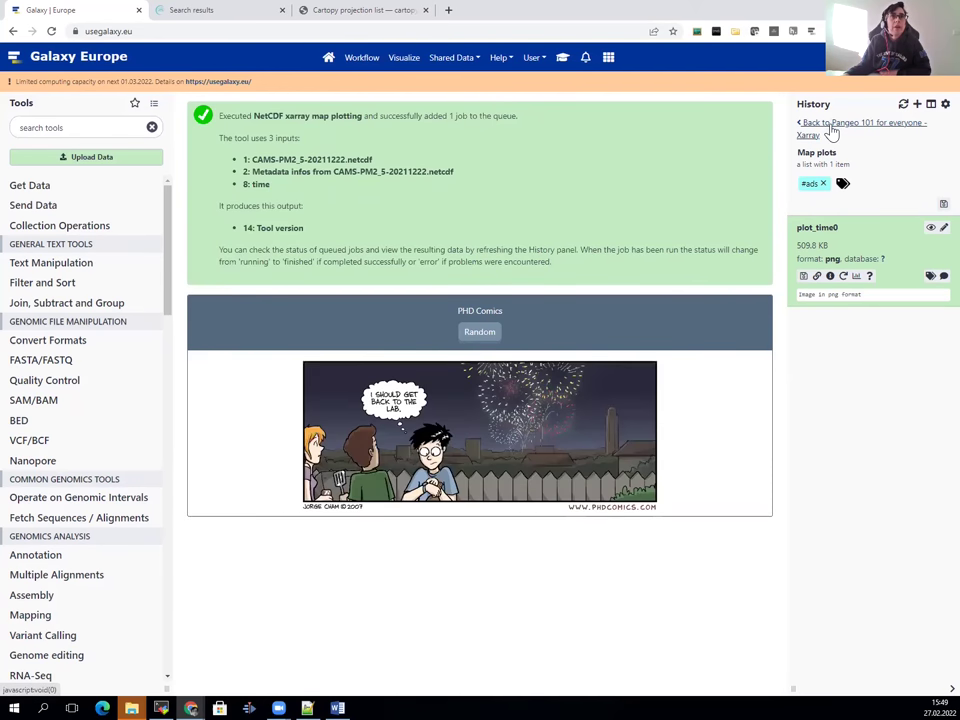
click(832, 124)
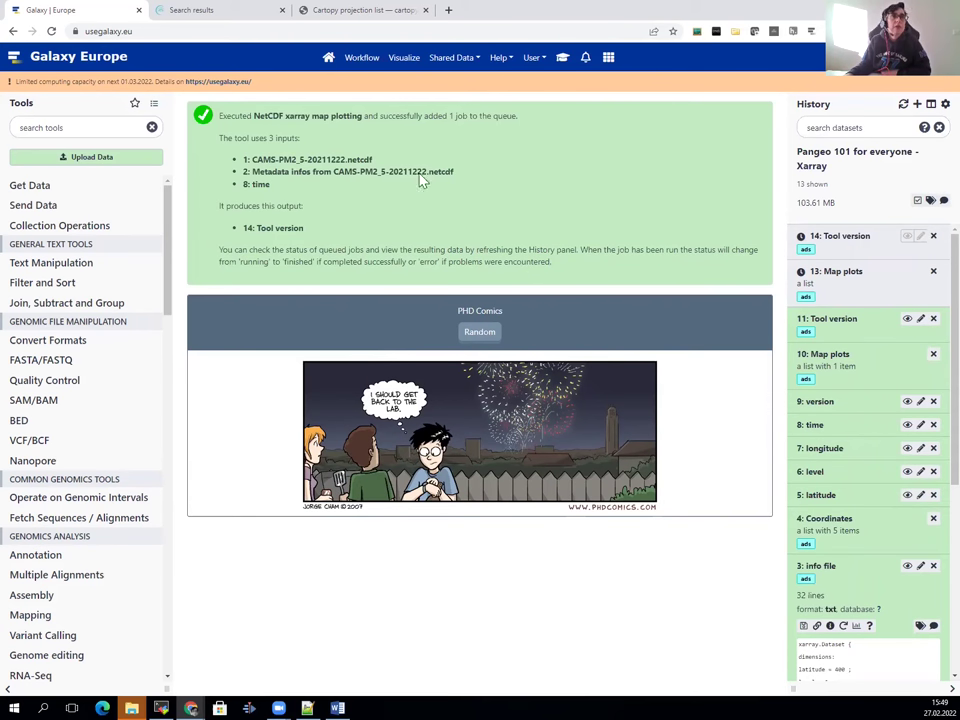
Reopen the tutorial to read the comparison question and the Select / Subset from coordinates instructions, and close it.
click(562, 57)
scroll(497, 409, down, 1)
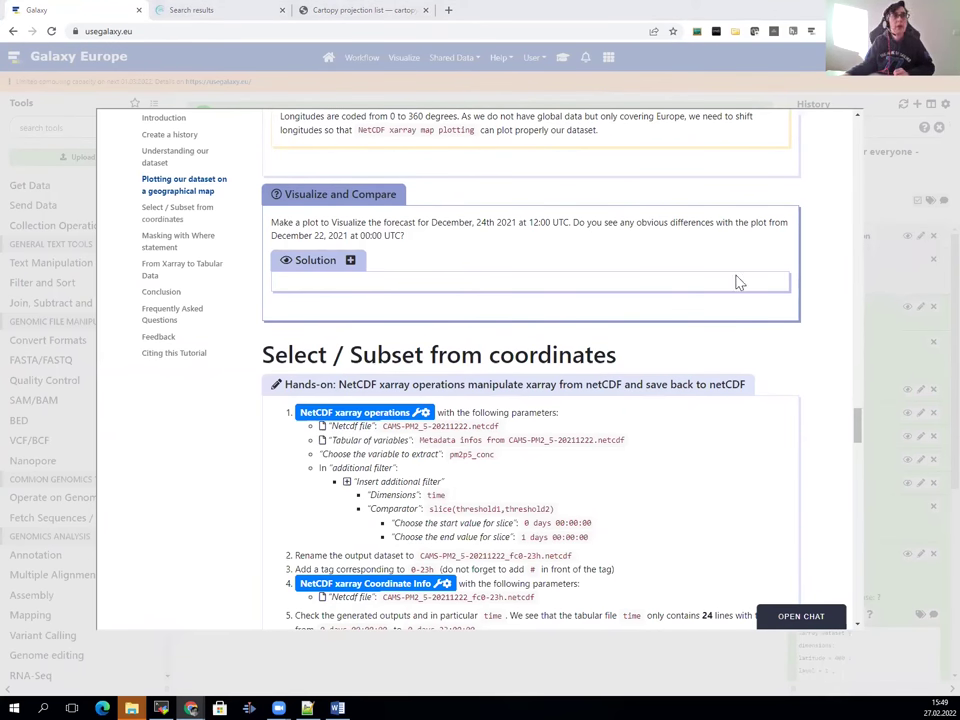
click(877, 180)
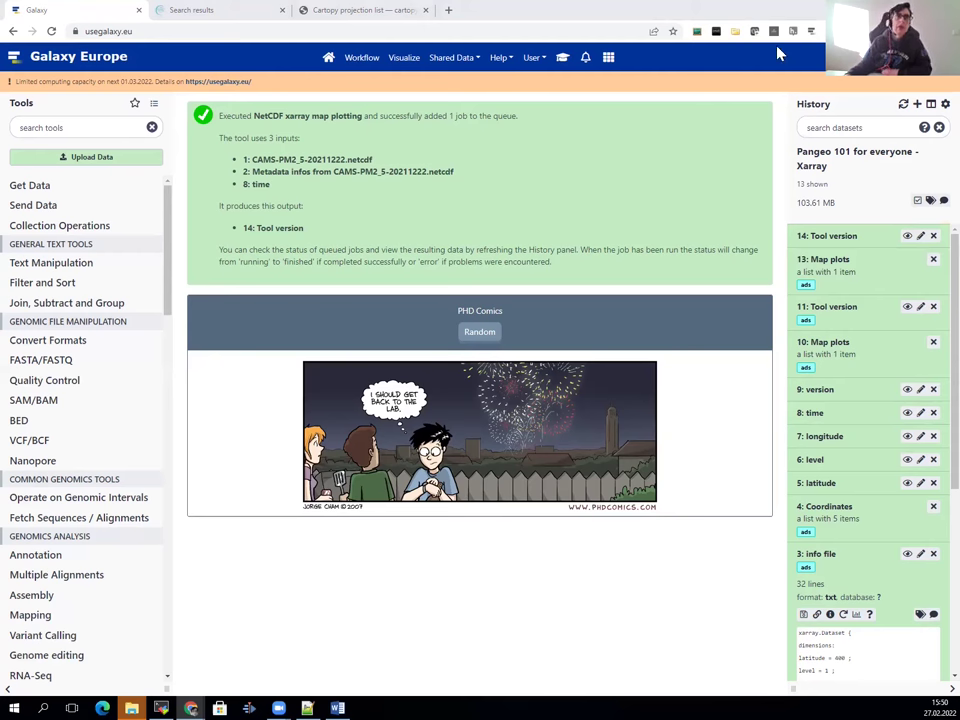
View plot_time60 from the newest Map plots collection and examine its map and colour scale.
click(820, 263)
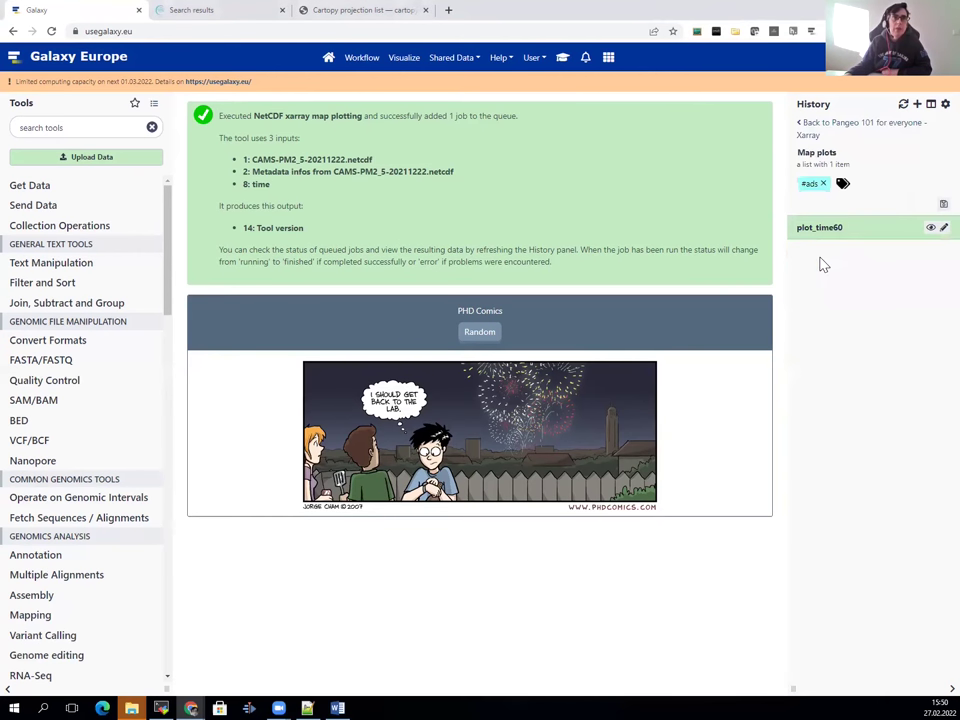
click(916, 233)
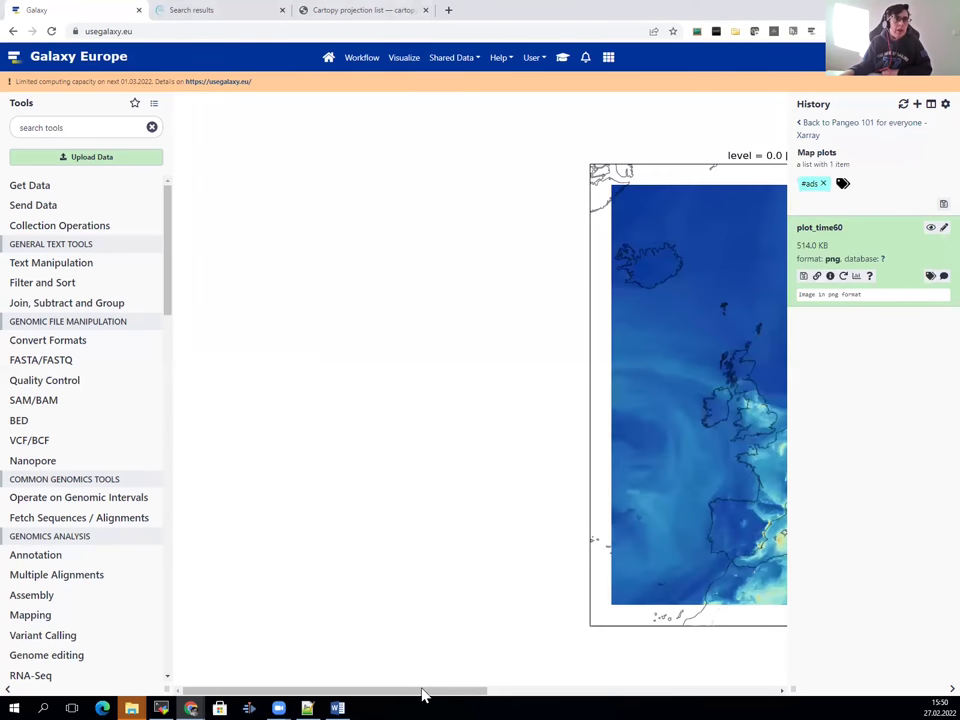
drag(425, 693, 579, 698)
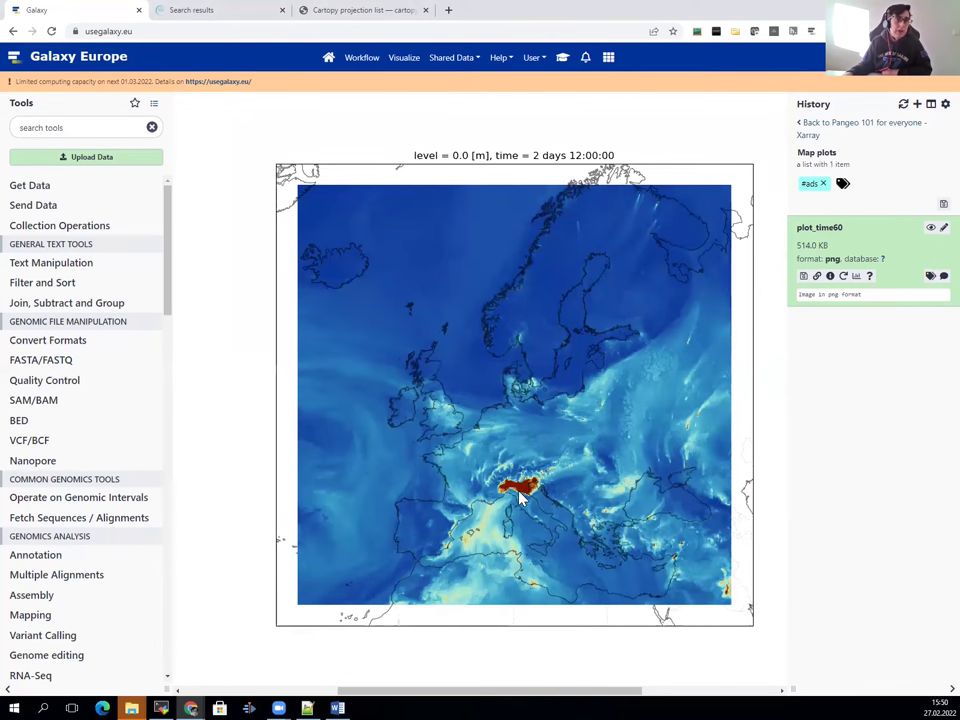
drag(499, 699, 559, 699)
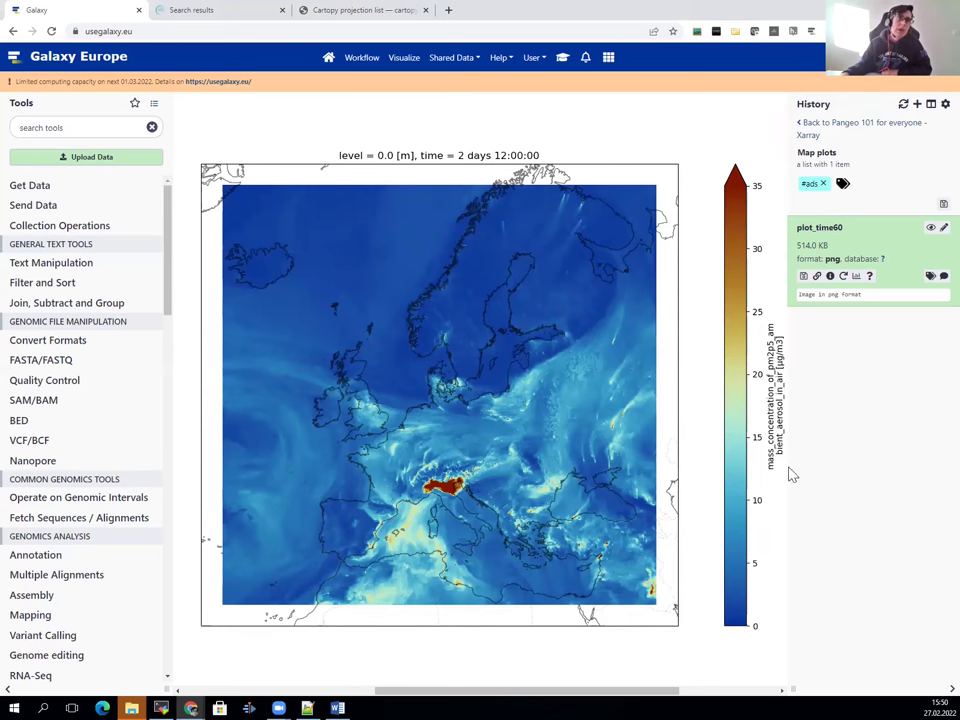
drag(540, 692, 555, 692)
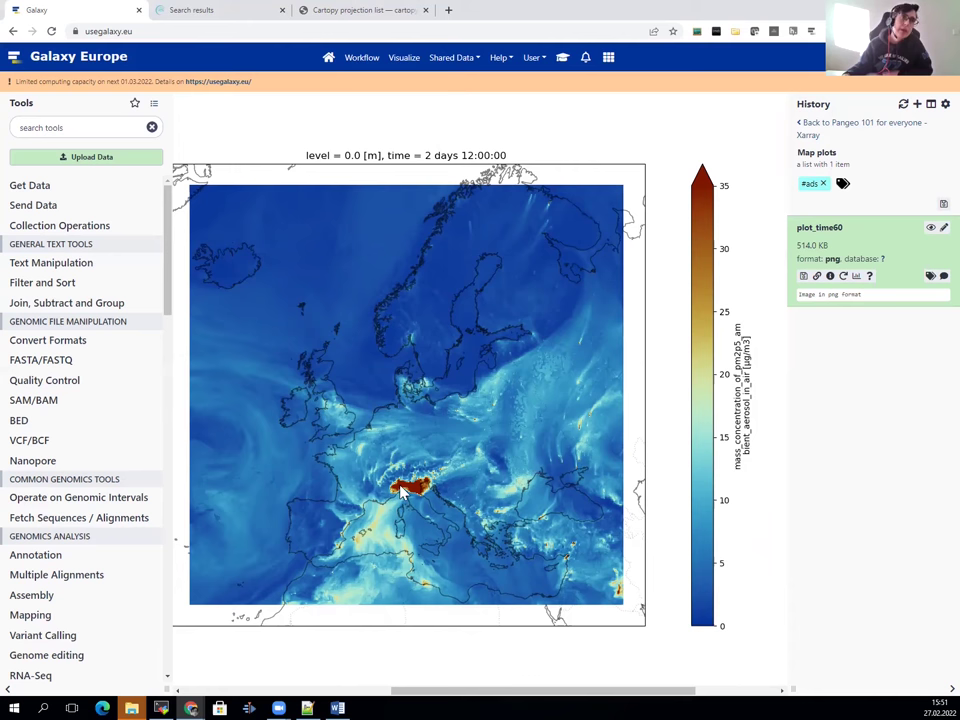
Return to the full history and examine the tutorial's December 22 reference plot for comparison, closing the tutorial when done.
click(846, 123)
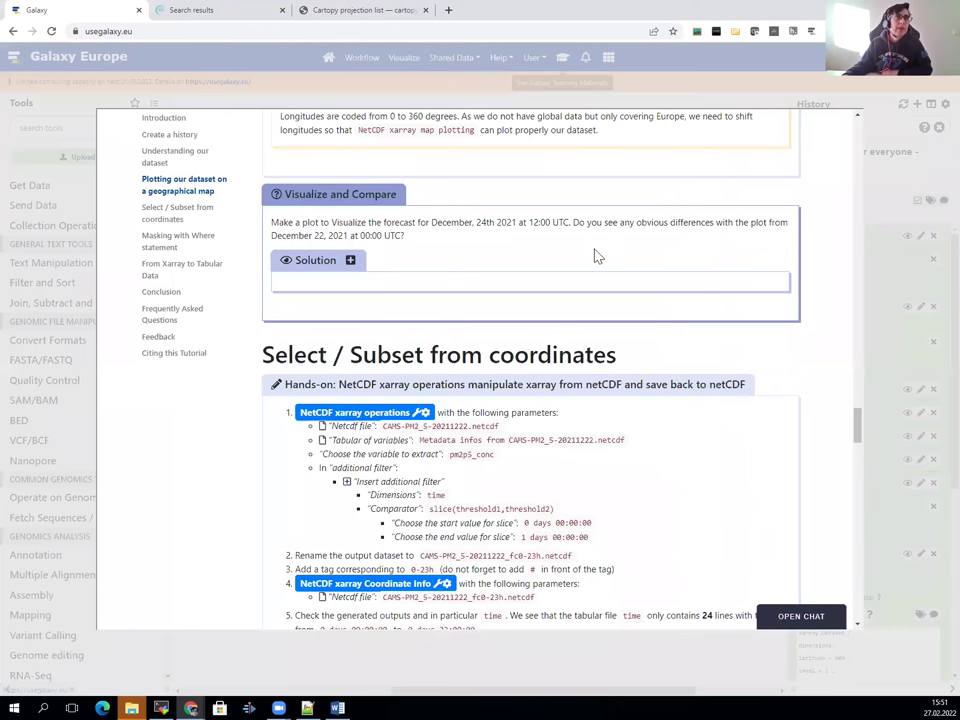
scroll(595, 256, up, 4)
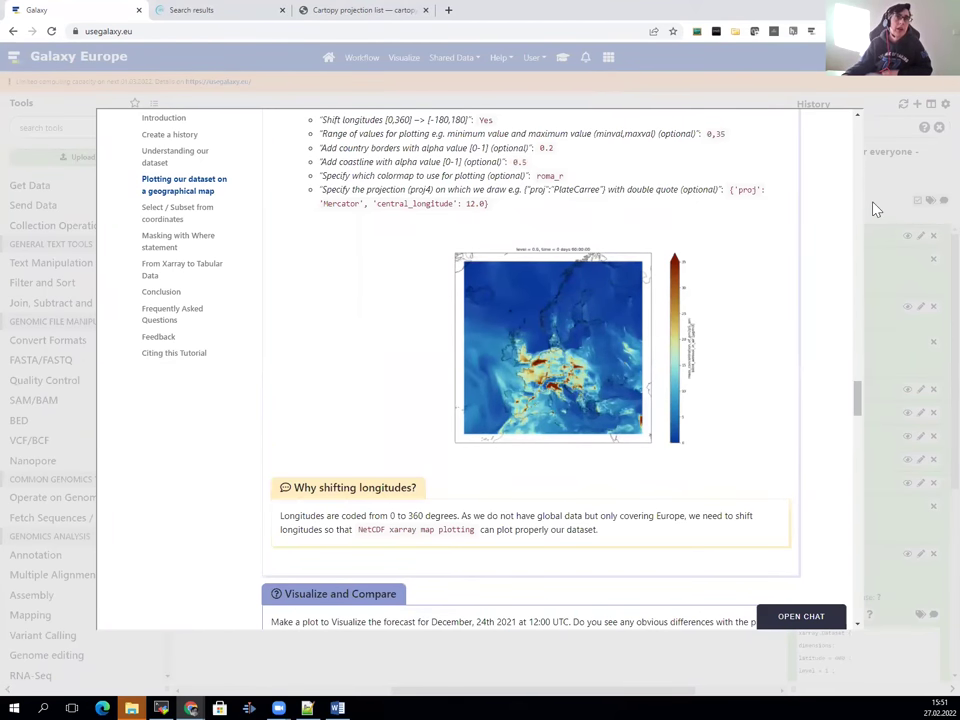
key(Escape)
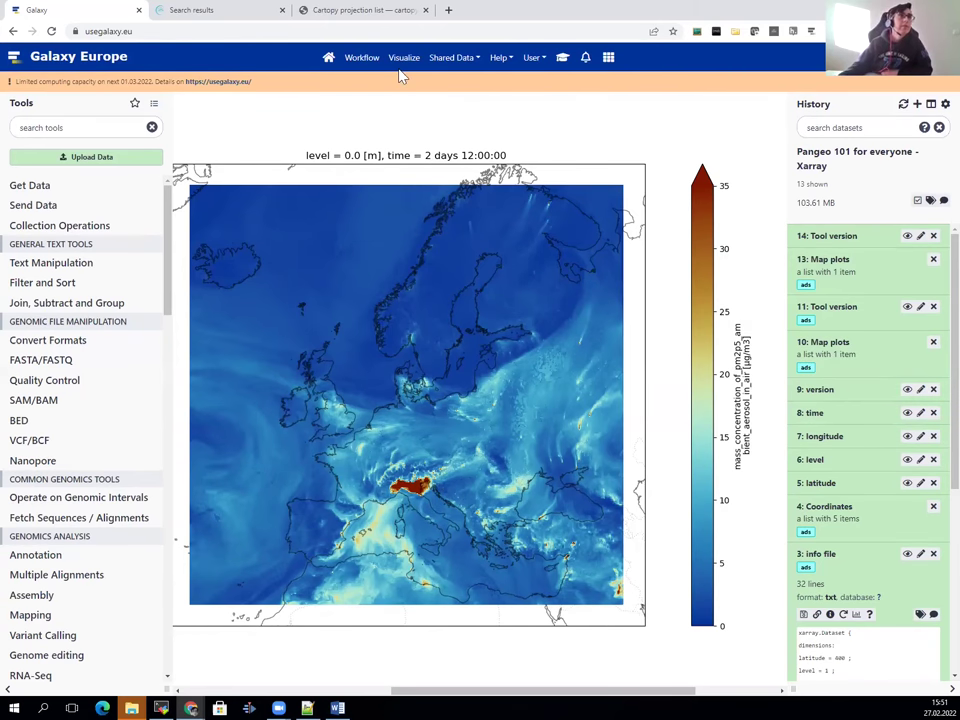
Reopen the tutorial and read the Select / Subset from coordinates instructions, highlighting the output dataset name CAMS-PM2_5-20211222_fc0-23h.netcdf.
click(563, 59)
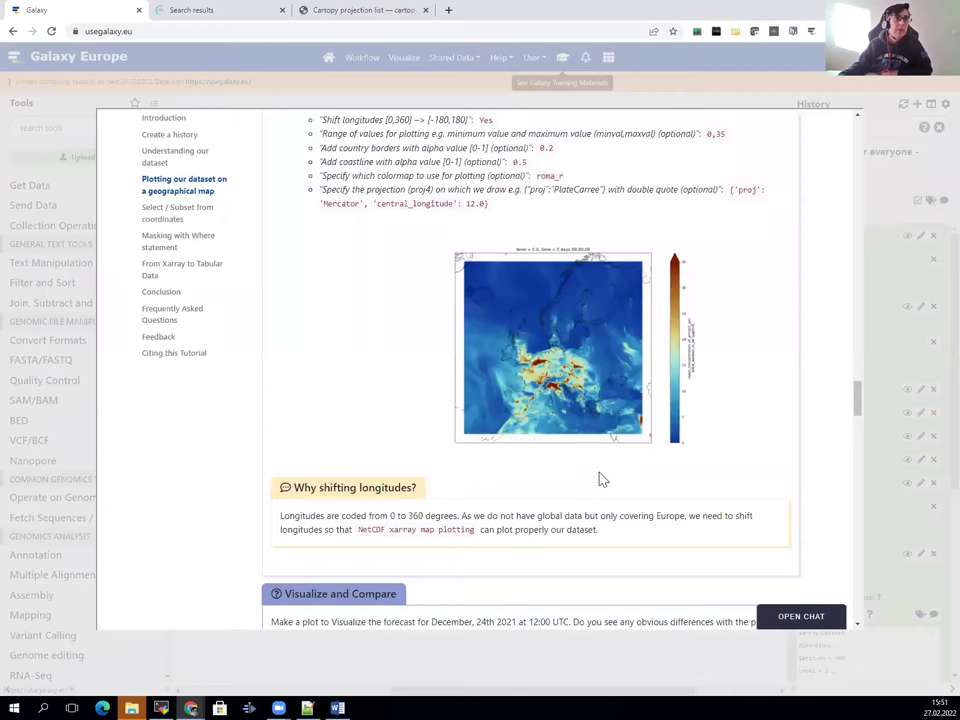
scroll(600, 480, down, 1)
scroll(600, 479, down, 1)
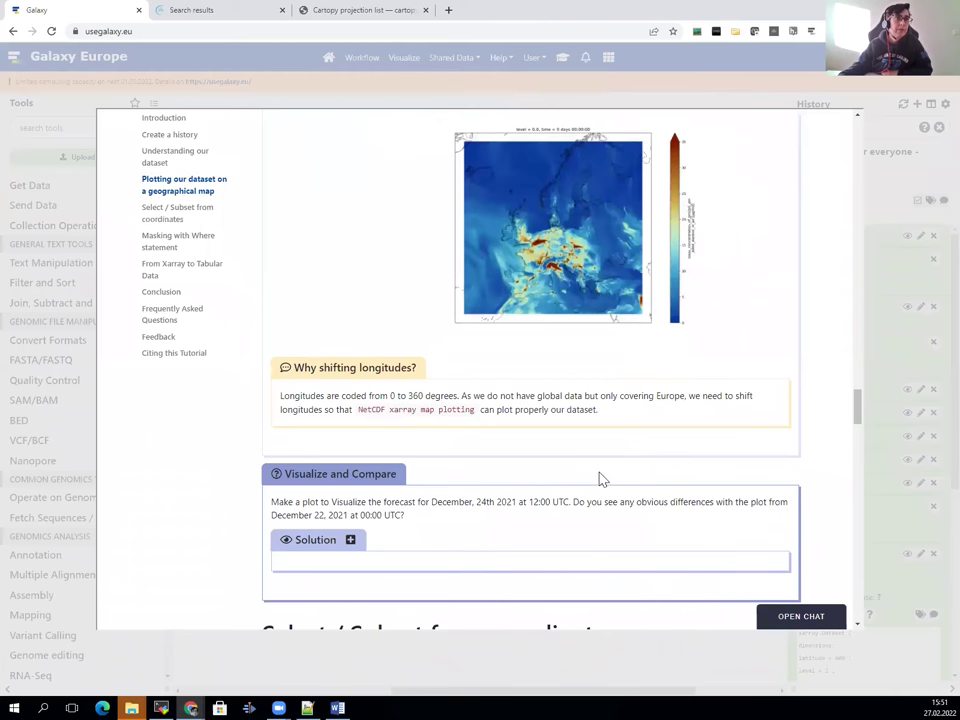
scroll(601, 479, down, 6)
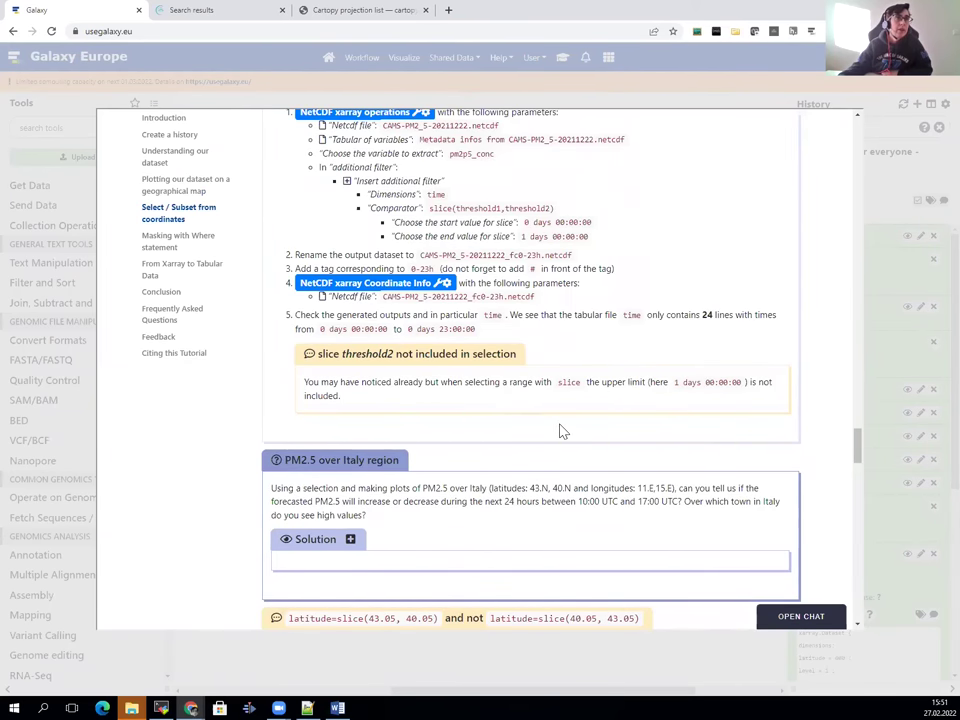
scroll(561, 429, up, 3)
scroll(561, 429, down, 1)
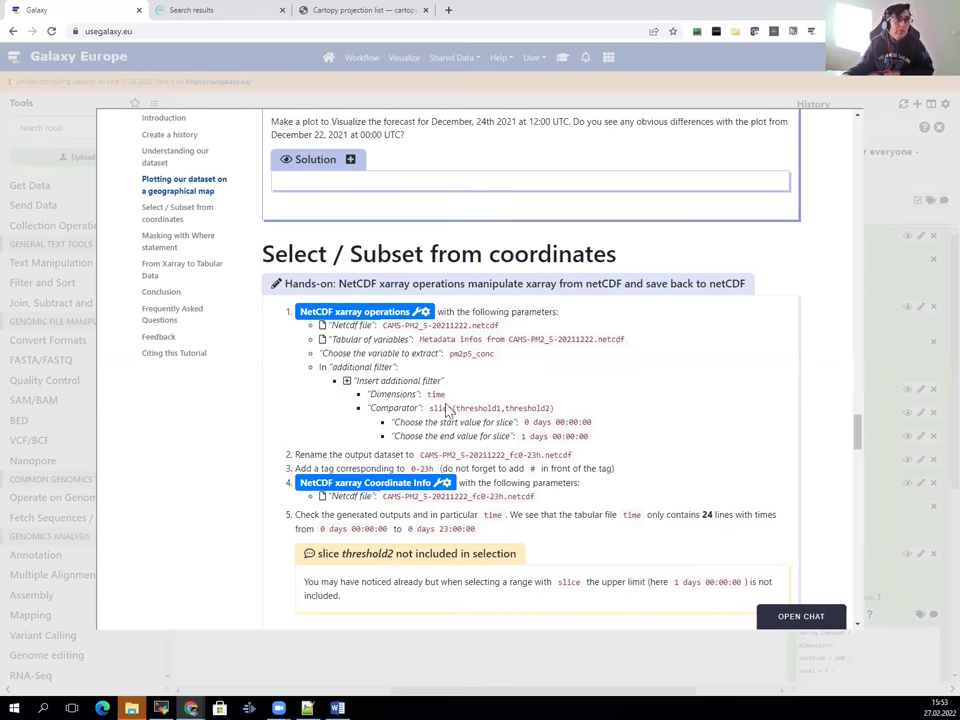
drag(421, 453, 580, 457)
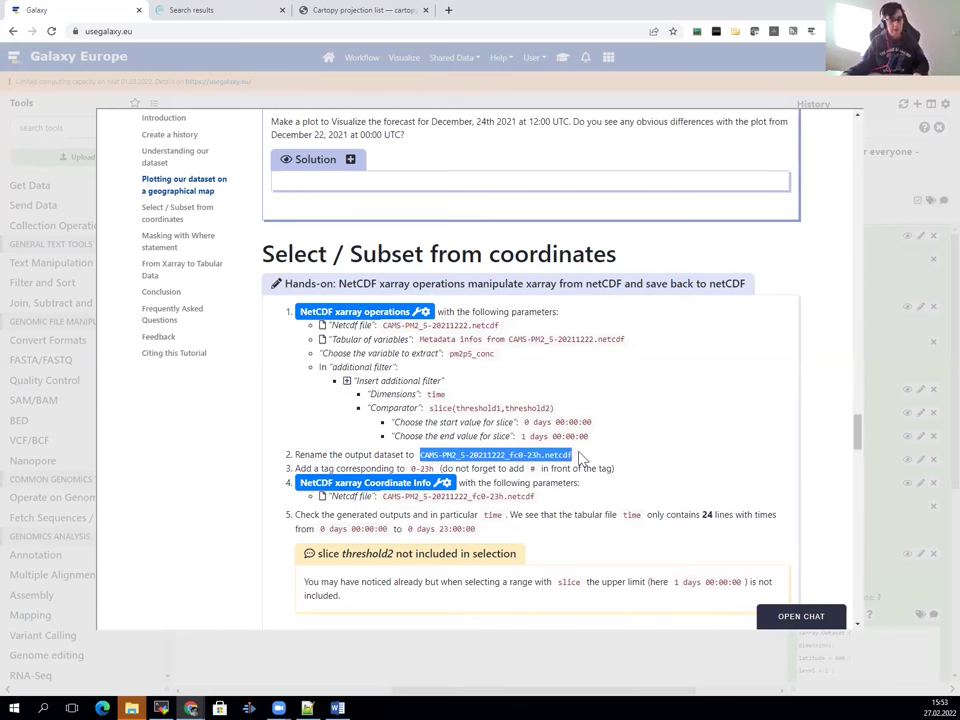
Open NetCDF xarray operations from the tutorial and choose Metadata infos from CAMS-PM2_5-20211222.netcdf as the metadata input.
click(380, 314)
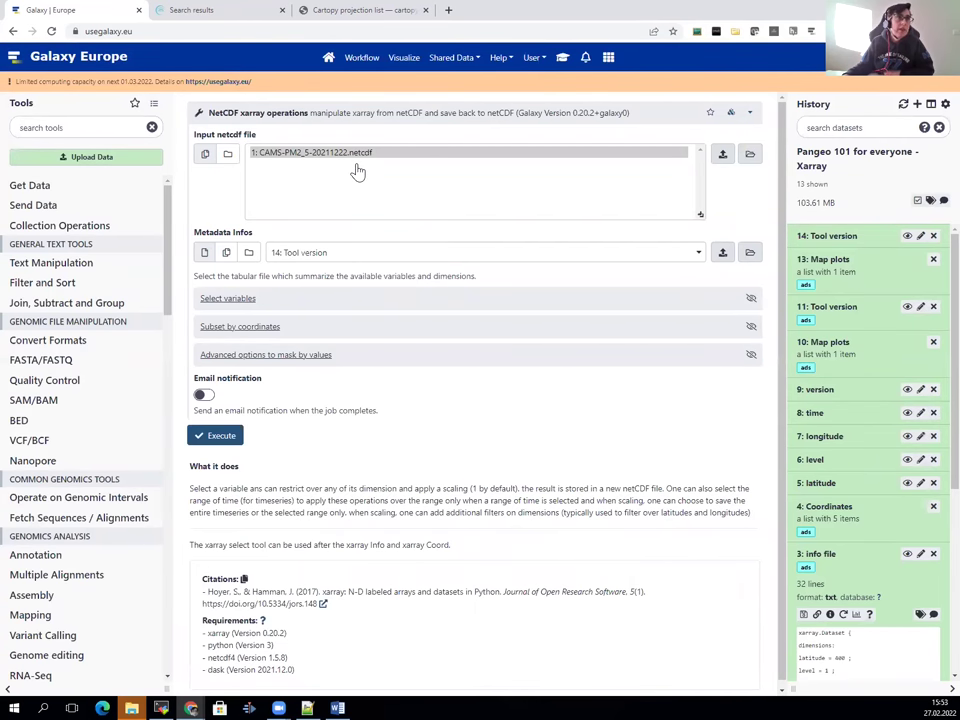
click(363, 256)
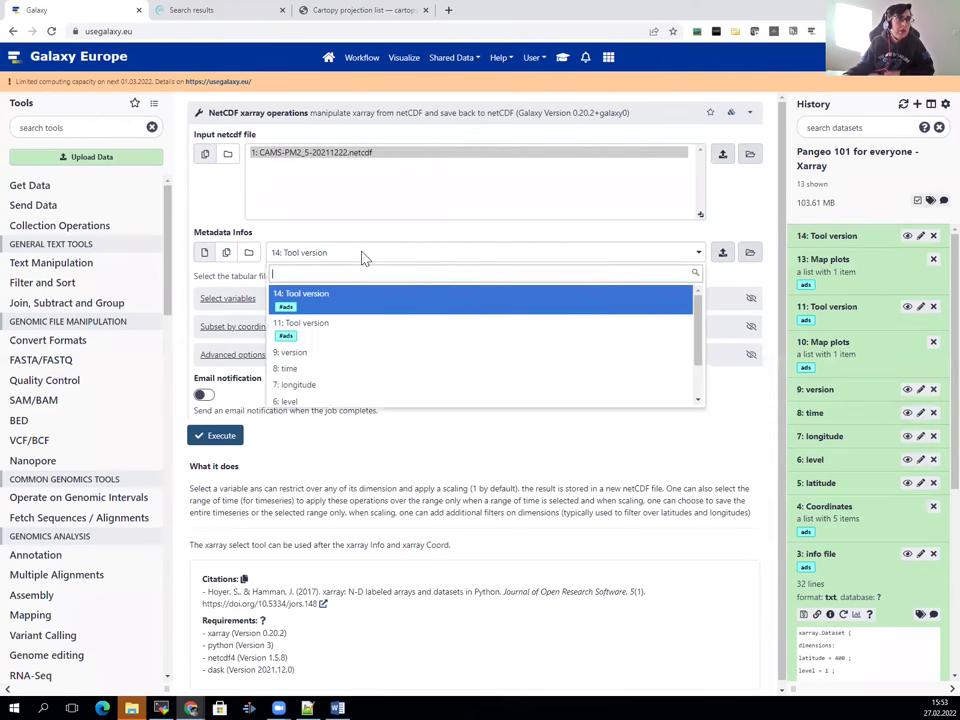
scroll(355, 337, down, 1)
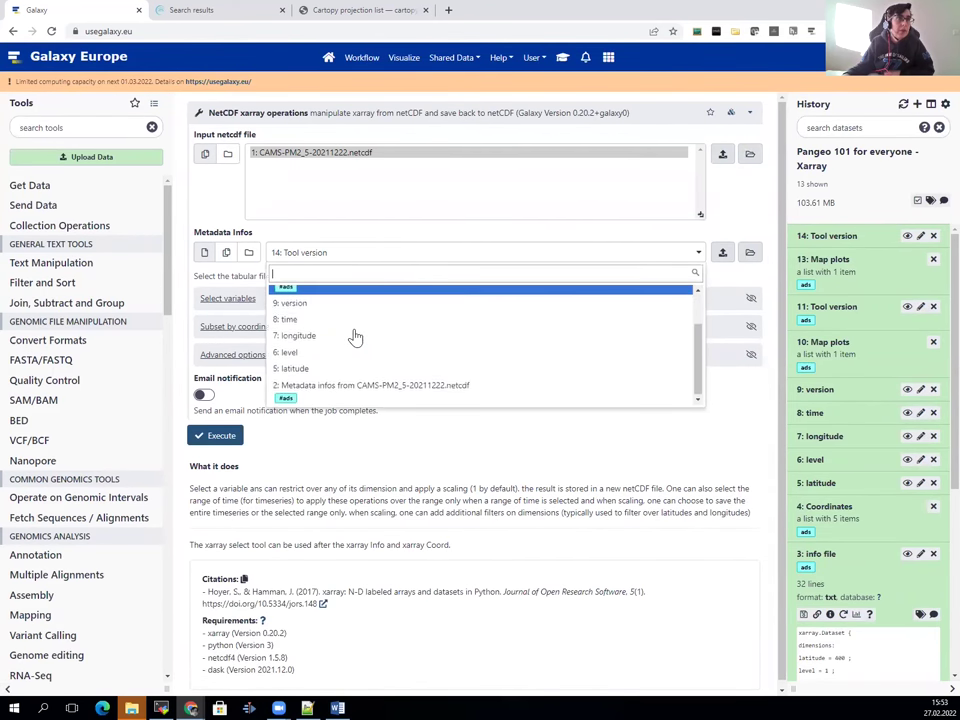
click(337, 390)
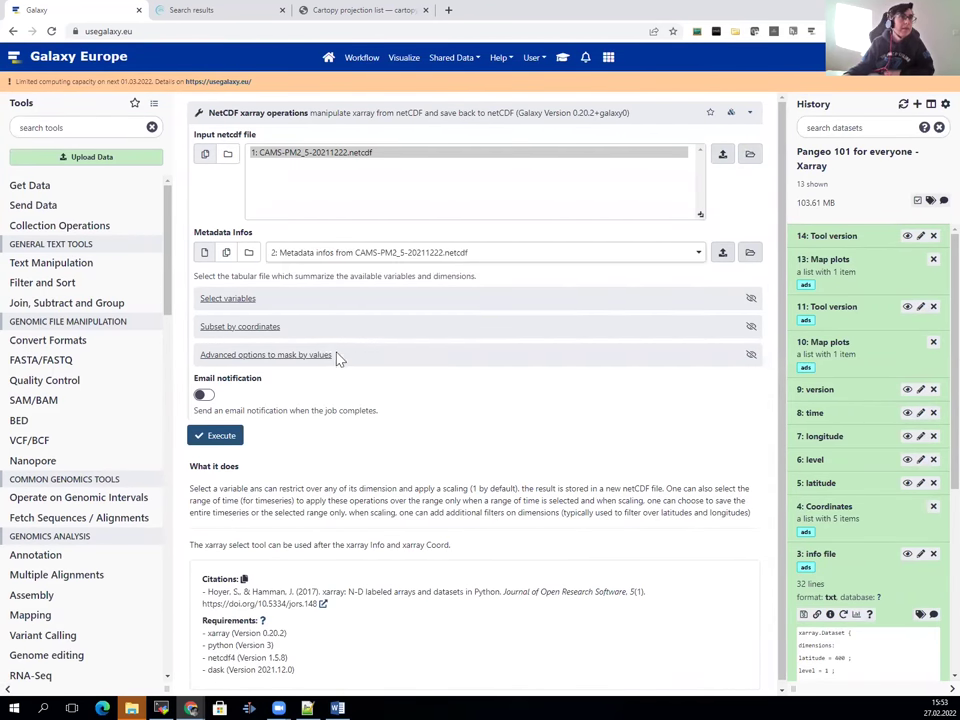
Expand the variable selection and choose pm2p5_conc as the variable to extract.
click(224, 299)
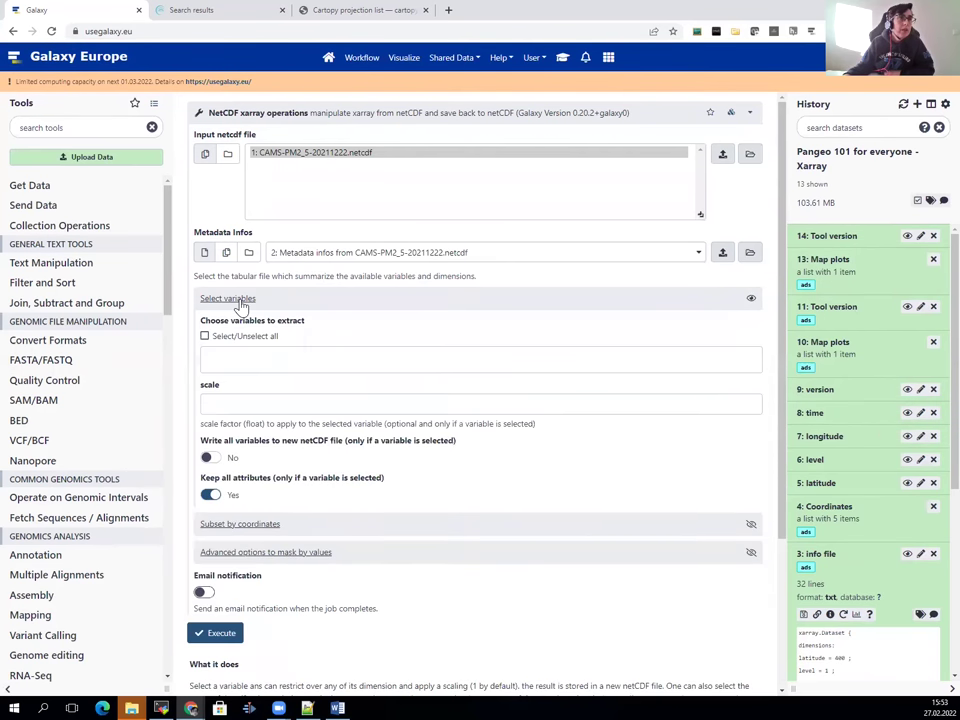
click(215, 360)
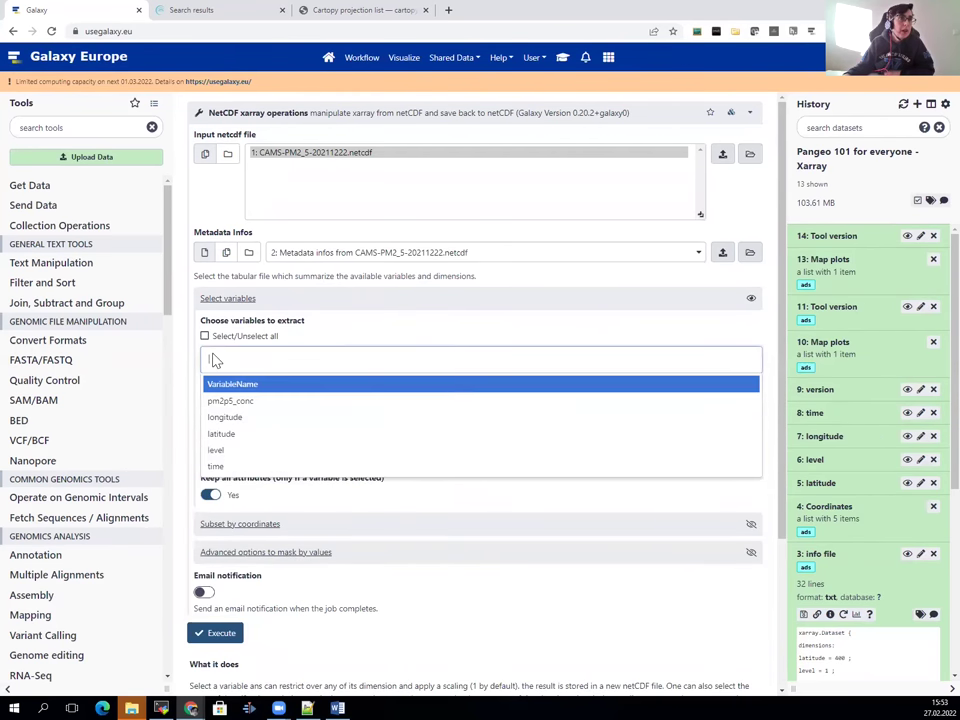
click(240, 401)
click(365, 335)
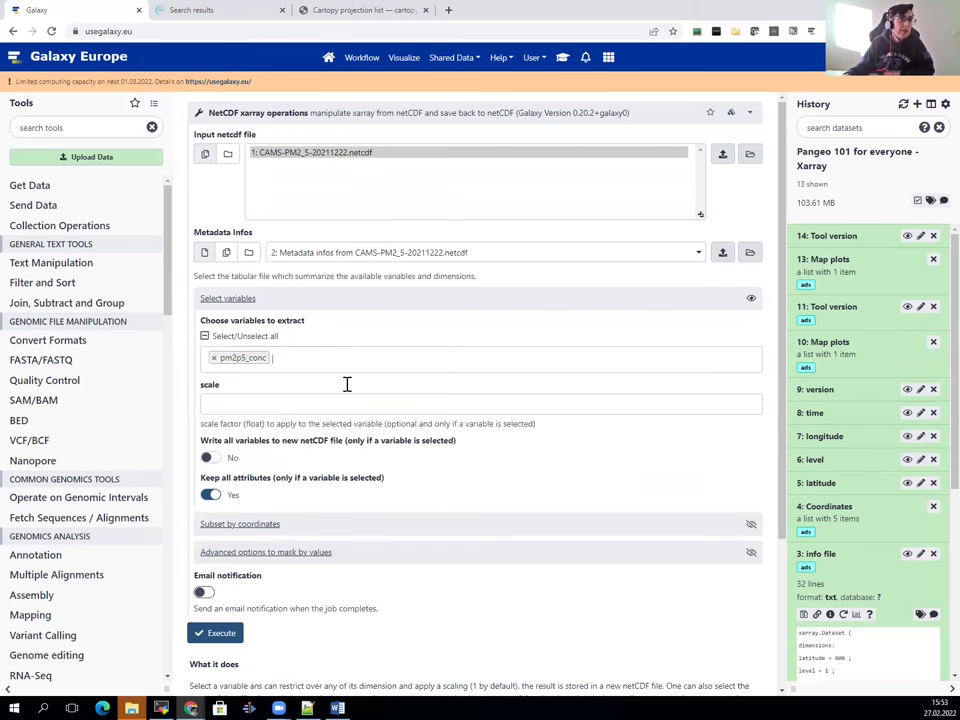
Expand the coordinate subsetting options, keep Coordinate values from list, and recheck the additional filter parameters in the tutorial.
scroll(332, 388, down, 2)
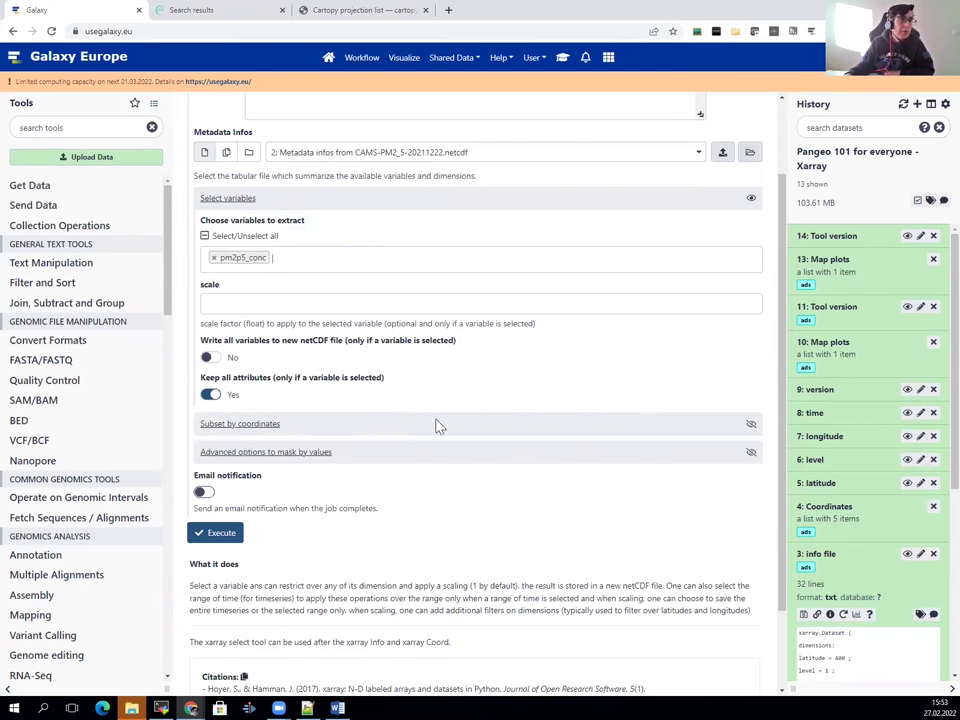
click(751, 429)
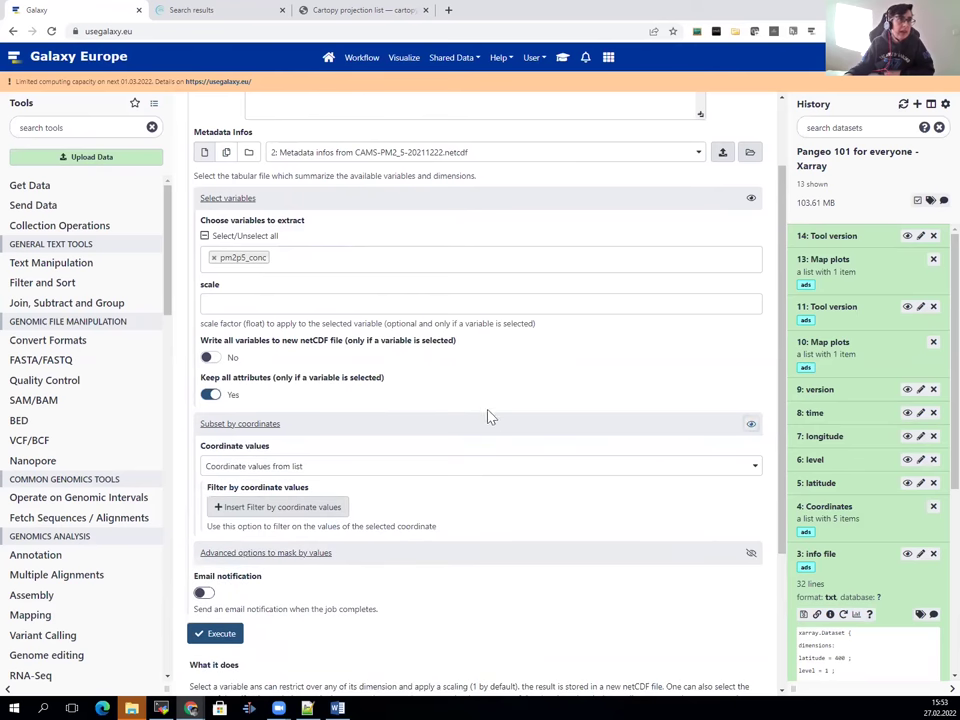
scroll(489, 416, down, 2)
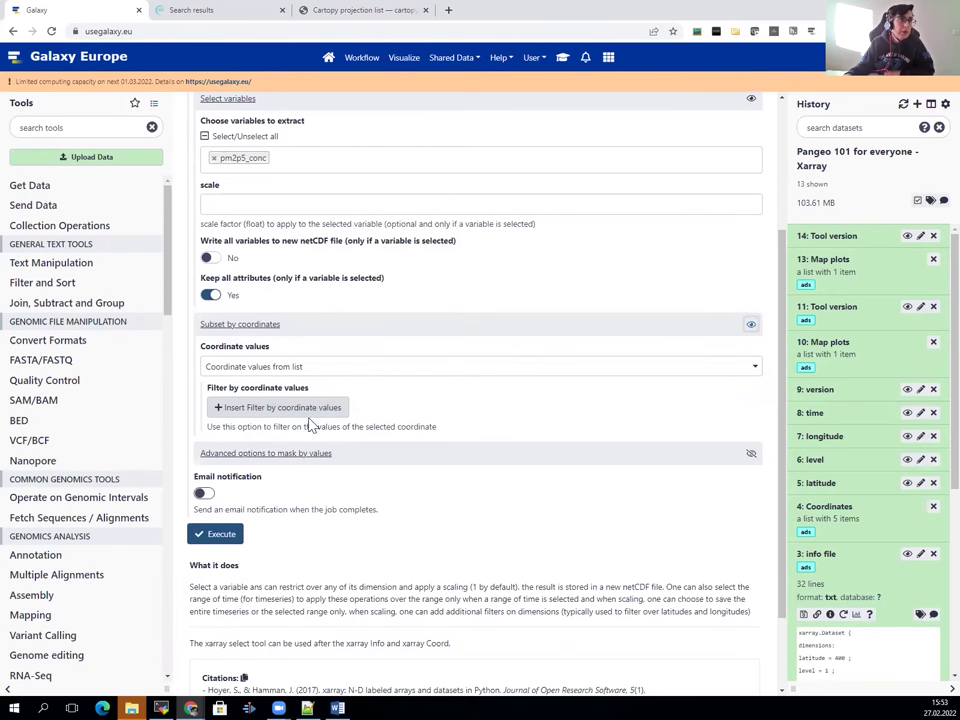
click(338, 368)
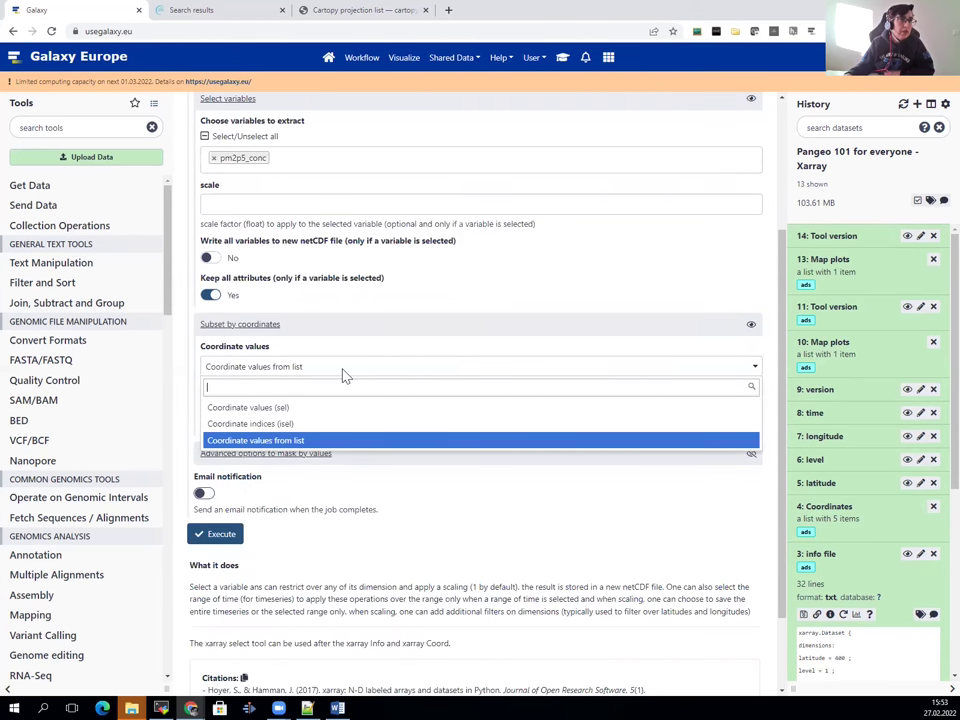
click(325, 442)
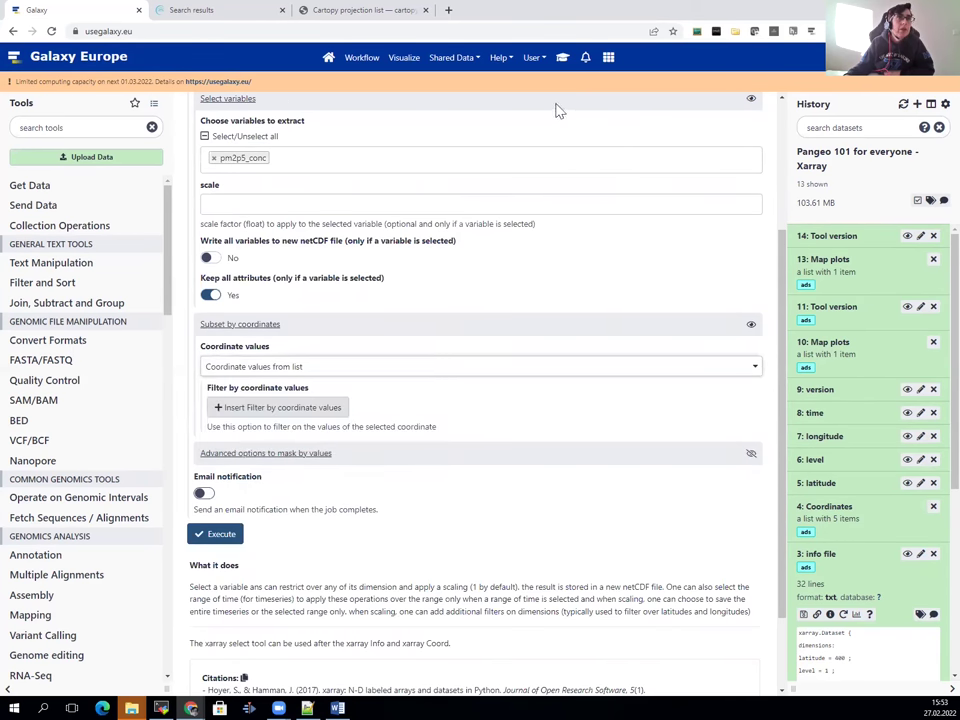
click(563, 62)
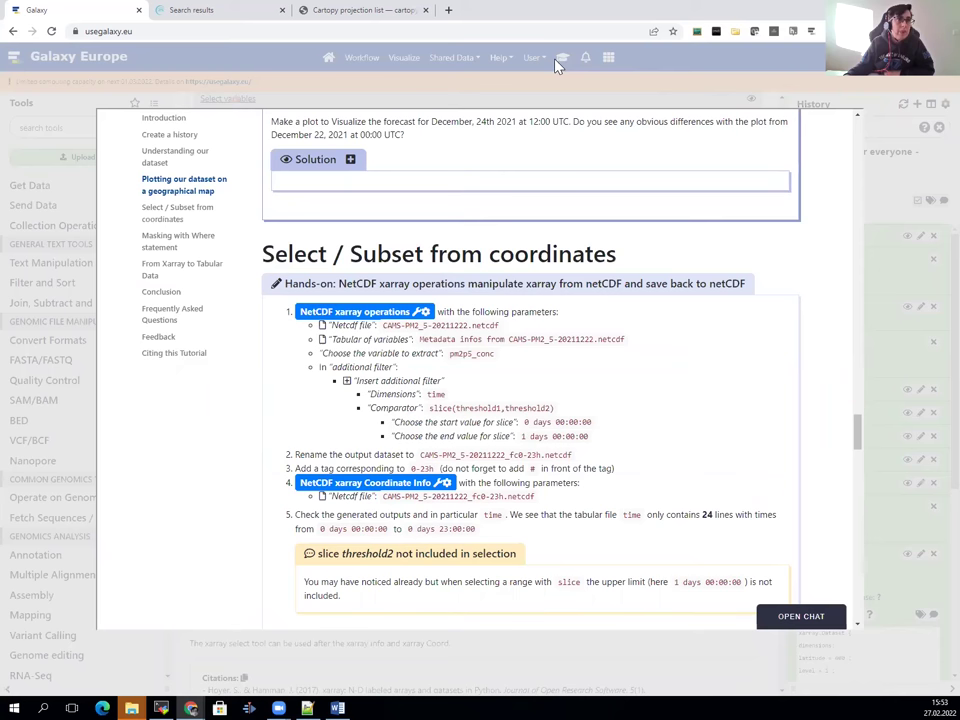
click(786, 75)
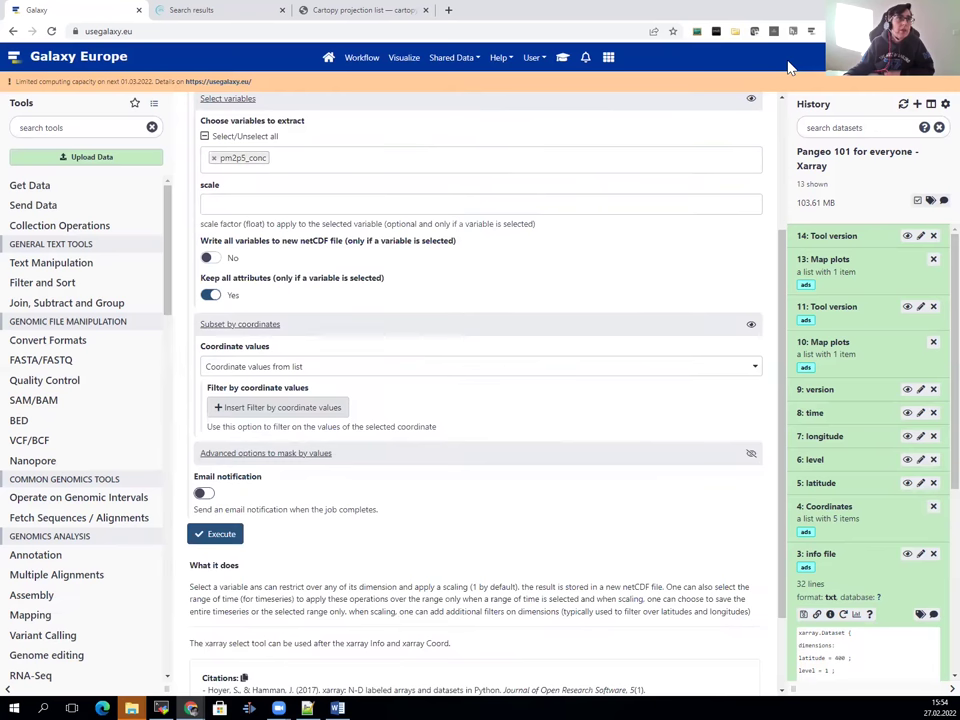
Insert a coordinate value filter on the time dimension, using dataset 8: time as the tabular of values.
click(297, 408)
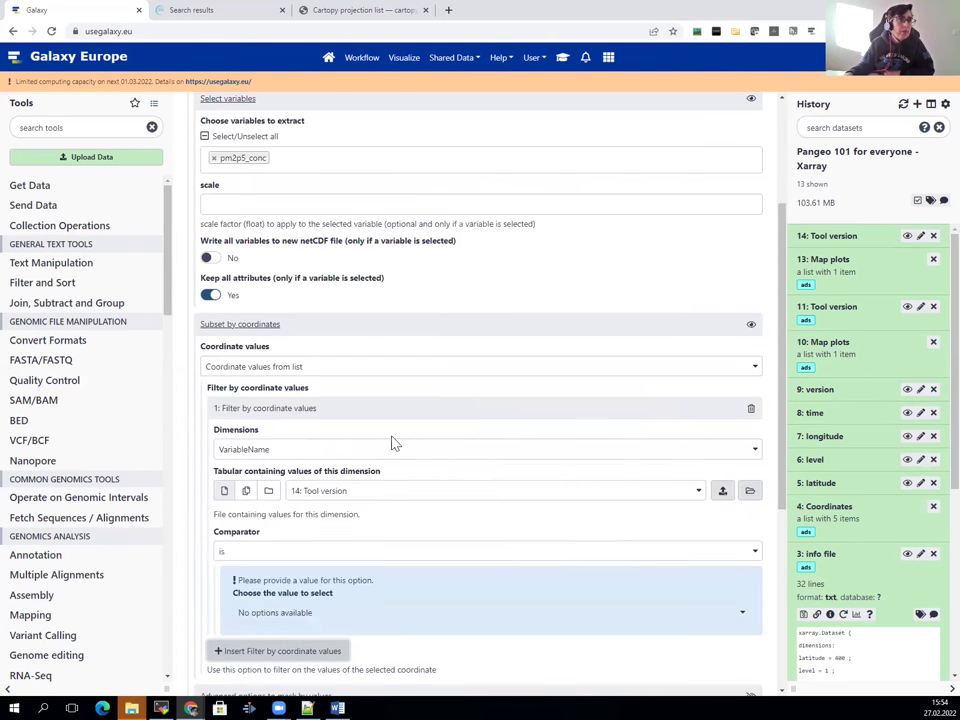
click(323, 454)
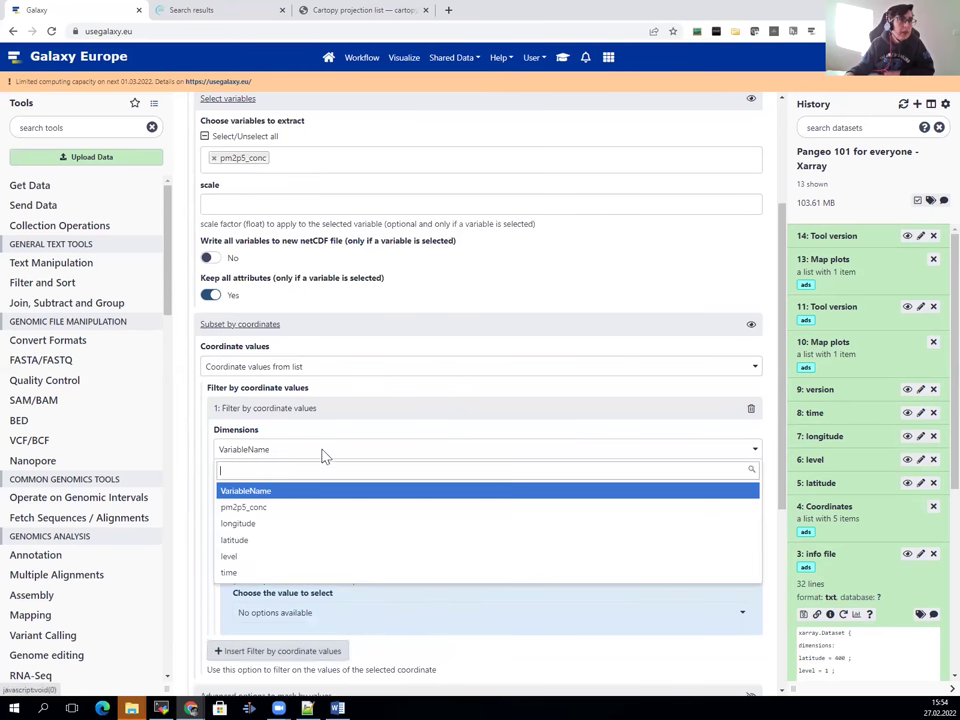
click(257, 573)
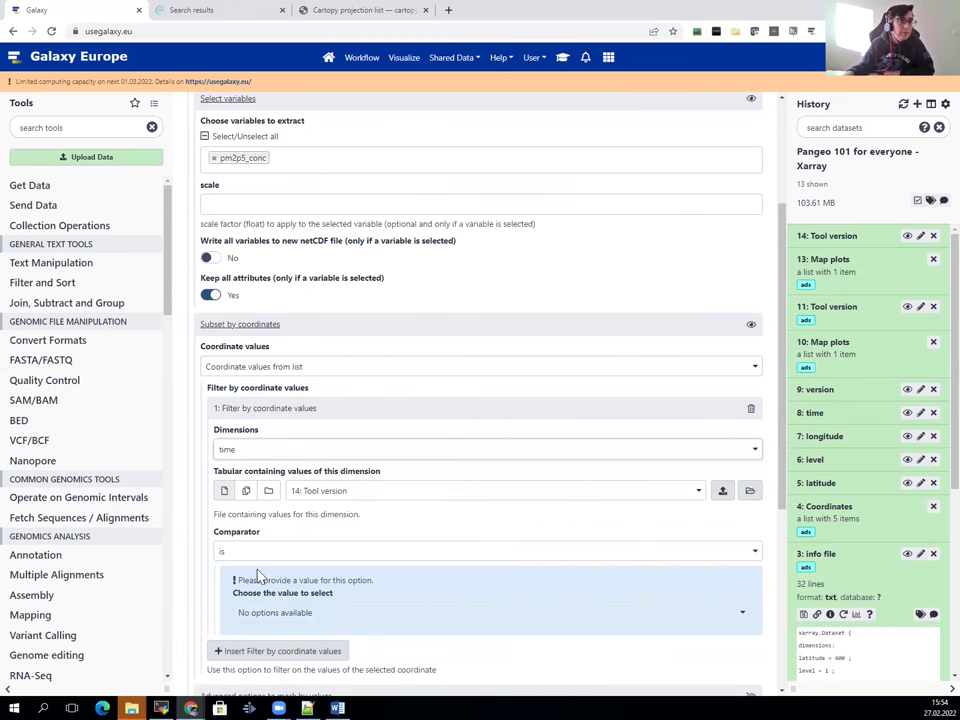
scroll(386, 388, down, 1)
click(410, 392)
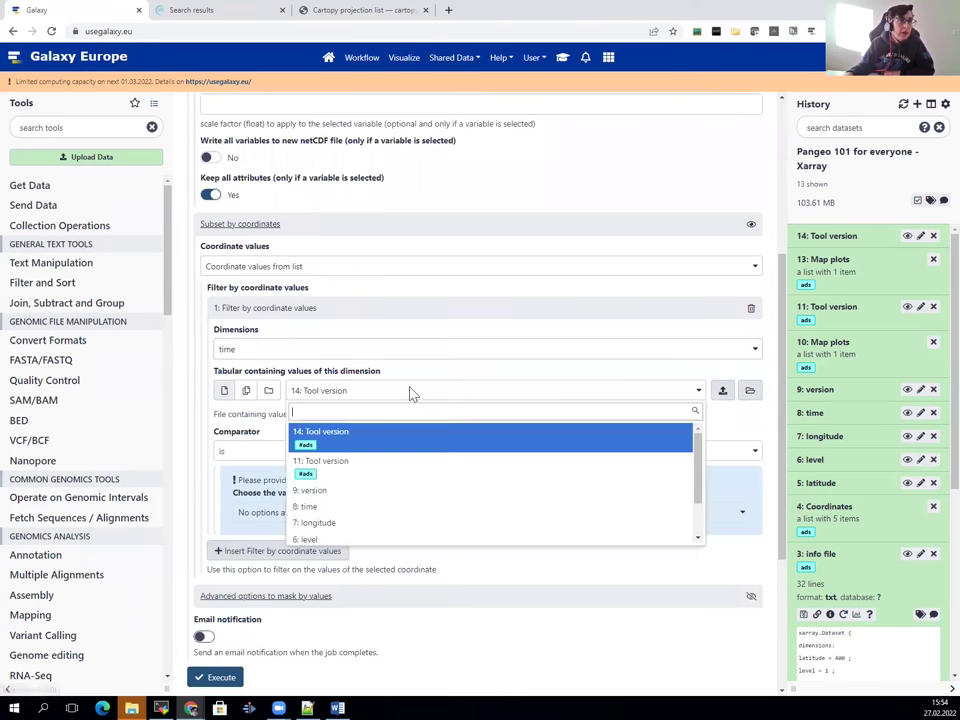
click(338, 507)
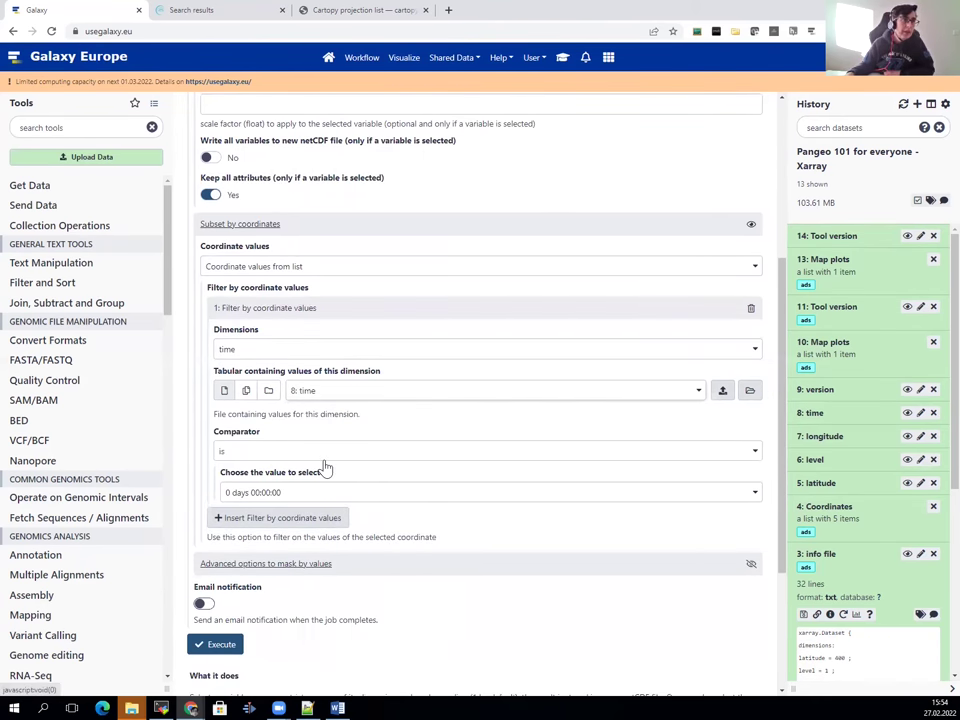
Set the time filter's comparator to slice(threshold1,threshold2).
scroll(328, 459, down, 2)
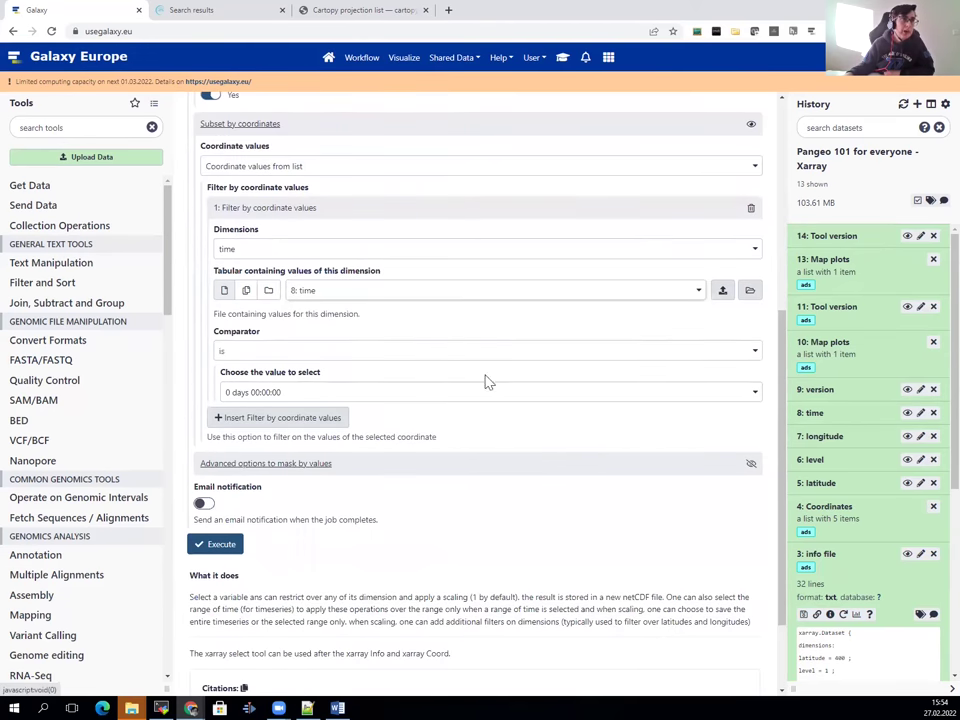
click(265, 355)
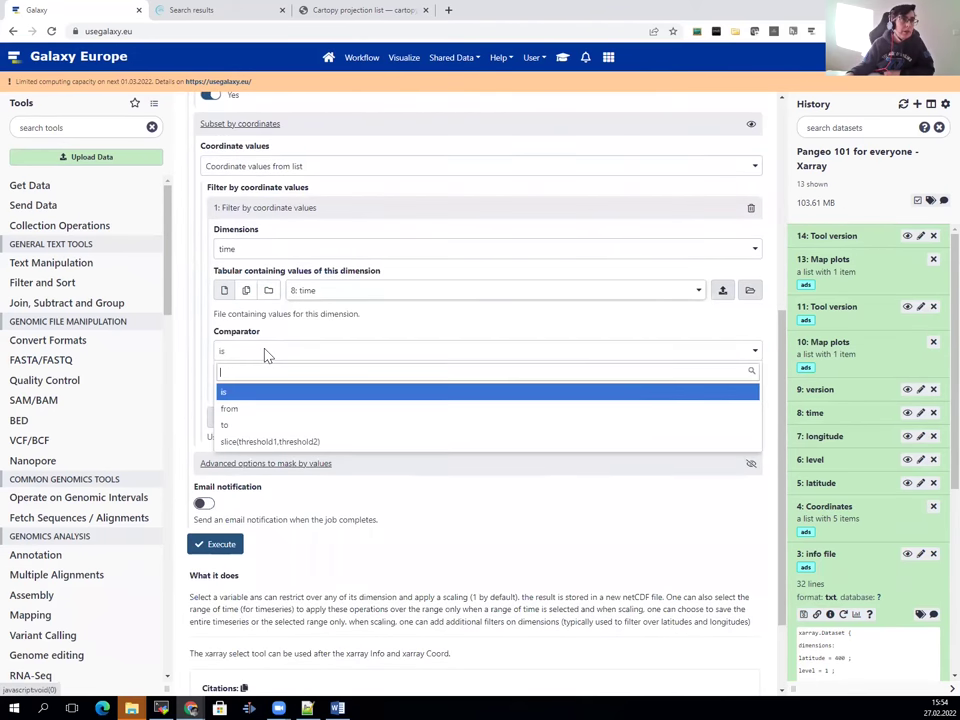
click(263, 442)
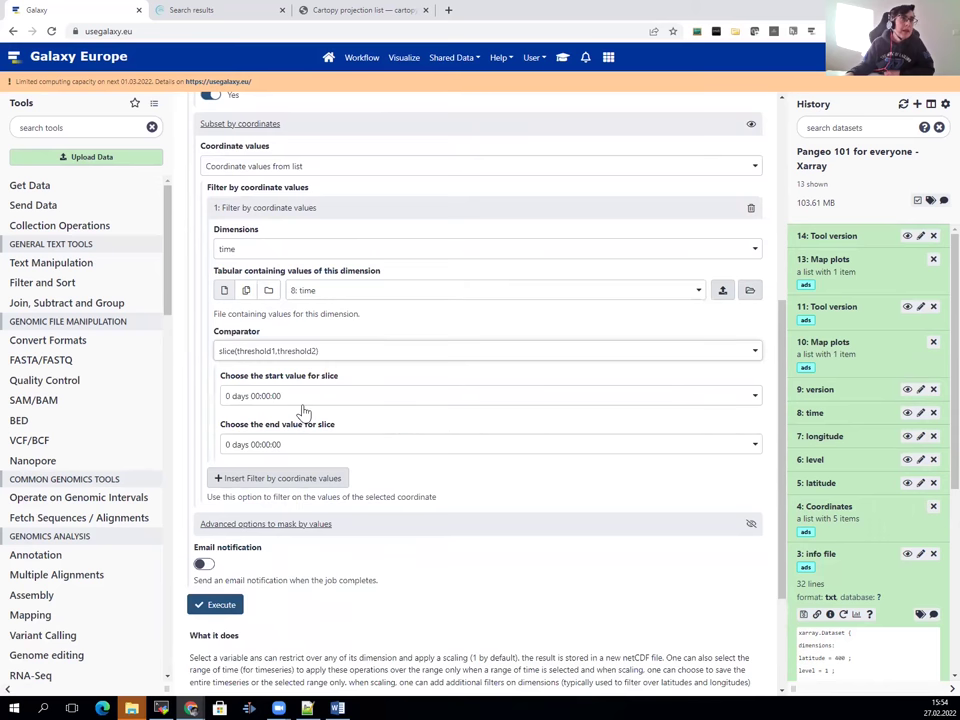
Set the time slice's end value to 1 days 00:00:00 and run NetCDF xarray operations.
click(302, 449)
scroll(275, 543, down, 2)
scroll(275, 543, down, 5)
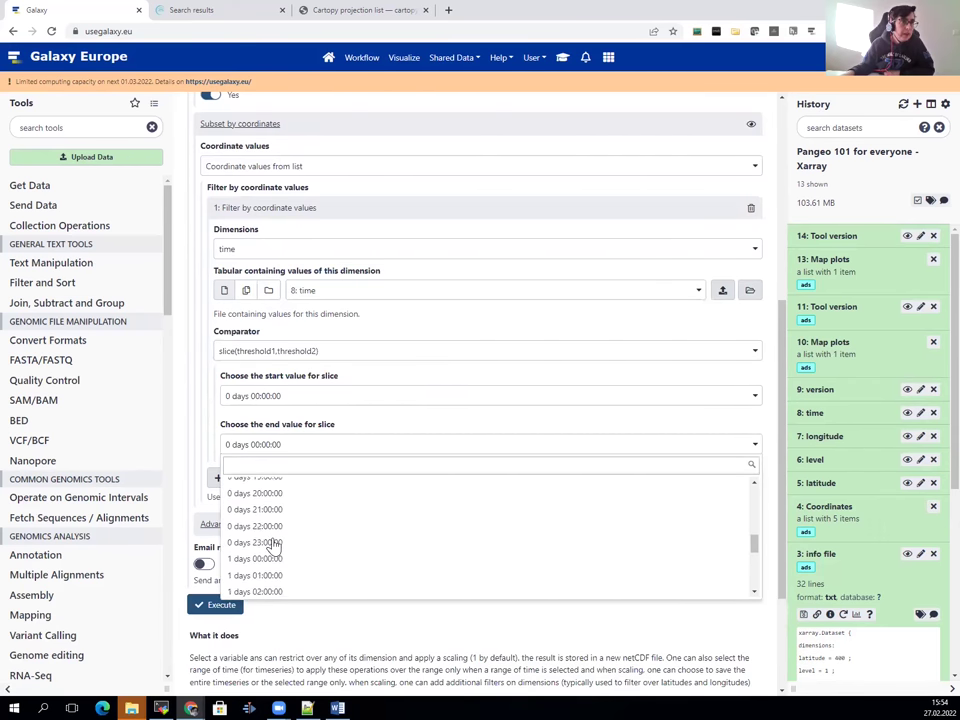
click(262, 559)
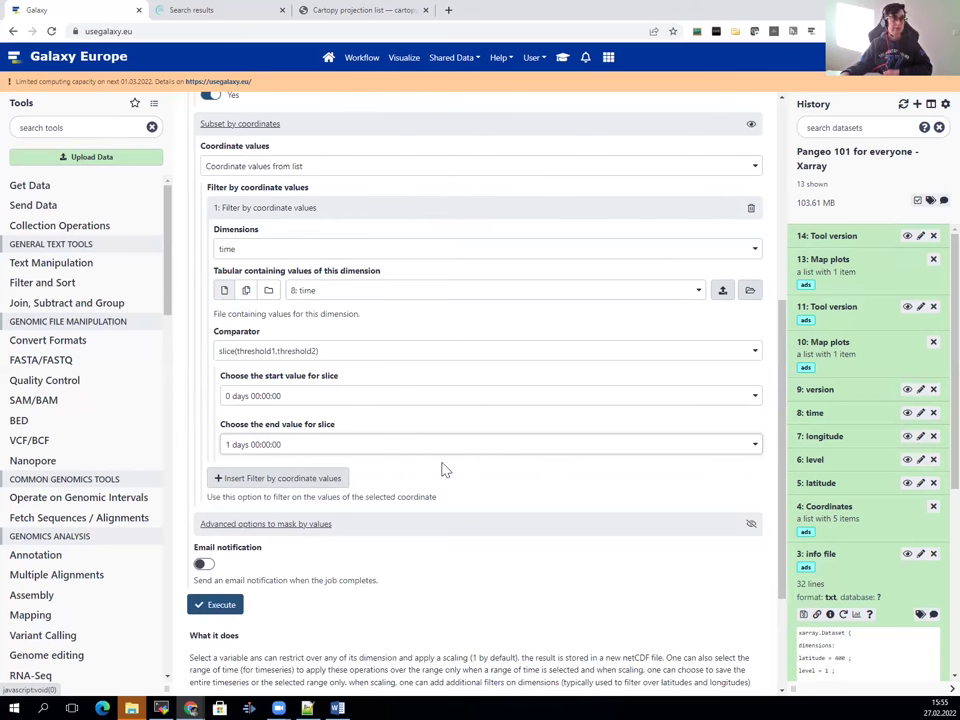
click(212, 605)
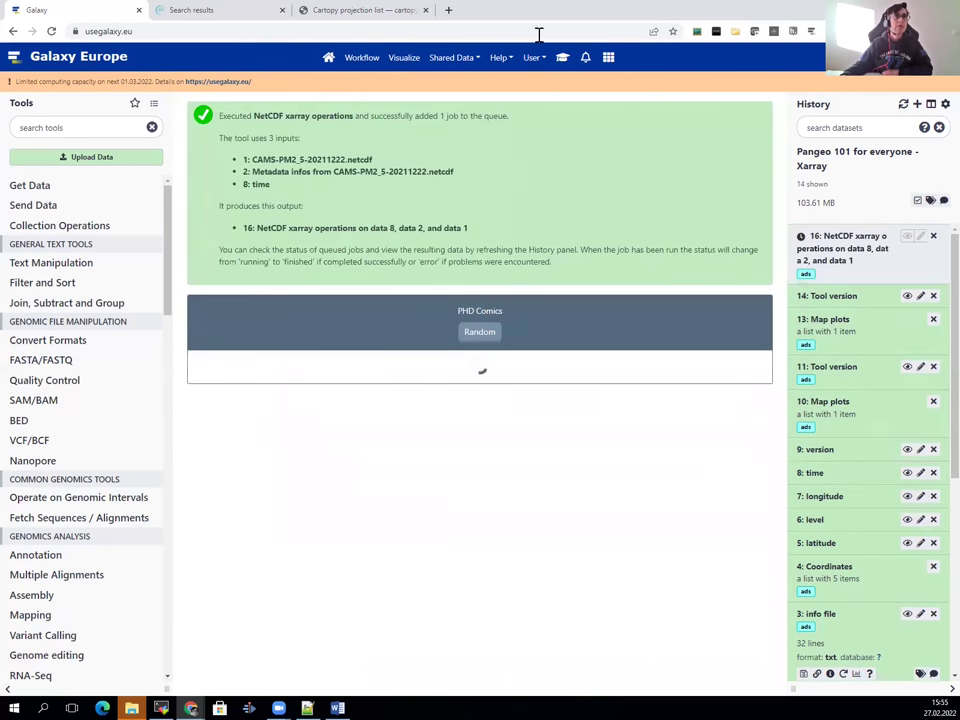
Review the tutorial's remaining instructions for the Select / Subset from coordinates exercise.
click(561, 60)
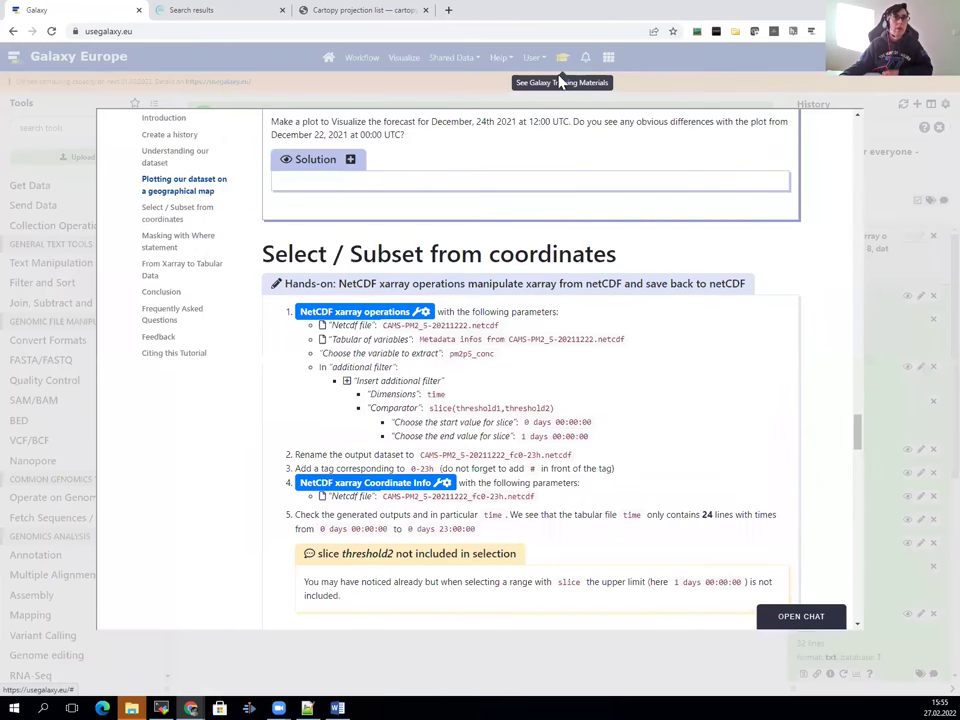
scroll(567, 356, down, 2)
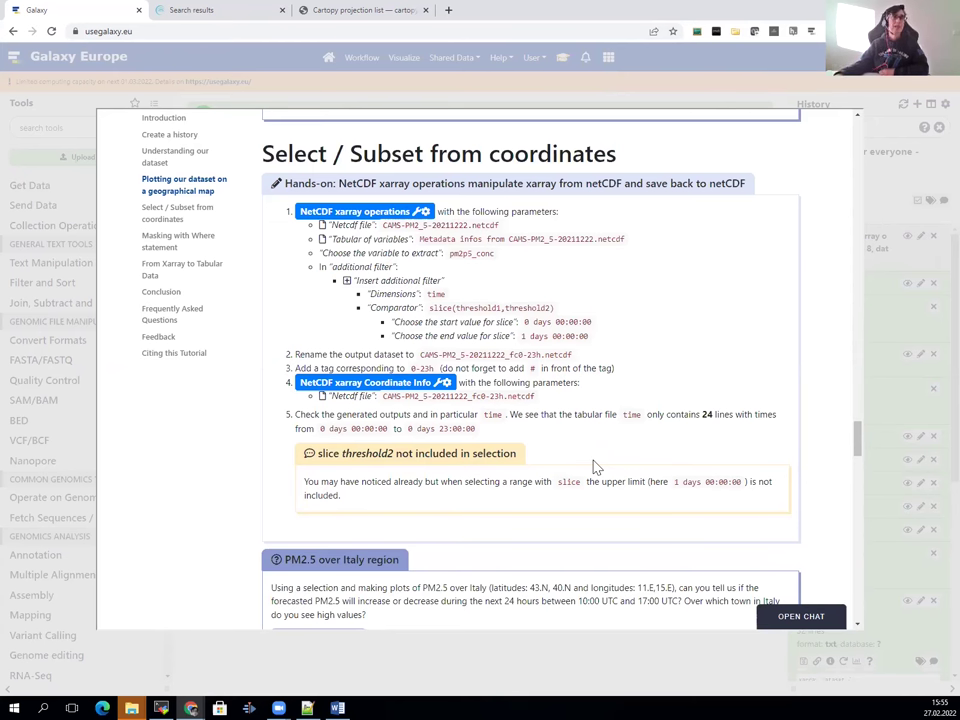
click(840, 85)
Examine the info file and the preview of dataset 2: Metadata infos from CAMS-PM2_5-20211222.netcdf in the history.
scroll(843, 483, down, 2)
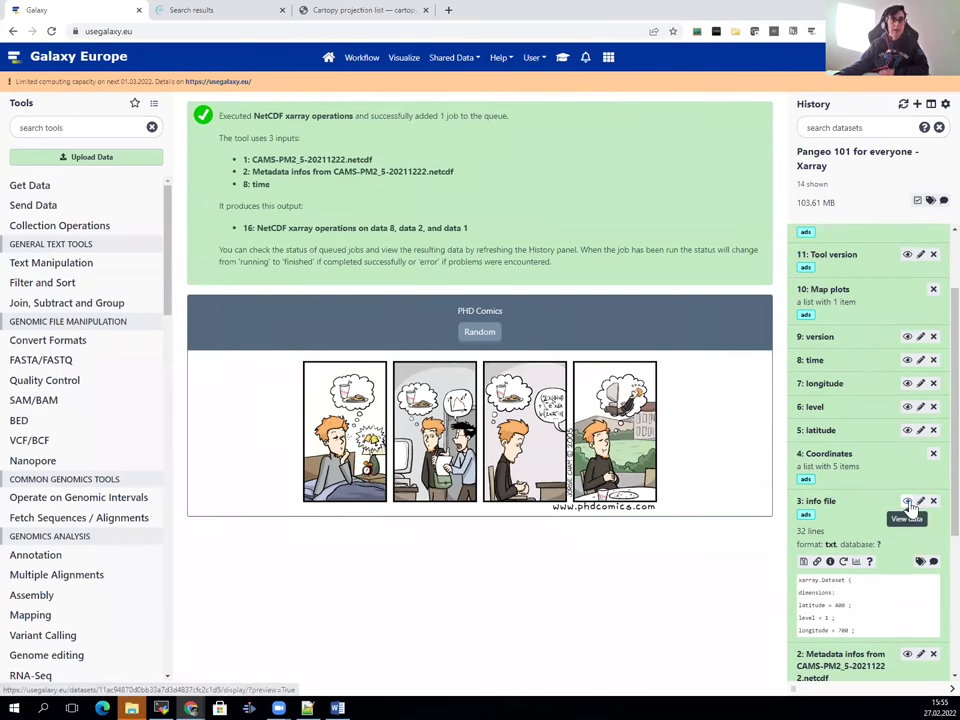
scroll(908, 514, down, 1)
click(840, 560)
scroll(875, 585, down, 1)
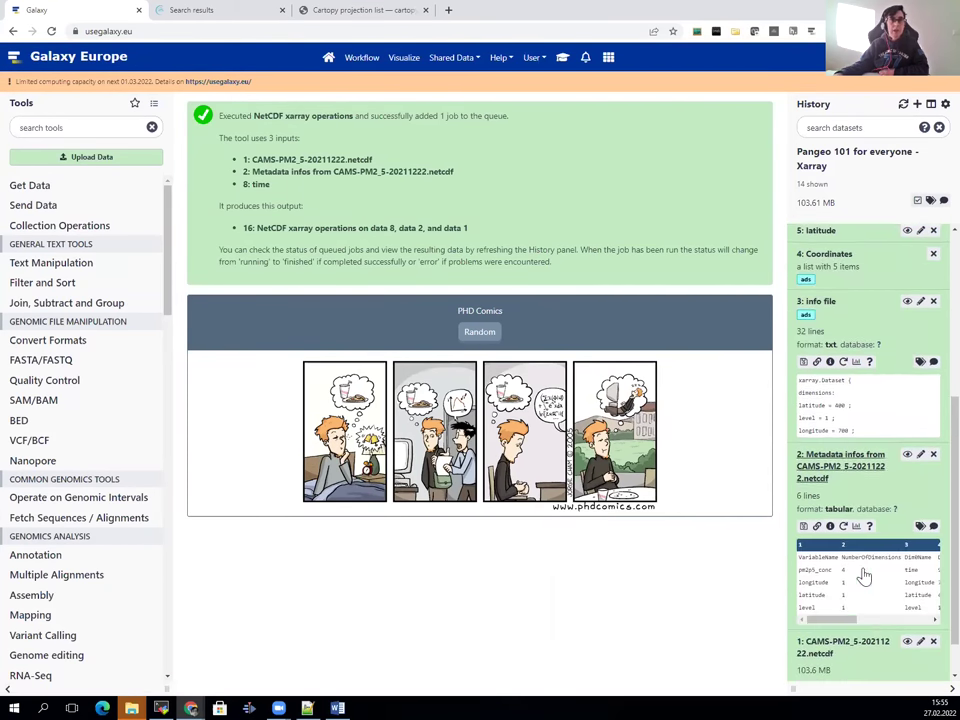
scroll(864, 560, up, 1)
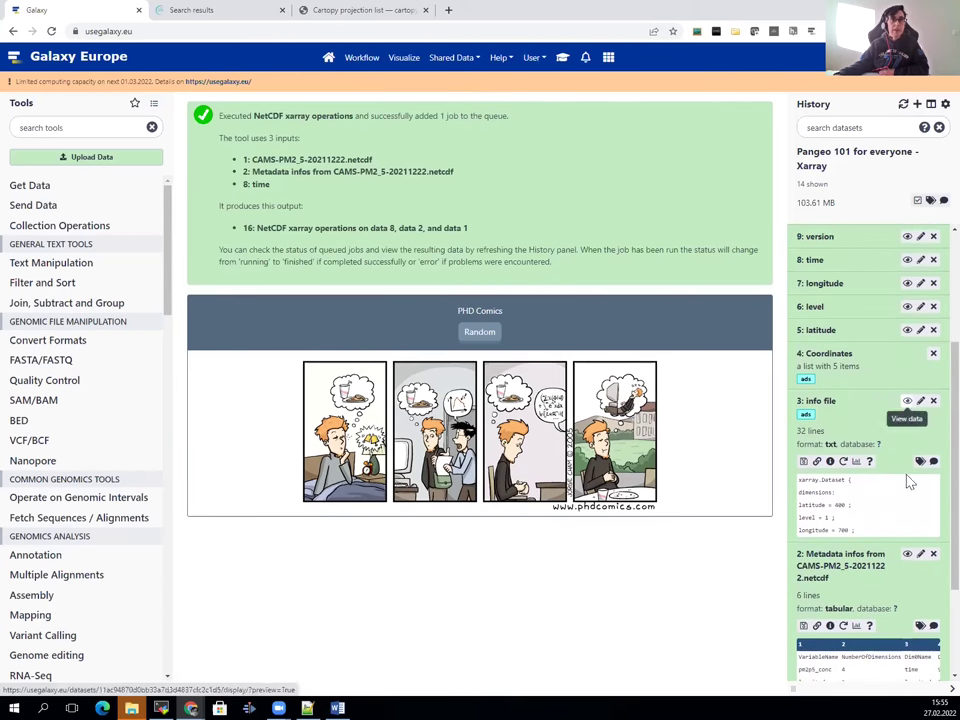
scroll(895, 560, down, 1)
scroll(879, 544, up, 2)
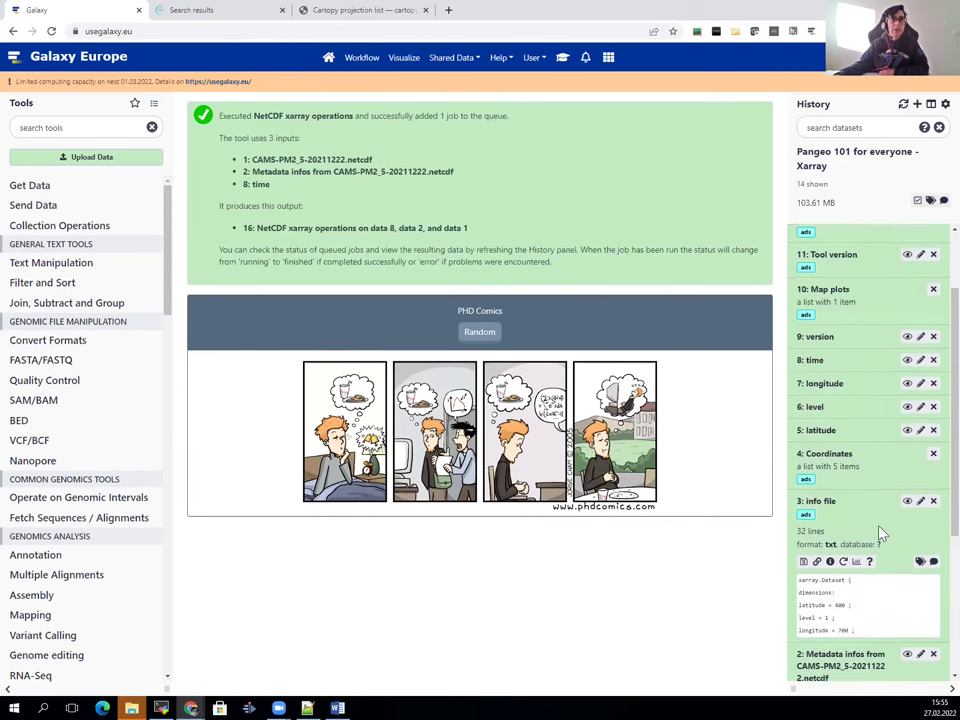
View dataset 8: time and examine its time steps from first to last.
click(907, 361)
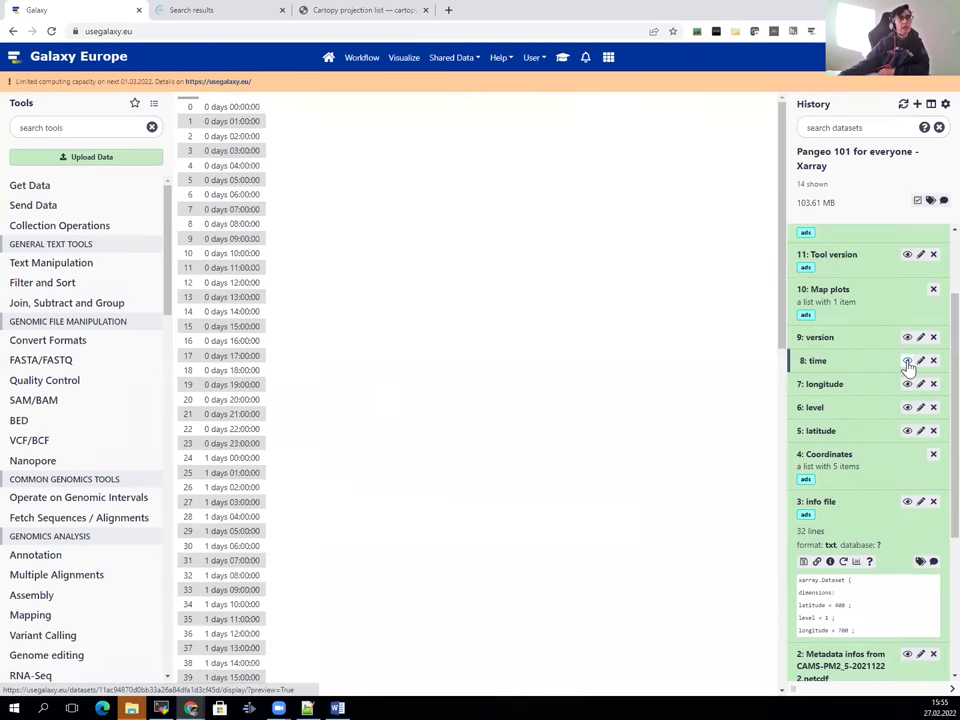
scroll(224, 245, down, 8)
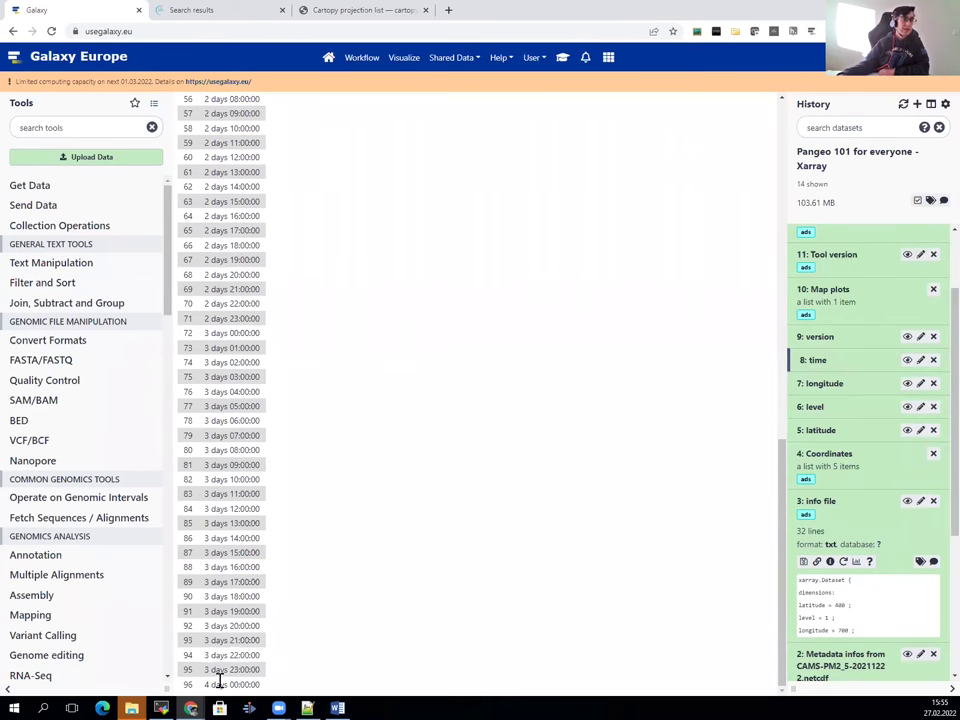
scroll(219, 682, up, 8)
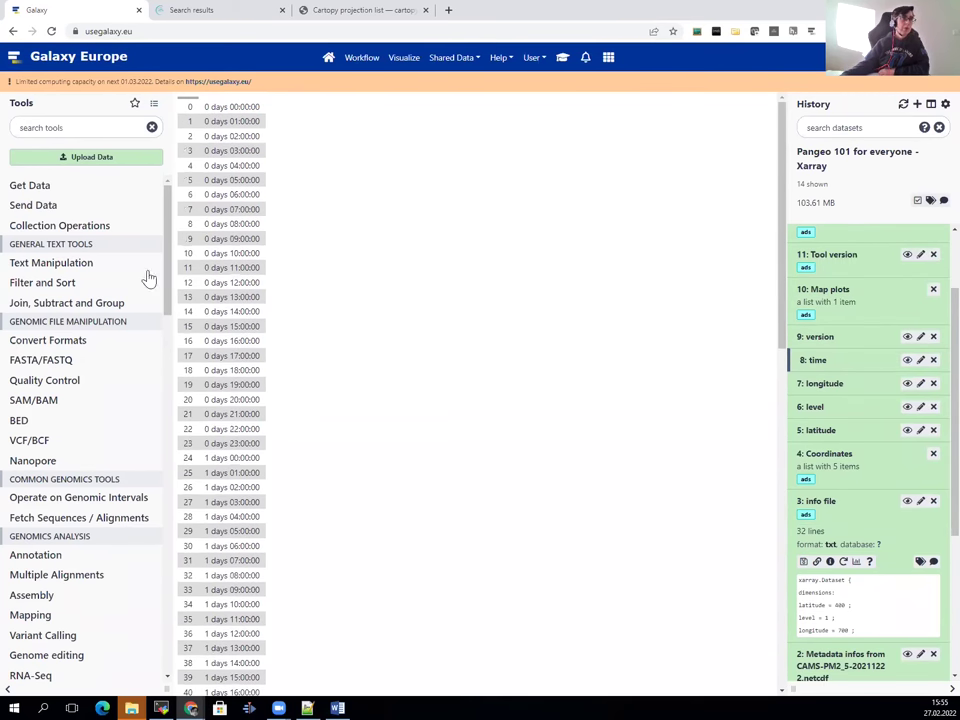
scroll(281, 594, down, 8)
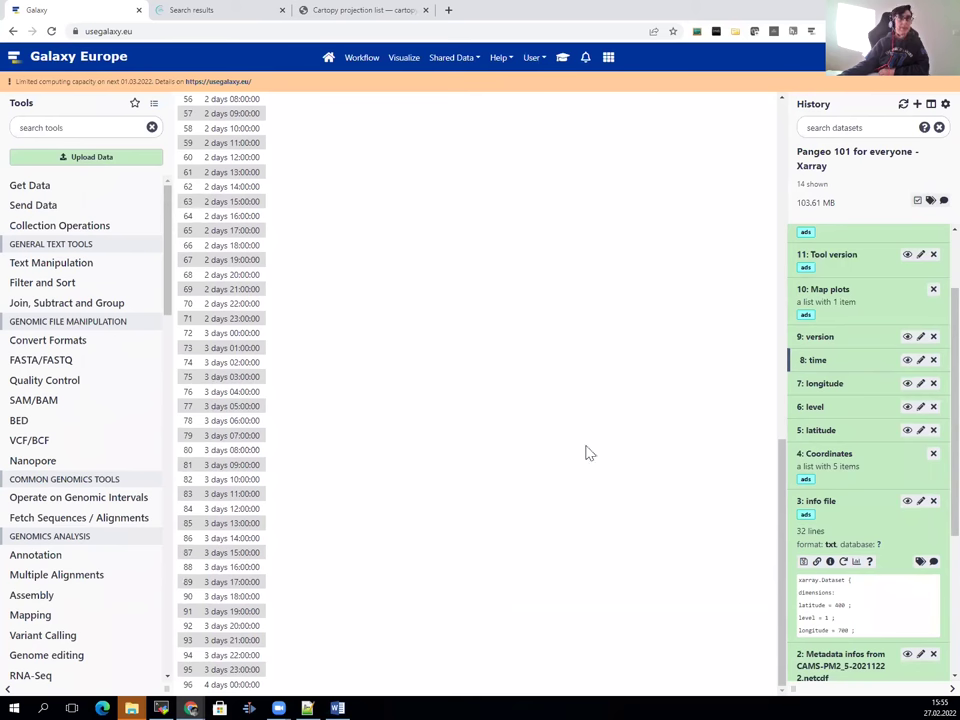
scroll(879, 393, up, 2)
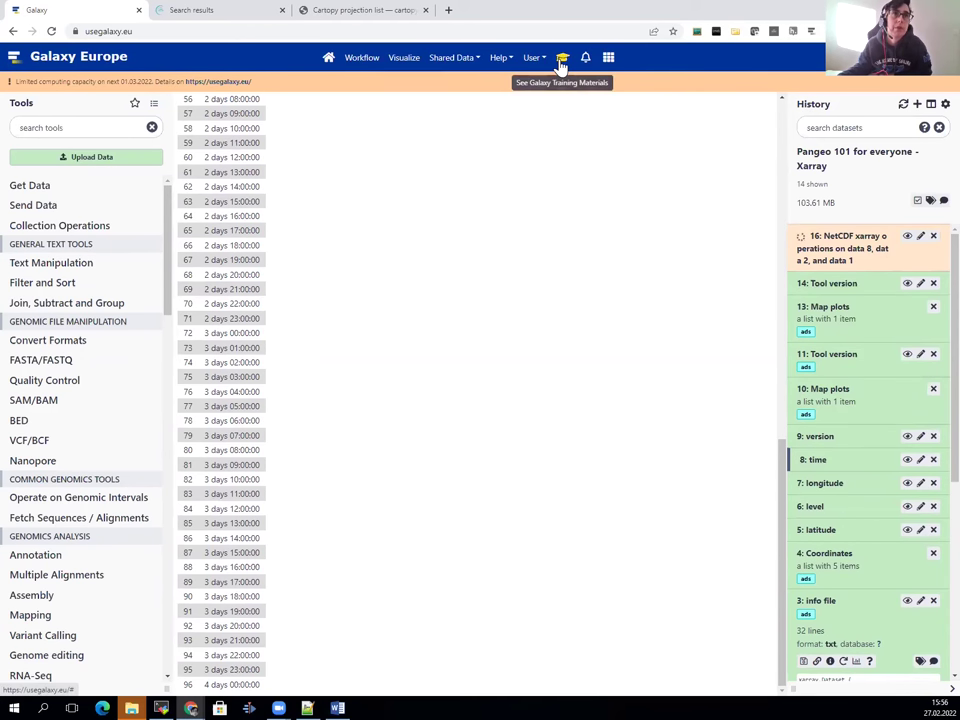
Expand the details of output dataset 16 and open the NetCDF xarray Coordinate Info tool from the tutorial.
click(832, 241)
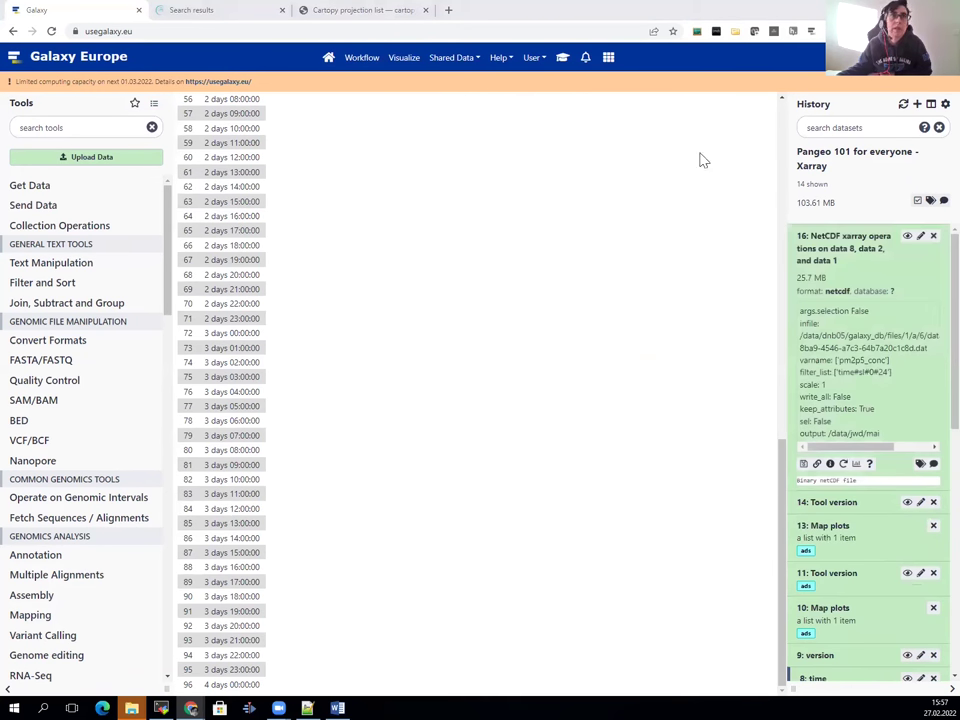
click(562, 62)
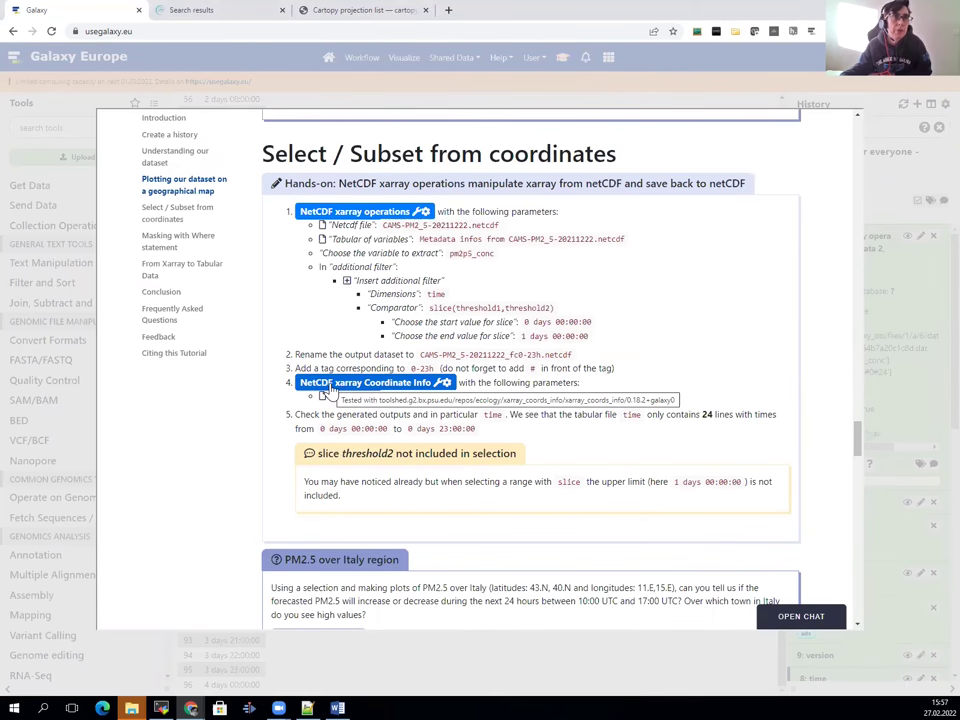
click(330, 390)
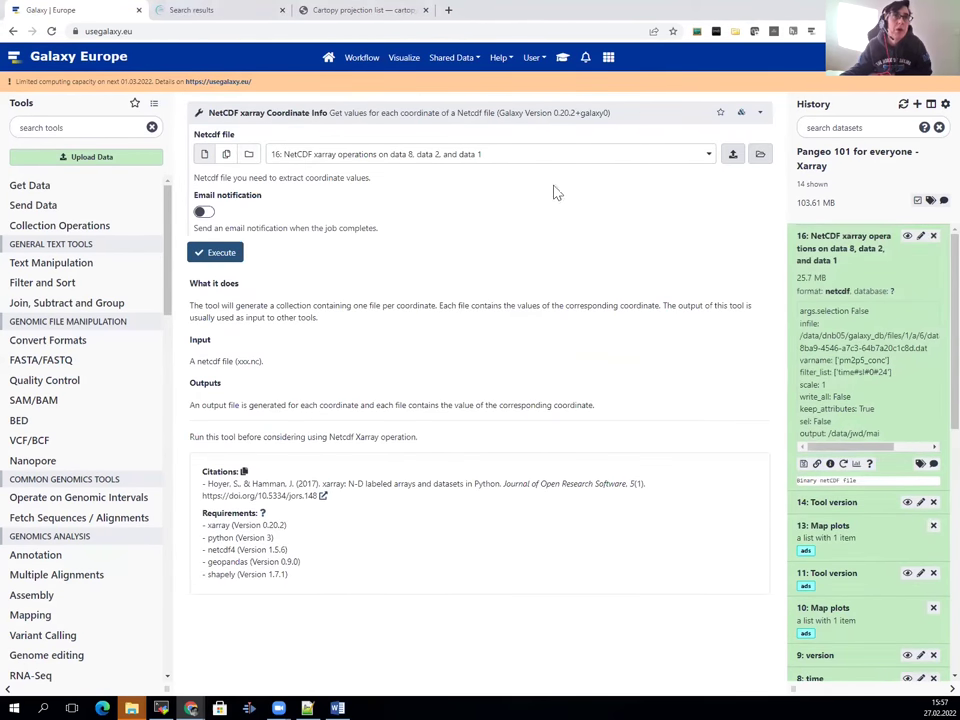
Copy the output dataset name CAMS-PM2_5-20211222_fc0-23h.netcdf from the tutorial's renaming instruction.
click(562, 57)
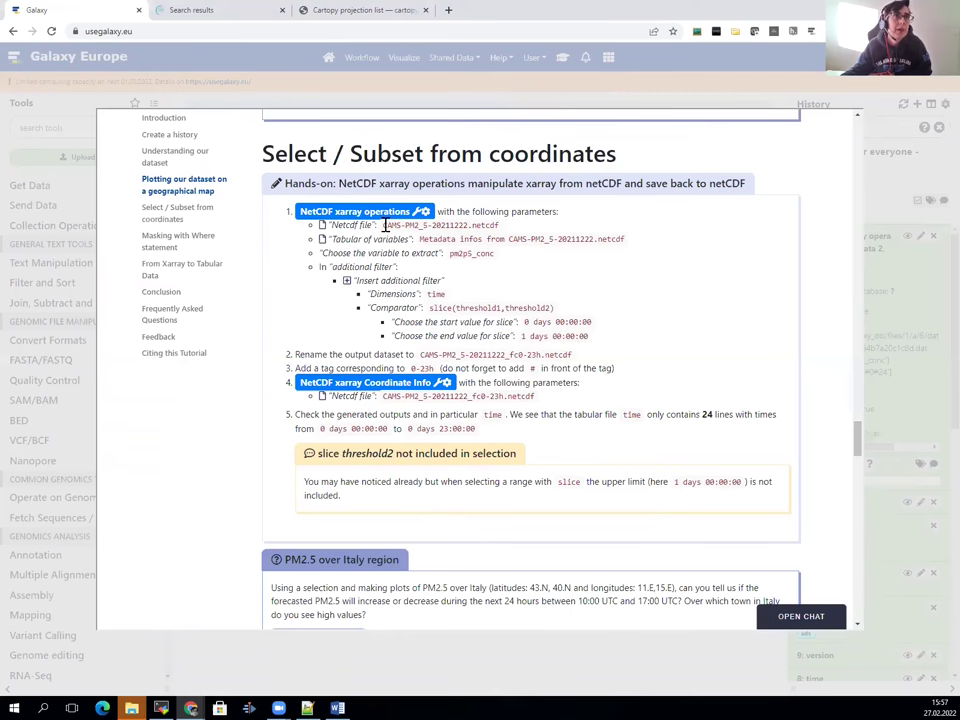
drag(386, 225, 498, 226)
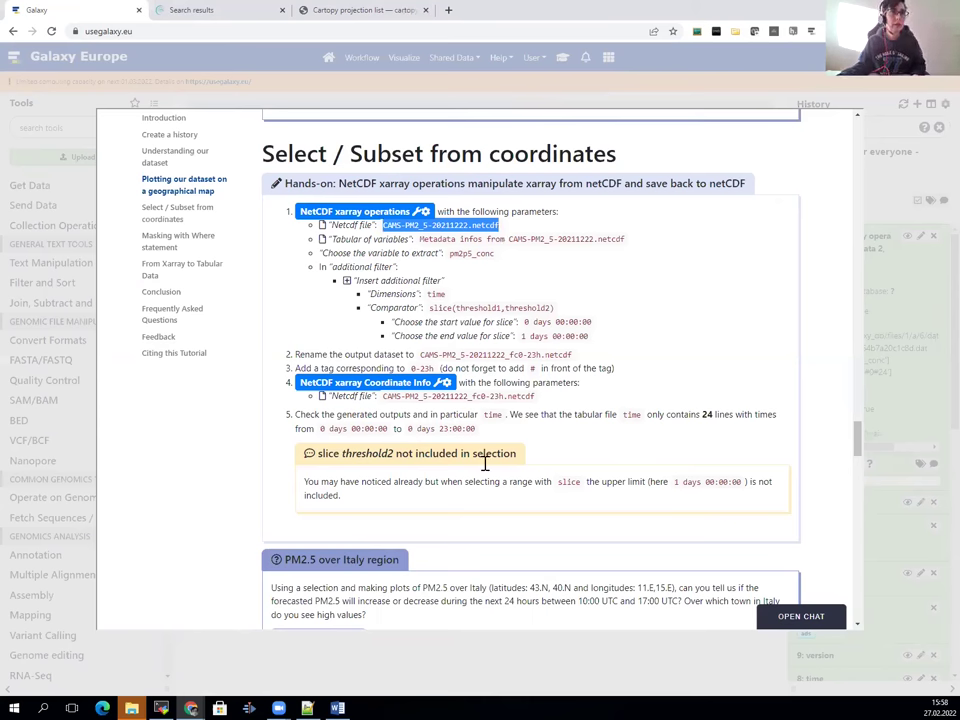
click(469, 405)
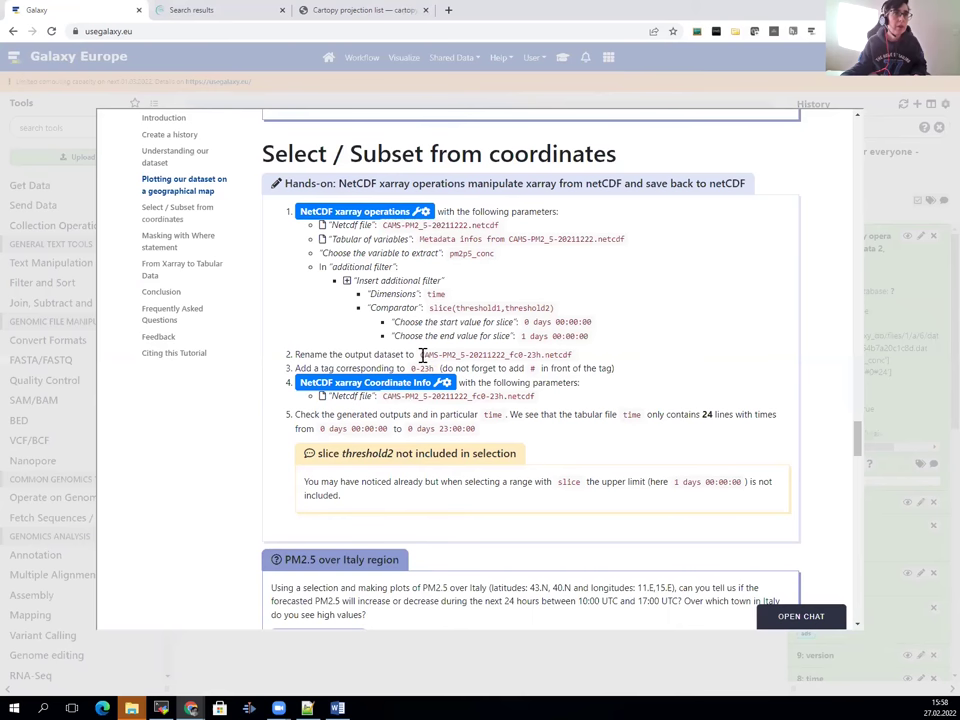
drag(421, 355, 577, 357)
key(ctrl+c)
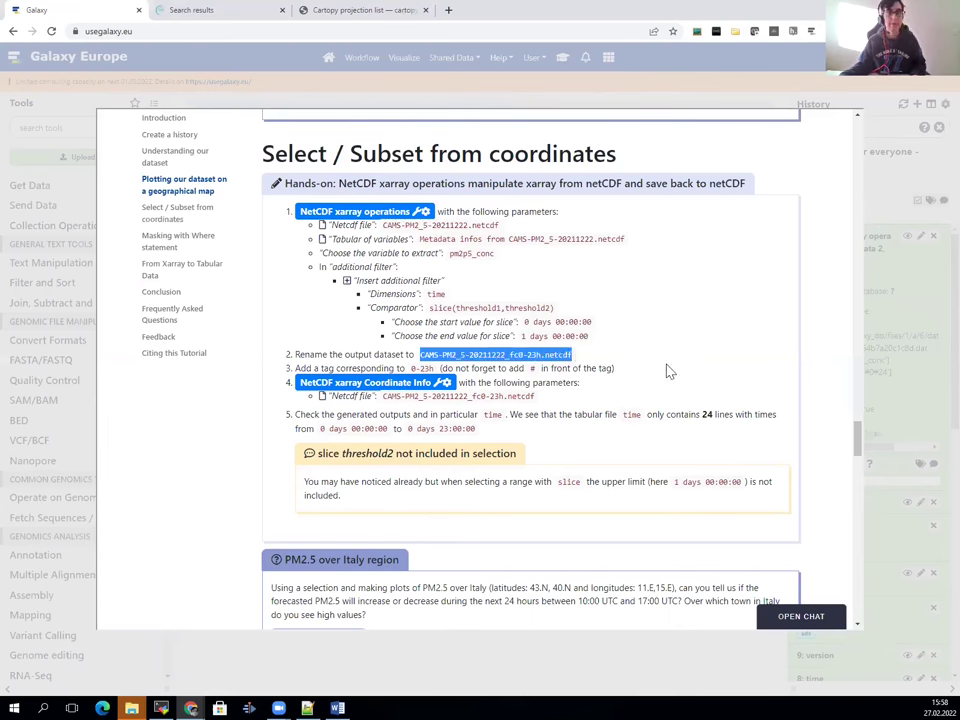
Rename output dataset 16 to CAMS-PM2_5-20211222_fc0-23h.netcdf and save its attributes.
click(910, 271)
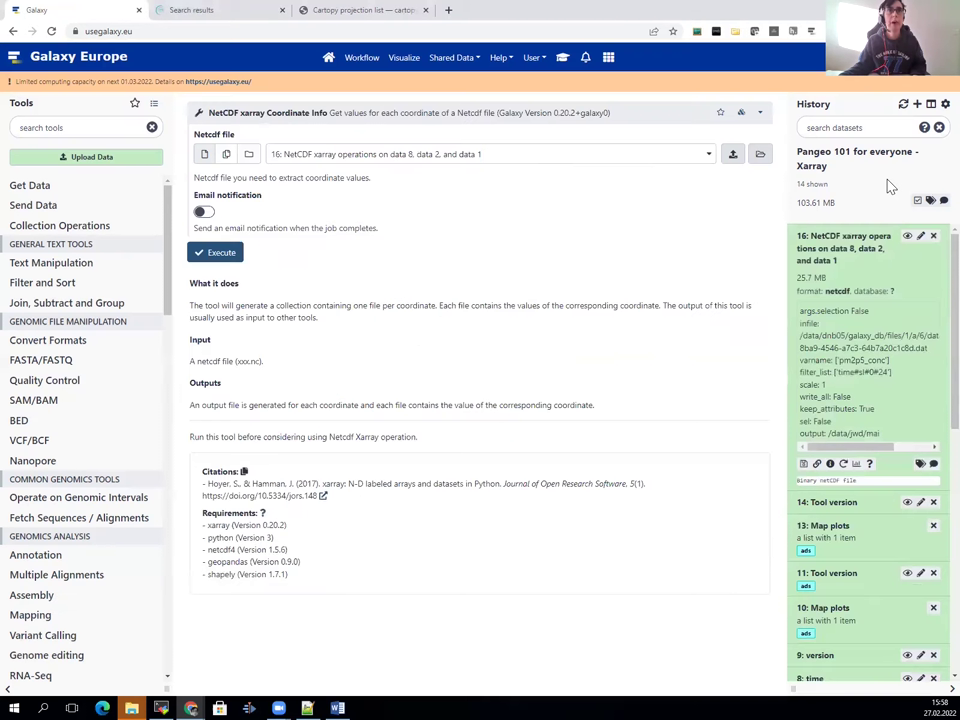
click(921, 237)
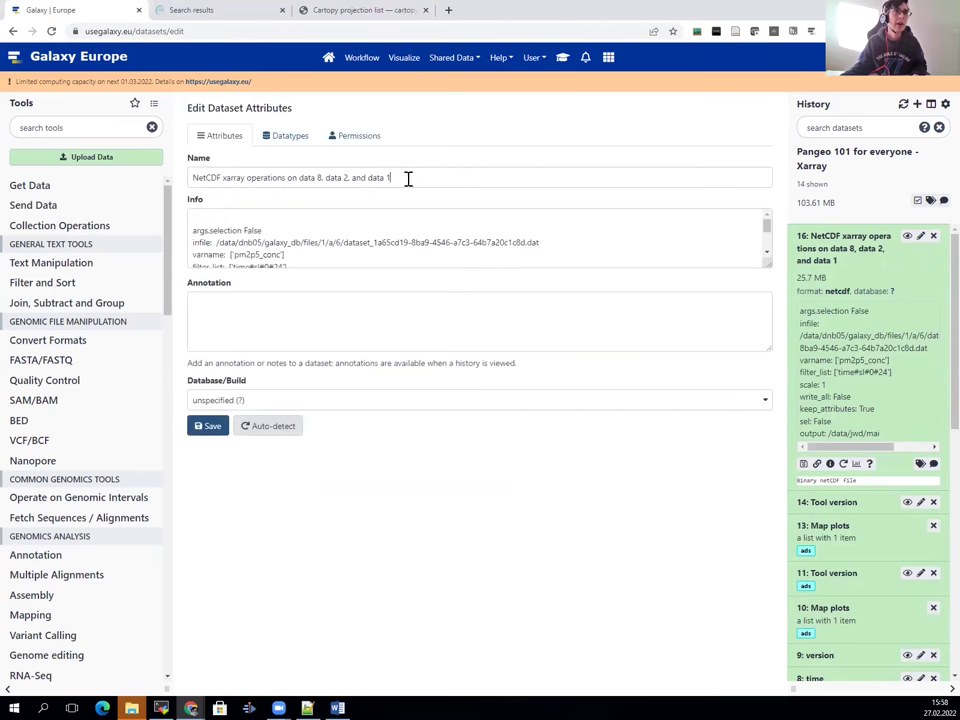
drag(407, 178, 113, 177)
key(ctrl+v)
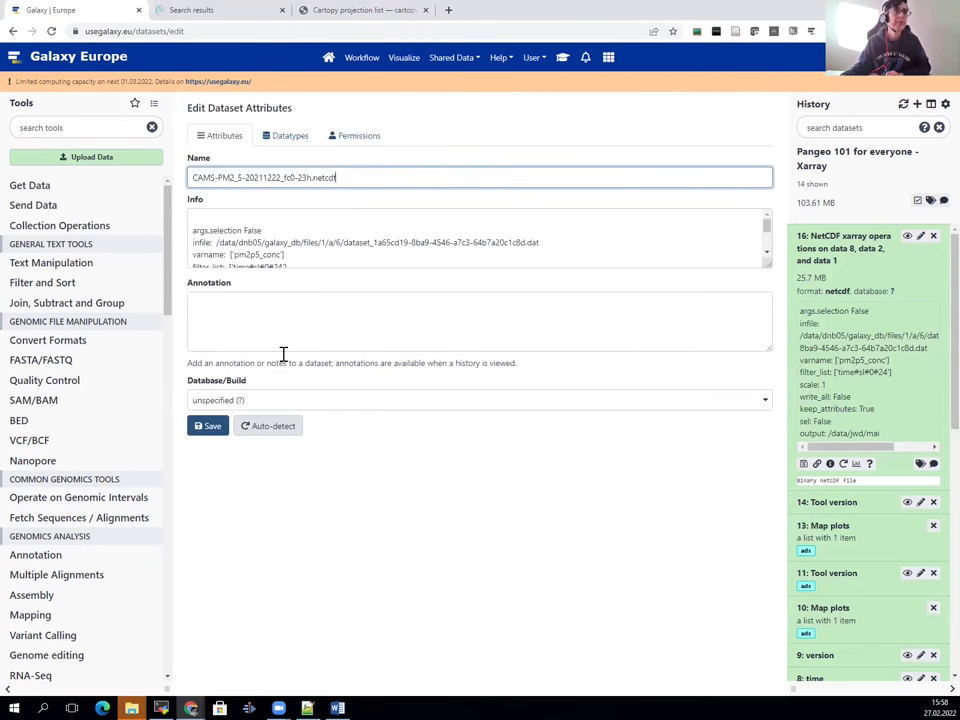
click(209, 428)
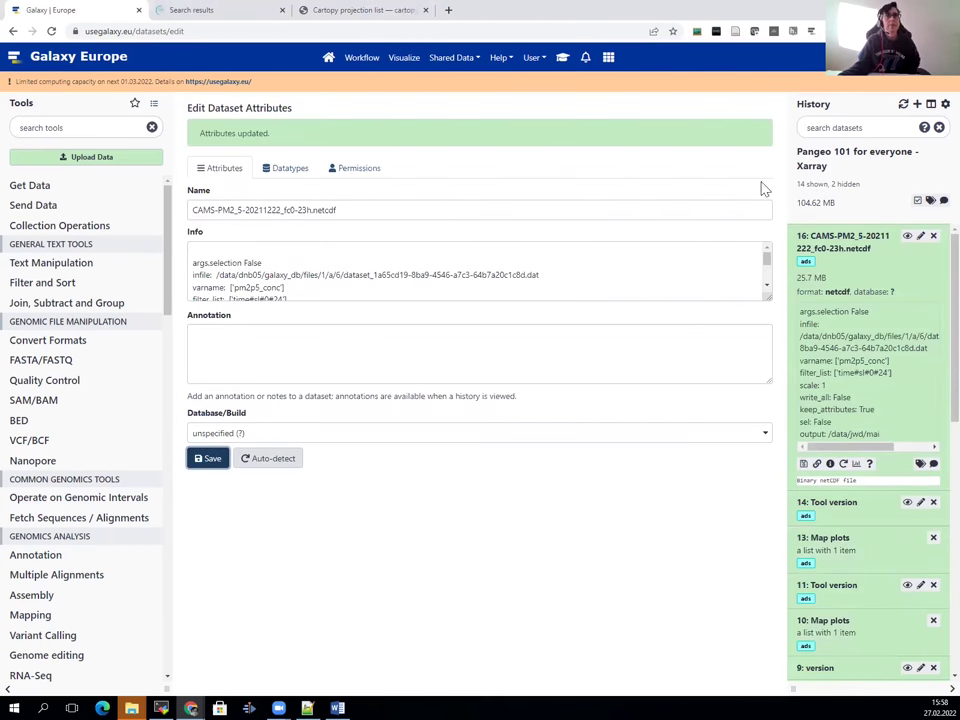
Run NetCDF xarray Coordinate Info from the tutorial on dataset 16: CAMS-PM2_5-20211222_fc0-23h.netcdf.
click(562, 58)
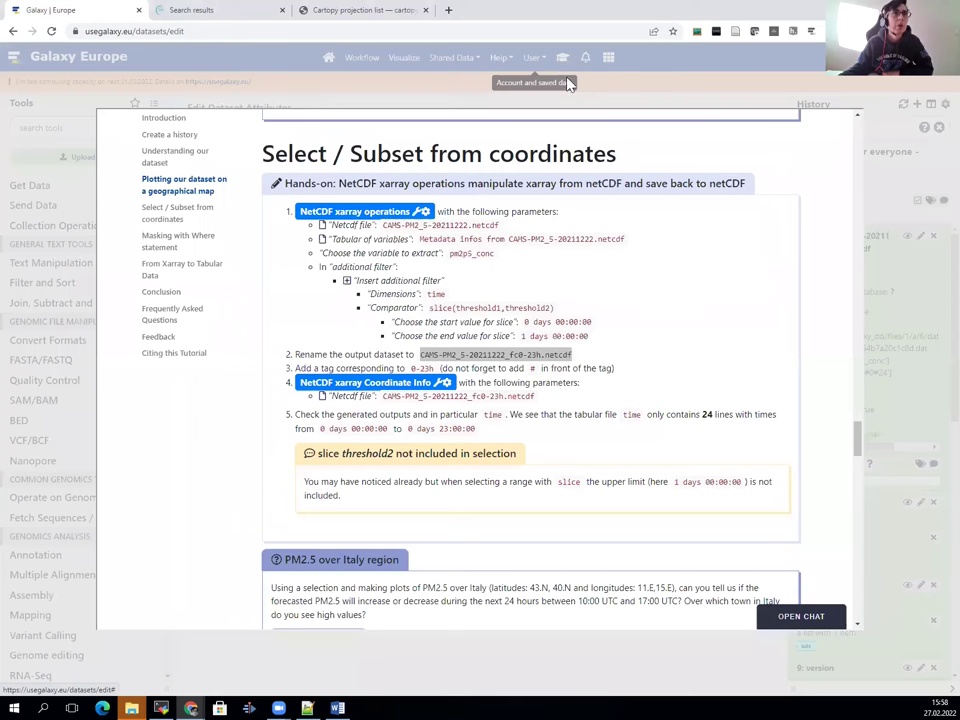
click(360, 383)
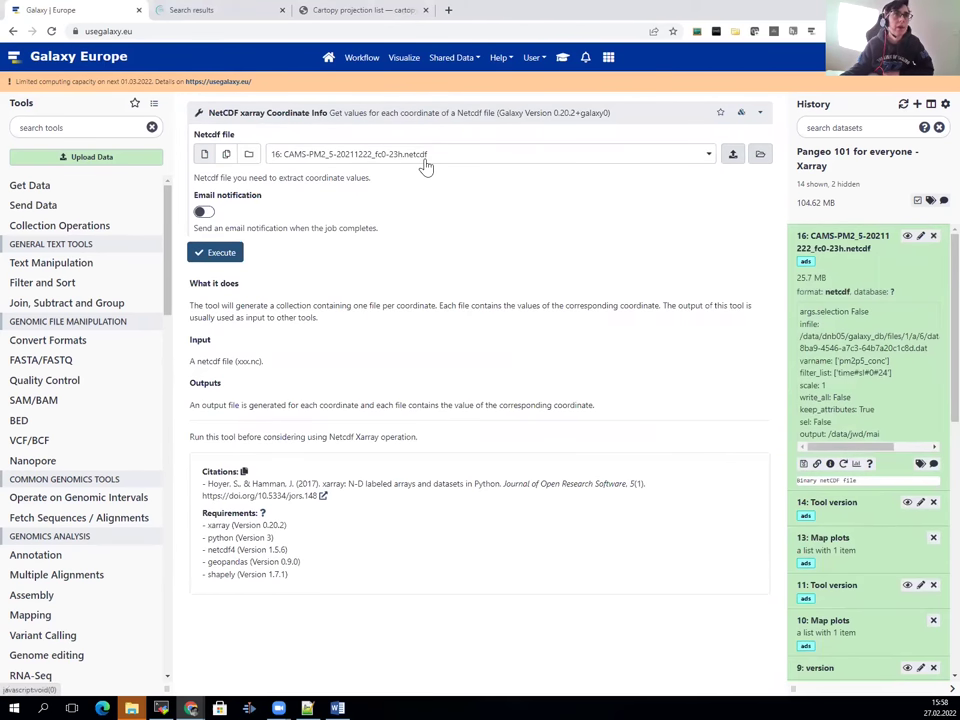
click(214, 254)
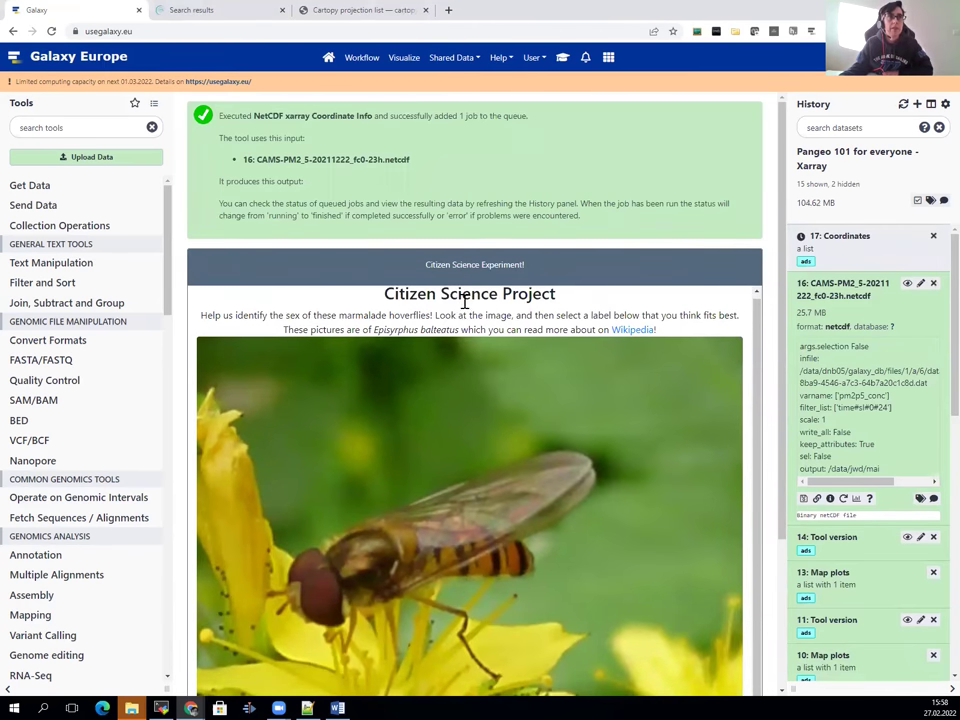
Classify the first hoverfly picture in the Citizen Science Project as Likely male and submit it.
scroll(455, 316, down, 2)
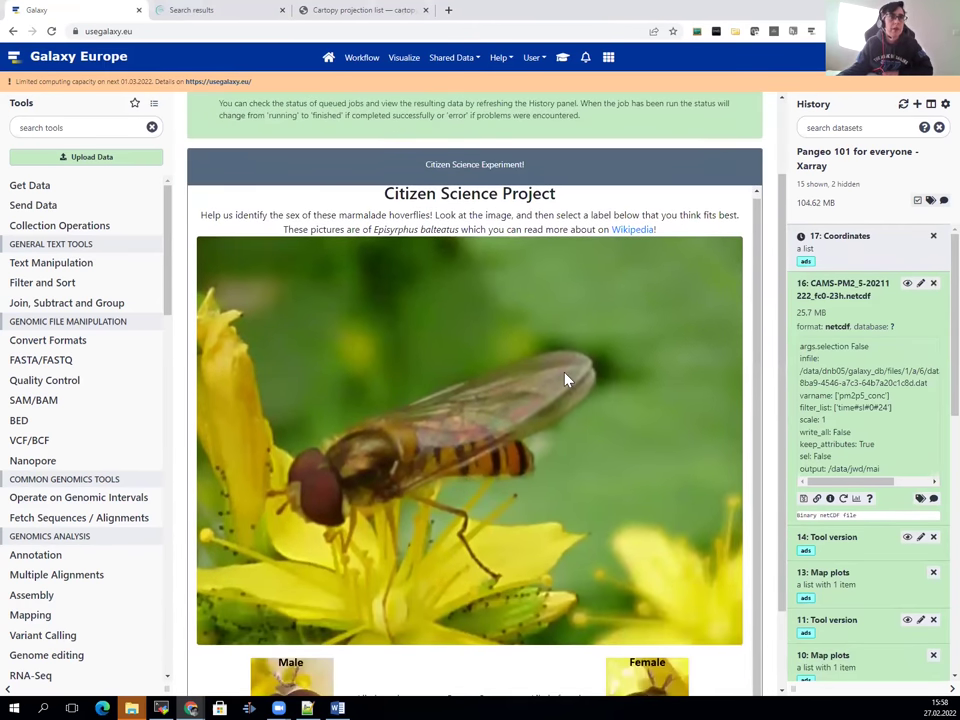
scroll(565, 379, down, 2)
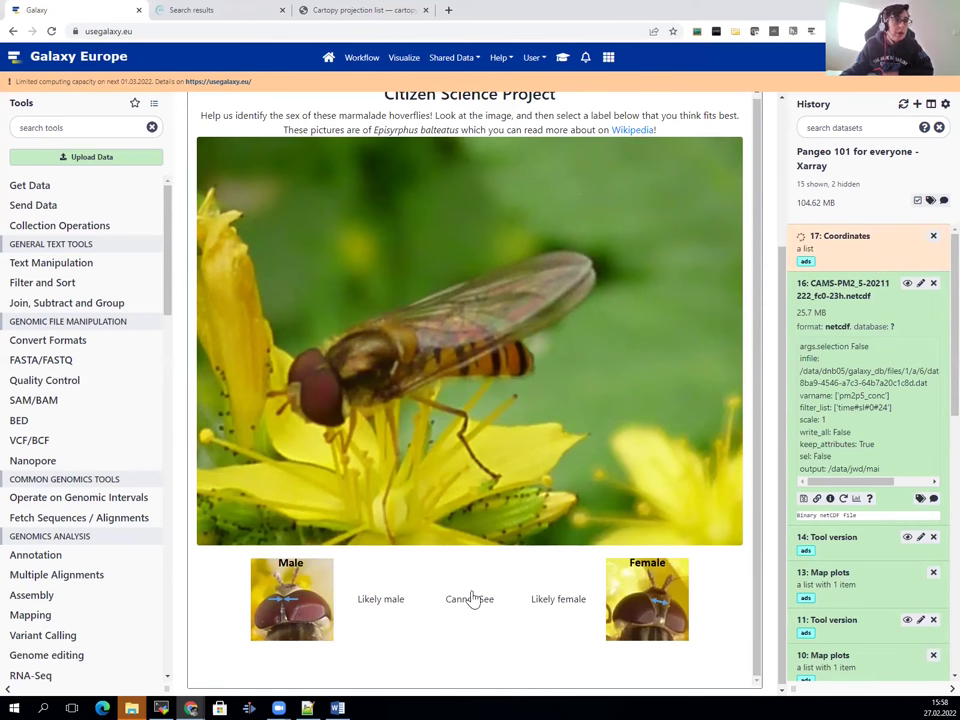
click(370, 603)
click(477, 666)
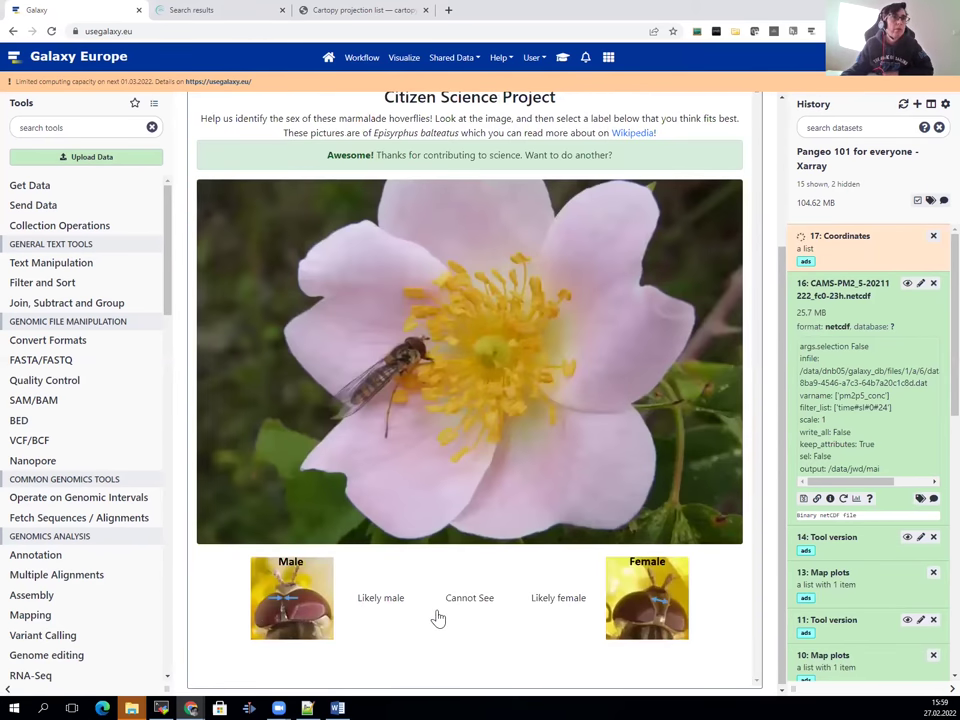
Label the next two hoverfly pictures as Cannot See and submit each answer.
click(476, 608)
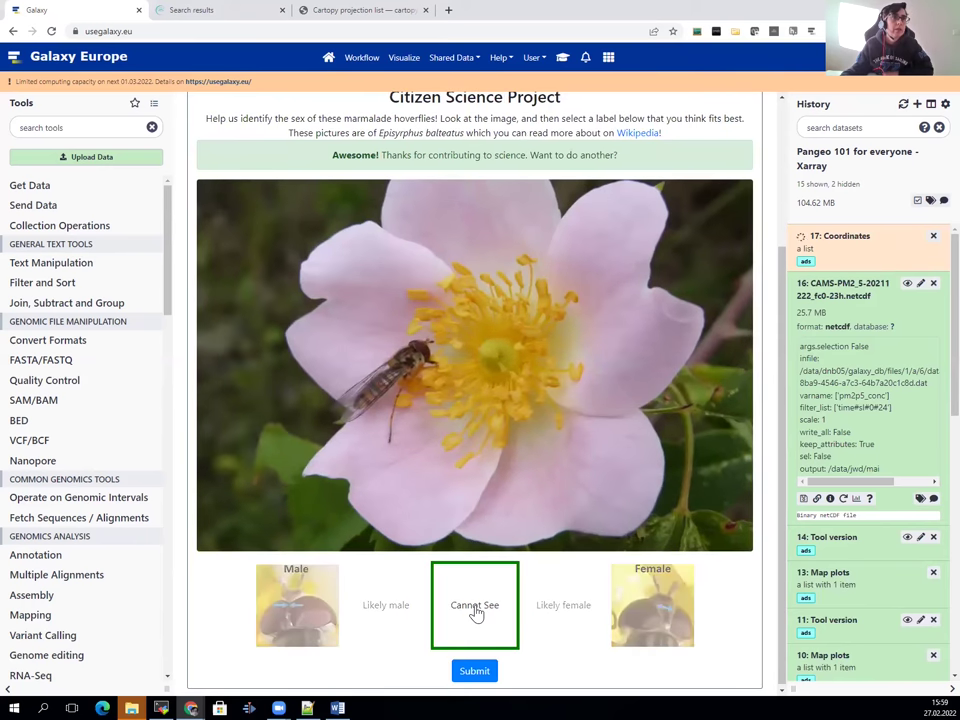
click(474, 672)
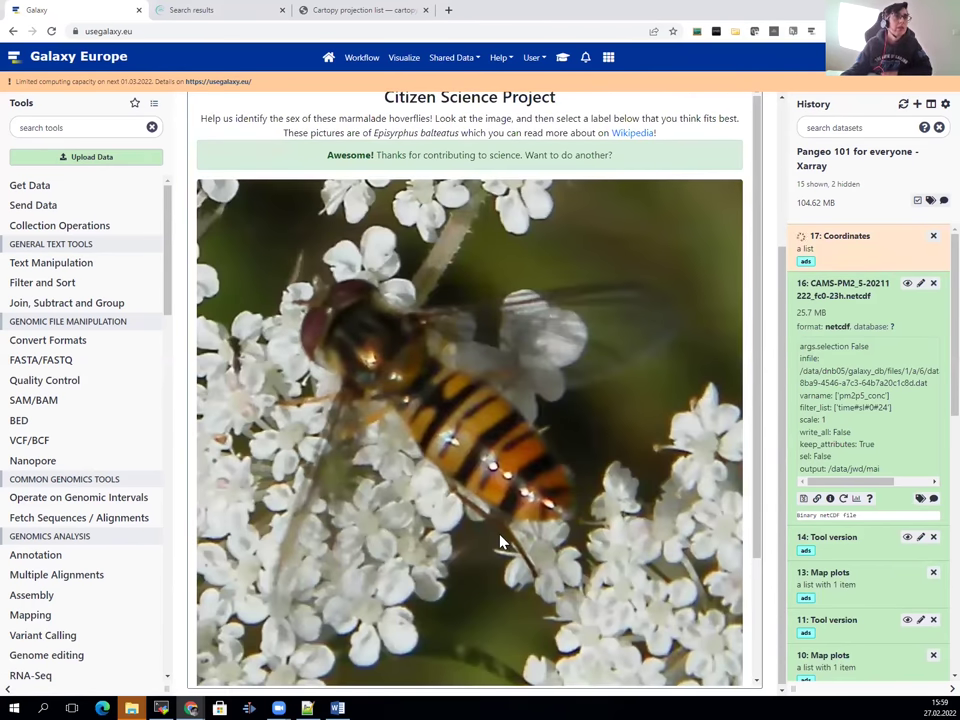
scroll(503, 543, down, 3)
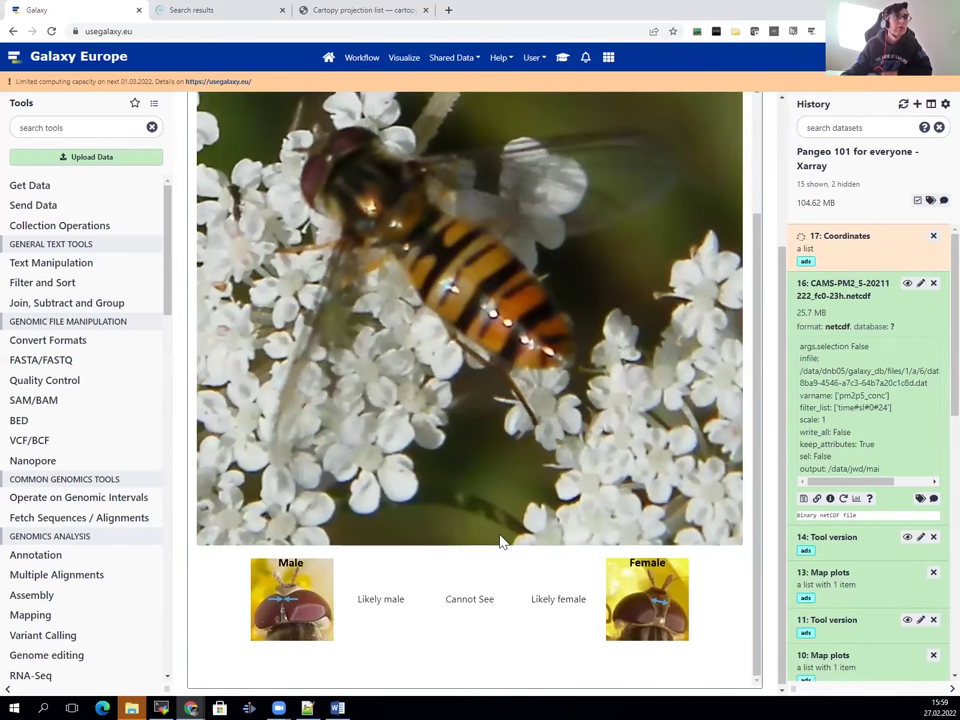
click(478, 612)
click(469, 665)
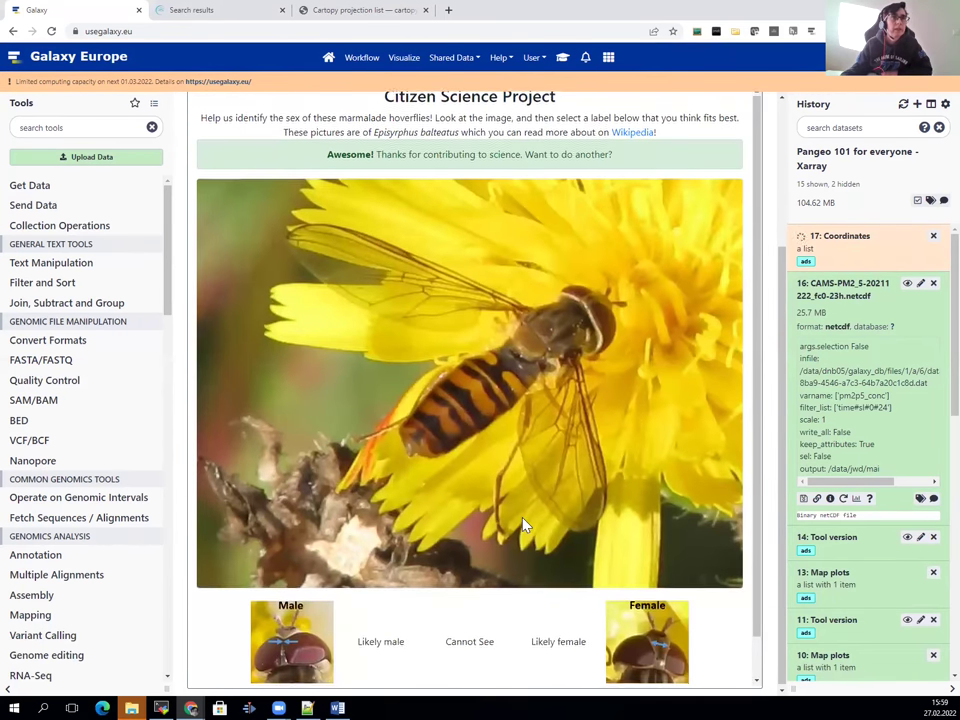
Label the hoverfly picture on the yellow flower as Female and submit the answer.
scroll(524, 525, down, 1)
click(656, 626)
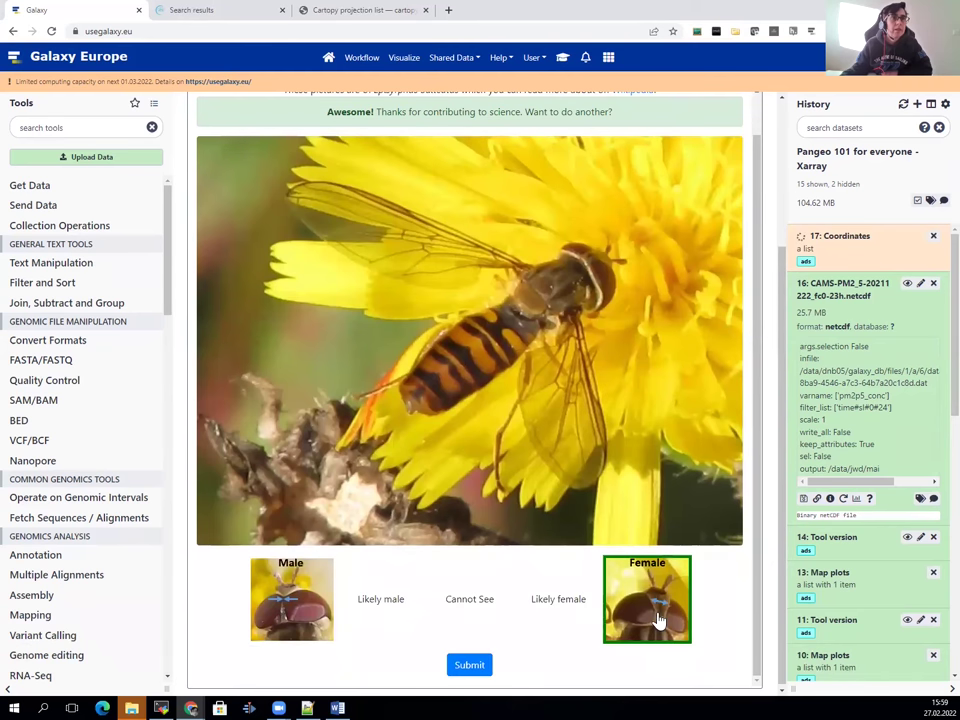
click(472, 667)
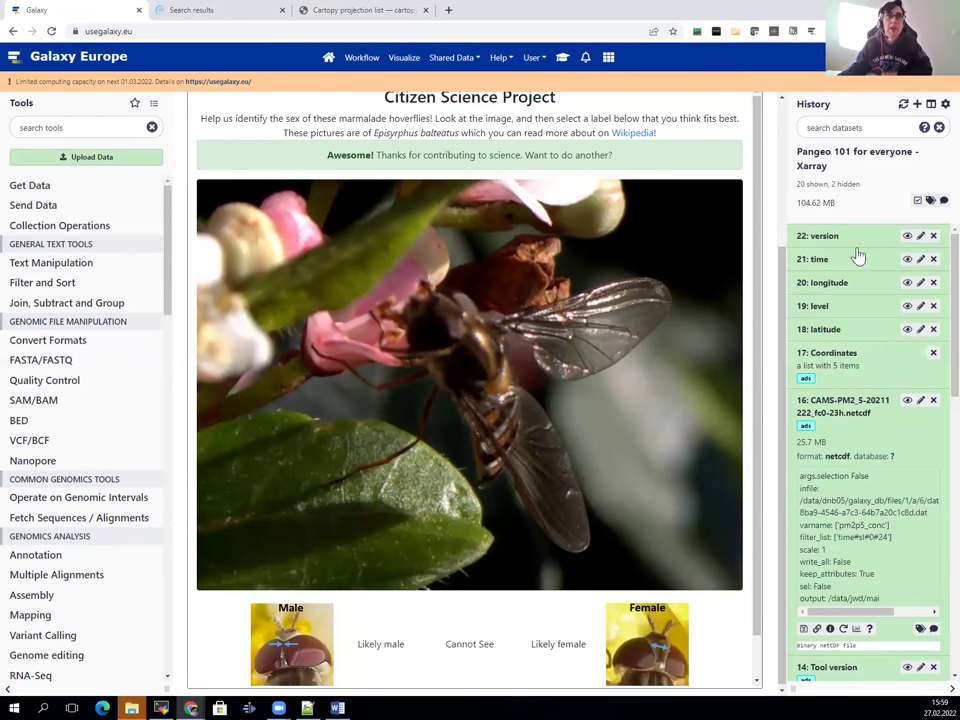
View dataset 21: time and check the first and last time values it lists.
click(907, 260)
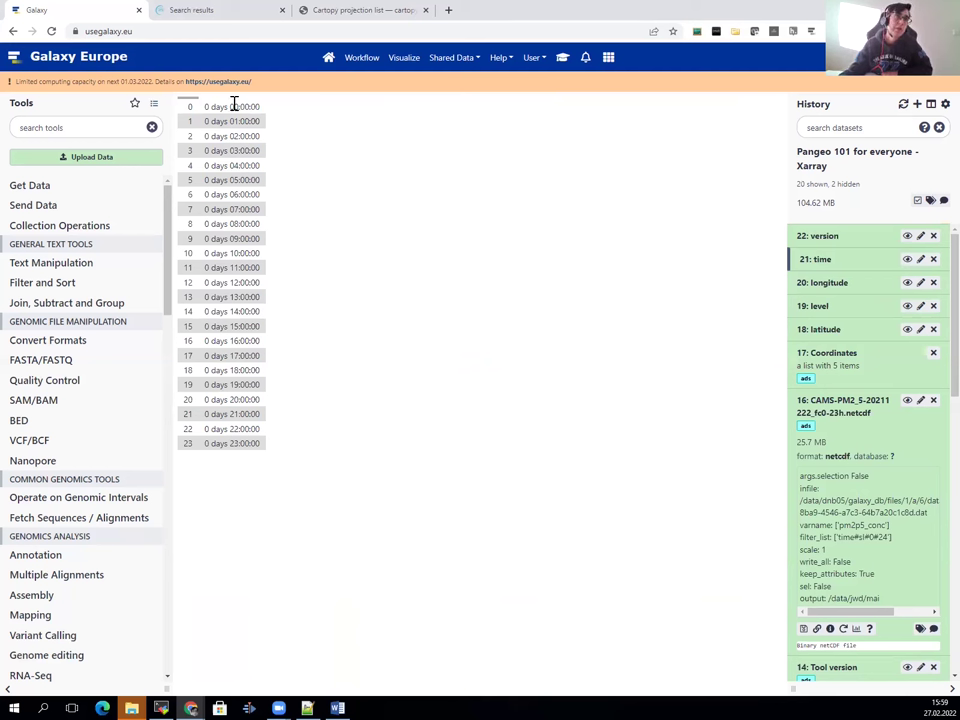
key(ctrl+a)
click(193, 422)
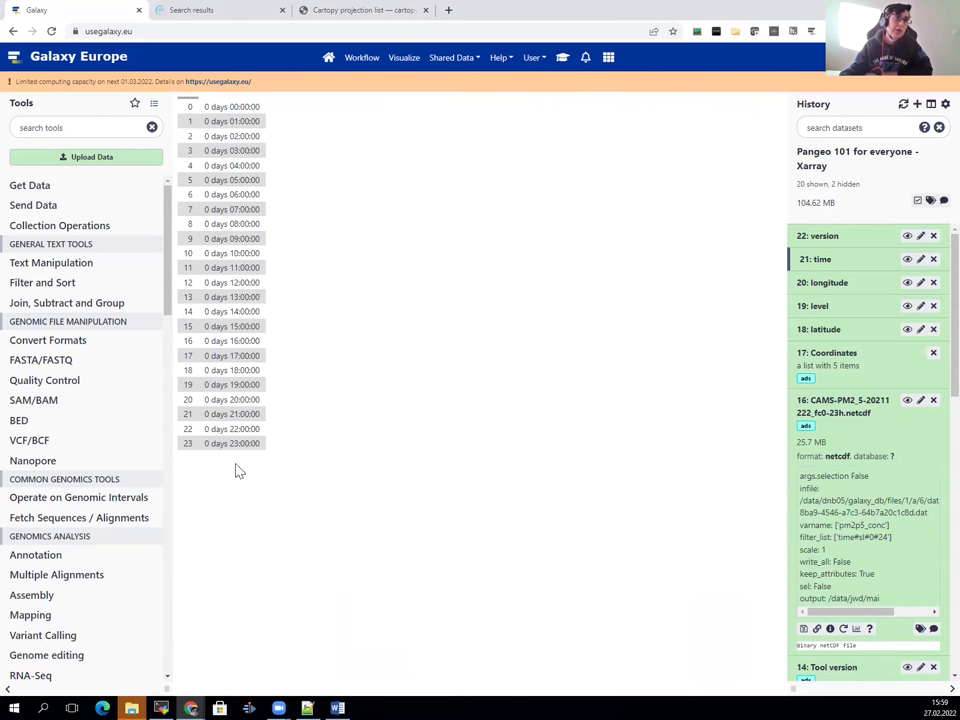
drag(205, 443, 266, 446)
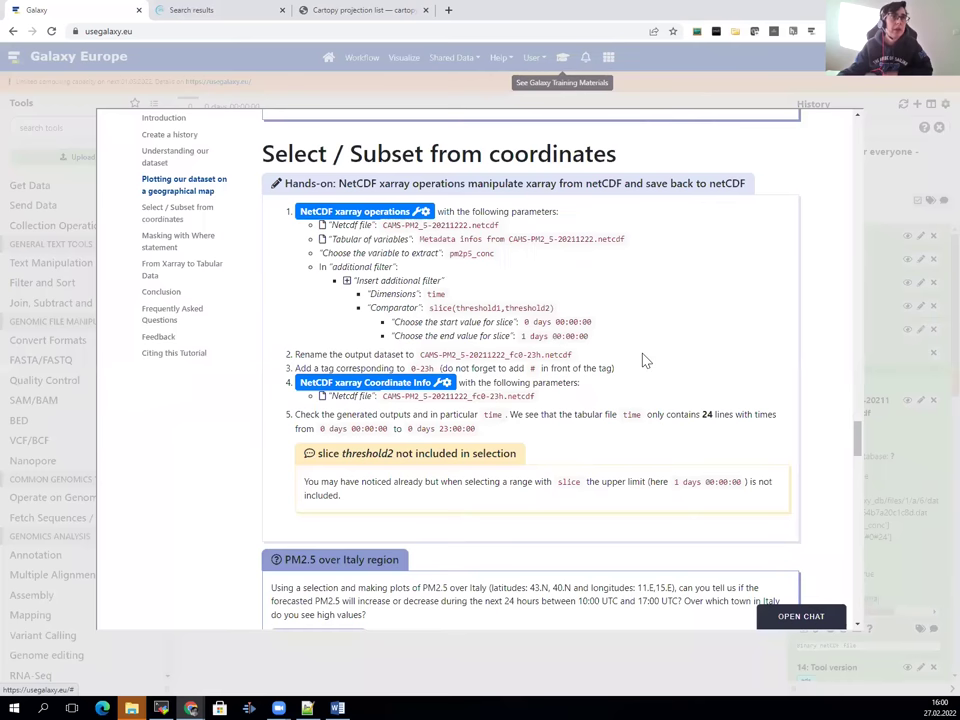
Open NetCDF xarray operations from the tutorial, with input 1: CAMS-PM2_5-20211222.netcdf and metadata 2: Metadata infos from CAMS-PM2_5-20211222.netcdf.
scroll(705, 362, down, 3)
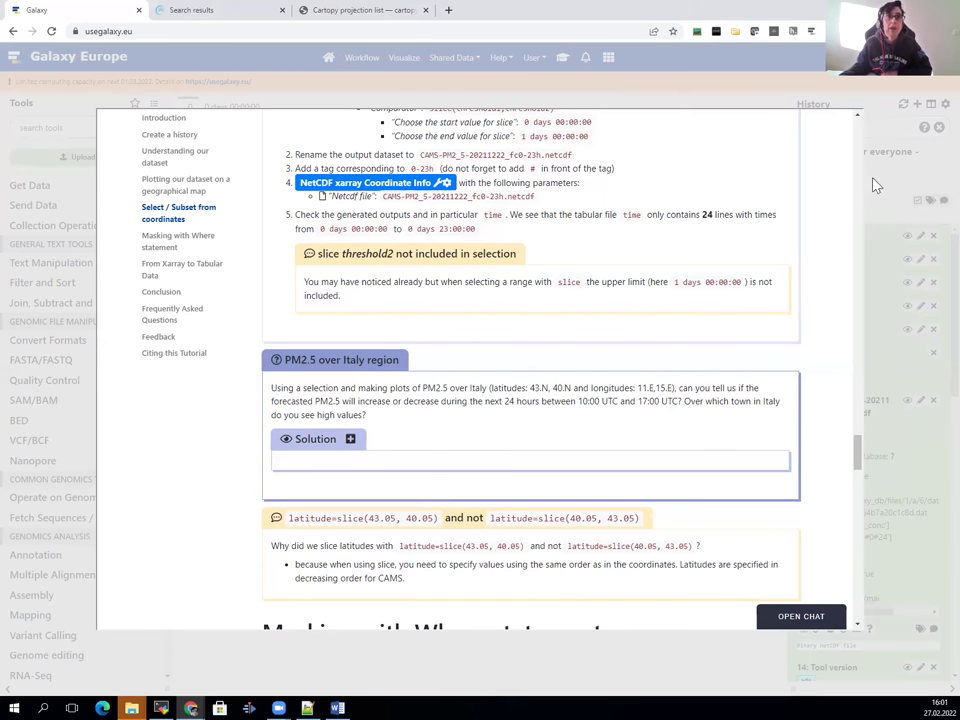
scroll(456, 270, up, 3)
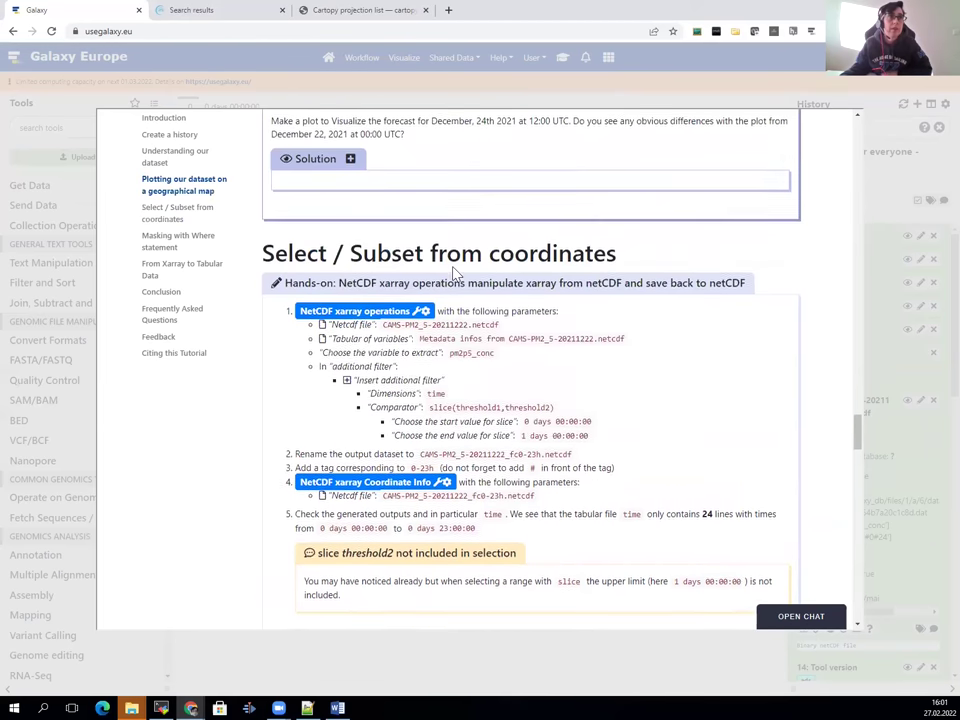
click(395, 313)
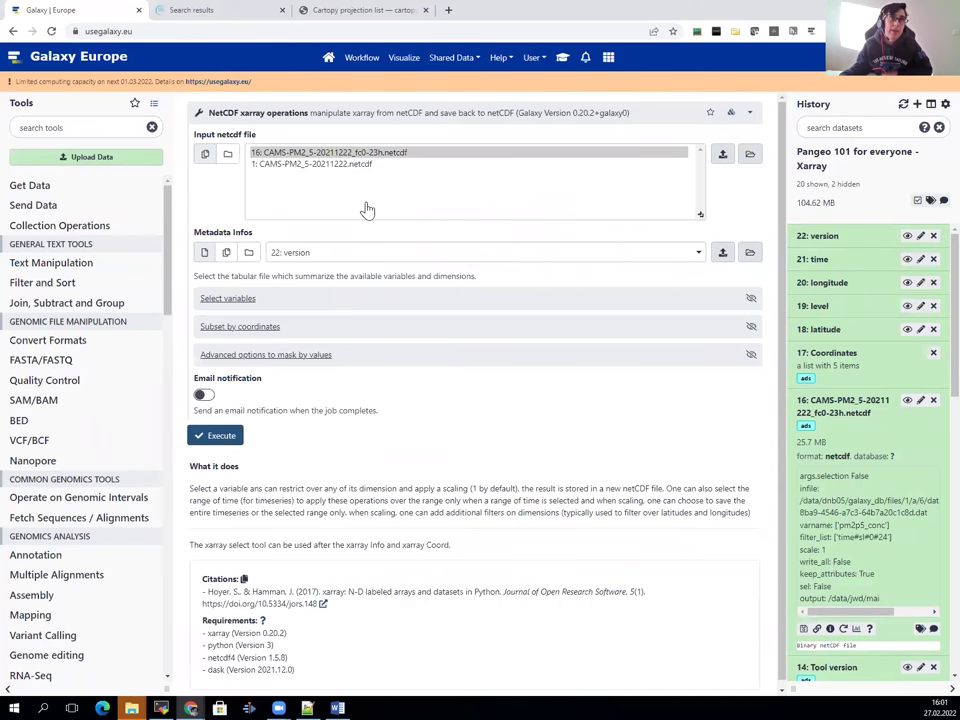
click(338, 166)
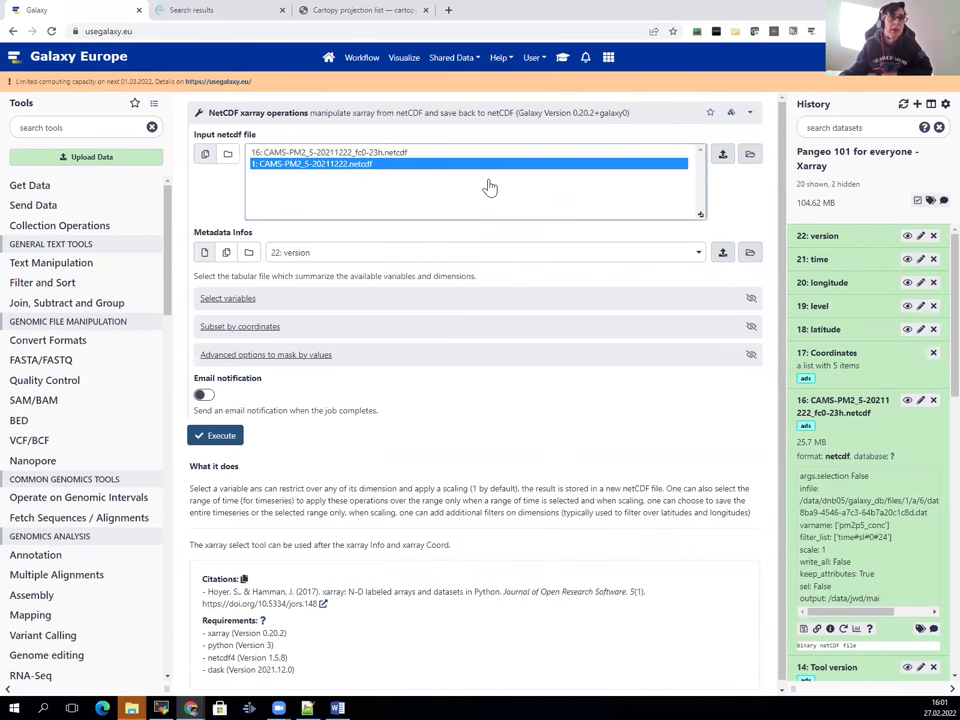
click(363, 259)
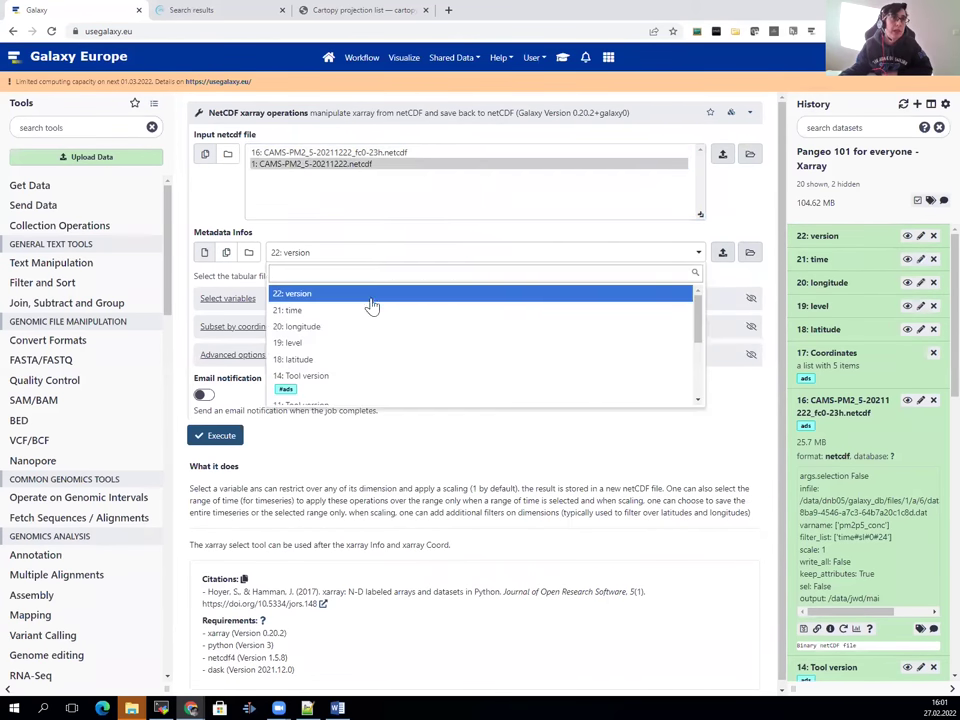
scroll(370, 360, down, 5)
click(373, 387)
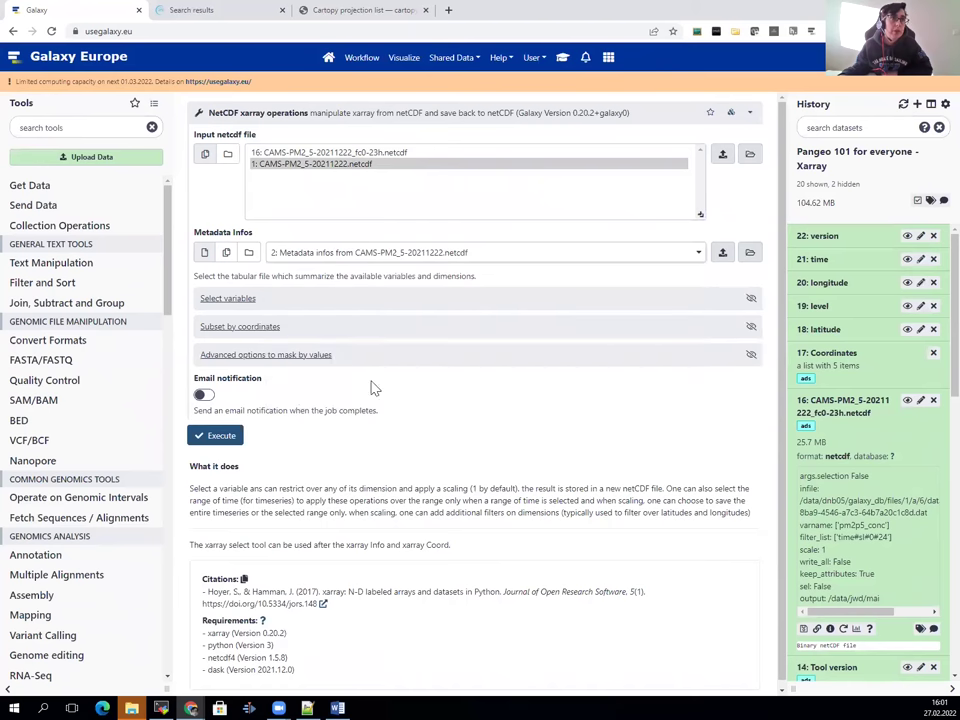
Choose pm2p5_conc as the variable to extract.
click(222, 299)
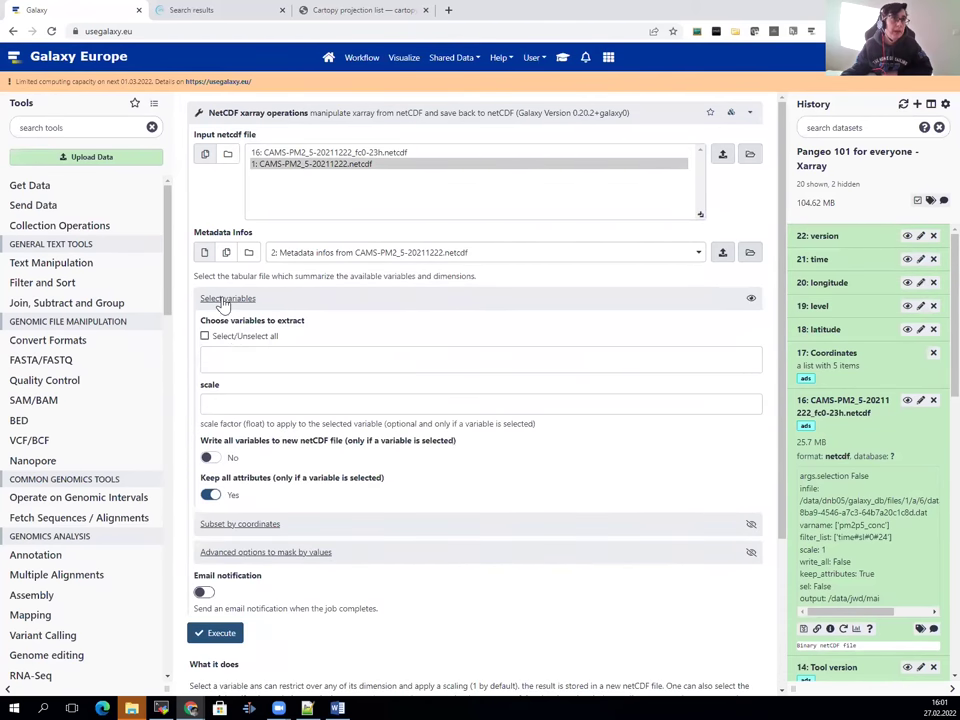
click(242, 360)
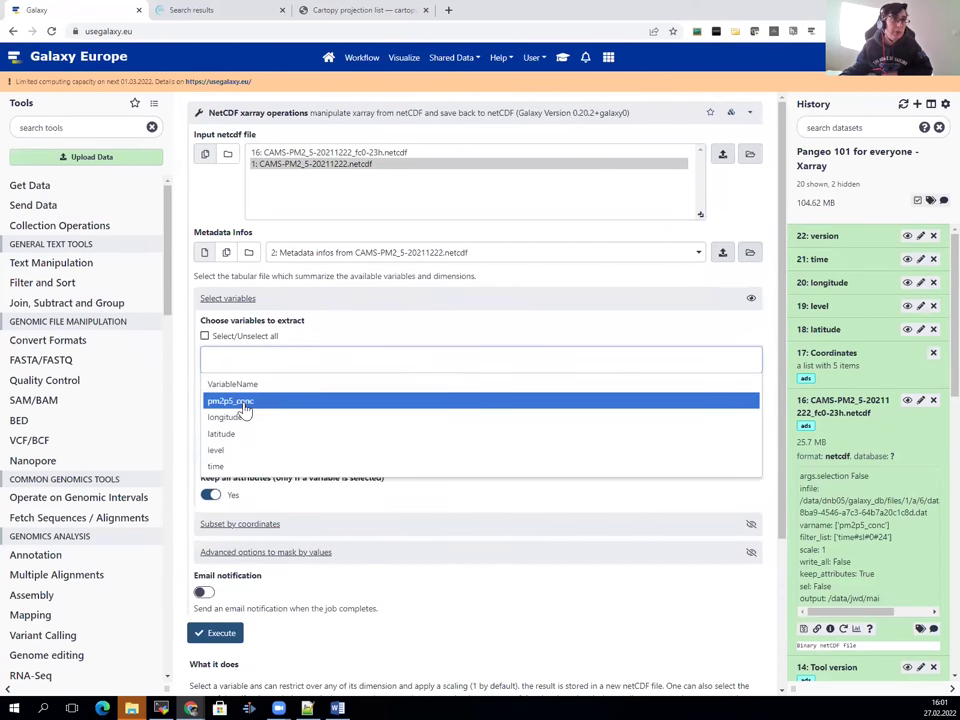
click(244, 405)
click(398, 338)
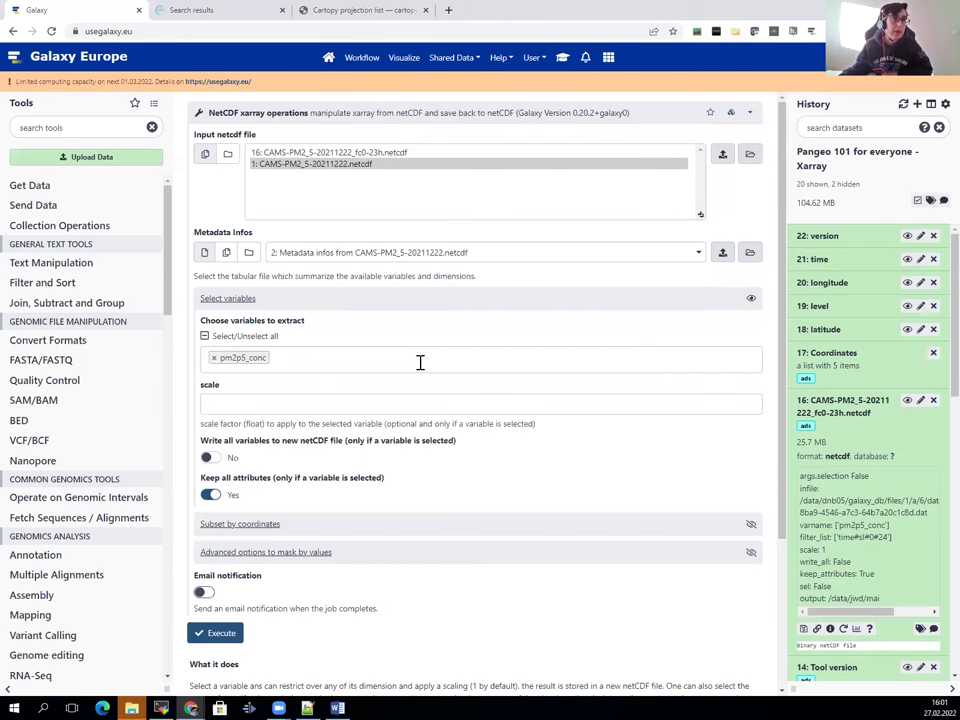
Subset by coordinates using Coordinate values from list and insert one filter by coordinate values.
scroll(332, 345, down, 4)
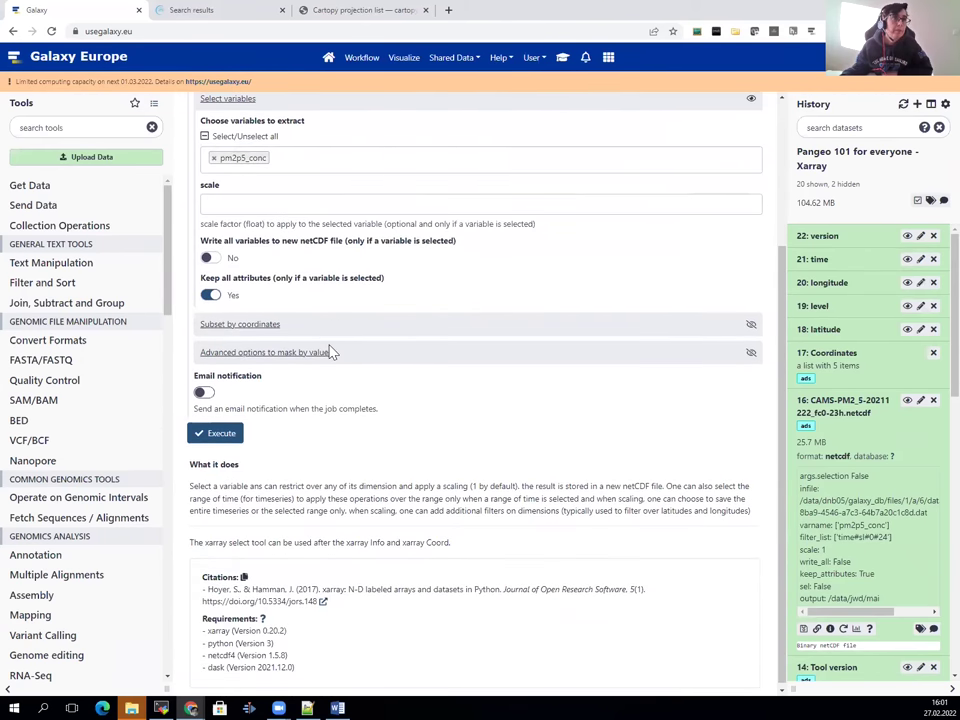
click(253, 333)
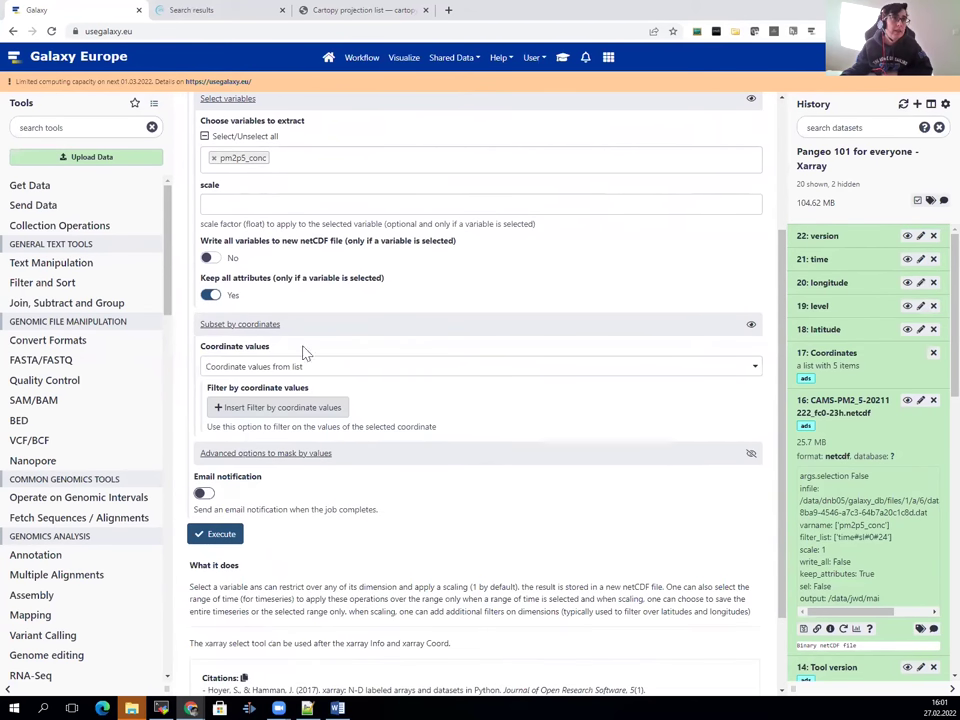
click(371, 371)
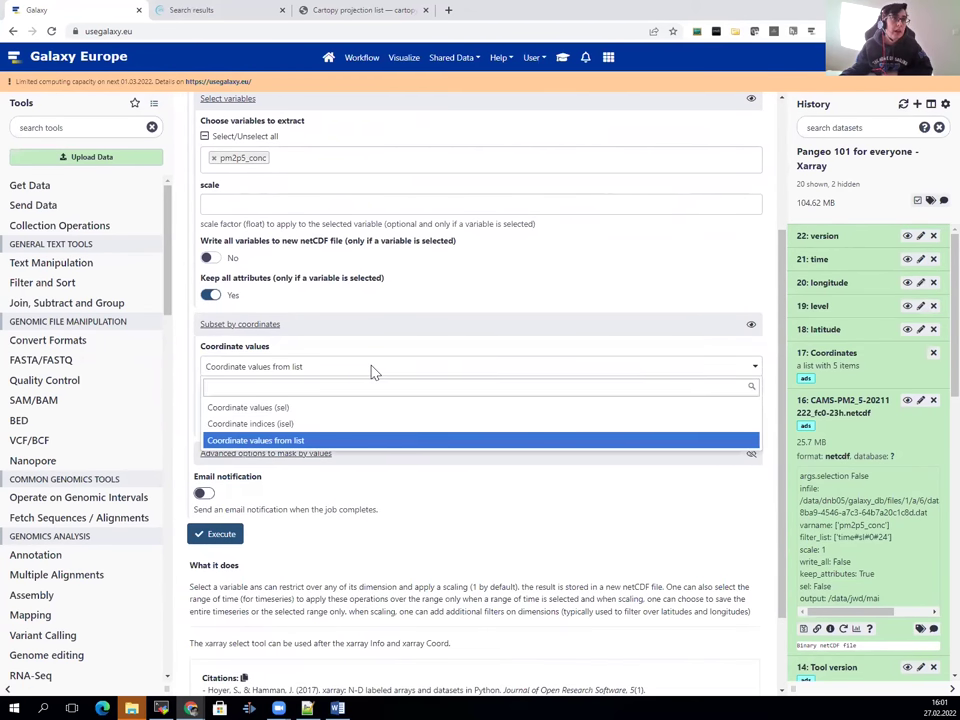
click(309, 446)
click(276, 408)
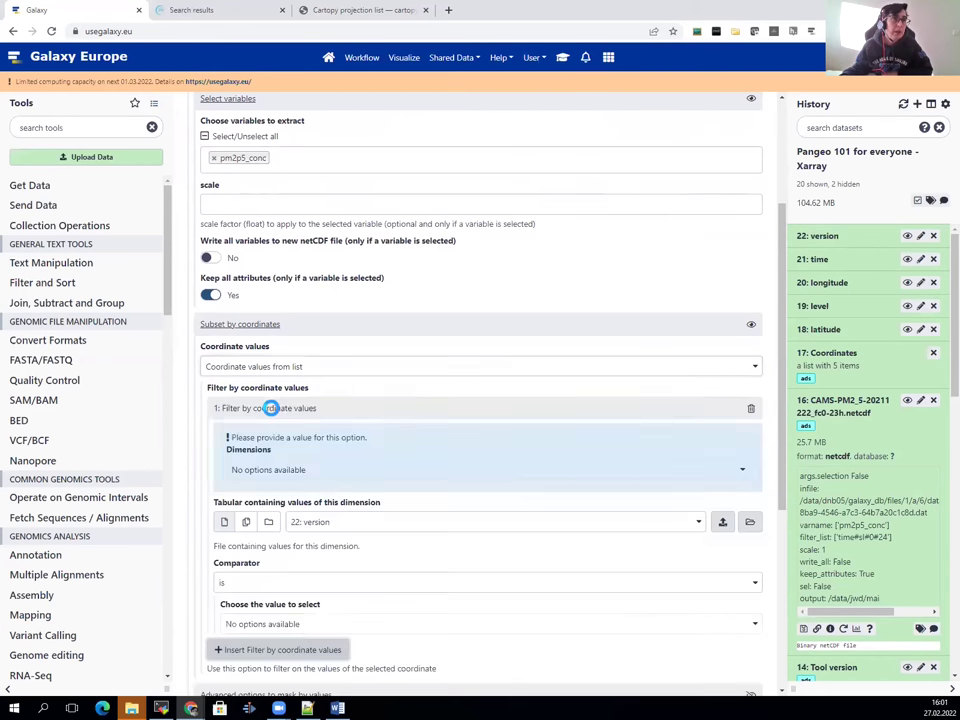
scroll(373, 391, down, 2)
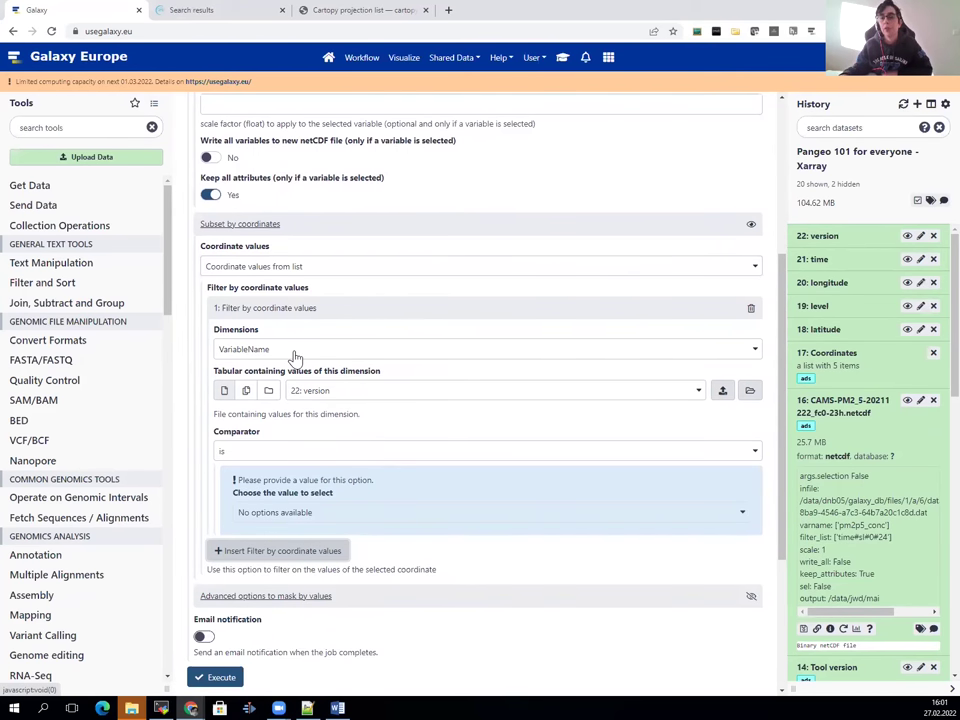
Reread the tutorial's PM2.5 over Italy region question for its required start and end times, and return to the tool form.
click(563, 60)
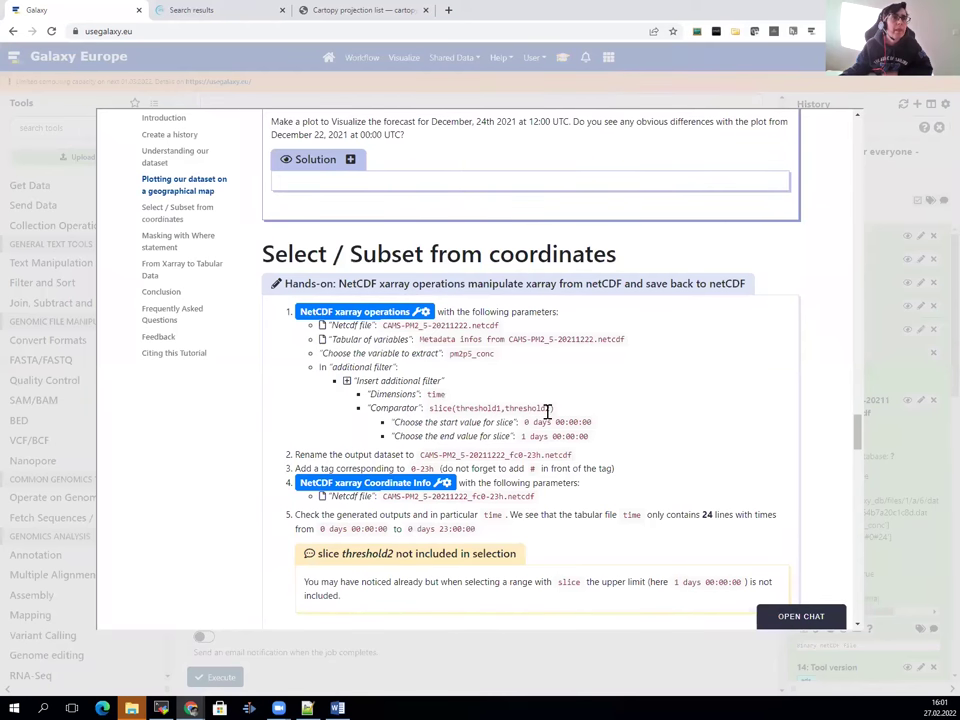
scroll(583, 360, up, 1)
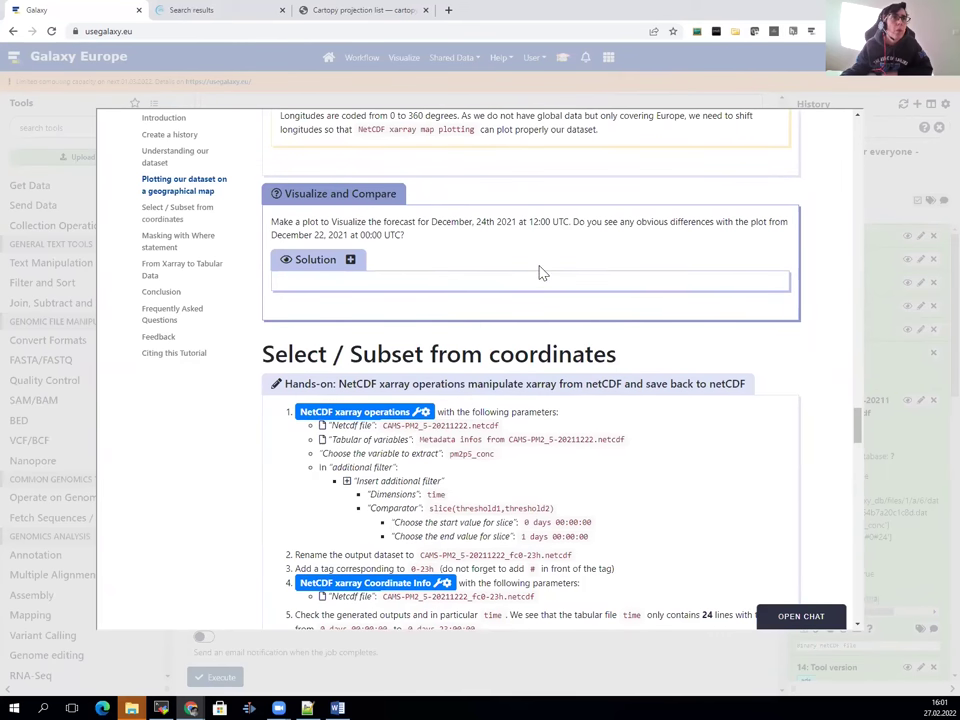
scroll(624, 416, down, 1)
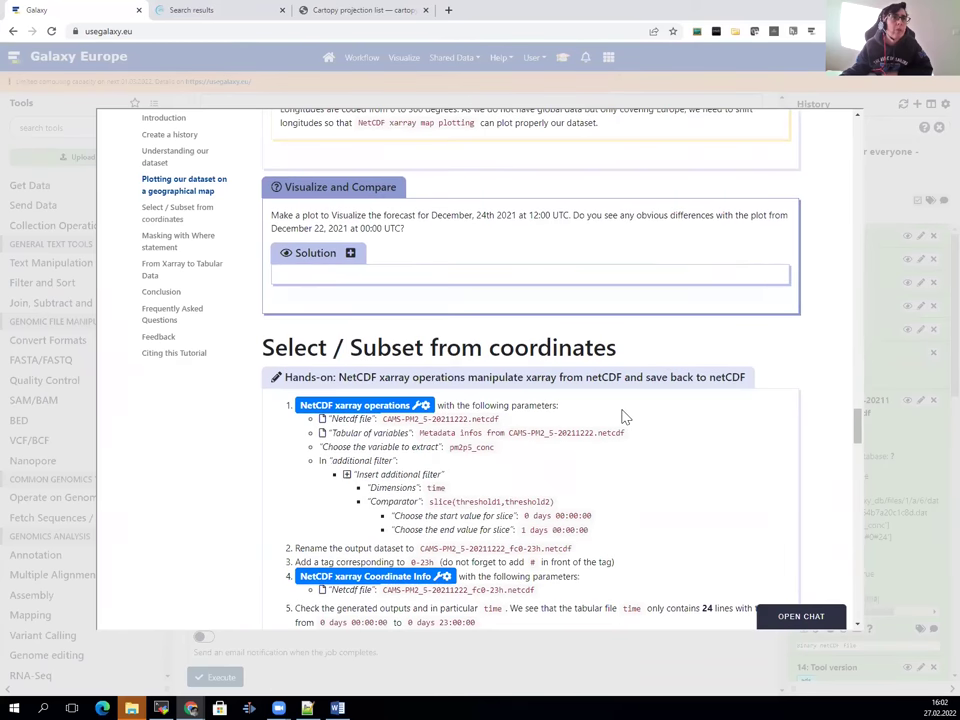
scroll(624, 416, down, 2)
scroll(624, 416, down, 2)
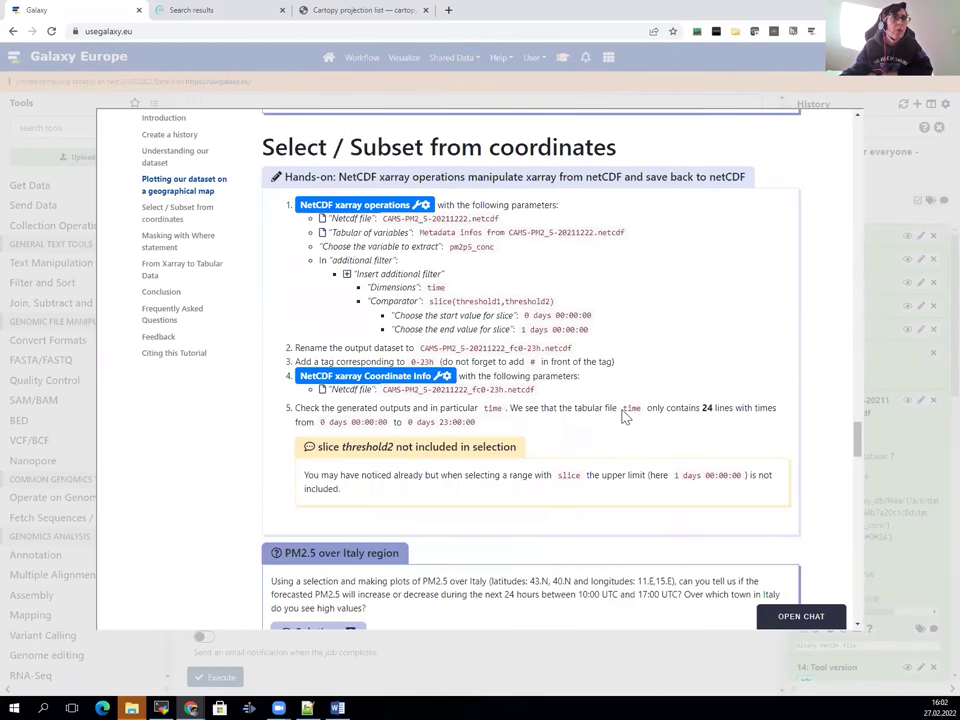
scroll(624, 416, down, 2)
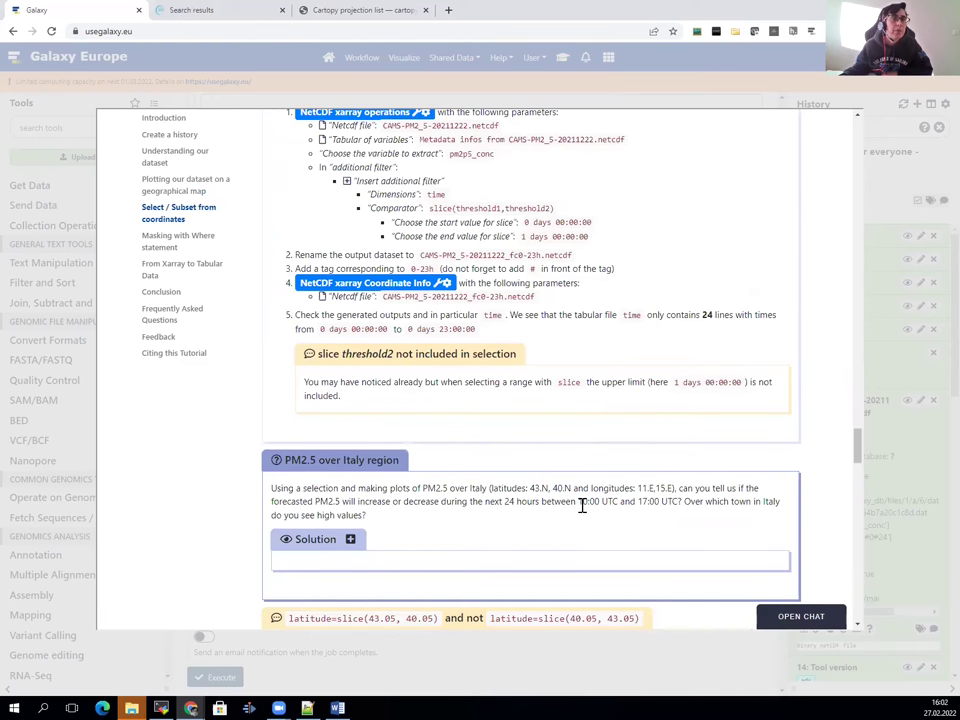
drag(580, 503, 618, 506)
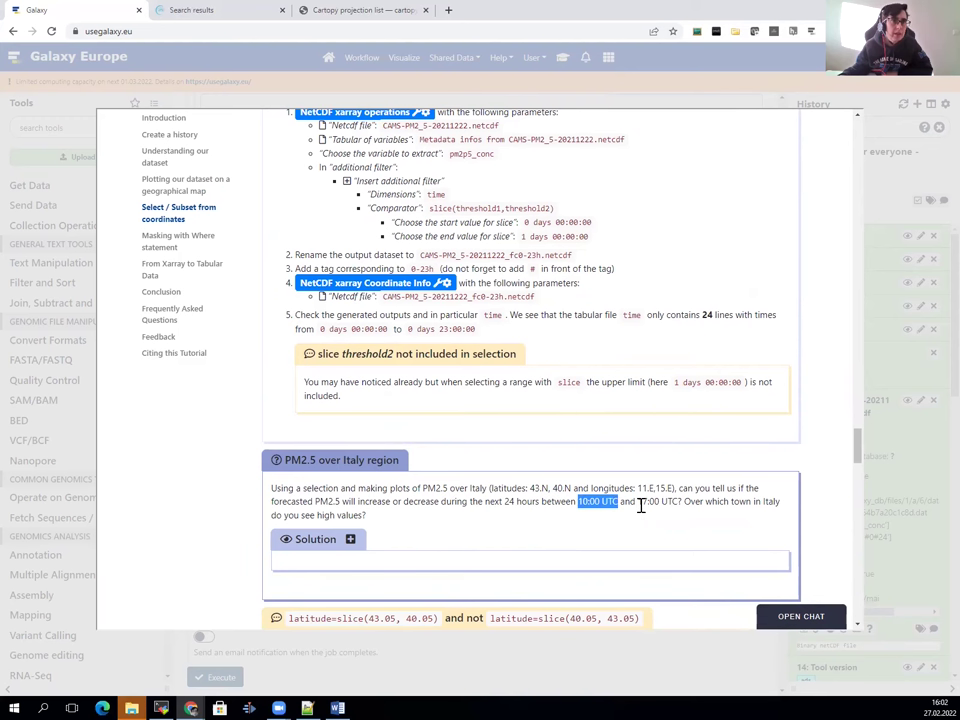
drag(638, 502, 660, 503)
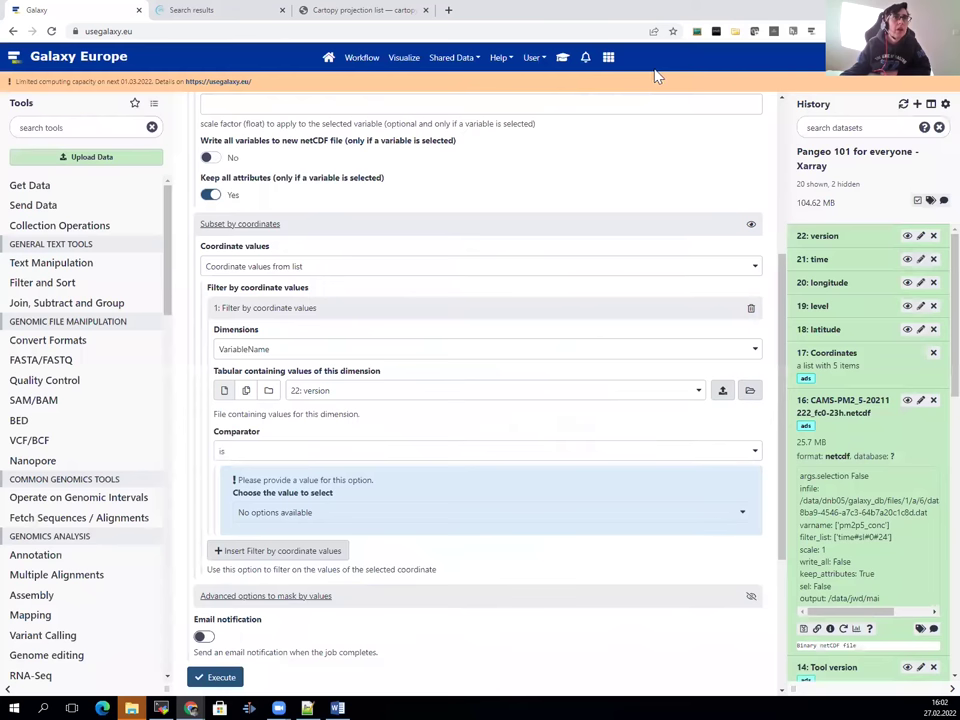
click(660, 76)
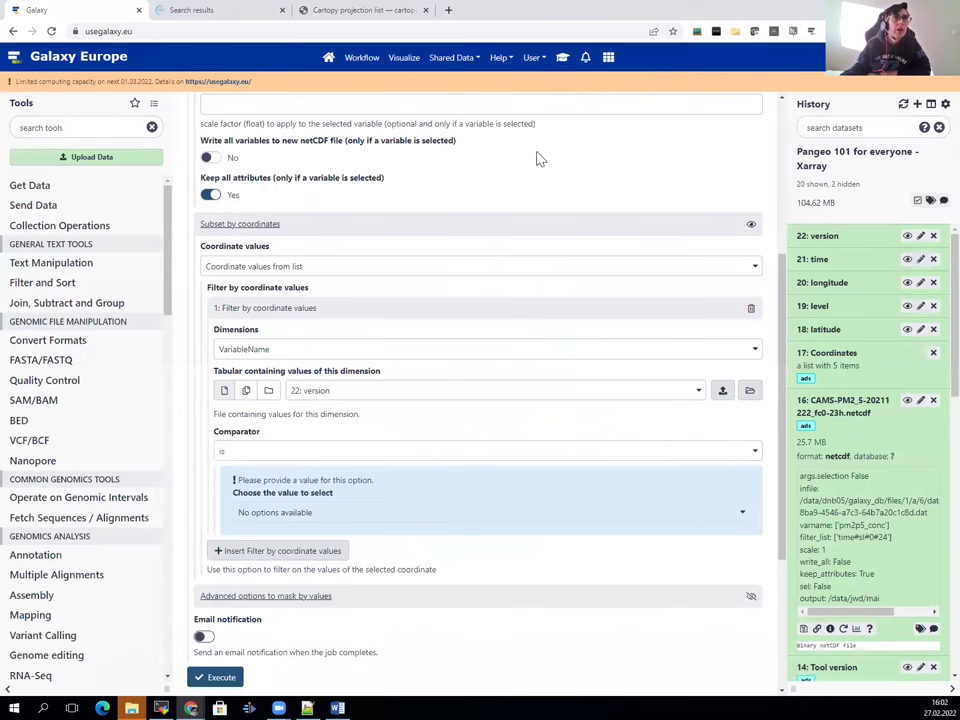
Set the first coordinate filter's dimension to time and its tabular values file to 21: time.
click(363, 395)
click(336, 358)
click(324, 352)
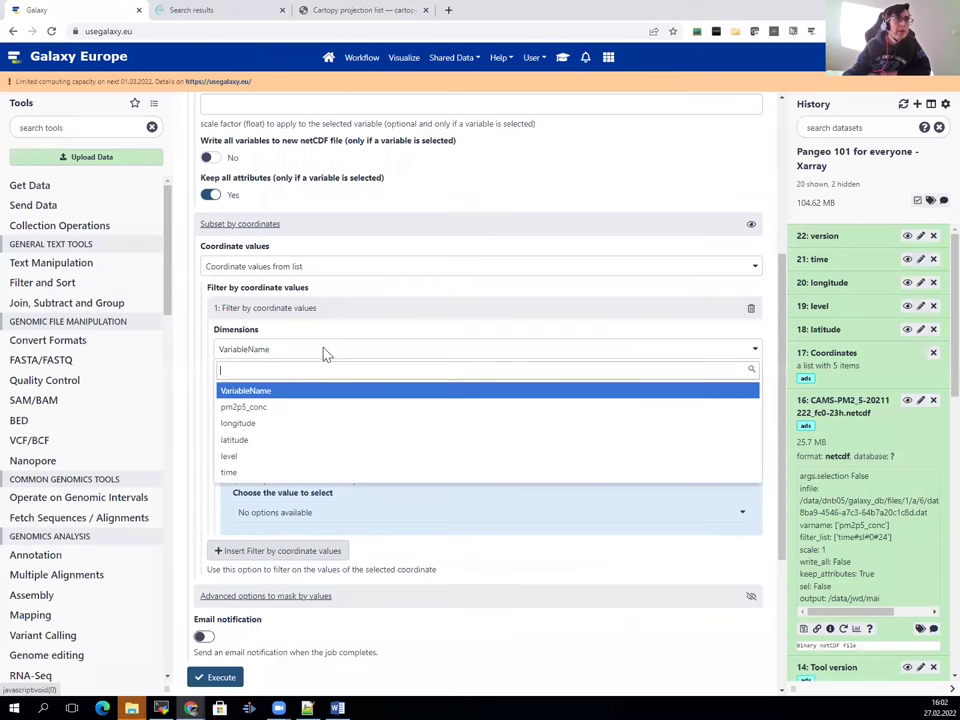
click(312, 473)
scroll(424, 394, down, 2)
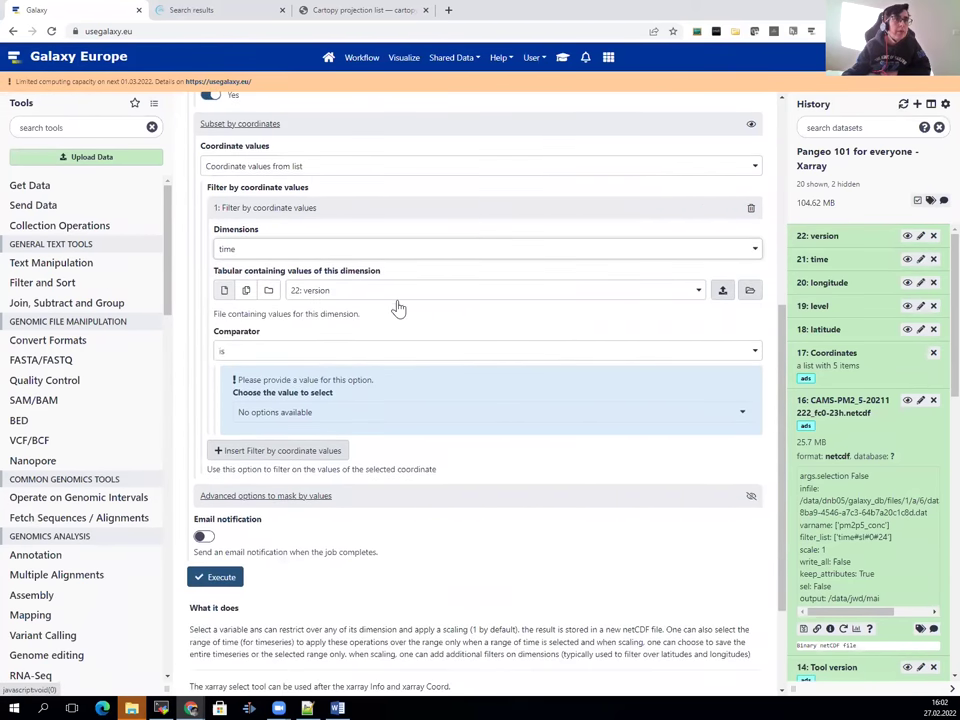
click(396, 292)
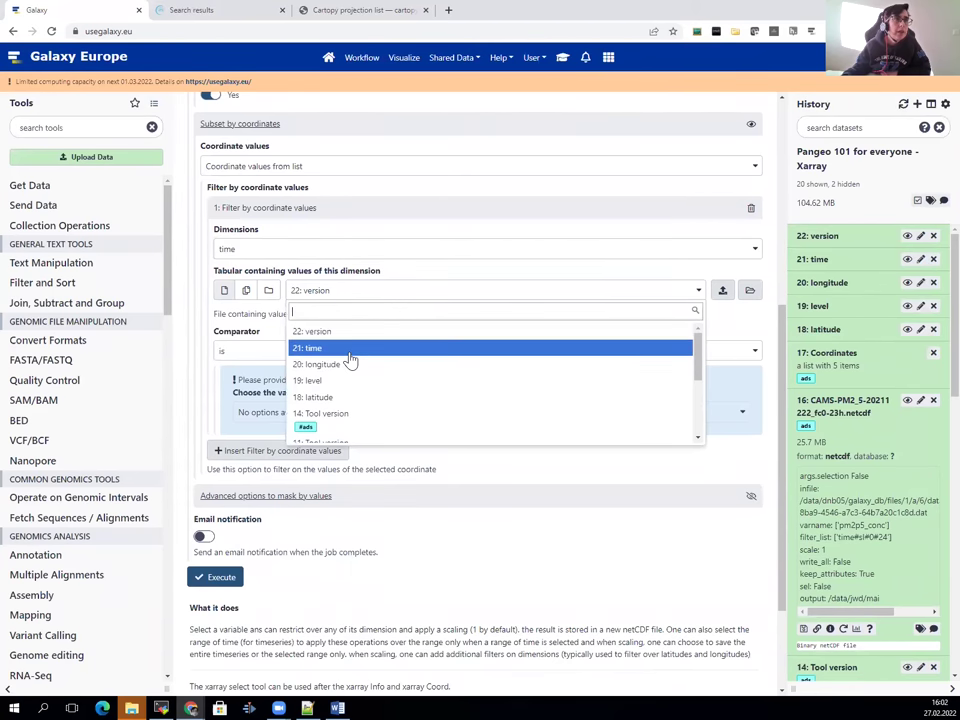
click(349, 350)
Set the time filter's comparator to slice(threshold1,threshold2) with a start value of 0 days 10:00:00.
click(346, 355)
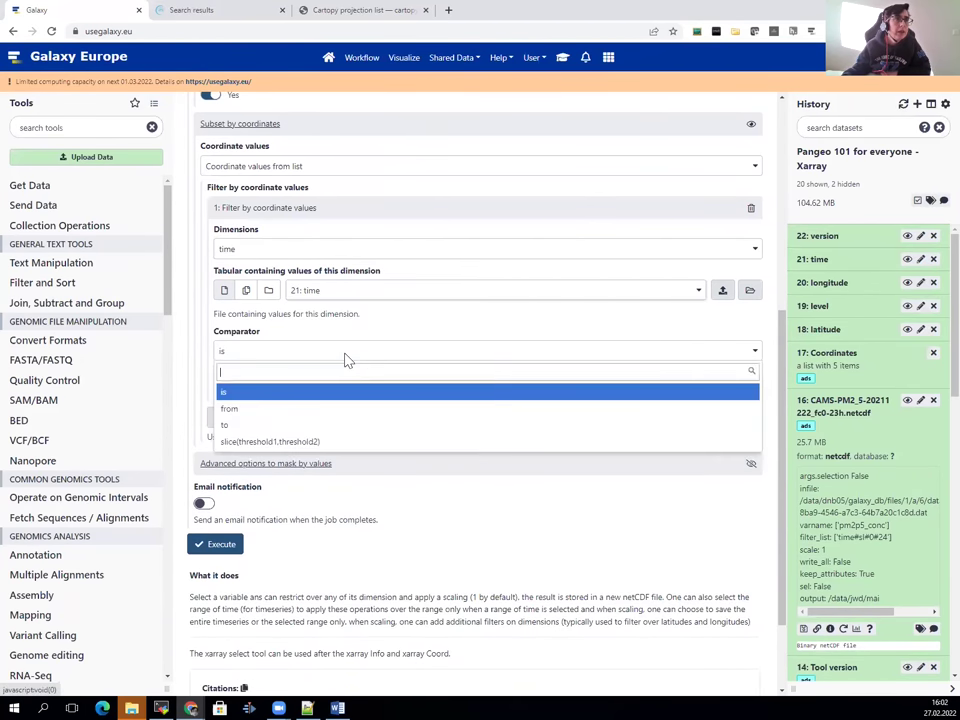
click(333, 442)
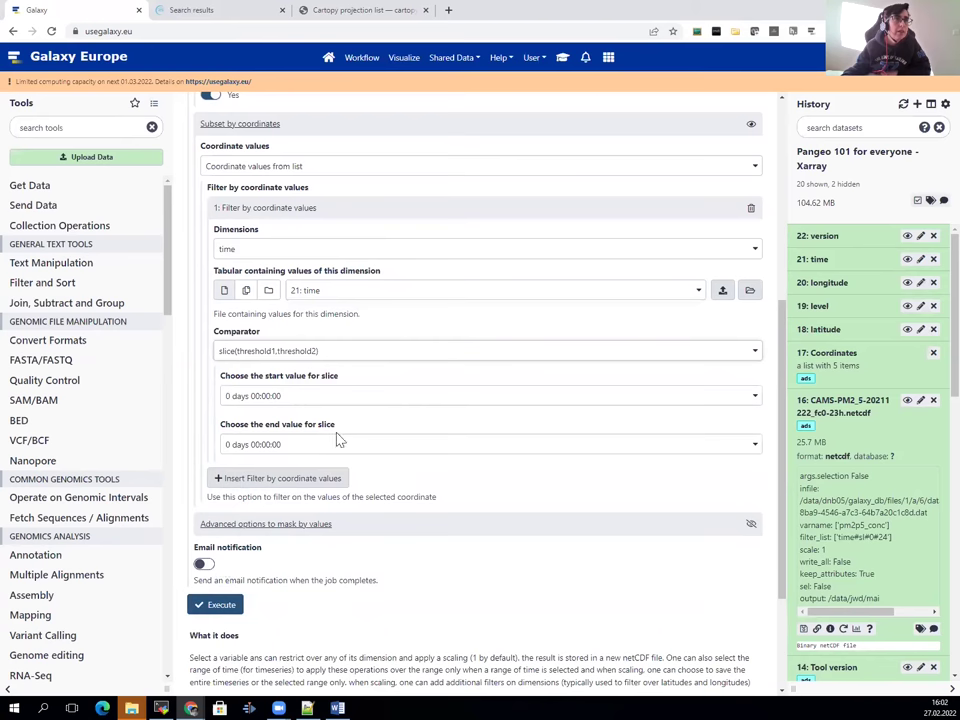
click(328, 398)
scroll(316, 500, down, 4)
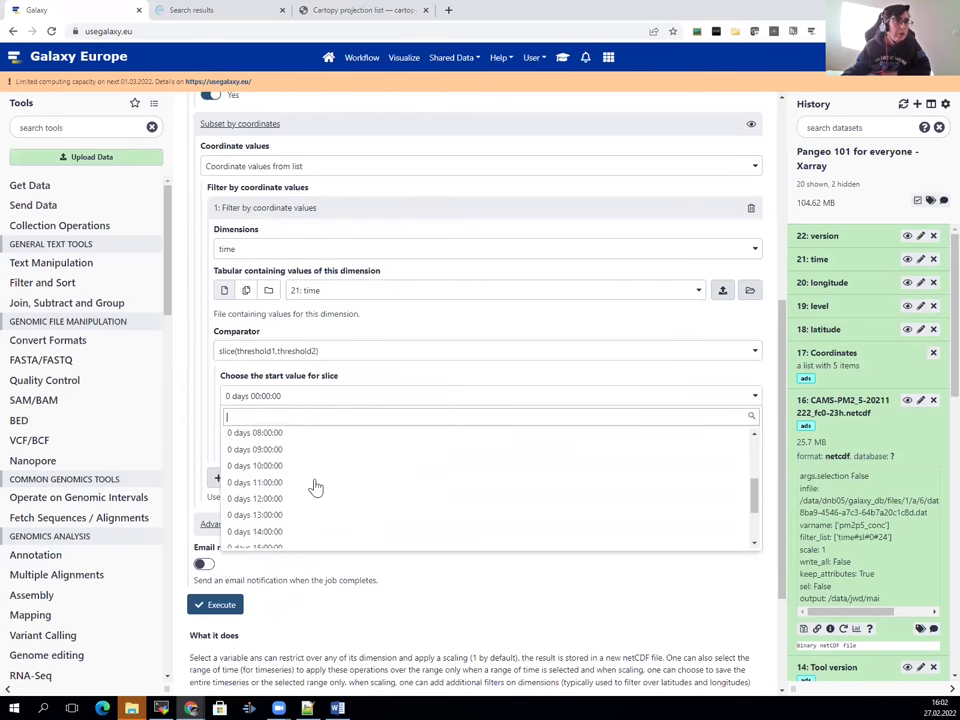
scroll(292, 481, up, 2)
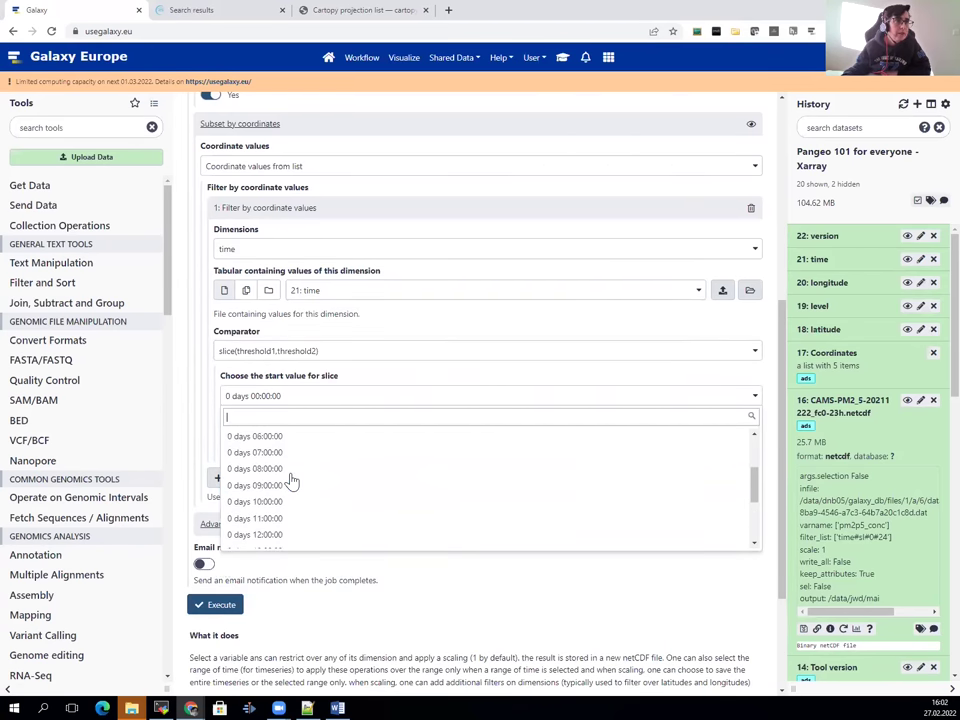
click(287, 497)
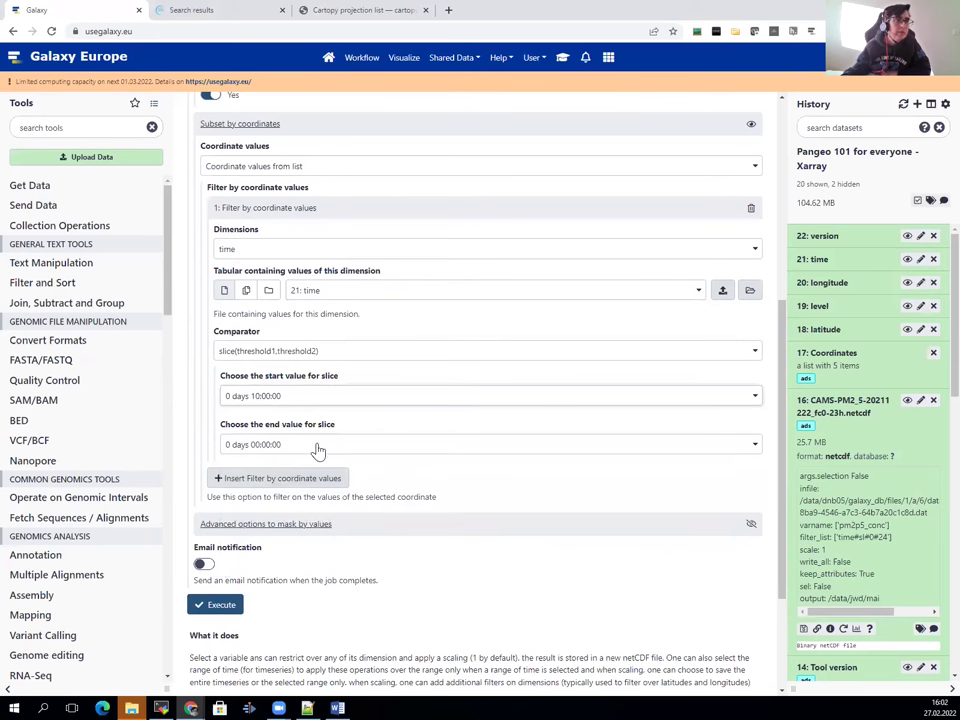
Set the time filter's end value for the slice to 0 days 18:00:00.
click(317, 446)
scroll(296, 518, down, 5)
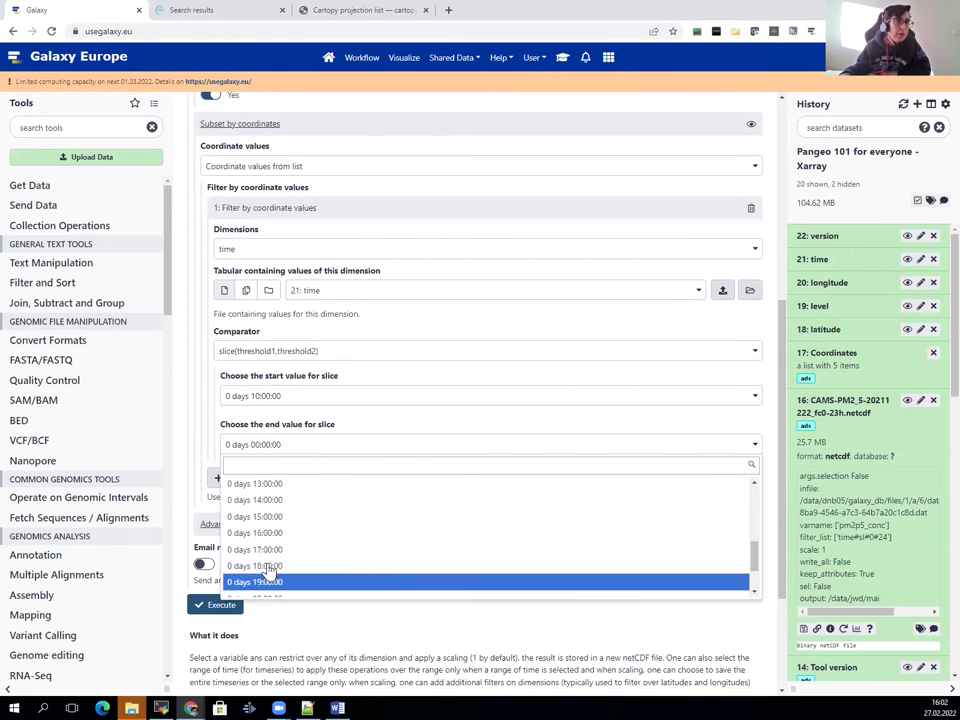
click(266, 566)
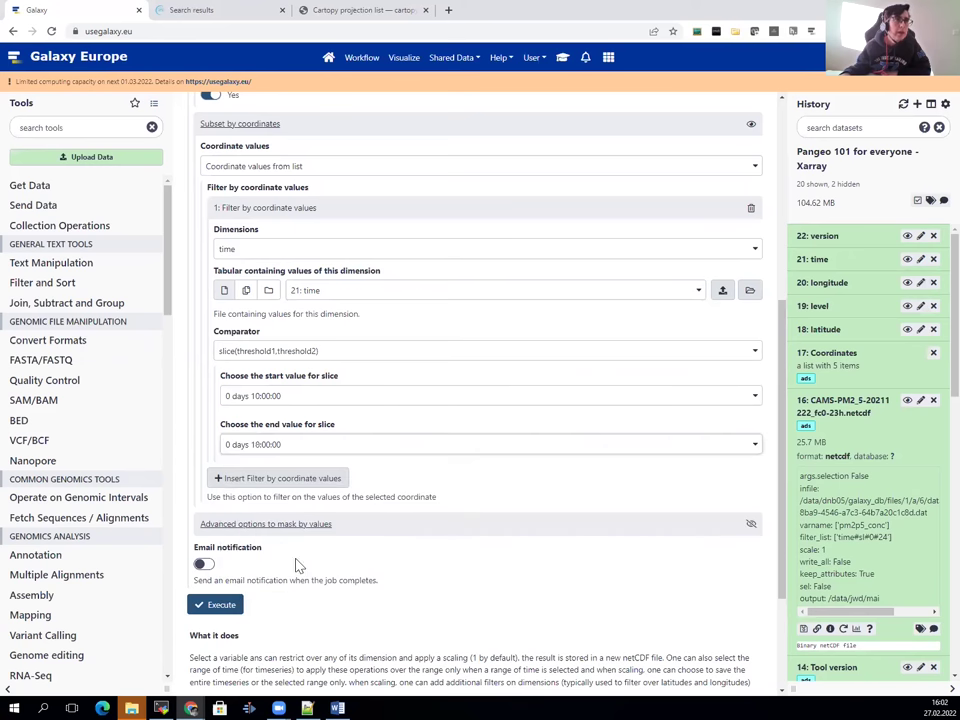
Recheck the end time in the tutorial's PM2.5 over Italy region question and return to the tool form.
click(562, 58)
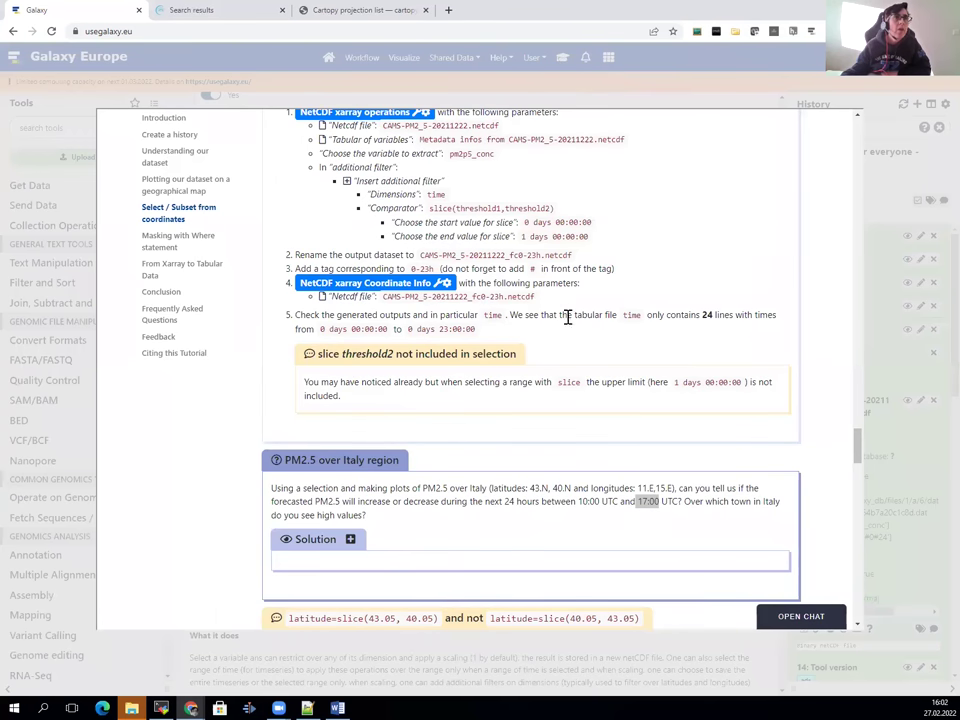
drag(639, 501, 643, 501)
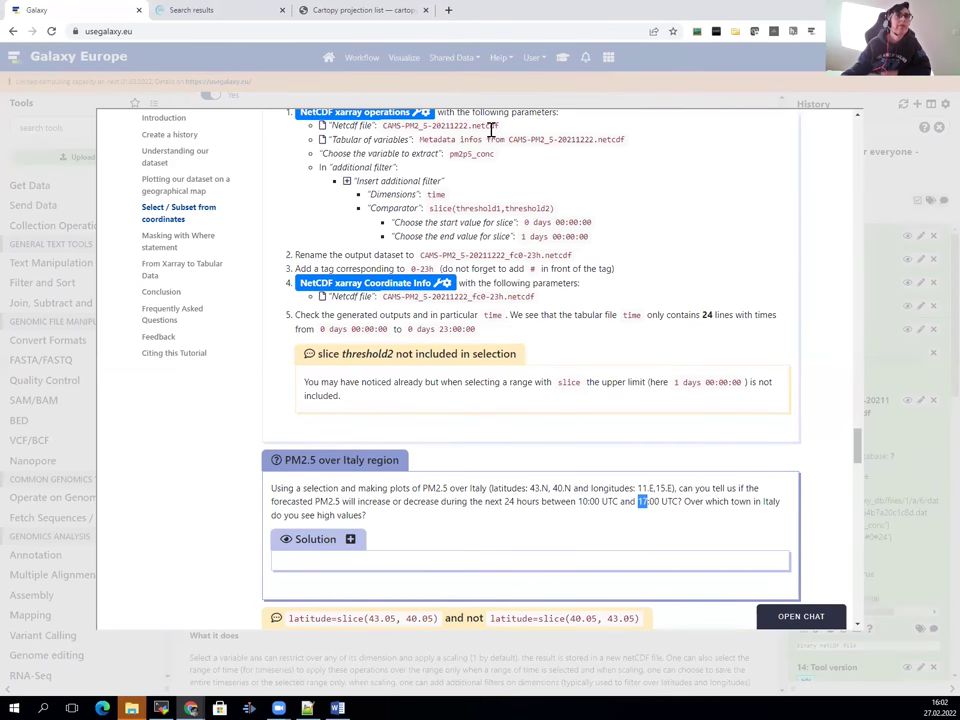
click(728, 78)
Insert a second coordinate filter with dimension latitude and tabular values file 18: latitude.
click(287, 480)
scroll(364, 439, down, 2)
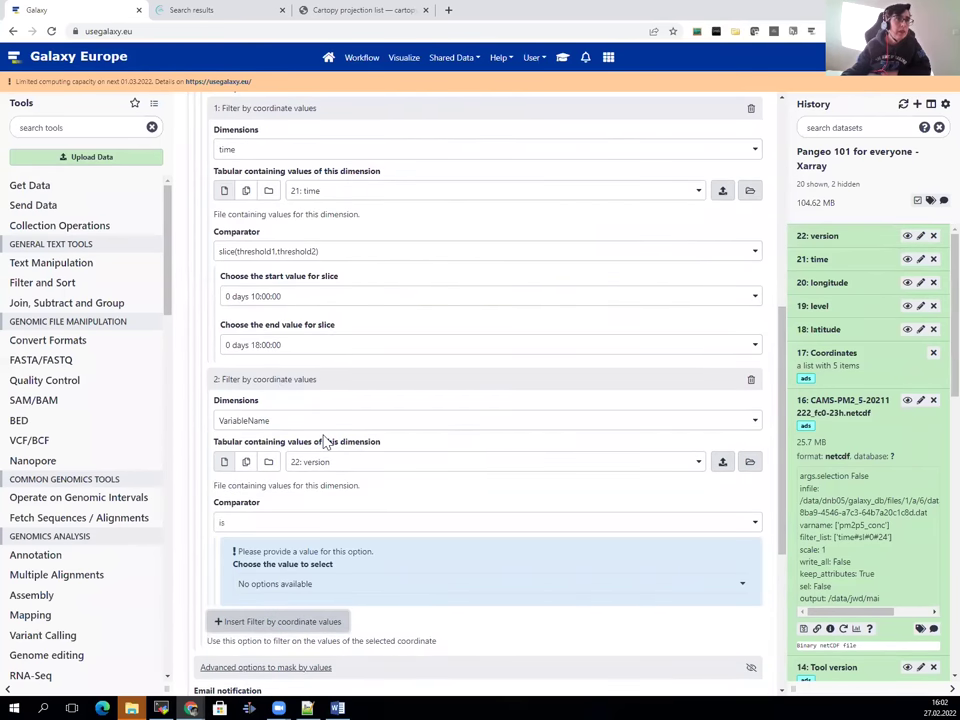
click(287, 428)
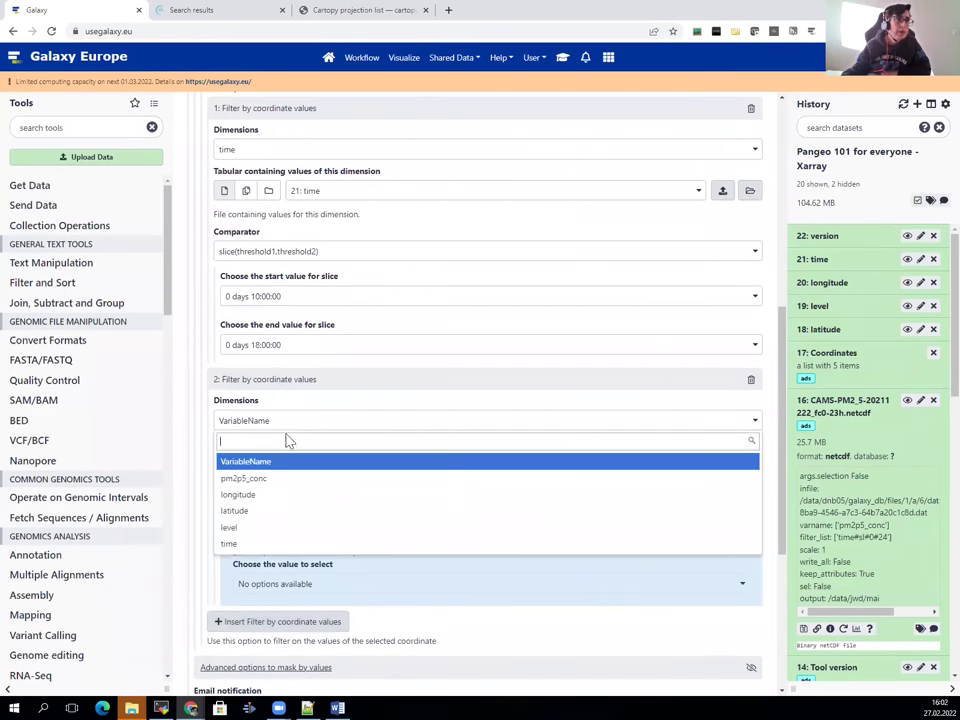
click(250, 511)
scroll(455, 485, down, 1)
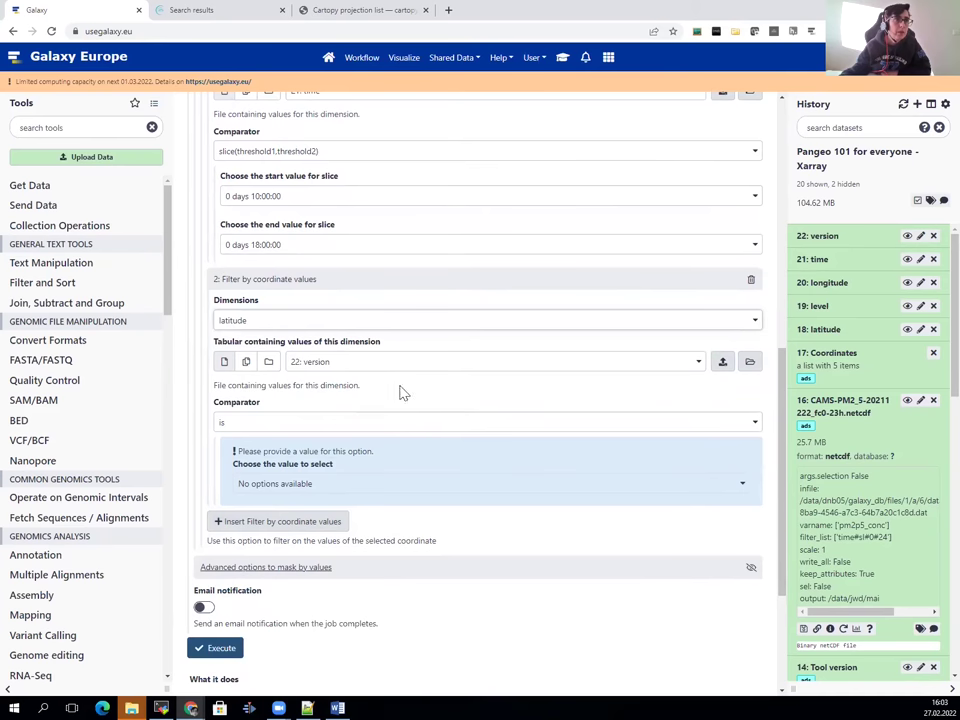
click(369, 369)
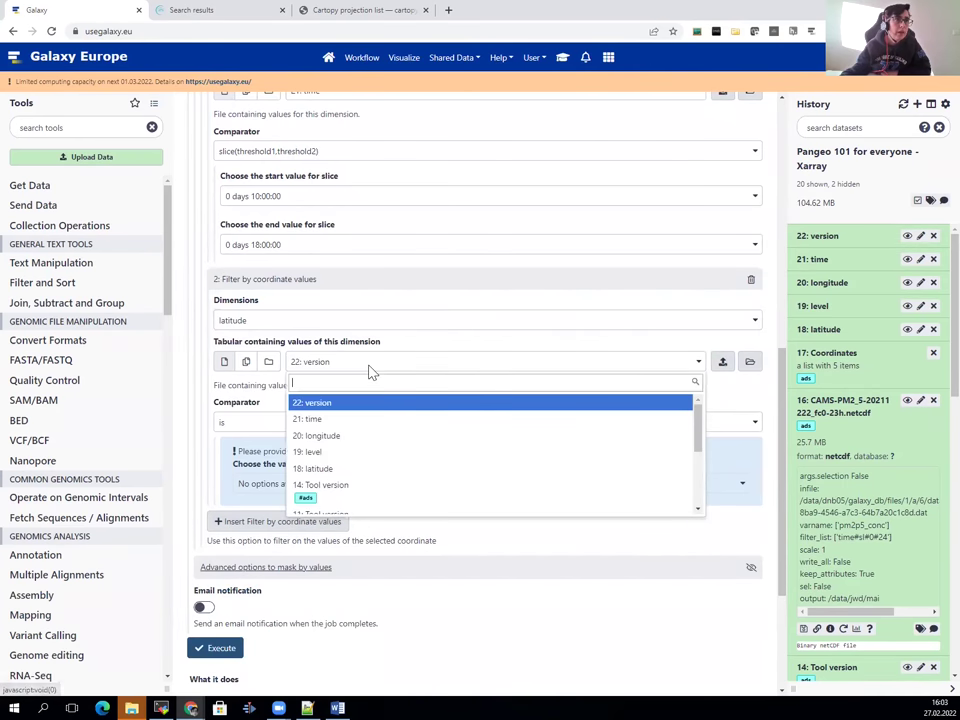
click(359, 470)
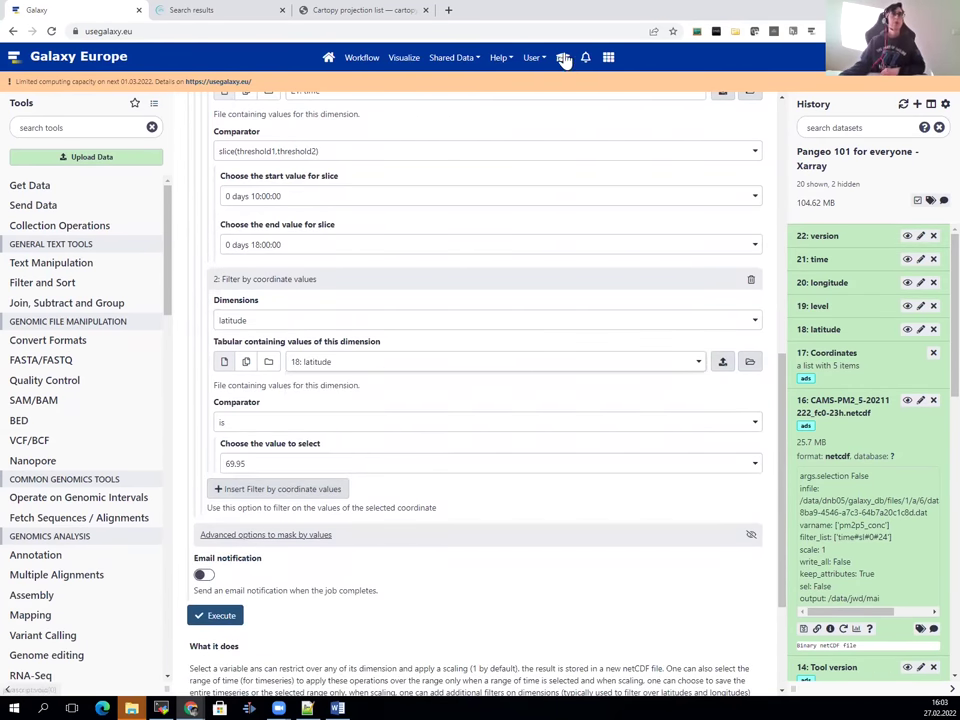
Read the tutorial's Italy latitude and longitude limits and its note on latitude slice order, and close the tutorial.
click(562, 60)
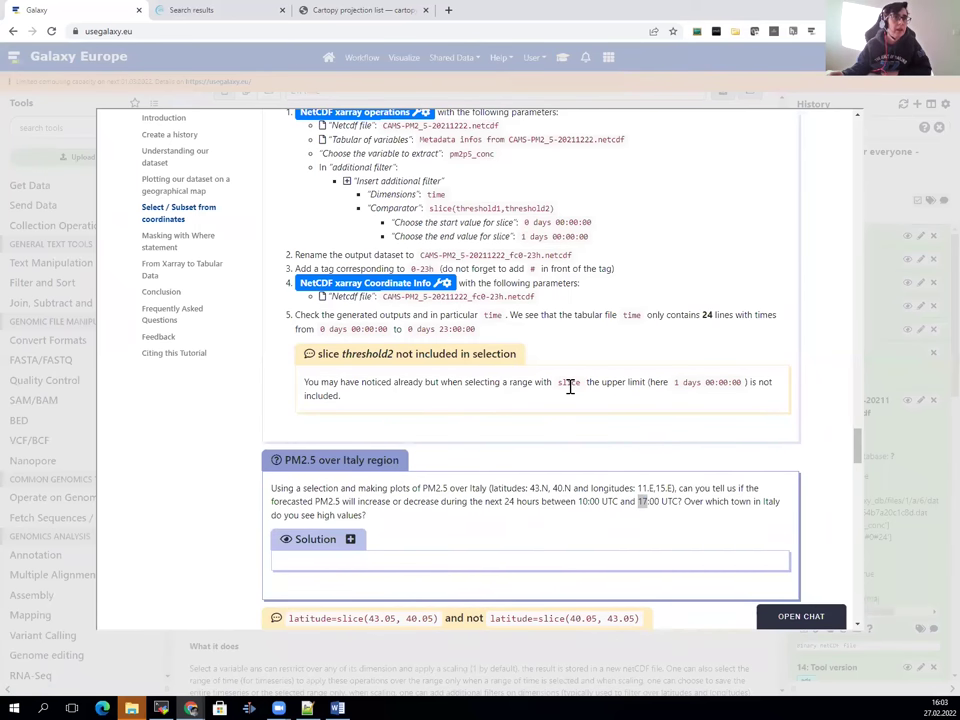
scroll(520, 400, down, 2)
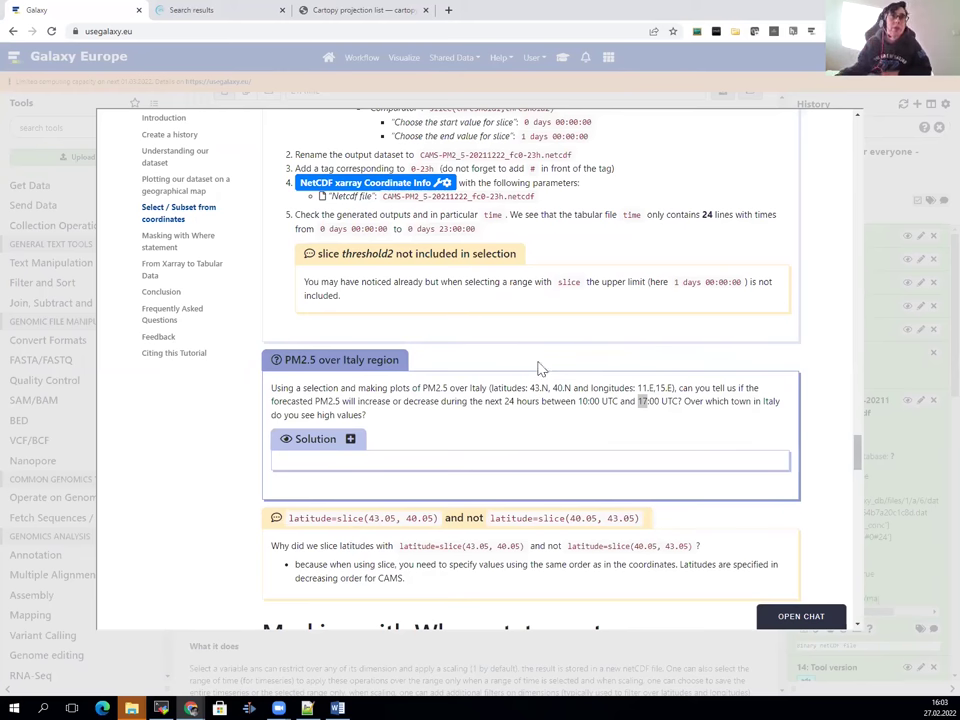
click(879, 199)
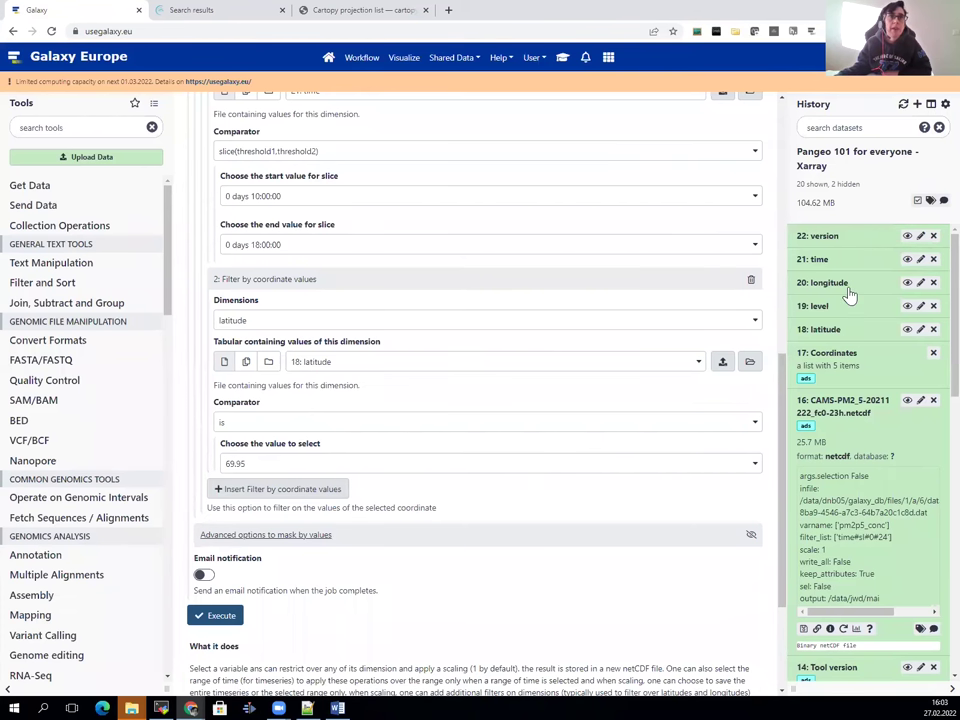
Examine the order of the coordinate values in the 18: latitude dataset from first to last row.
click(908, 337)
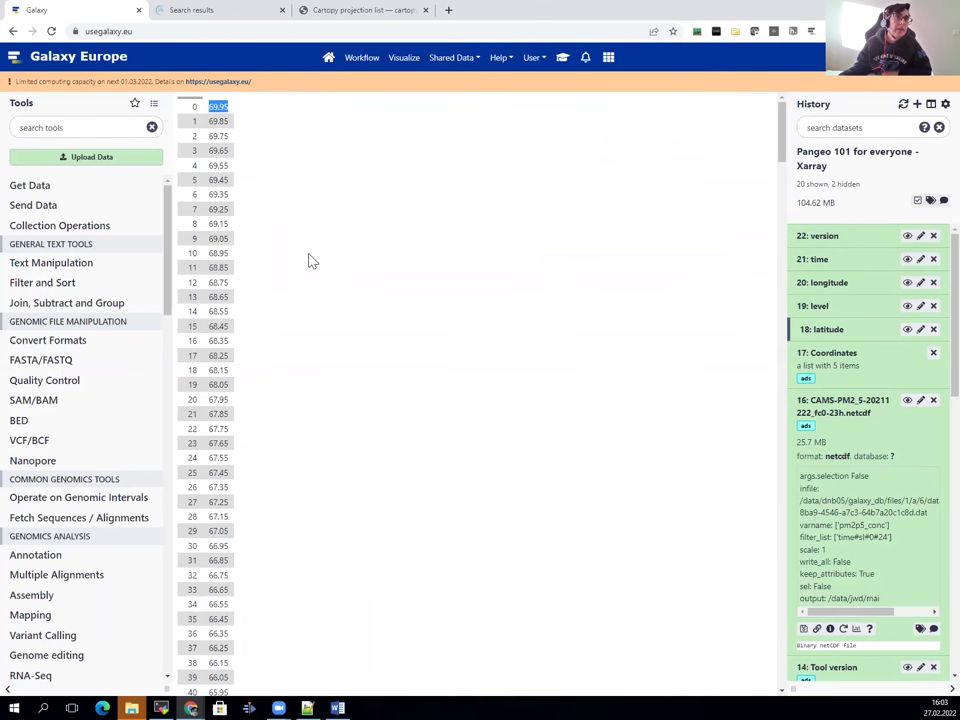
scroll(310, 262, down, 20)
scroll(310, 262, down, 15)
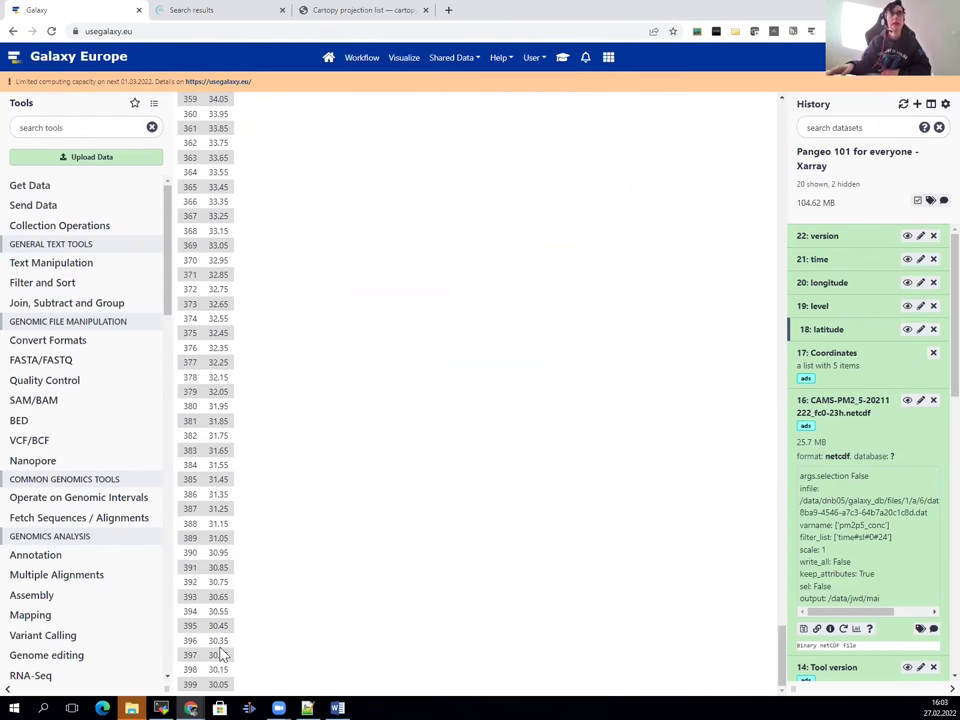
Leave the latitude dataset and reopen the NetCDF xarray operations tool from the tutorial's Select / Subset from coordinates section.
click(13, 31)
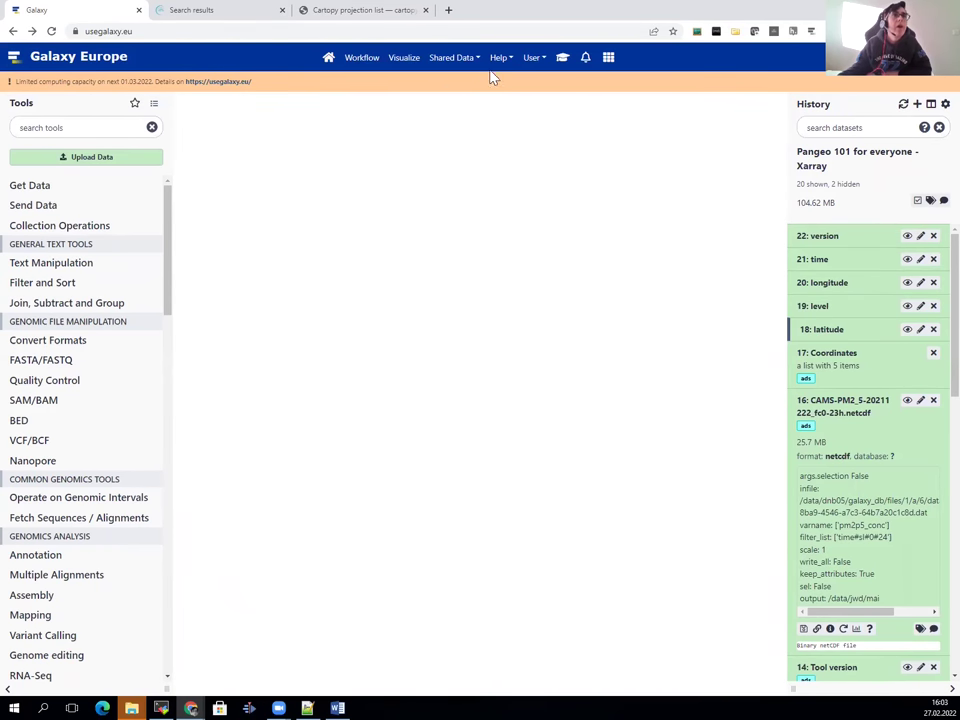
click(561, 62)
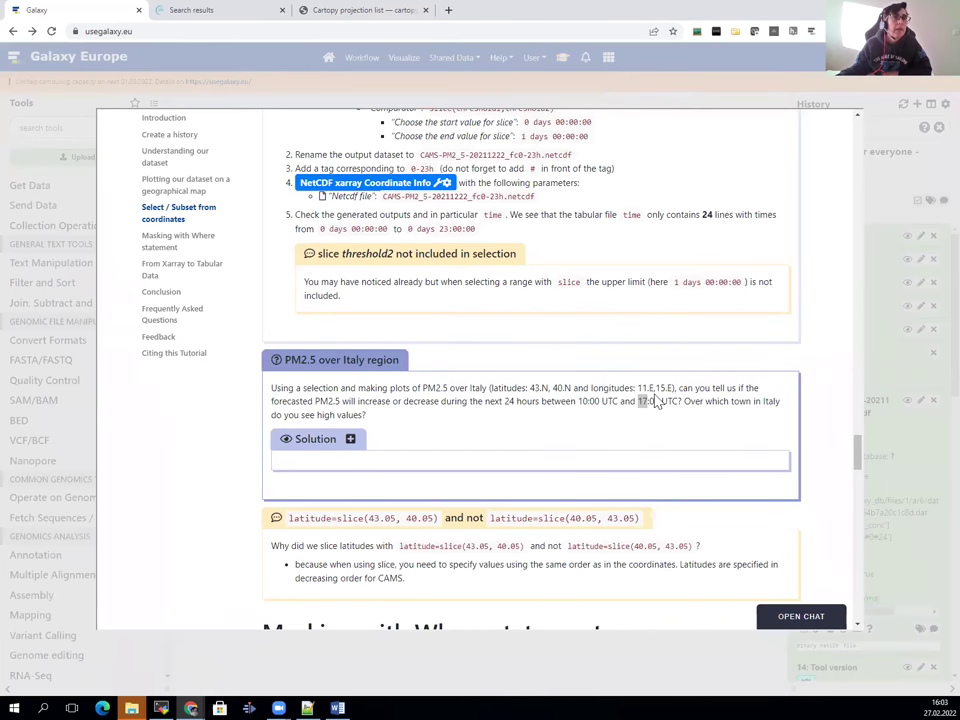
click(882, 191)
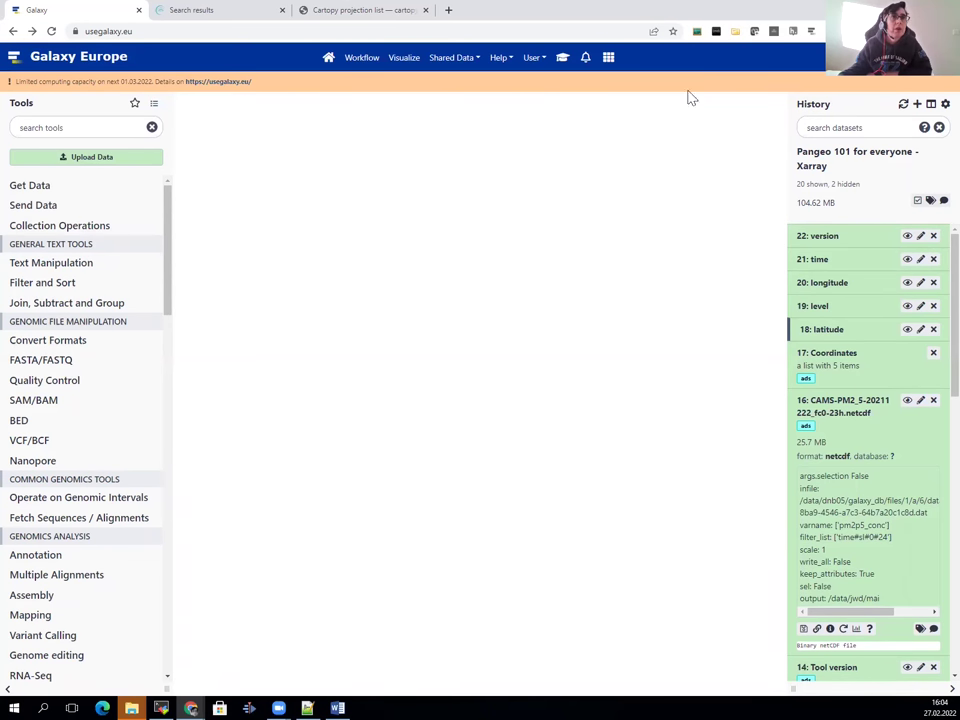
click(563, 58)
scroll(423, 199, up, 3)
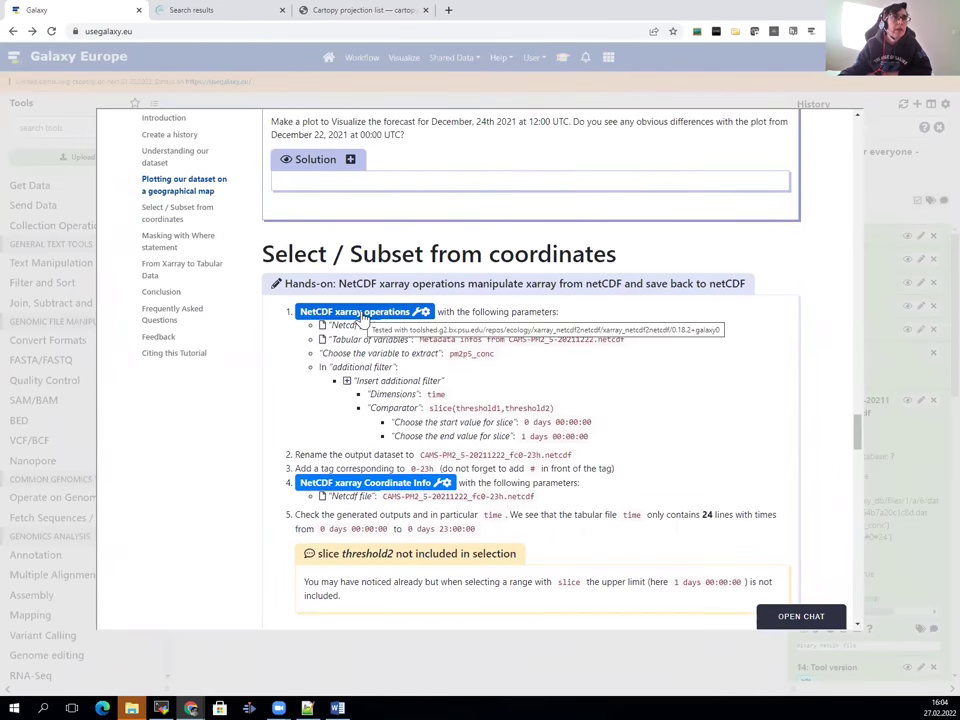
click(364, 313)
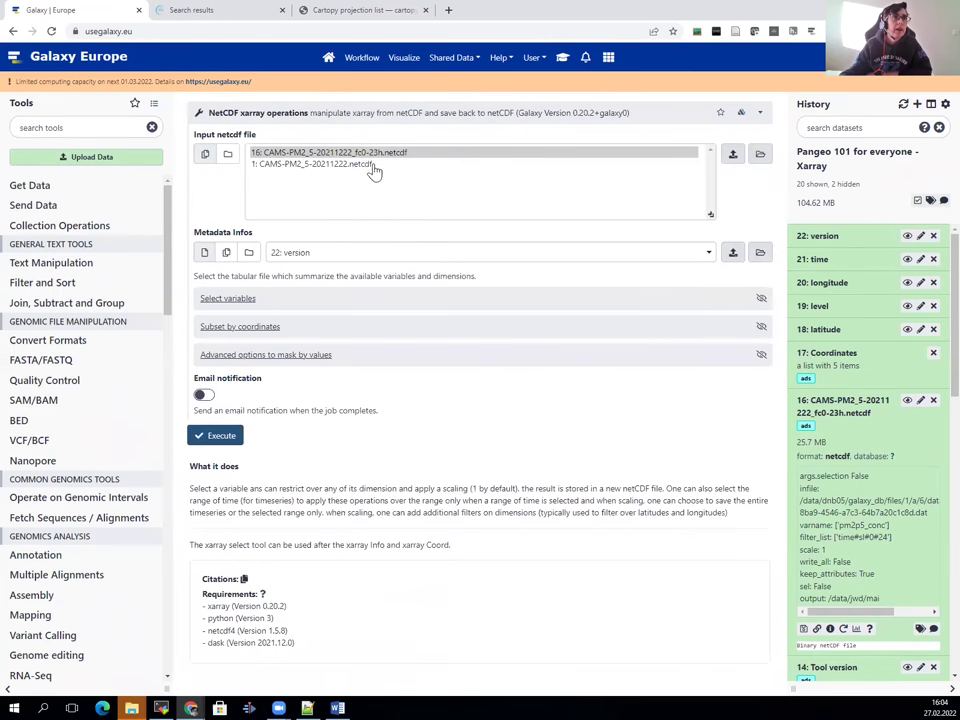
Set the input netCDF file to 1: CAMS-PM2_5-20211222.netcdf and the metadata to 2: Metadata infos from CAMS-PM2_5-20211222.netcdf.
click(366, 164)
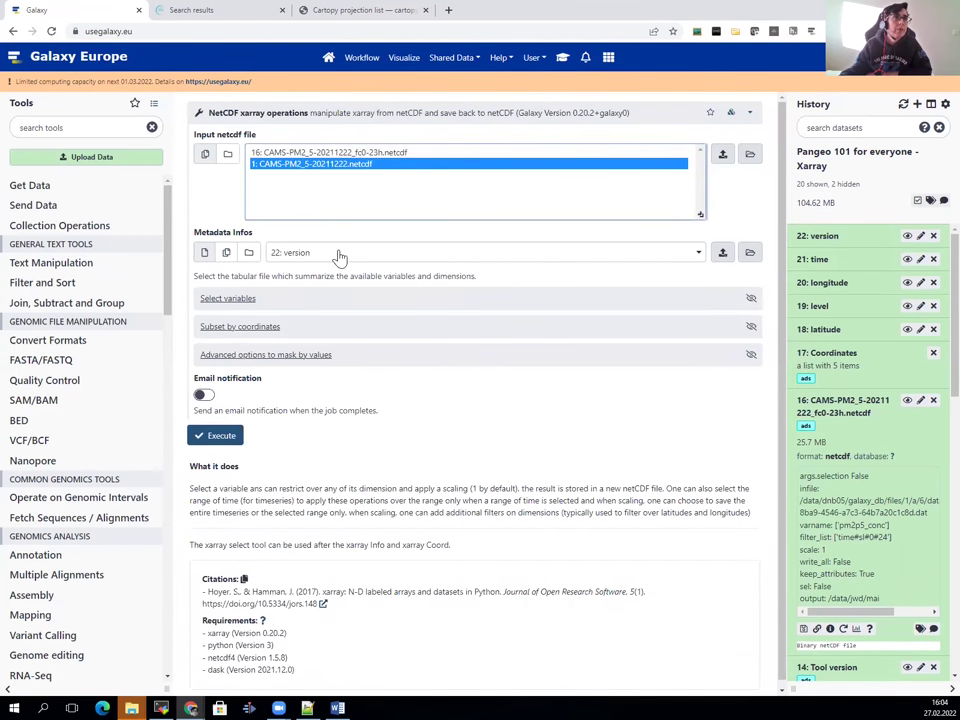
click(339, 255)
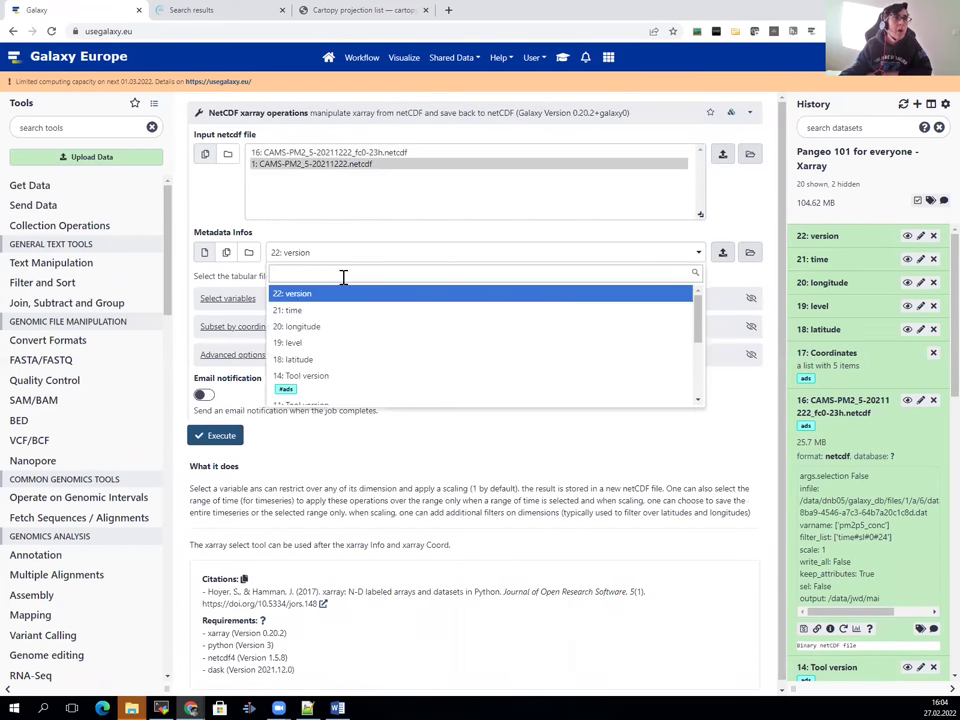
scroll(358, 362, down, 5)
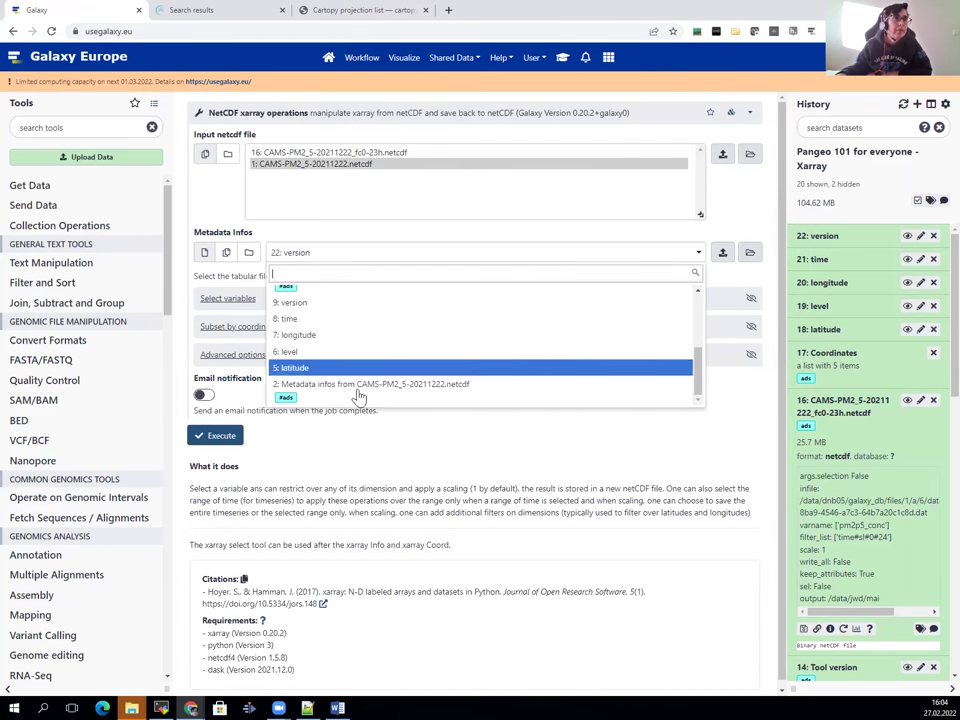
click(355, 388)
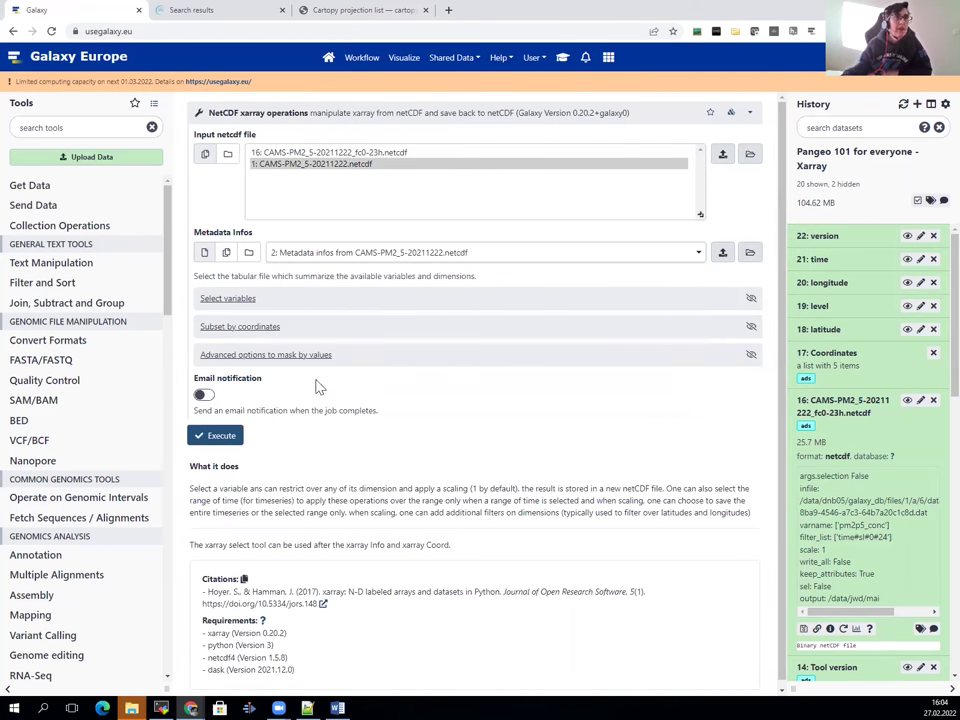
Choose pm2p5_conc as the variable to extract.
click(232, 300)
click(242, 357)
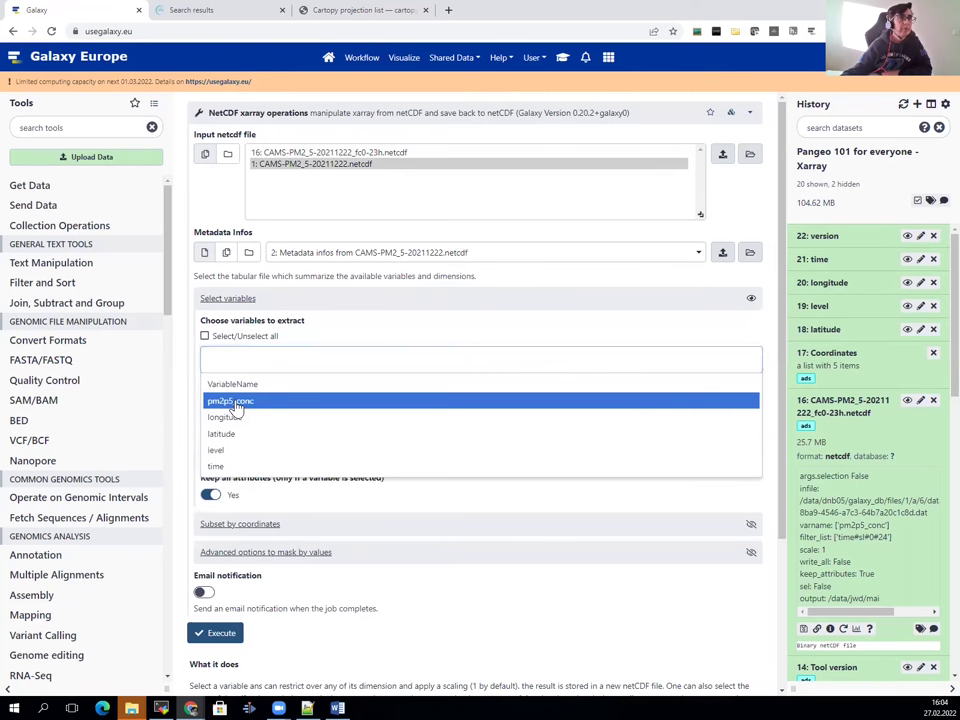
click(236, 403)
click(380, 339)
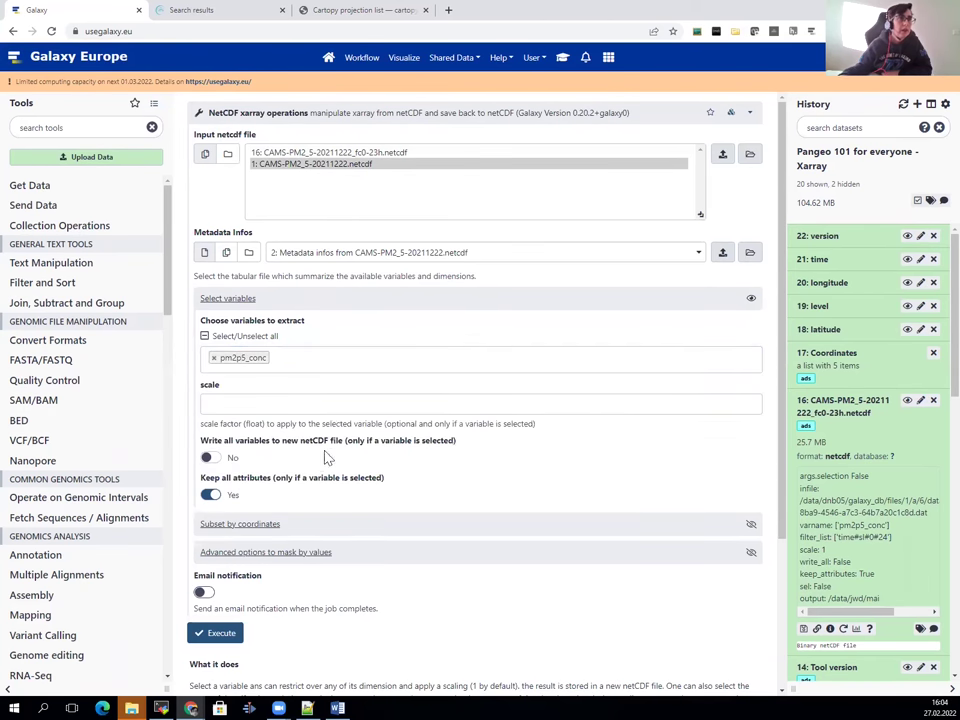
Set the coordinate subset to Coordinate values from list and insert a first filter by coordinate values.
scroll(325, 457, down, 2)
click(242, 325)
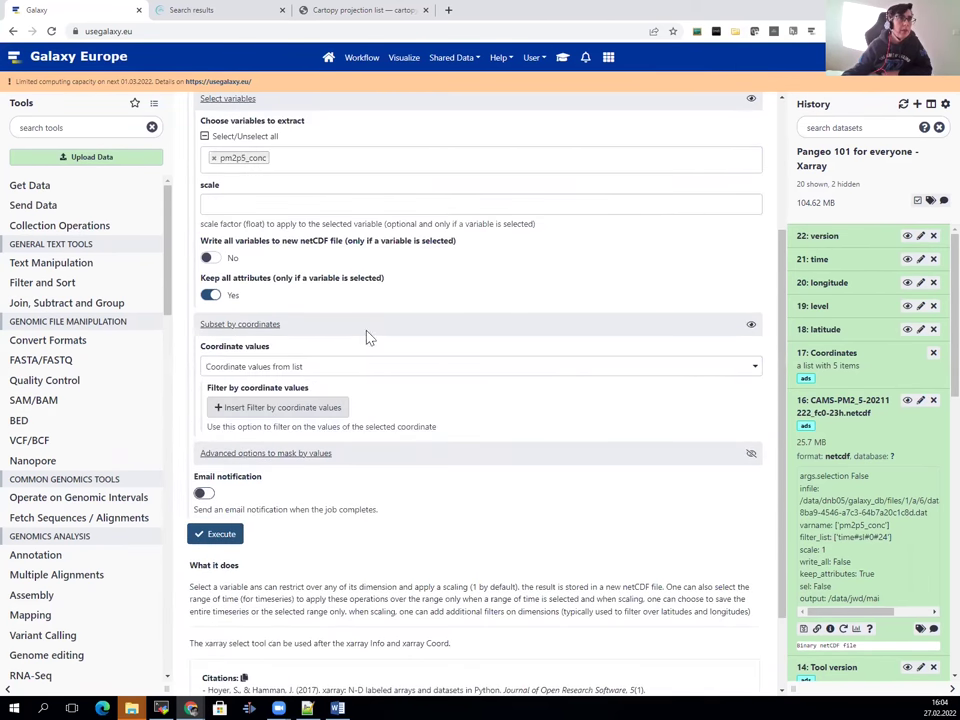
scroll(367, 338, down, 1)
click(371, 267)
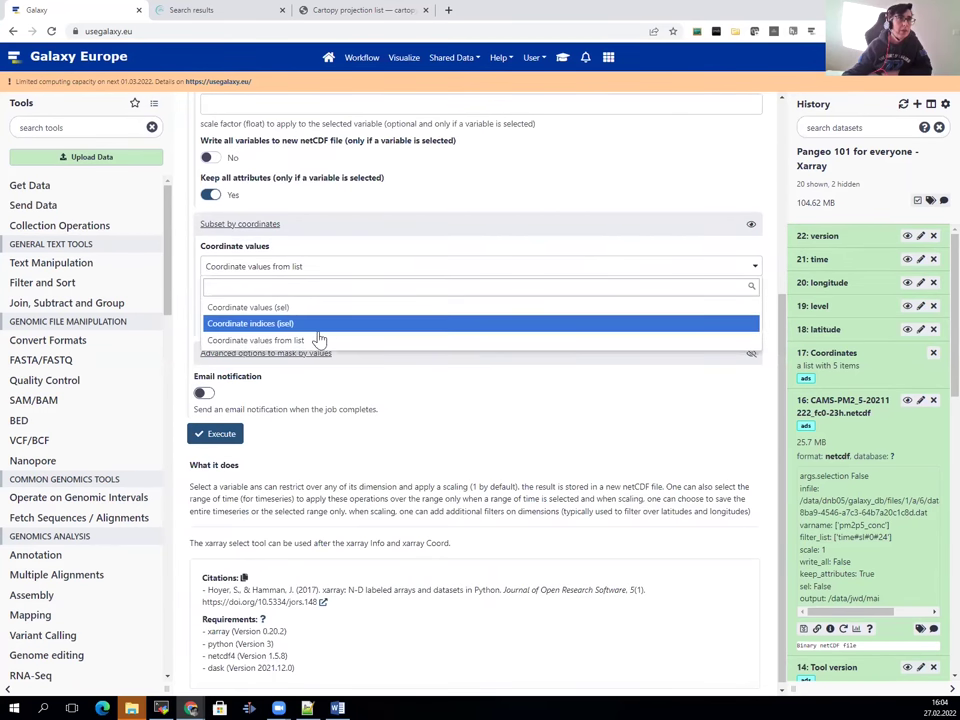
click(311, 340)
click(287, 307)
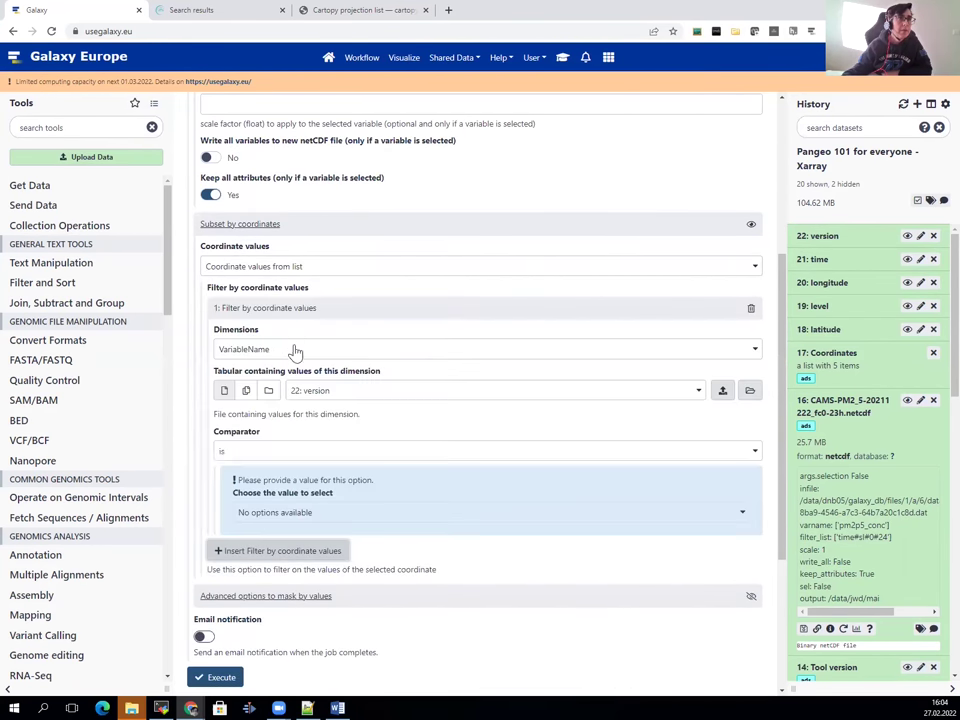
Set the new filter's dimension to time and its tabular values file to 21: time.
click(352, 354)
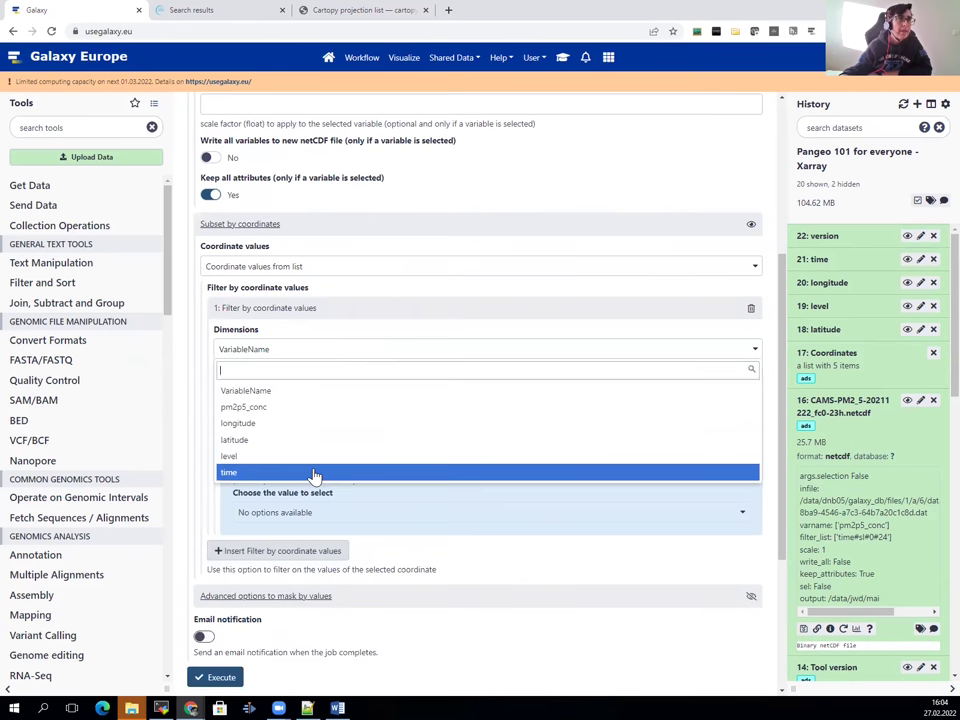
click(313, 474)
click(349, 392)
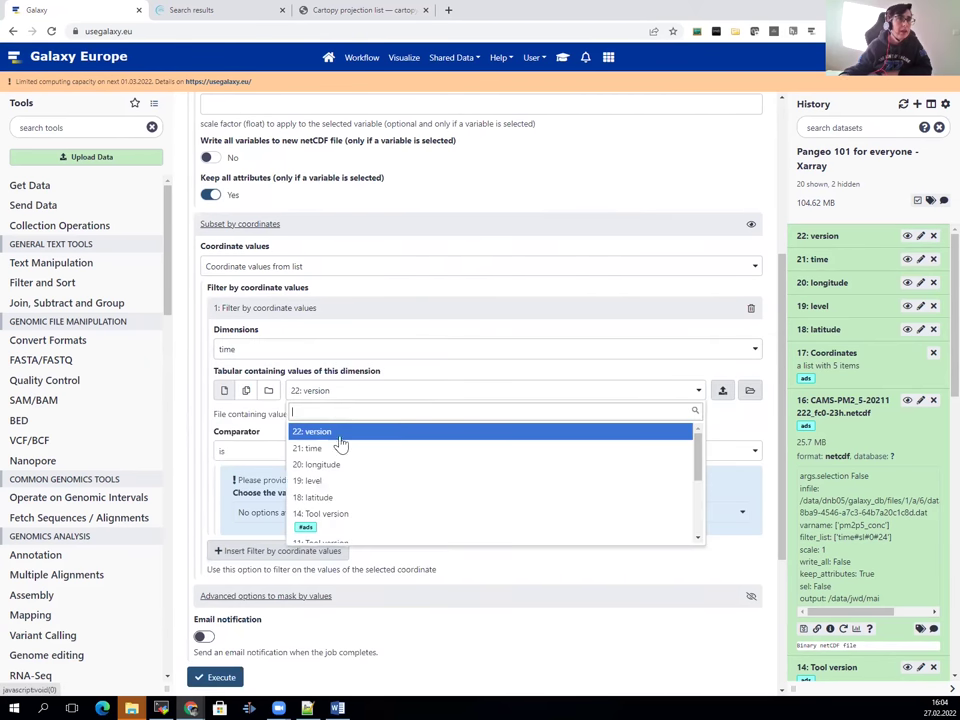
scroll(354, 491, down, 3)
scroll(345, 470, up, 3)
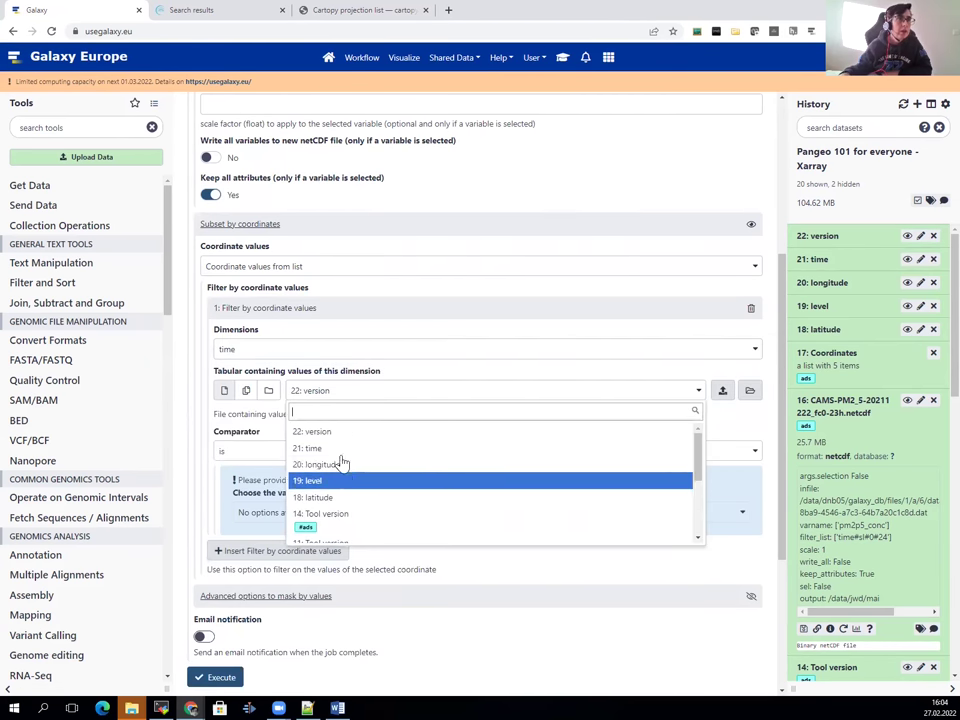
click(339, 450)
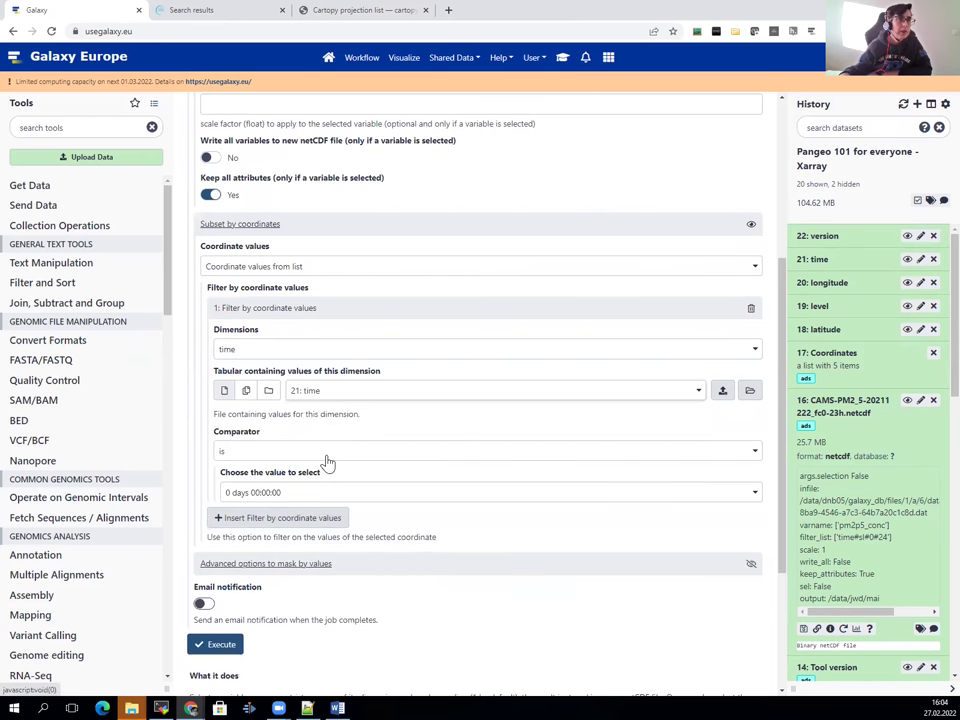
Set the time filter's comparator to slice(threshold1,threshold2).
click(327, 459)
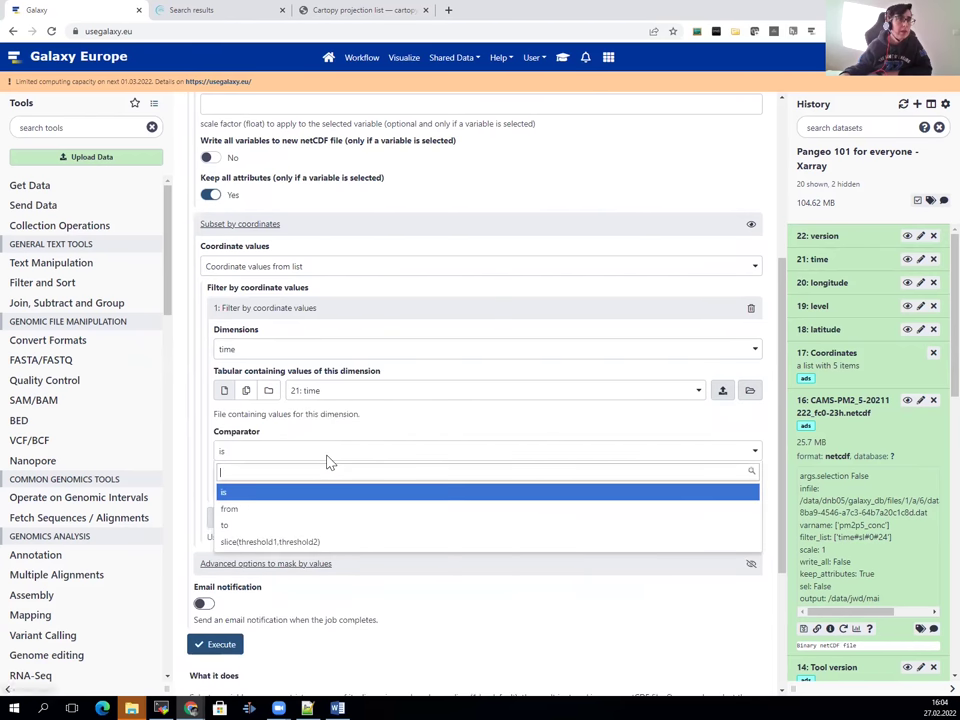
click(322, 544)
scroll(320, 460, down, 1)
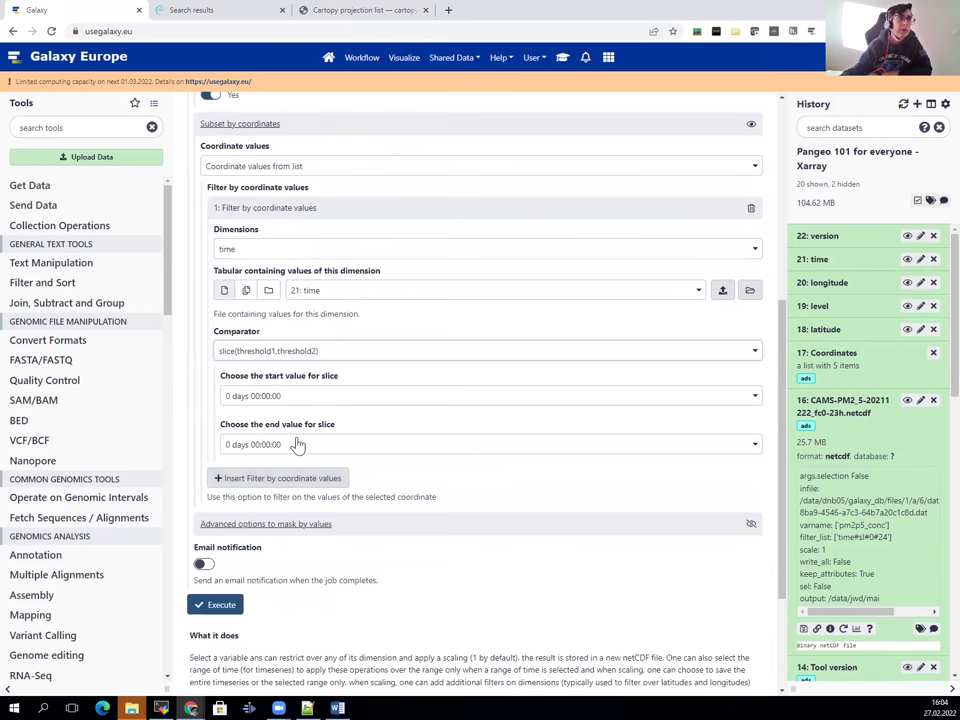
Set the time slice to start at 0 days 10:00:00 and end at 0 days 18:00:00.
click(303, 400)
scroll(283, 520, down, 1)
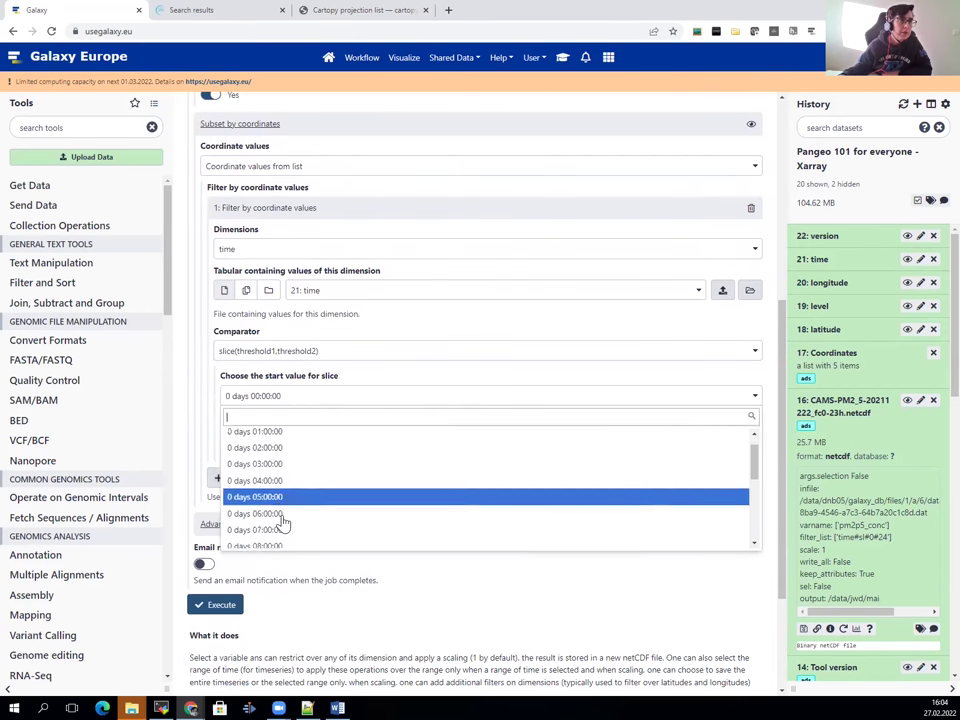
scroll(281, 519, down, 2)
click(280, 517)
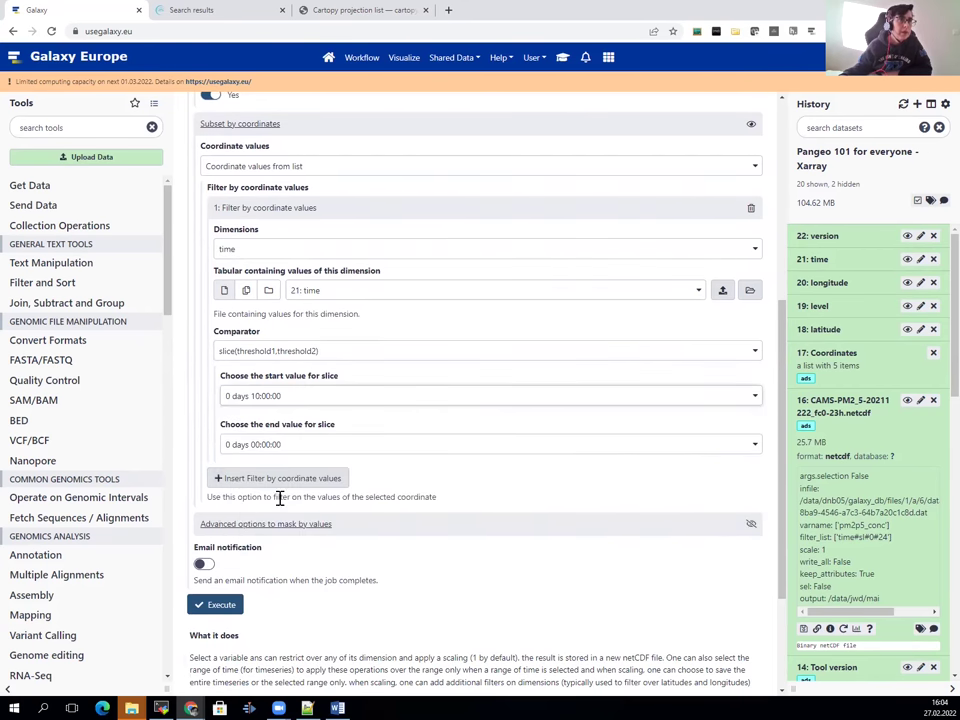
click(306, 445)
scroll(294, 560, down, 4)
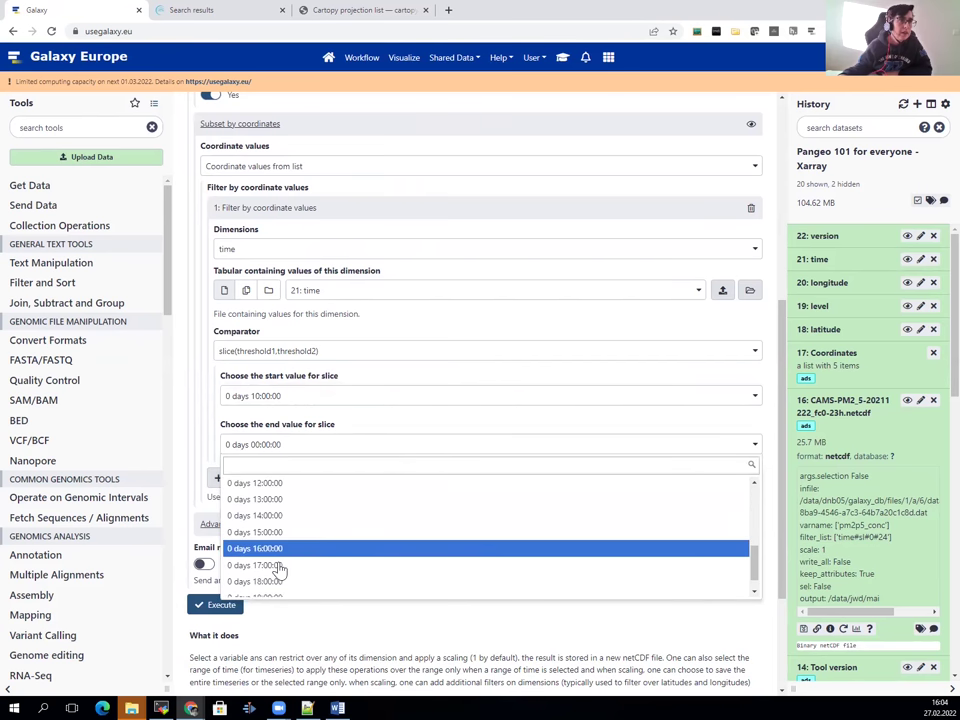
click(274, 578)
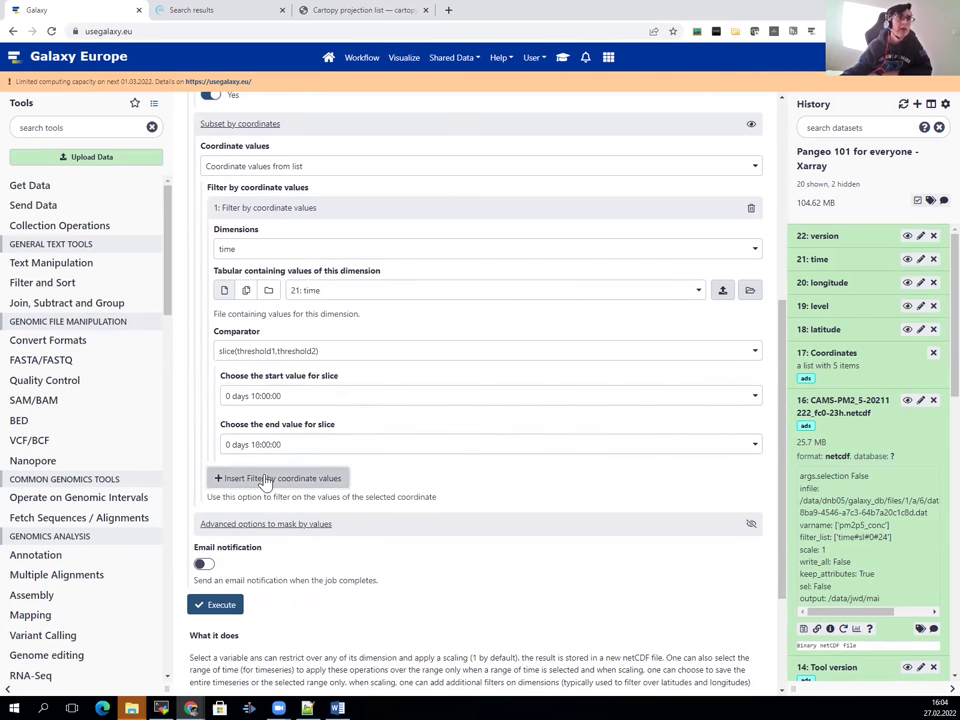
Insert a second coordinate filter with dimension latitude and tabular values file 18: latitude.
click(266, 481)
scroll(310, 479, down, 2)
click(298, 421)
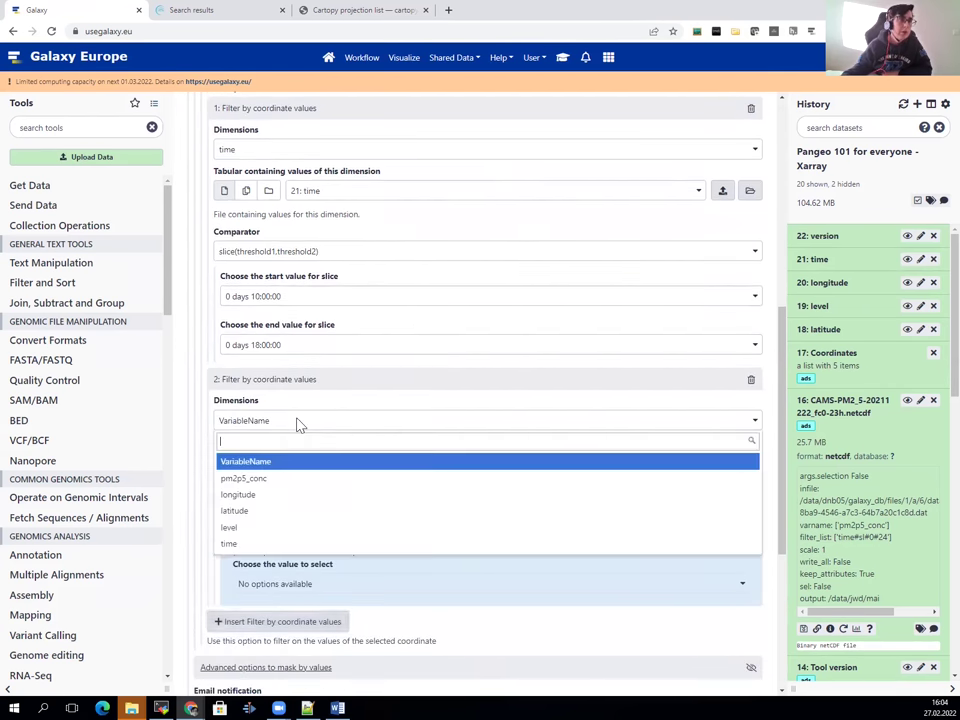
click(276, 511)
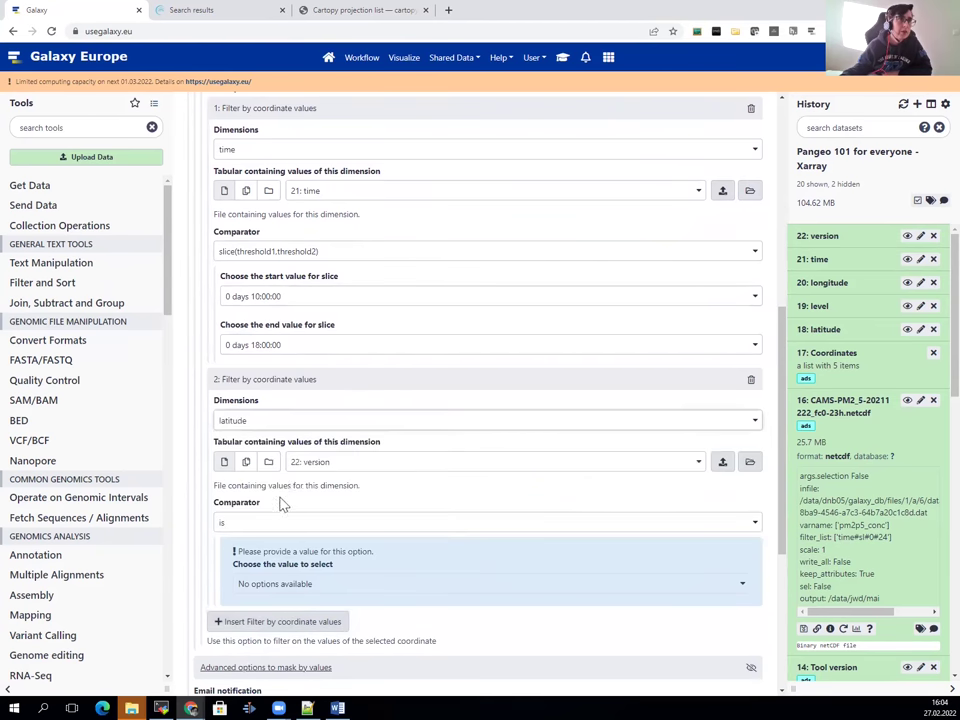
scroll(320, 480, down, 2)
click(368, 364)
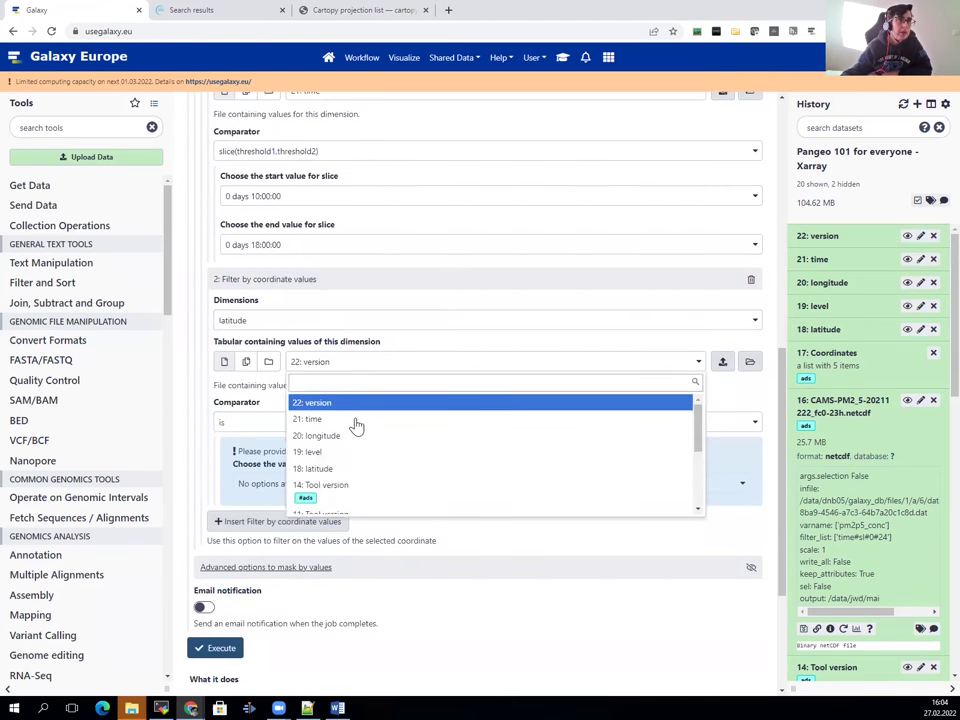
click(341, 468)
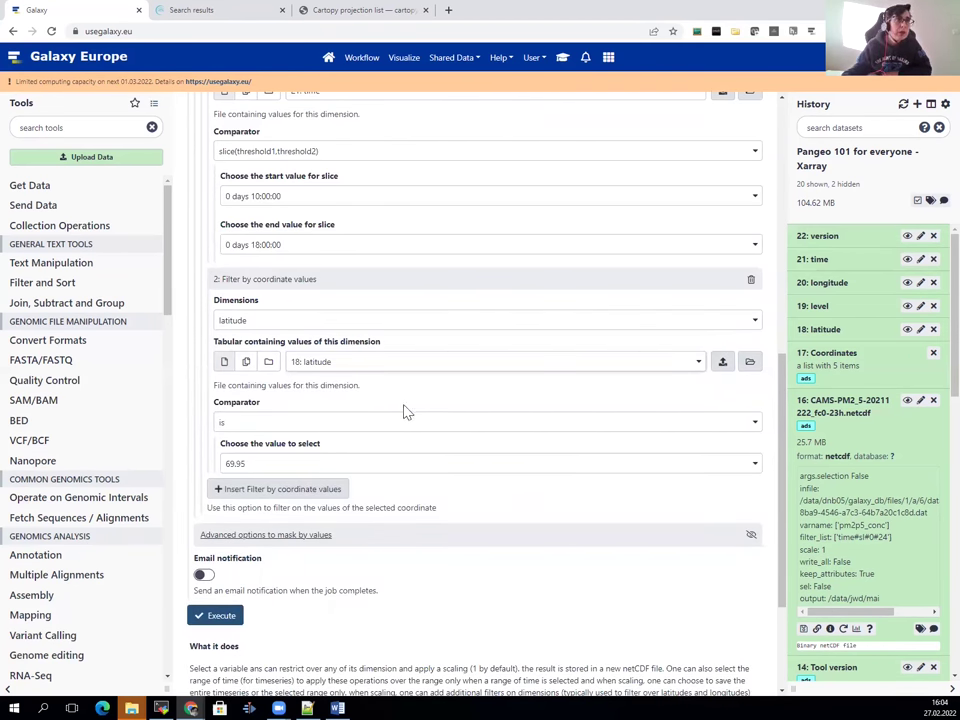
Set the latitude filter's comparator to slice(threshold1,threshold2).
click(368, 423)
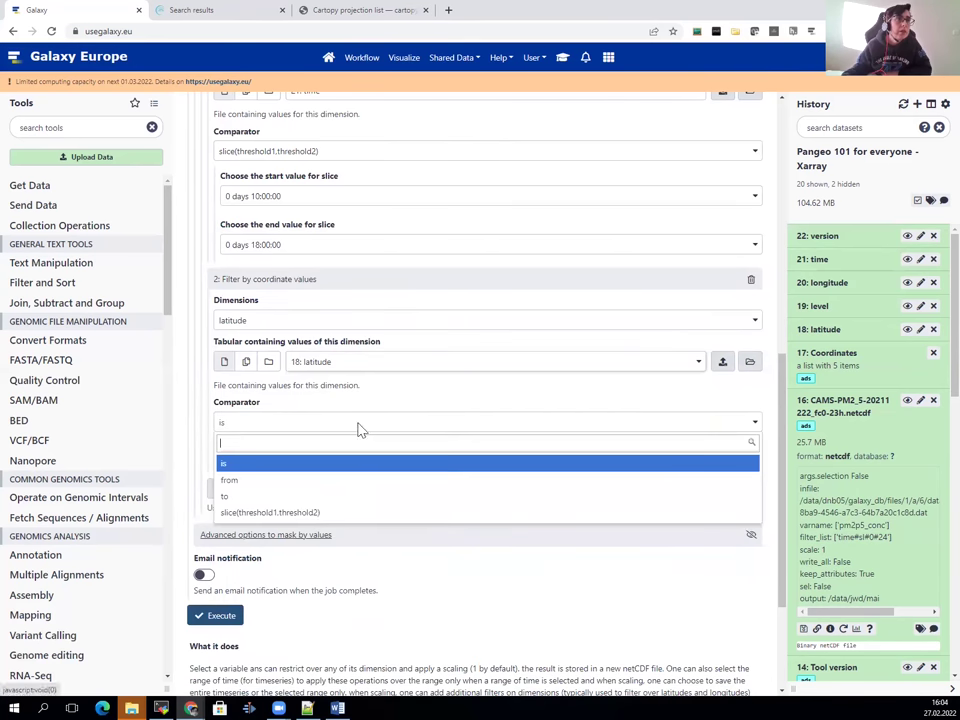
click(322, 513)
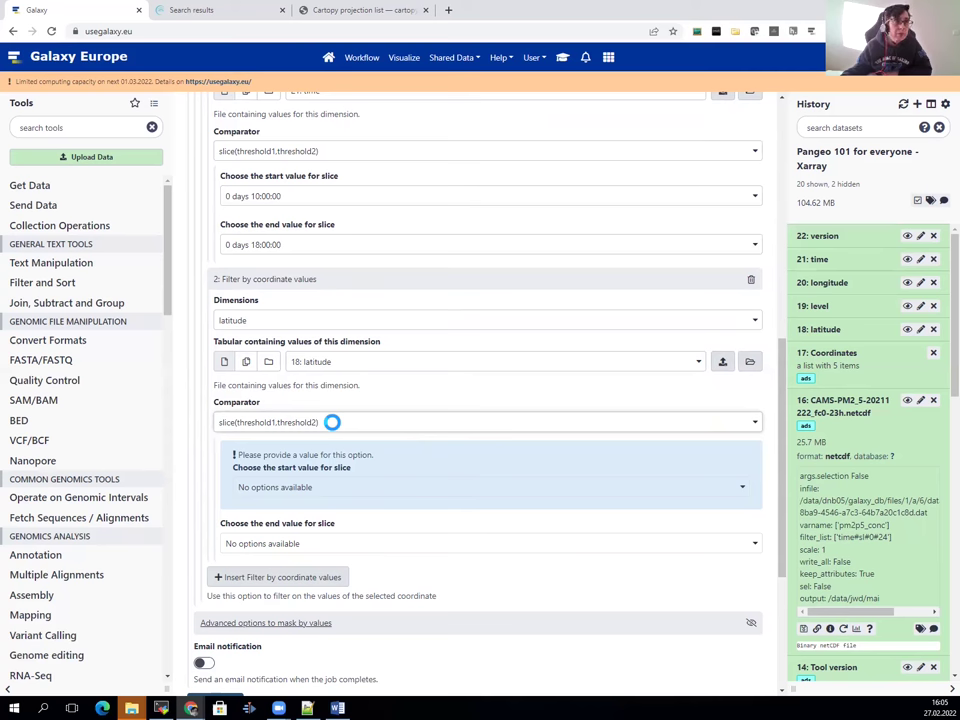
scroll(332, 422, down, 2)
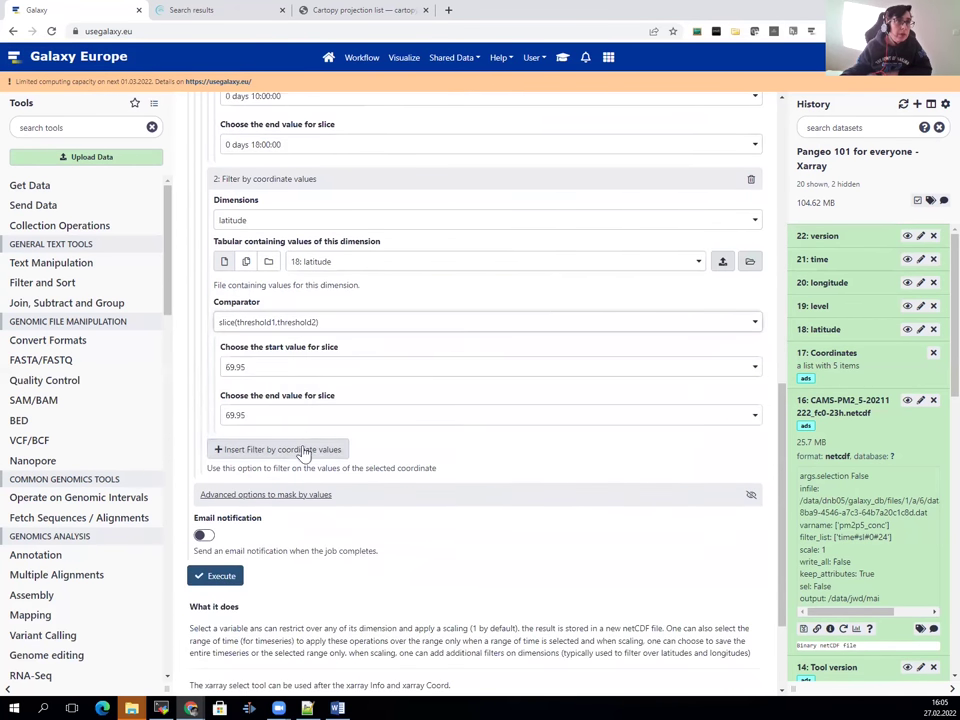
Set the latitude slice to start at 43.05 and end at 40.05.
click(279, 373)
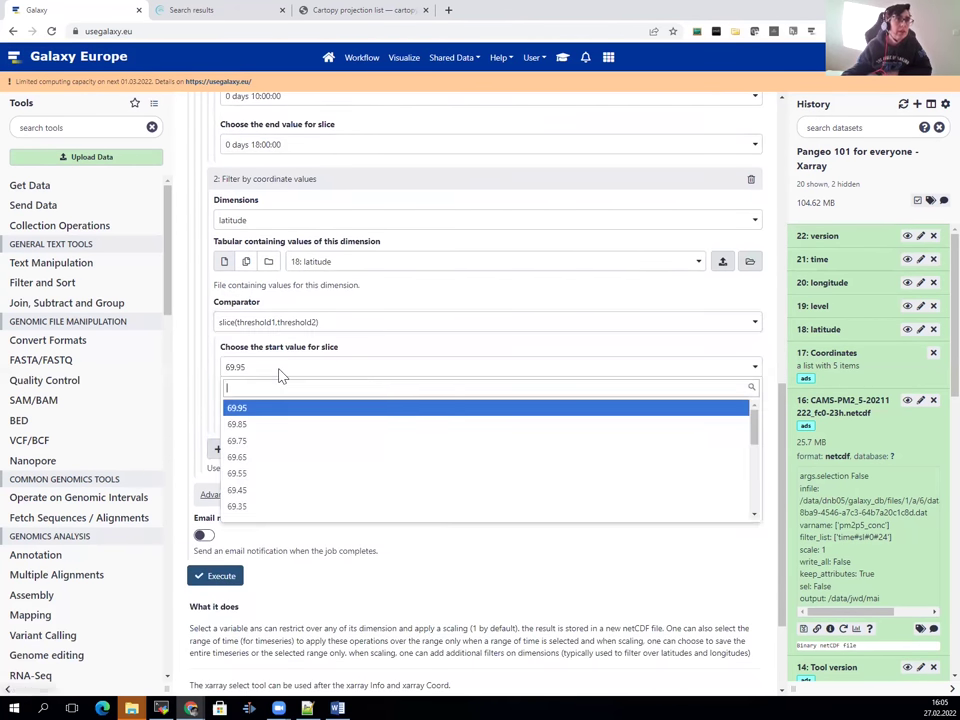
scroll(290, 482, down, 3)
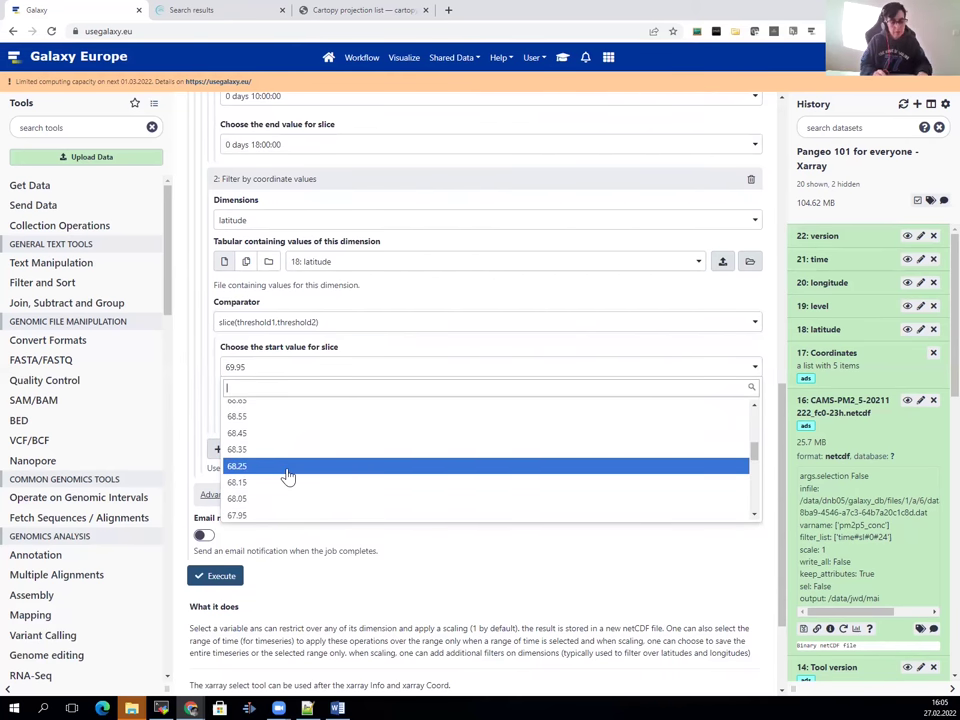
text(43)
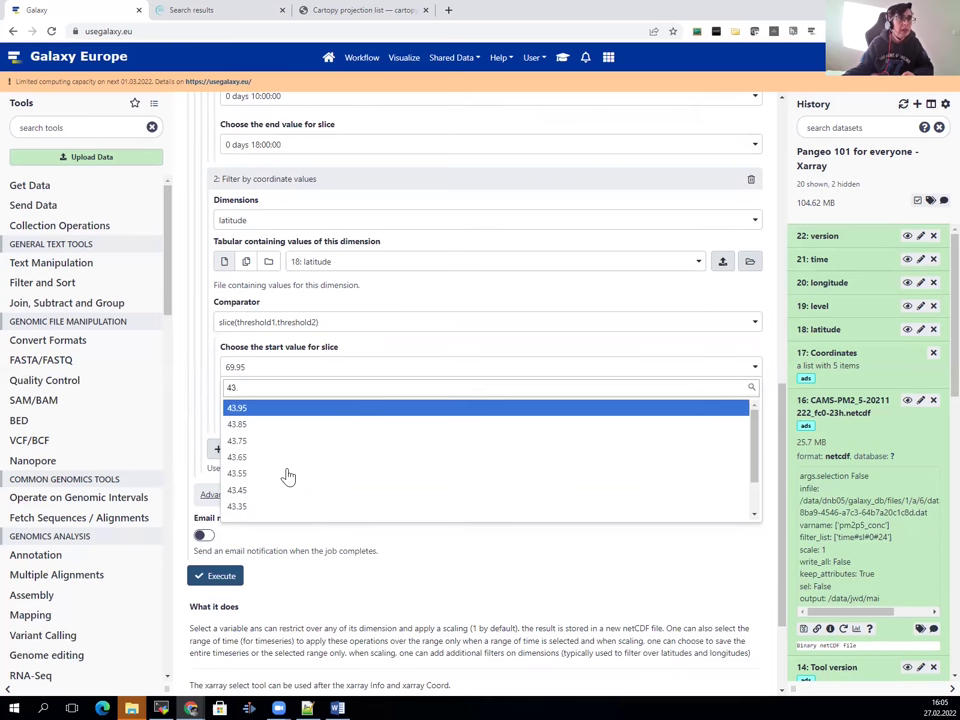
text(.0)
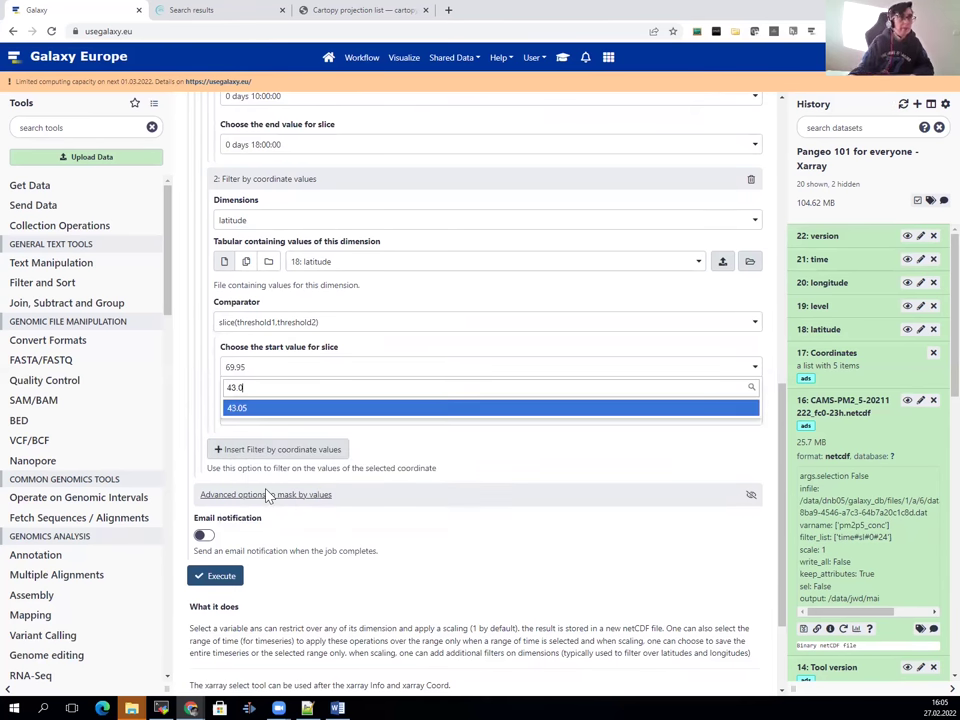
click(266, 409)
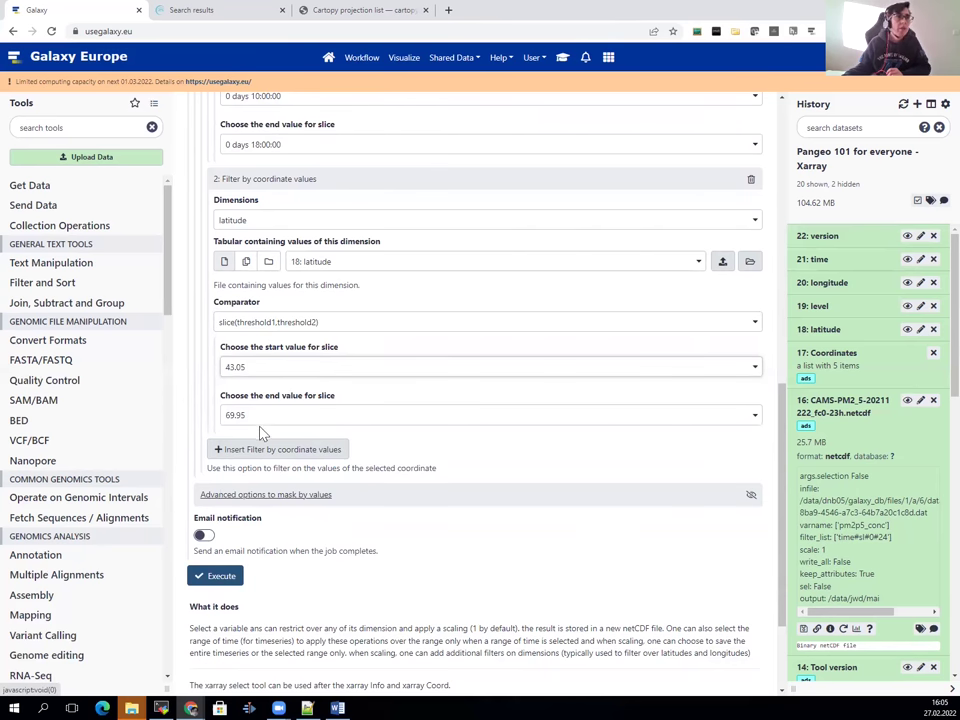
click(261, 423)
text(40)
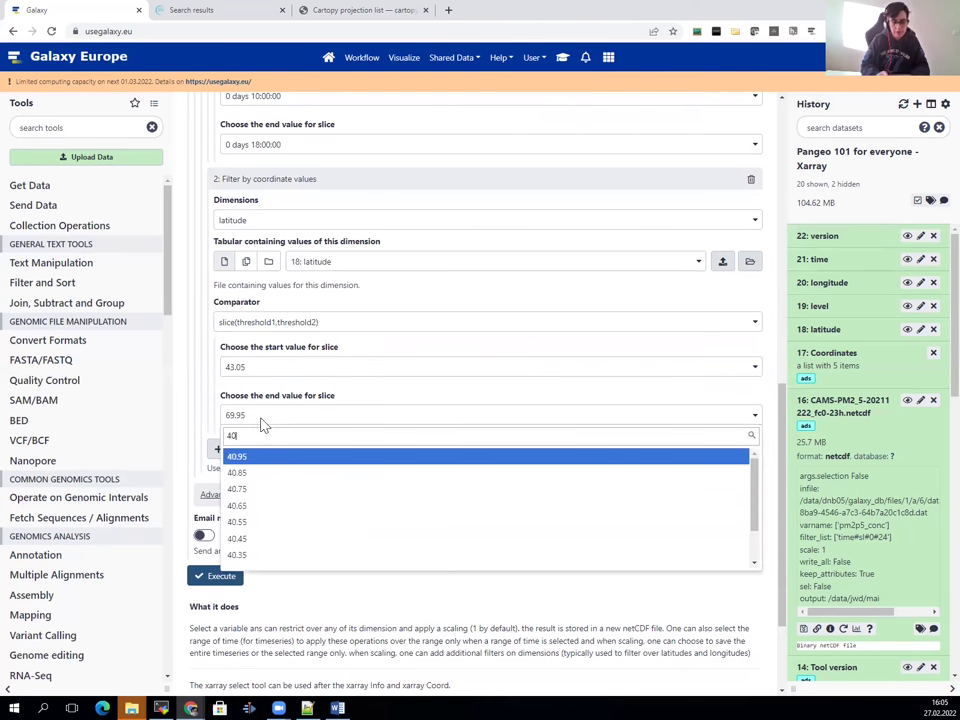
text(.05)
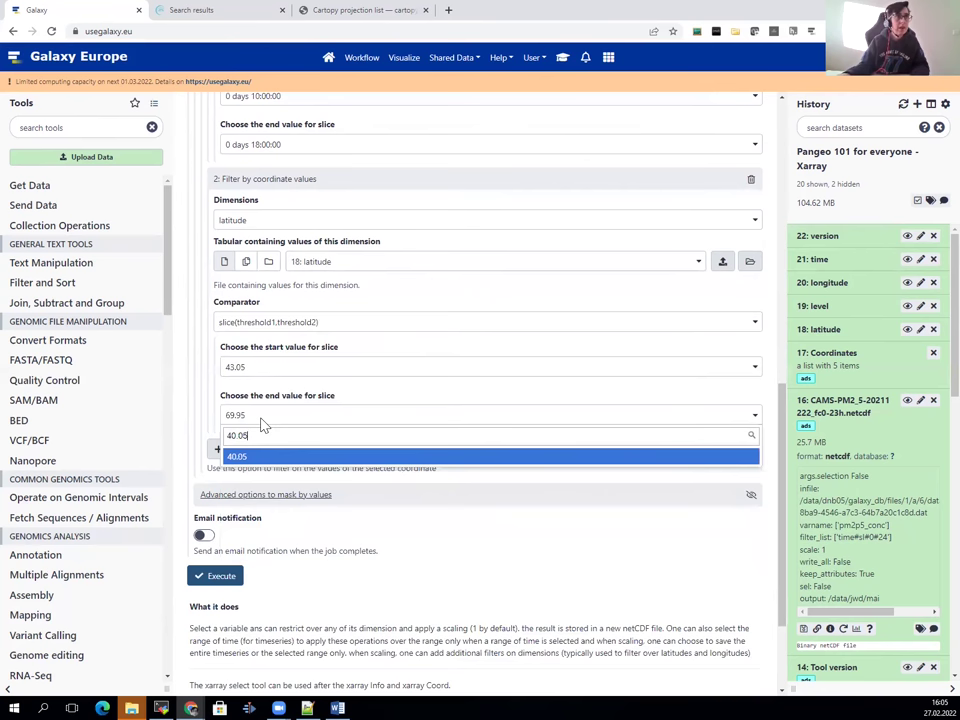
click(253, 456)
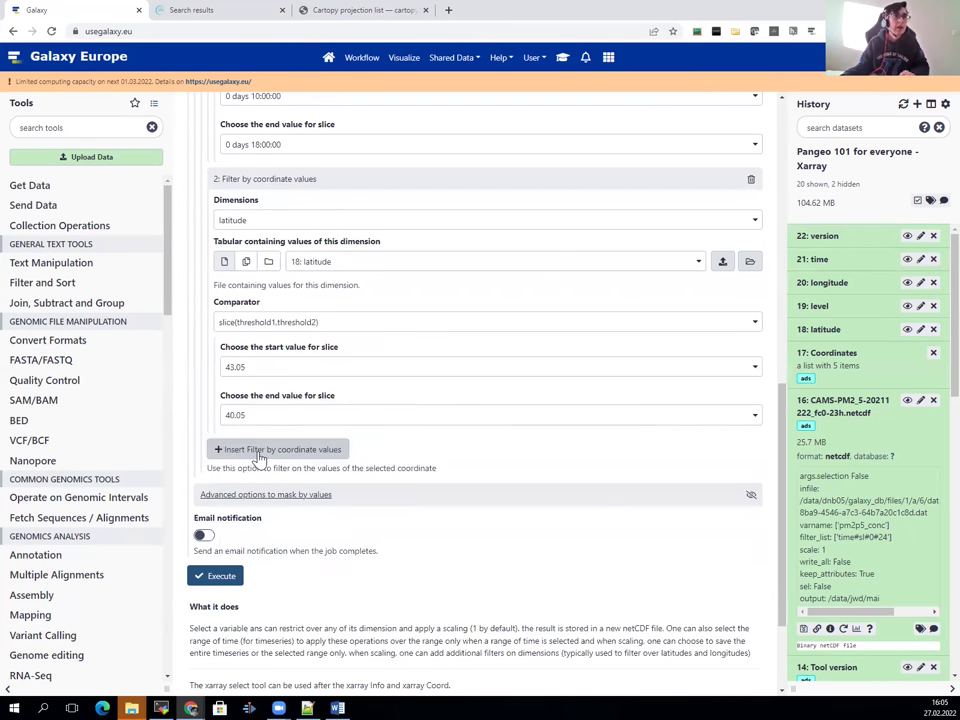
Insert a third coordinate filter with dimension longitude and tabular values file 20: longitude.
click(258, 456)
scroll(262, 452, down, 2)
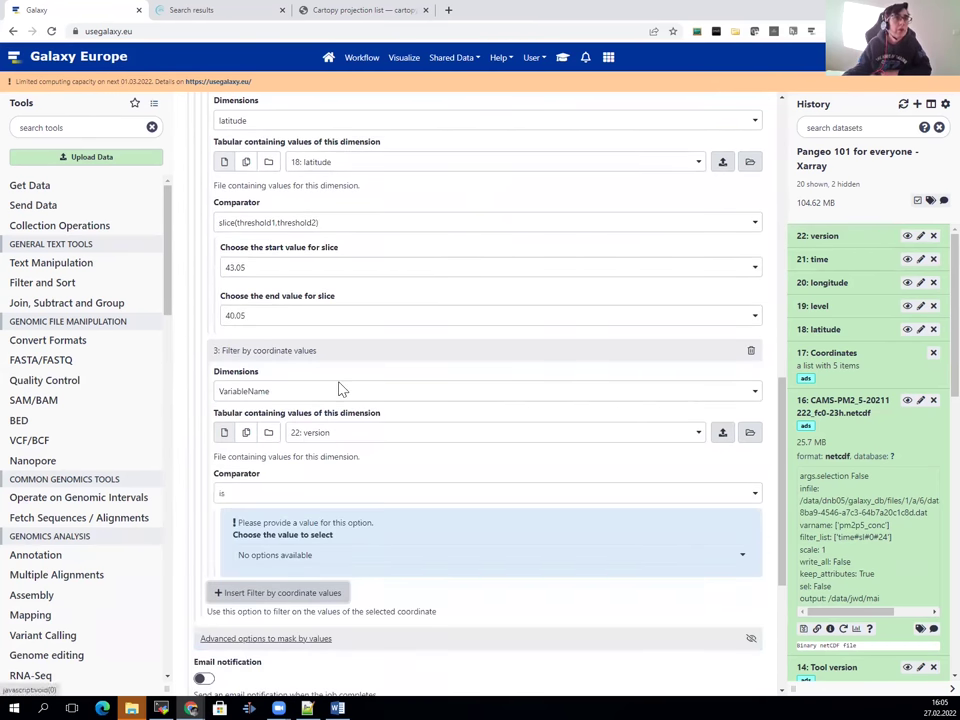
click(340, 388)
click(262, 472)
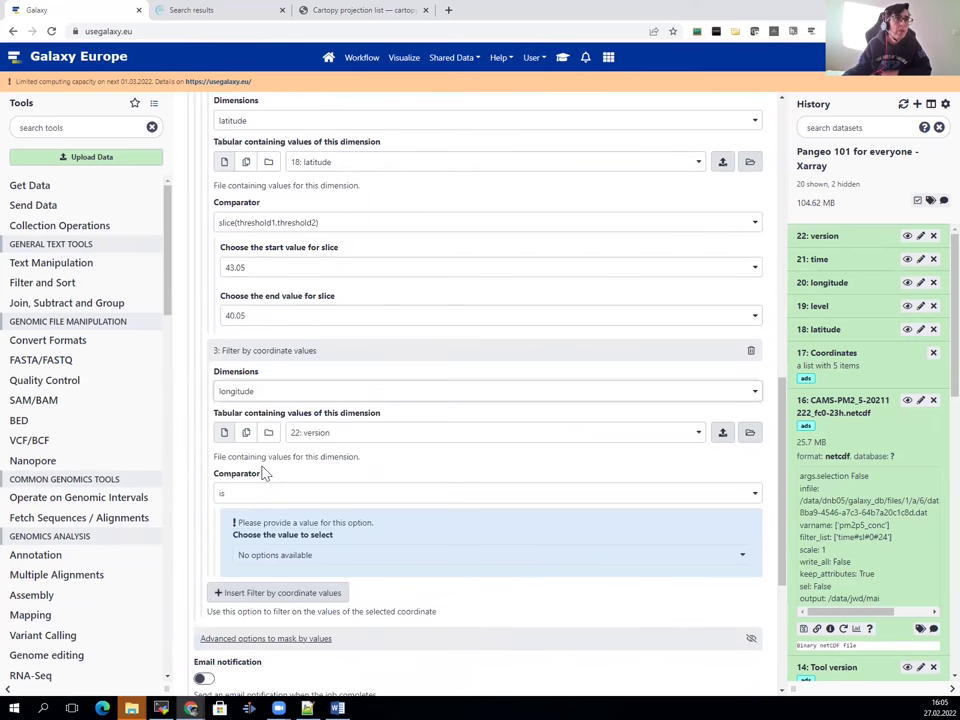
click(352, 433)
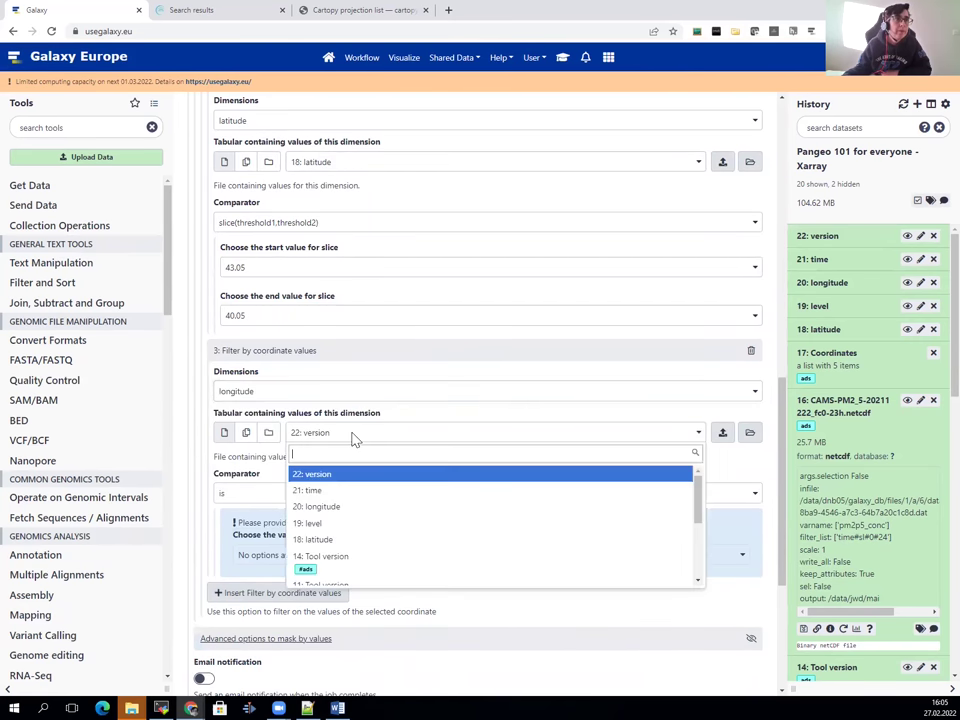
click(334, 508)
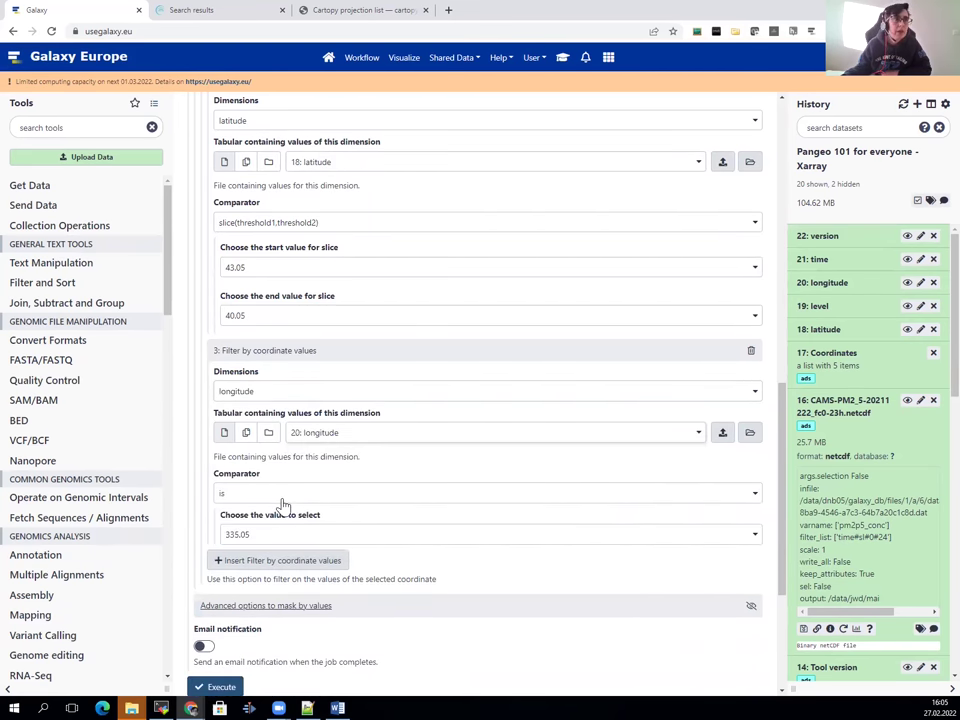
Set the longitude filter's comparator to slice(threshold1,threshold2) with start value 11.05 and end value 15.05.
click(283, 497)
click(296, 582)
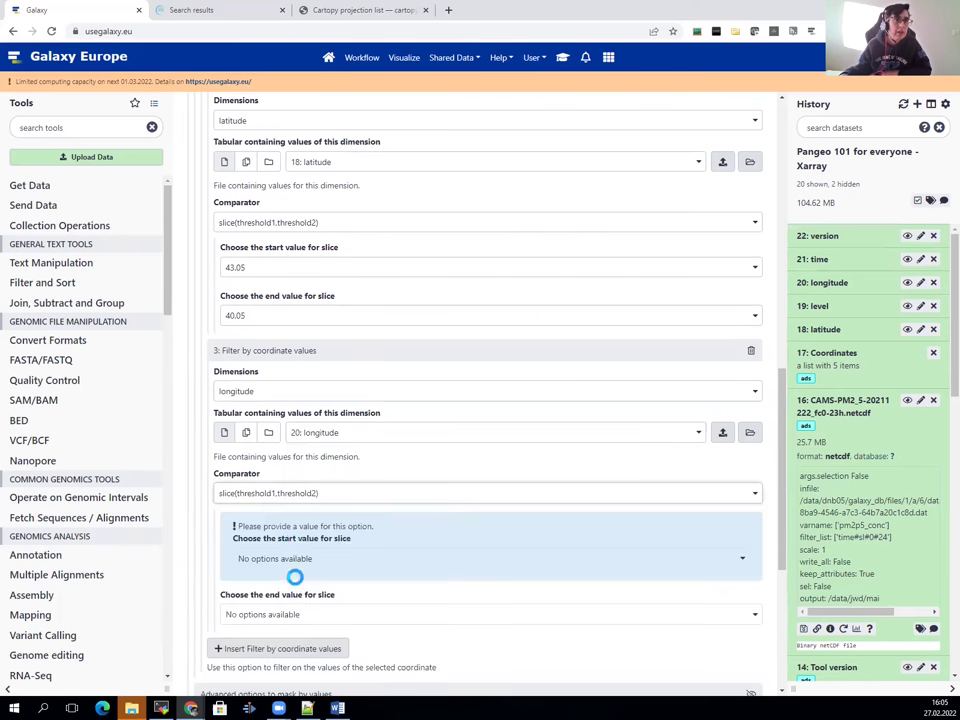
click(293, 540)
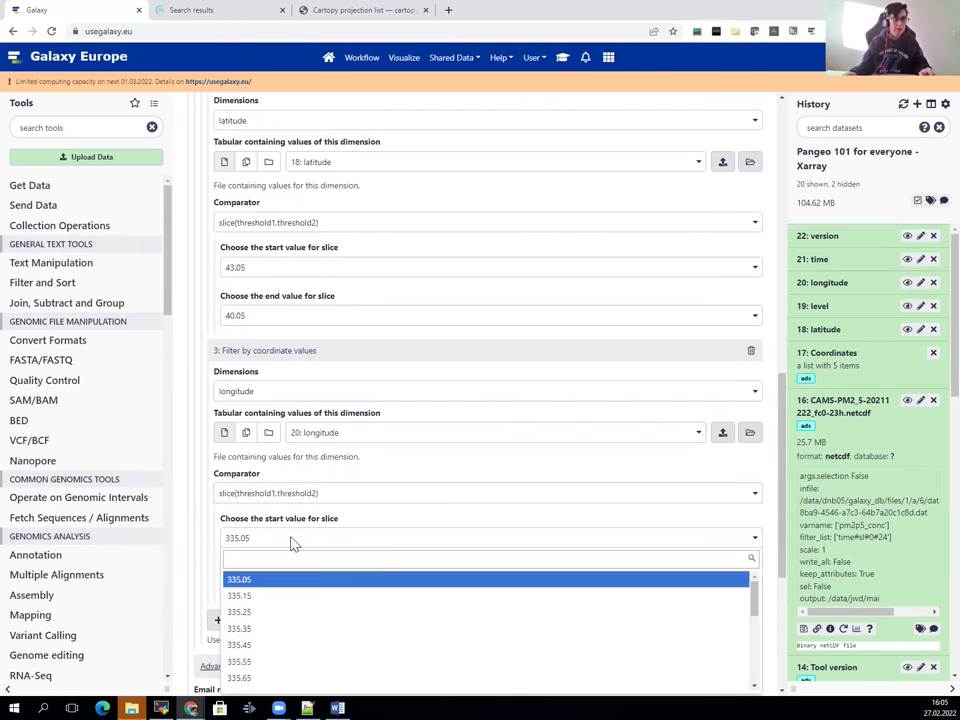
text(11.05)
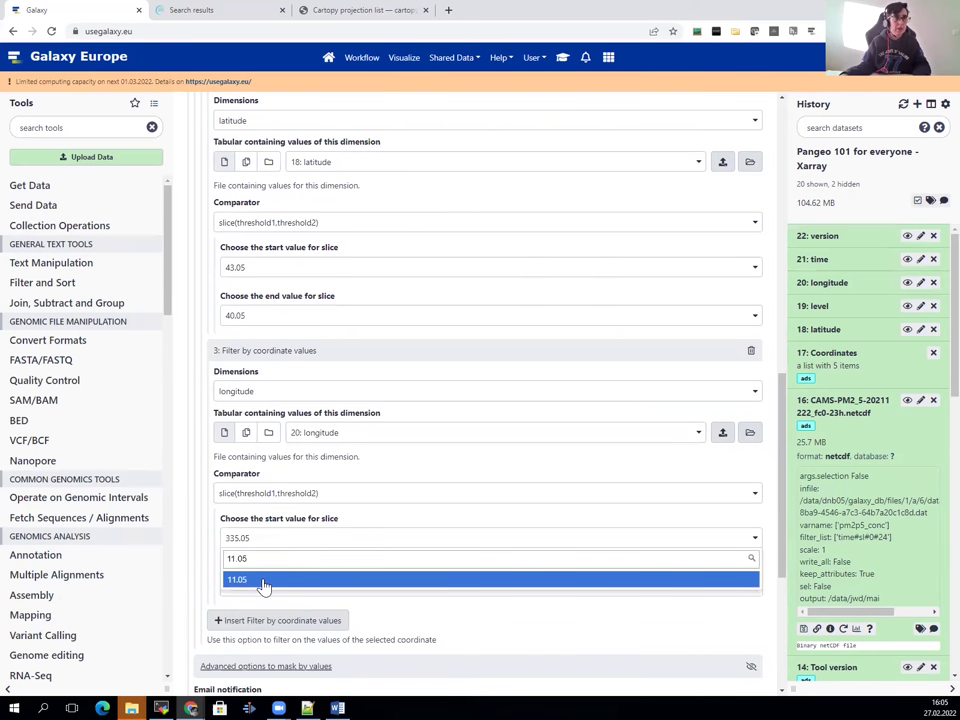
click(264, 580)
click(263, 588)
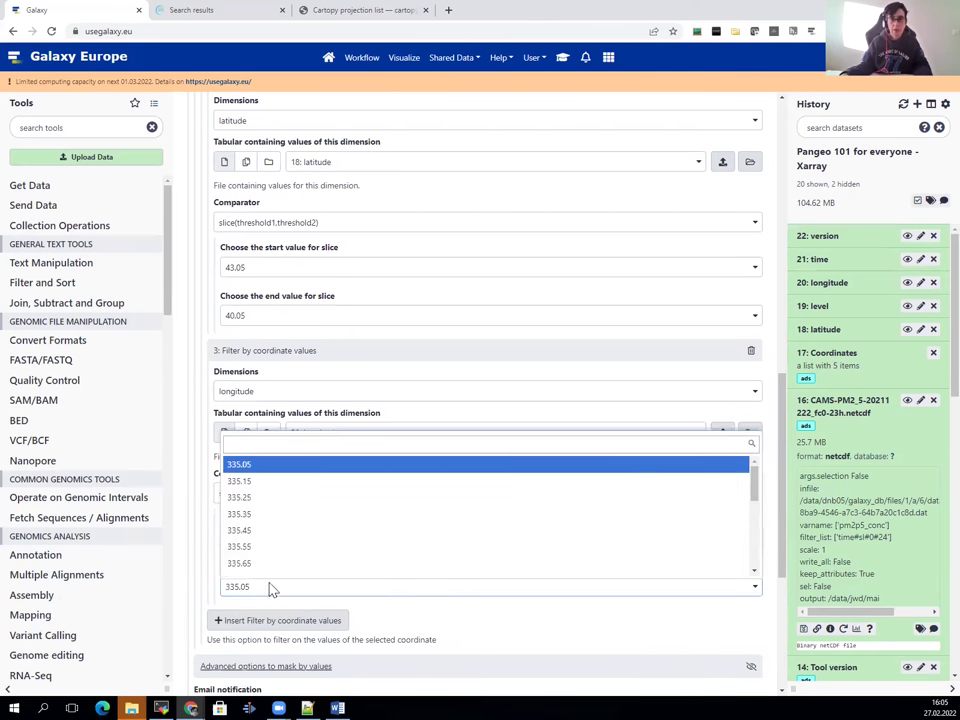
text(15.05)
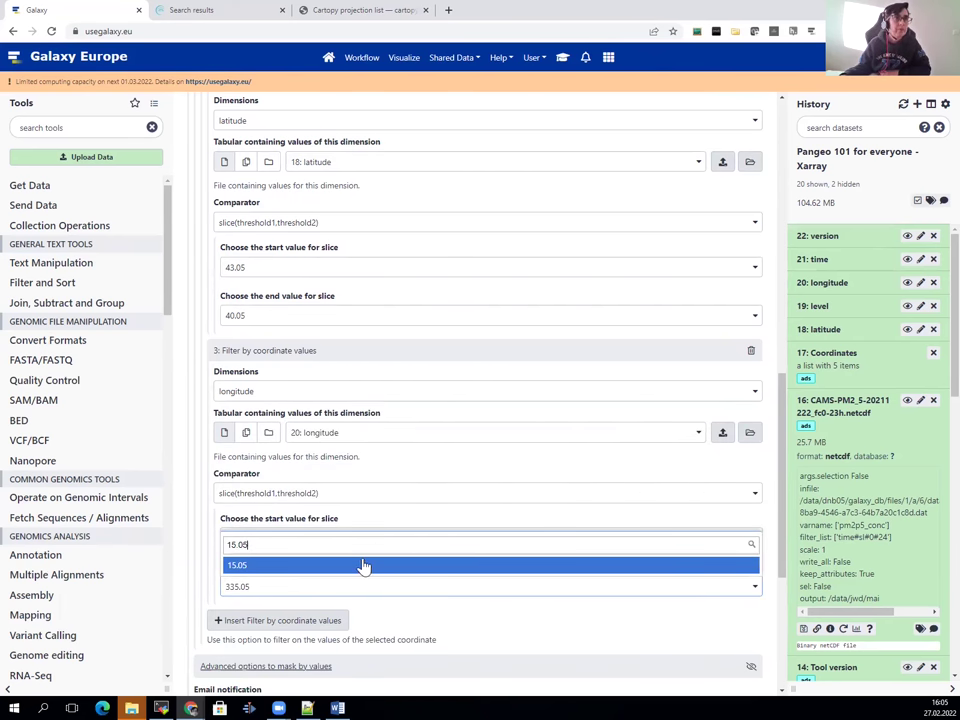
click(364, 566)
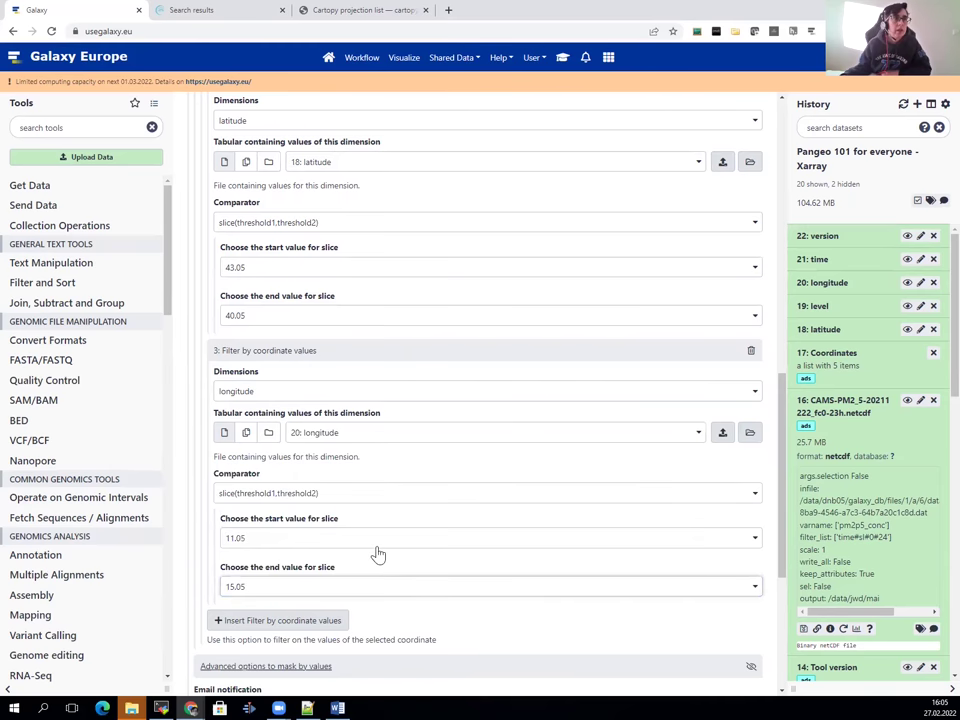
Execute the NetCDF xarray operations job with the time, latitude and longitude filters.
scroll(376, 552, down, 2)
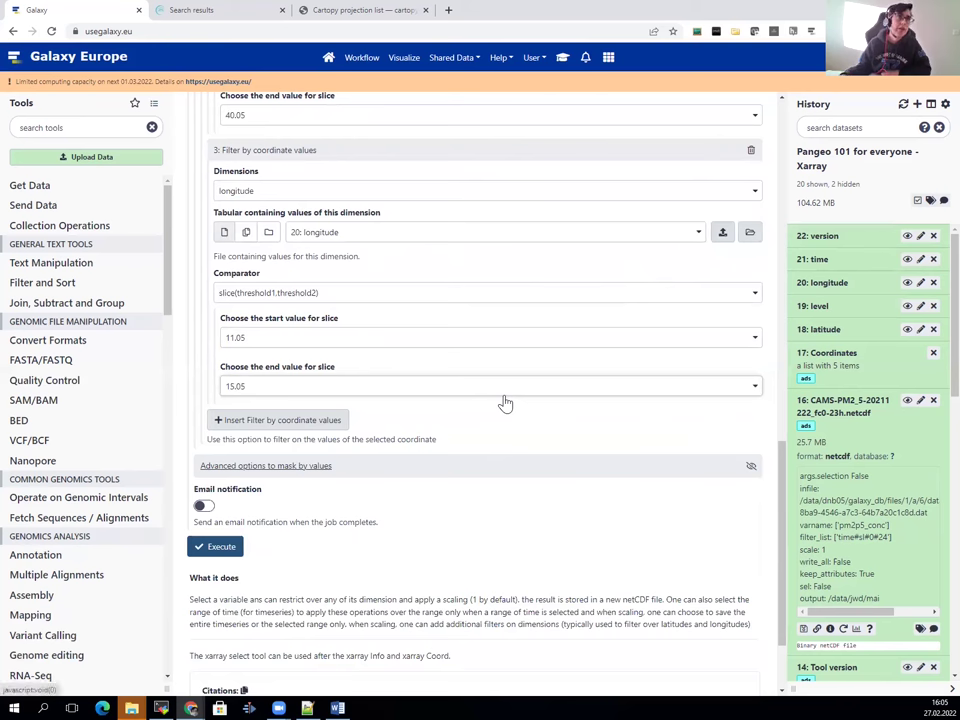
click(215, 550)
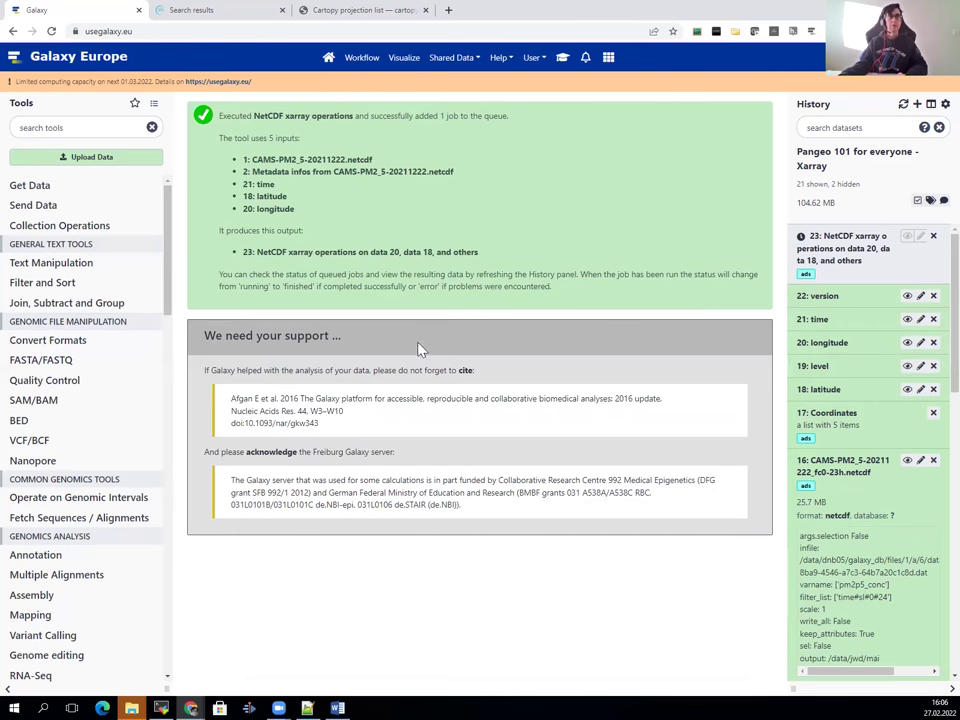
Reopen the training tutorial and go to the PM2.5 over Italy region question.
click(559, 70)
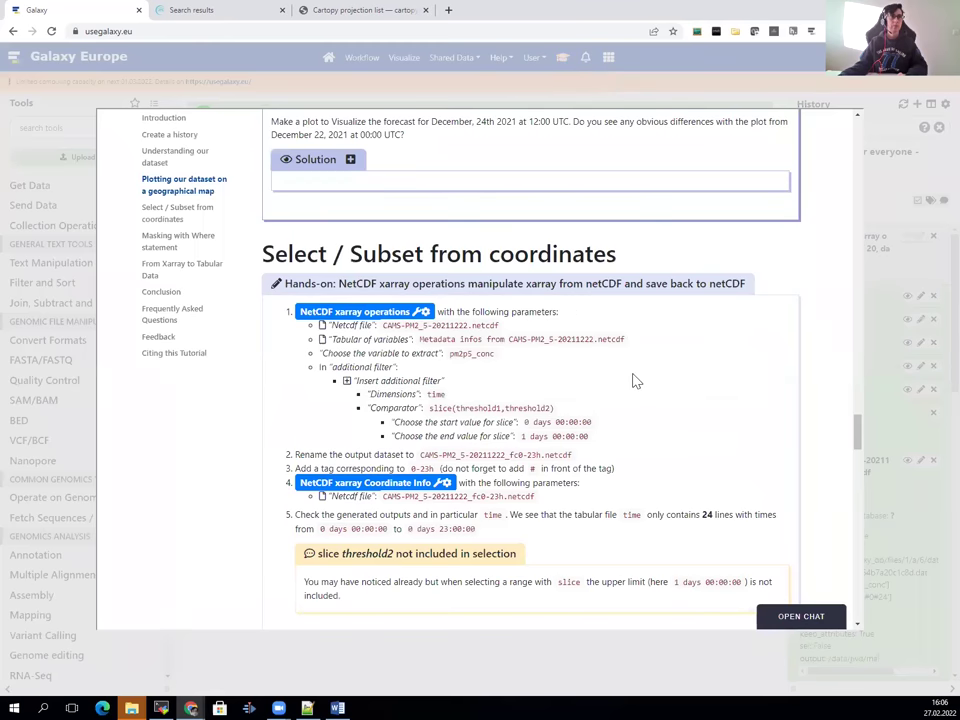
scroll(632, 380, down, 5)
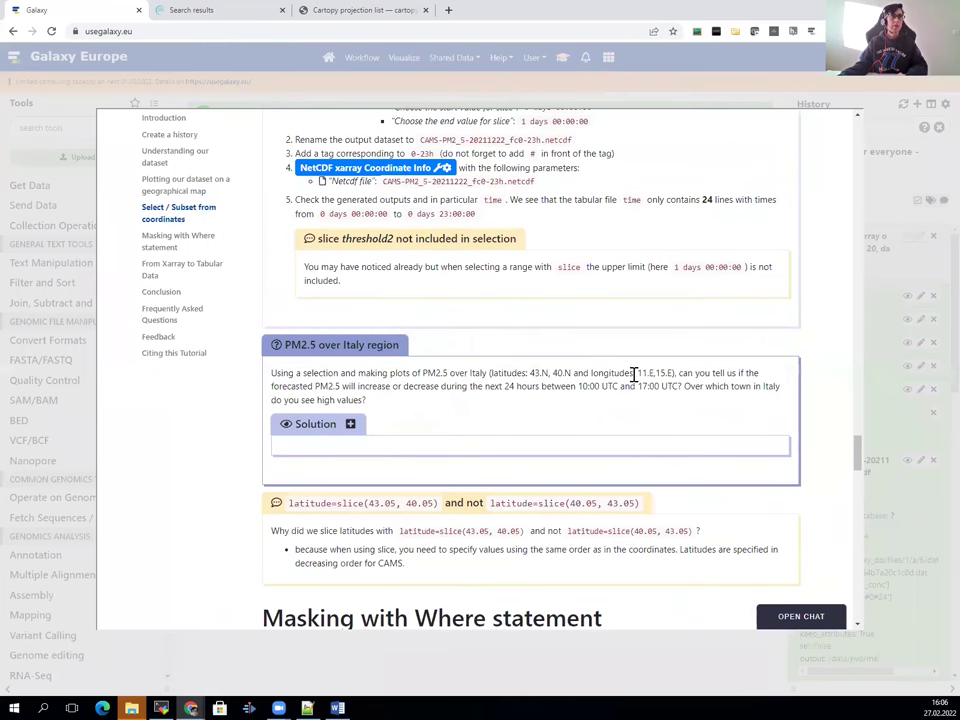
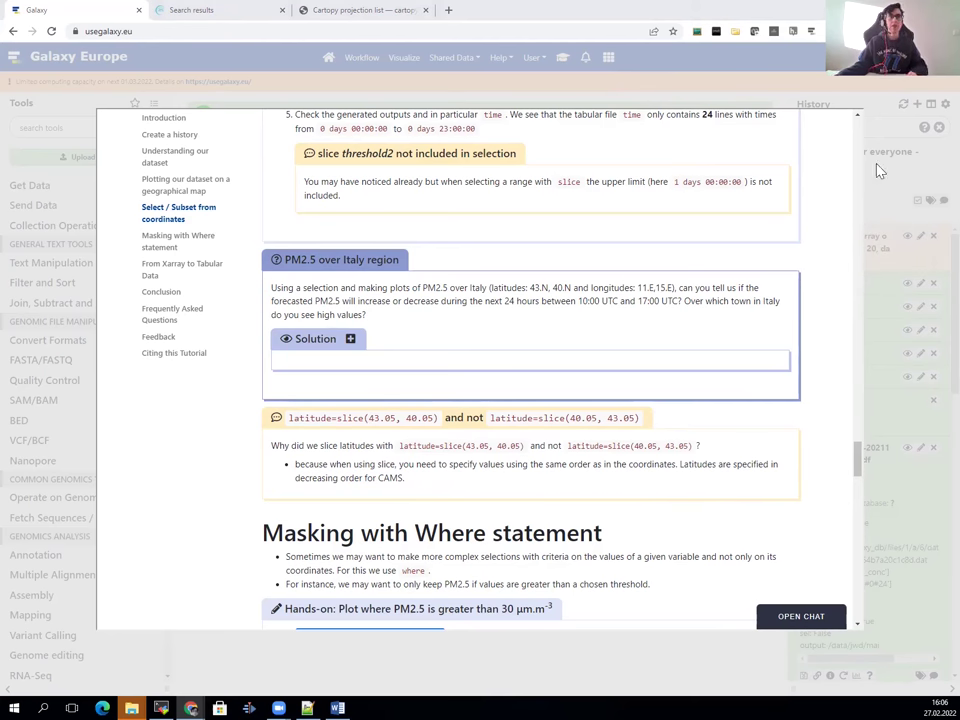
Close the tutorial and change the name of output dataset 23 in its attributes to CAMS-PM2_5-20211222_fc10-17h_Italy.netcdf.
click(866, 195)
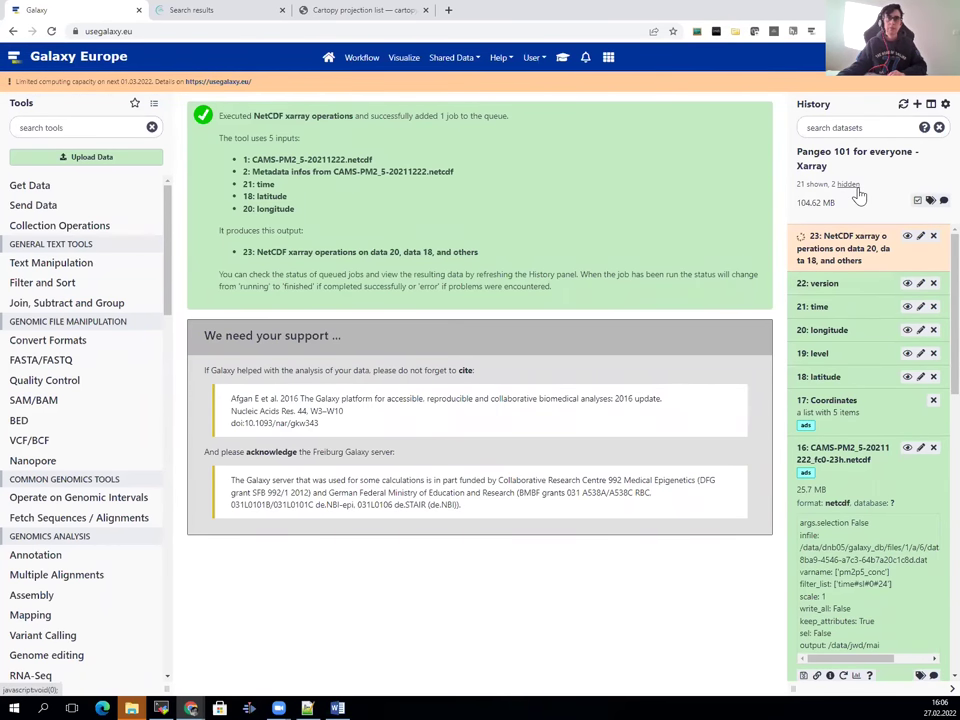
click(857, 249)
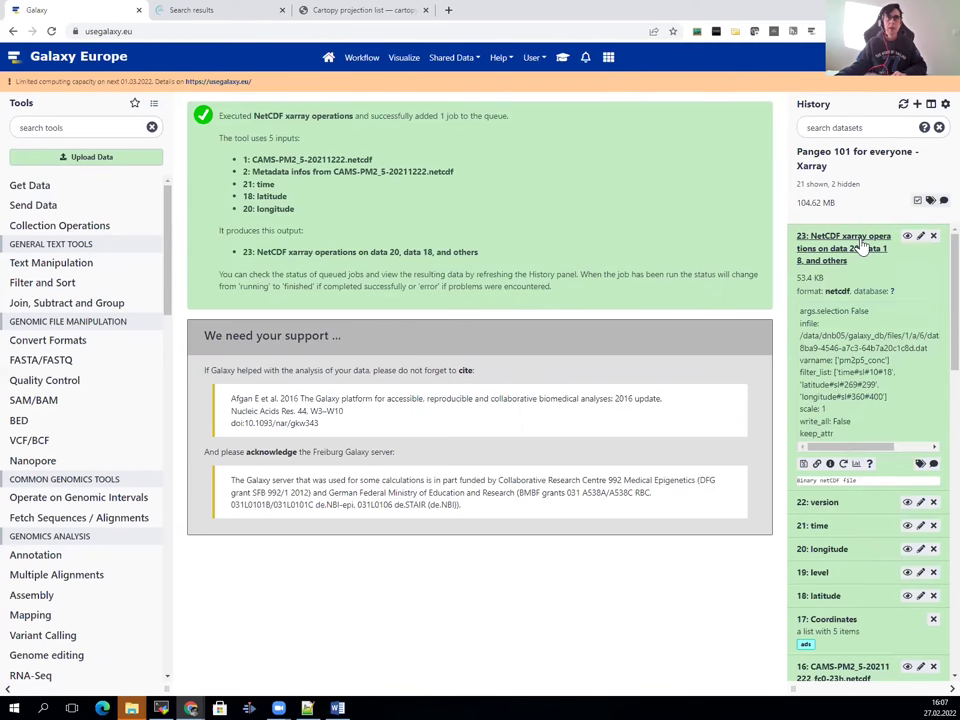
click(920, 236)
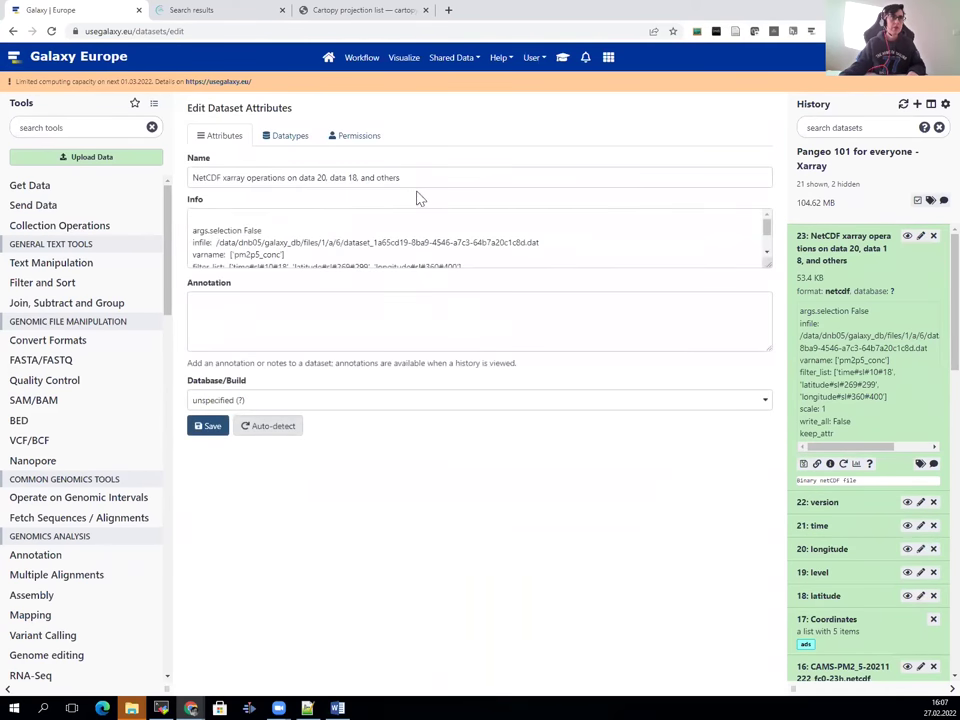
drag(426, 177, 137, 163)
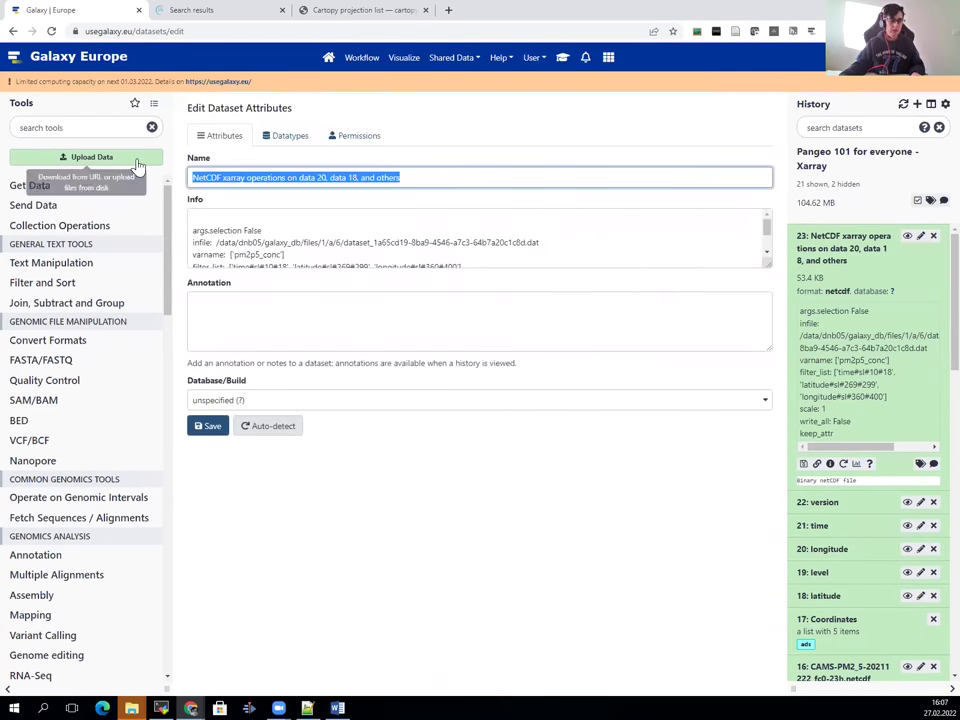
text(CAMS-PM2_5-20211222_fc10-17_Italy.netcdf)
click(314, 178)
text(h)
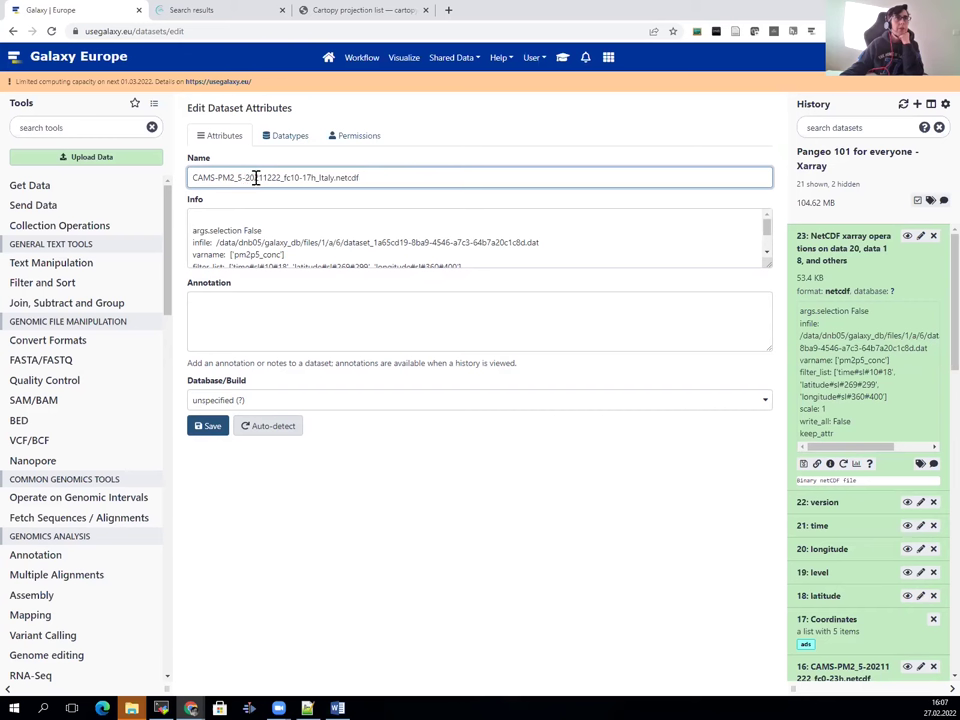
drag(280, 177, 272, 177)
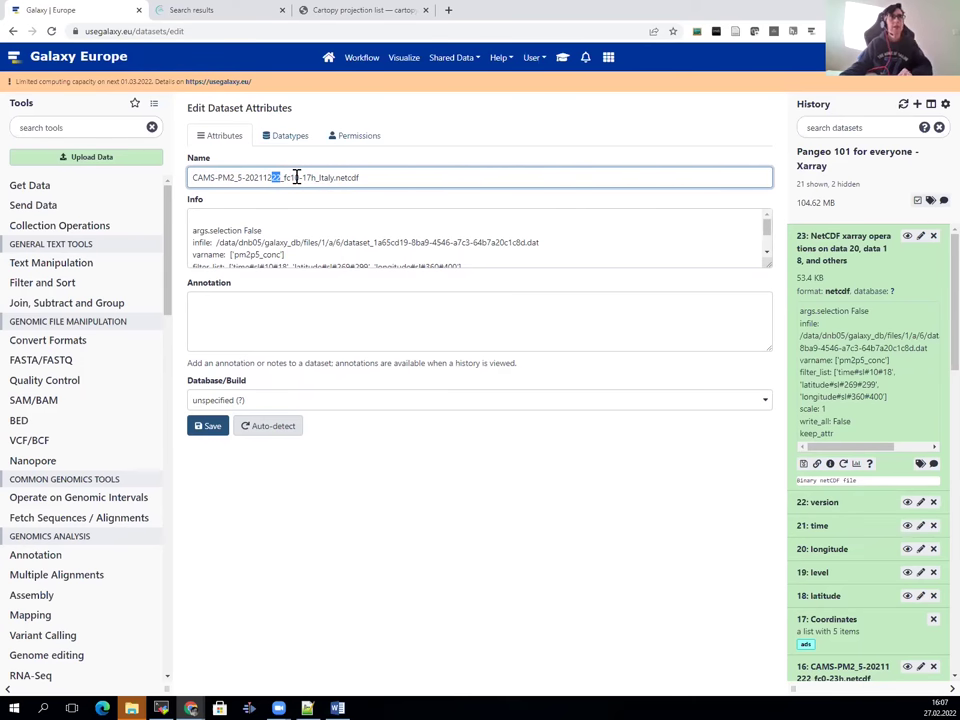
click(487, 217)
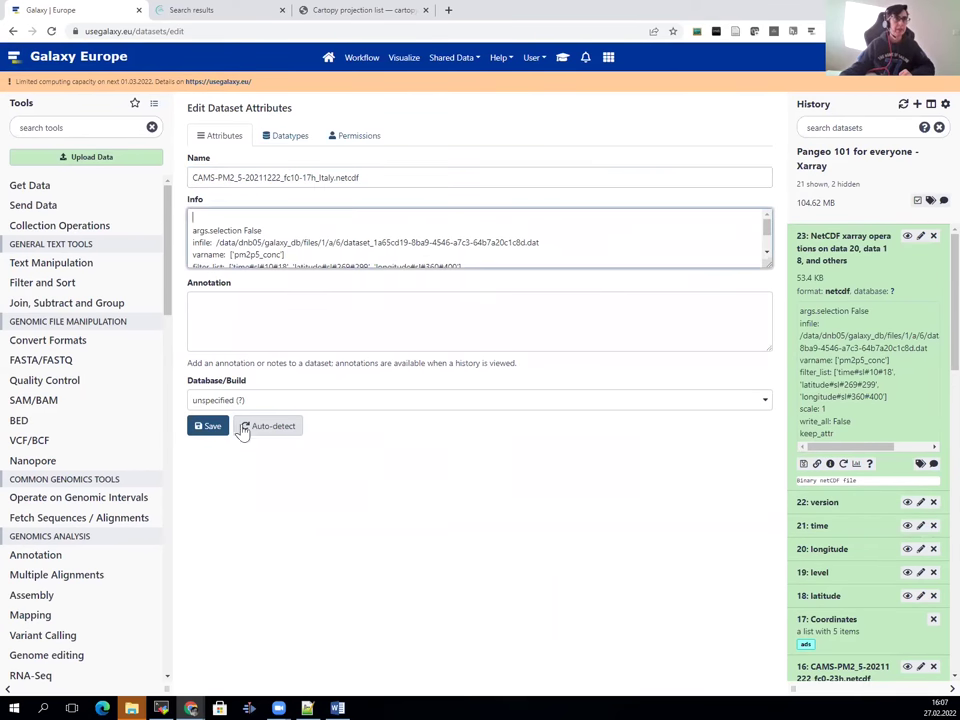
Save the dataset's attributes with the name CAMS-PM2_5-20211222_fc10-17h_Italy.netcdf.
click(207, 428)
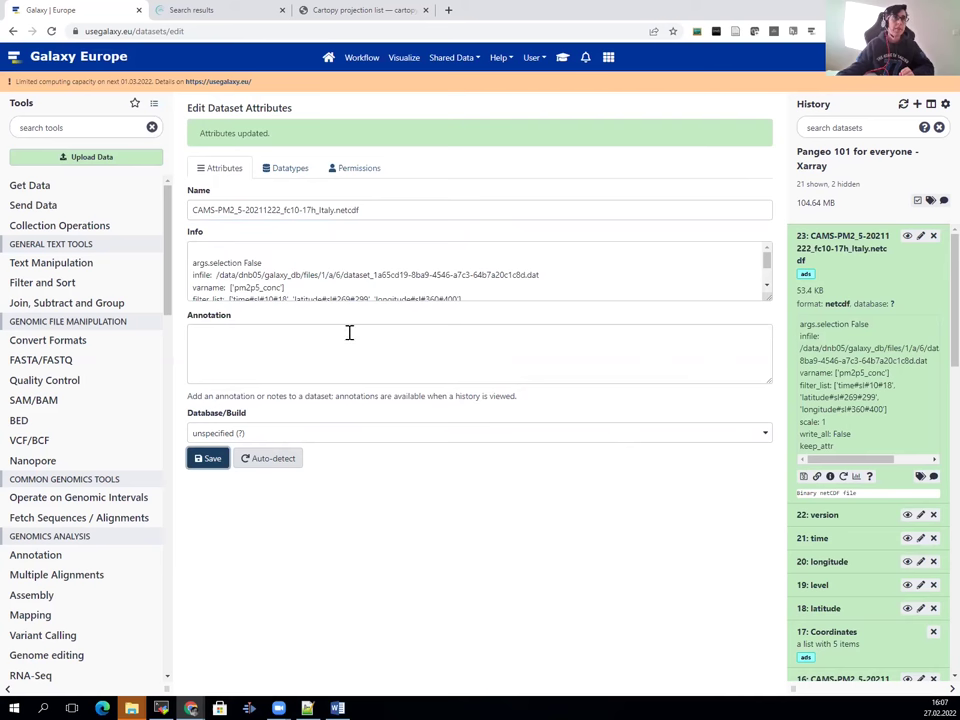
Find the xarray tools and run NetCDF xarray Metadata Info and NetCDF xarray Coordinate Info on CAMS-PM2_5-20211222_fc10-17h_Italy.netcdf.
click(78, 128)
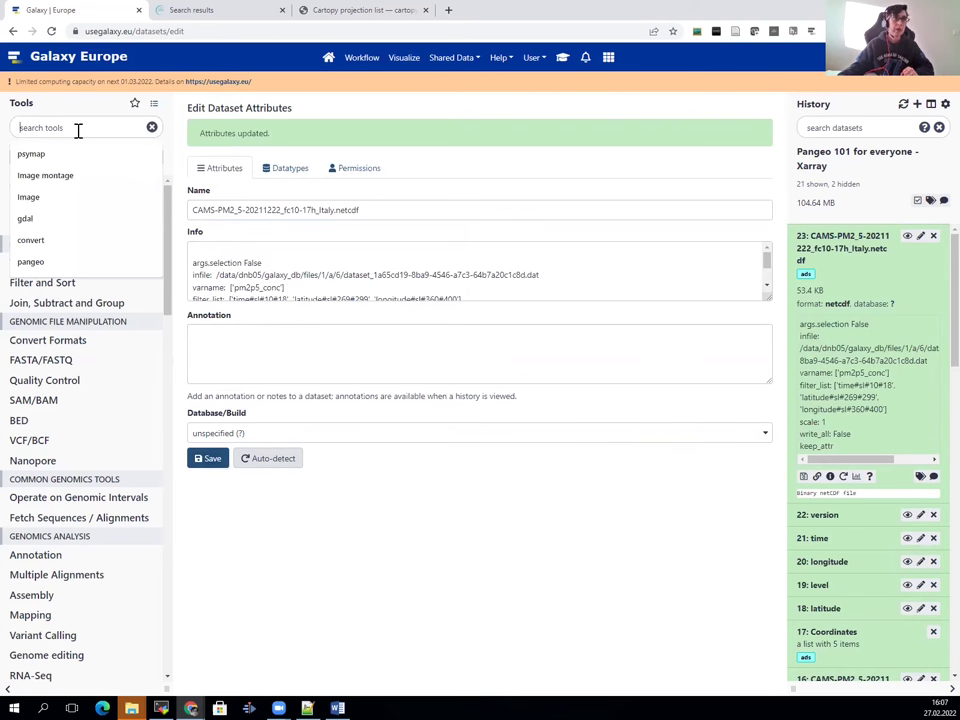
text(xarray)
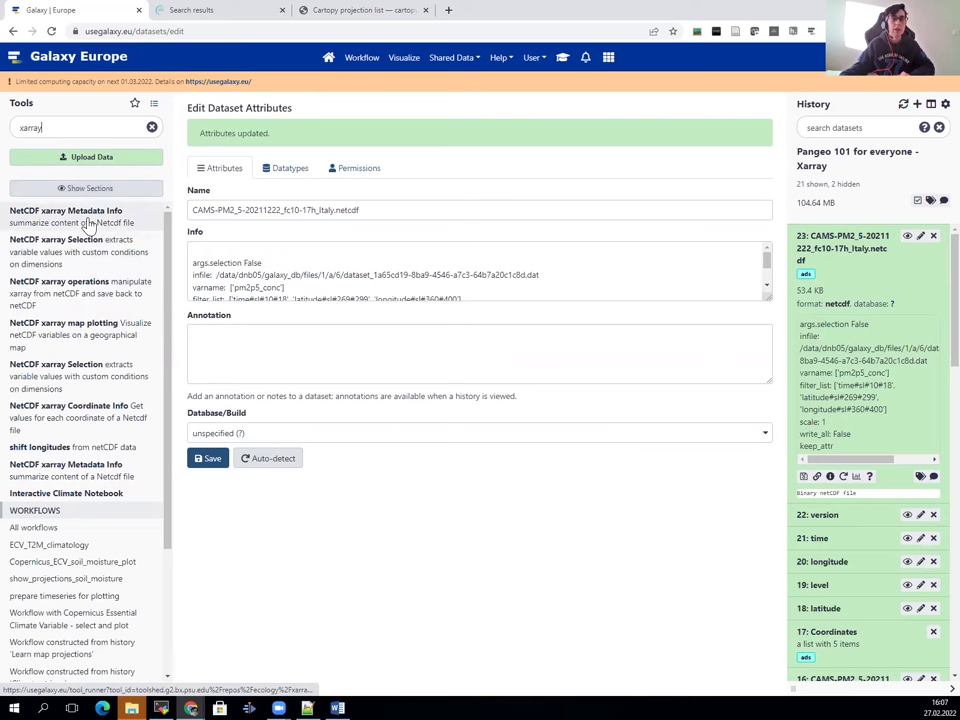
click(88, 224)
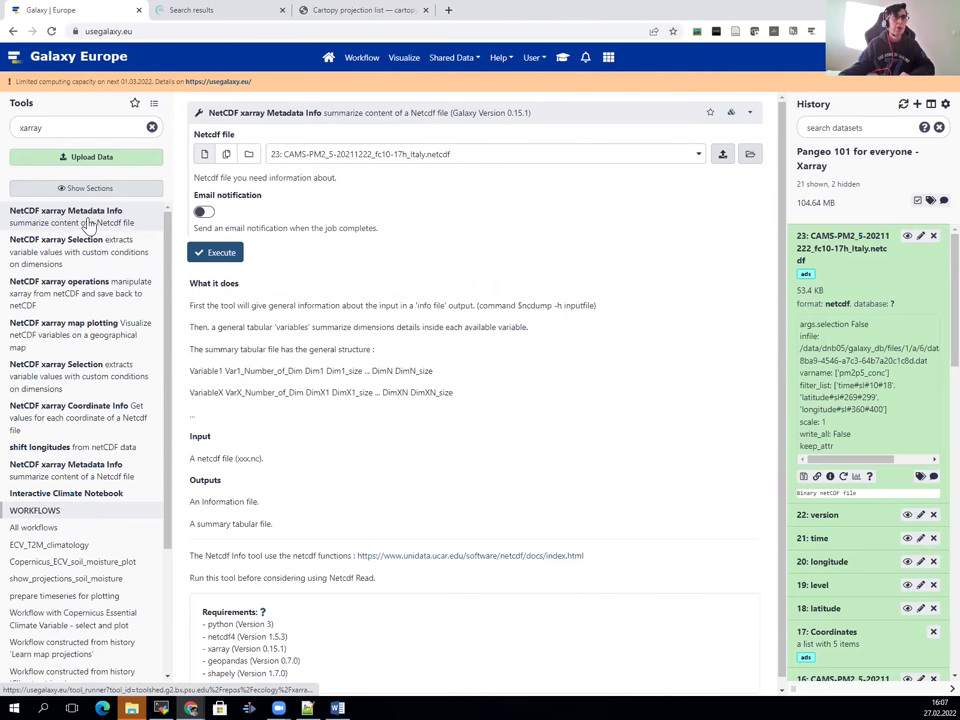
click(222, 257)
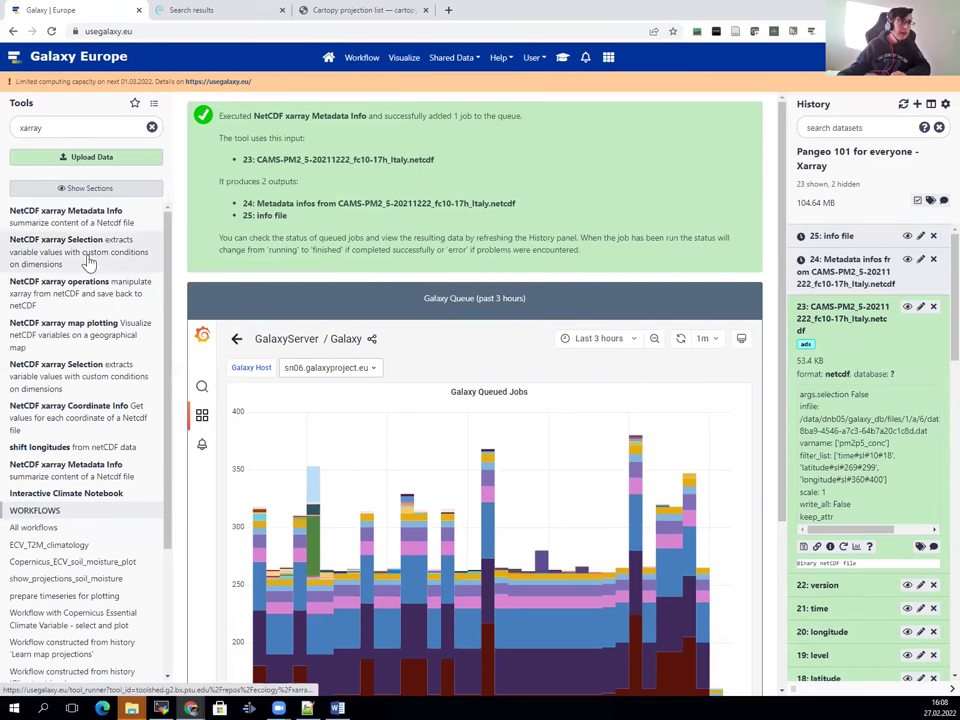
click(108, 418)
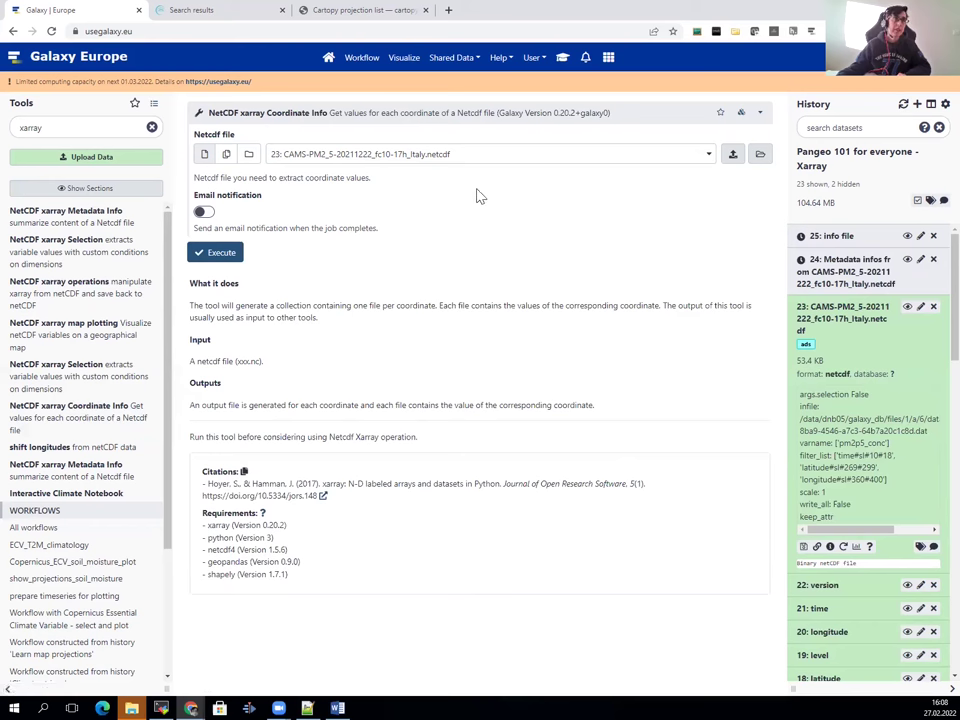
click(222, 254)
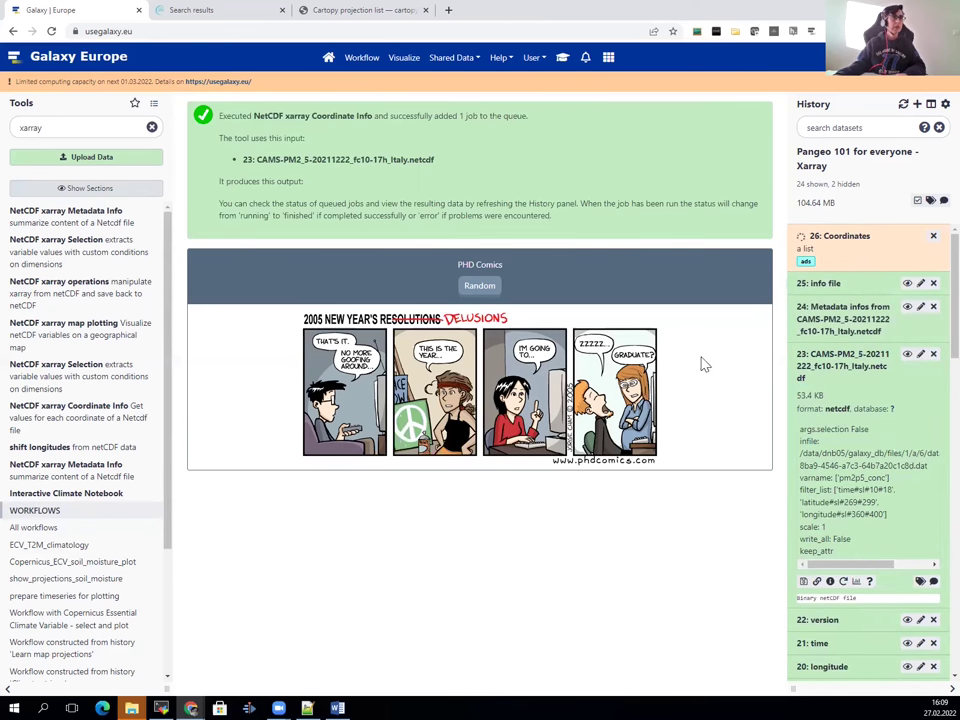
Set up NetCDF xarray map plotting with pm2p5_conc as the plotted variable and latitude and longitude as the coordinate names.
click(71, 337)
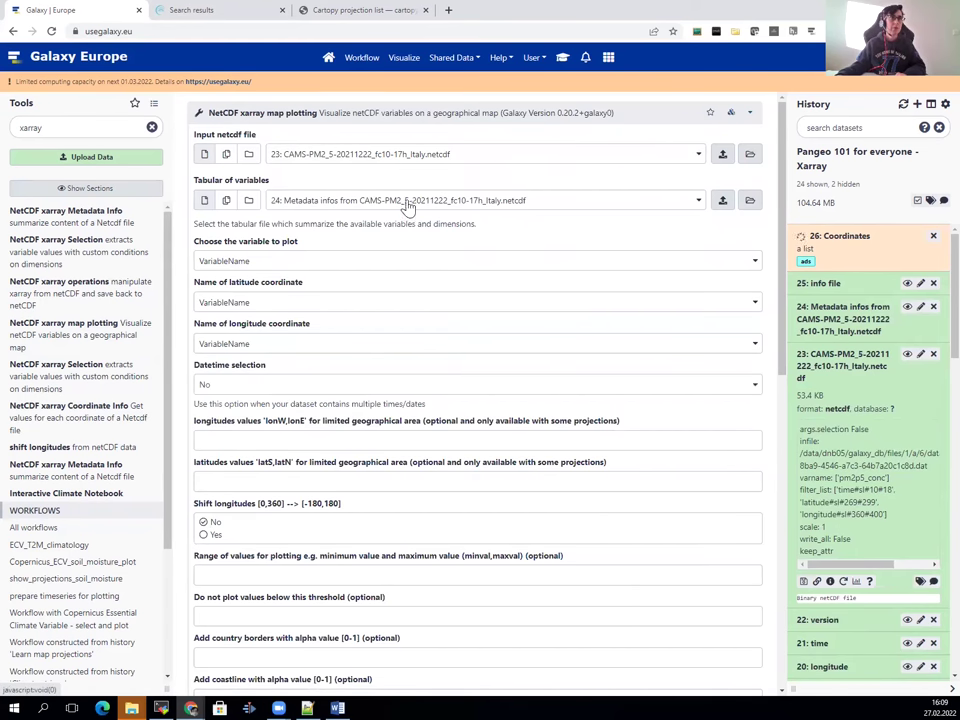
click(289, 263)
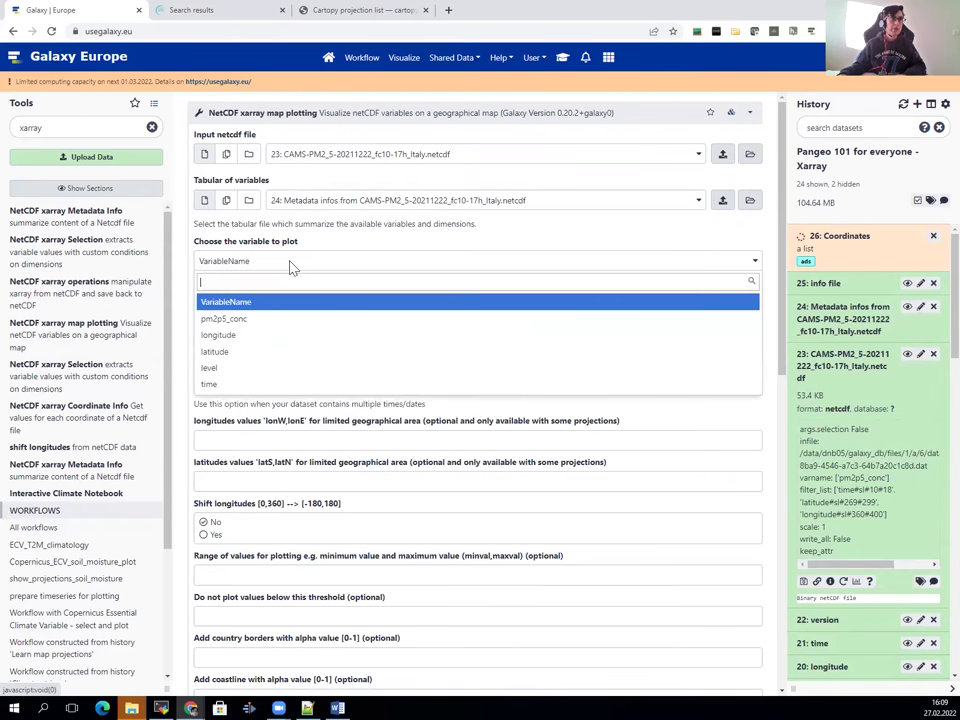
click(240, 322)
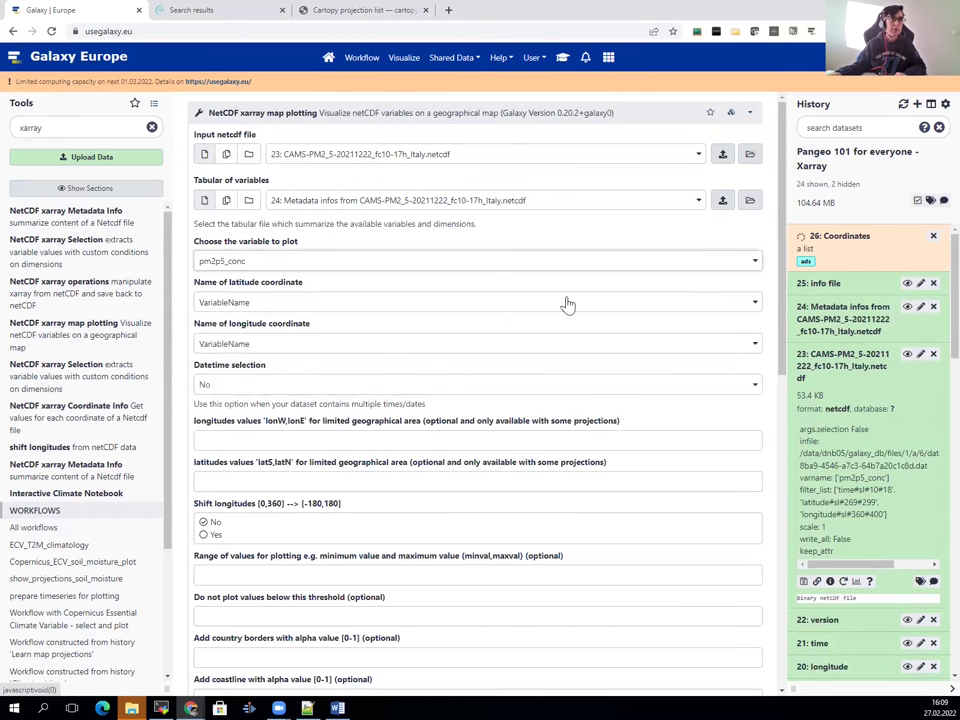
click(322, 313)
click(259, 398)
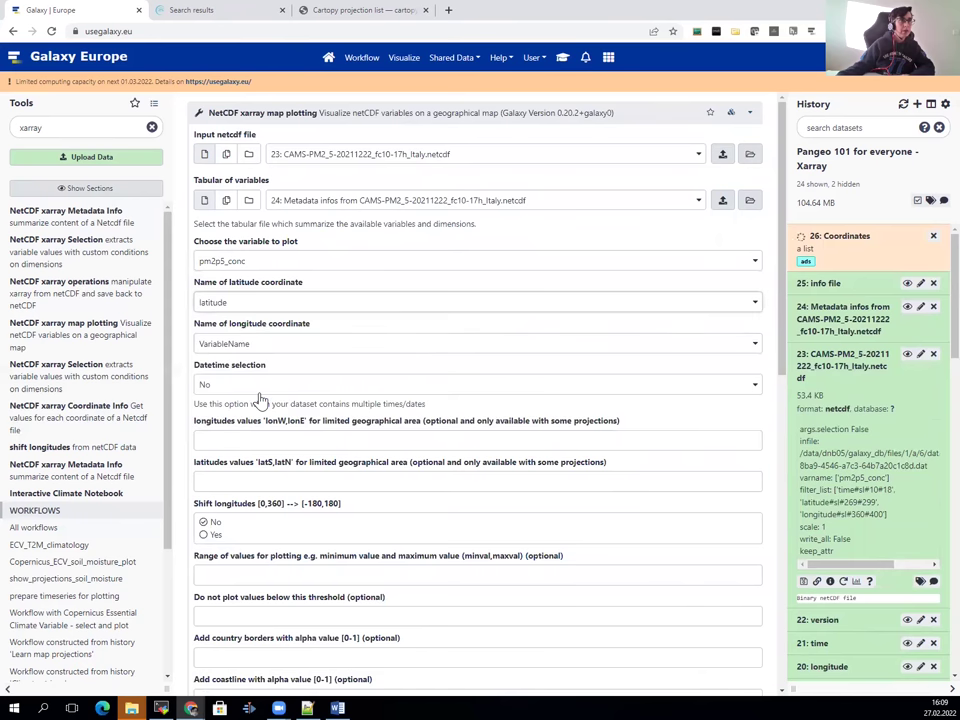
click(270, 345)
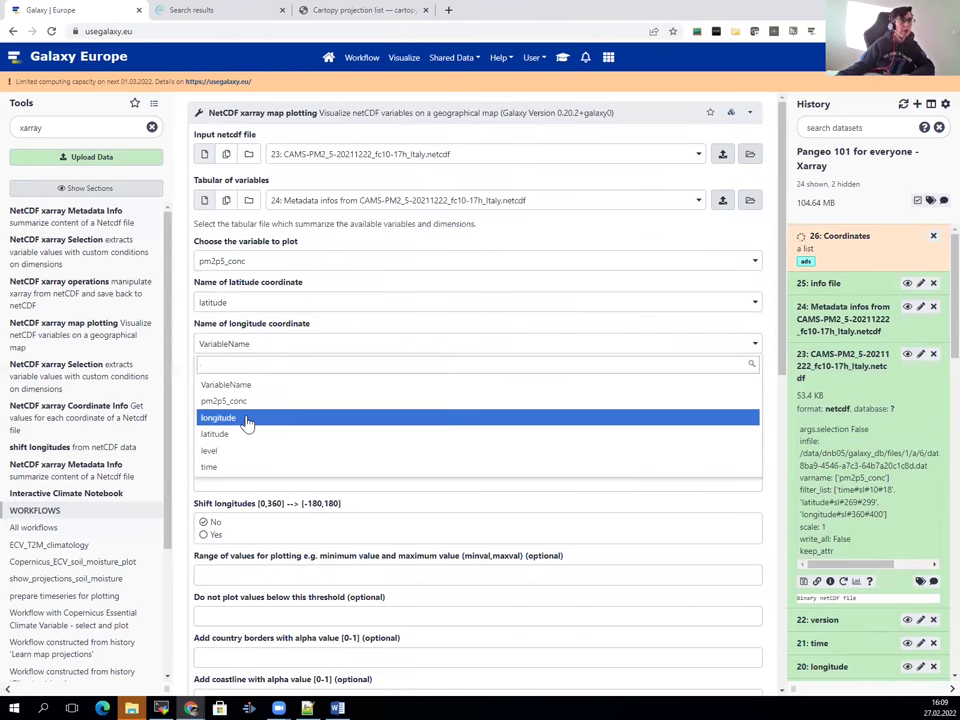
click(246, 419)
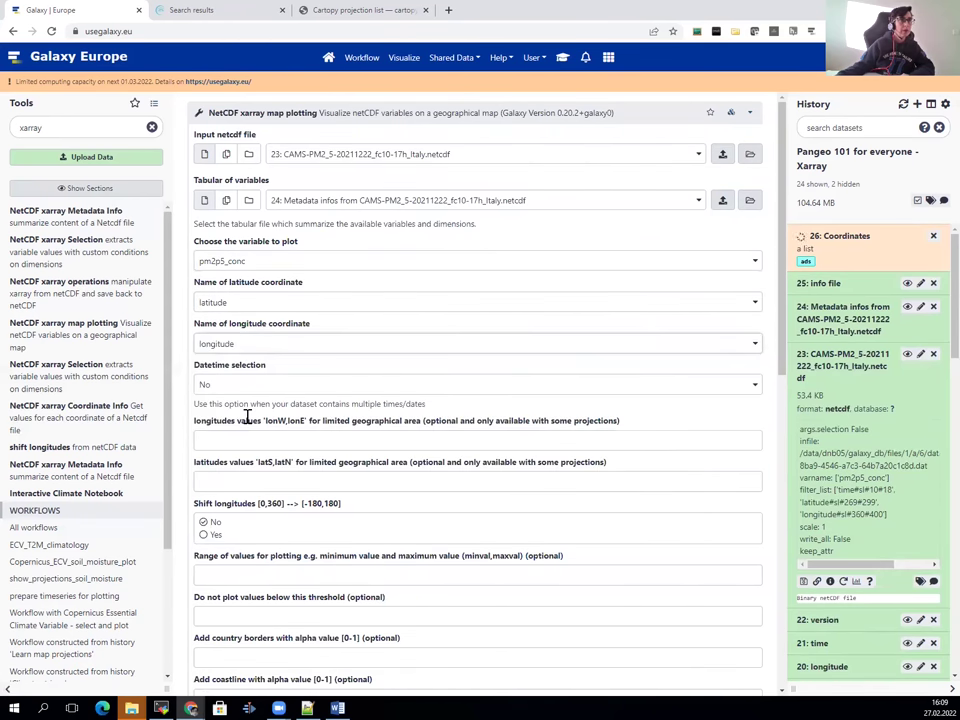
Enable datetime selection using the "30: time" dataset as the time values and choose all the times to plot.
click(291, 385)
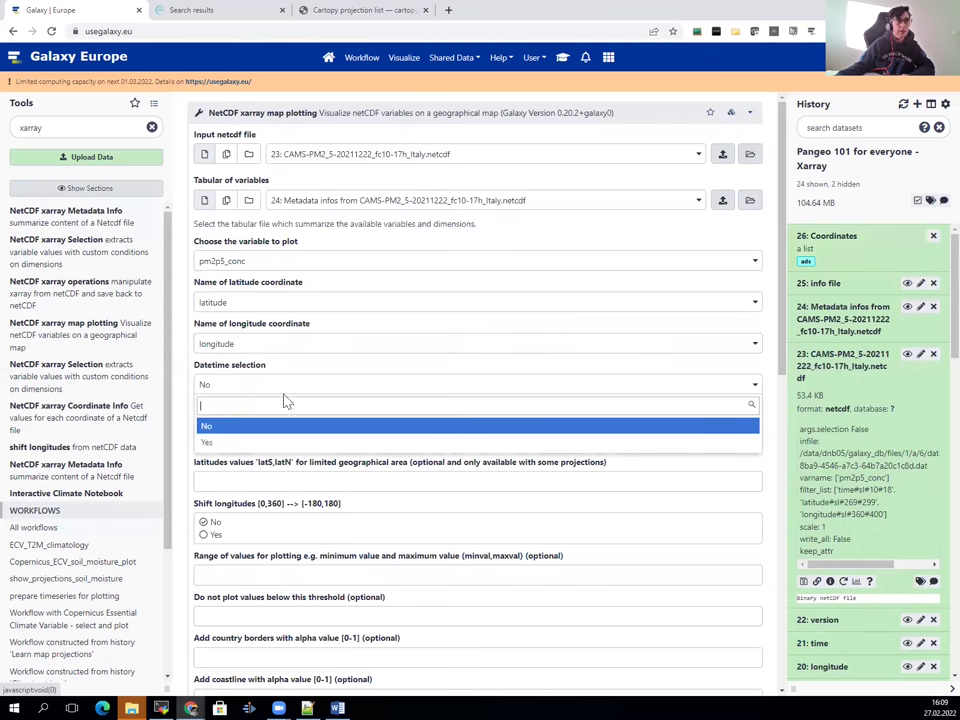
click(264, 449)
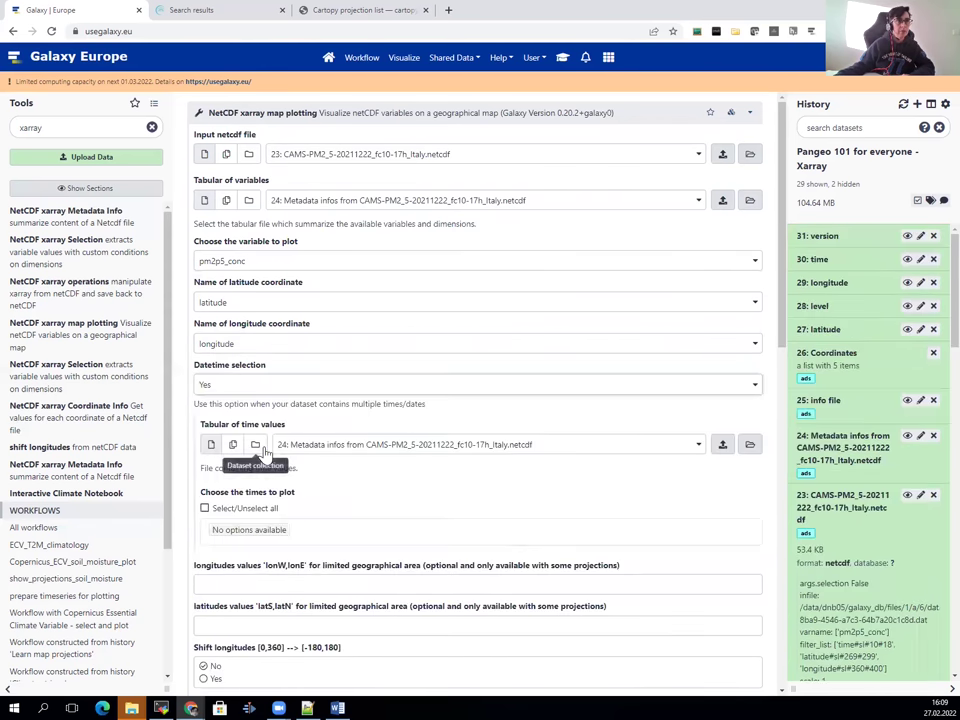
click(399, 447)
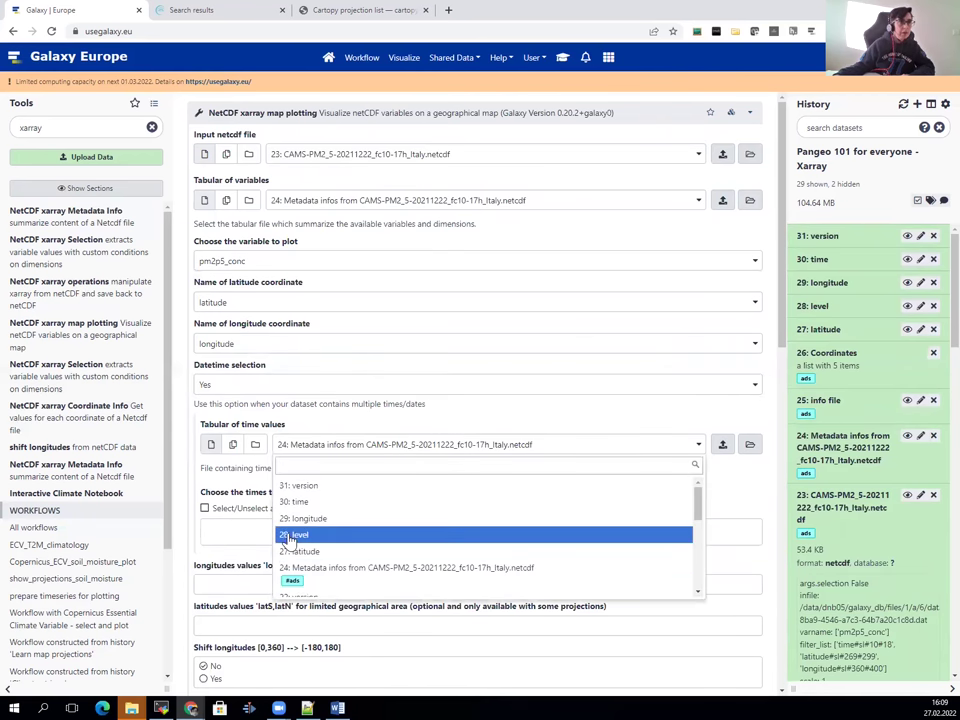
click(300, 502)
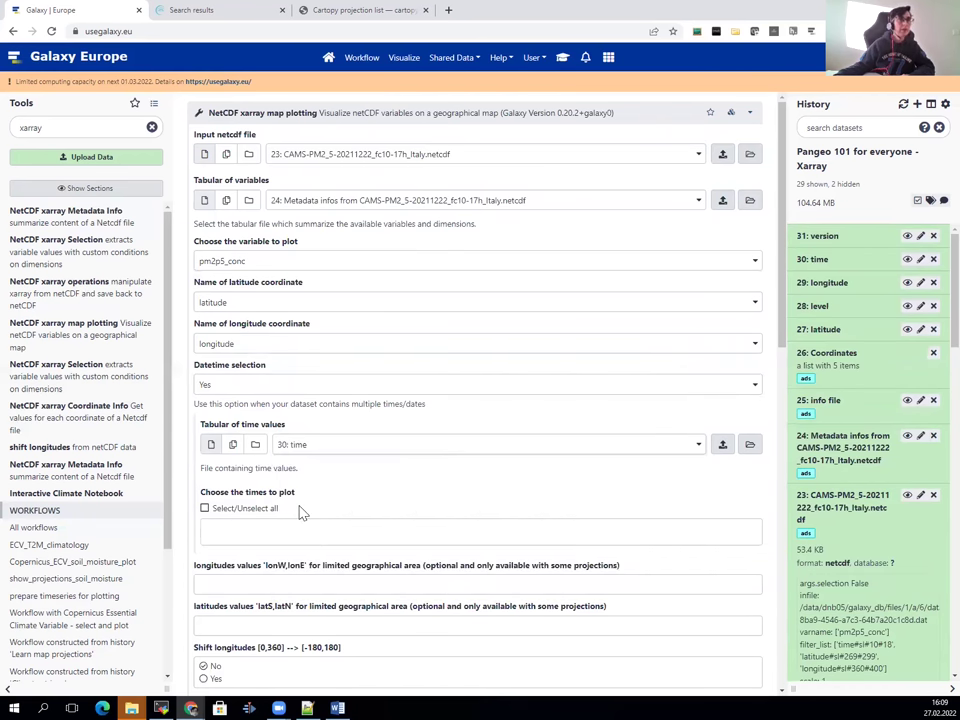
scroll(300, 480, down, 1)
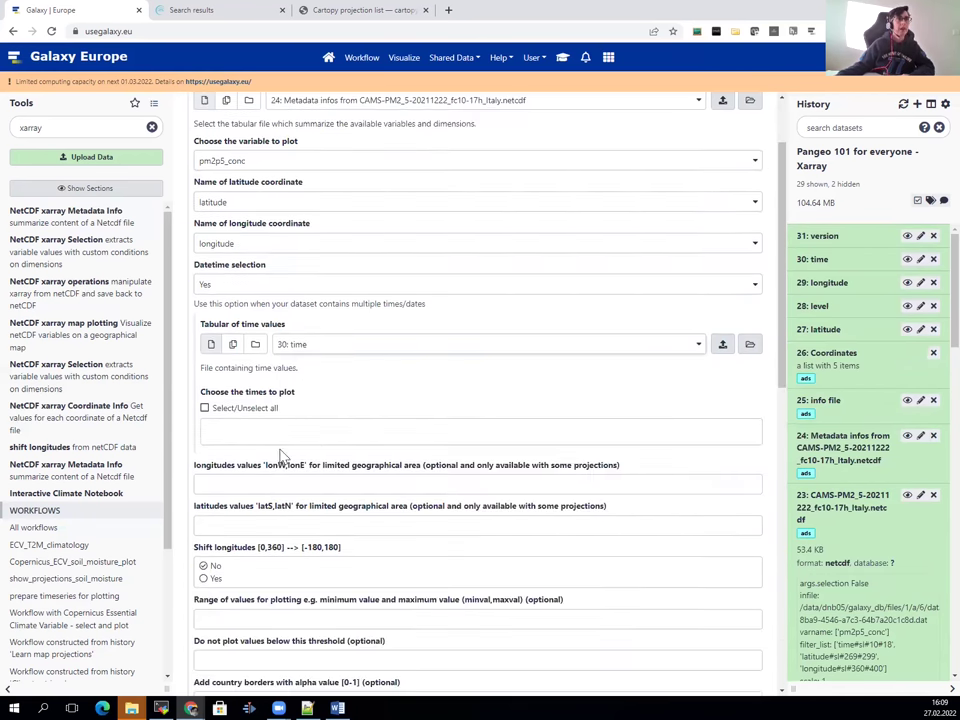
click(205, 409)
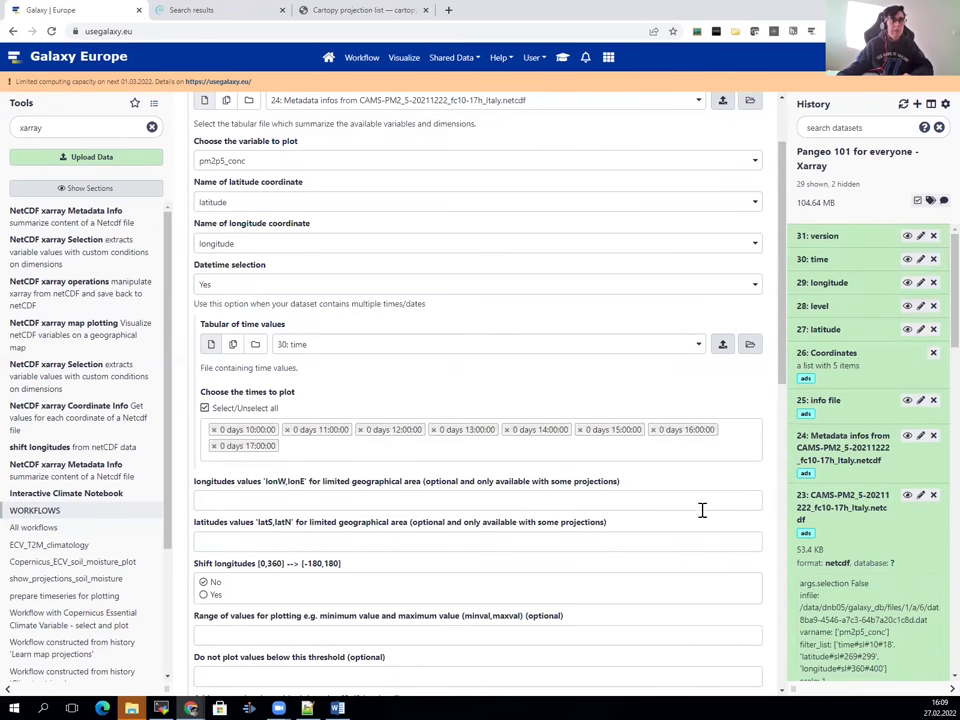
Set the plotted value range to 0,35, the country borders alpha to 0.2 and the coastline alpha to 0.6.
scroll(643, 504, down, 2)
scroll(643, 504, down, 2)
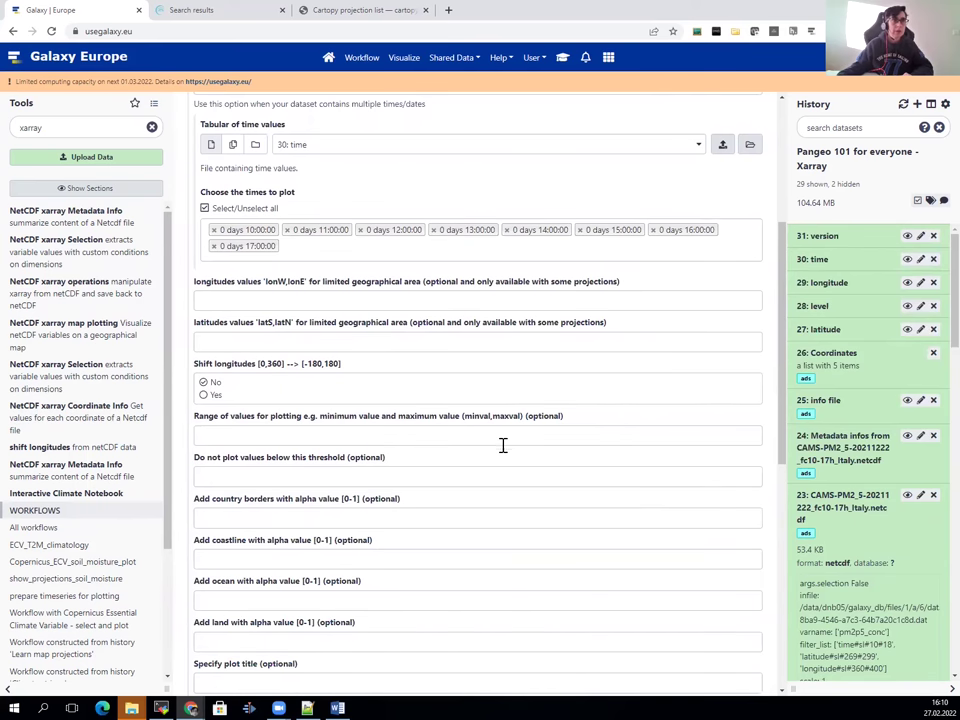
scroll(600, 455, down, 2)
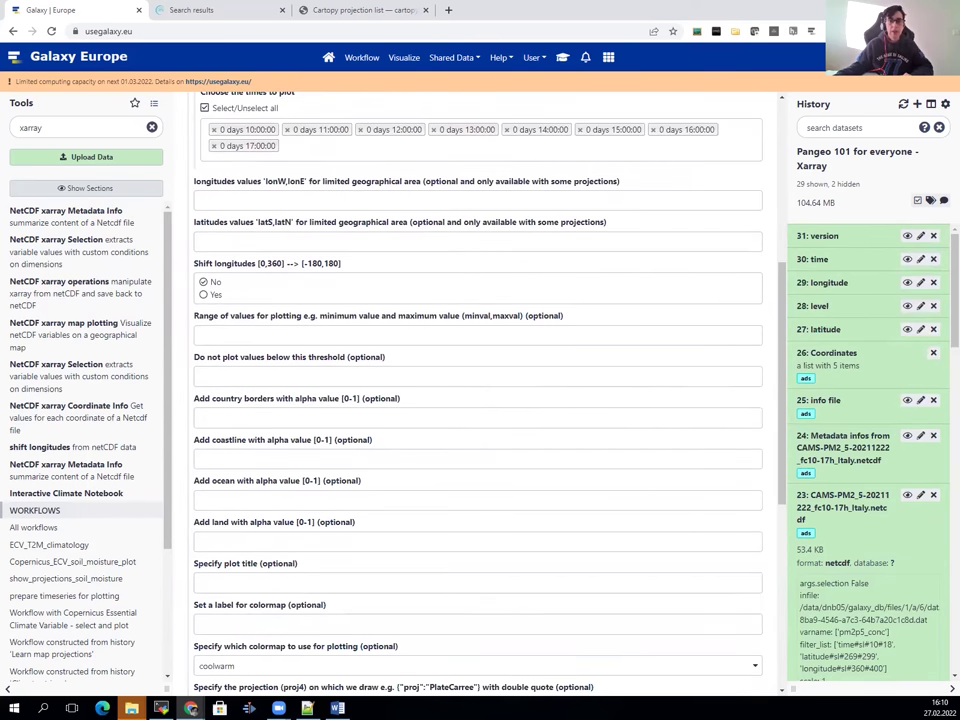
click(265, 336)
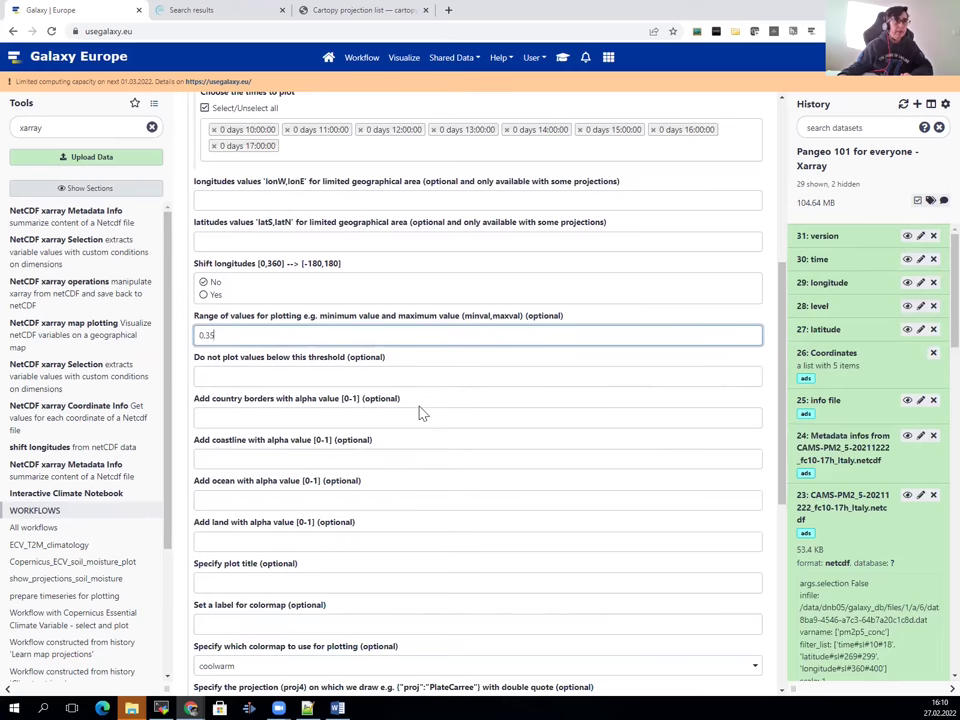
scroll(302, 343, down, 2)
click(273, 320)
text(0.2)
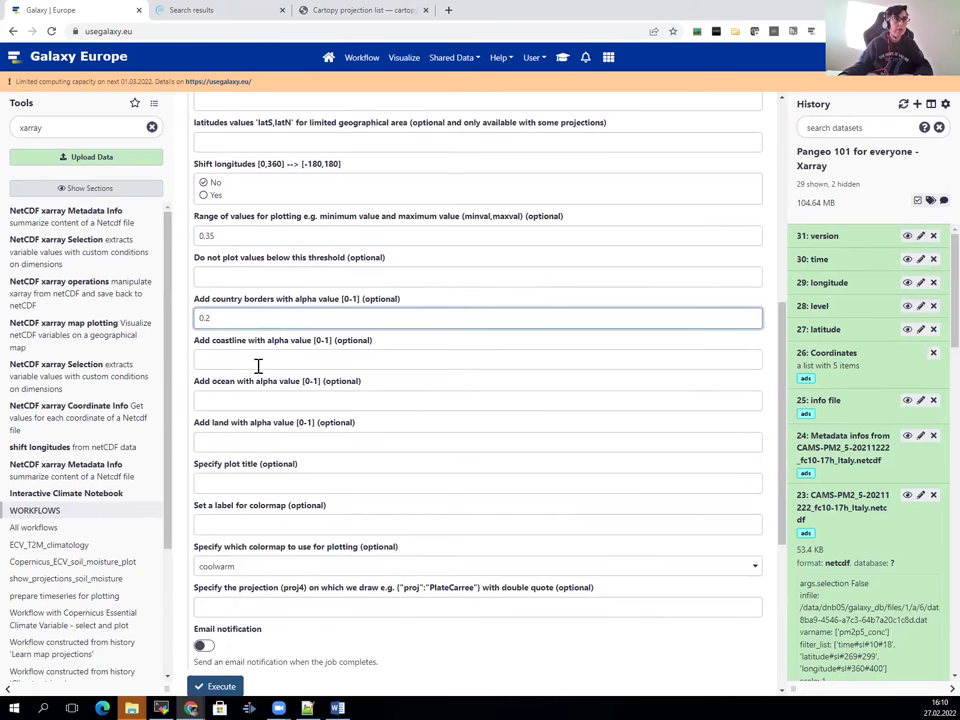
click(257, 362)
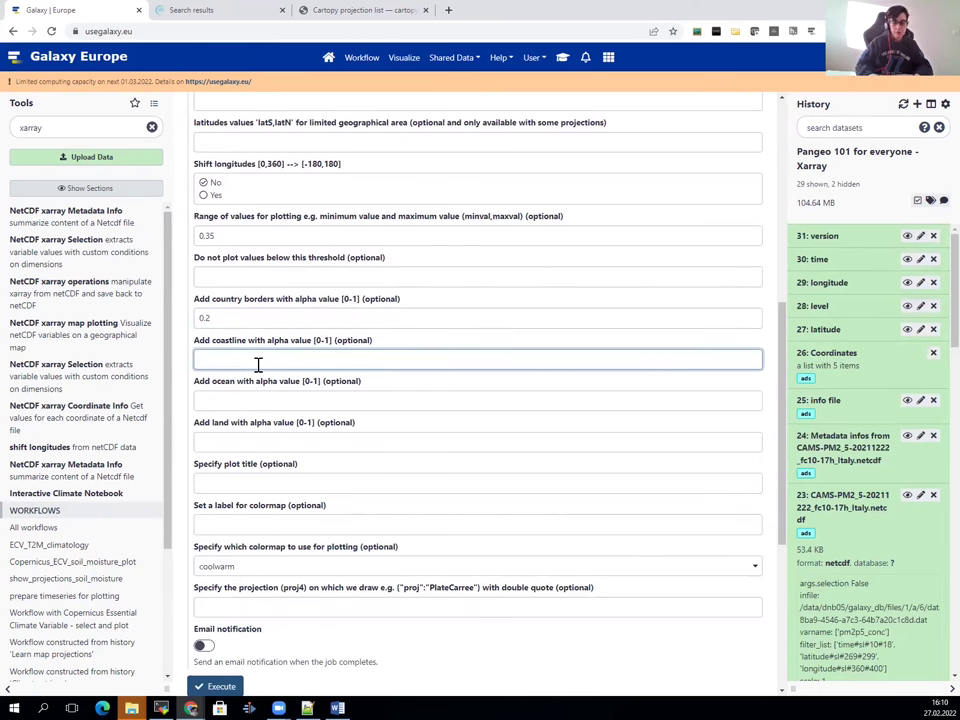
text(0.6)
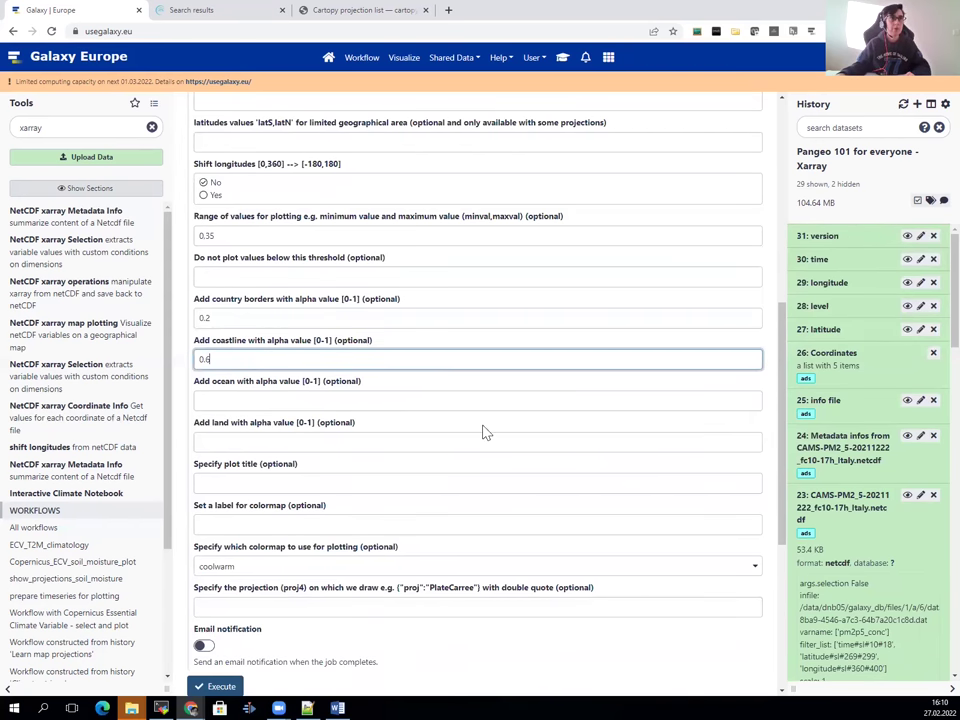
Specify the map projection as {'proj': 'Mercator', 'central_longitude': 12.0}.
scroll(557, 425, down, 1)
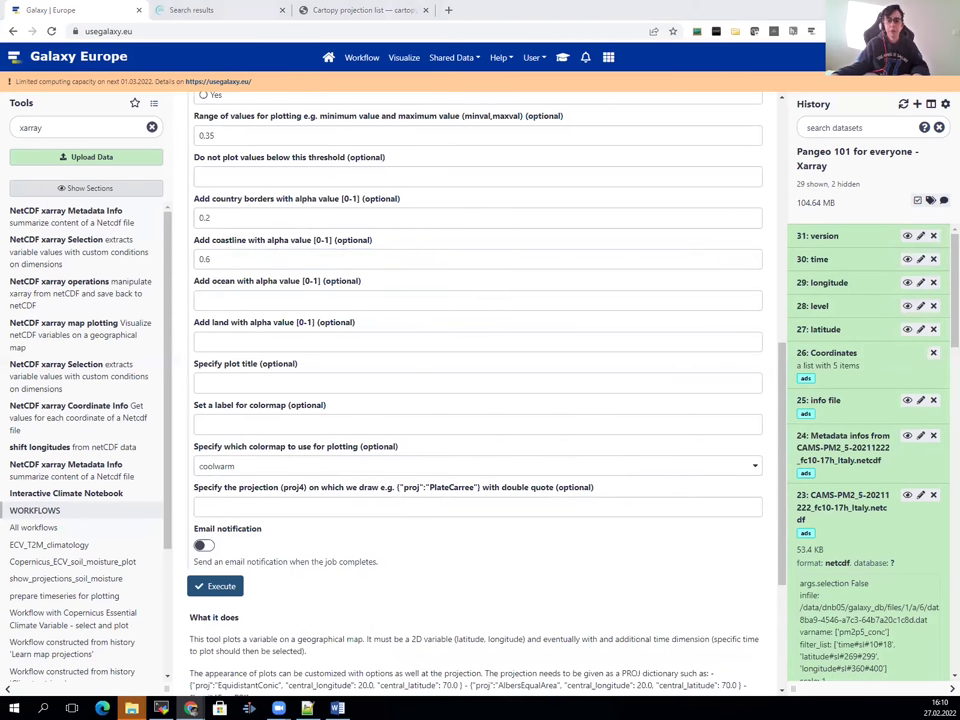
click(227, 507)
text({'proj': 'Mercator', 'central_longitude': 12.0})
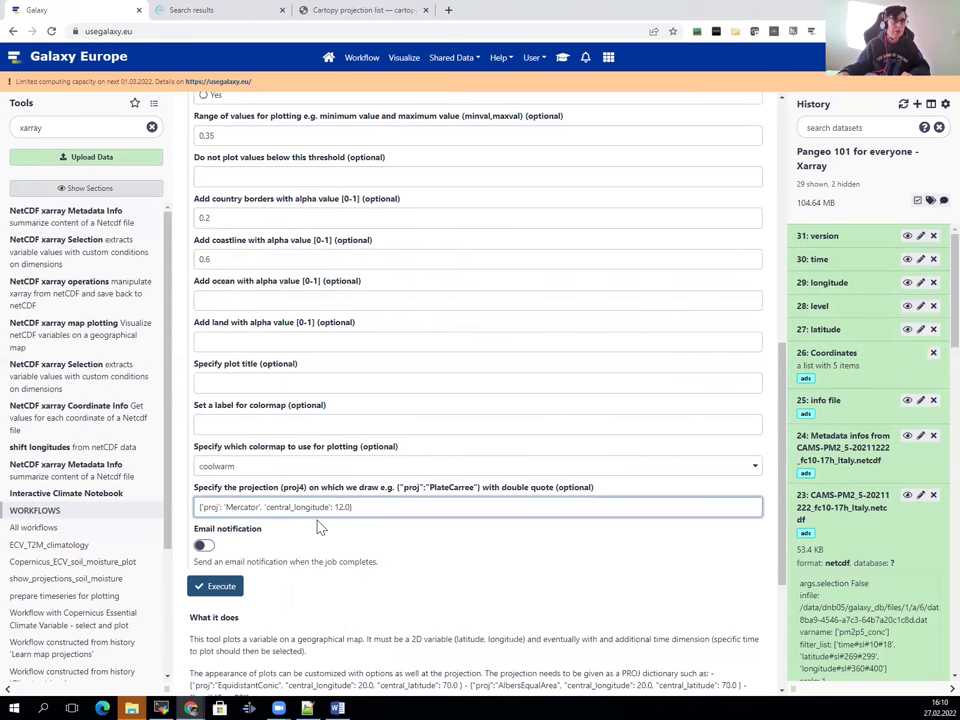
Set the plot's colormap to roma_r and run the map plotting job.
click(271, 467)
text(roma_r)
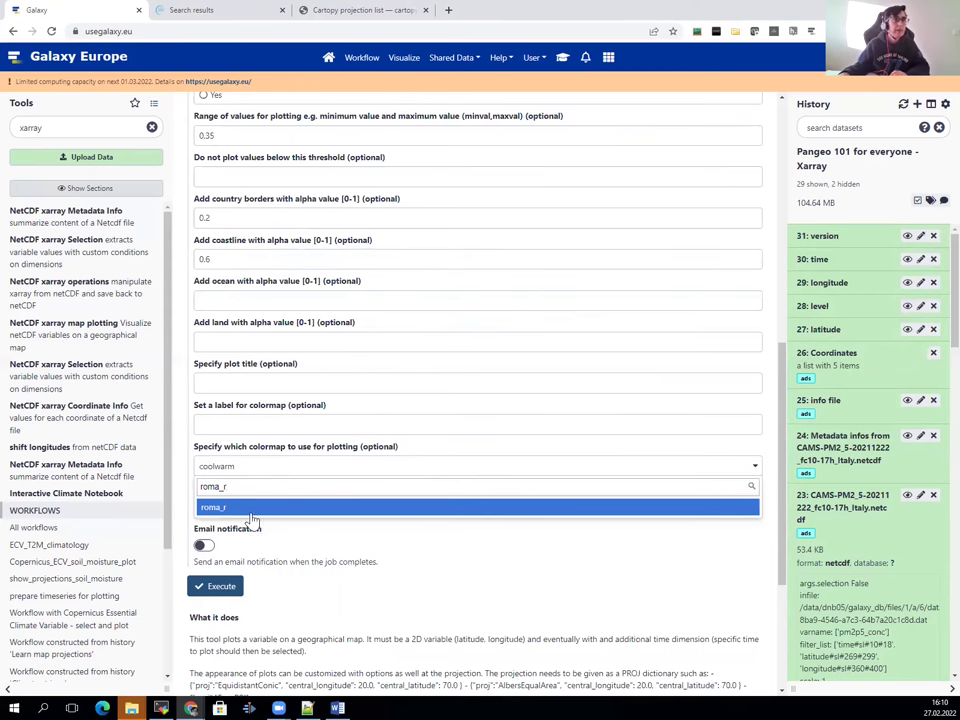
click(252, 519)
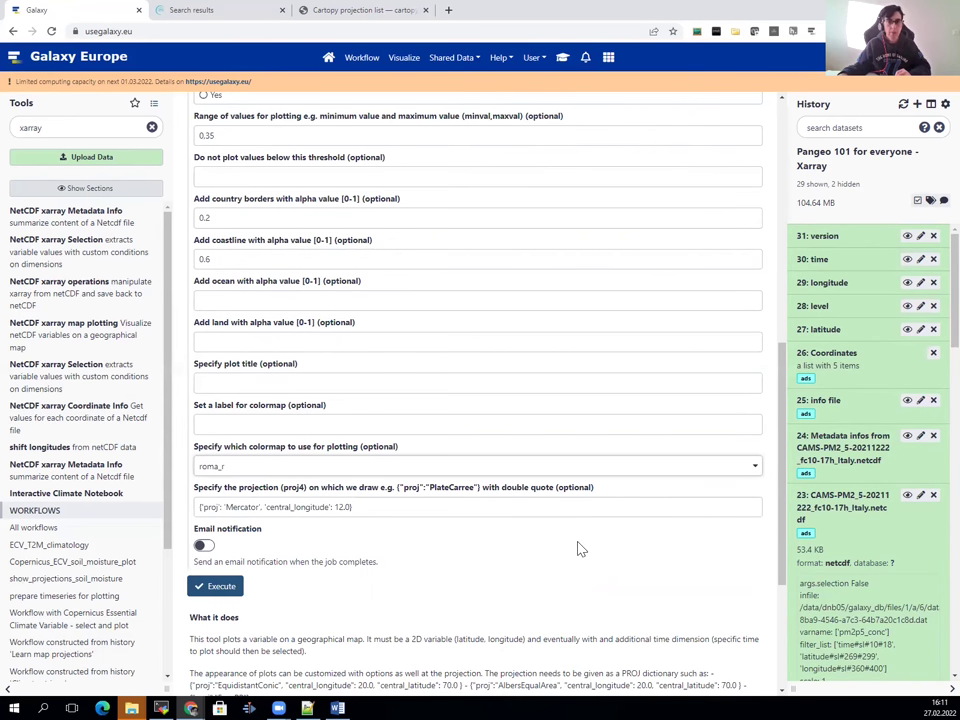
click(221, 588)
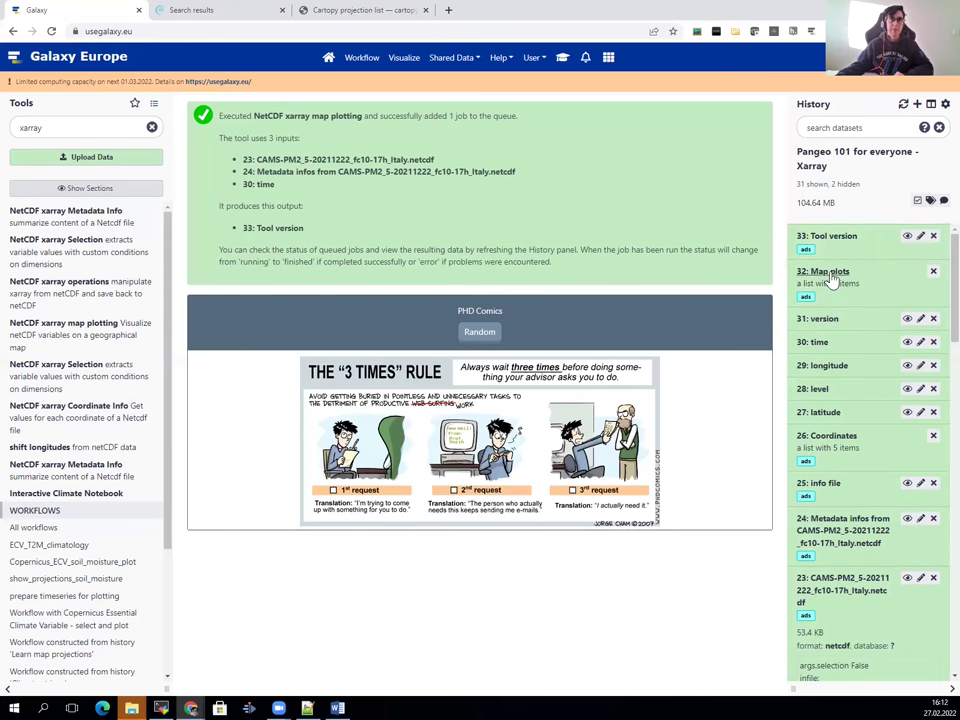
View the plot_time0 and plot_time1 maps from the Map plots collection.
click(830, 275)
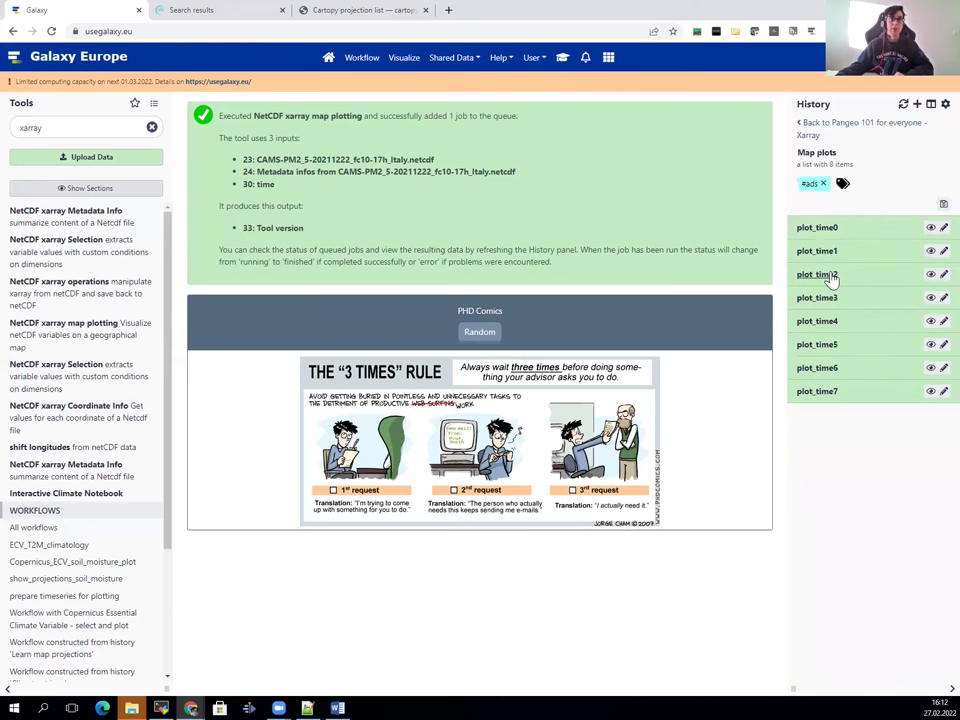
click(930, 229)
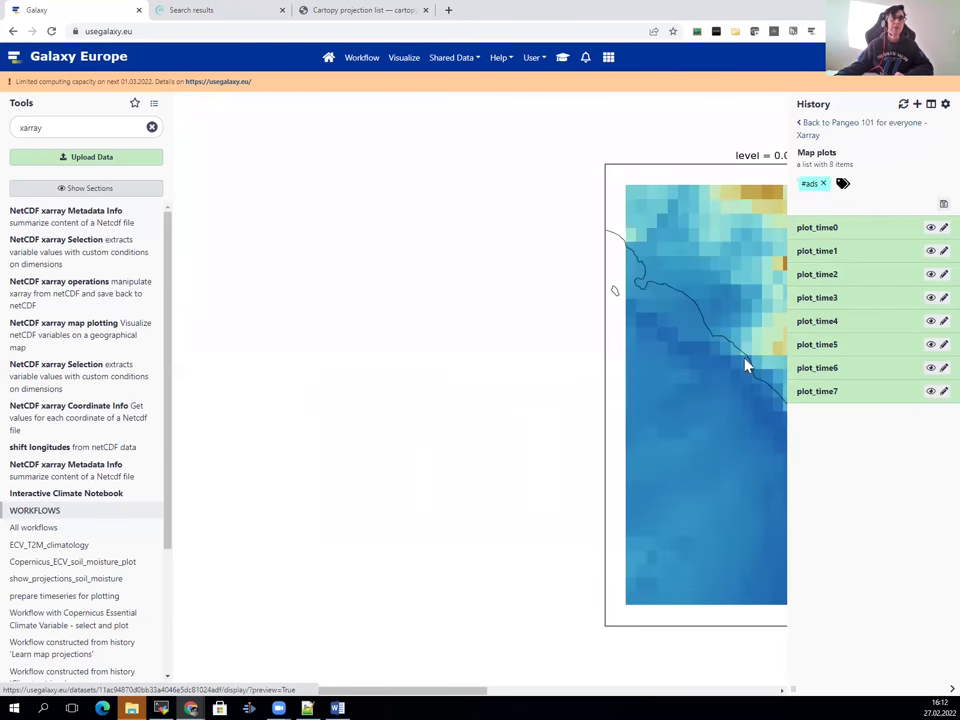
drag(370, 692, 600, 697)
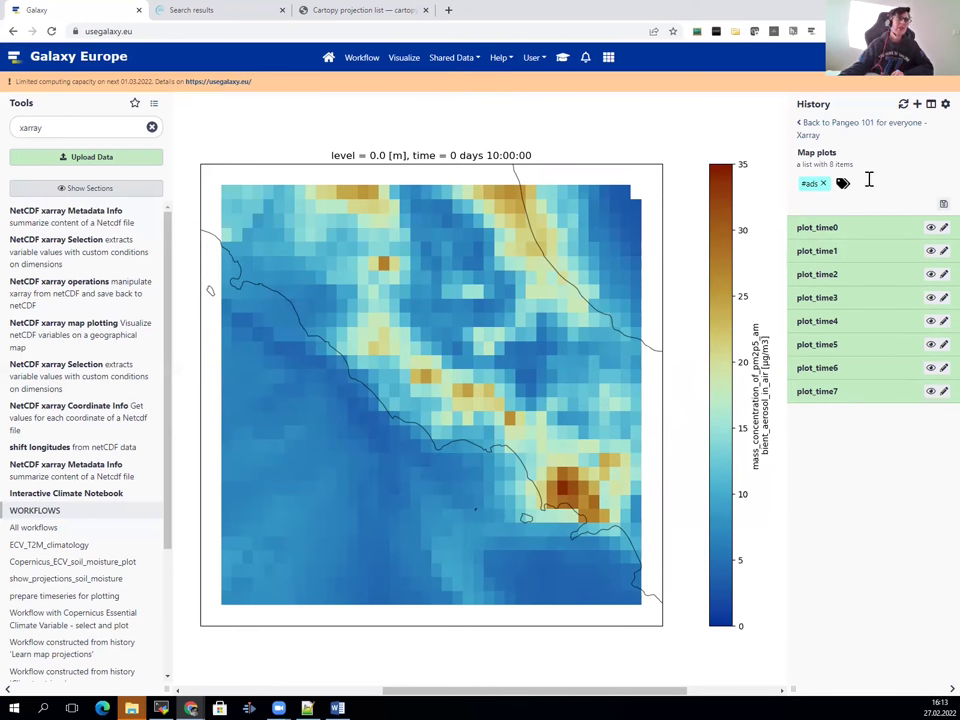
click(930, 251)
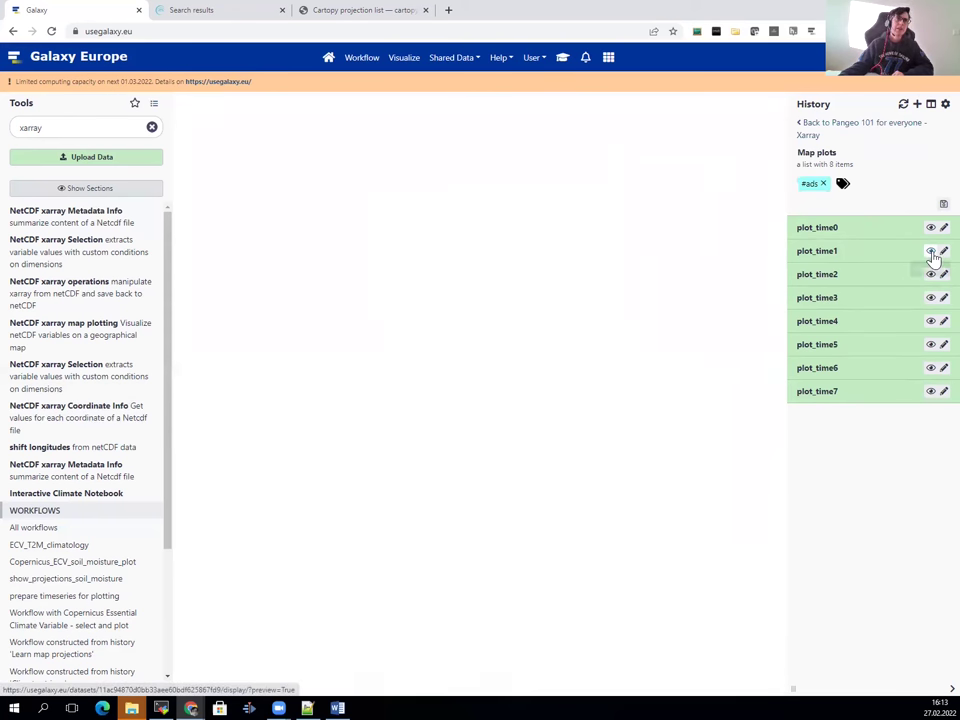
drag(321, 692, 497, 697)
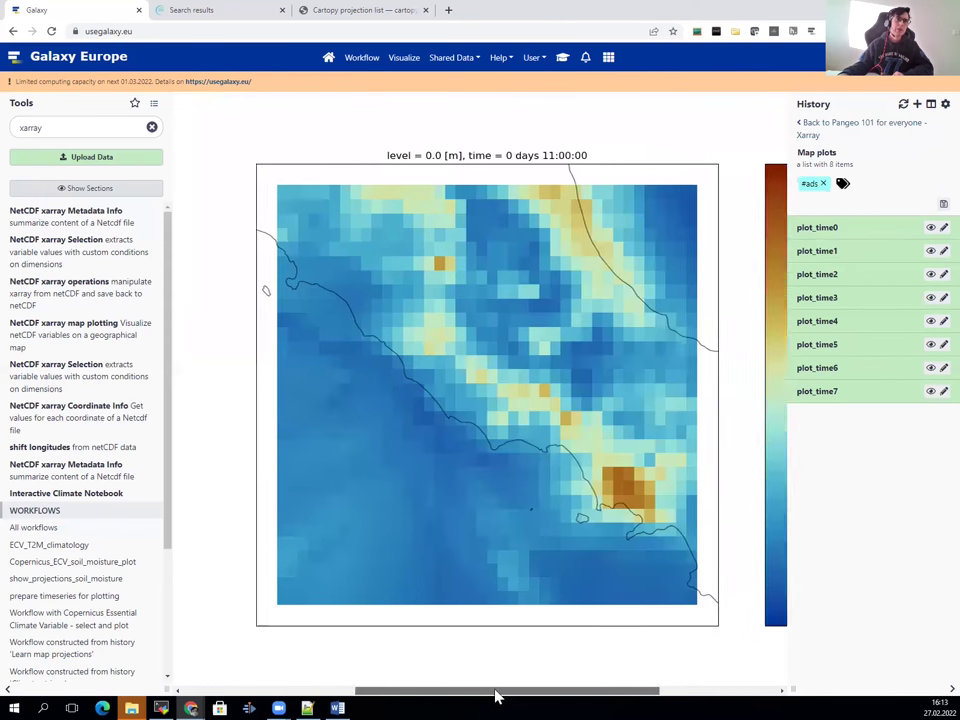
Return to the Pangeo 101 for everyone - Xarray history, search the tools for Image Montage and open that tool.
click(866, 130)
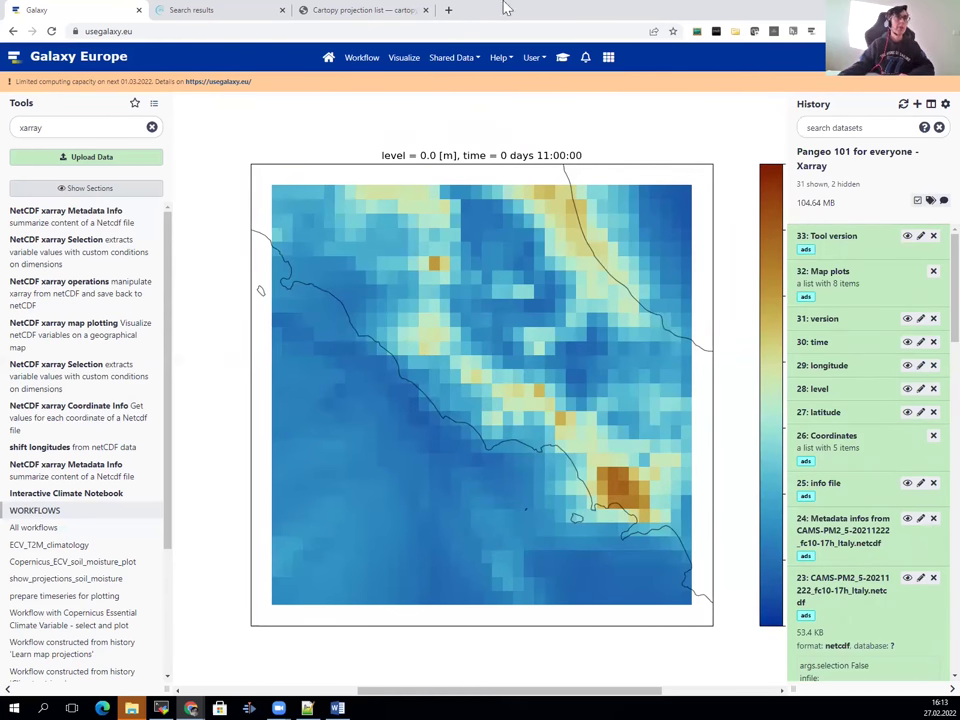
click(103, 130)
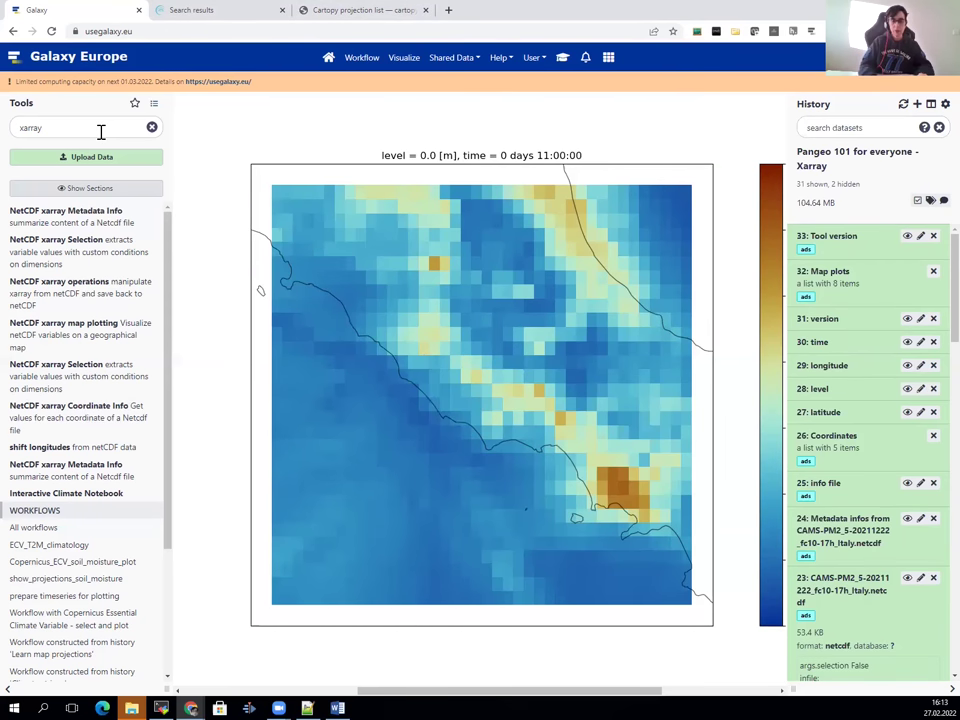
key(BackSpace)
key(BackSpace)
key(BackSpace)
key(BackSpace)
key(BackSpace)
key(BackSpace)
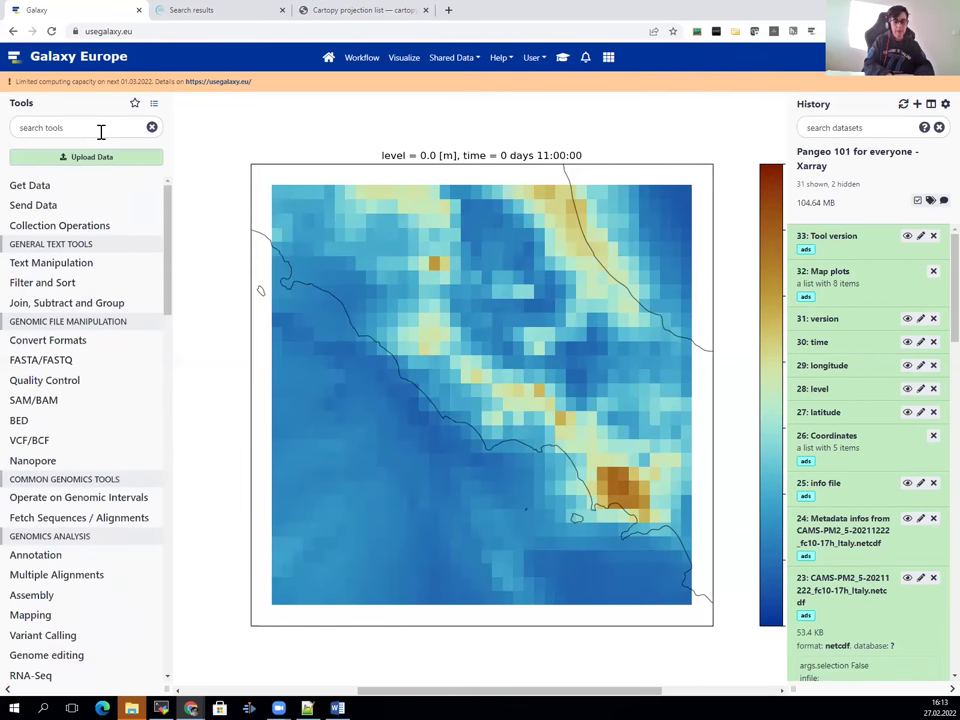
text(Image )
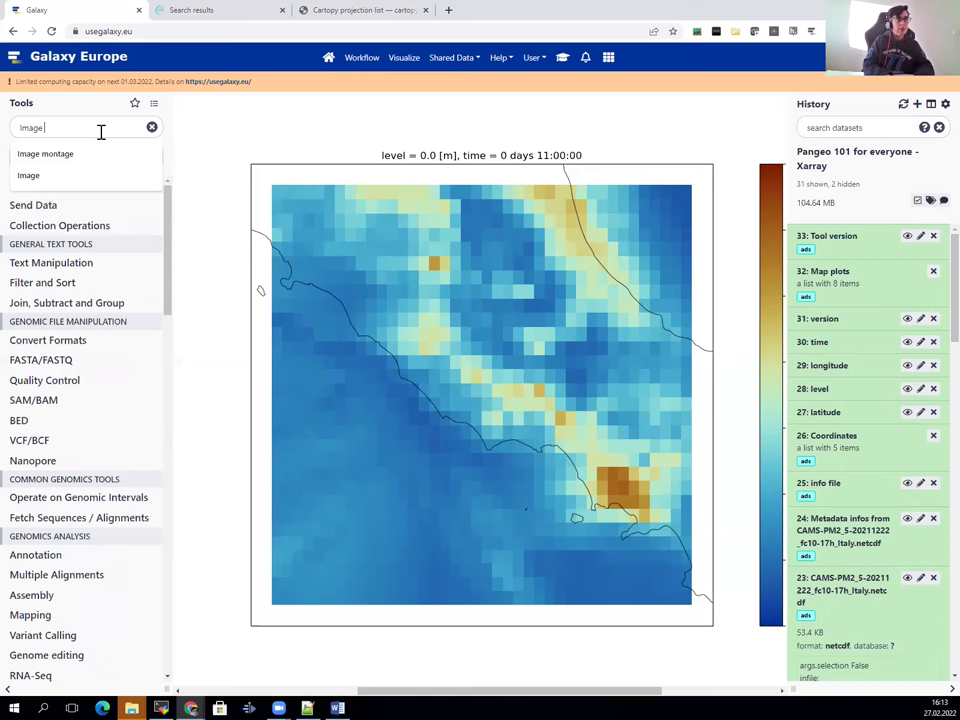
text(Montage)
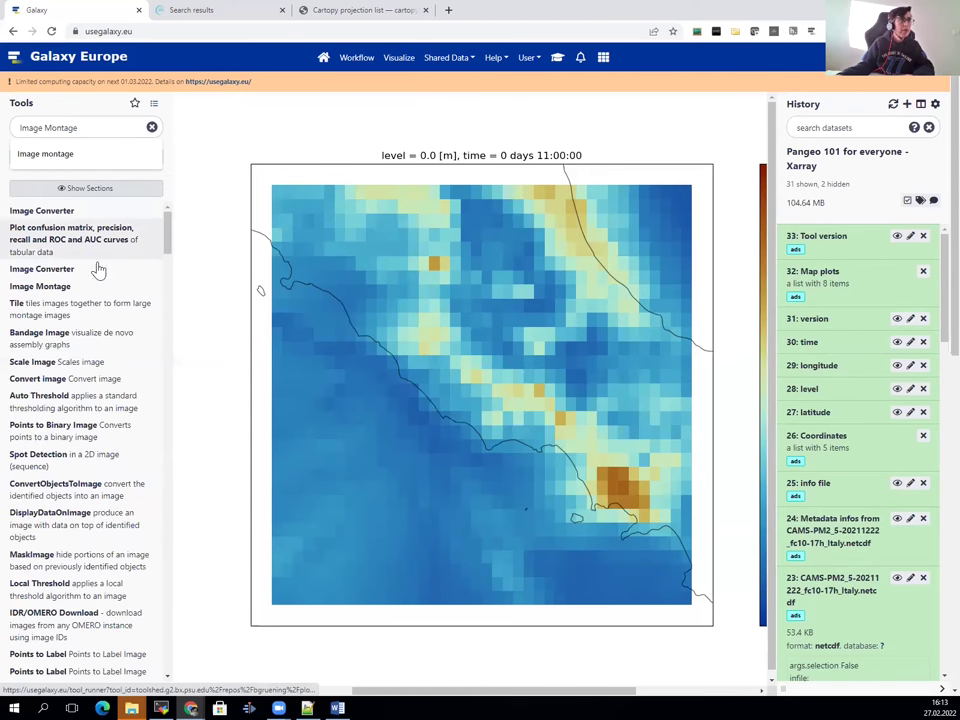
click(40, 288)
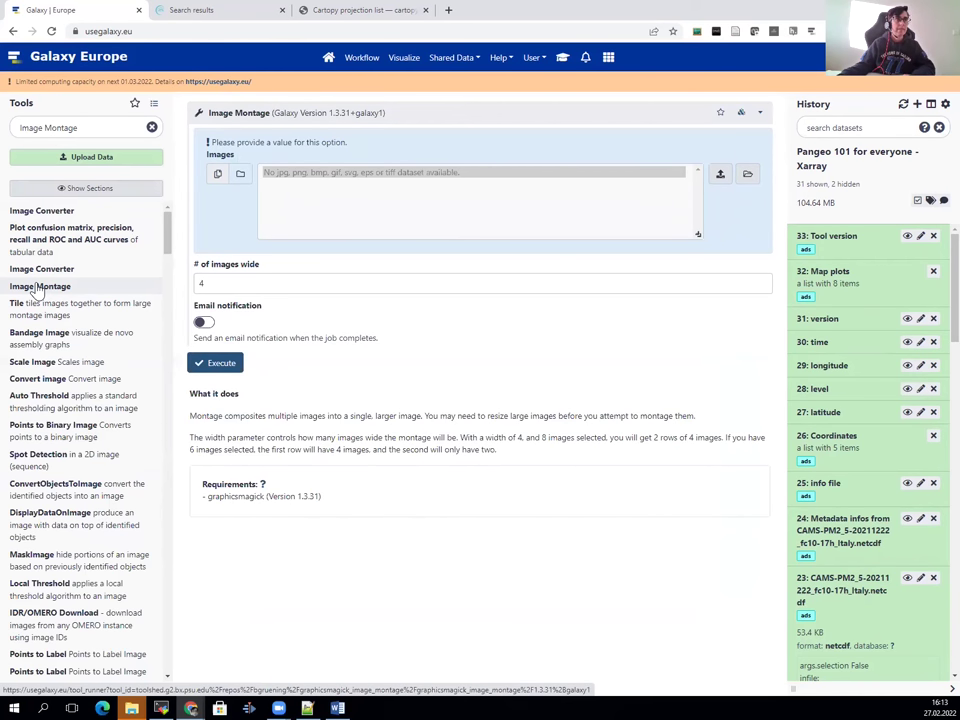
Use dataset collection 32: Map plots as the montage input and run the Image Montage job.
click(240, 176)
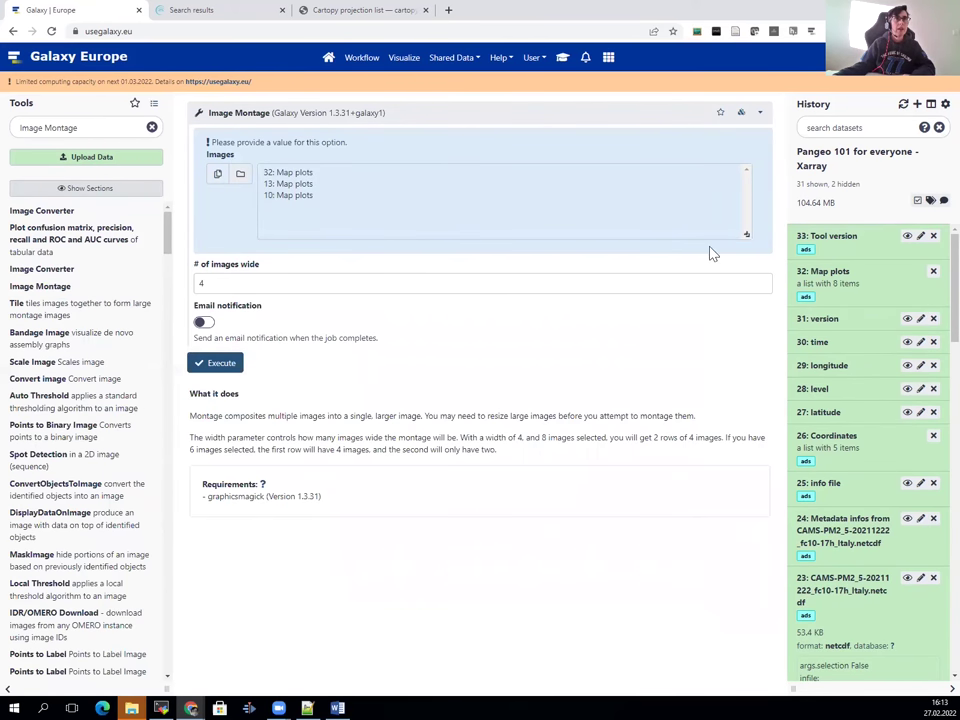
click(279, 180)
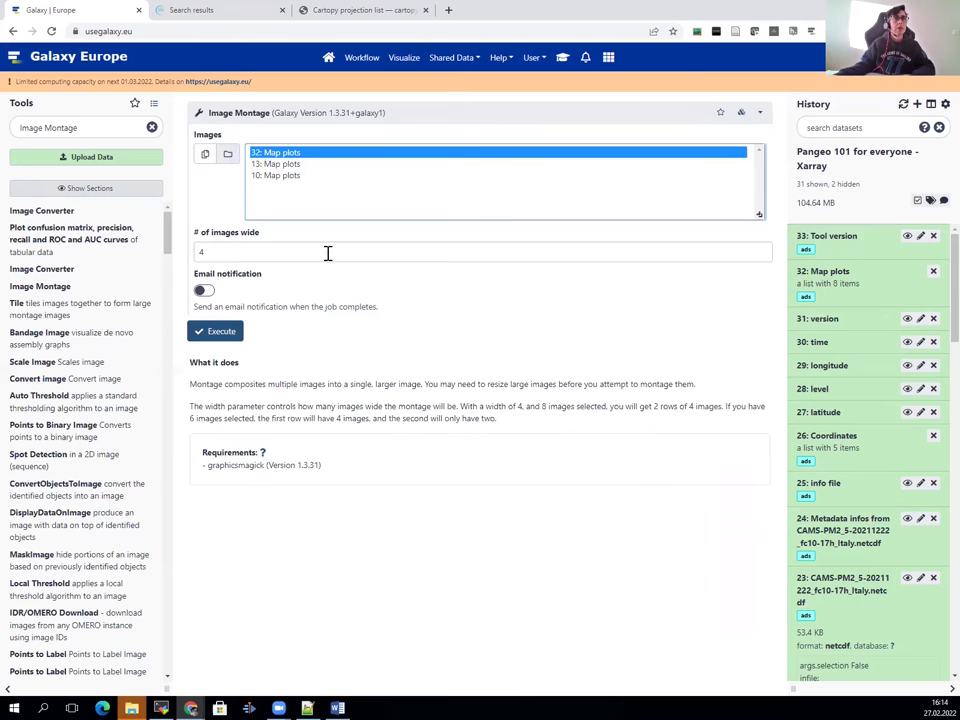
click(218, 333)
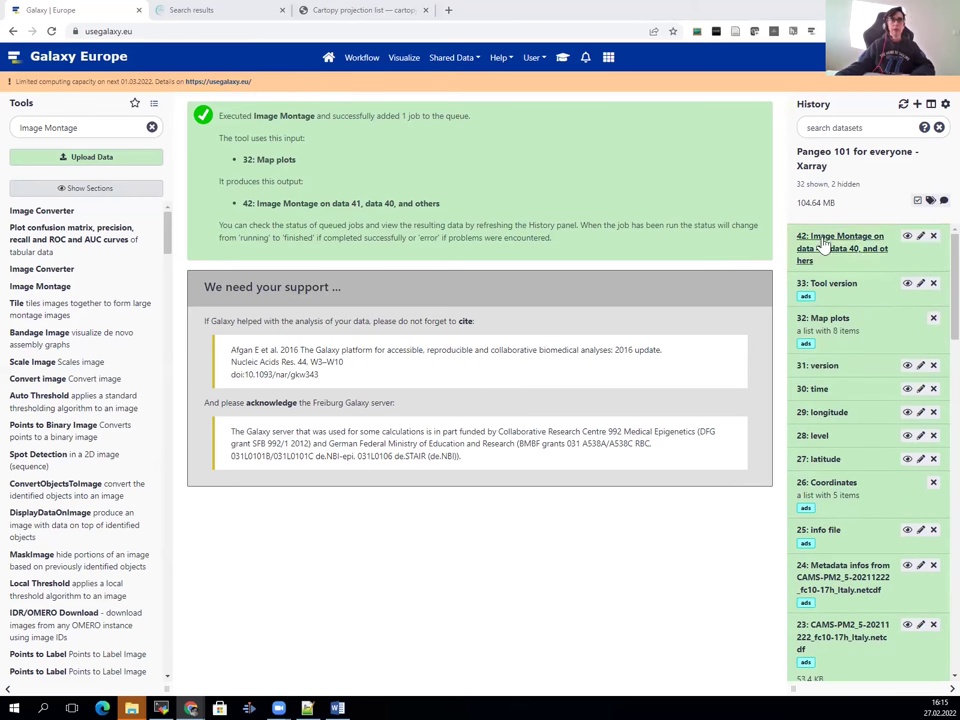
Expand the Image Montage output in the history and view its 11:00 and 12:00 maps.
click(903, 243)
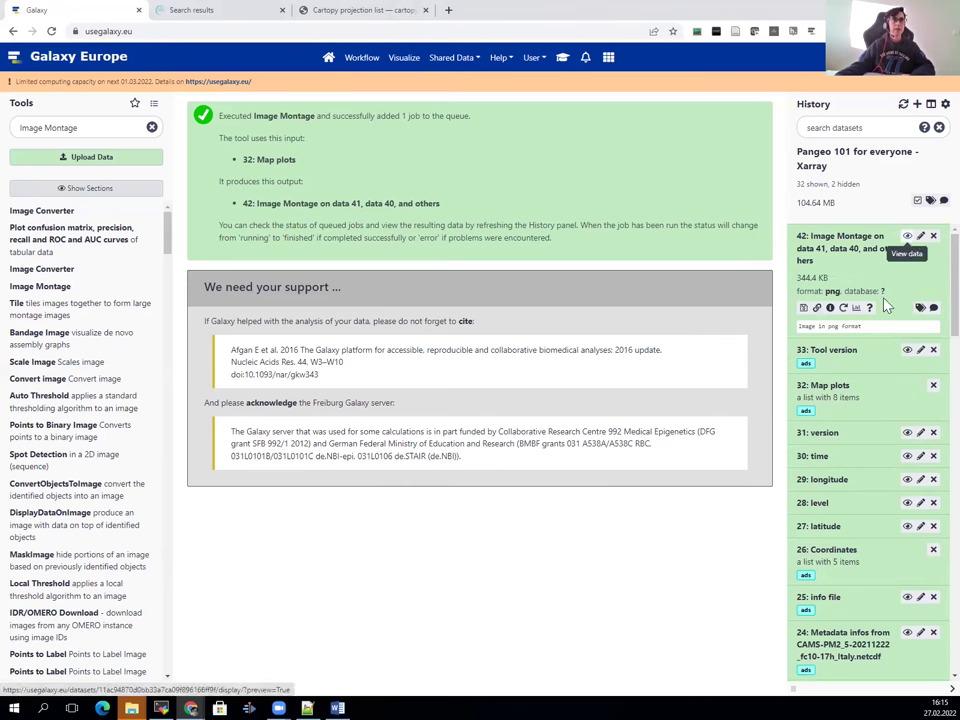
click(907, 237)
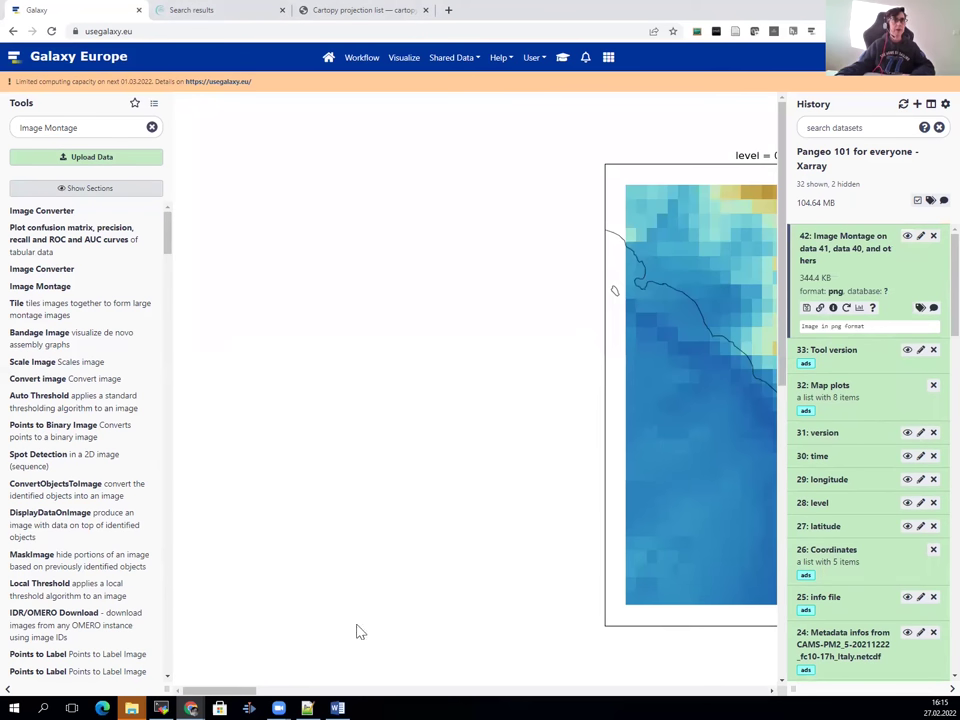
click(310, 690)
click(467, 697)
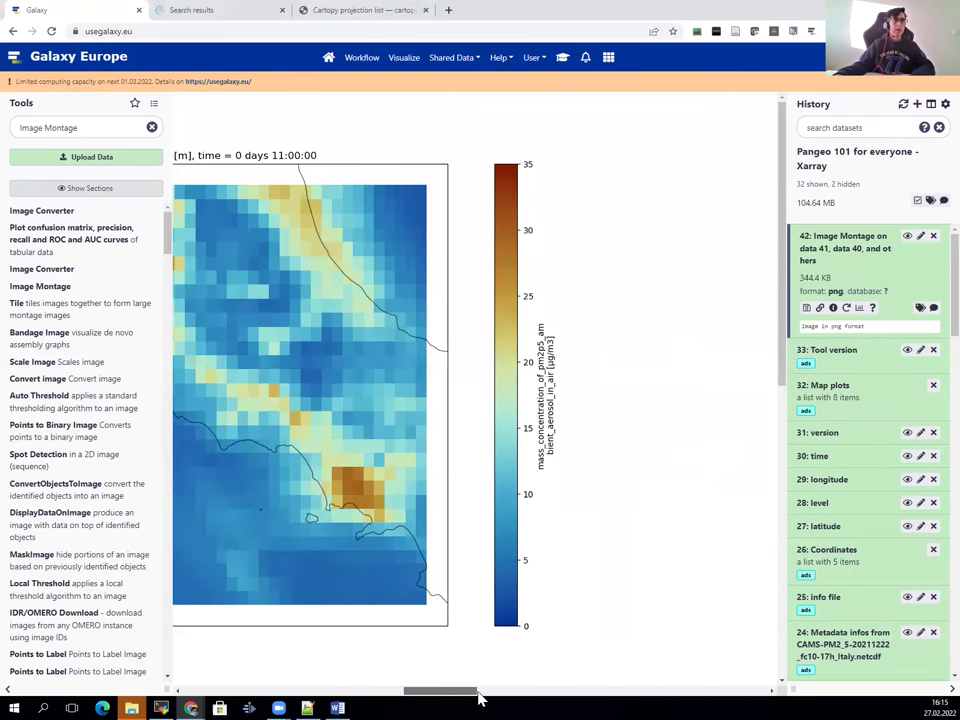
click(548, 698)
click(595, 697)
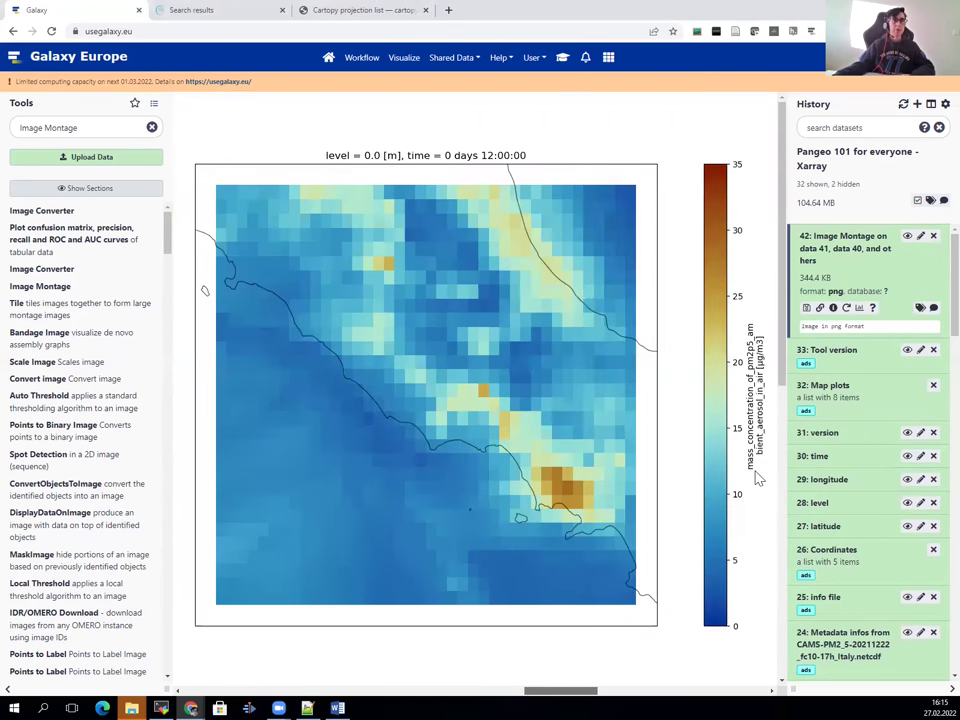
scroll(754, 476, right, 3)
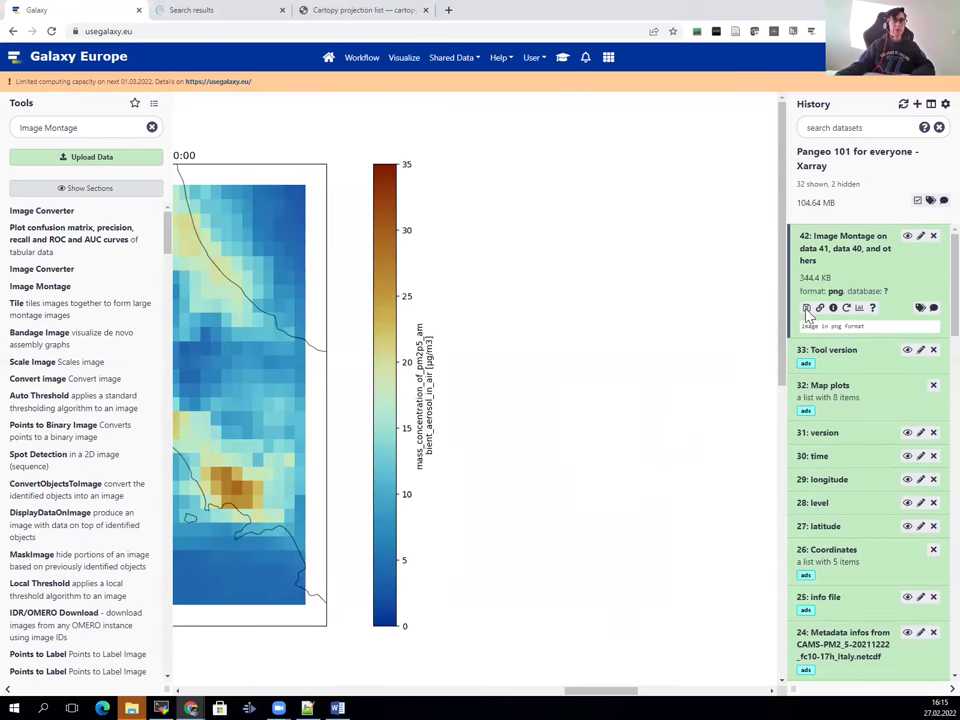
Download the Image Montage PNG and open it in the Photos app at full window size.
click(806, 309)
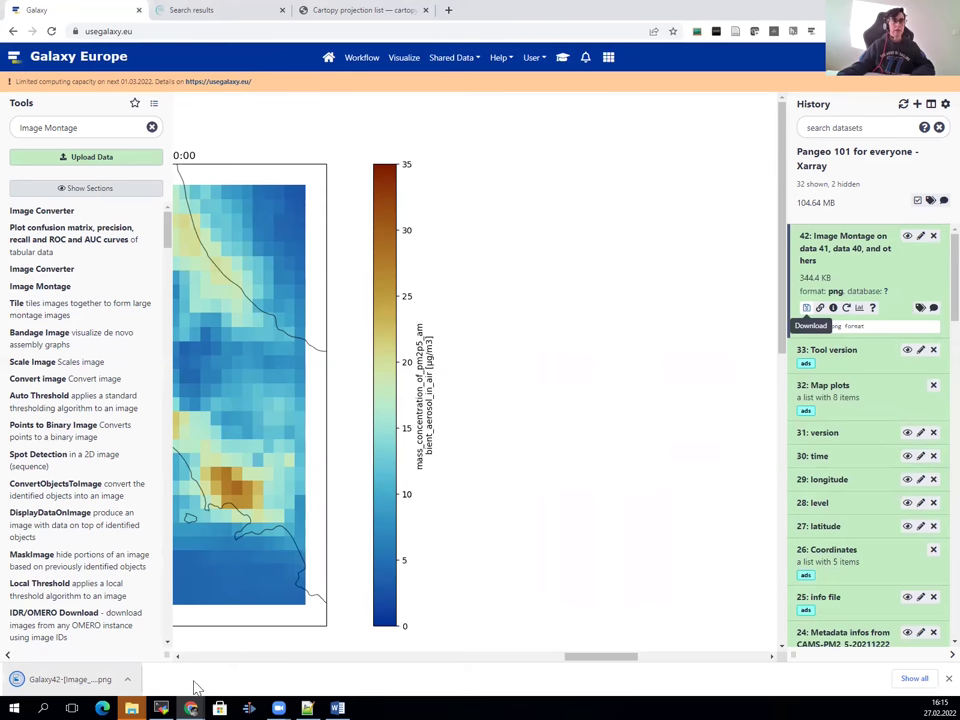
click(948, 678)
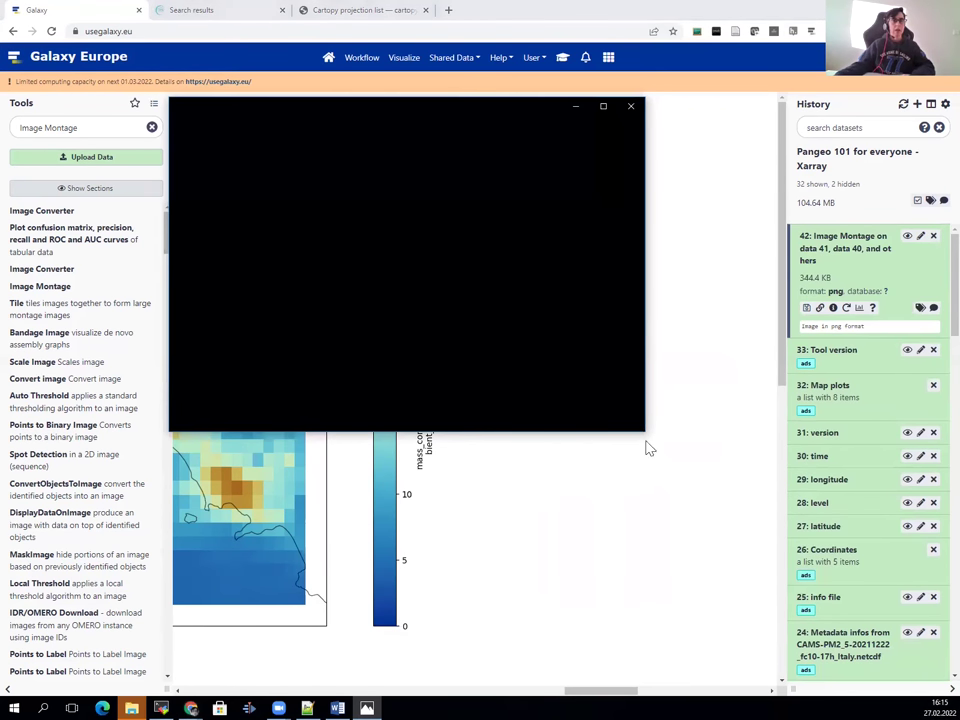
drag(645, 434, 856, 587)
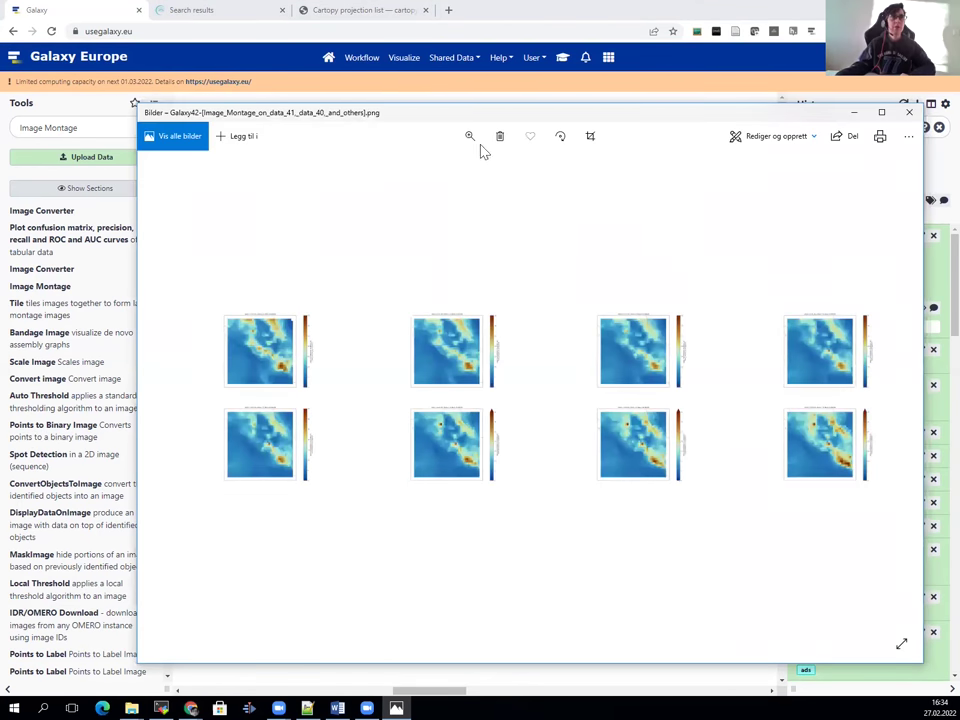
click(881, 113)
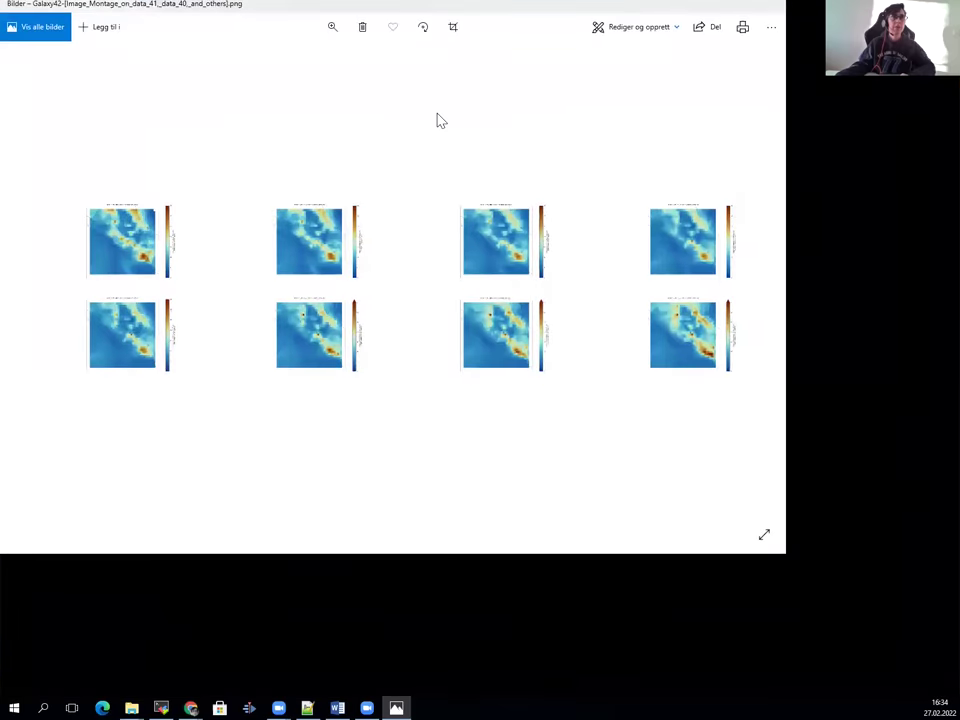
Enlarge the montage, check the location of Italy and Naples in Google Maps, and return to the montage.
click(419, 34)
click(379, 64)
scroll(381, 66, up, 4)
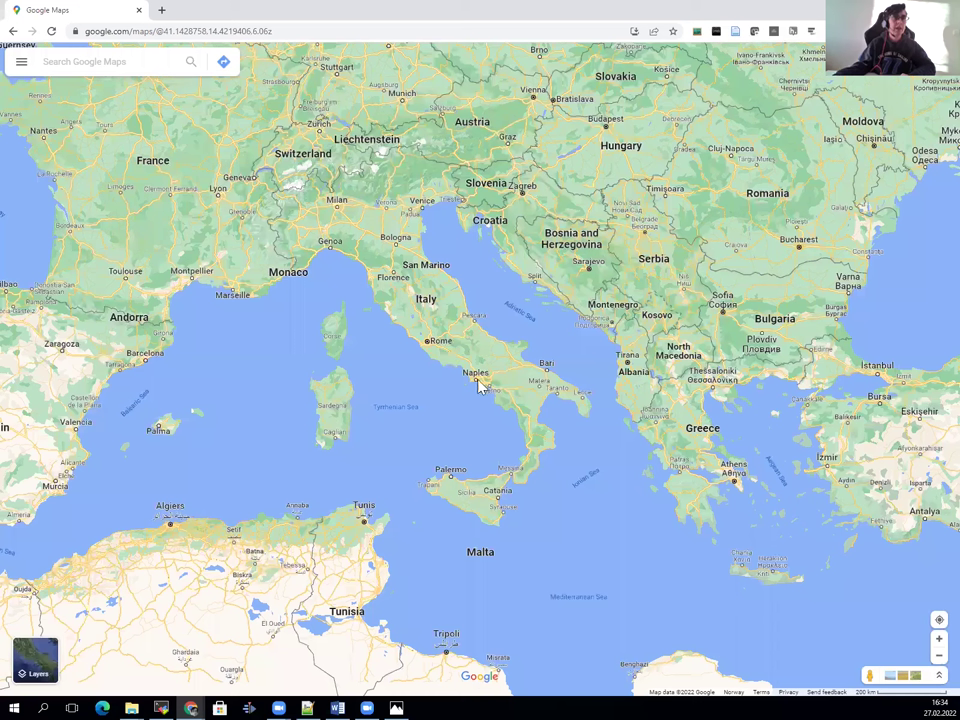
scroll(462, 337, up, 3)
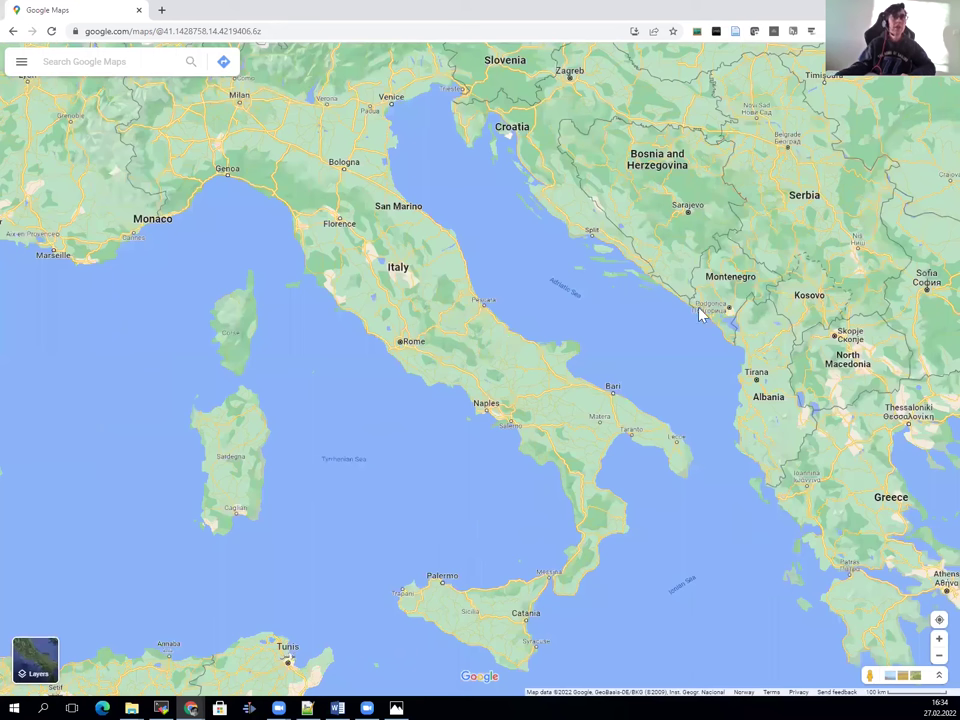
click(400, 697)
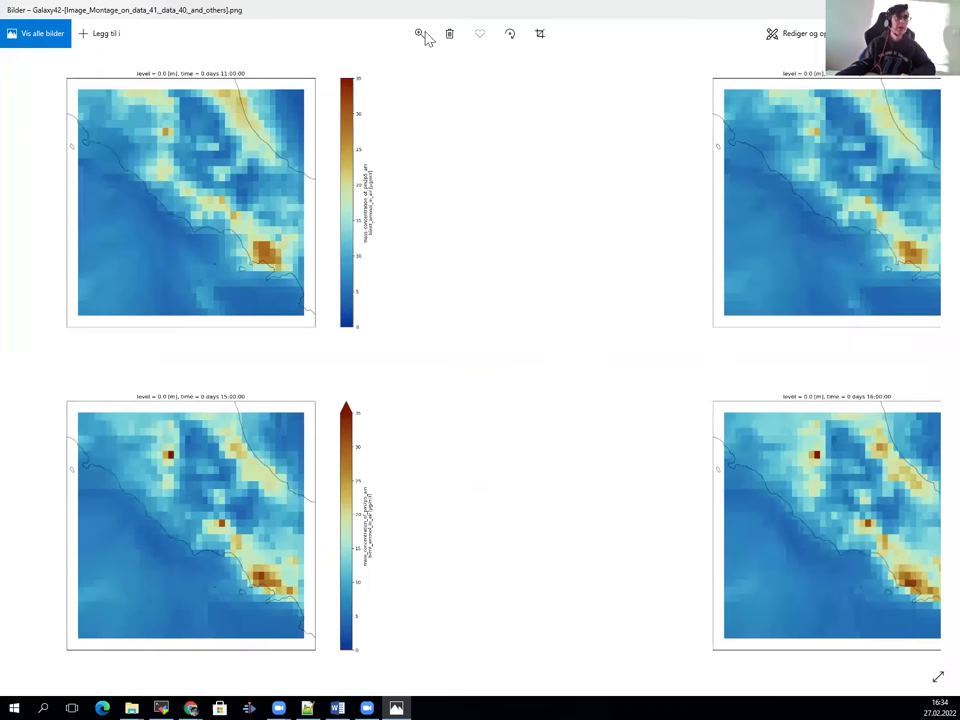
Enlarge the 11:00:00 map in the montage to examine the PM2.5 hotspot on the coast.
click(419, 33)
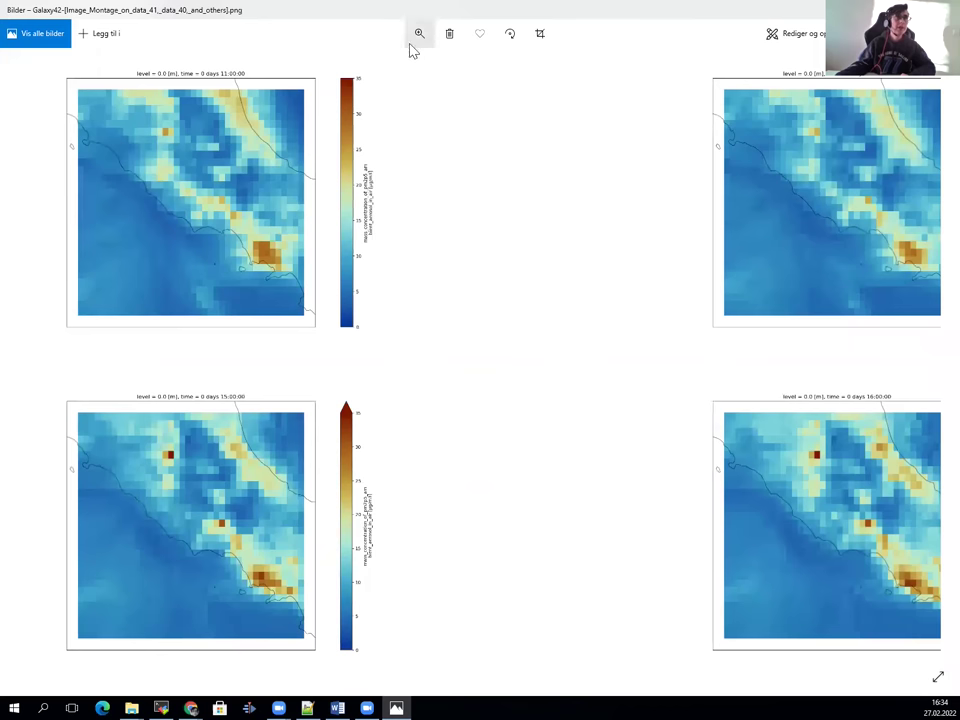
click(386, 64)
scroll(649, 304, up, 2)
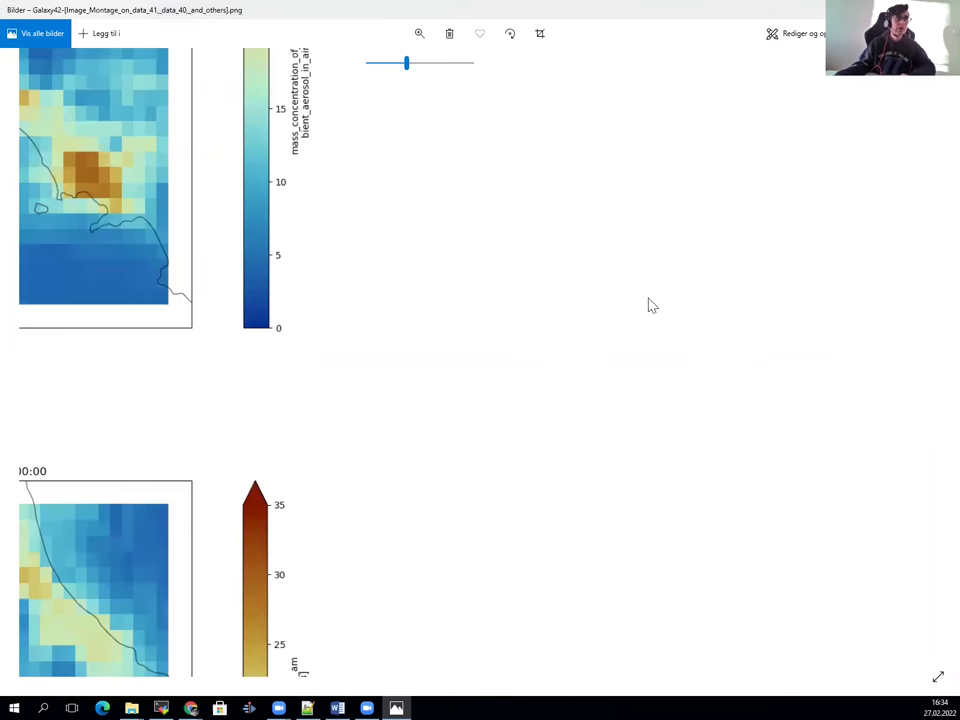
scroll(790, 270, up, 1)
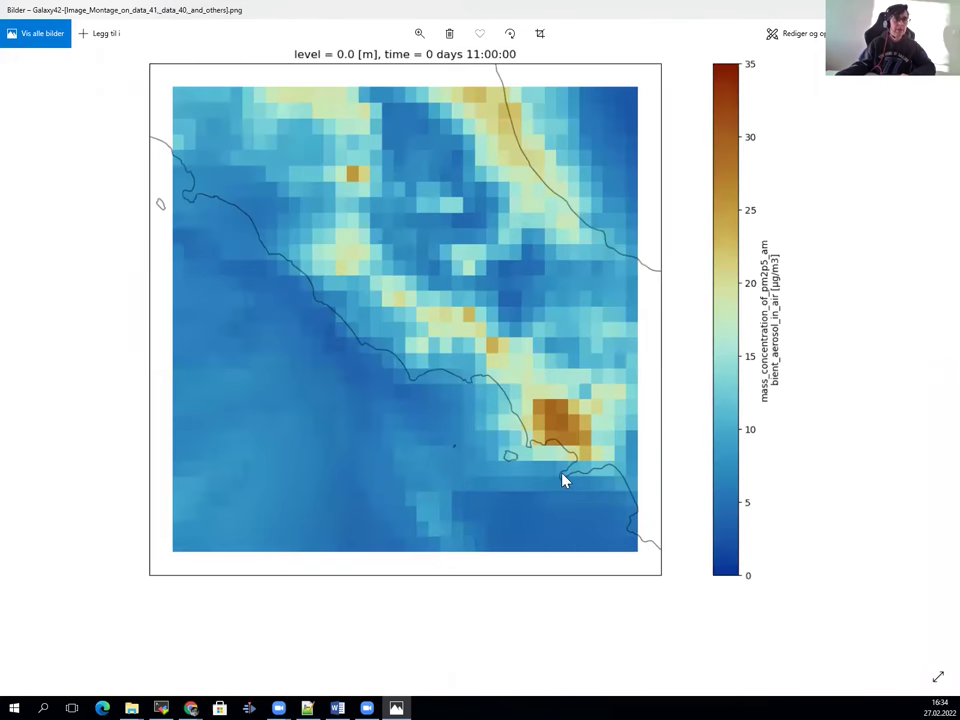
Zoom in on the Naples coastline in Google Maps for comparison and return to the montage image.
click(395, 703)
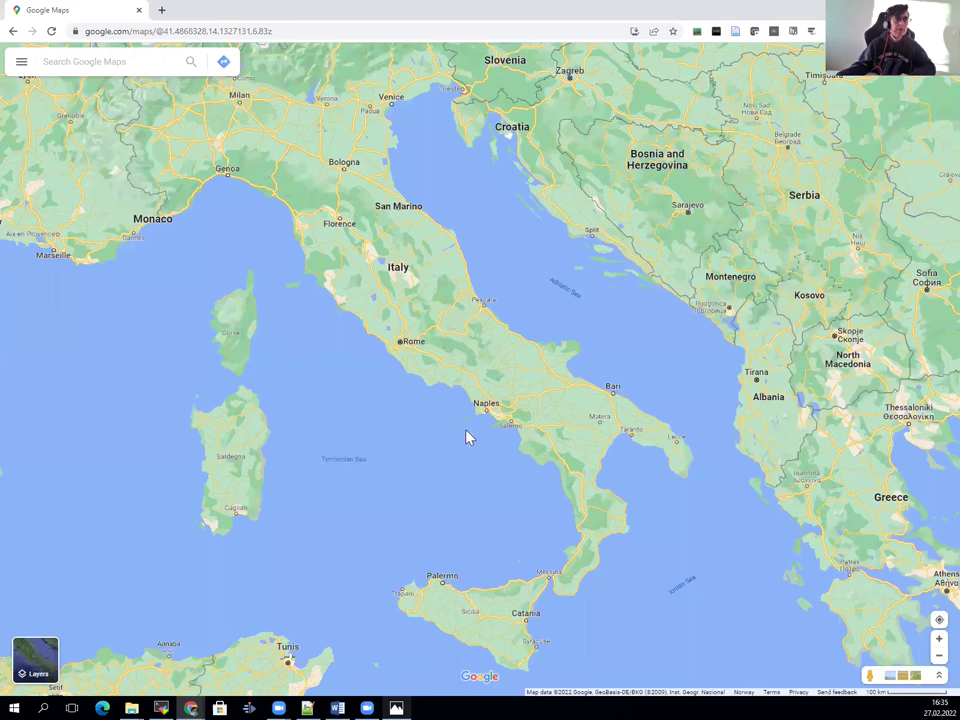
scroll(465, 448, up, 3)
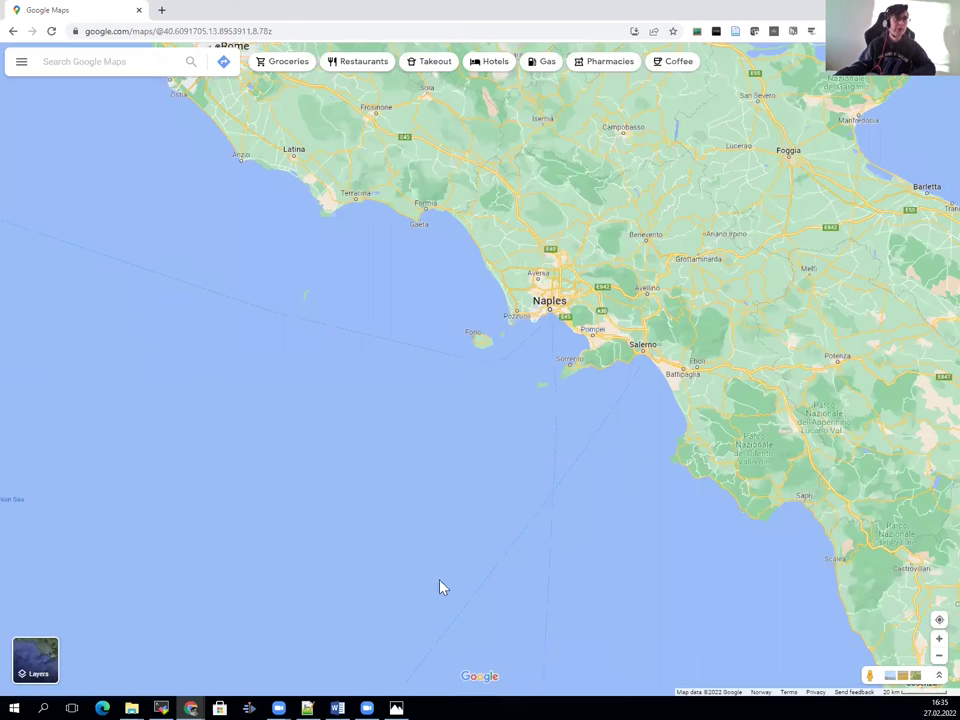
click(396, 707)
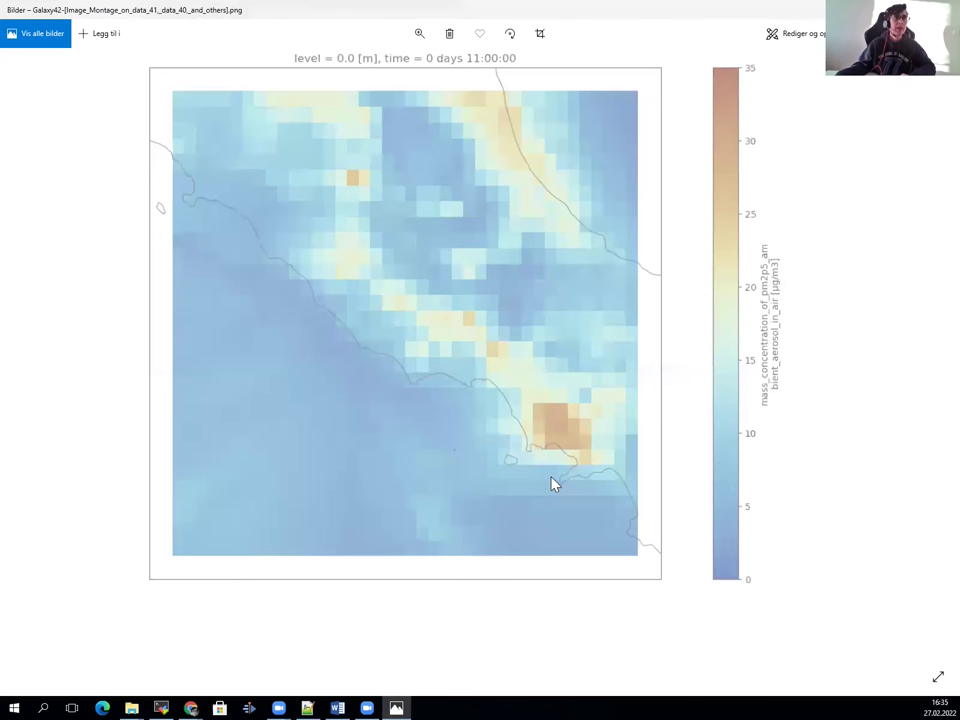
Examine the whole montage, comparing the 11:00:00 and 12:00:00 maps and their PM2.5 colour scale close up.
scroll(214, 358, down, 5)
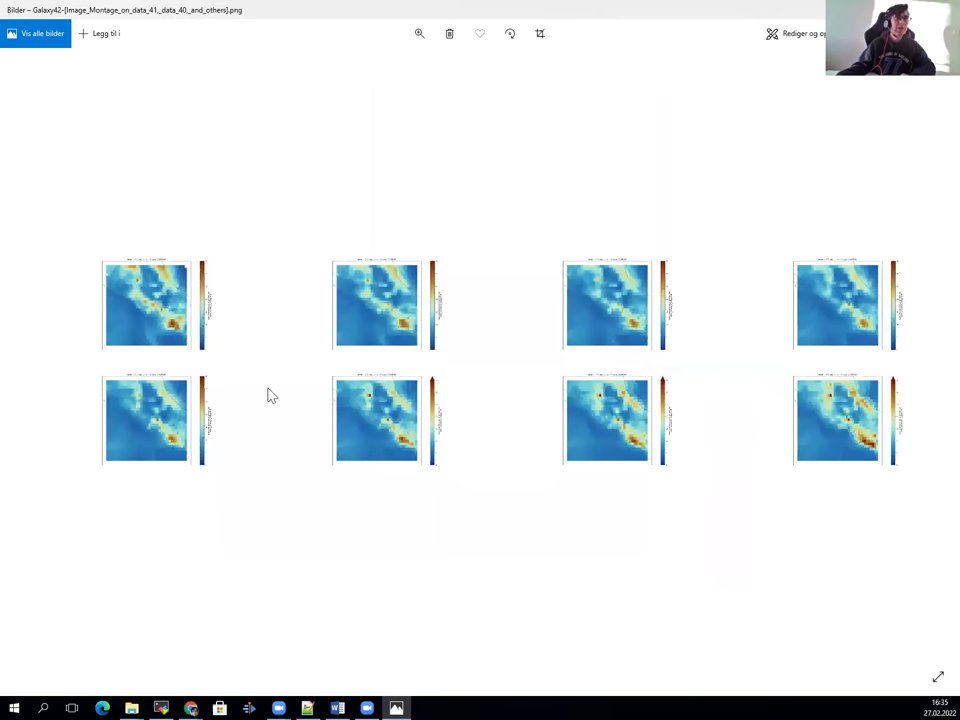
click(421, 33)
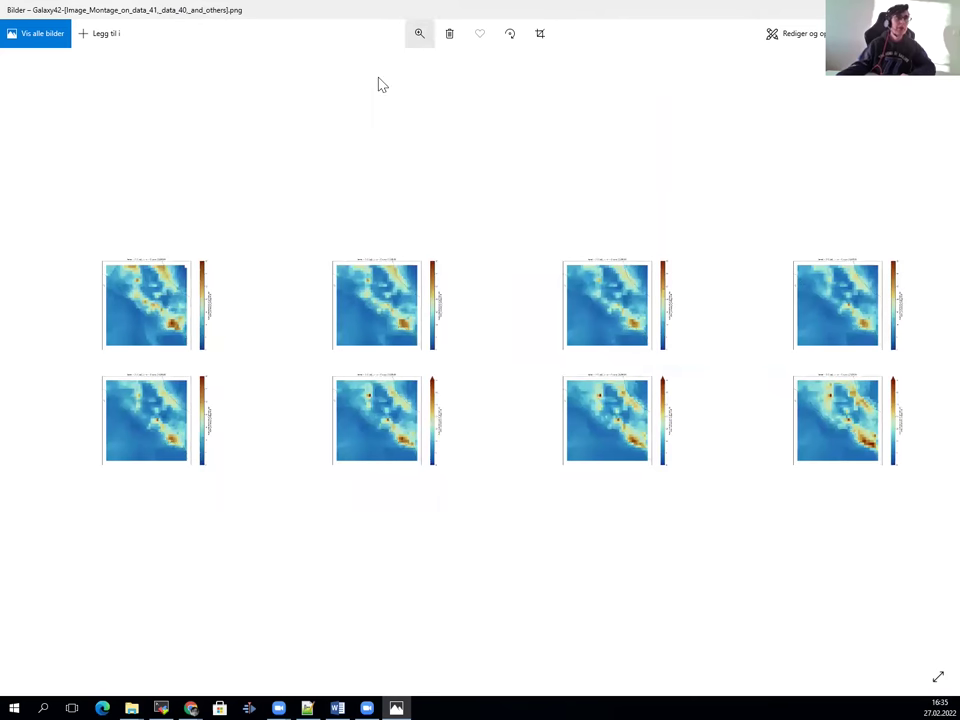
scroll(390, 75, up, 3)
scroll(443, 83, up, 5)
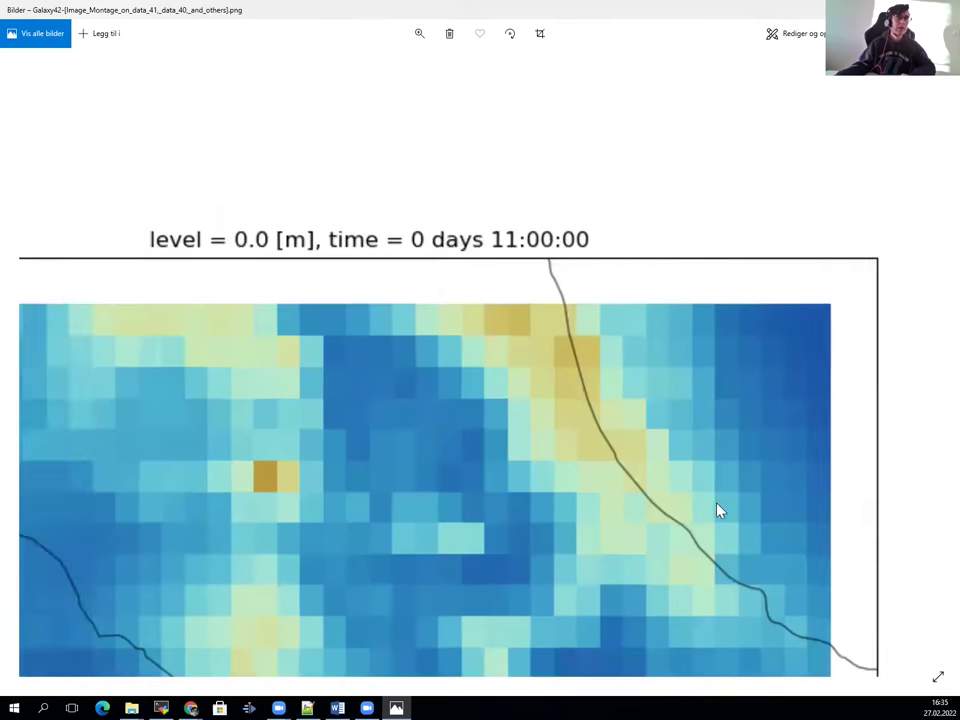
scroll(615, 533, right, 3)
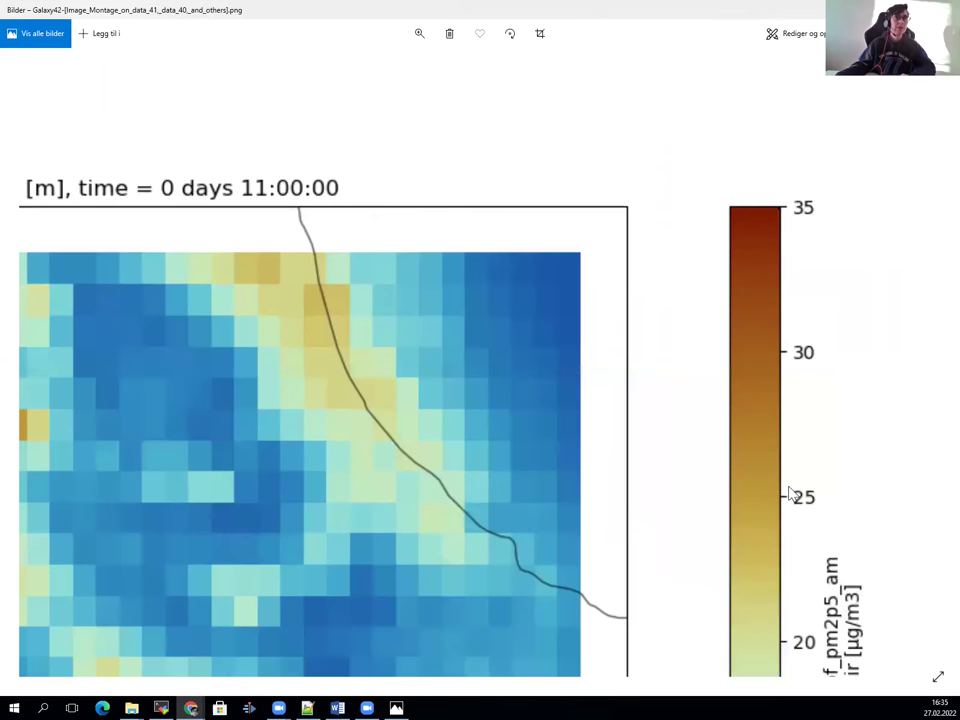
scroll(308, 476, right, 5)
scroll(191, 414, right, 5)
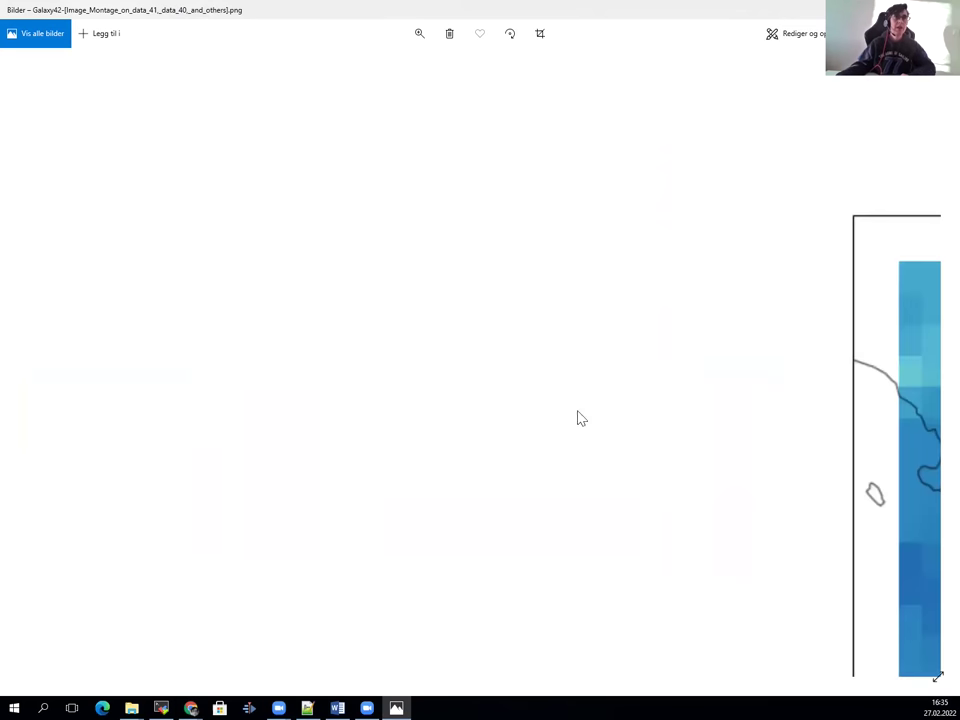
scroll(187, 447, right, 5)
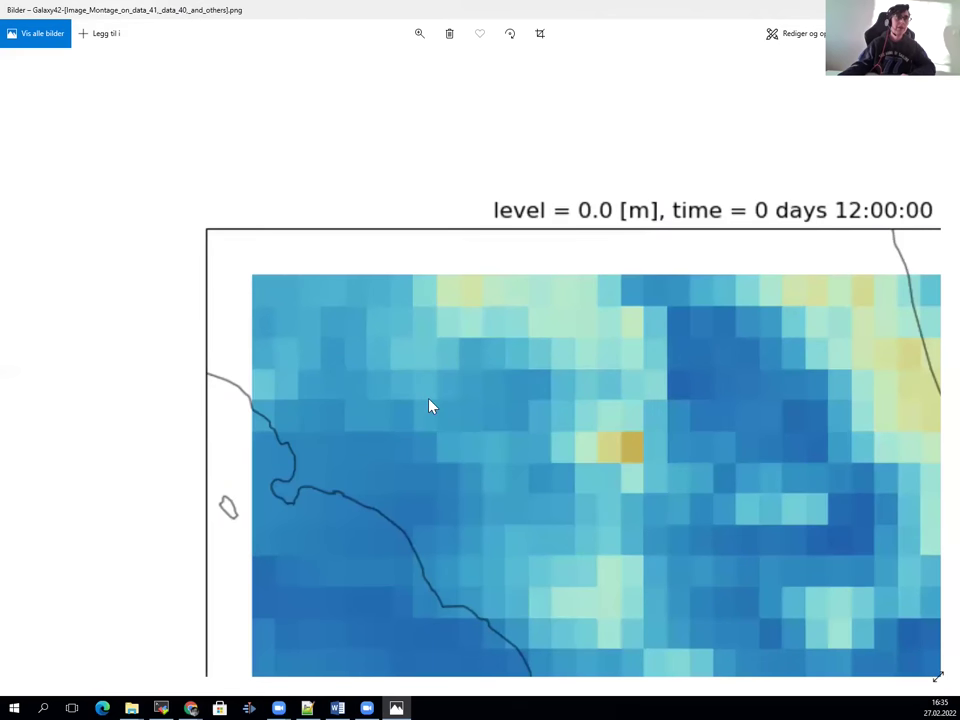
scroll(429, 403, left, 3)
click(419, 33)
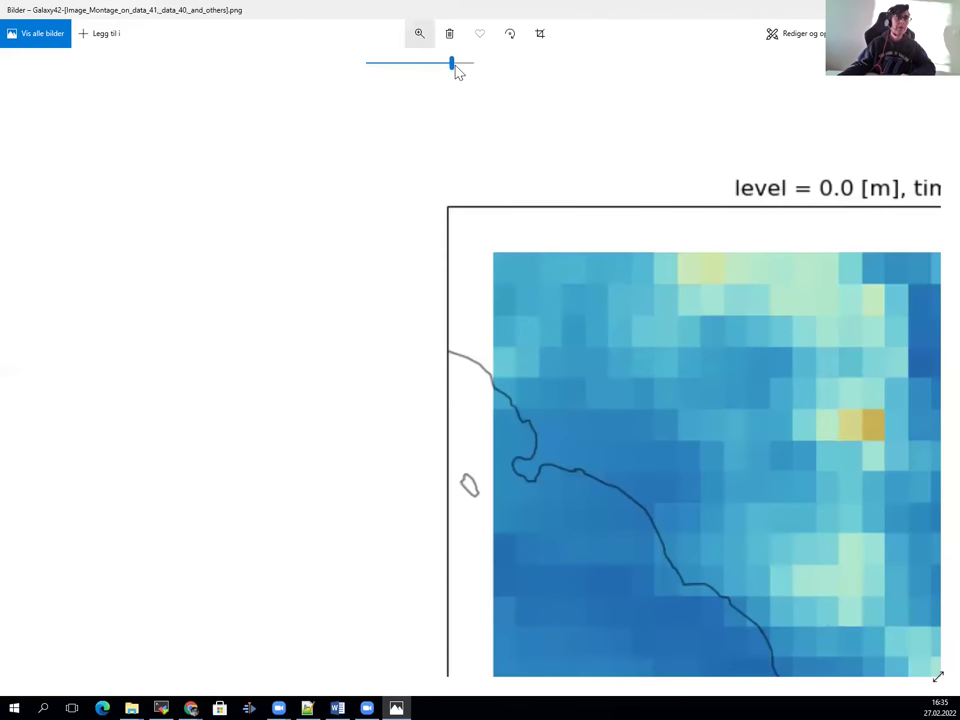
drag(454, 64, 367, 75)
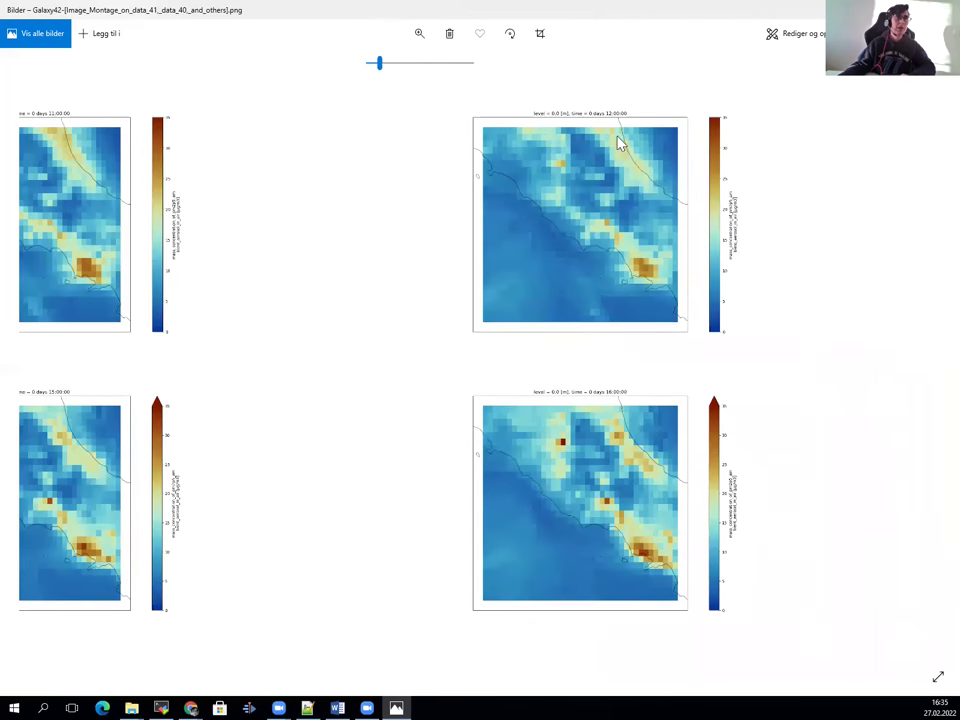
Compare the hourly PM2.5 maps across both rows of the montage, from the 10:00:00 map to the 16:00:00 map.
drag(538, 165, 420, 167)
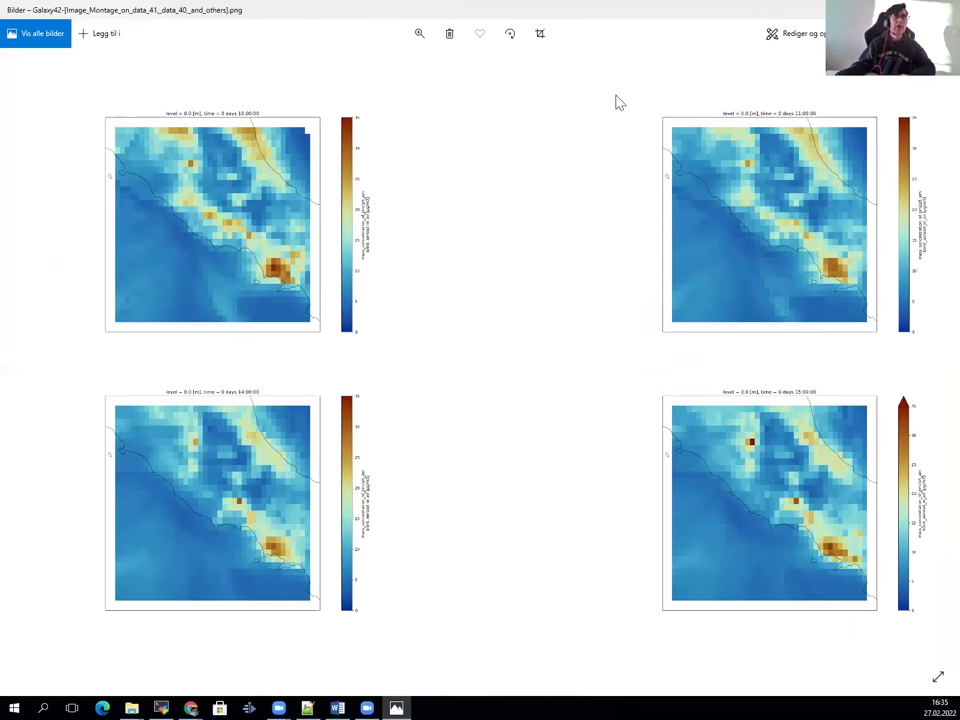
scroll(381, 64, down, 1)
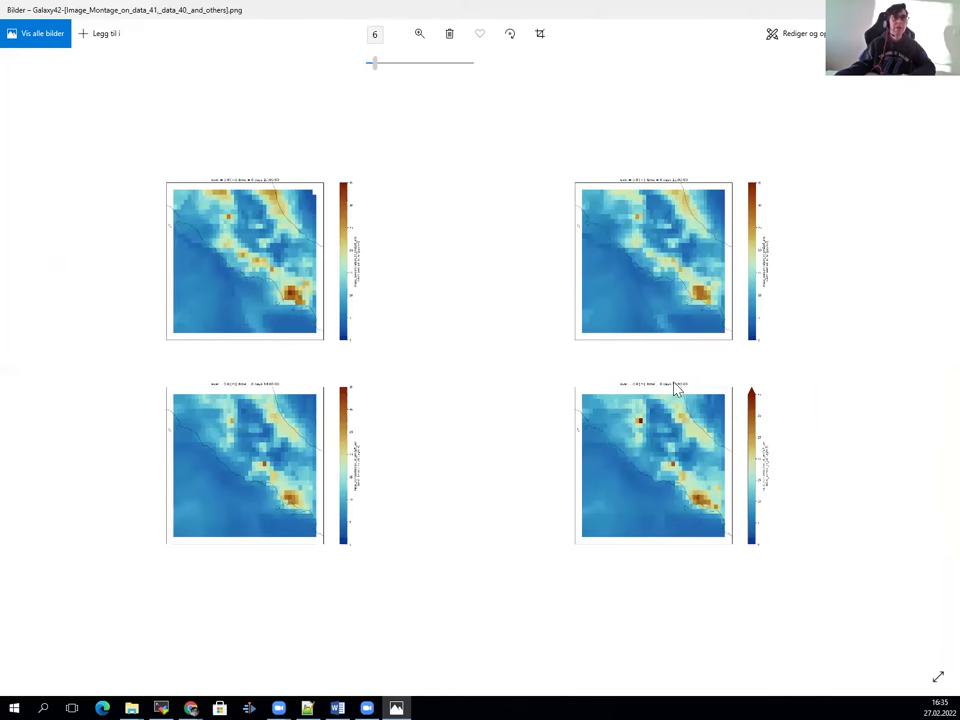
scroll(450, 377, down, 1)
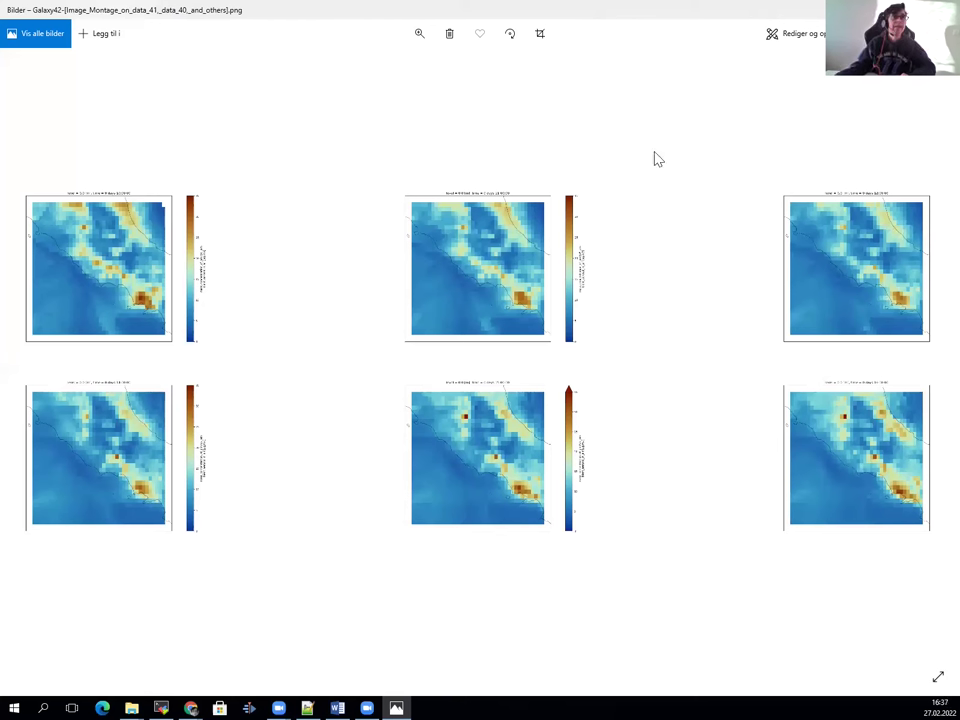
Return to Galaxy and read the introduction of the tutorial's Masking with Where statement section.
key(alt+Tab)
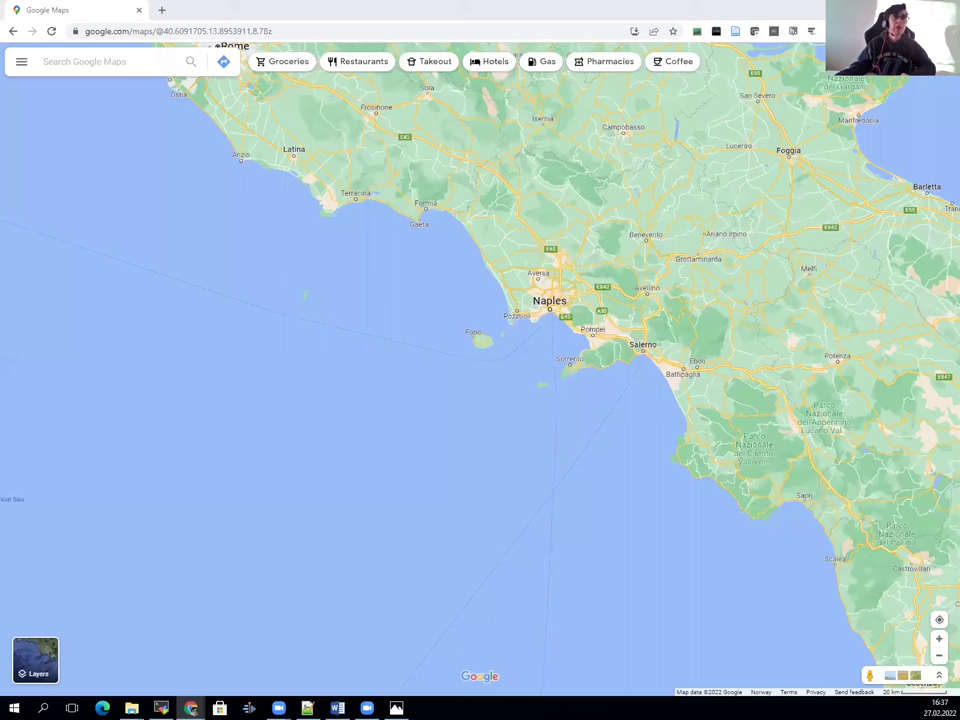
key(alt+Tab)
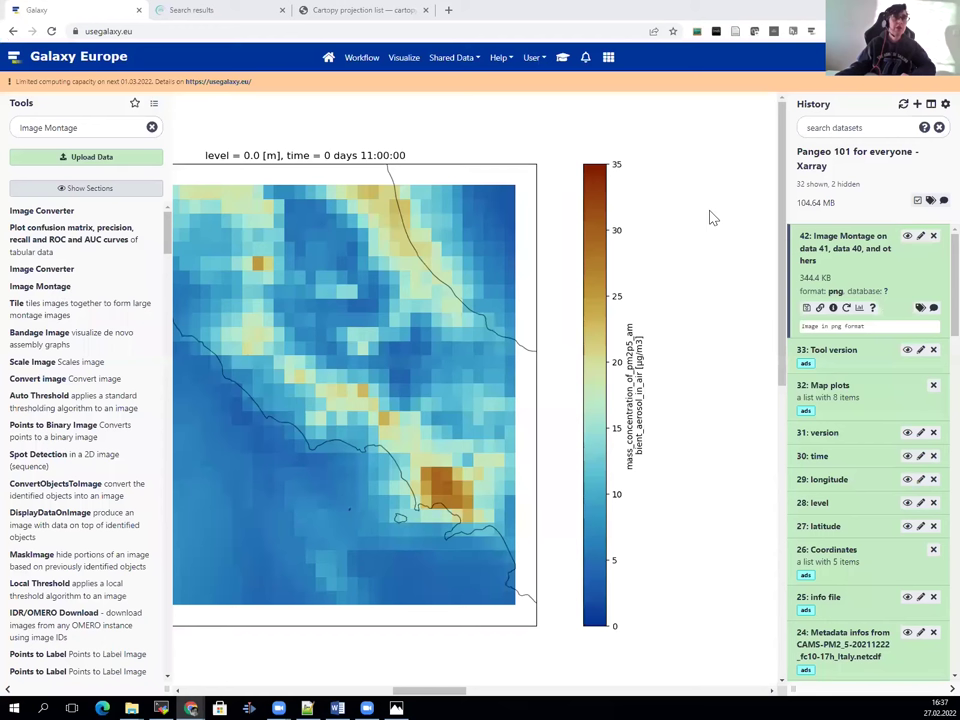
click(562, 59)
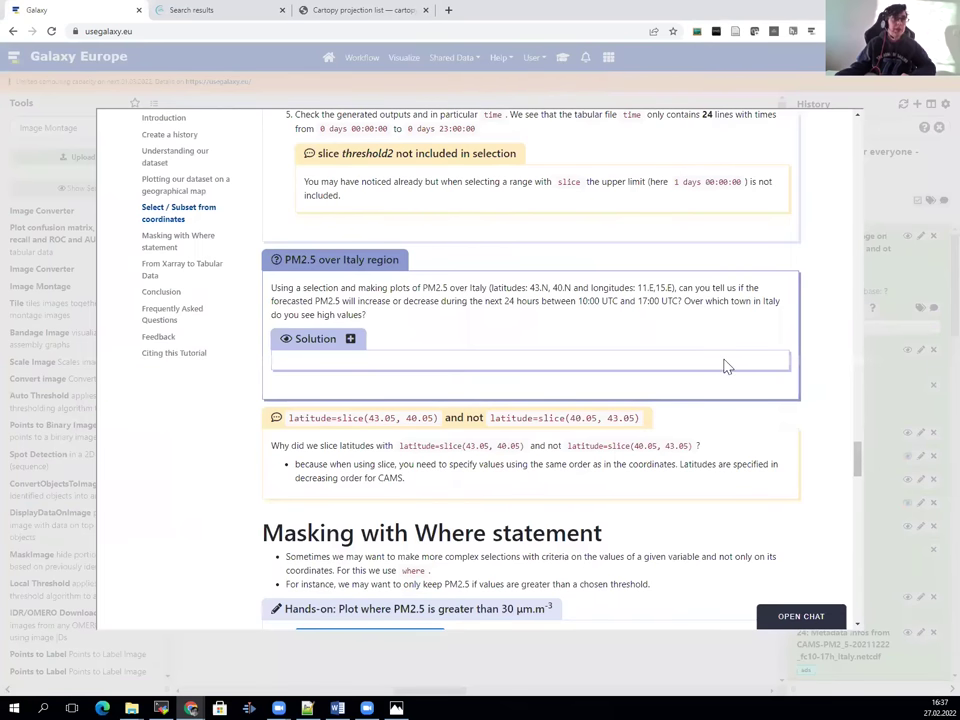
scroll(741, 379, down, 2)
scroll(741, 379, down, 2)
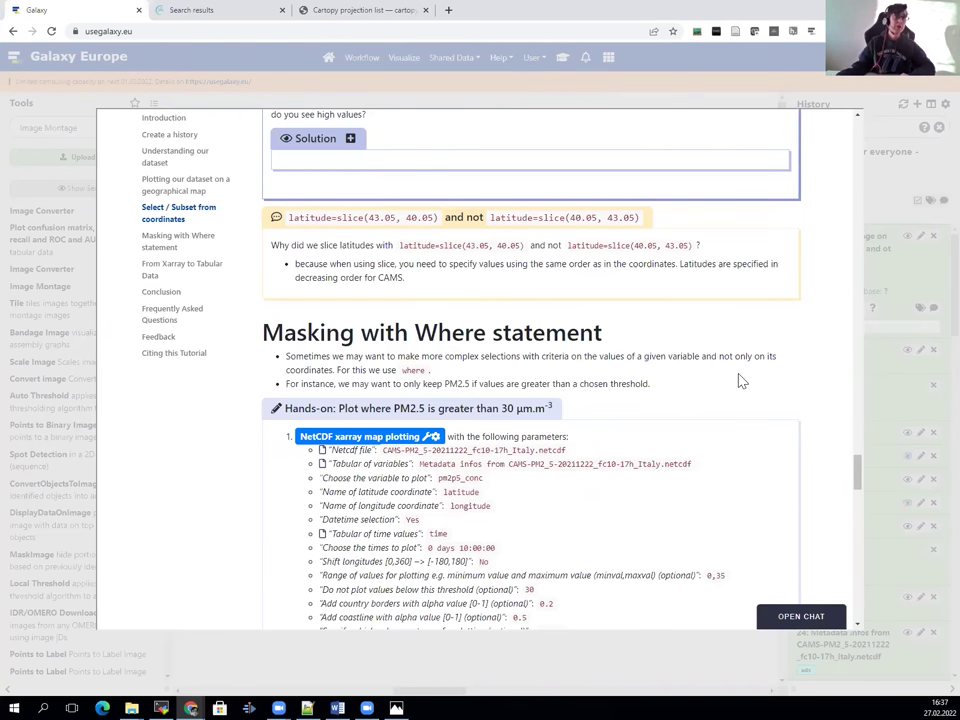
click(873, 177)
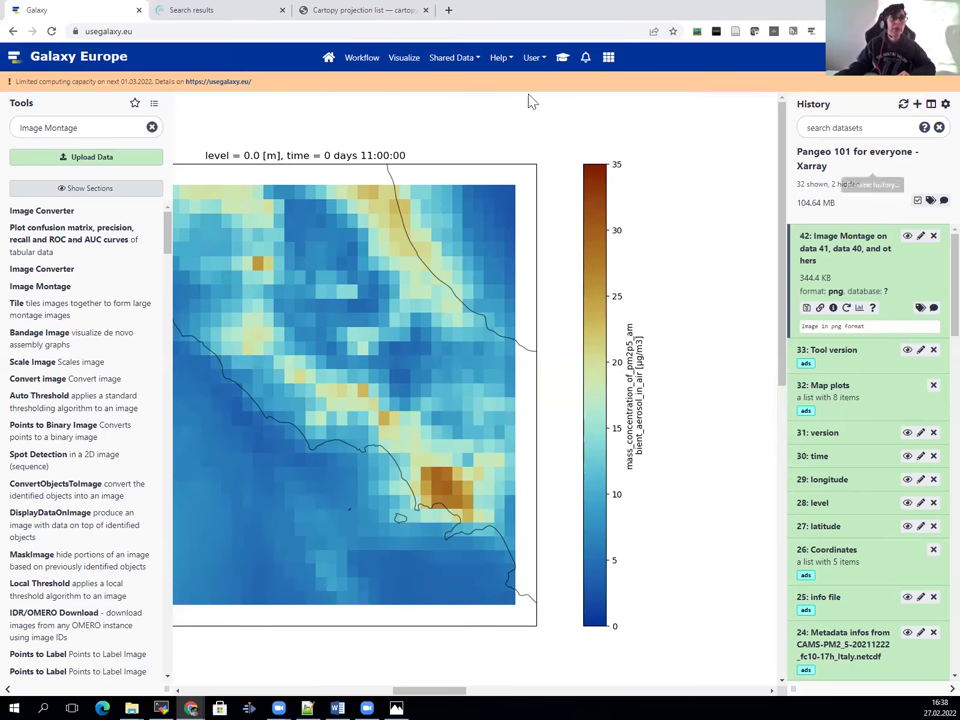
Review the tutorial's parameters for plotting PM2.5 above 30 µm.m-3, highlighting the option that hides values below a threshold.
click(563, 60)
scroll(640, 300, down, 2)
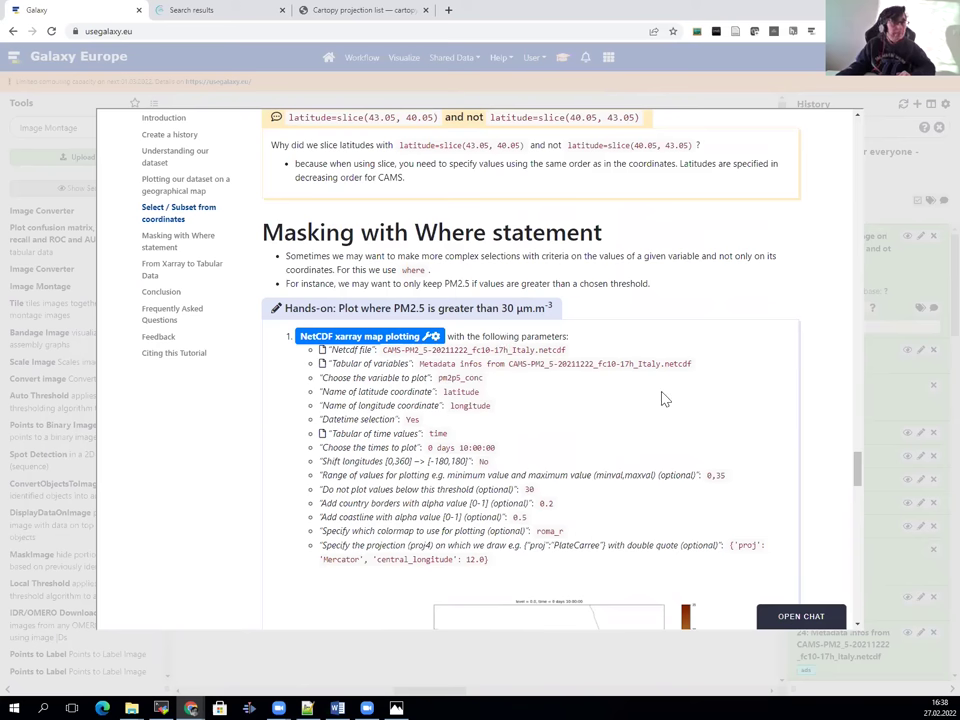
scroll(661, 399, down, 4)
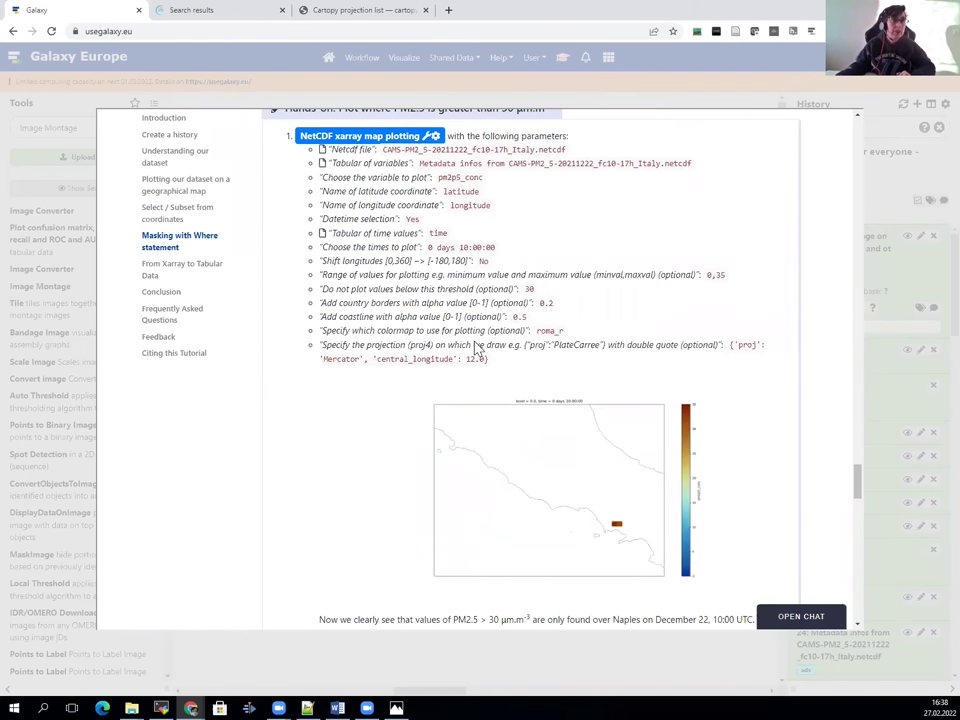
scroll(381, 332, up, 2)
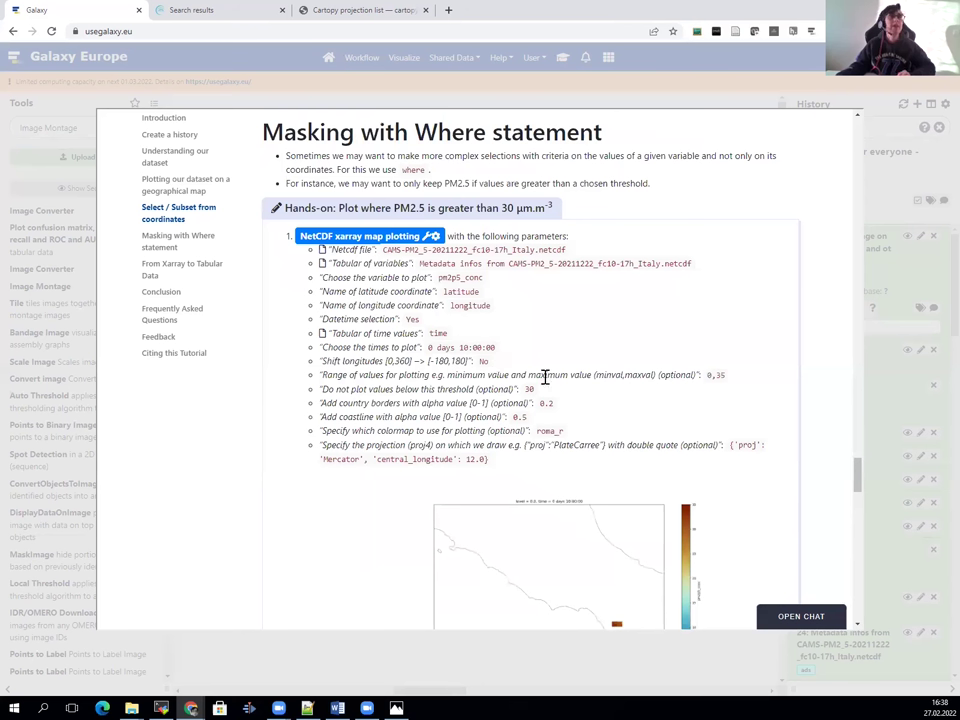
drag(321, 392, 369, 390)
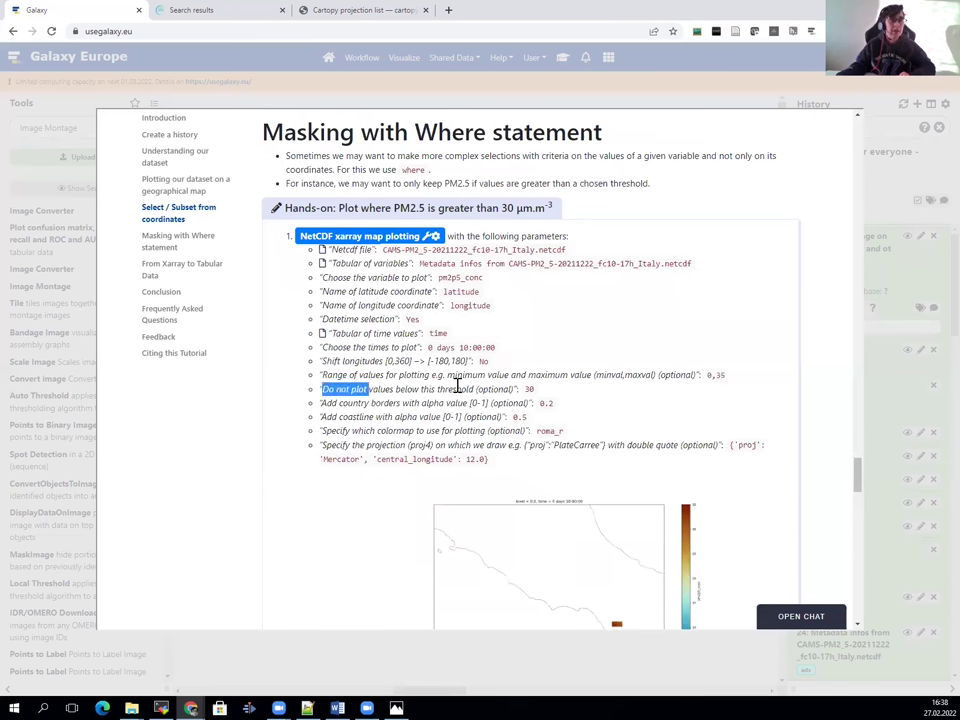
drag(468, 387, 494, 396)
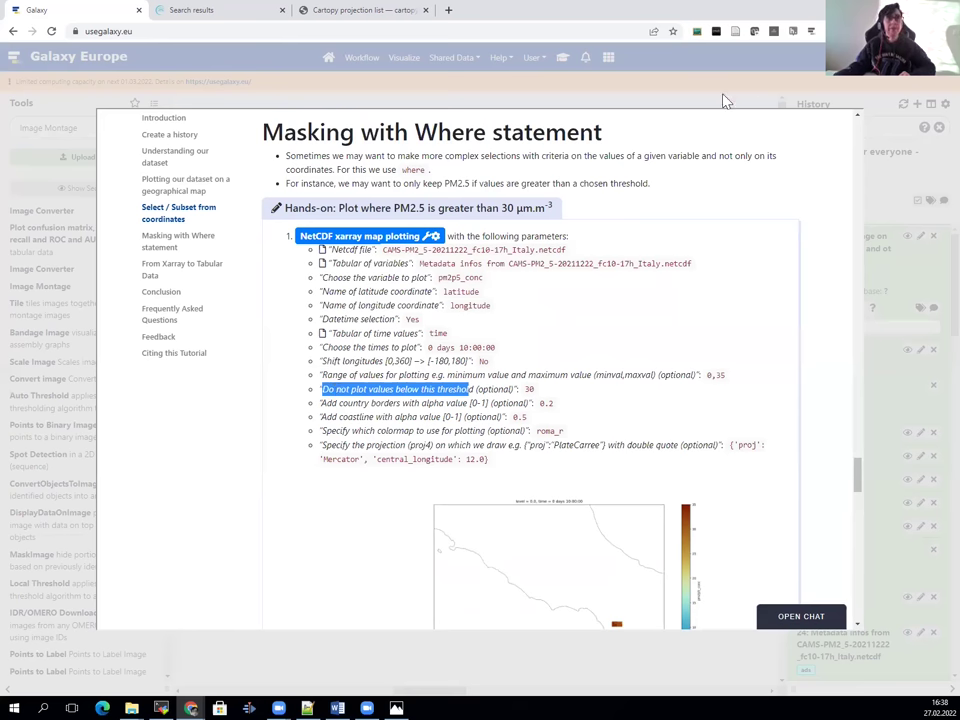
key(Escape)
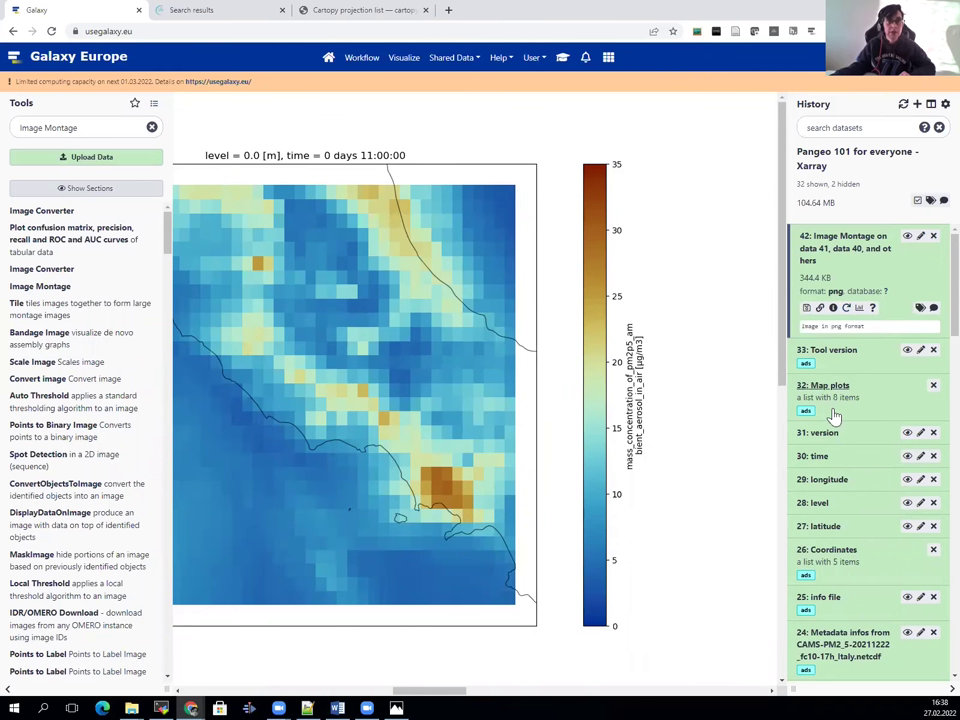
Rerun the NetCDF xarray map plotting job behind output 33: Tool version with the threshold for not plotting lower values set to 30.
click(826, 351)
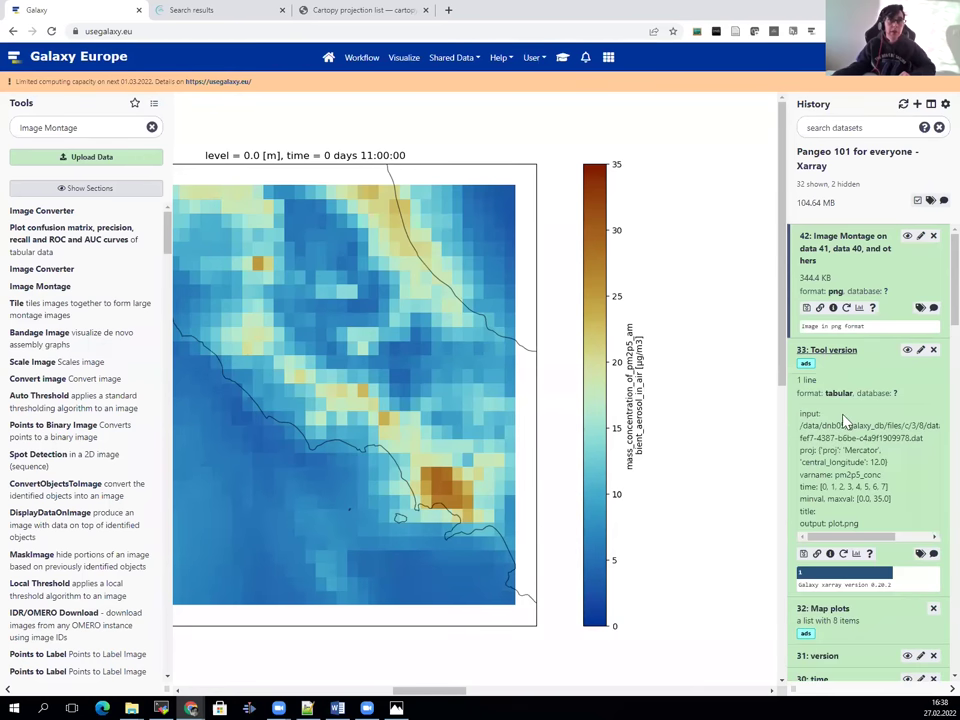
click(844, 556)
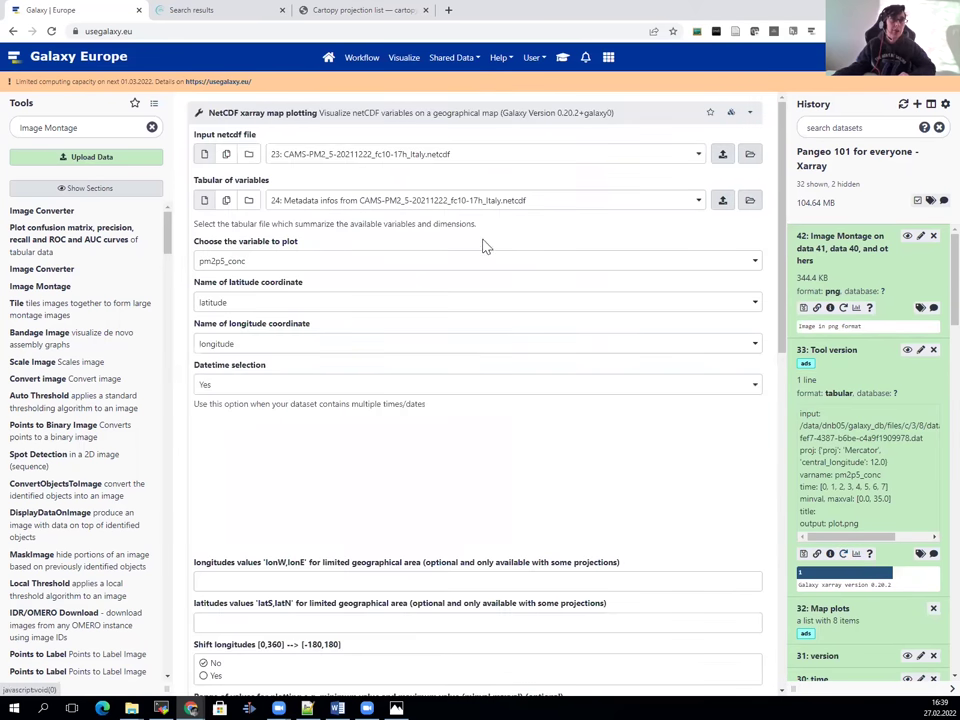
scroll(456, 239, down, 1)
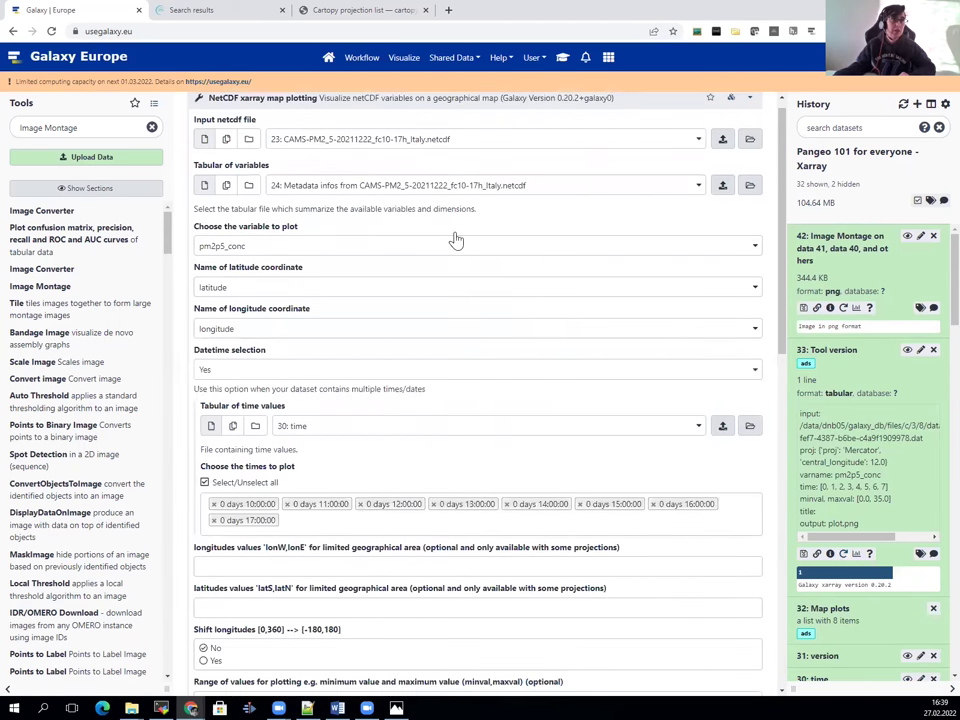
scroll(456, 239, down, 2)
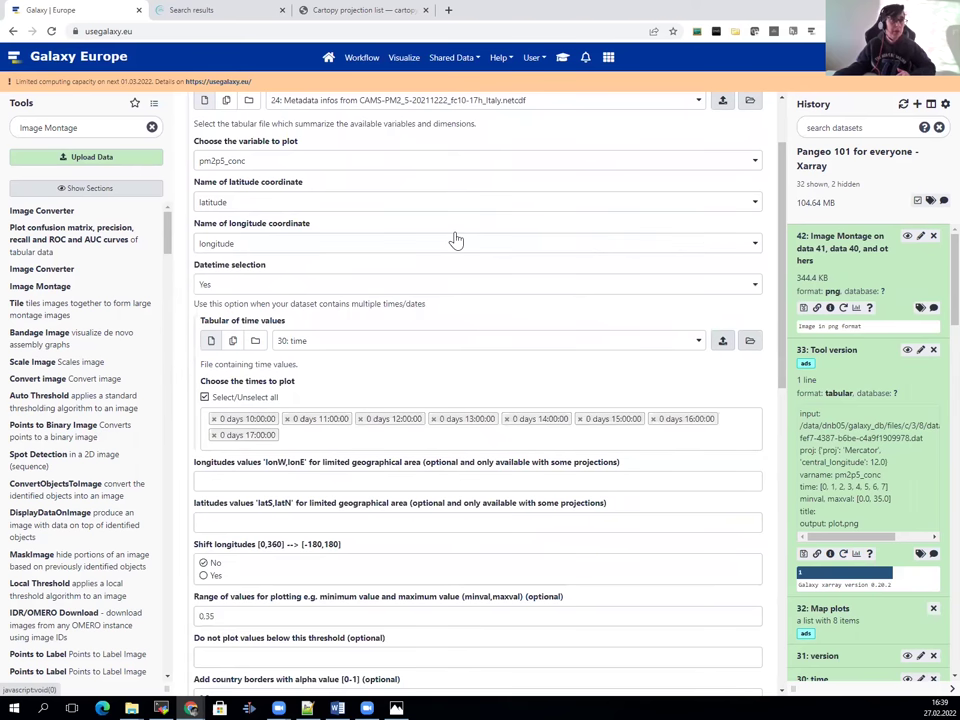
scroll(456, 239, down, 2)
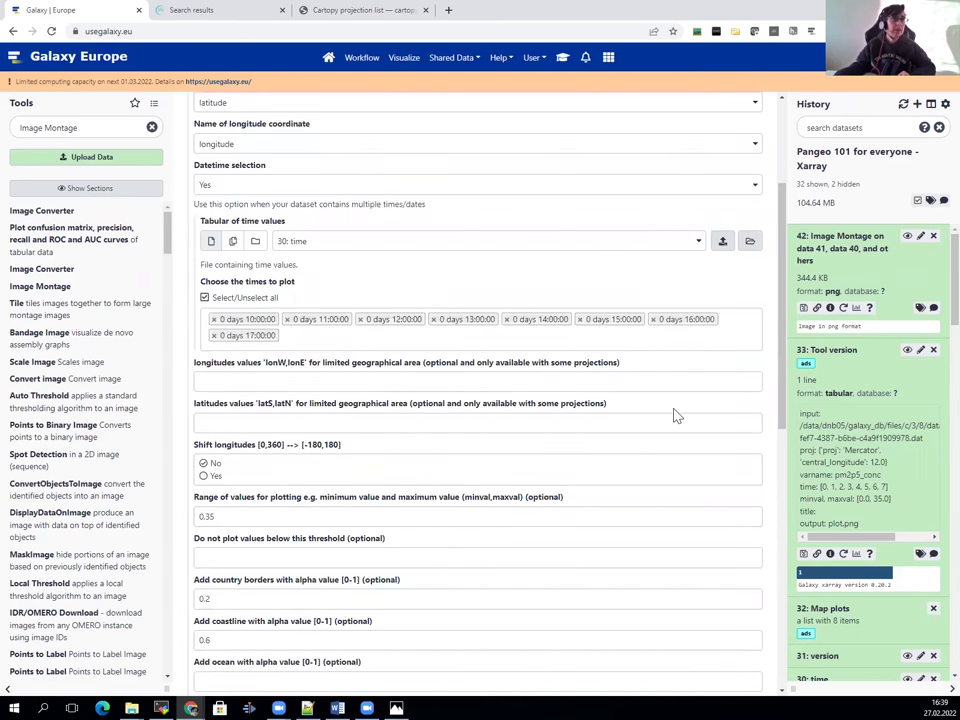
scroll(565, 375, up, 2)
scroll(565, 375, down, 1)
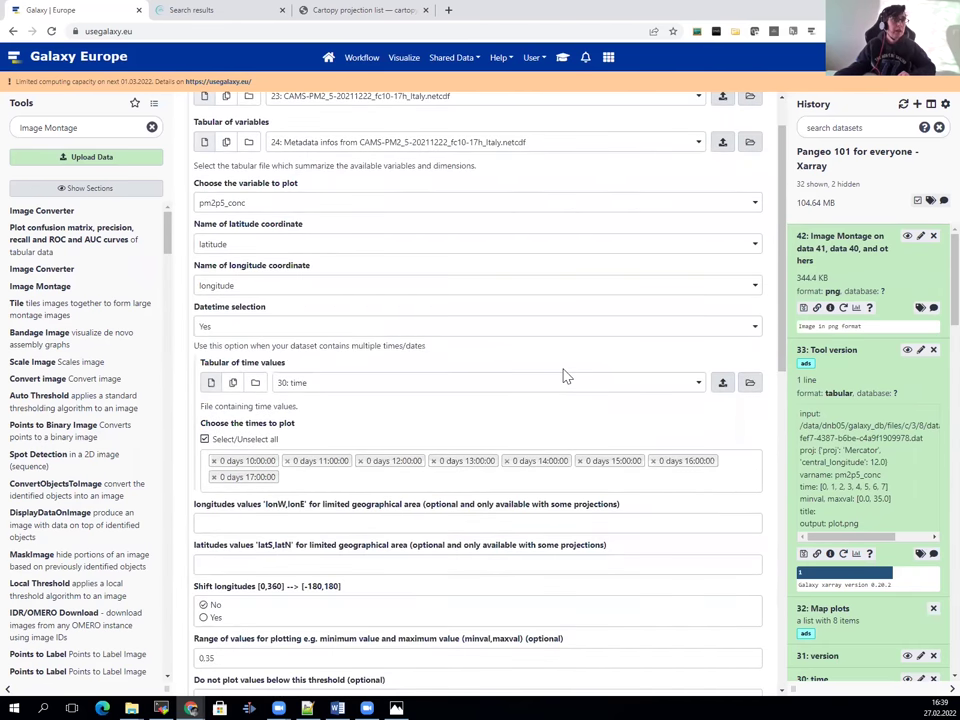
scroll(565, 375, down, 5)
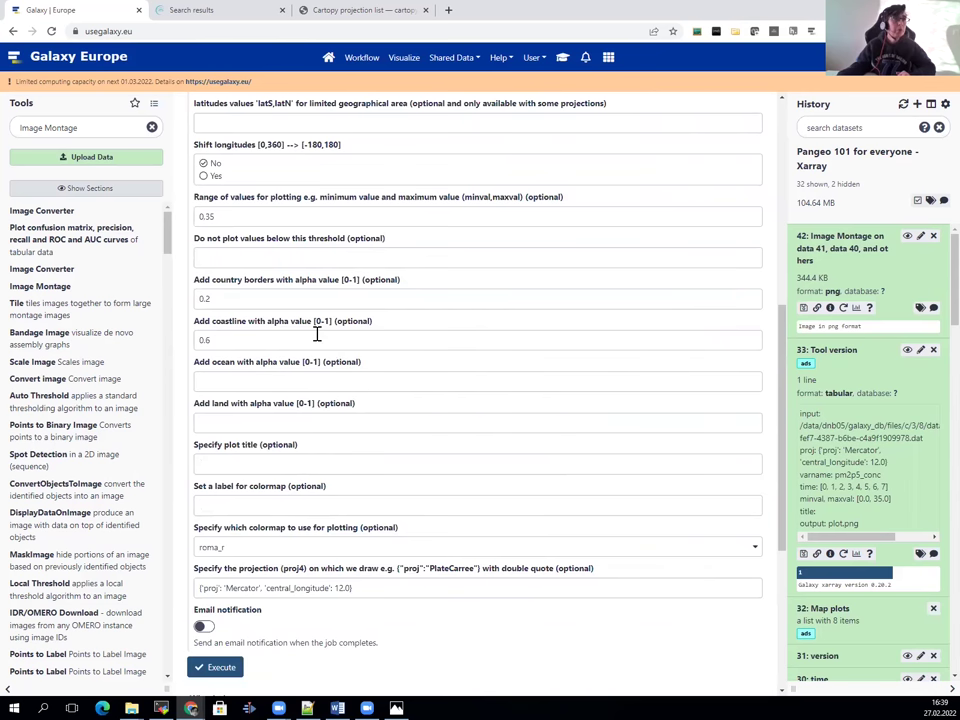
click(238, 256)
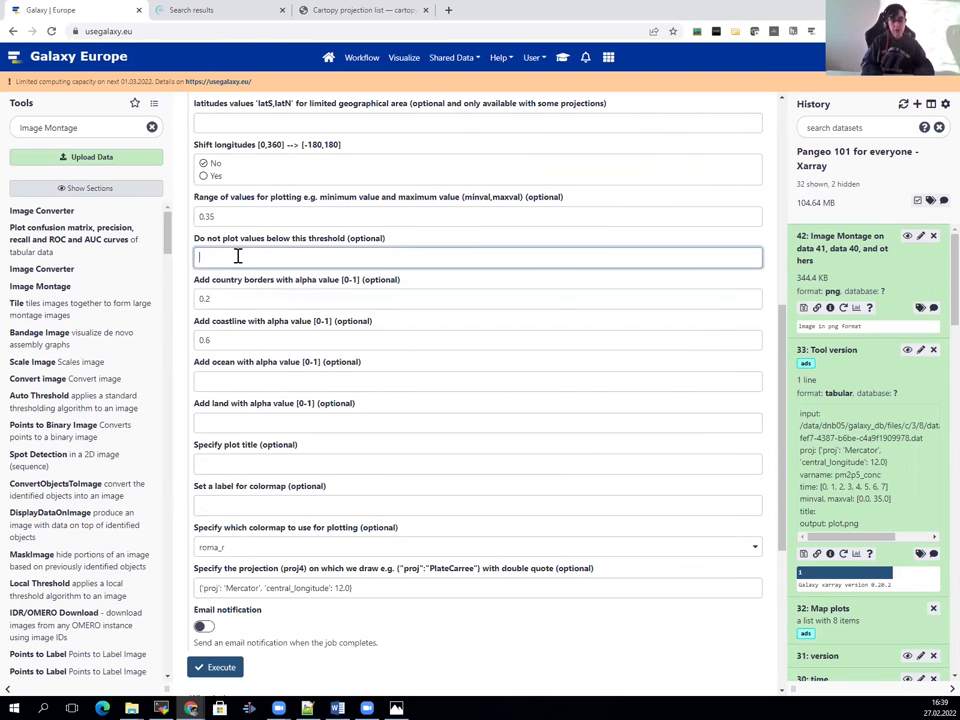
text(30)
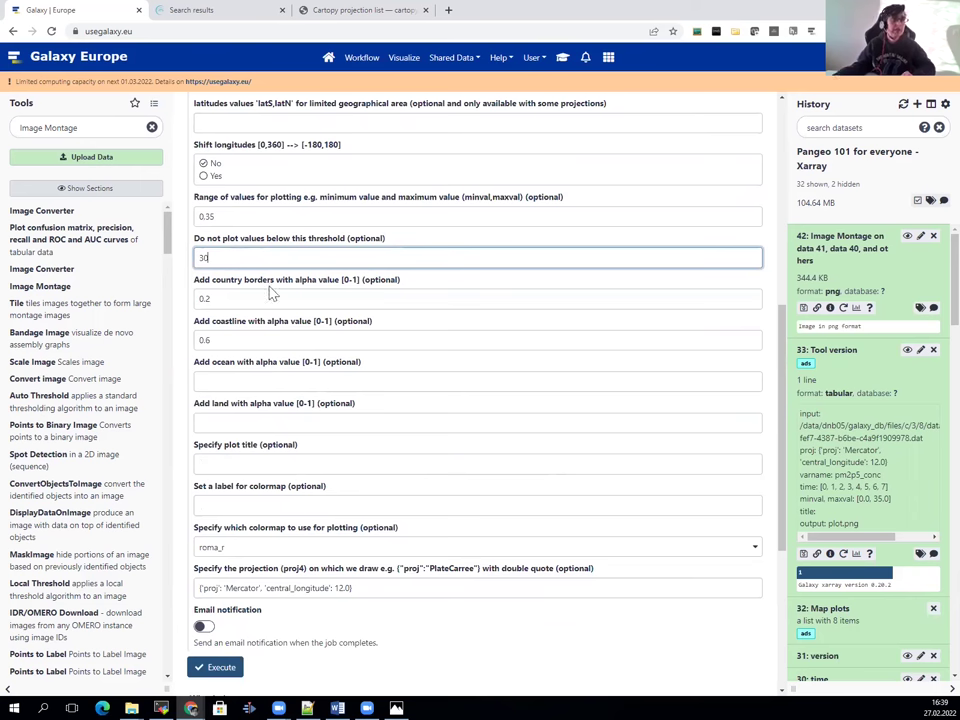
click(237, 672)
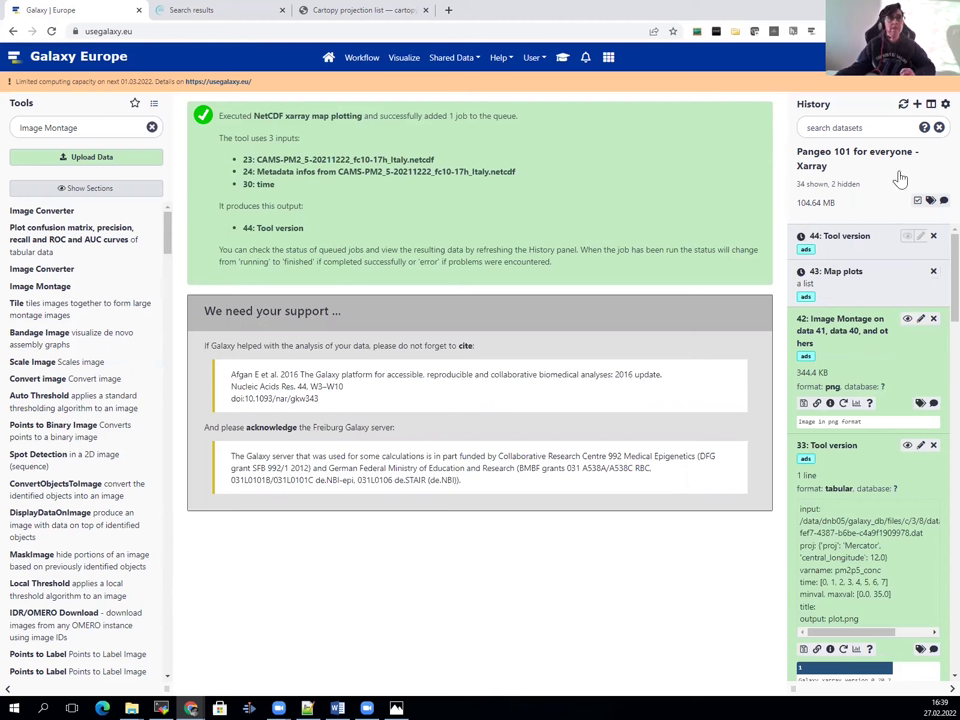
Check the tutorial's time selection and example plot, and read its question on PM2.5 over Italy over 30 µm.m-3.
click(562, 62)
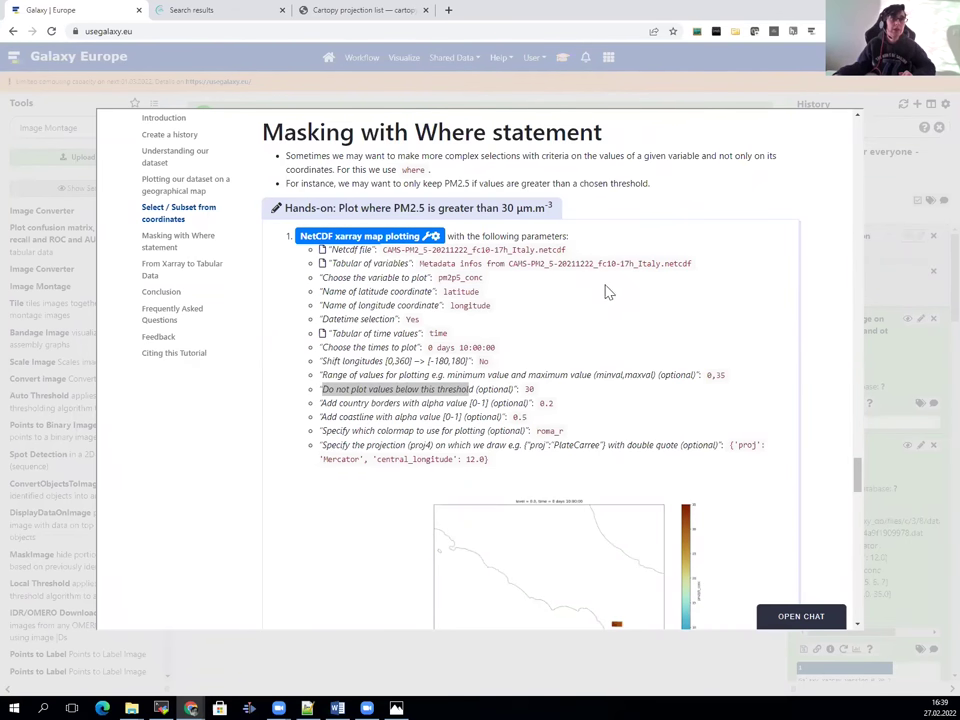
scroll(602, 280, down, 1)
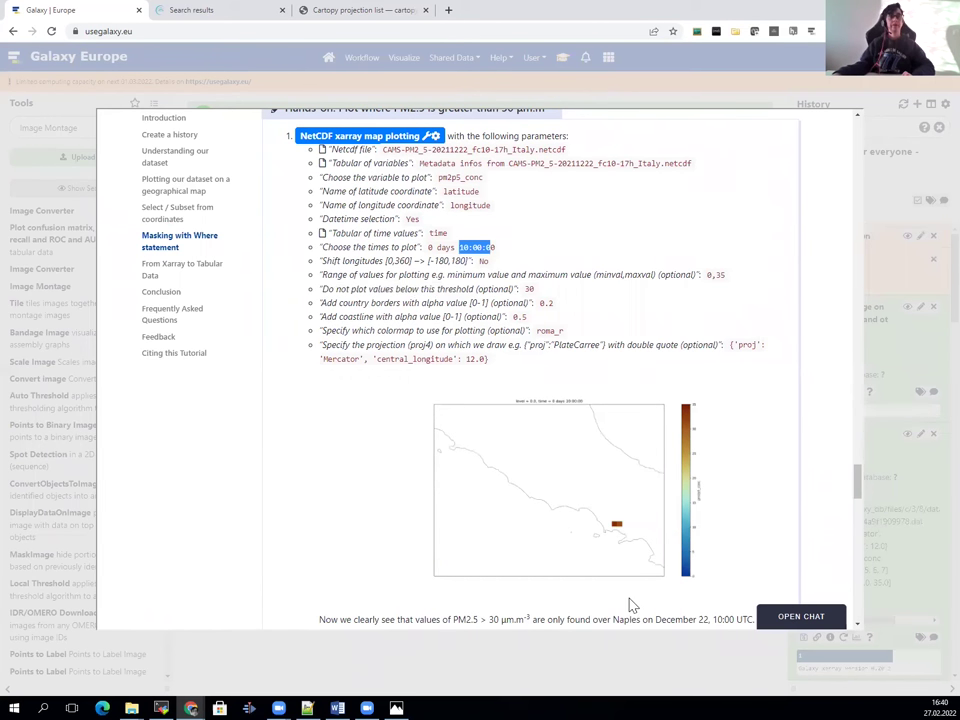
scroll(630, 456, down, 5)
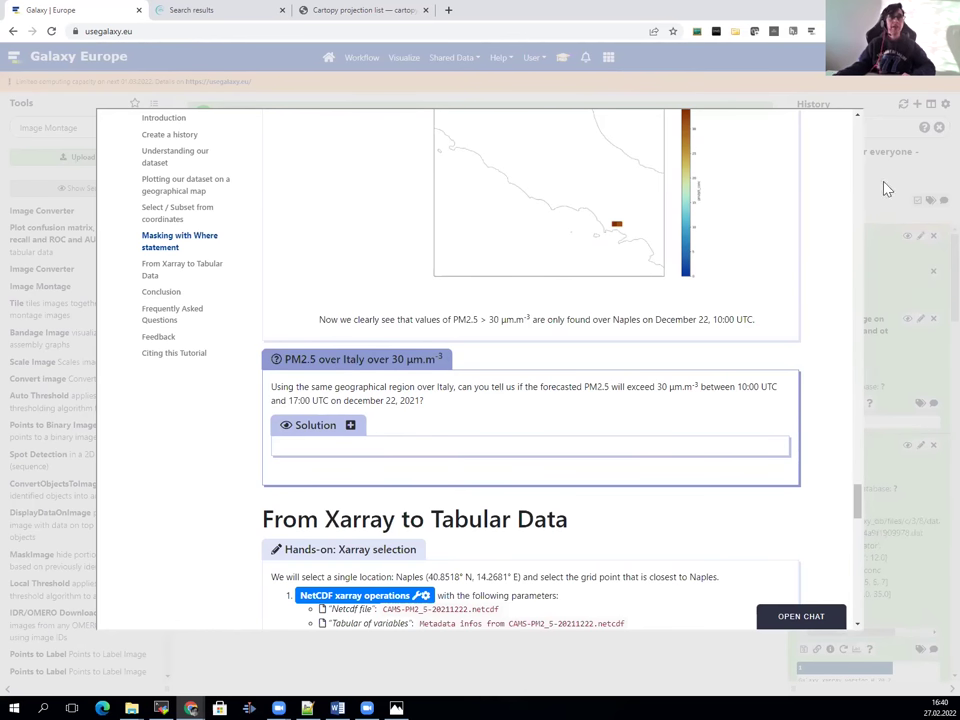
View plot_time0 from the 43: Map plots collection, examine the masked map over Naples, and return to the history.
click(830, 282)
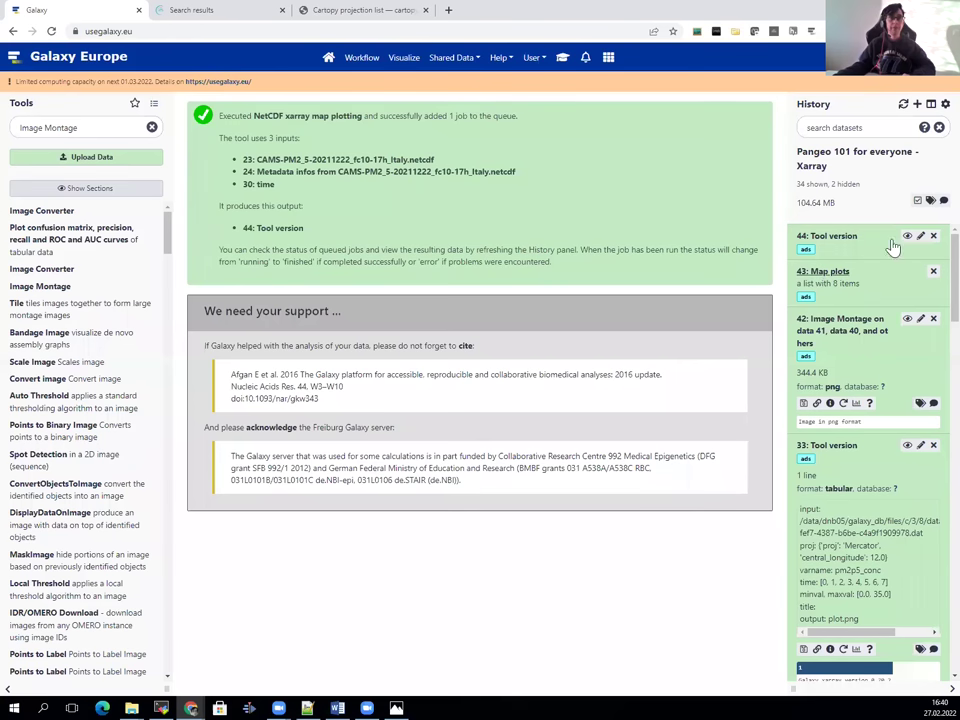
click(928, 230)
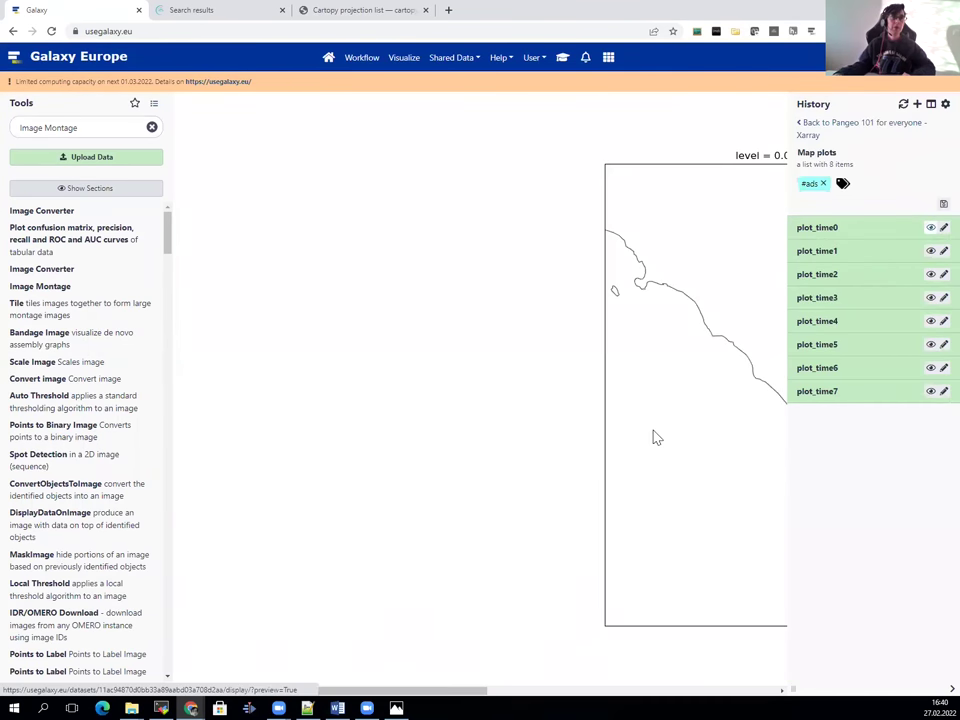
click(575, 690)
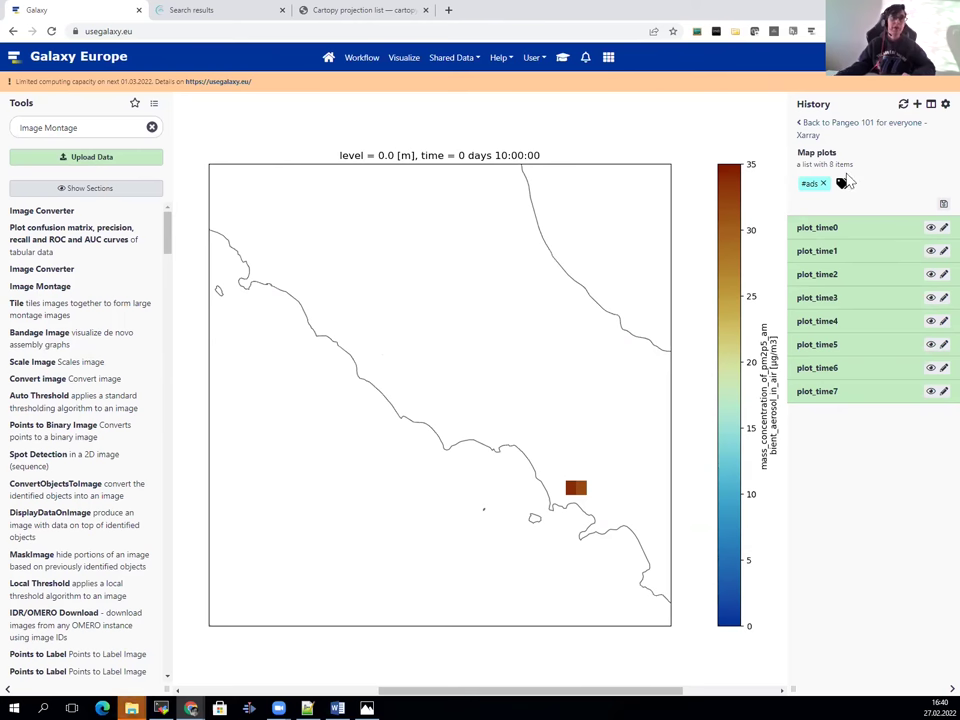
click(825, 132)
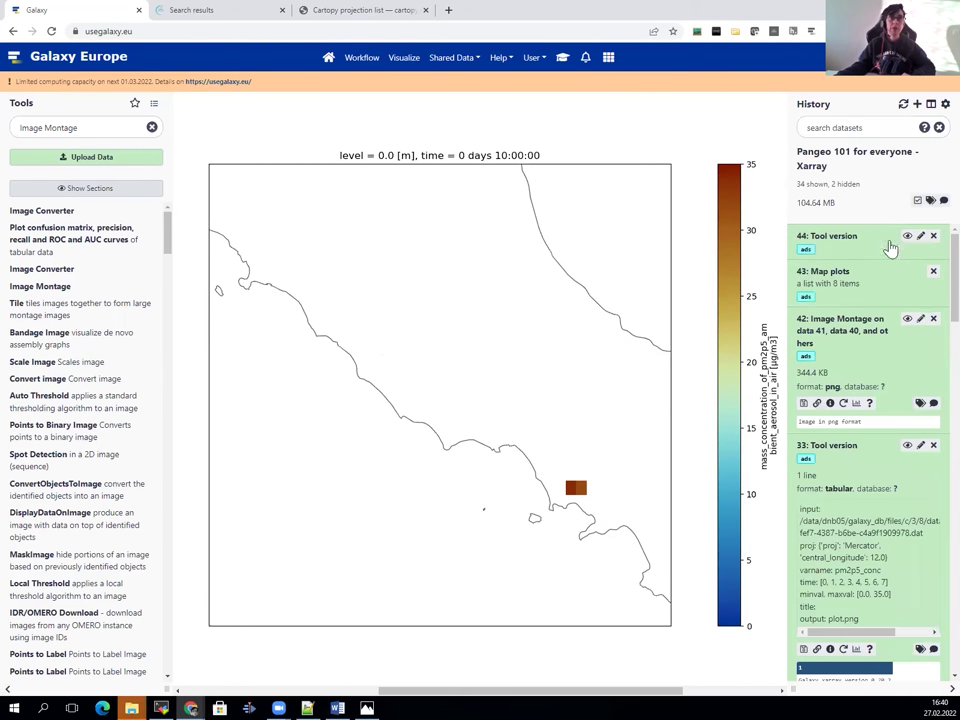
Rerun Image Montage on the 43: Map plots collection and download the resulting PNG.
click(843, 404)
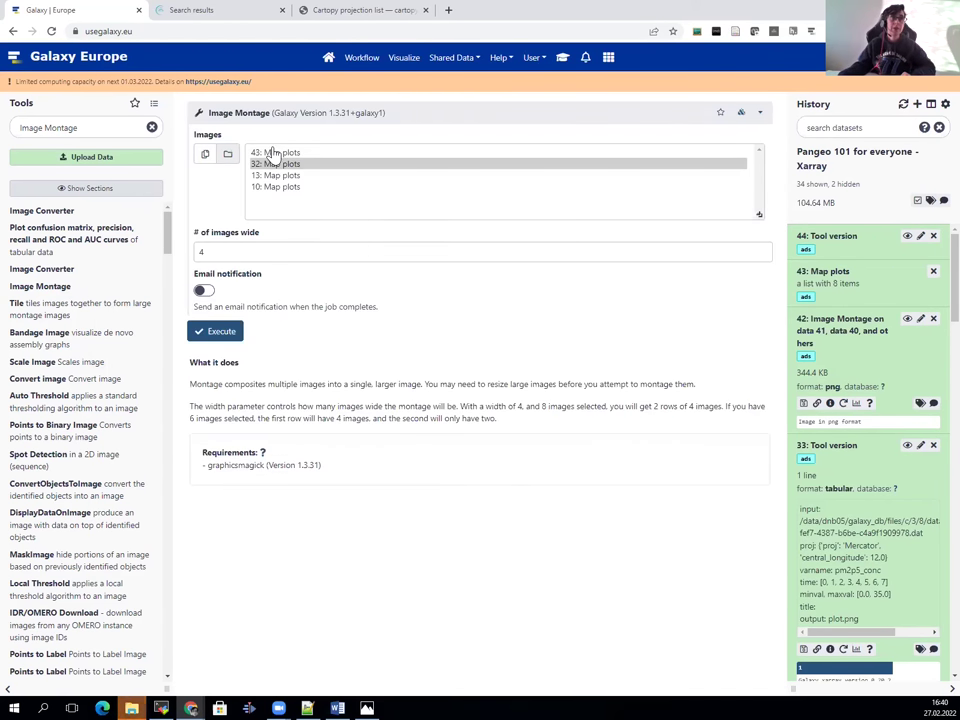
click(272, 152)
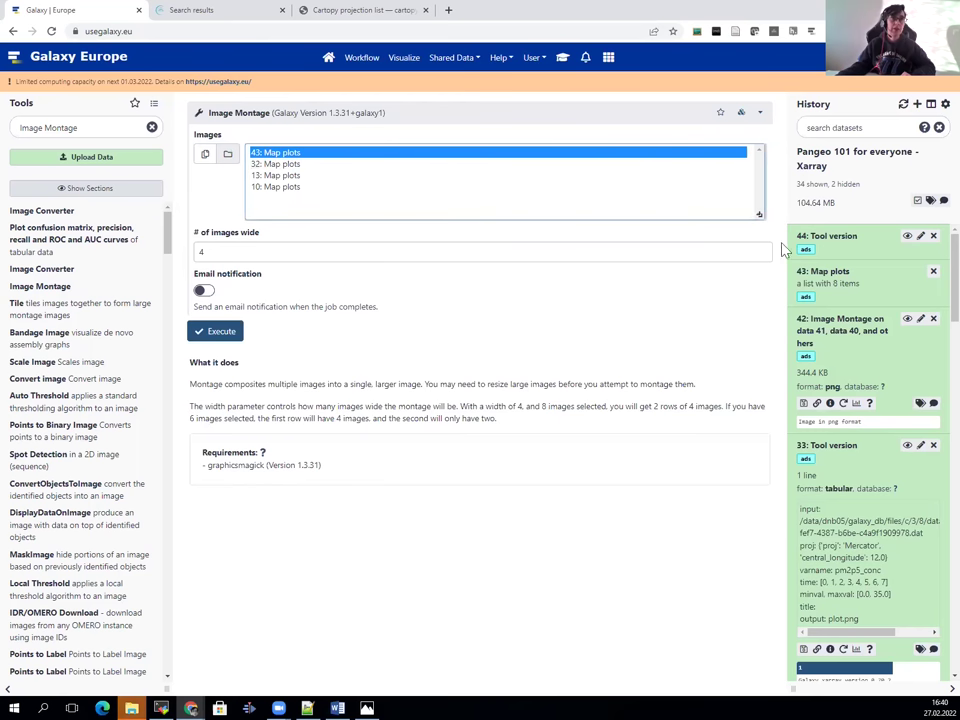
click(222, 333)
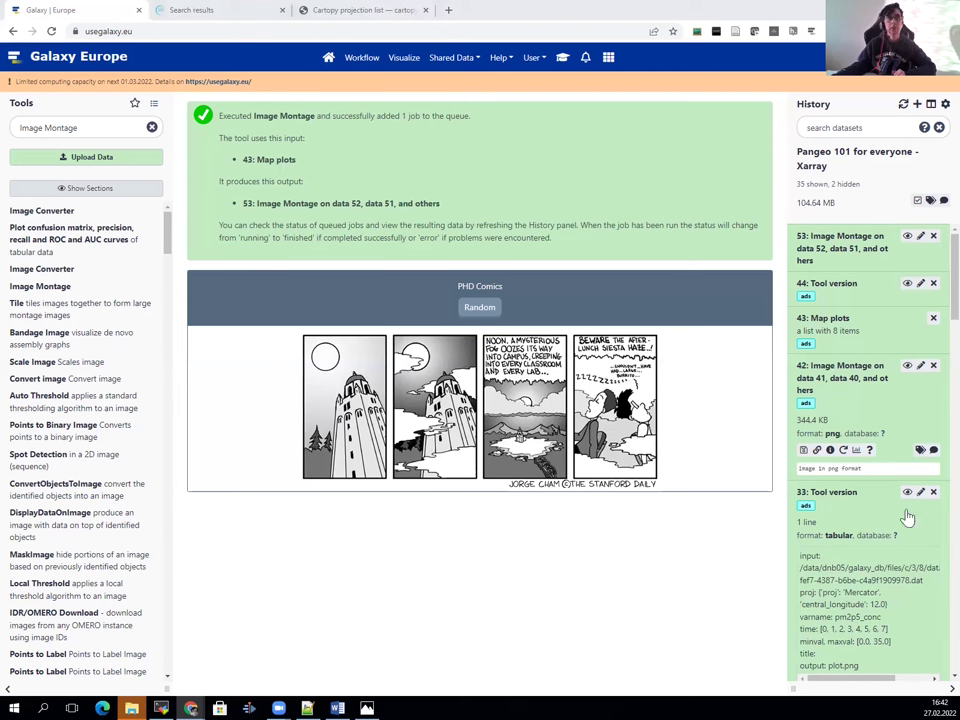
click(840, 242)
click(804, 308)
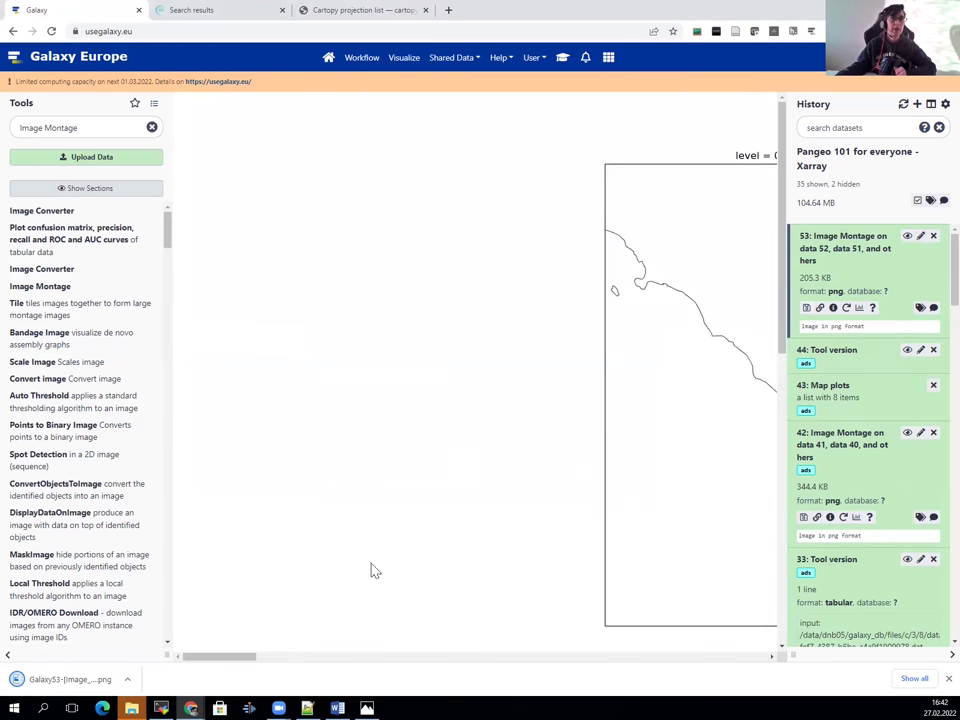
Examine the masked PM2.5 maps in the new Image Montage, in Galaxy and in the image viewer, and close the viewer.
drag(242, 657, 566, 681)
scroll(598, 602, down, 1)
scroll(598, 601, down, 2)
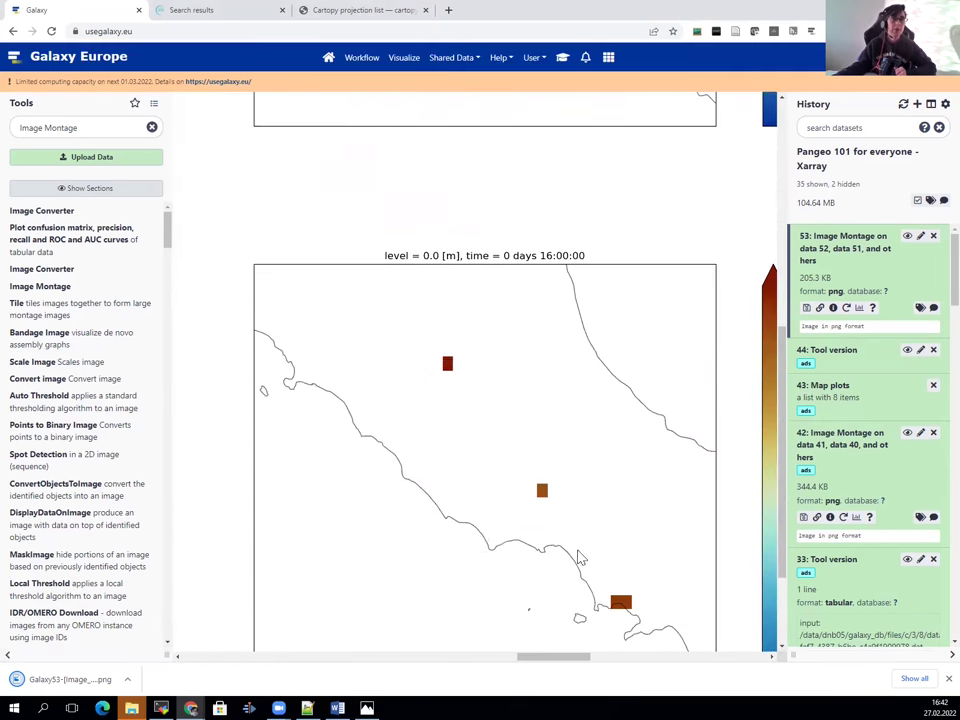
scroll(497, 662, left, 1)
drag(497, 657, 345, 677)
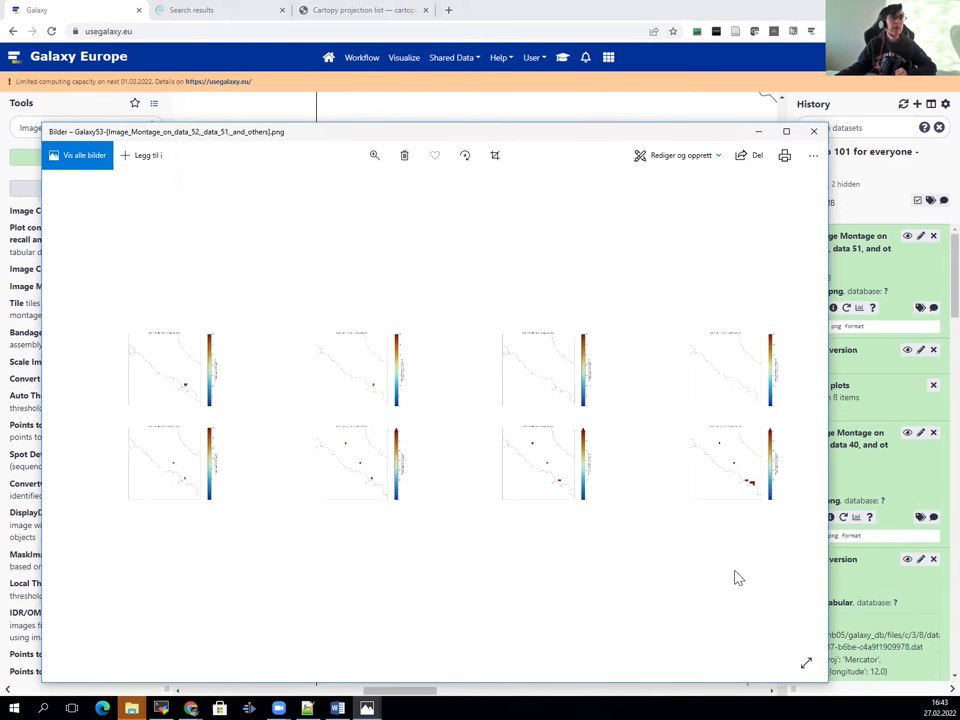
click(813, 131)
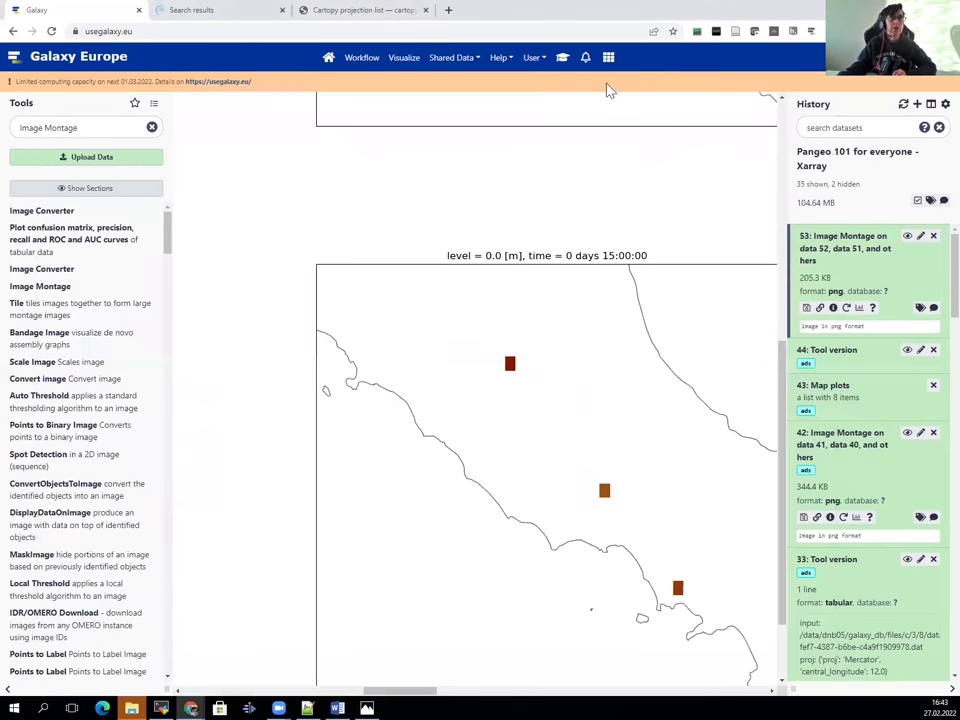
Read the tutorial's question on PM2.5 over Italy and the Xarray selection parameters under From Xarray to Tabular Data.
click(562, 57)
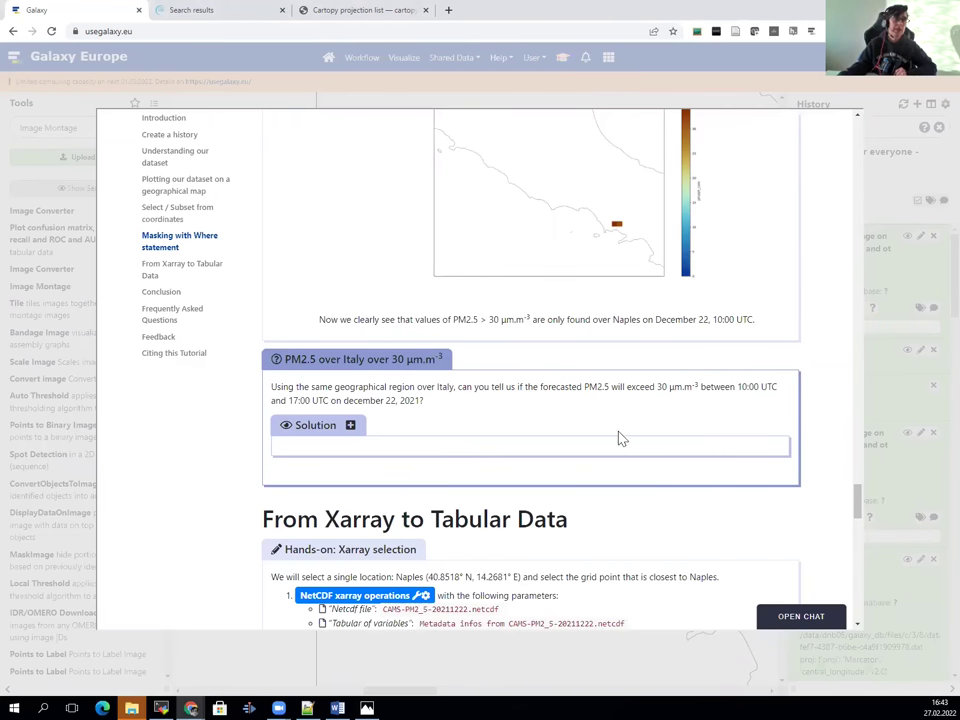
scroll(619, 438, down, 2)
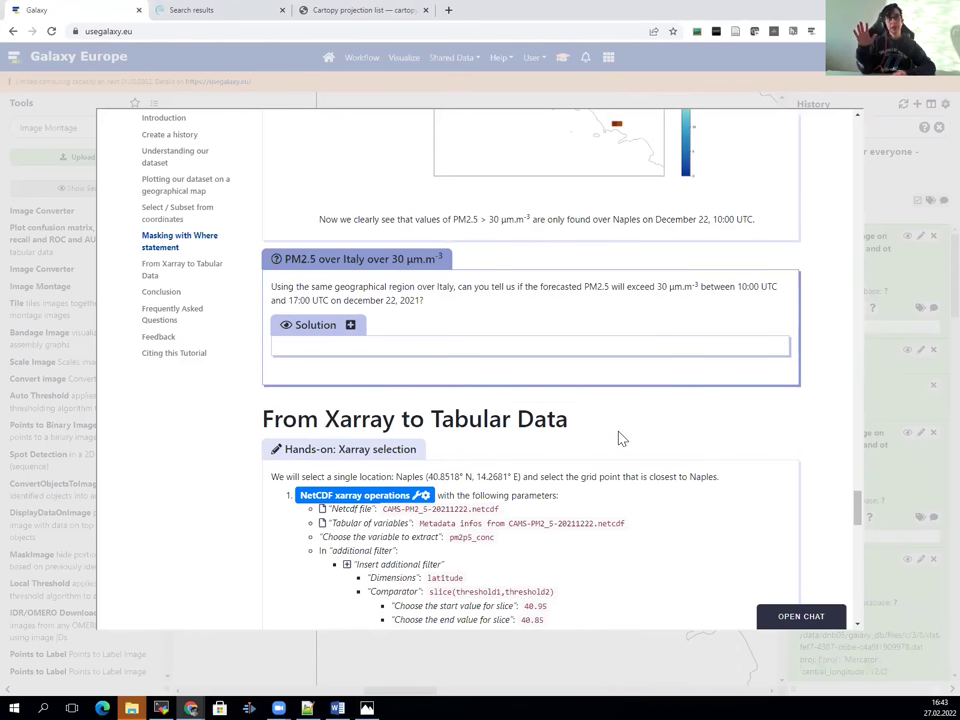
scroll(620, 437, up, 5)
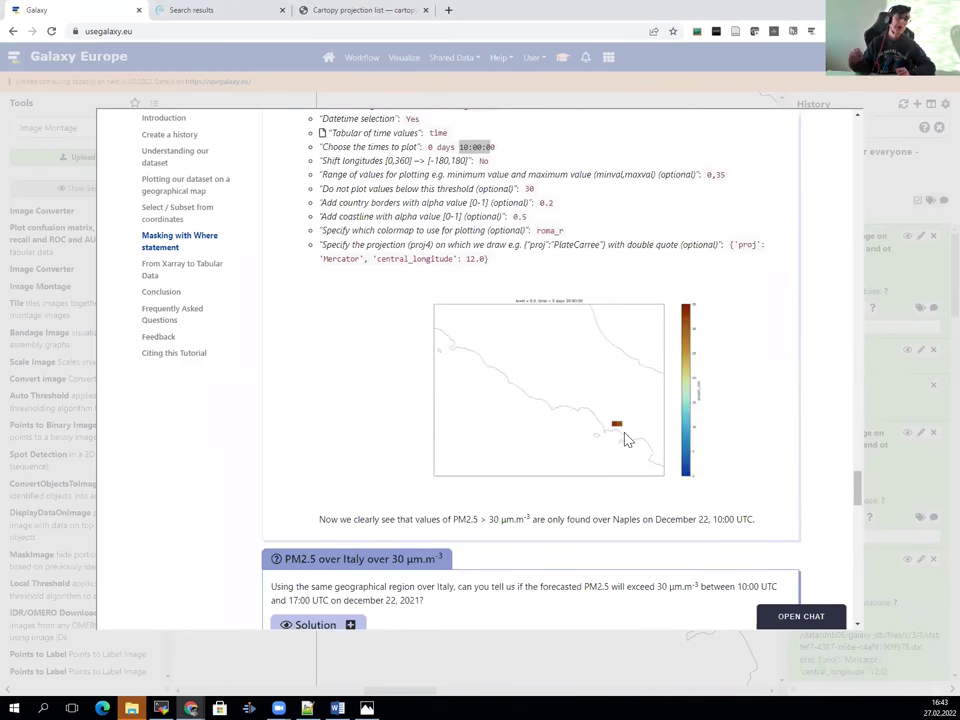
scroll(625, 440, down, 5)
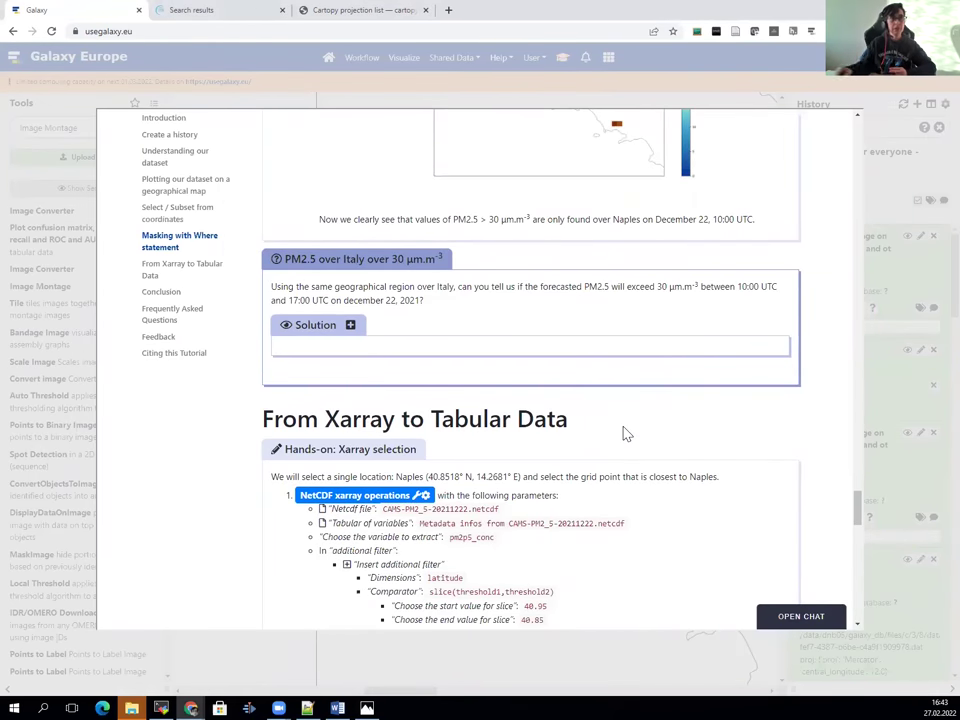
scroll(570, 418, down, 1)
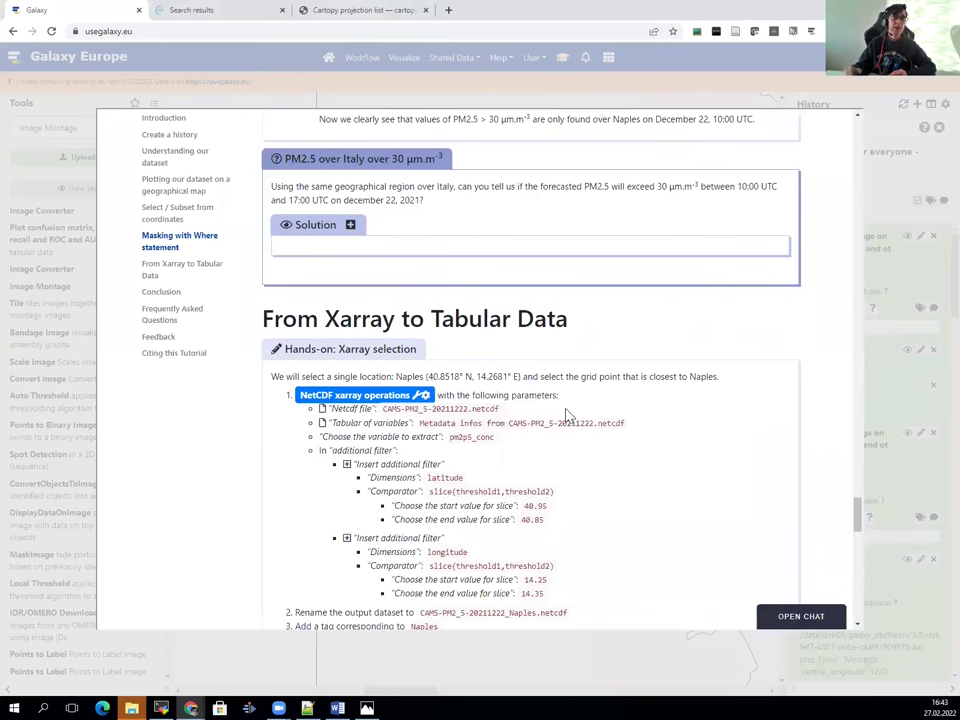
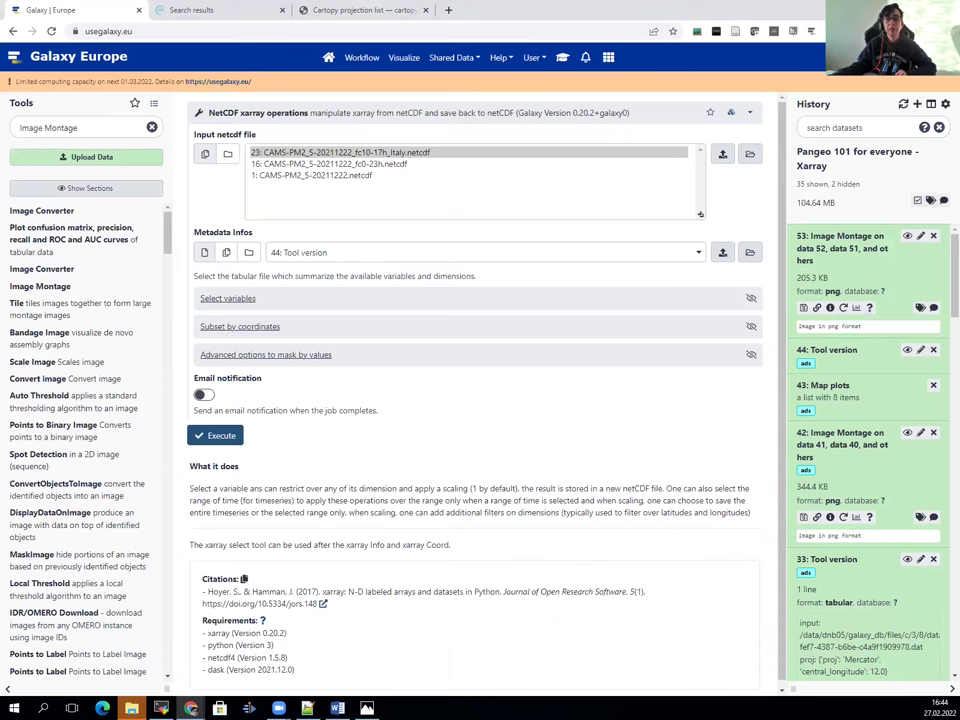
Set the NetCDF xarray operations input to 1: CAMS-PM2_5-20211222.netcdf and the metadata to 2: Metadata infos from CAMS-PM2_5-20211222.netcdf.
click(355, 176)
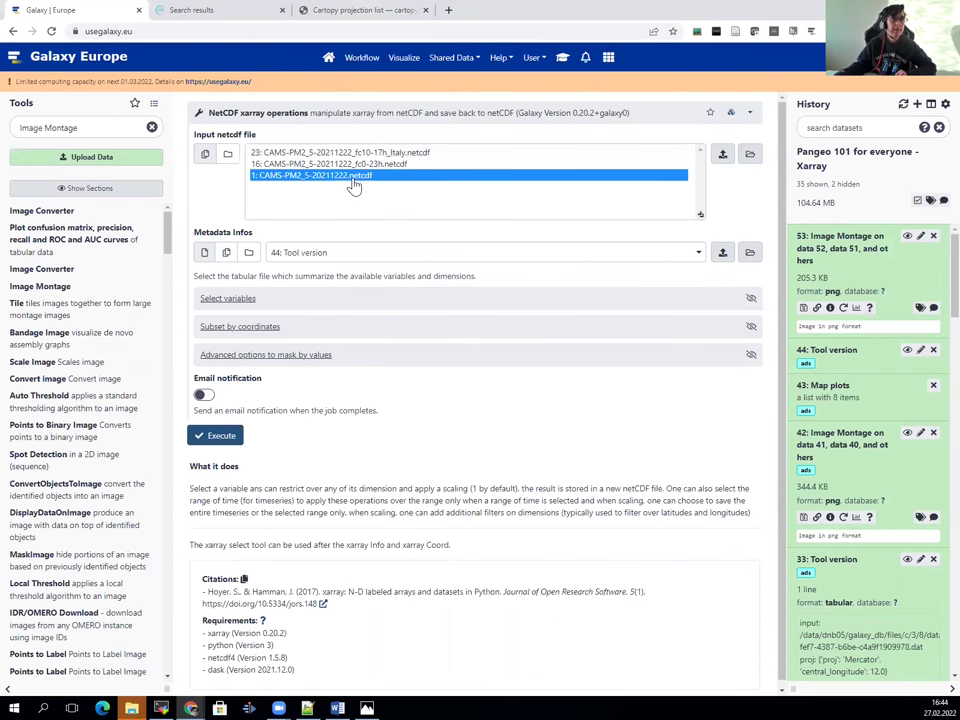
click(317, 254)
scroll(318, 370, down, 5)
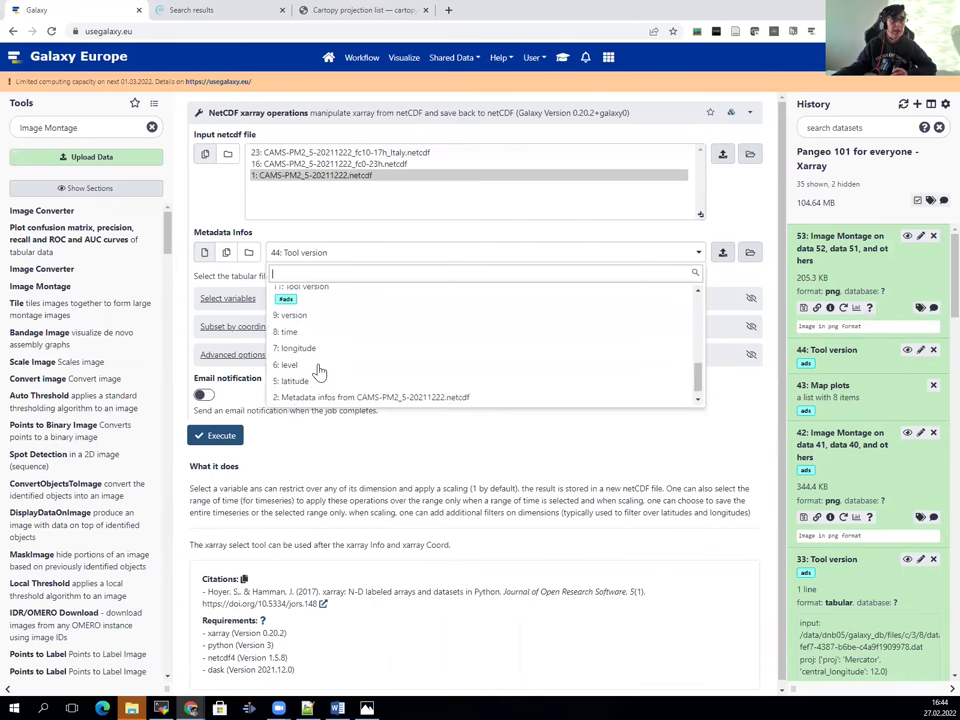
scroll(310, 388, down, 1)
click(307, 392)
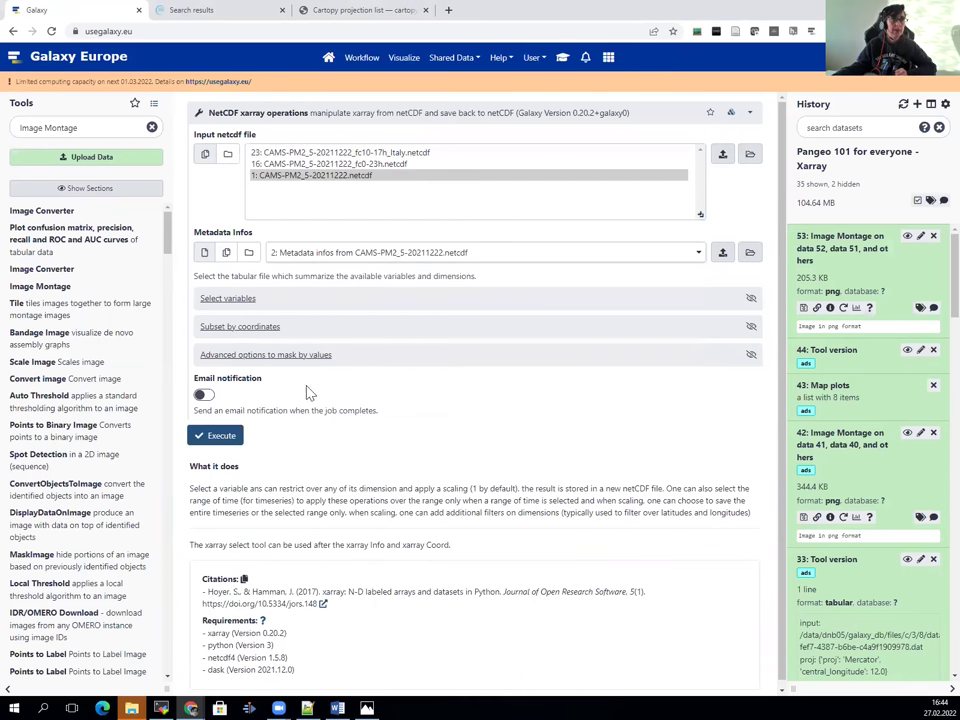
Choose pm2p5_conc as the only variable to extract.
click(230, 299)
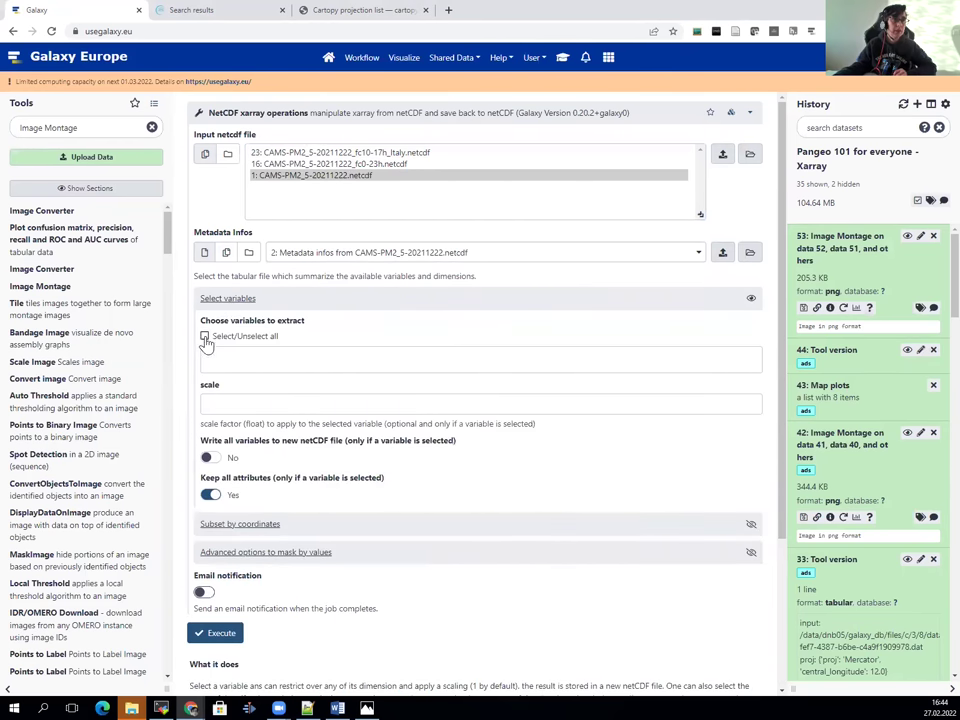
click(205, 336)
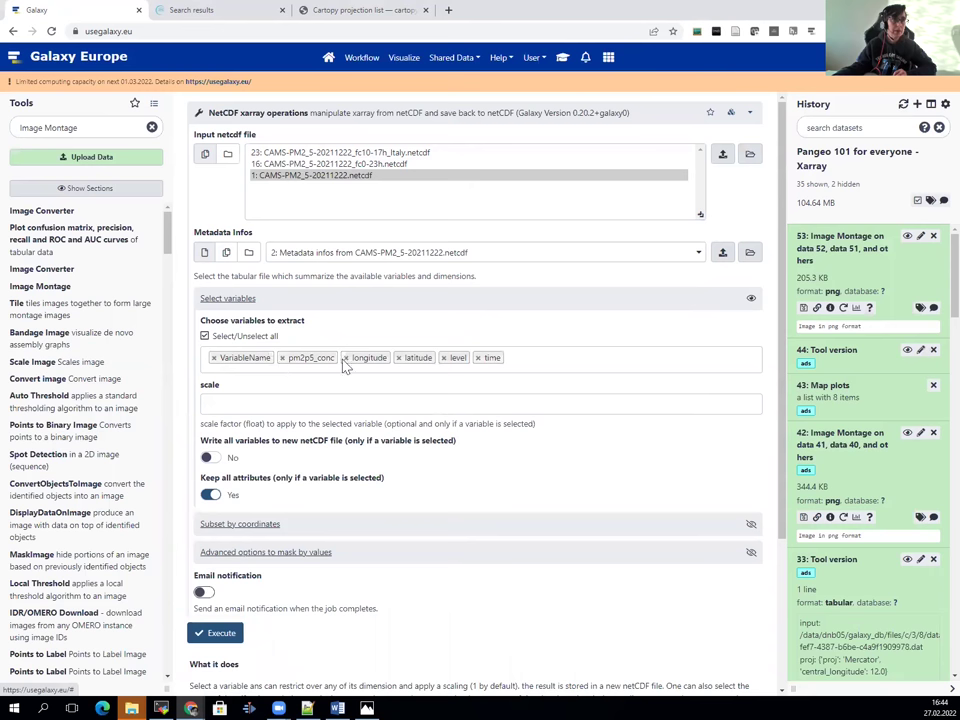
click(205, 337)
click(212, 358)
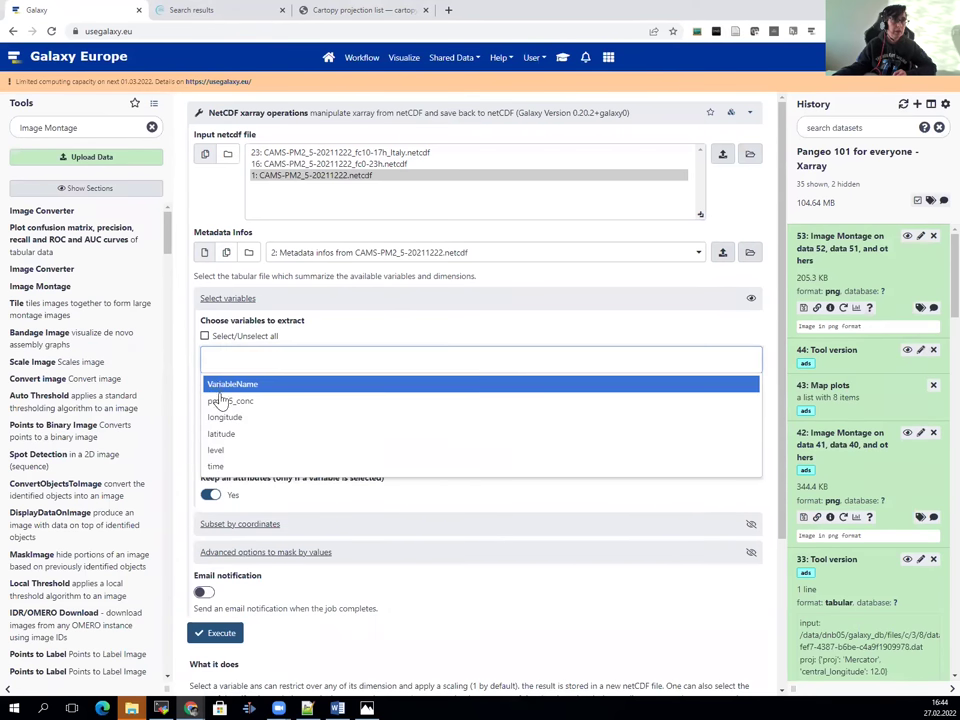
click(219, 399)
click(341, 332)
Subset by coordinate values from list, adding a filter on the latitude dimension that uses the 5: latitude tabular.
scroll(341, 332, down, 3)
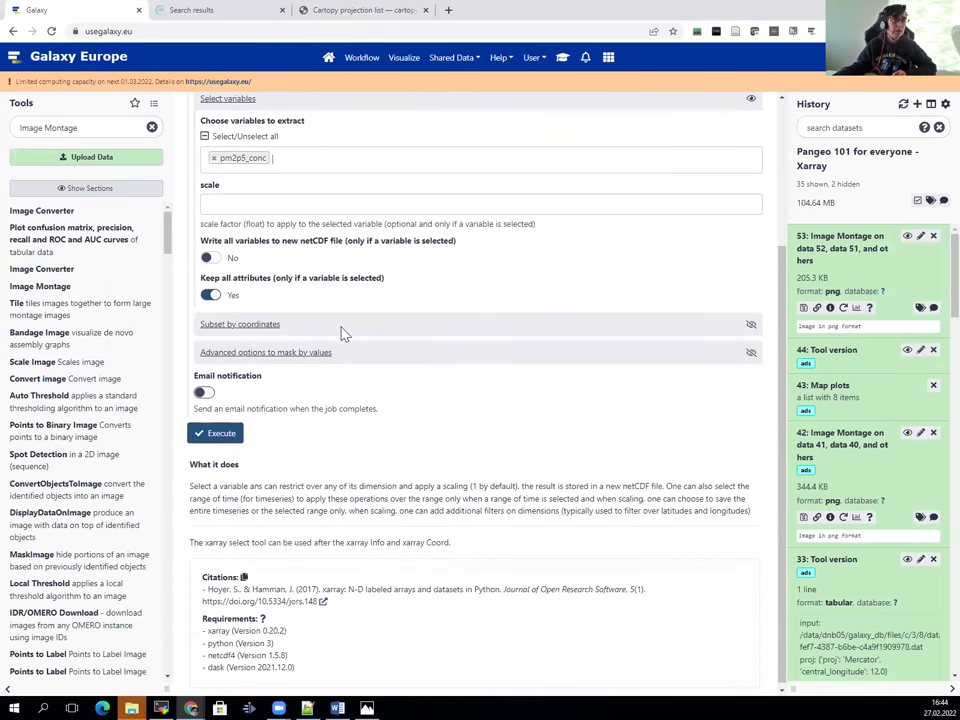
click(266, 330)
click(270, 368)
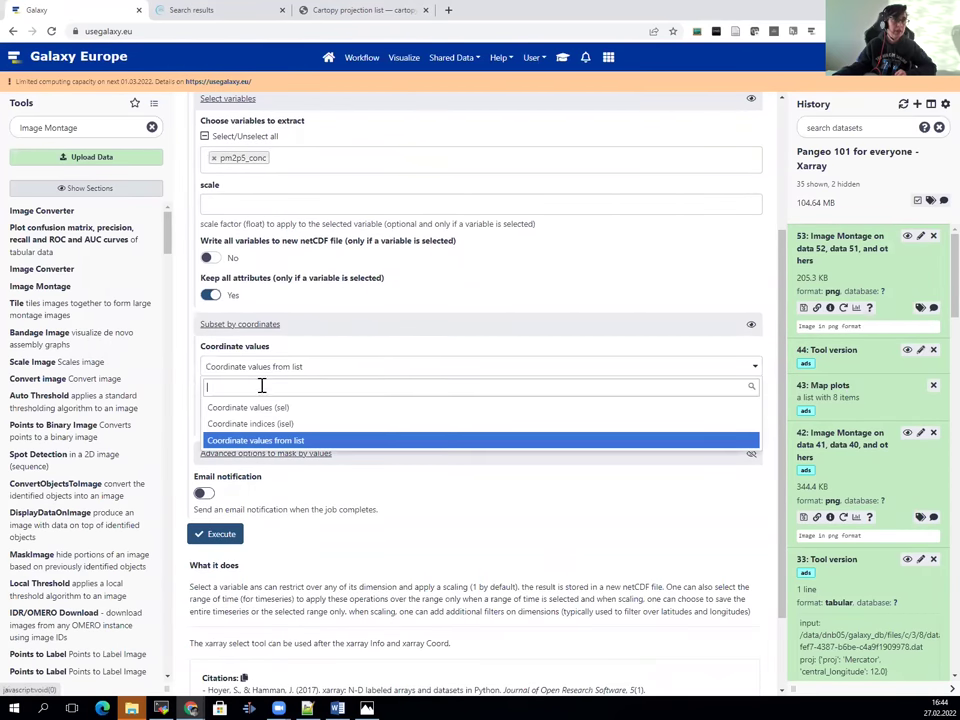
click(276, 441)
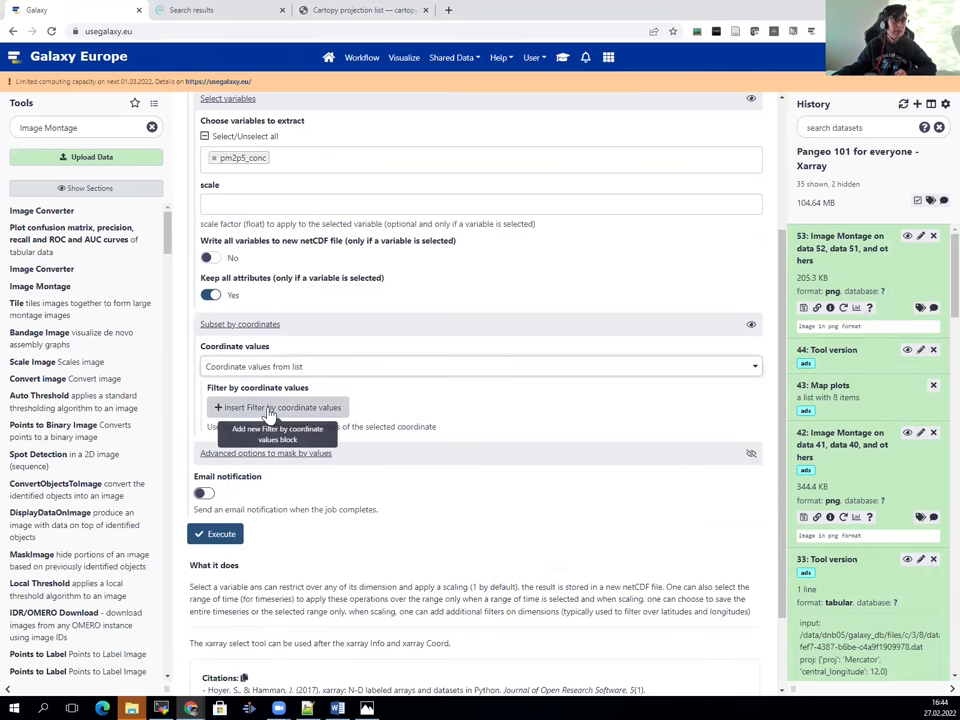
click(267, 406)
scroll(391, 402, down, 2)
click(300, 348)
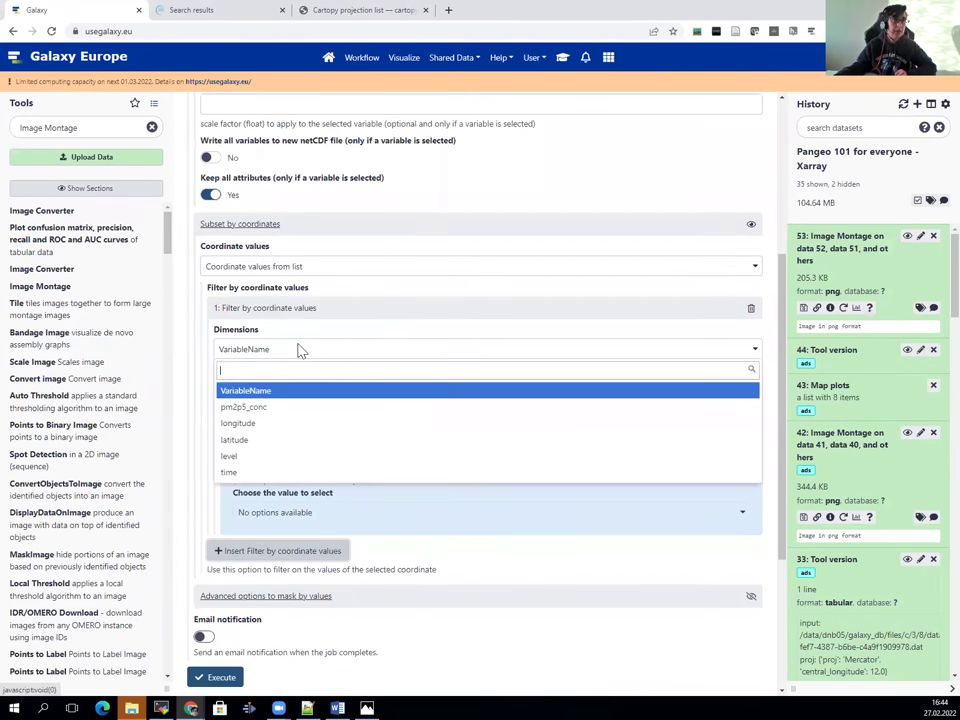
click(255, 440)
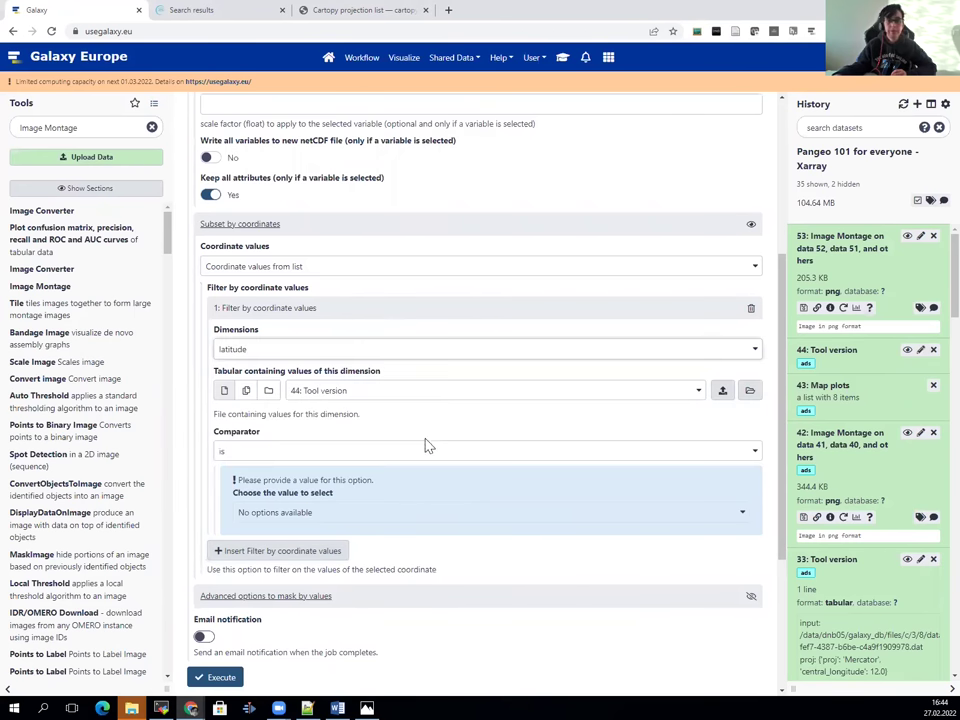
click(333, 392)
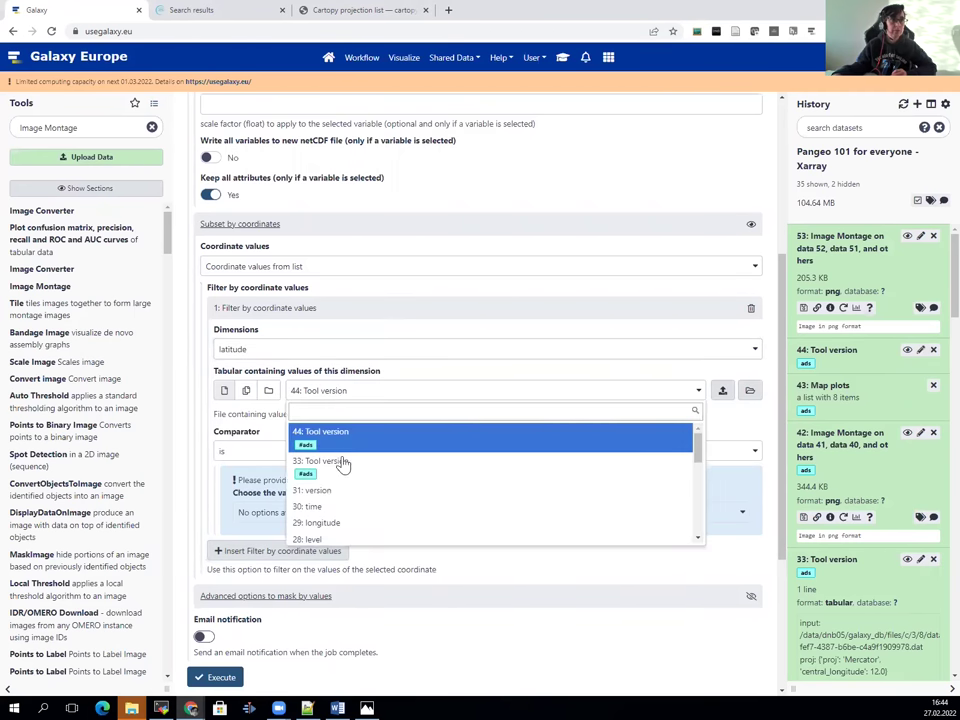
scroll(343, 463, down, 5)
click(320, 505)
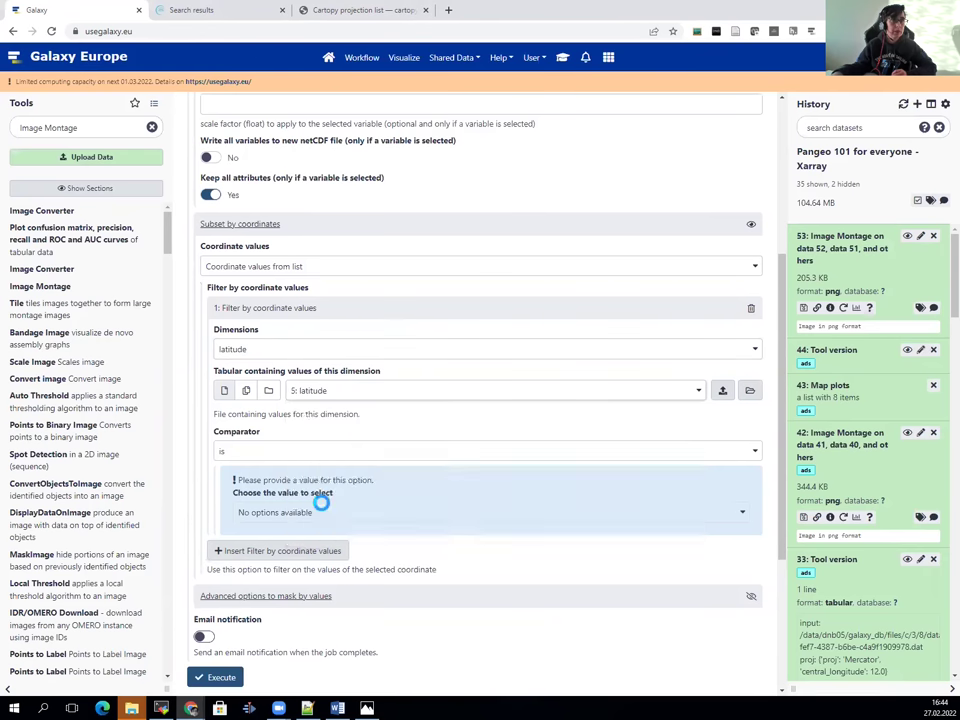
Set the latitude filter's comparator to slice(threshold1,threshold2) with start value 40.95 and end value 40.85.
click(259, 457)
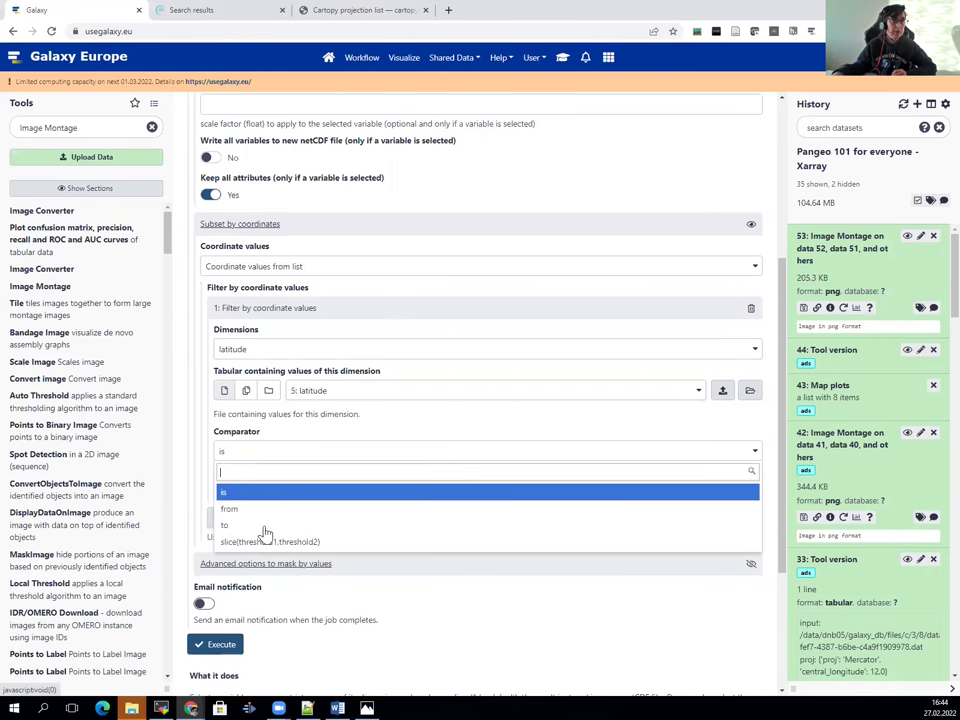
click(265, 542)
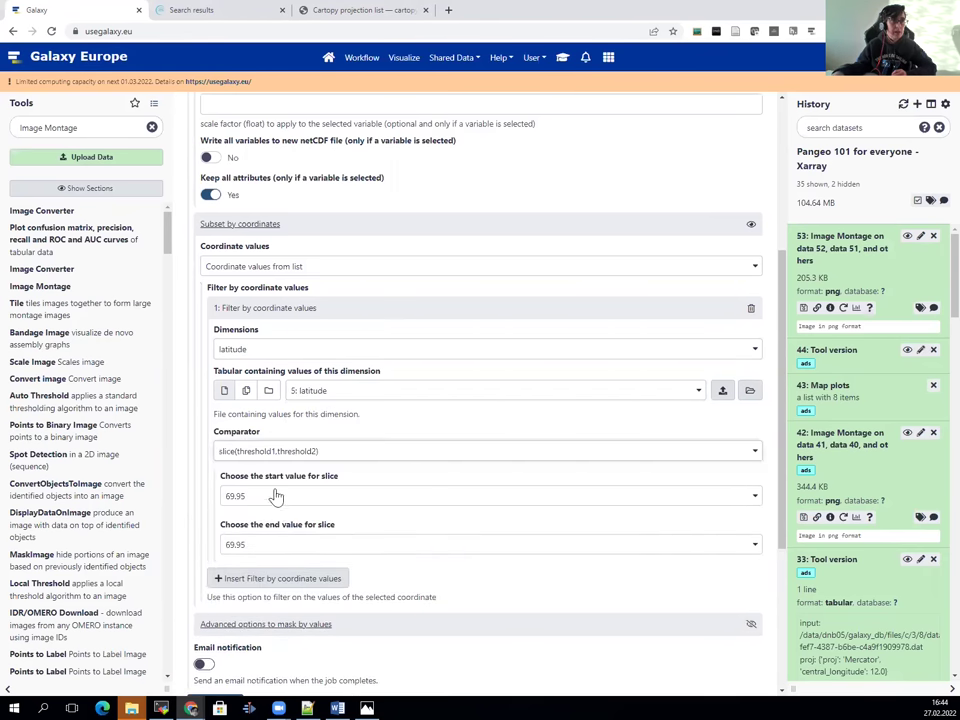
click(236, 494)
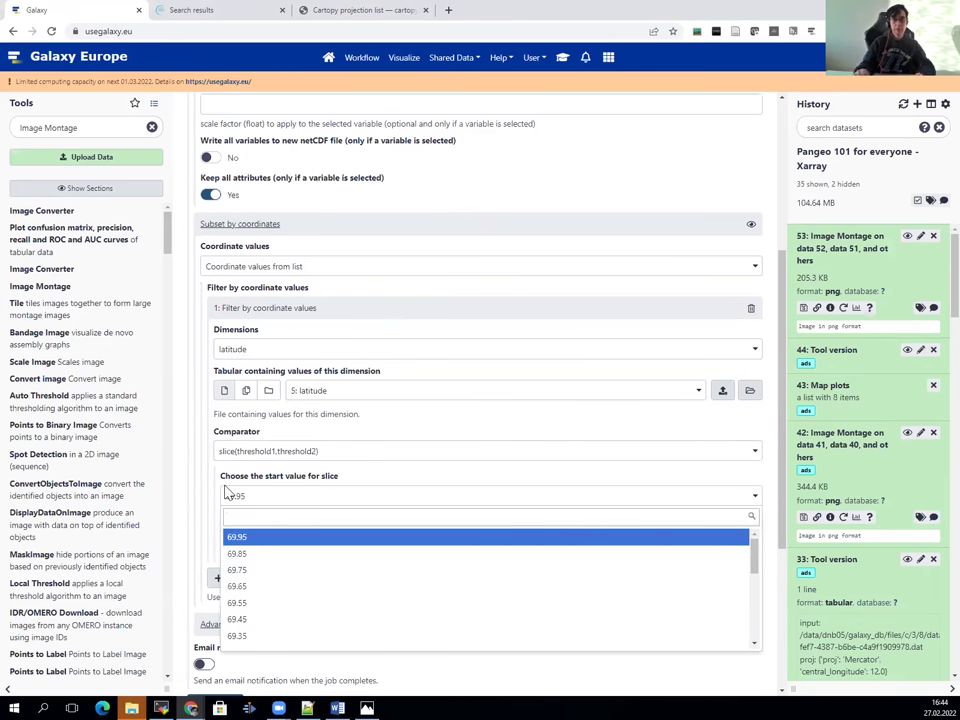
text(40)
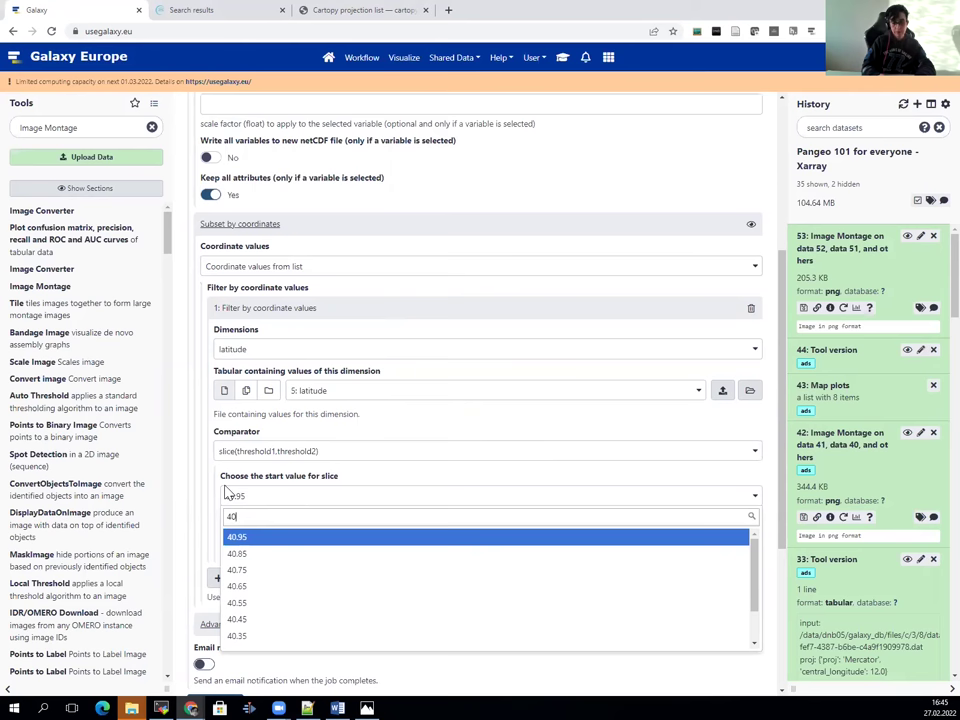
text(.95)
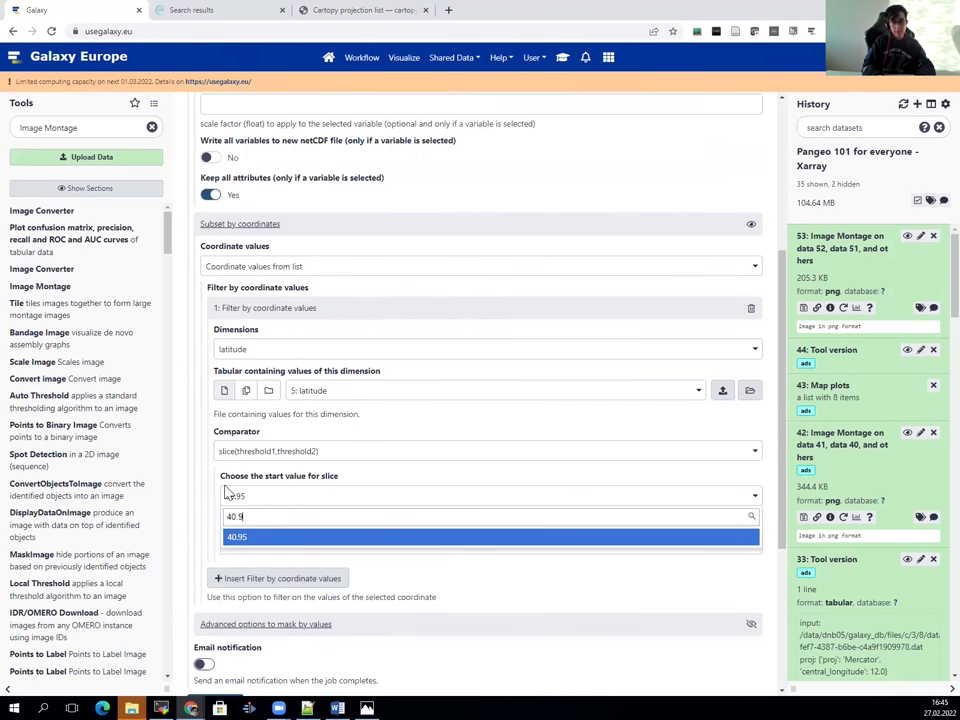
click(253, 538)
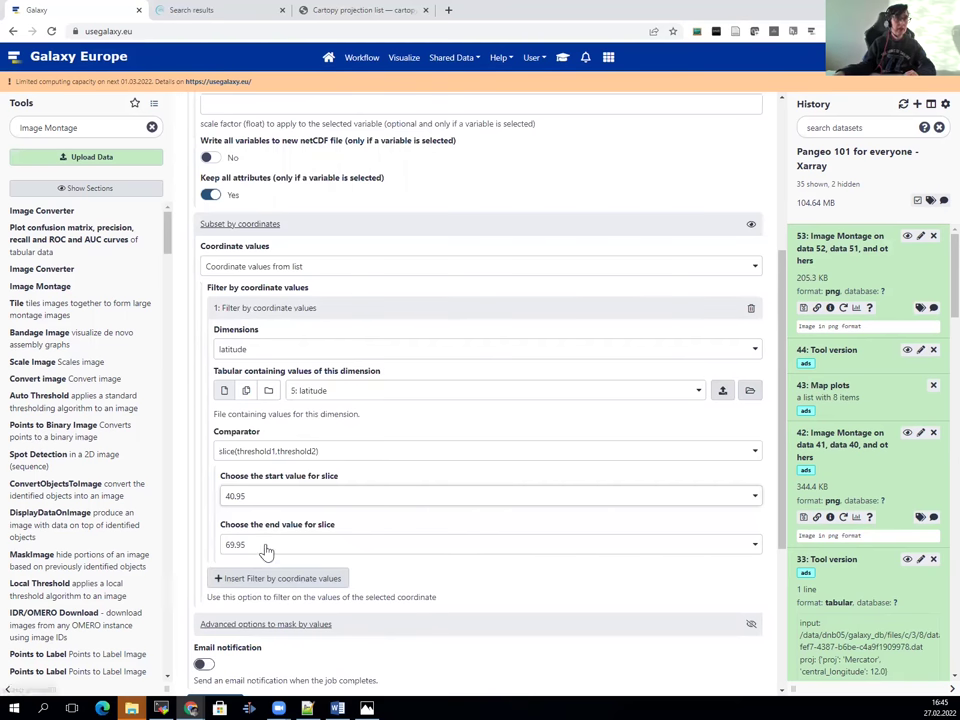
click(267, 546)
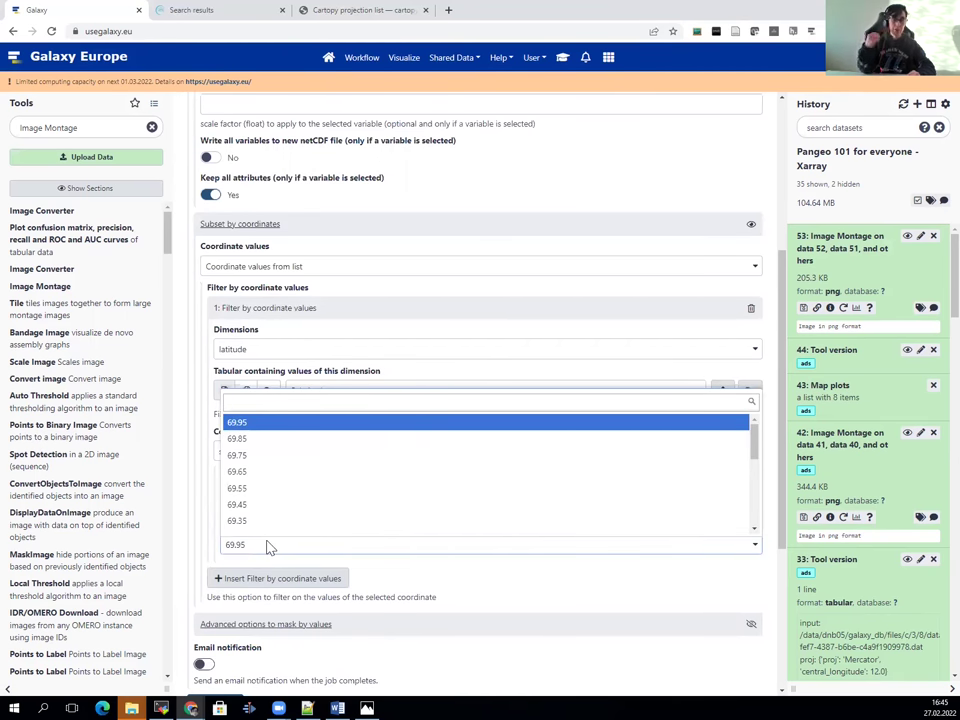
text(4)
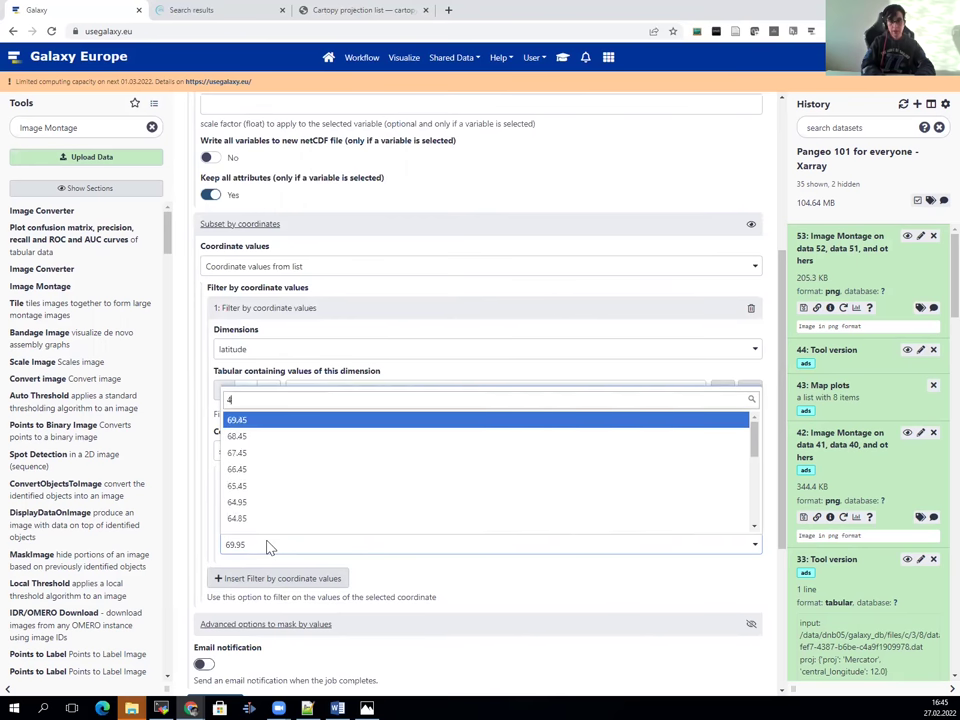
text(0.85)
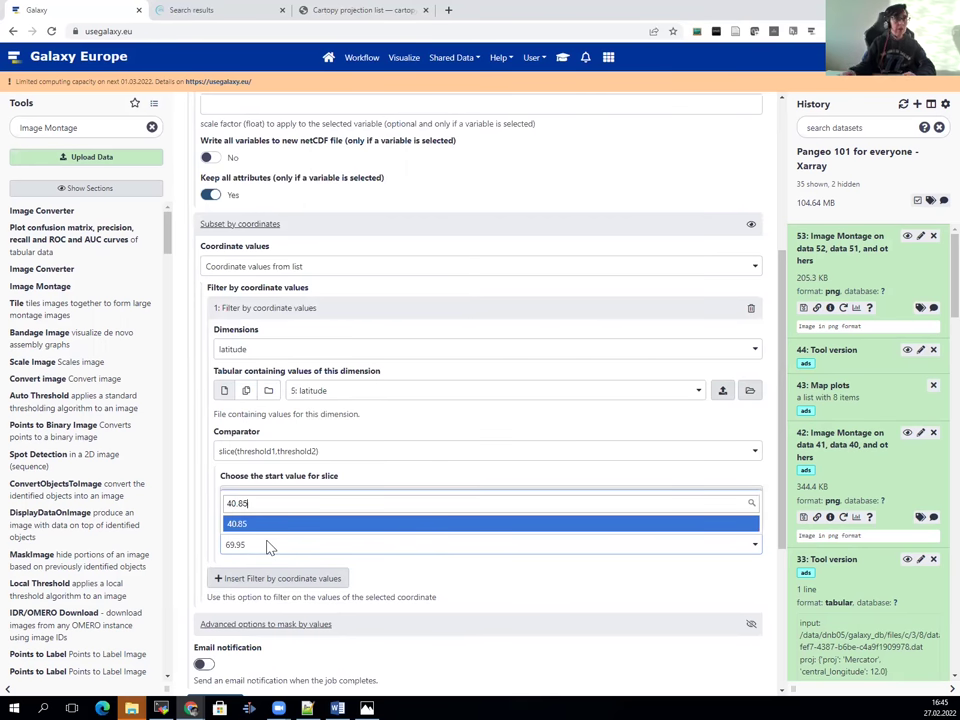
click(256, 526)
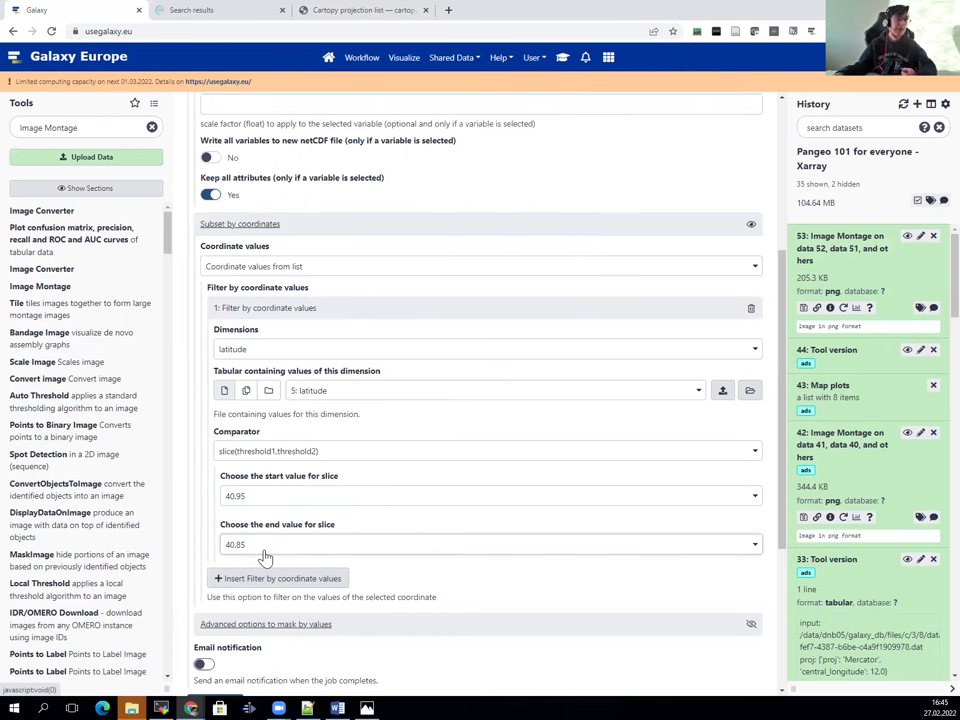
Add a second coordinate filter on the longitude dimension that uses the 7: longitude tabular.
scroll(300, 510, down, 2)
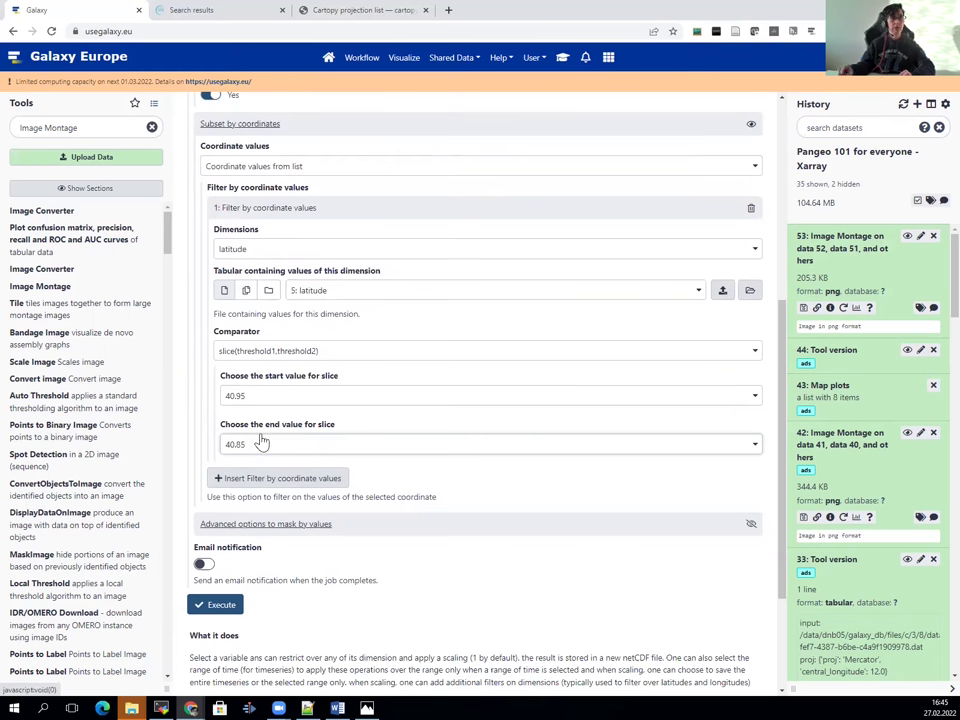
click(306, 480)
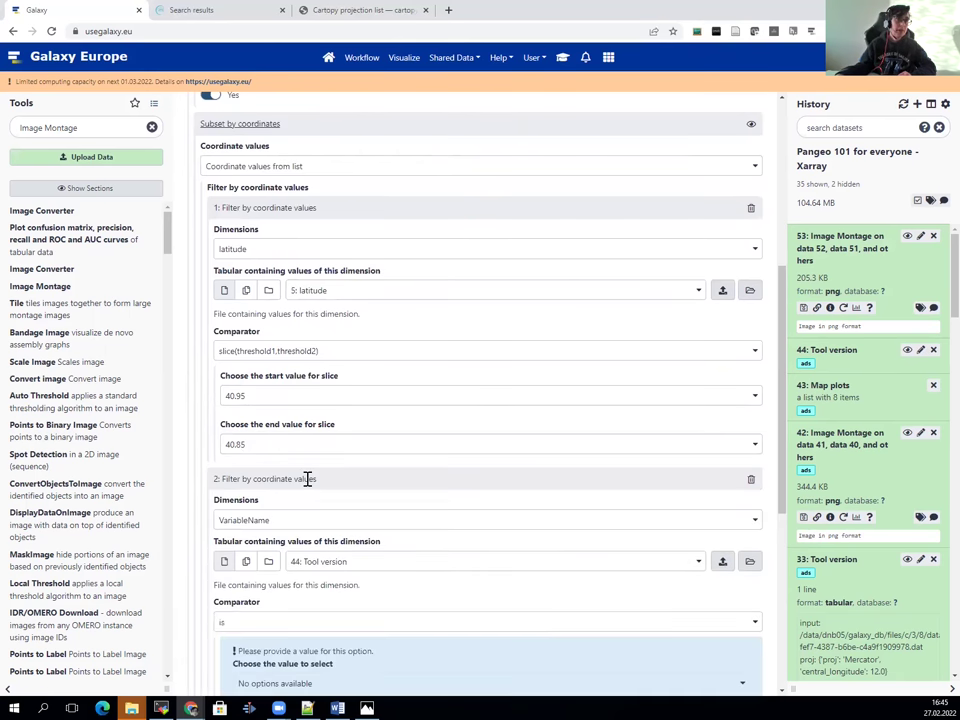
scroll(307, 479, down, 2)
click(256, 421)
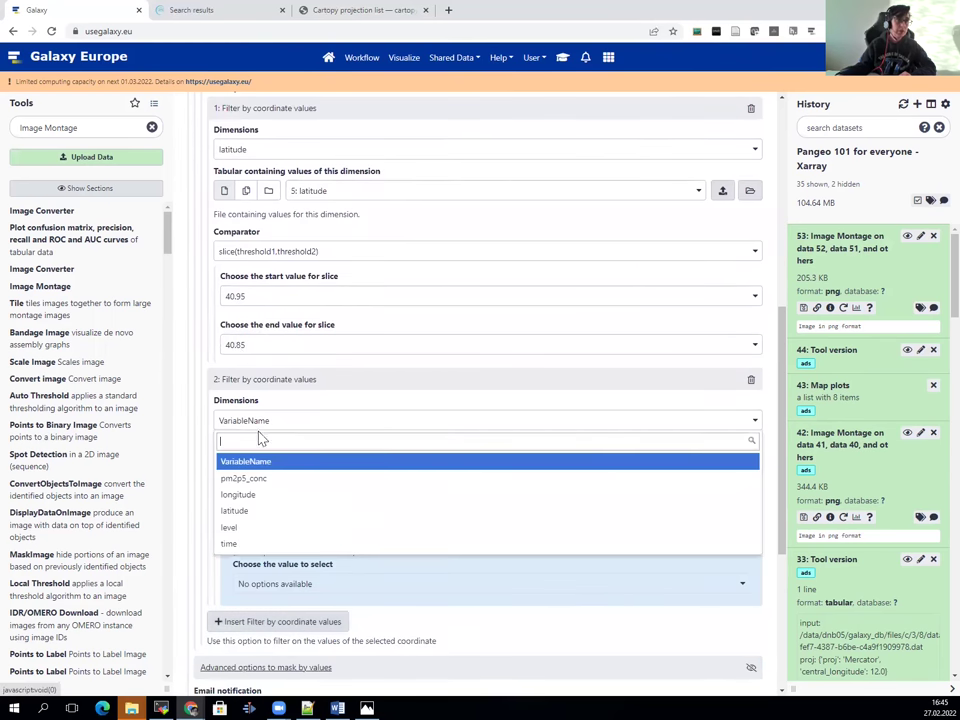
click(258, 500)
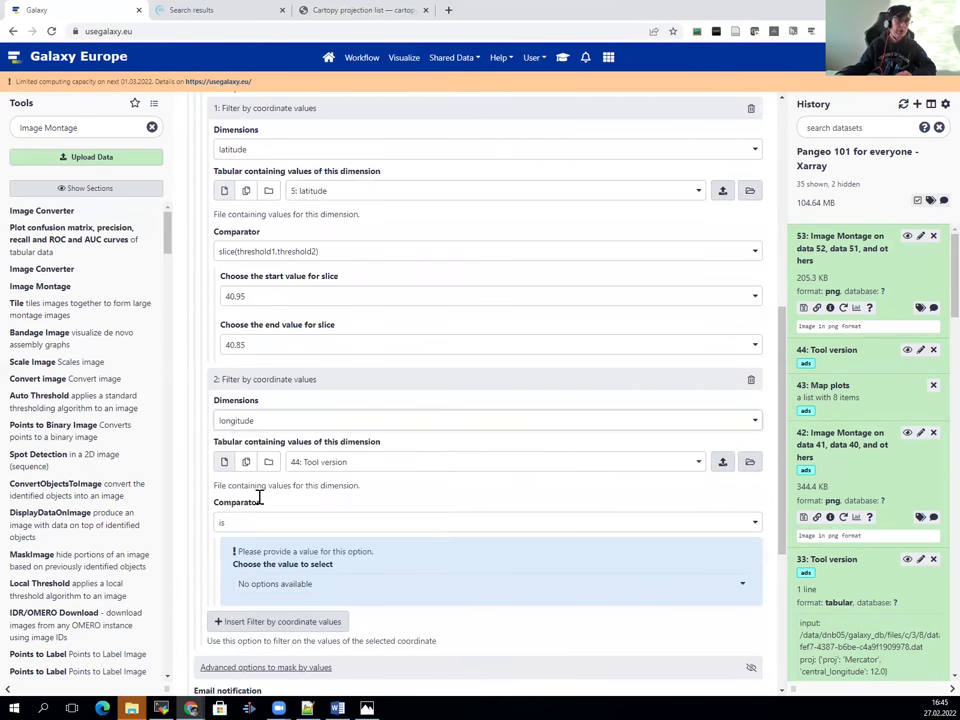
click(349, 463)
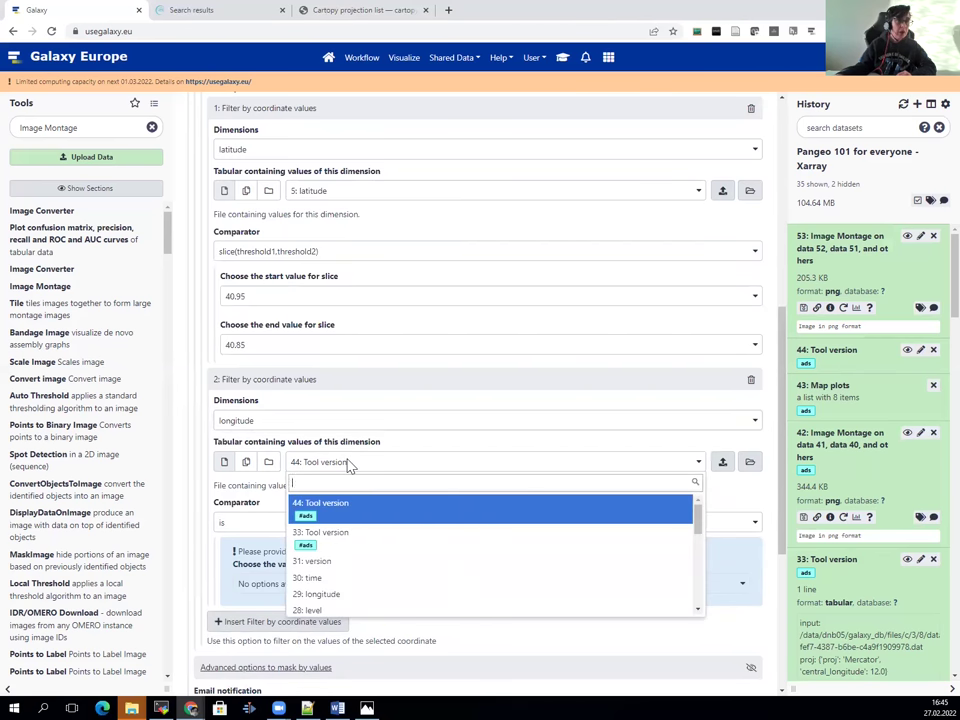
scroll(343, 590, down, 5)
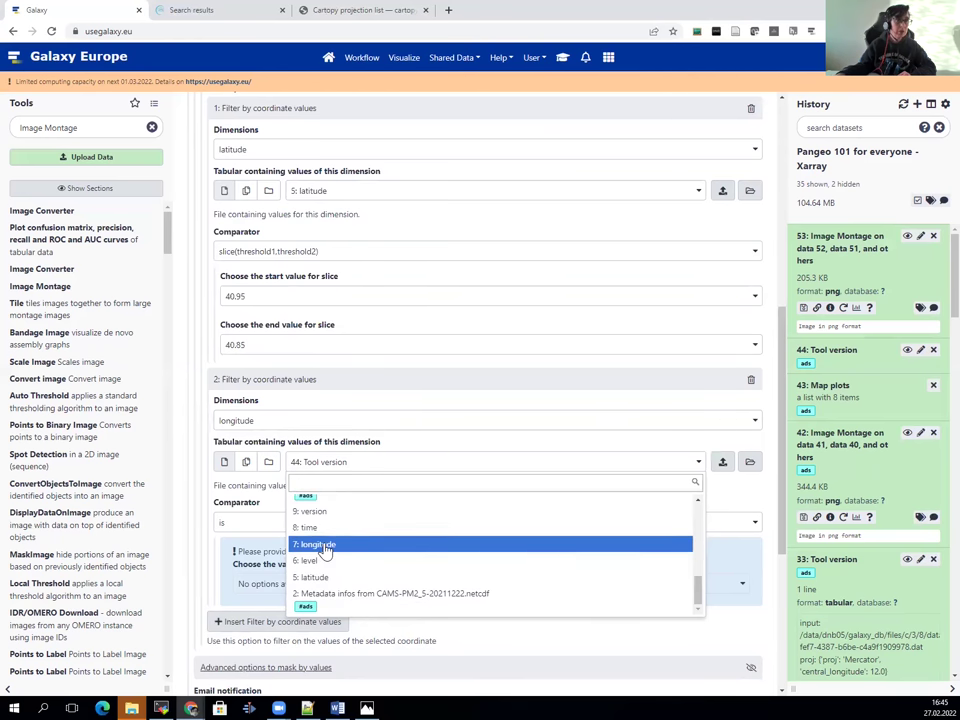
click(325, 549)
Set the longitude filter's comparator to slice(threshold1,threshold2) with start value 14.25.
click(274, 524)
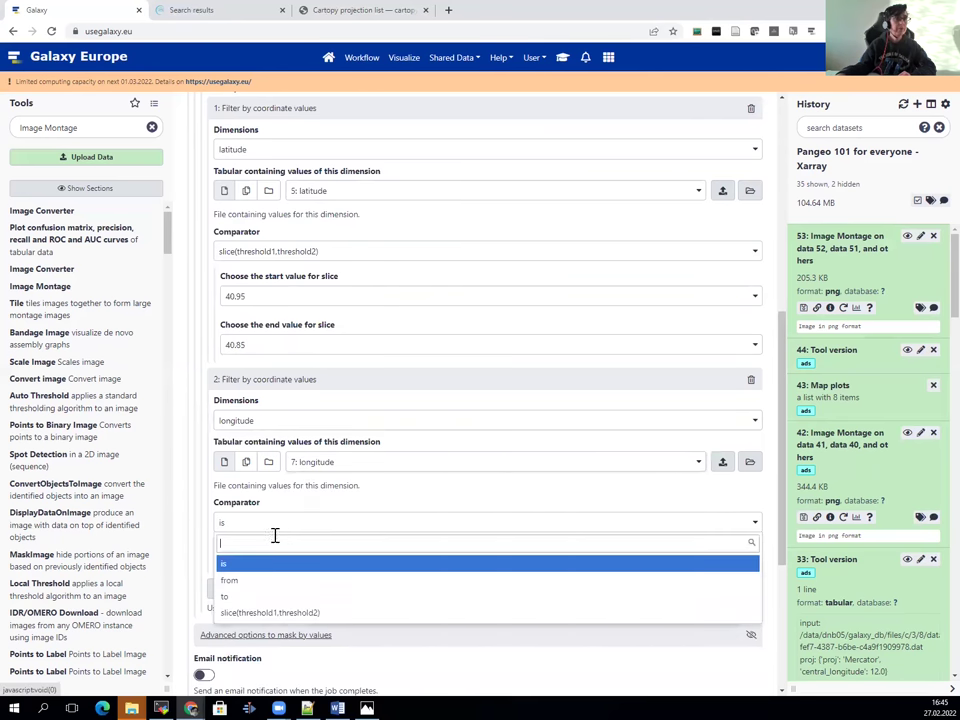
click(283, 613)
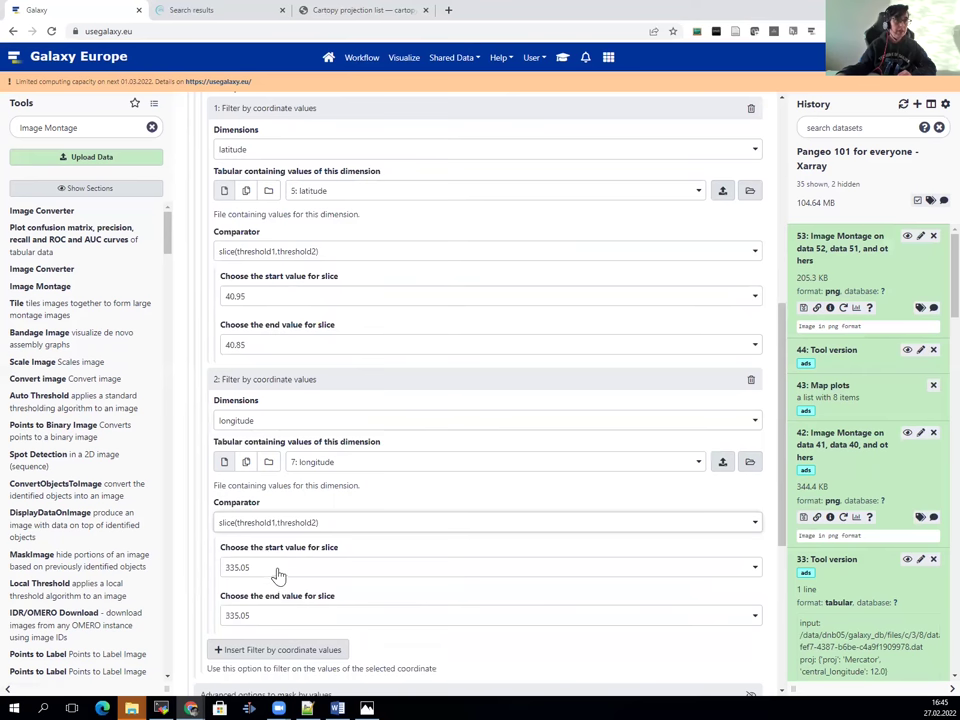
click(279, 572)
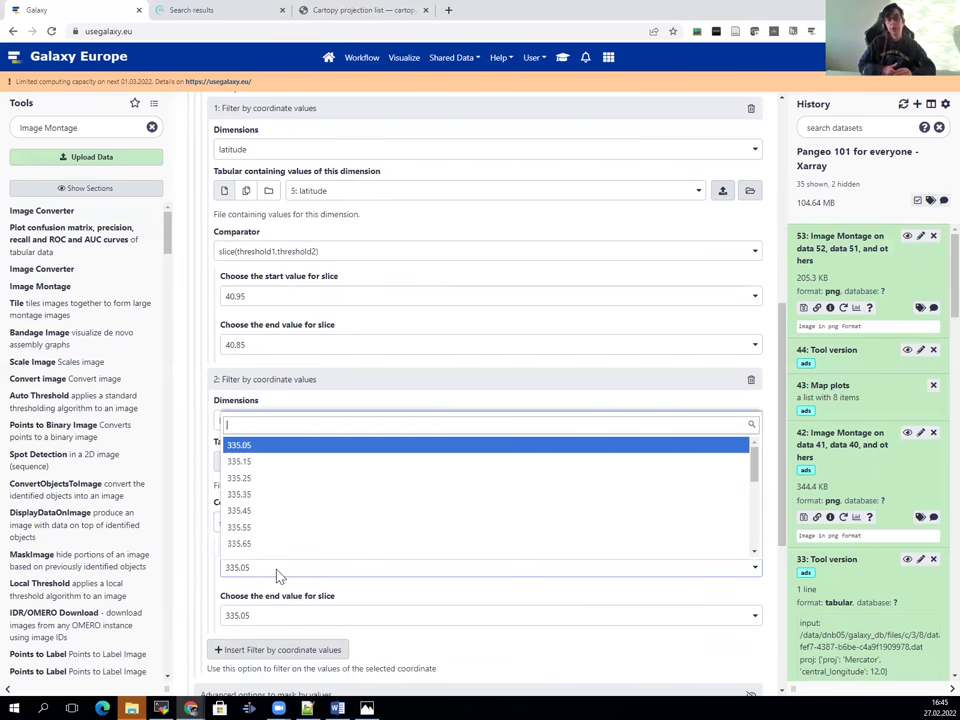
text(1)
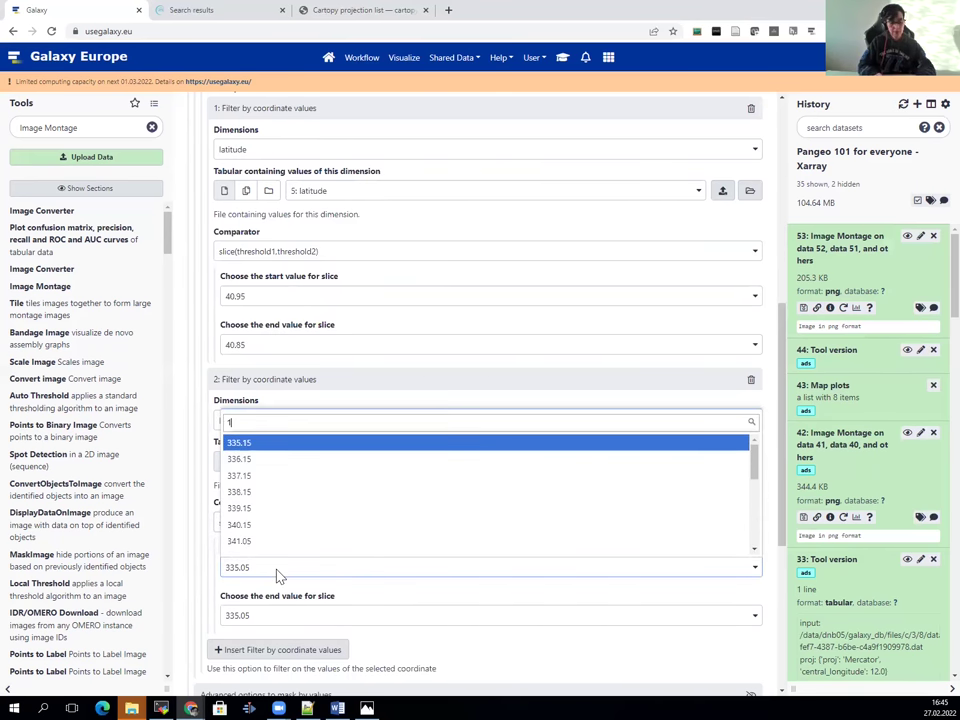
text(4.25)
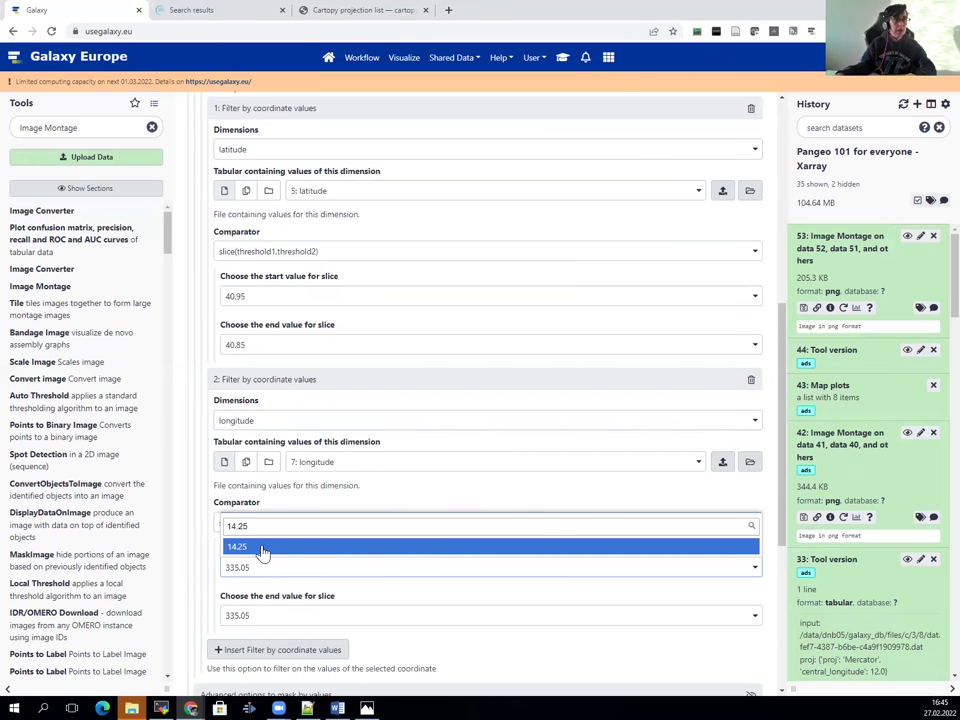
click(264, 550)
click(265, 574)
click(328, 572)
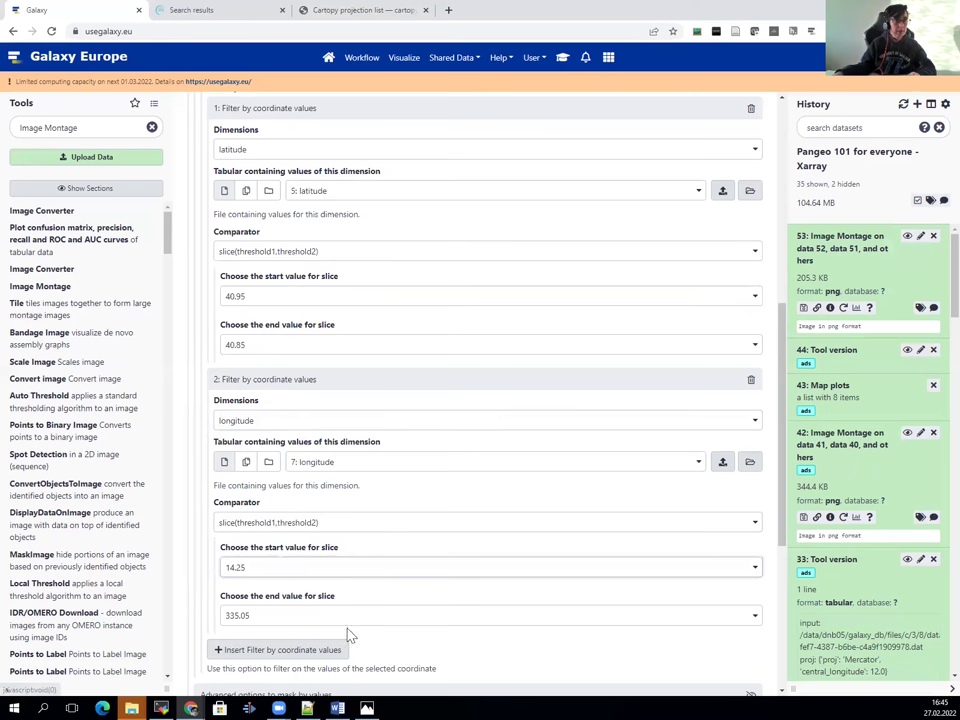
Set the longitude slice's end value to 14.35 and execute NetCDF xarray operations.
click(322, 618)
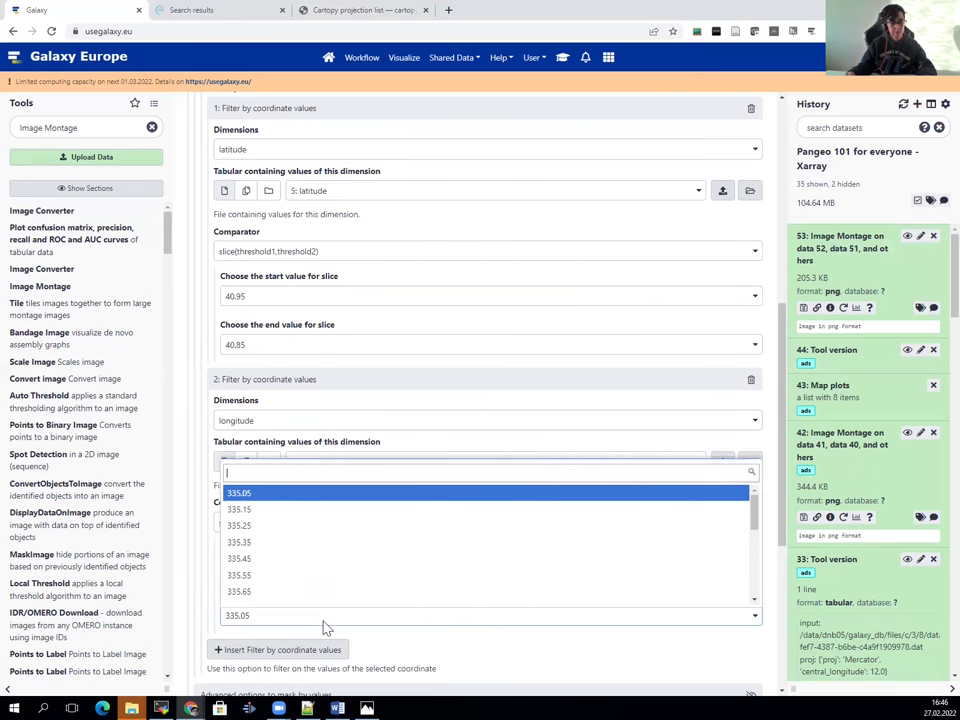
text(14.35)
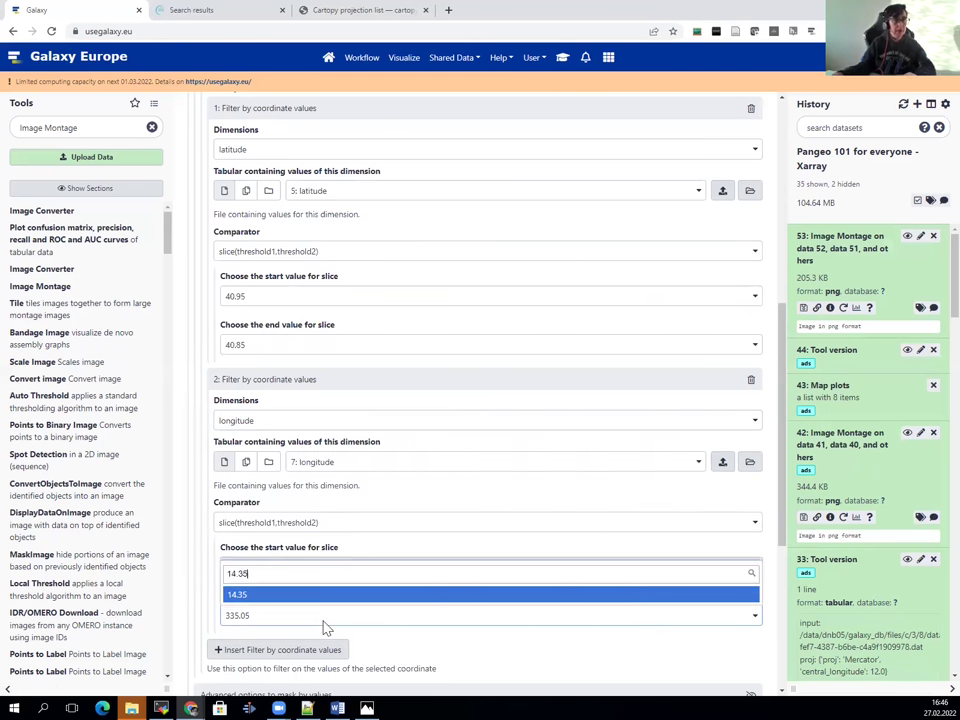
click(316, 596)
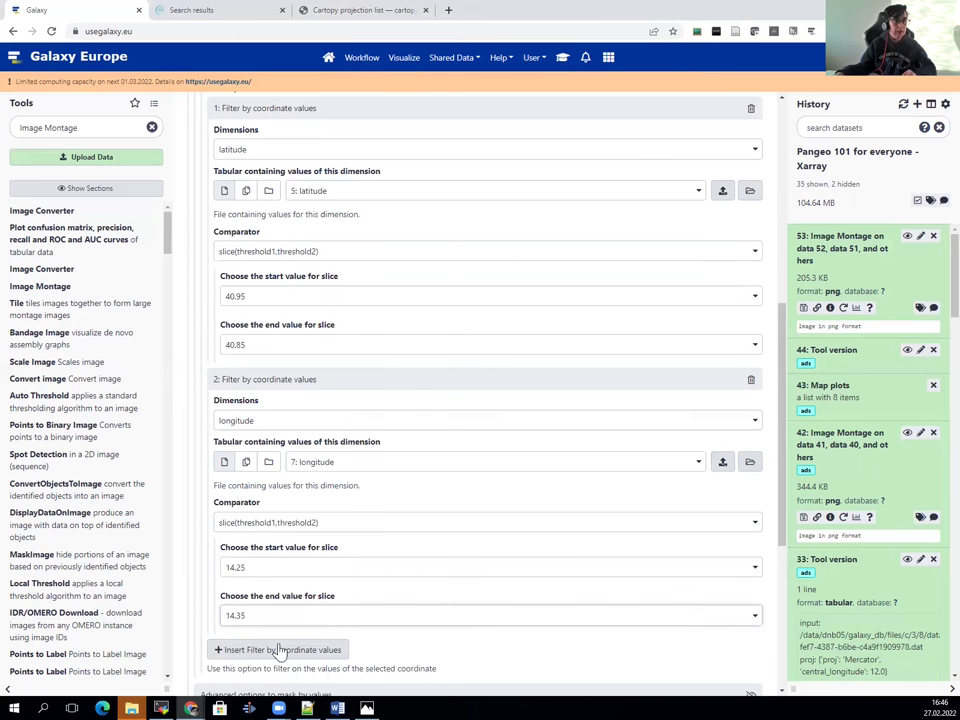
scroll(392, 544, down, 2)
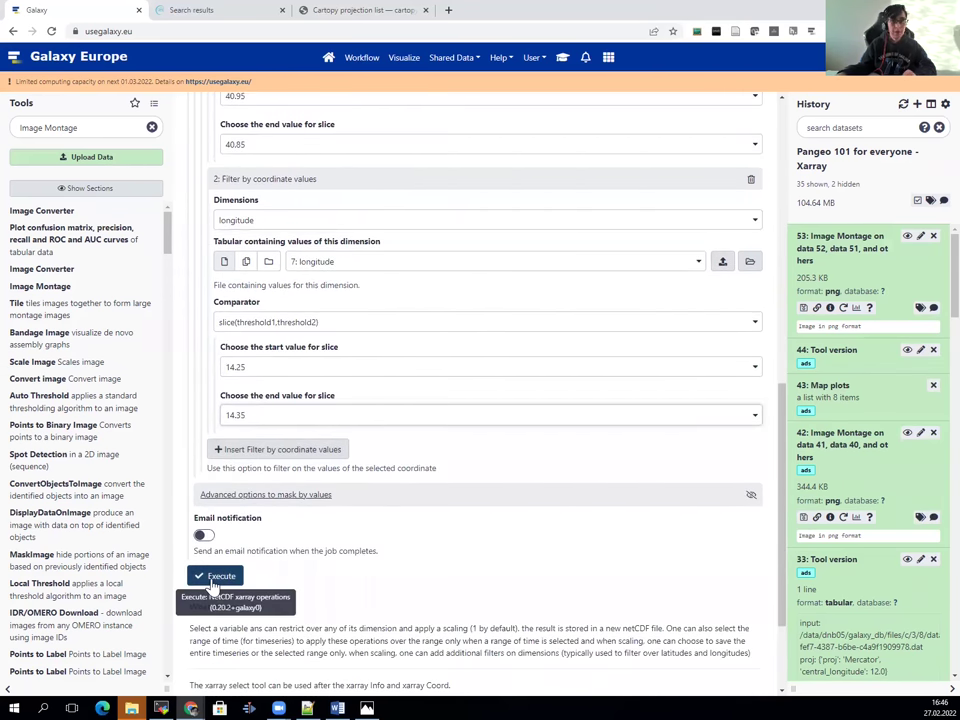
click(211, 580)
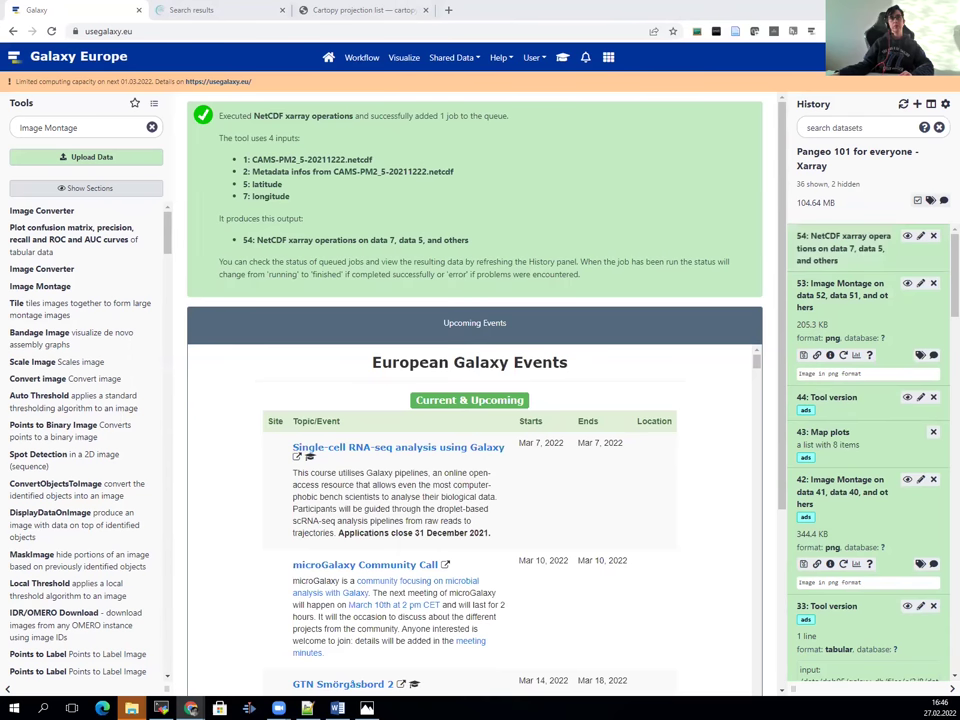
Rename output dataset 54 to CAMS-PM2_5-20211222_Naples.netcdf and save its attributes.
click(921, 236)
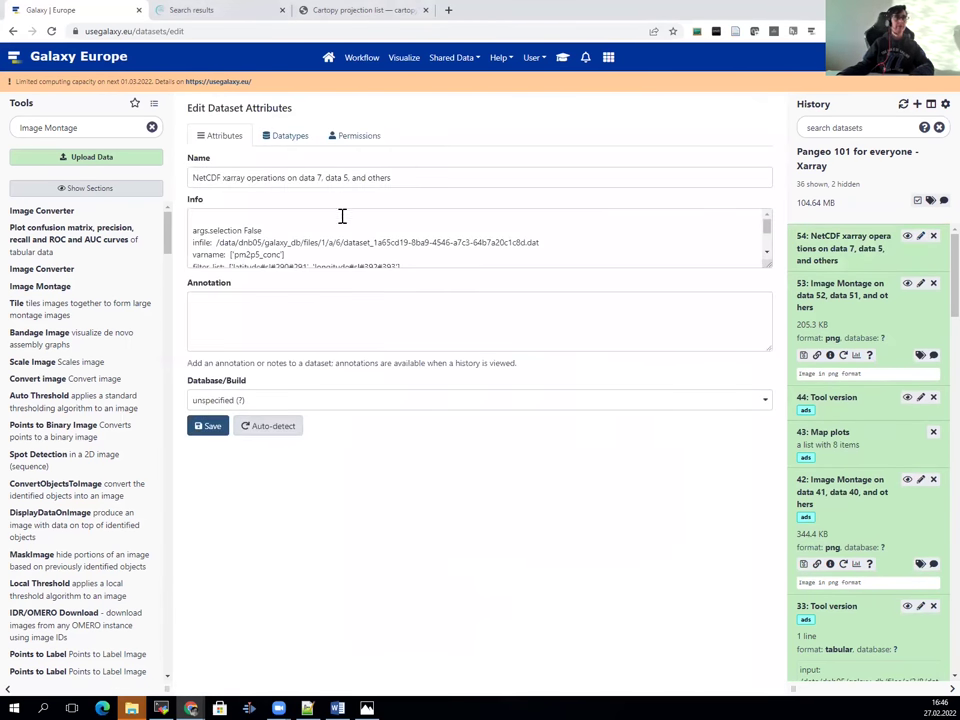
triple_click(422, 181)
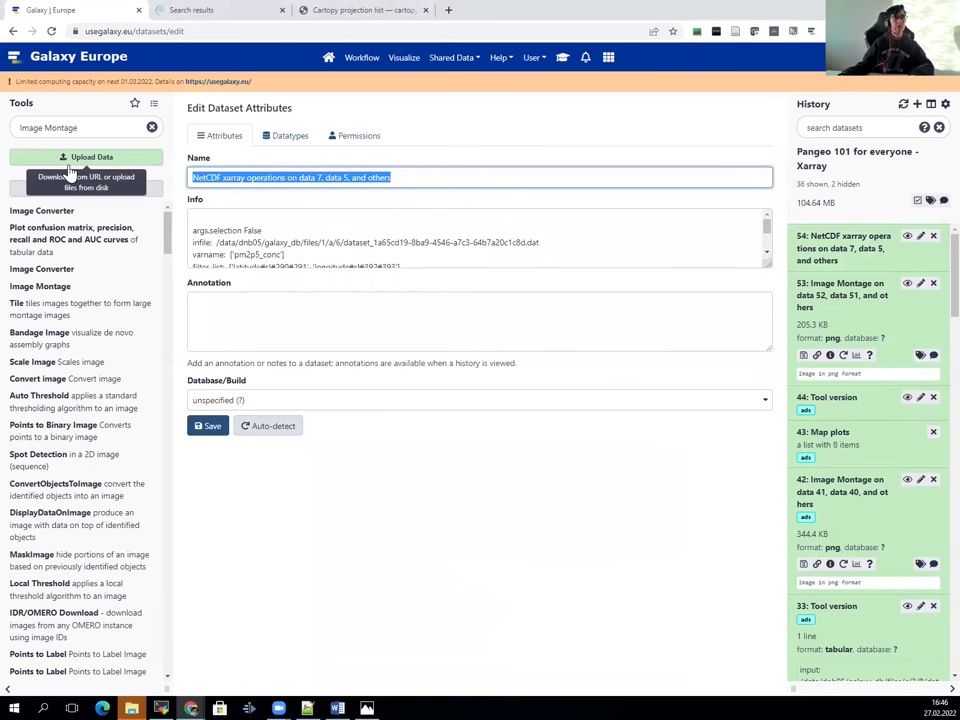
text(CAMS-PM2_5-20211222_Naples.netcdf)
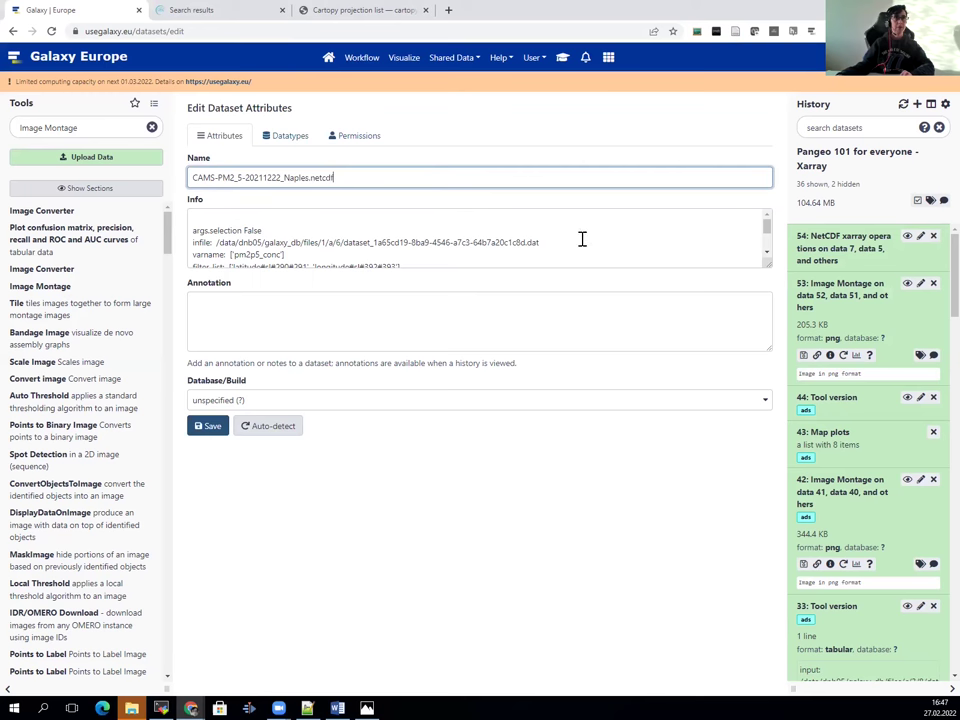
click(209, 426)
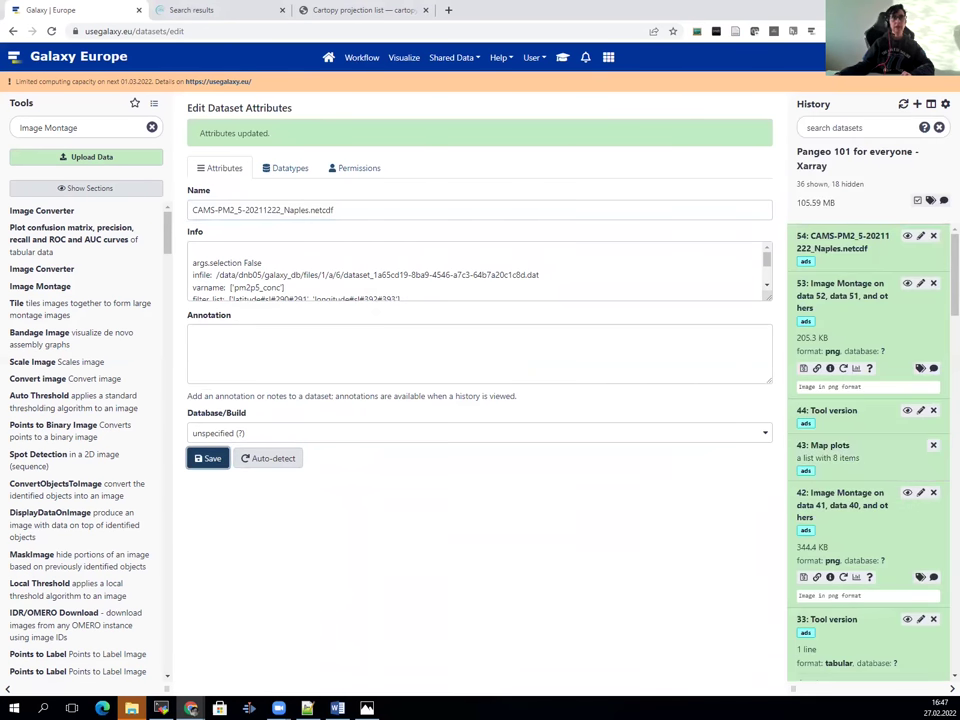
Add the tag #Naples to the CAMS-PM2_5-20211222_Naples.netcdf dataset in the history.
click(846, 248)
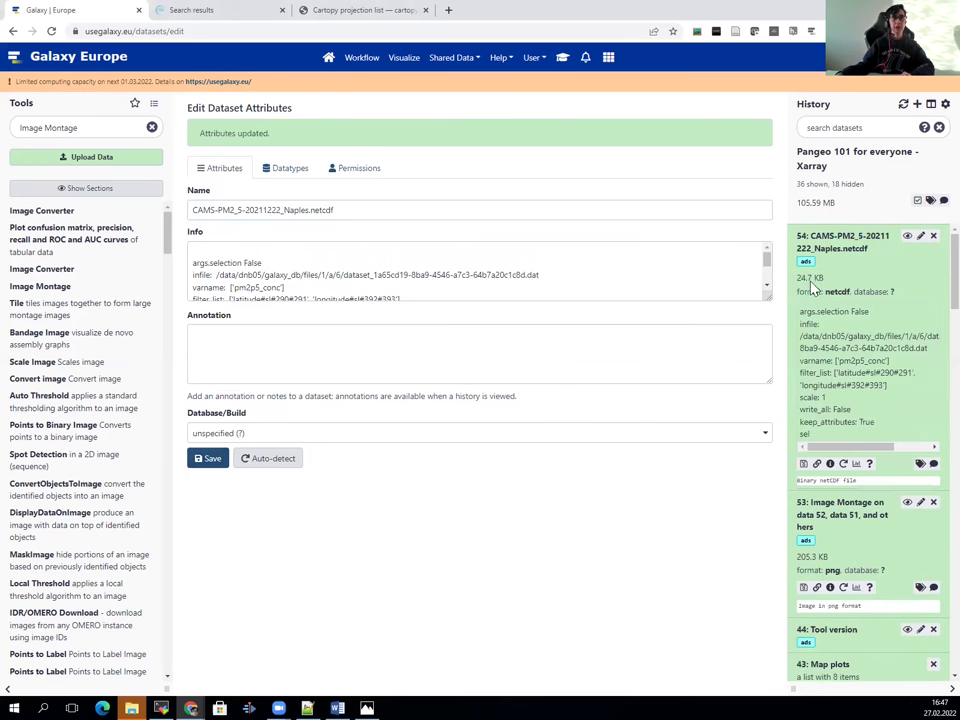
click(920, 464)
click(842, 484)
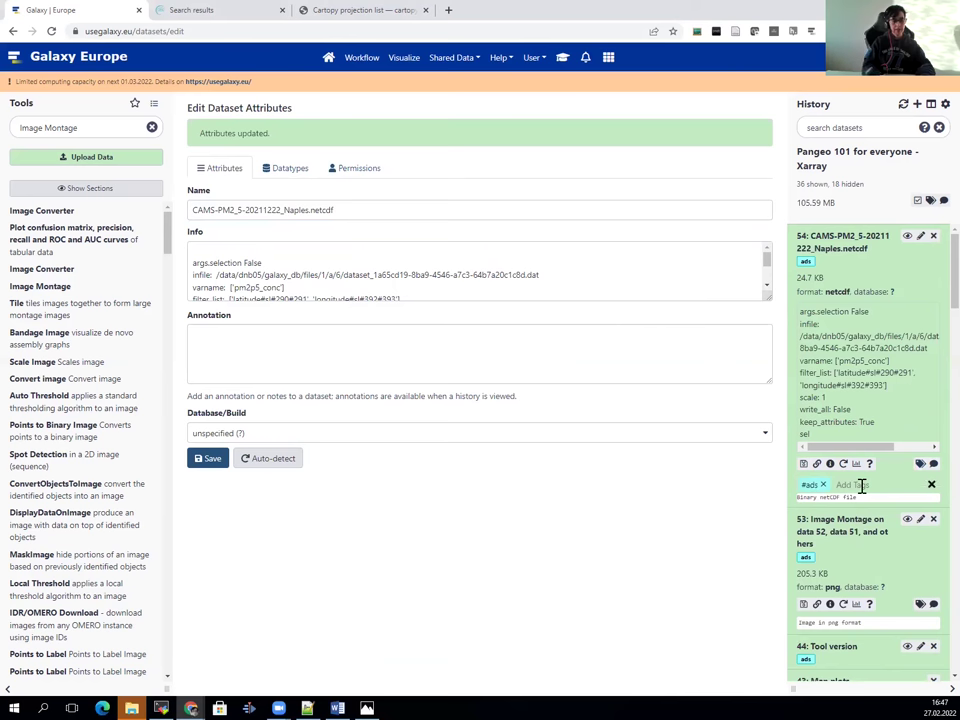
text(#)
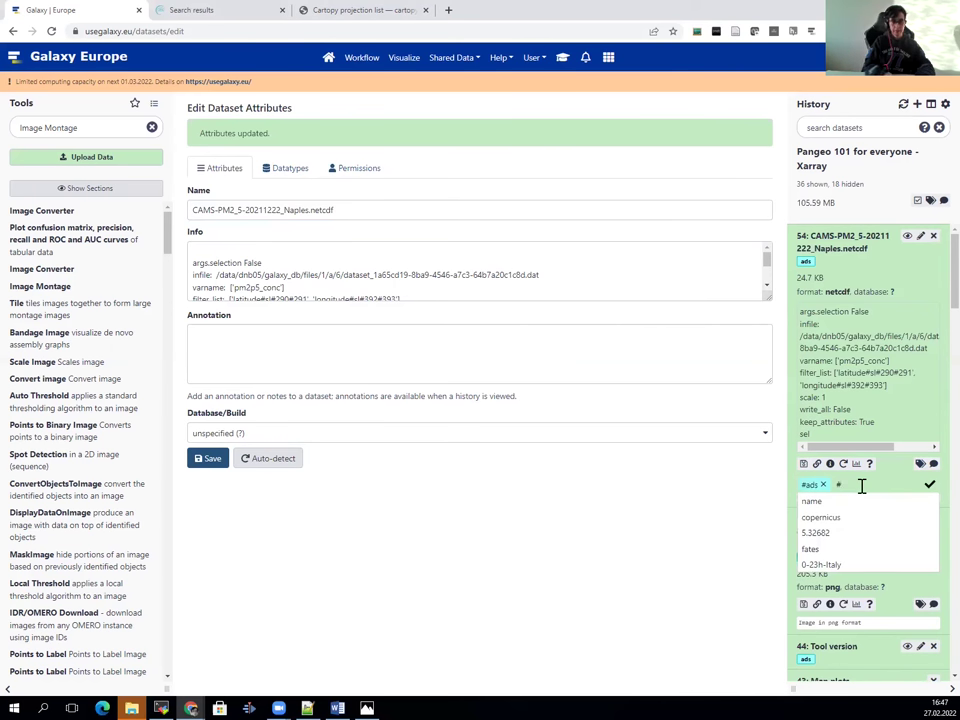
text(Naples)
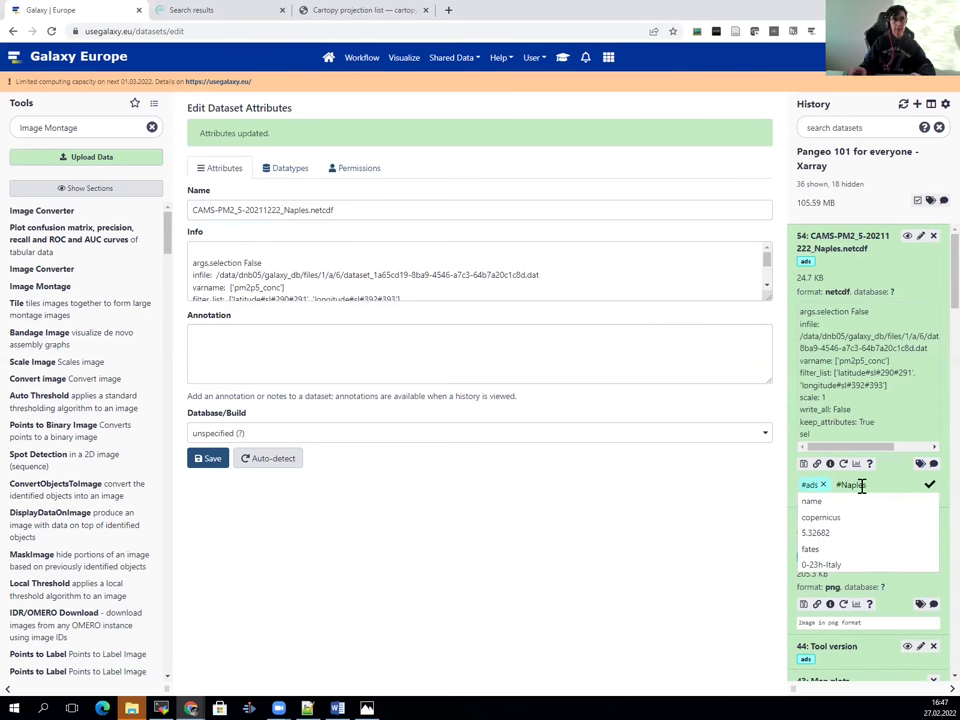
key(Return)
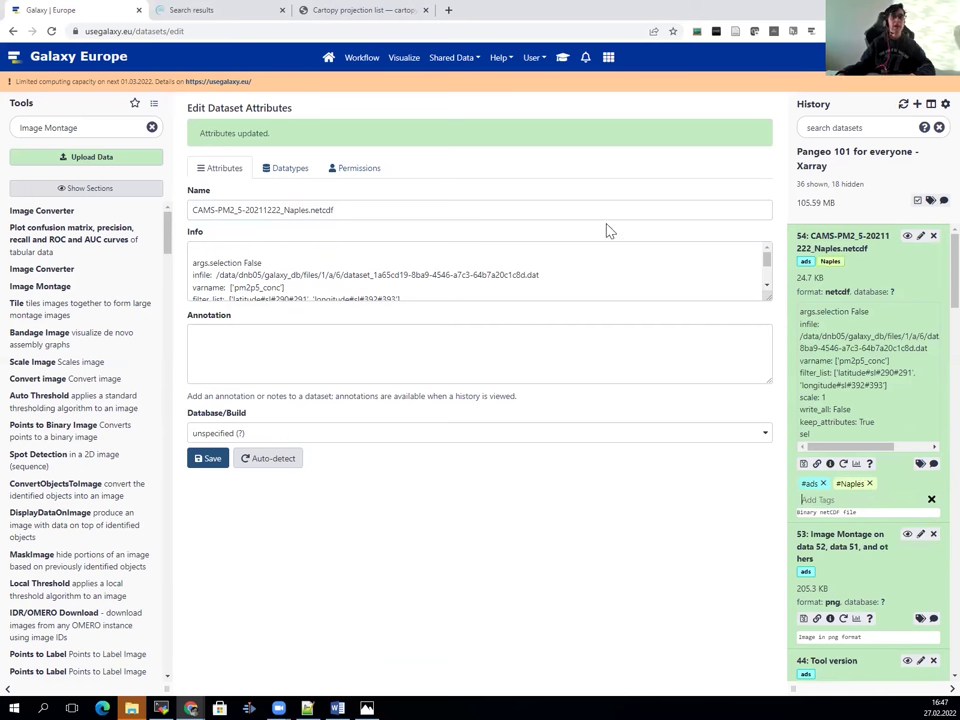
Open the NetCDF xarray Selection tool from the training material's From Xarray to Tabular Data section.
click(562, 58)
scroll(471, 336, down, 2)
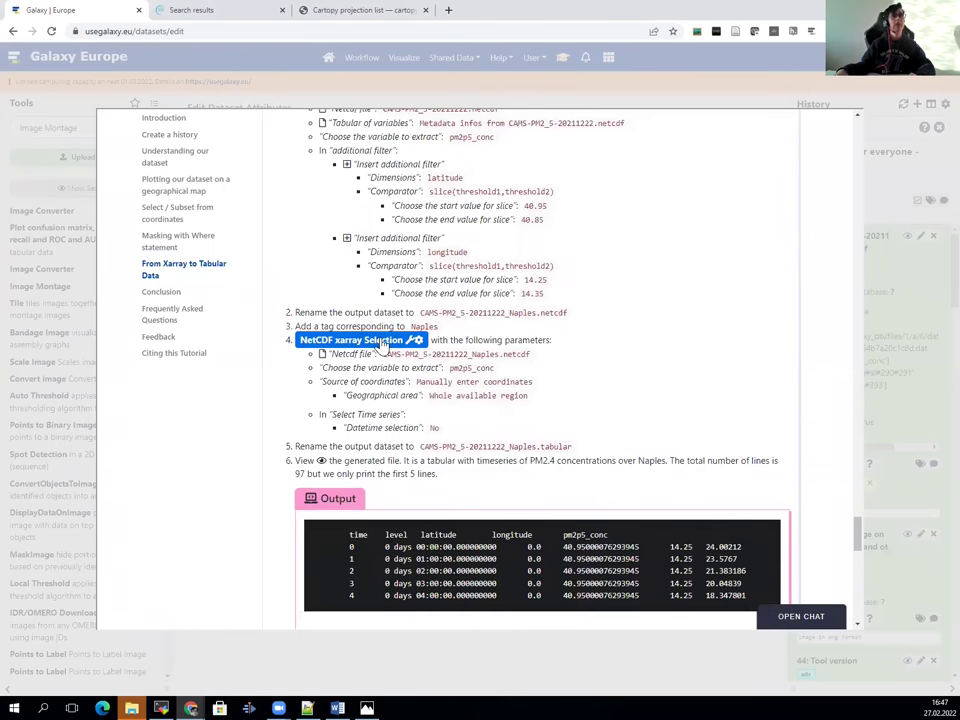
scroll(381, 340, up, 3)
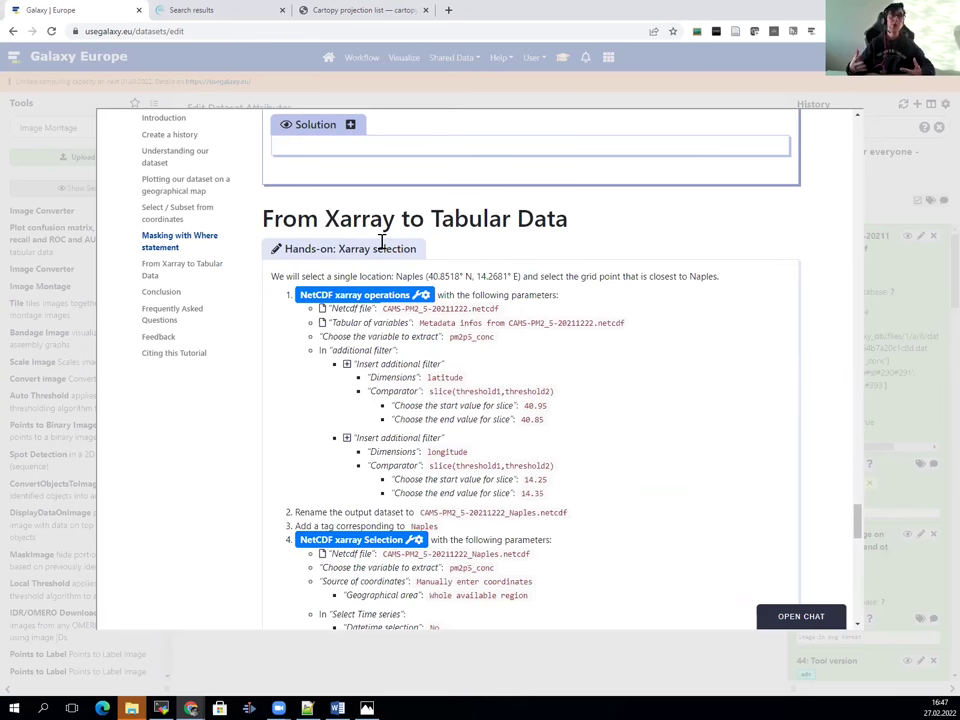
scroll(542, 291, down, 2)
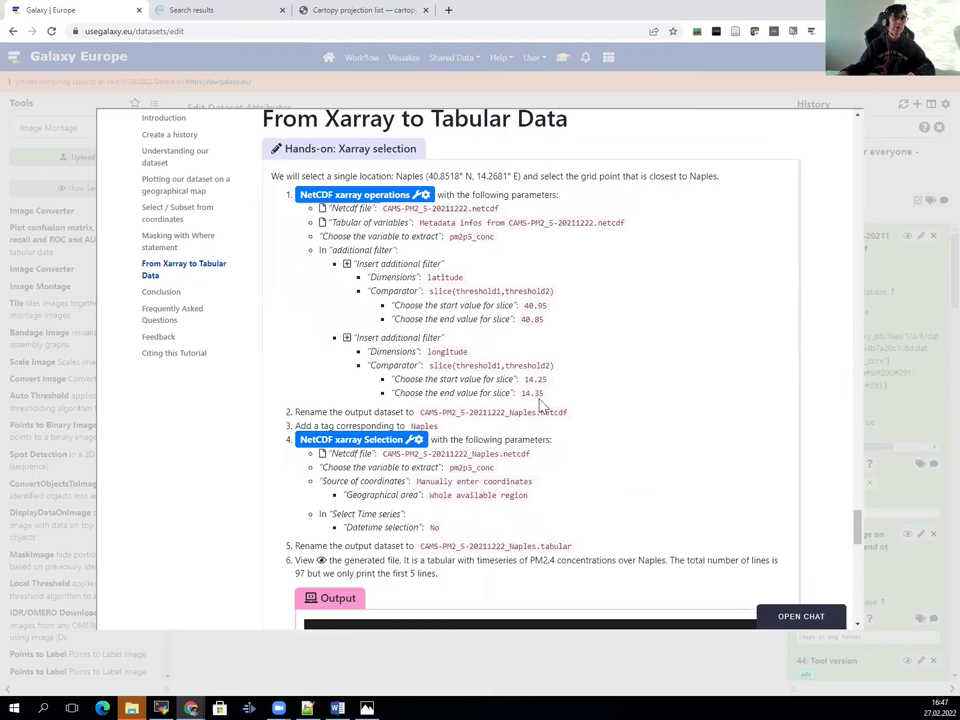
click(359, 441)
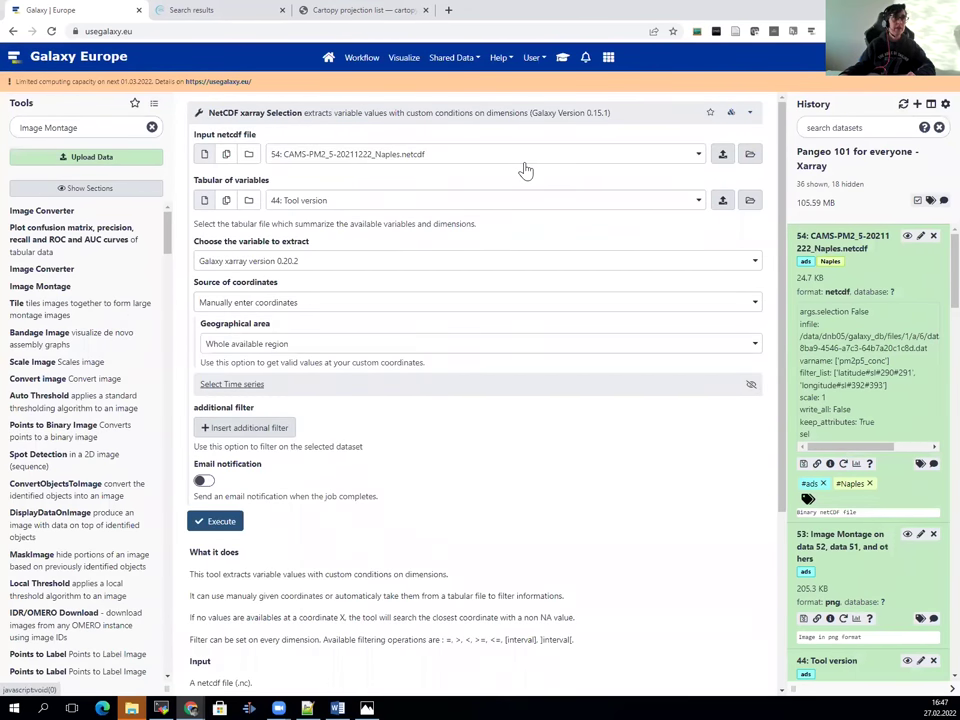
click(392, 207)
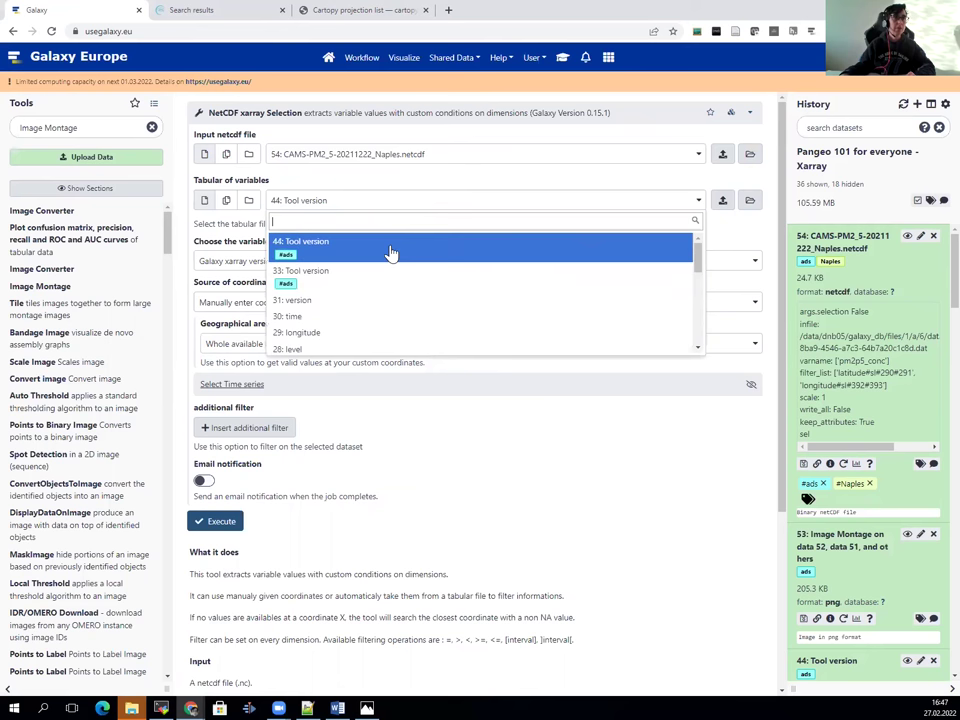
scroll(380, 313, down, 2)
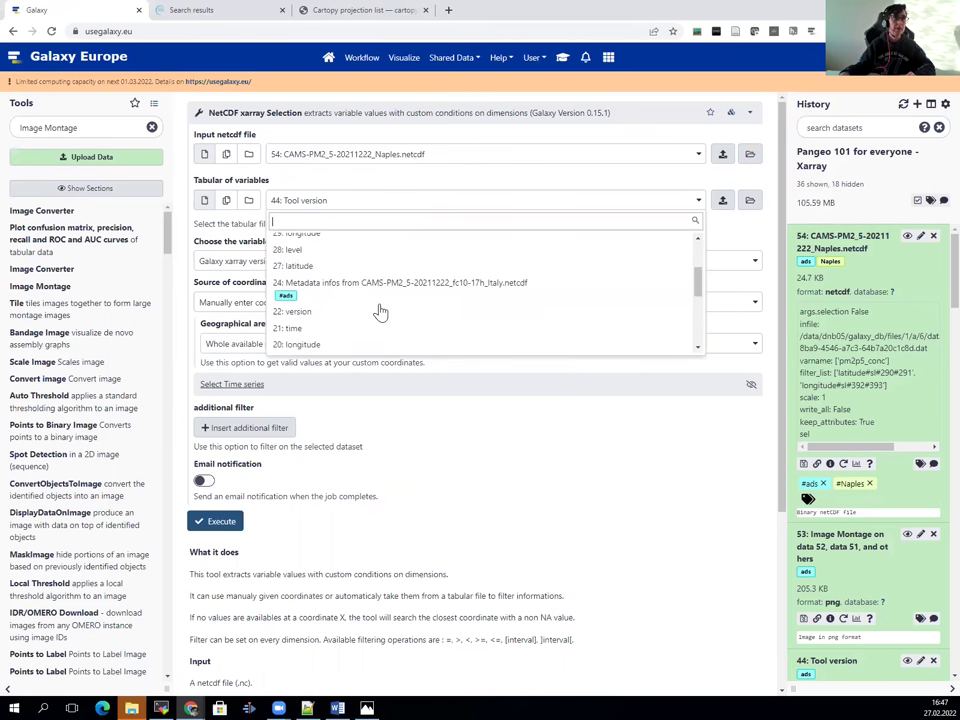
click(380, 296)
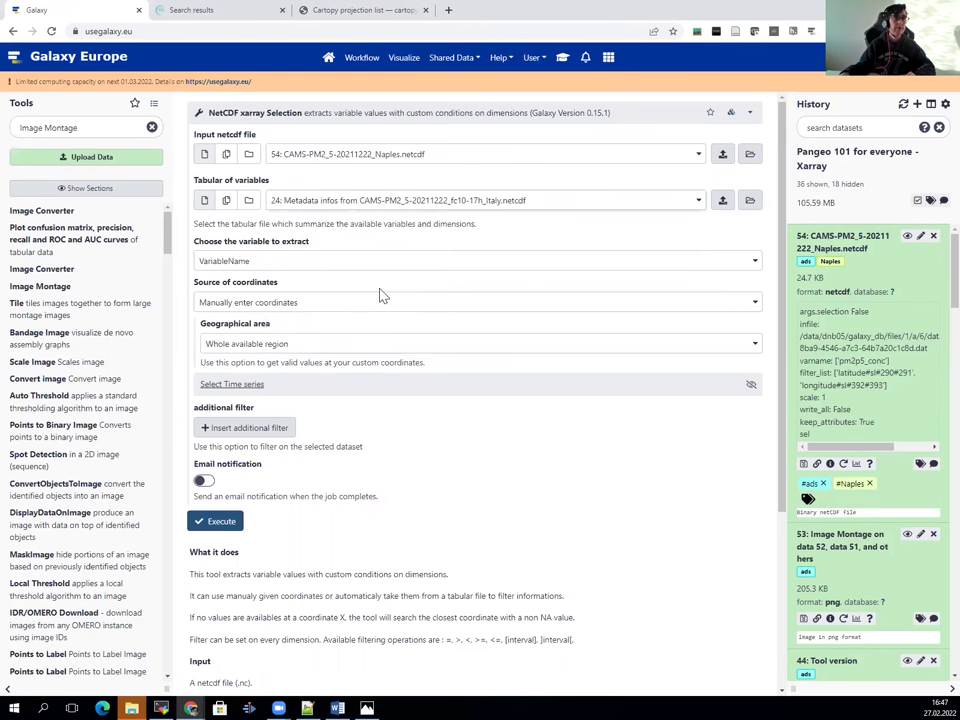
Set the tabular of variables to 2: Metadata infos from CAMS-PM2_5-20211222.netcdf.
click(424, 205)
scroll(437, 298, down, 6)
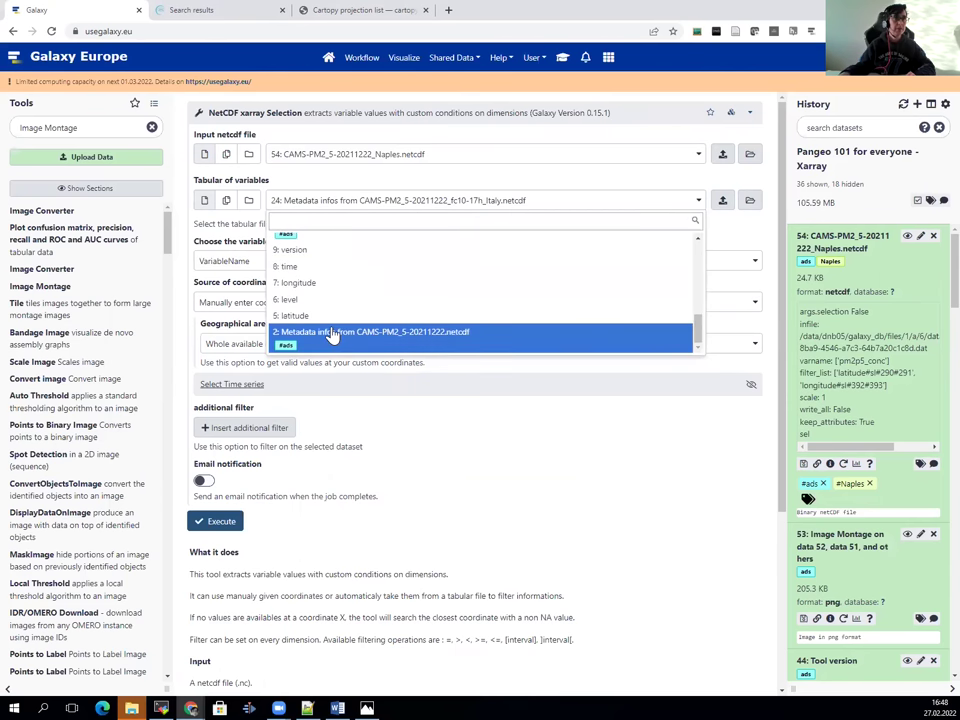
click(333, 334)
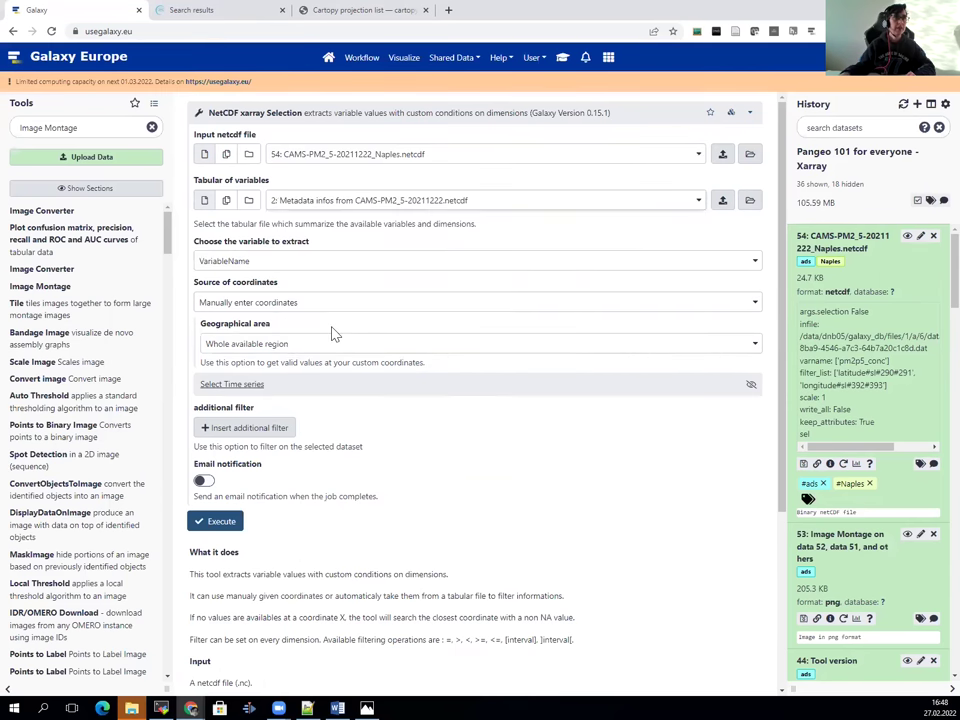
Choose pm2p5_conc as the variable to extract and run NetCDF xarray Selection over the whole available region.
click(303, 260)
click(259, 320)
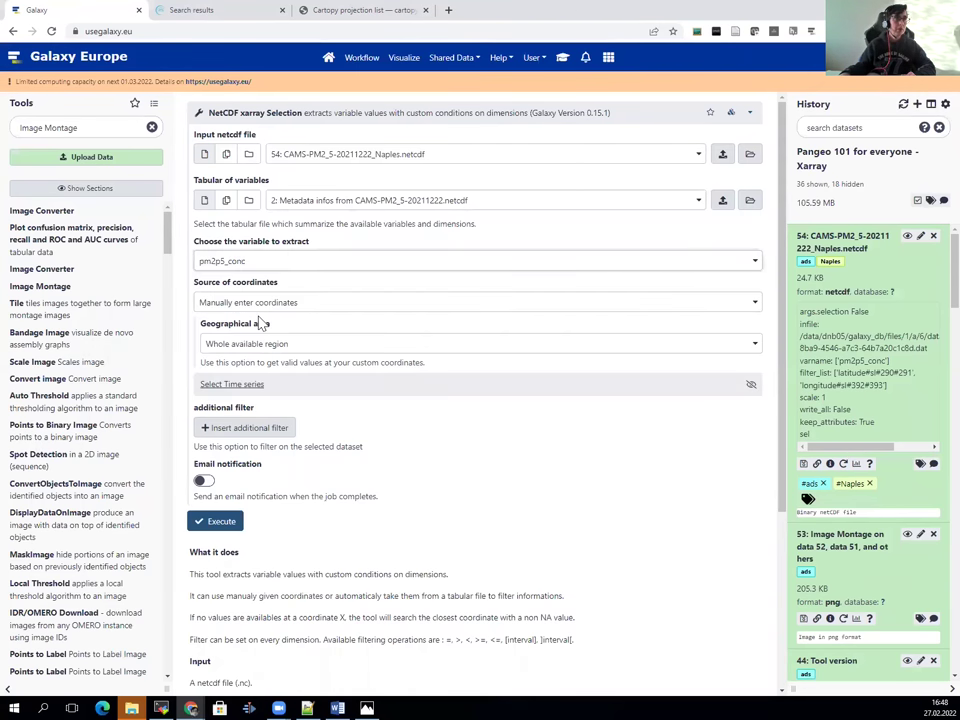
click(224, 524)
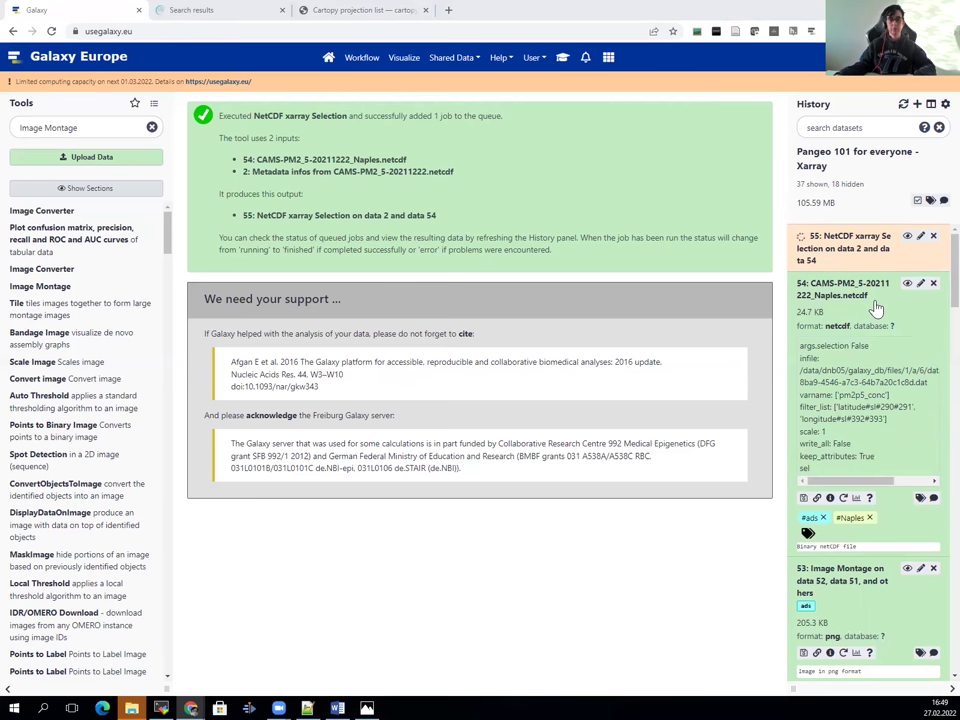
Rename output dataset 55 to CAMS-PM2_5-20211222_Naples.tabular and save its attributes.
click(920, 237)
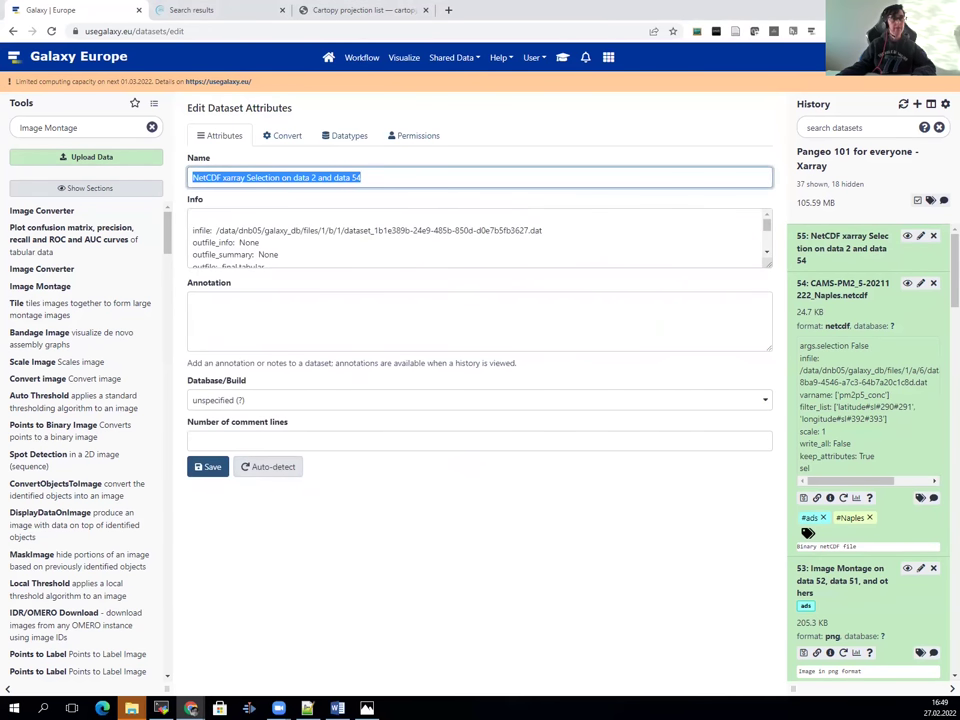
text(CAMS-PM2_5-20211222_Naples.tabular)
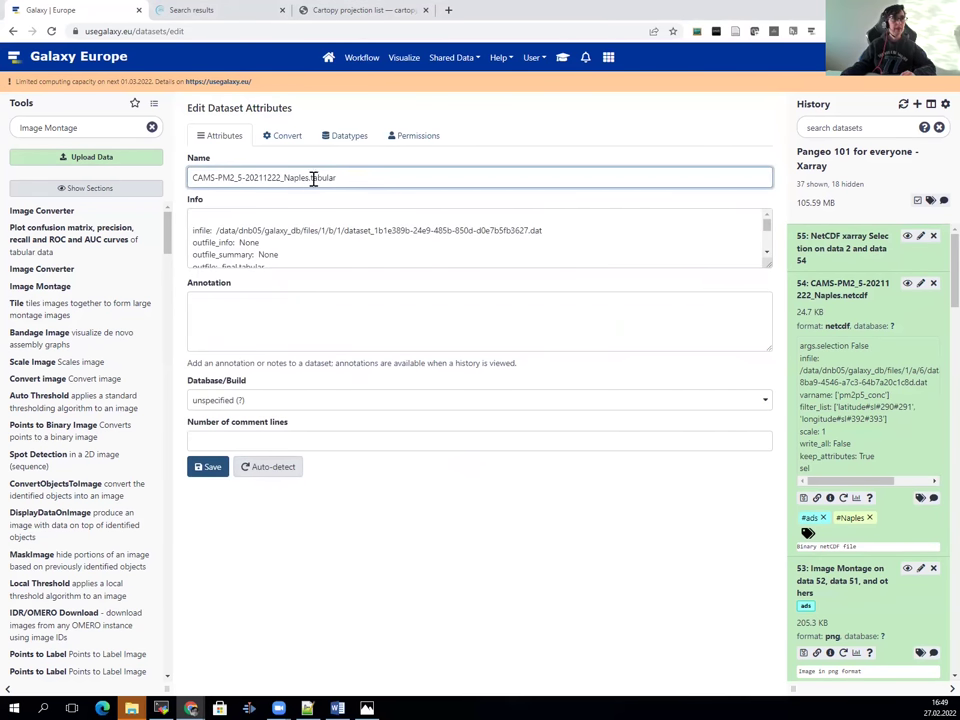
click(211, 470)
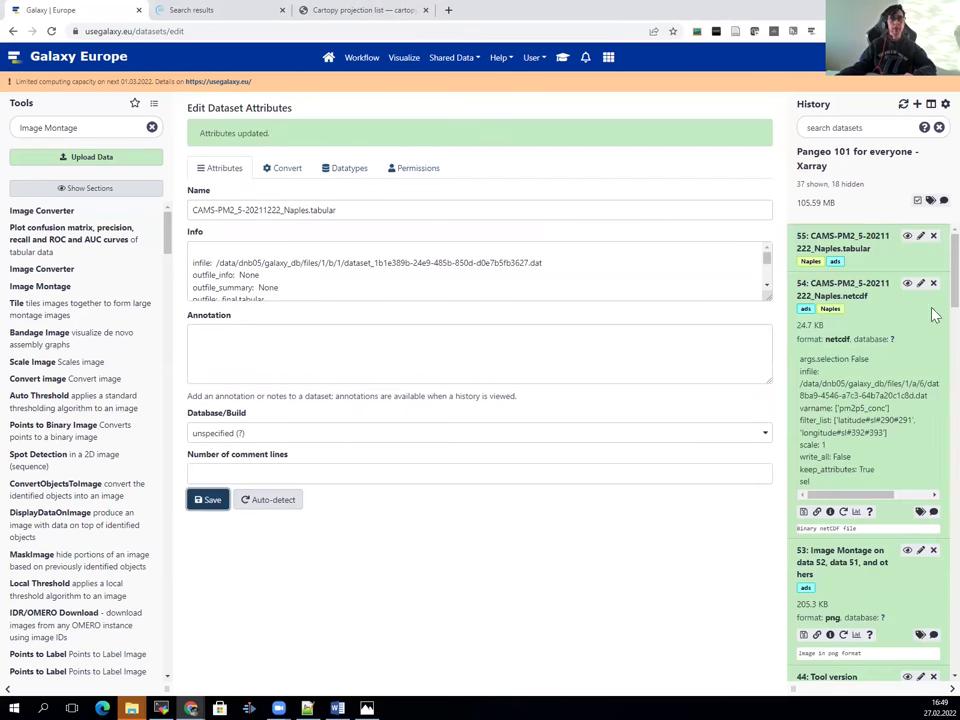
View the contents of CAMS-PM2_5-20211222_Naples.tabular and read the training material's question on PM2.5 at Naples over the forecasted days.
click(907, 237)
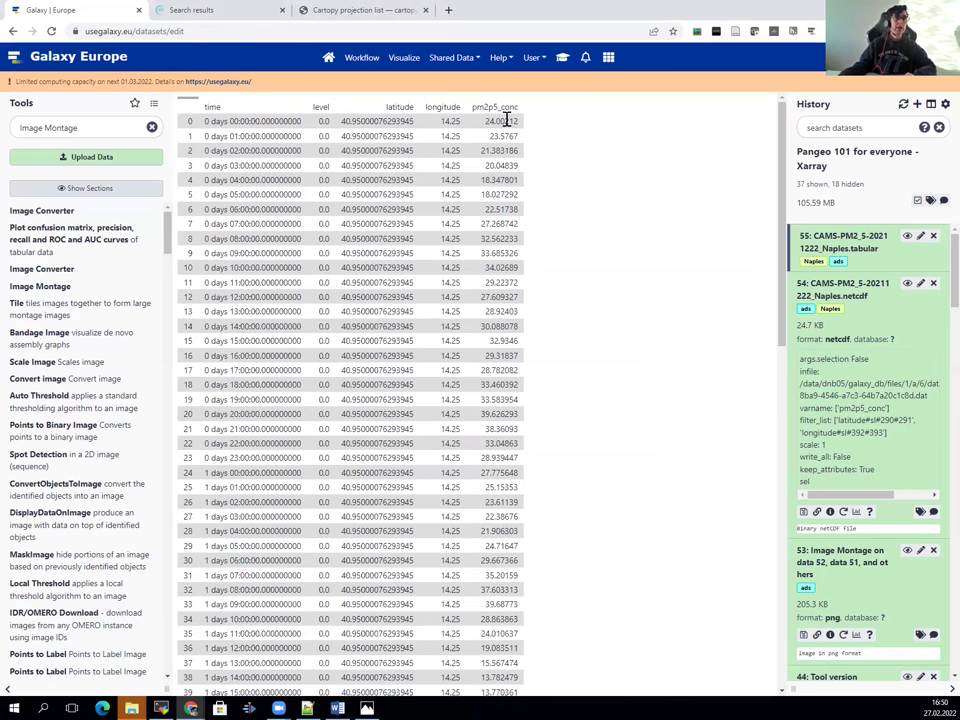
drag(781, 163, 765, 596)
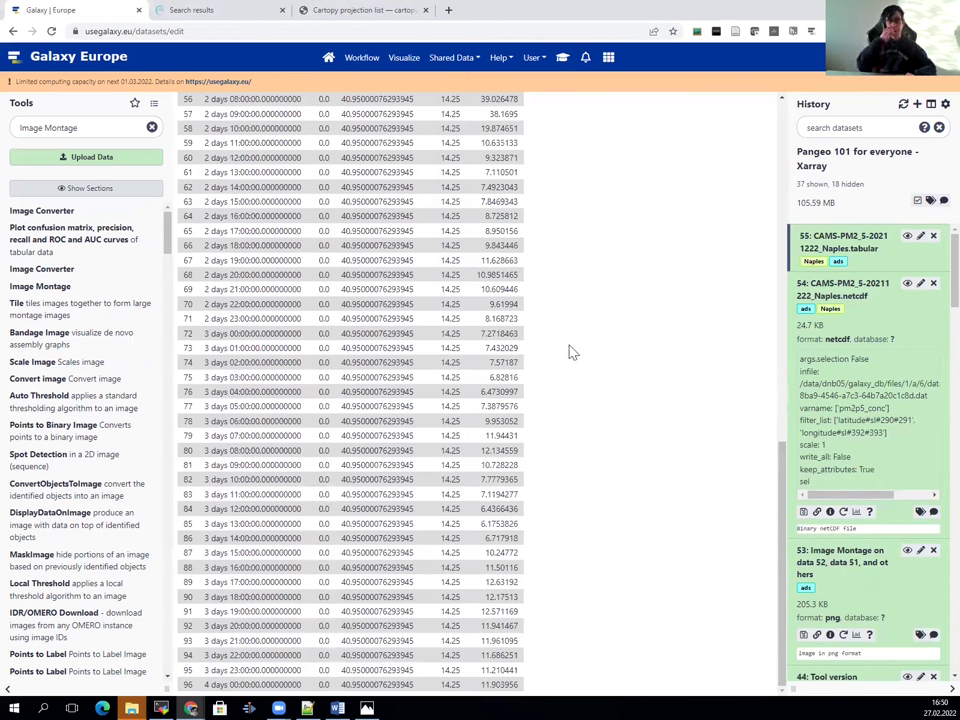
click(562, 57)
scroll(675, 335, down, 4)
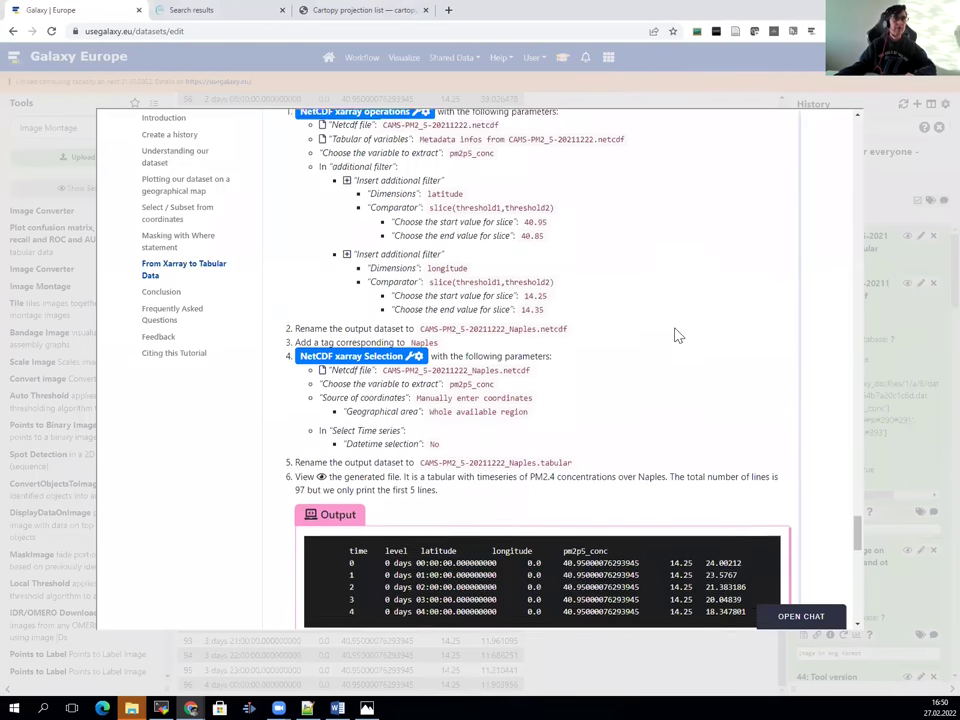
scroll(675, 335, down, 5)
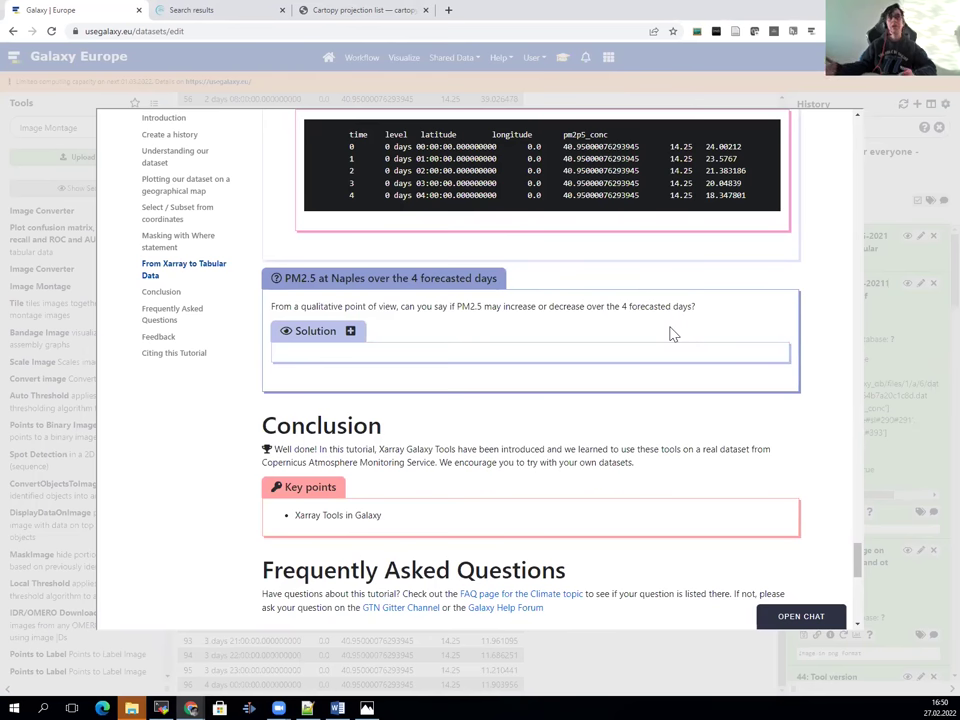
click(696, 671)
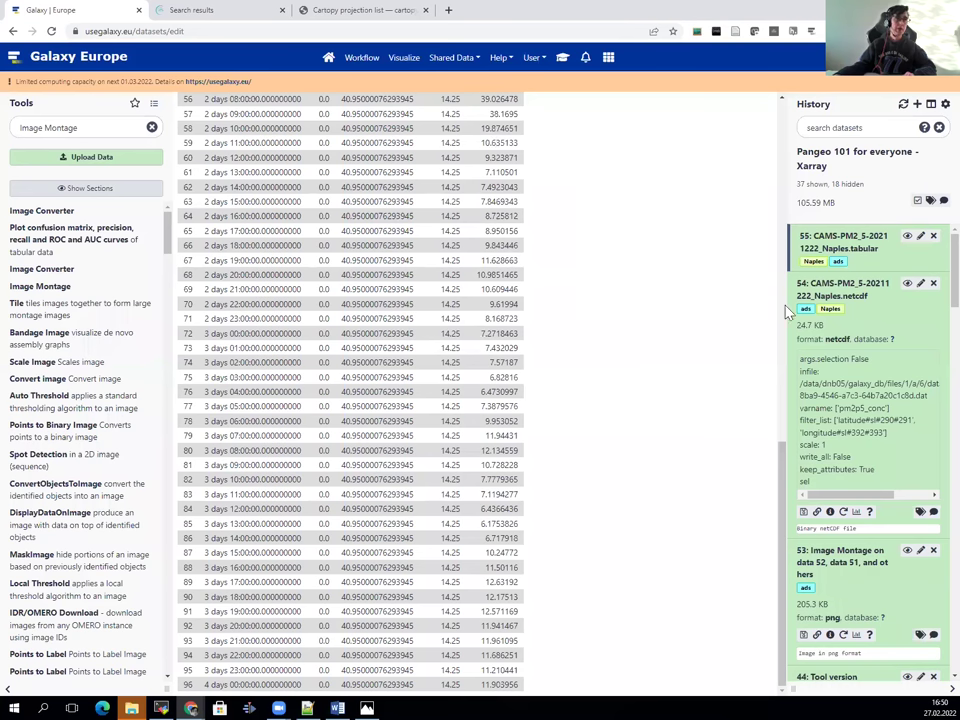
drag(783, 569, 754, 644)
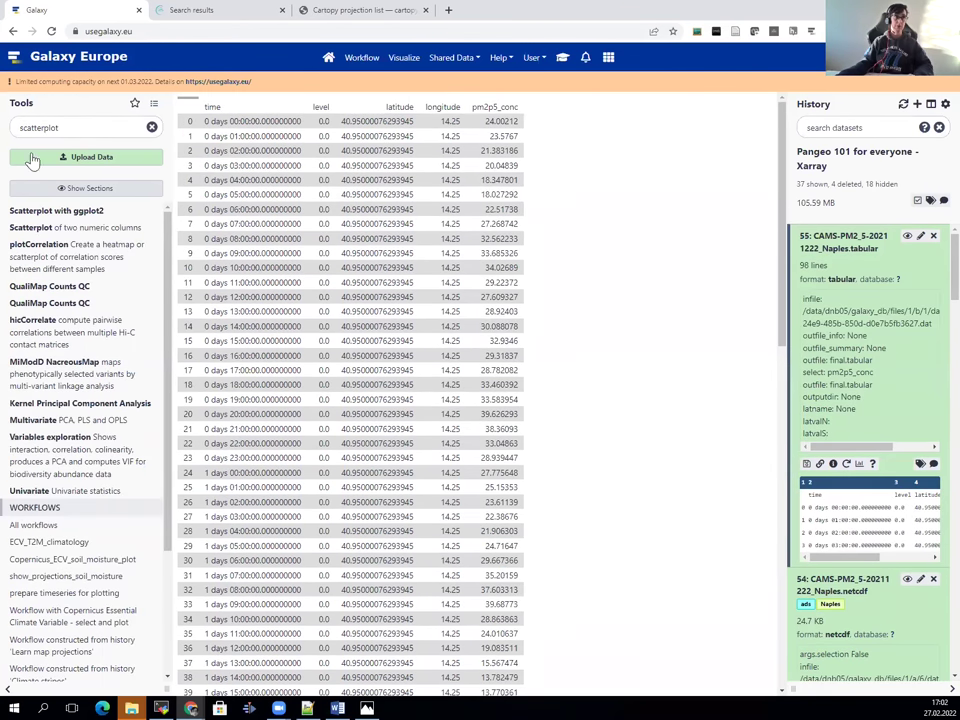
Open the Scatterplot with ggplot2 tool and set column 1 for the x-axis and column 6 for the y-axis.
click(82, 128)
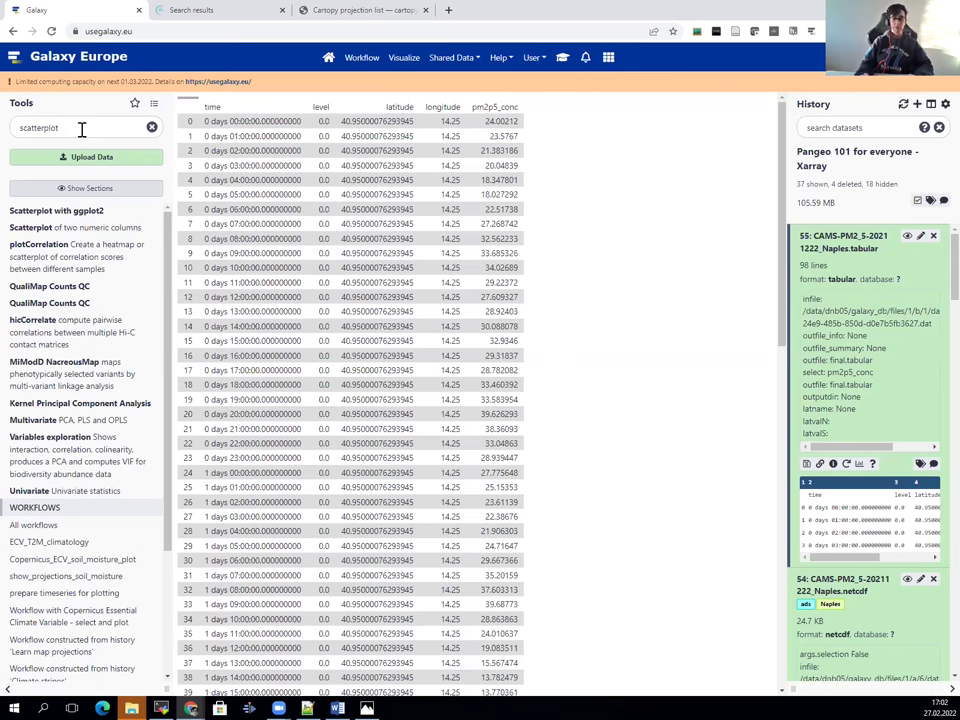
click(75, 213)
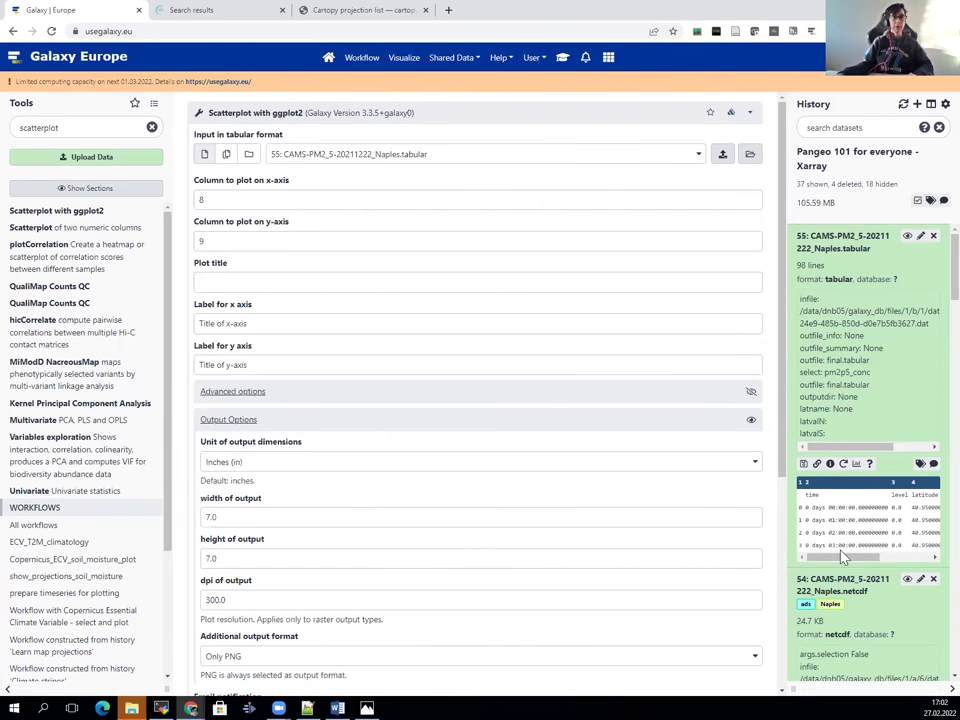
drag(810, 557, 933, 562)
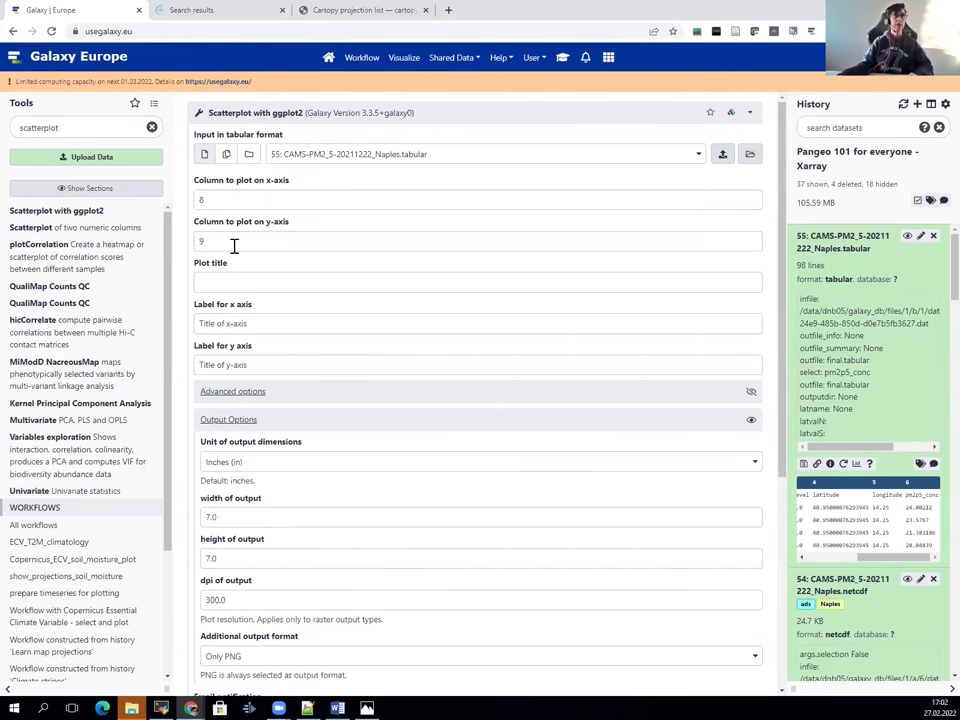
click(229, 203)
key(BackSpace)
text(1)
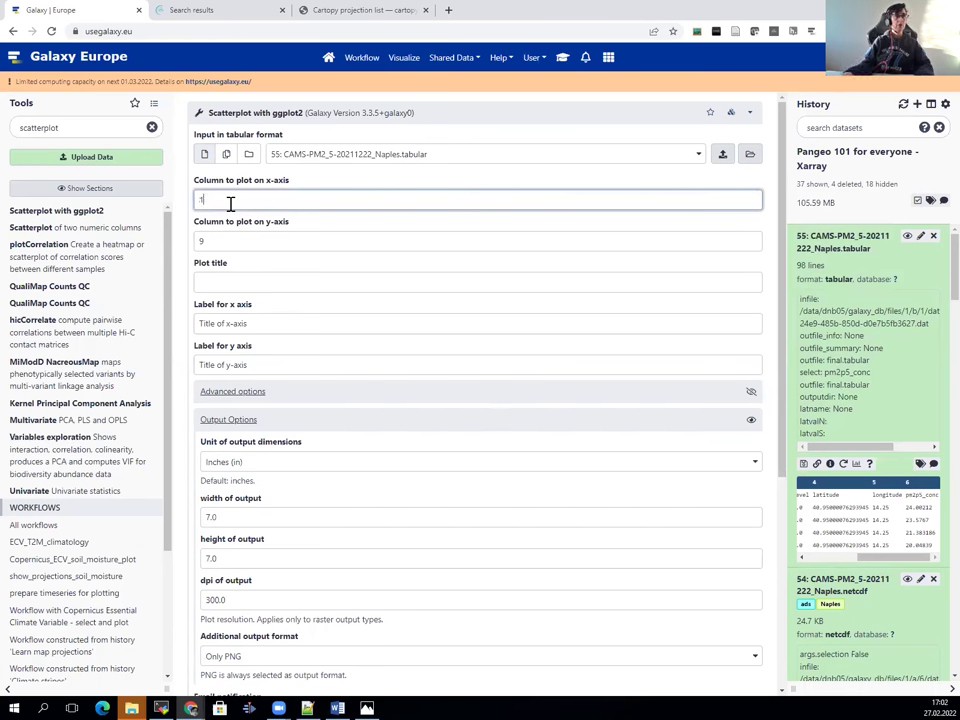
click(229, 241)
key(BackSpace)
text(6)
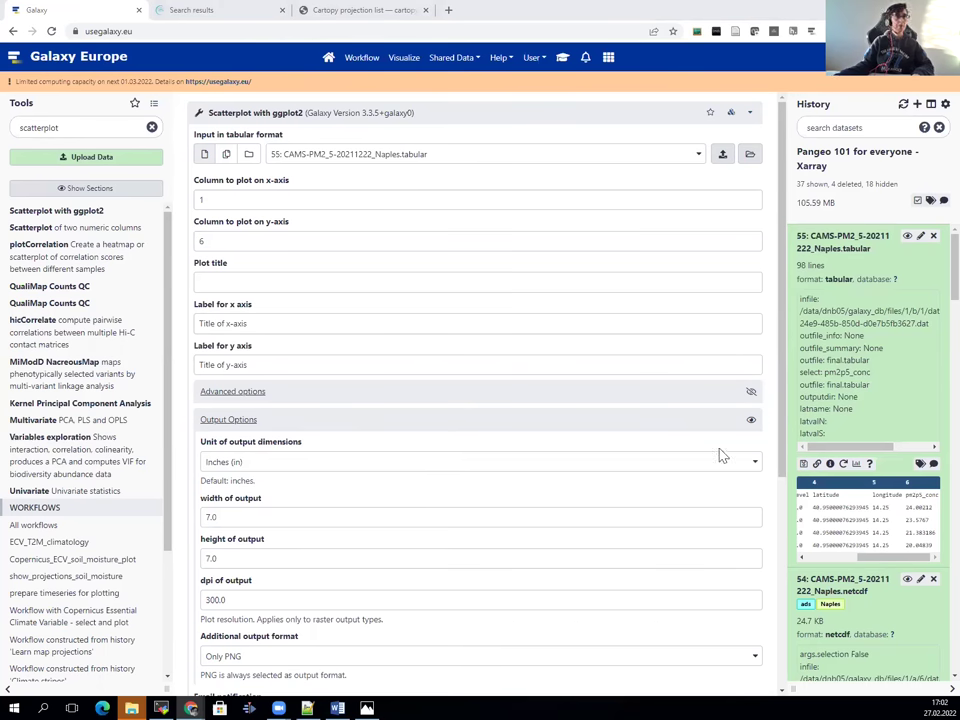
Label the x axis "Forecast time (hour) from December, 22 2021" and the y axis "Particule Matter < 2.5 µm.m-3".
drag(261, 323, 189, 331)
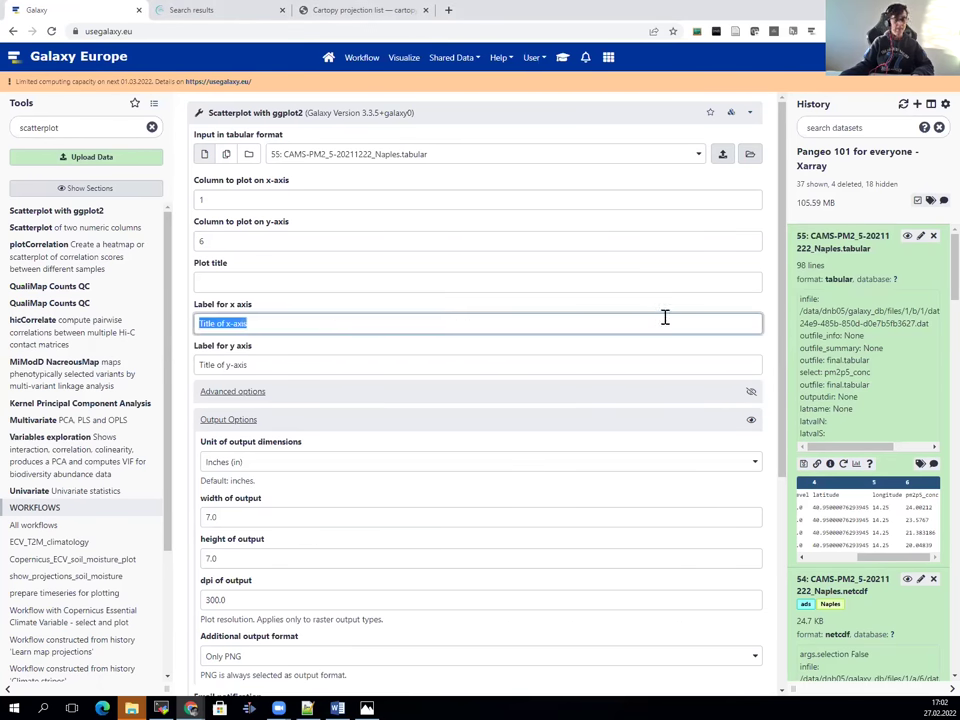
text(Forecast time (hour) from December. 22 2021)
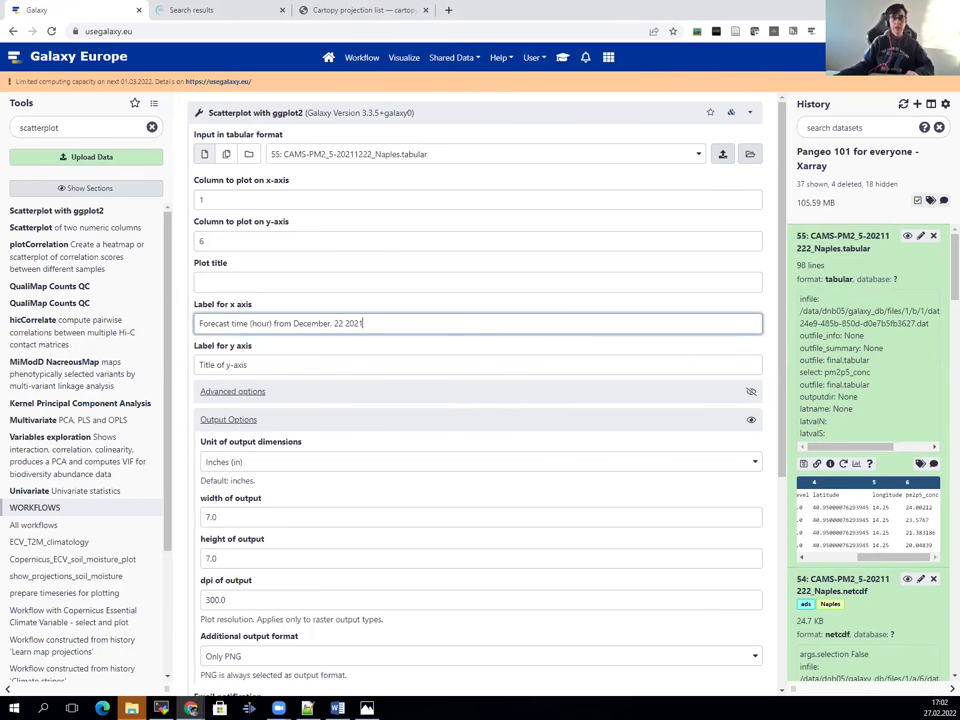
key(alt+Tab)
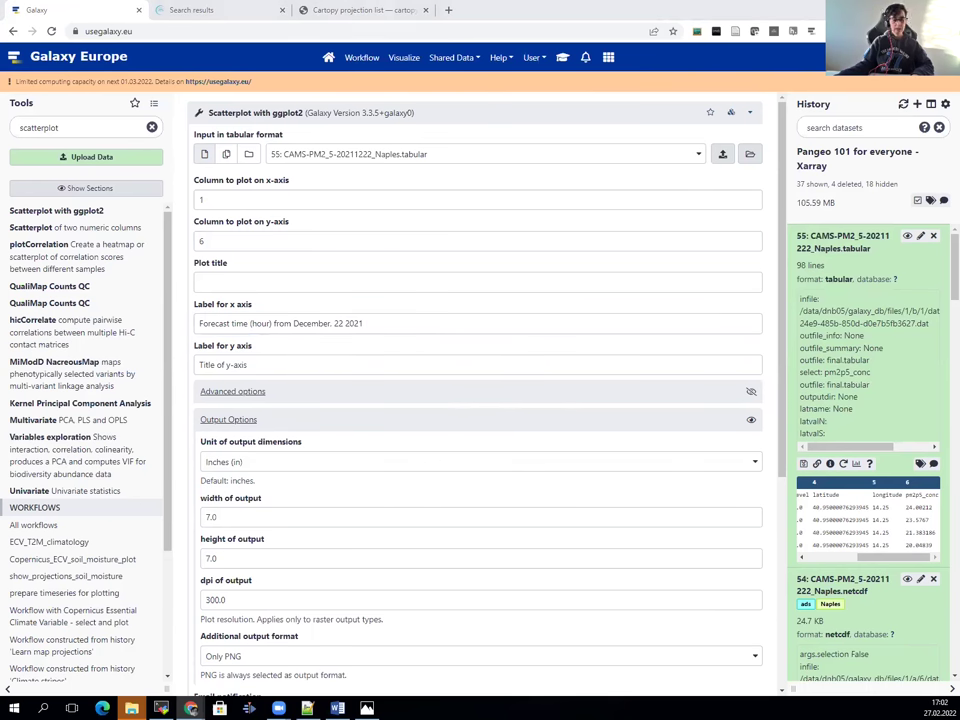
click(236, 360)
triple_click(236, 360)
text(Particule Matter < 2.5 µm.m-3)
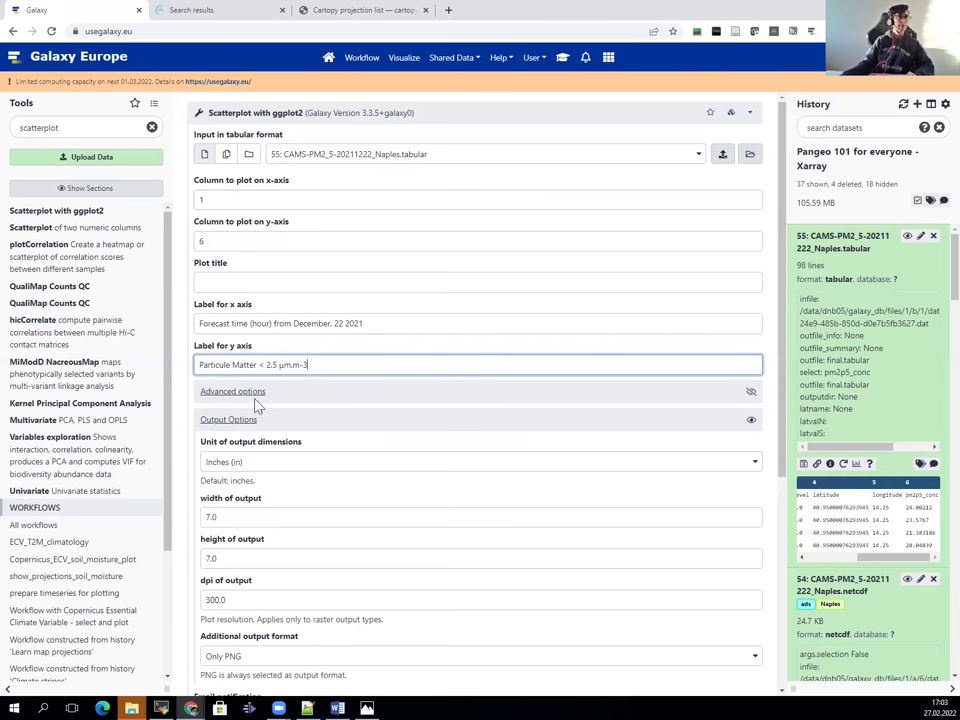
In the scatterplot's advanced options, set the plot type to Points and Lines with user defined point options.
click(753, 398)
click(580, 442)
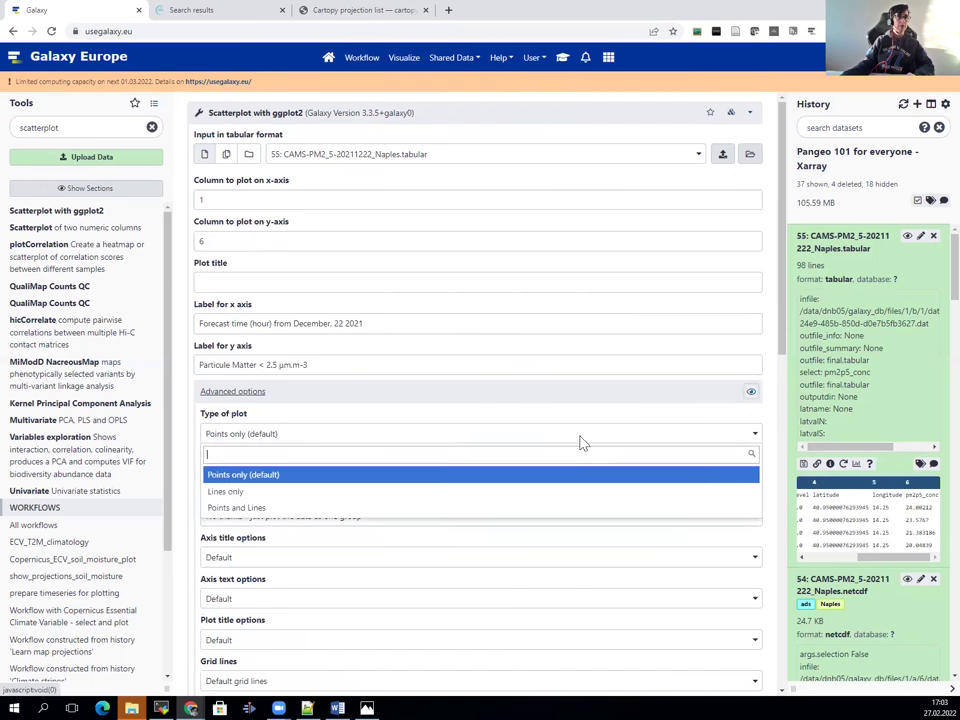
click(500, 510)
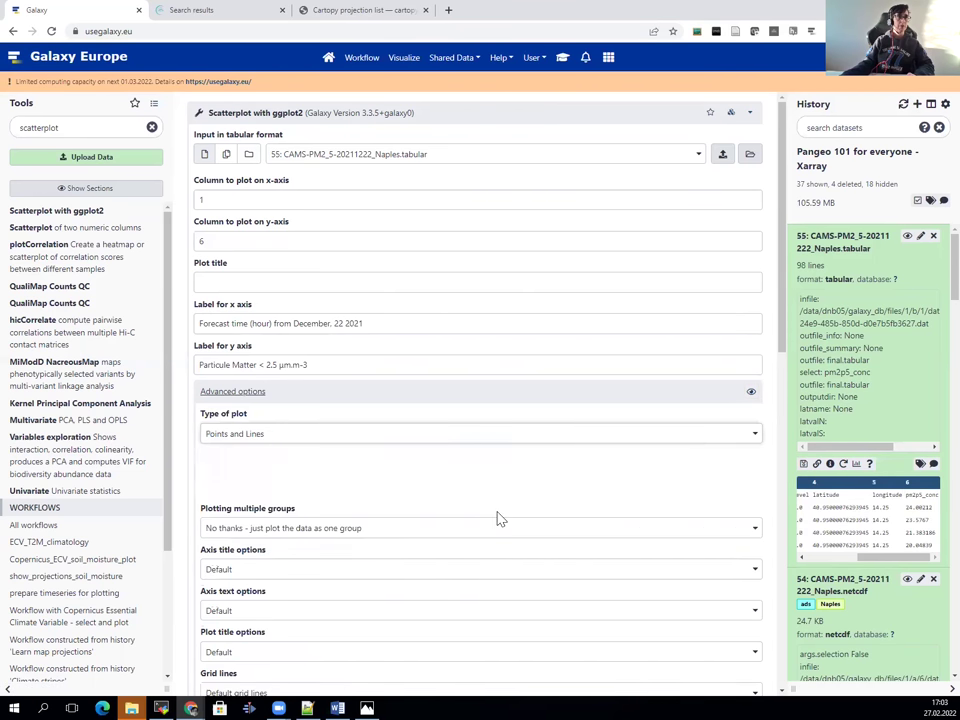
click(478, 480)
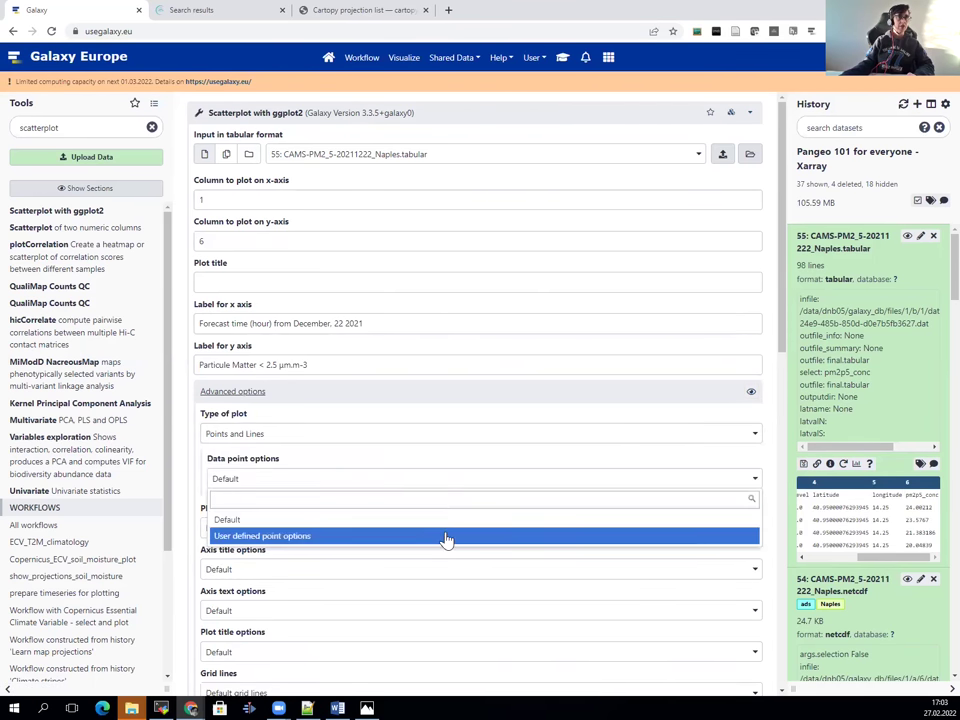
click(446, 537)
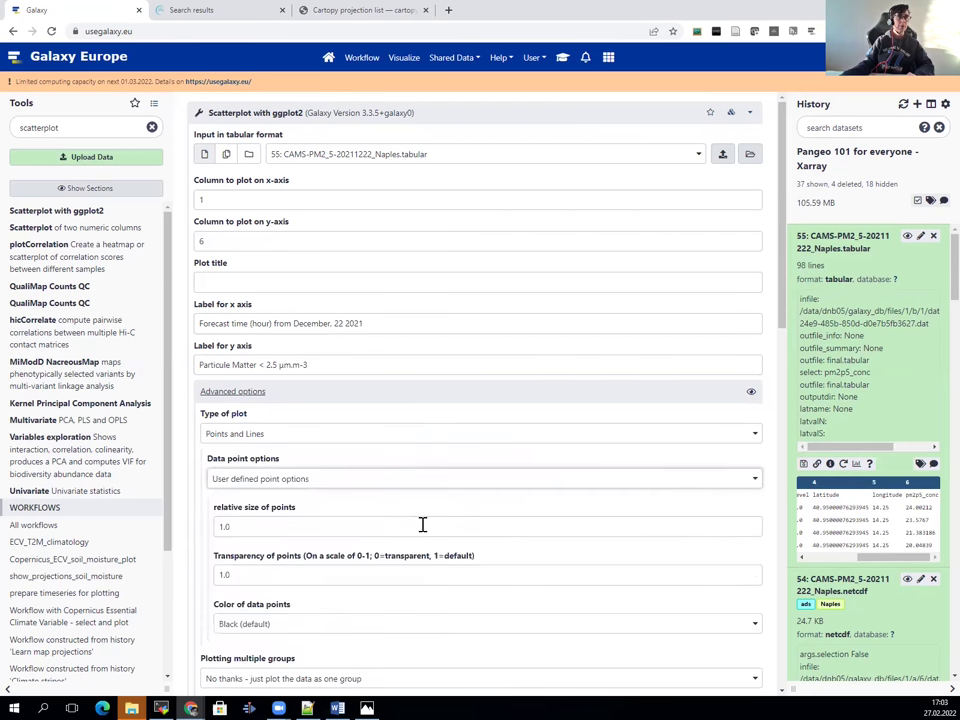
Set the transparency of the points to 0.7 and run the scatterplot tool.
scroll(422, 523, down, 2)
click(242, 476)
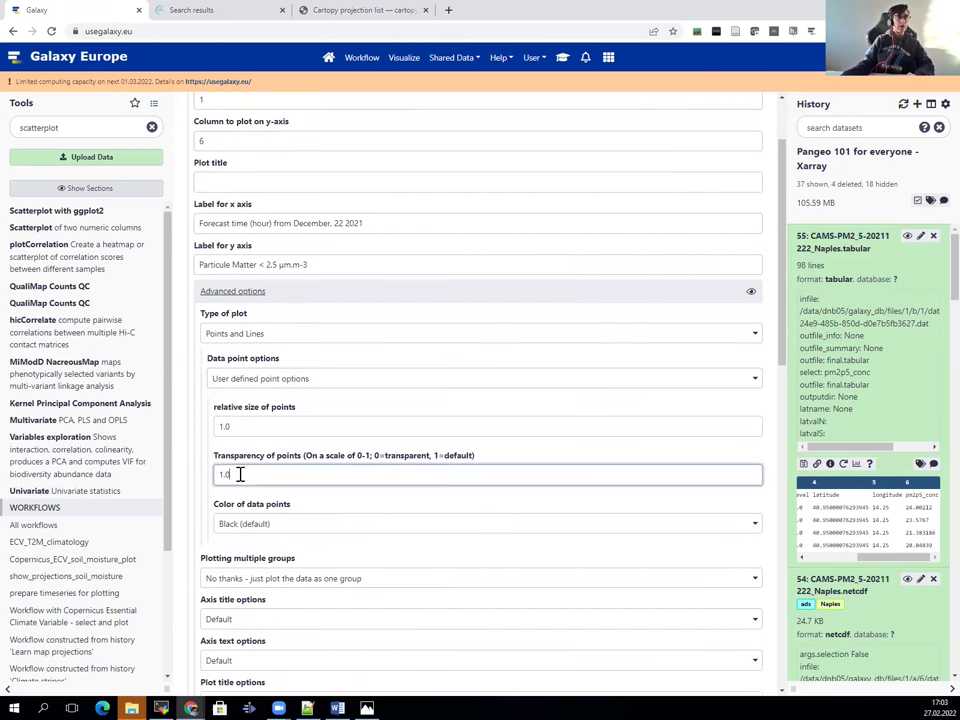
key(BackSpace)
key(BackSpace)
text(0.7)
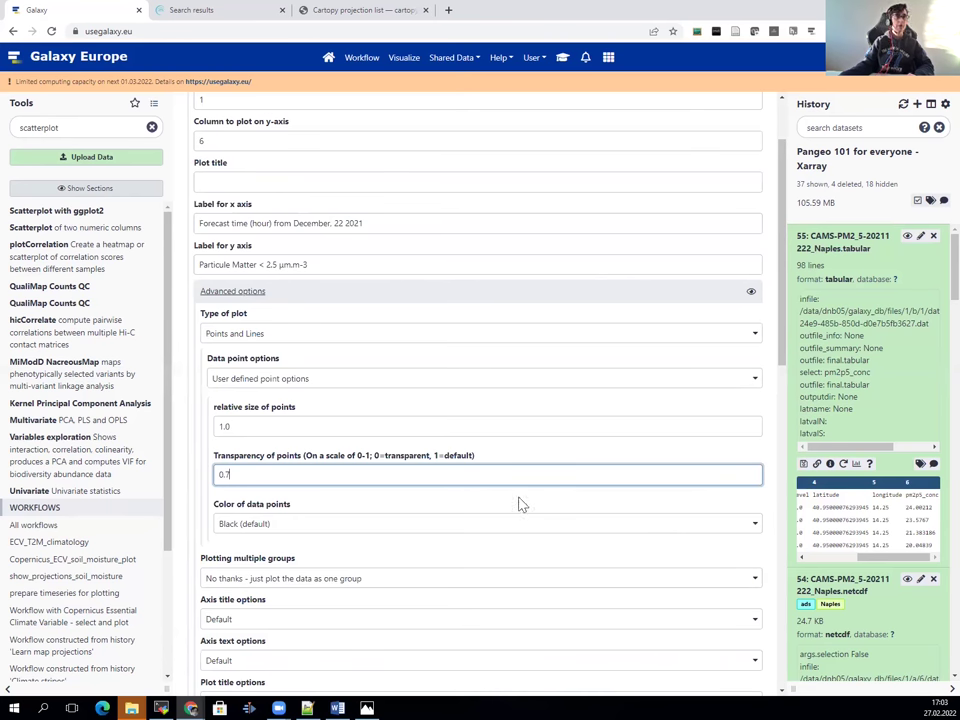
scroll(503, 510, down, 3)
scroll(503, 512, down, 5)
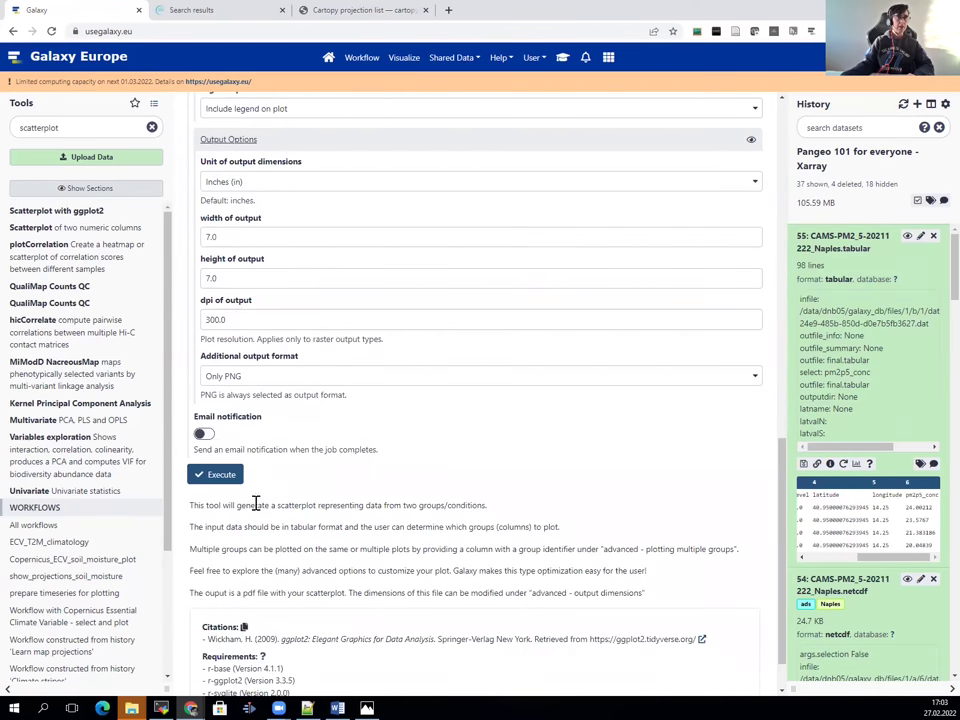
click(229, 479)
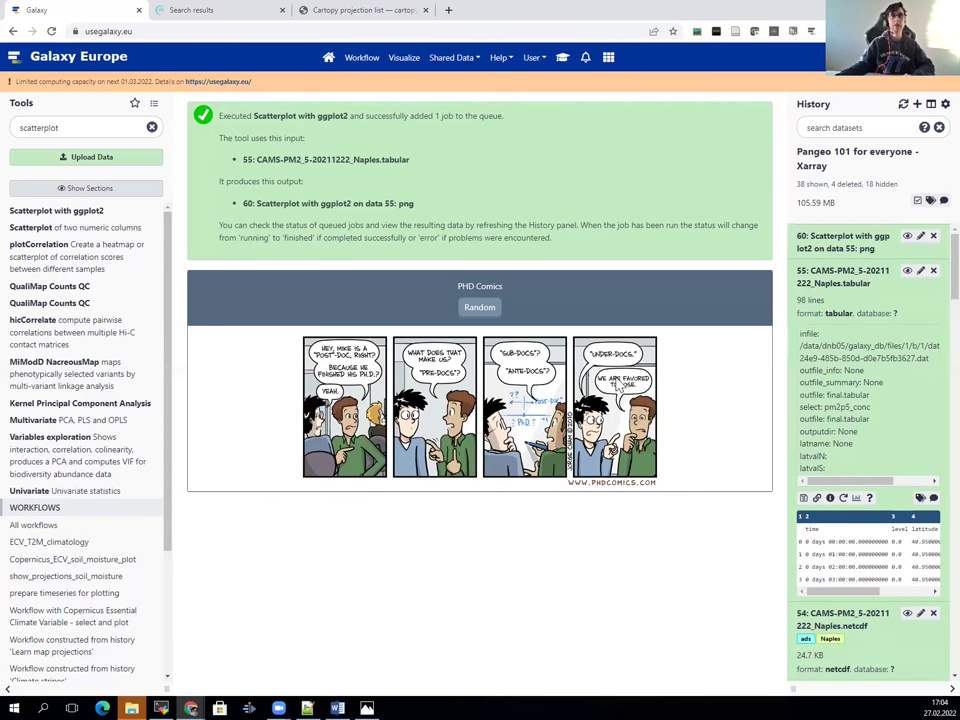
Display the scatterplot PNG from the history and examine the PM2.5 curve across the forecast hours.
click(848, 240)
click(907, 236)
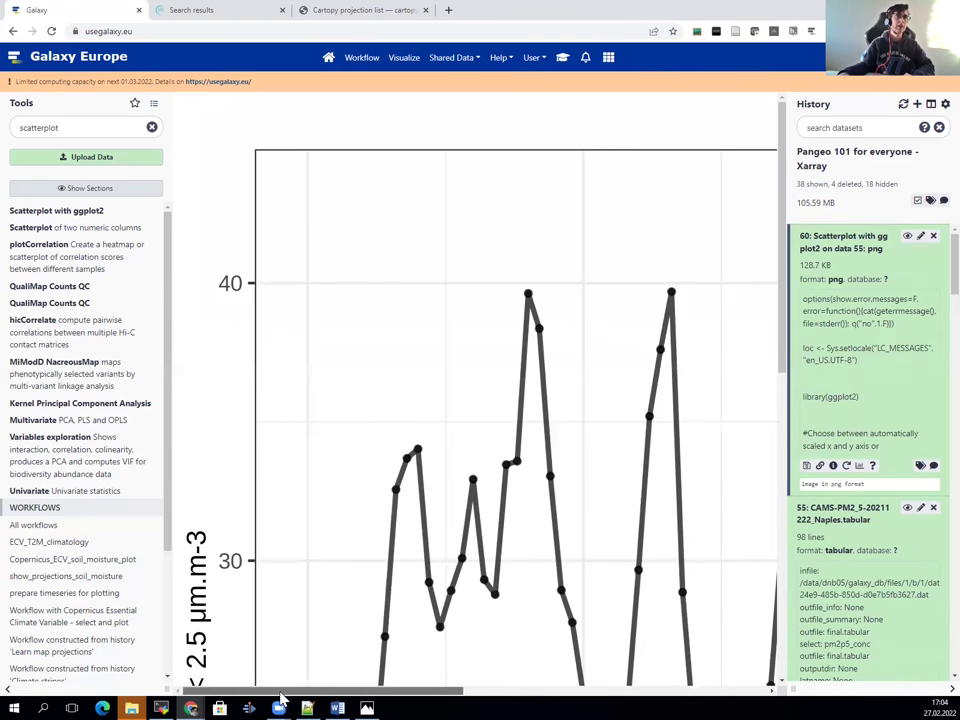
scroll(321, 510, down, 1)
scroll(321, 510, down, 3)
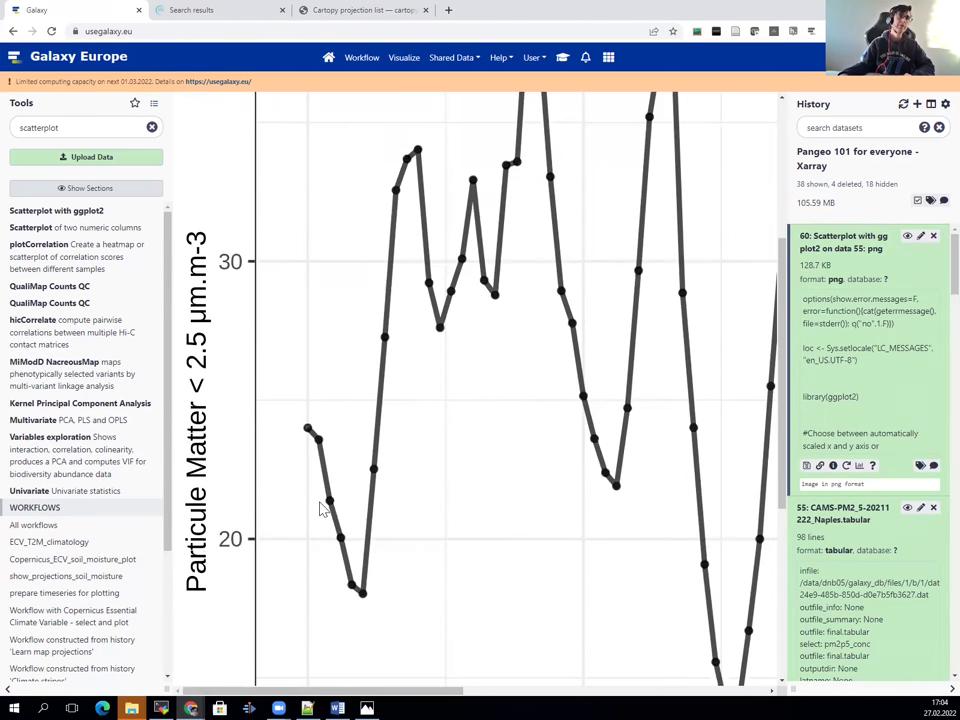
scroll(332, 510, up, 3)
scroll(332, 510, down, 2)
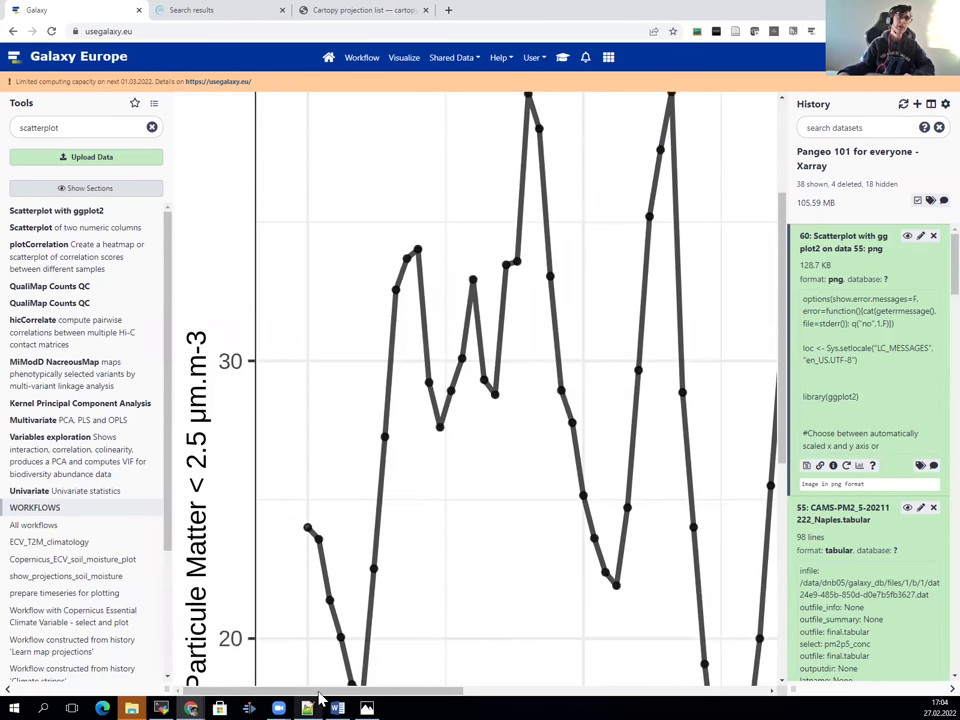
click(514, 691)
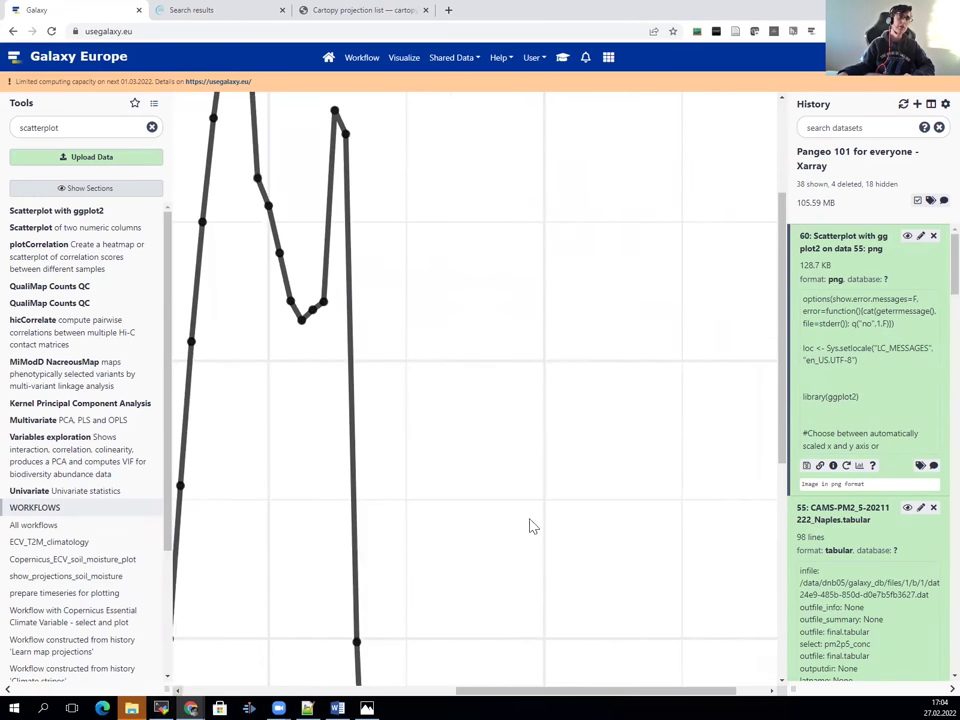
scroll(615, 441, down, 3)
scroll(615, 436, down, 2)
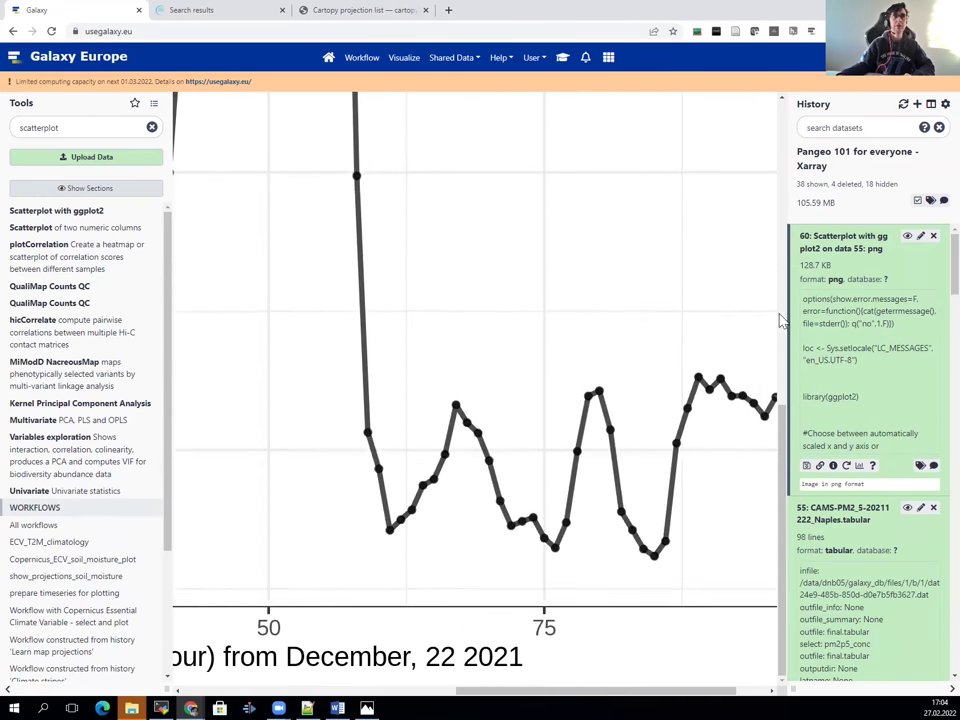
Download the scatterplot PNG, view the whole plot in the image viewer, and close the viewer.
click(807, 465)
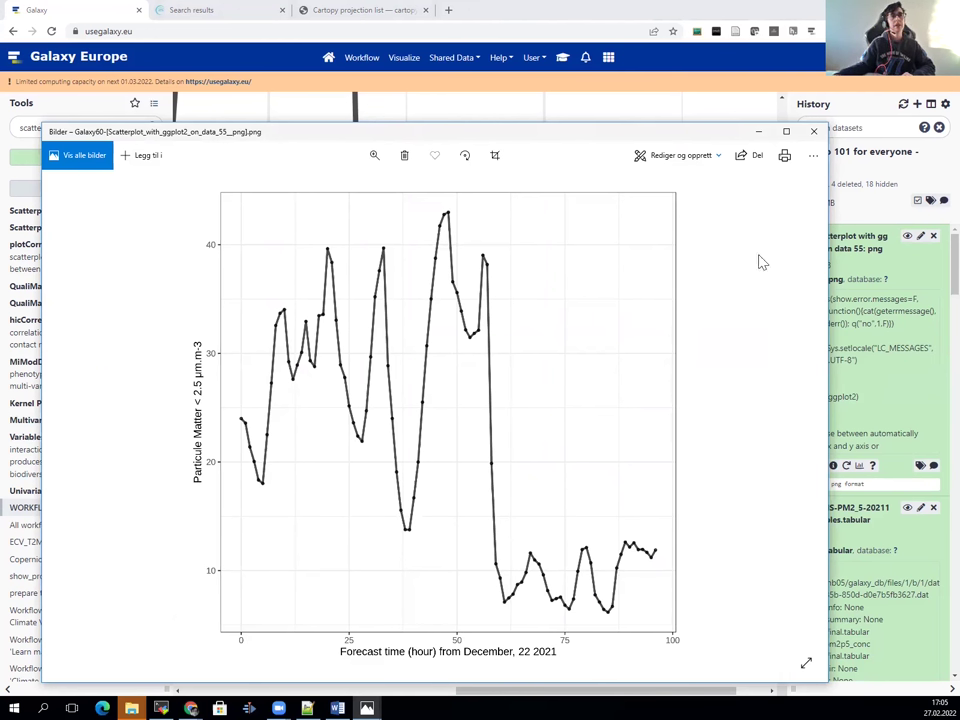
click(815, 136)
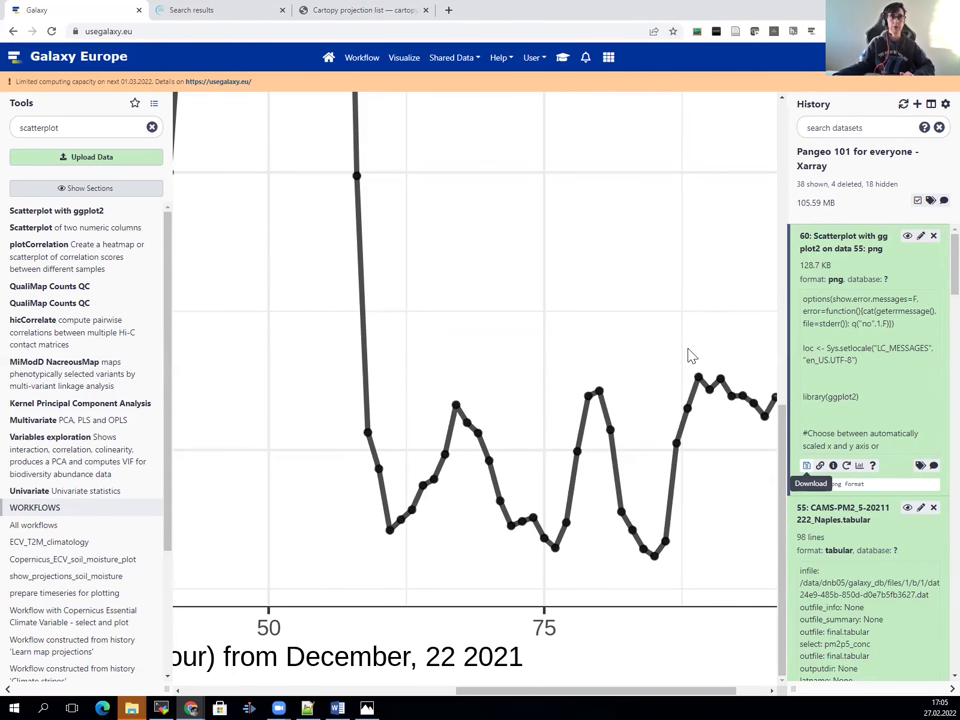
Display the CAMS-PM2_5-20211222_Naples.tabular dataset, copy "0 days" from its time column, and examine the day values in the following rows.
scroll(894, 432, down, 2)
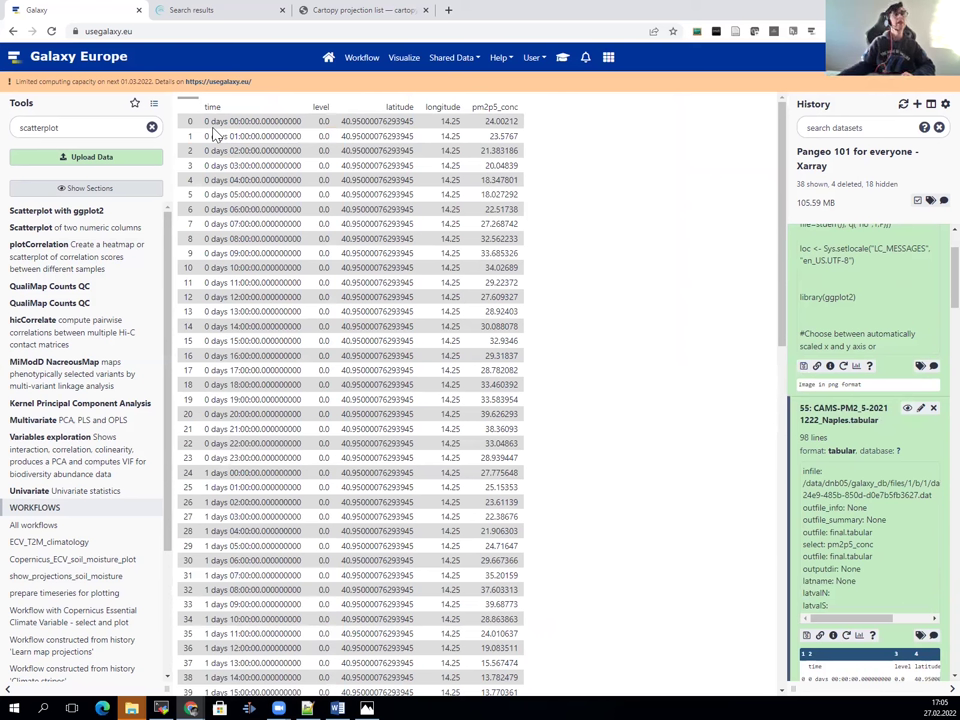
drag(206, 122, 230, 124)
key(ctrl+c)
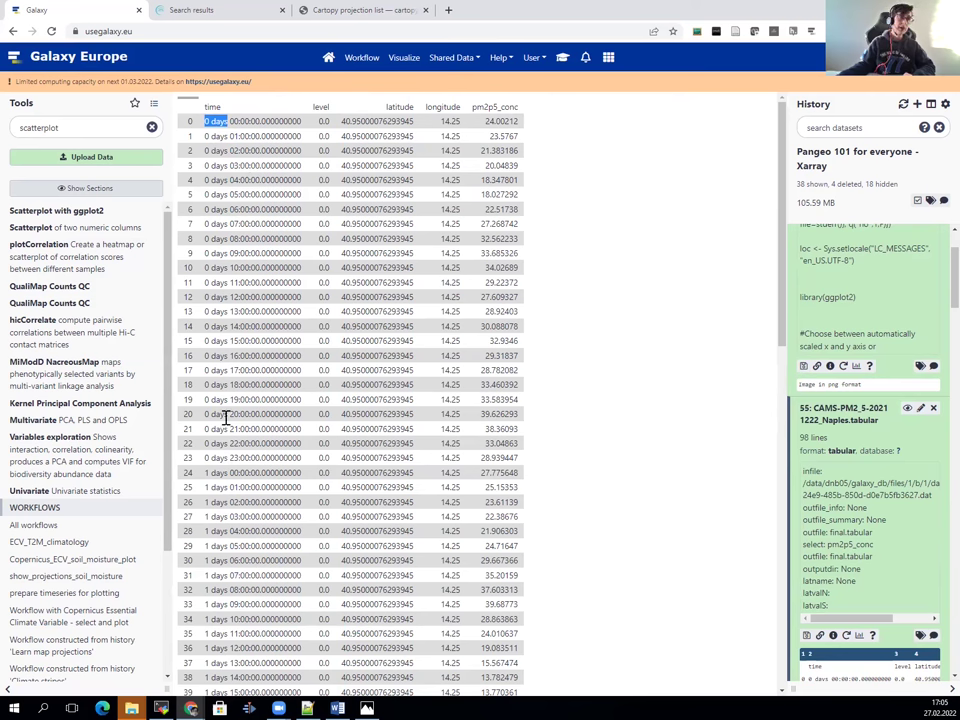
scroll(211, 430, down, 2)
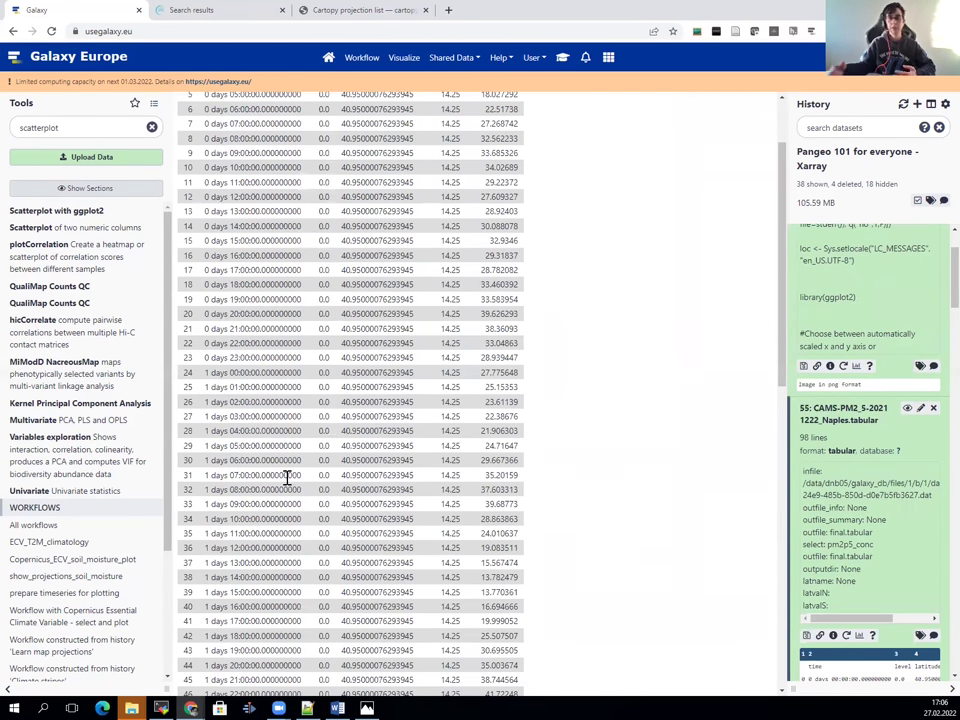
scroll(287, 478, down, 2)
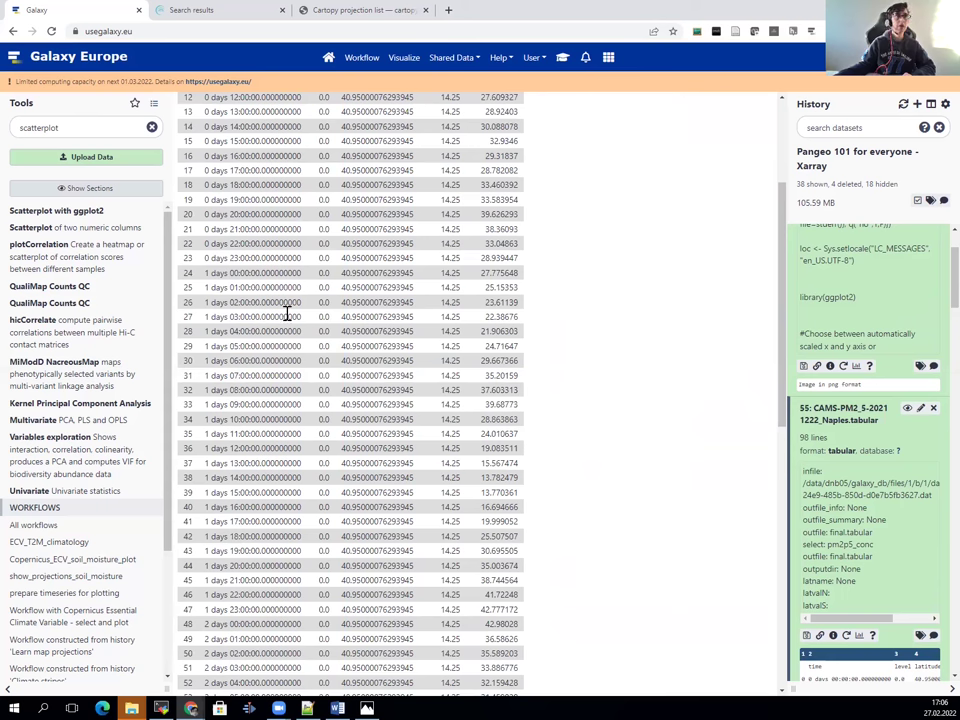
Search the tools for "Regex" and open Column Regex Find And Replace.
double_click(10, 124)
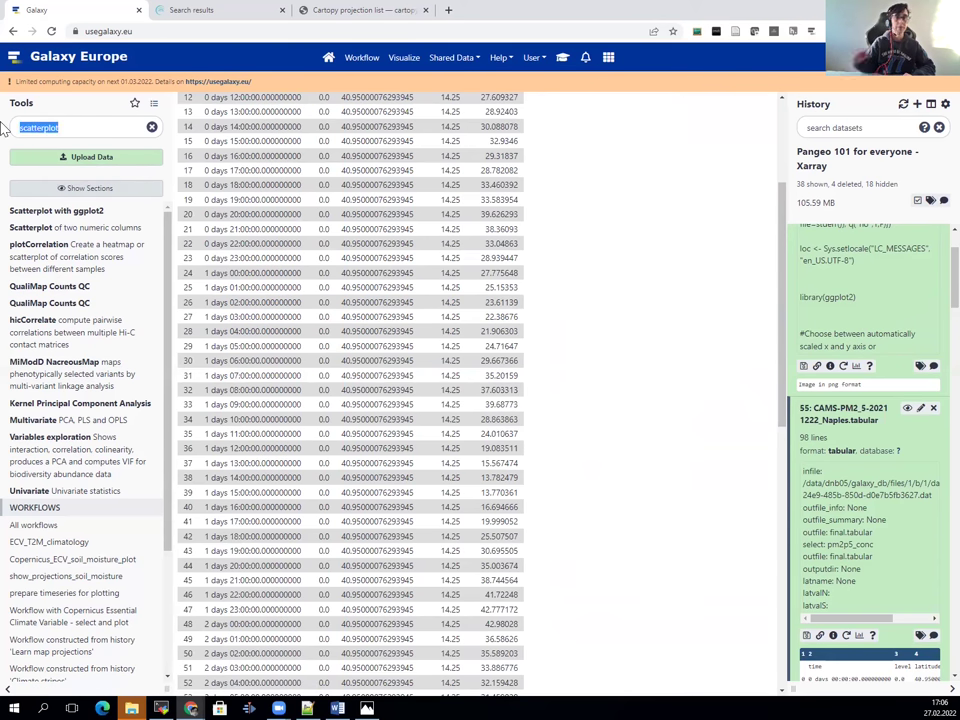
key(BackSpace)
text(Regex)
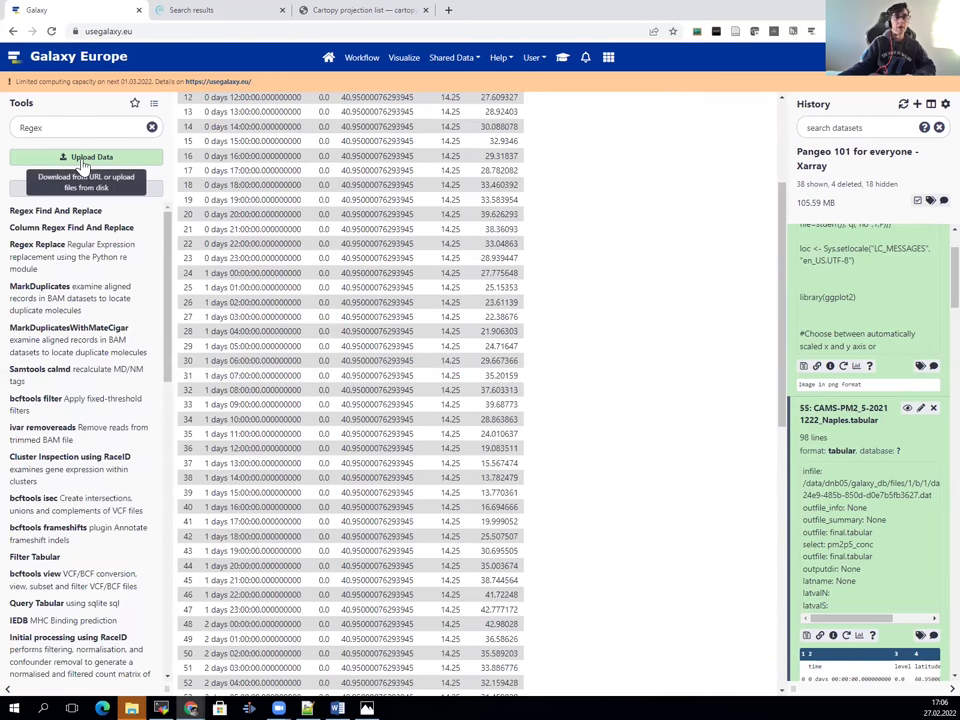
click(70, 229)
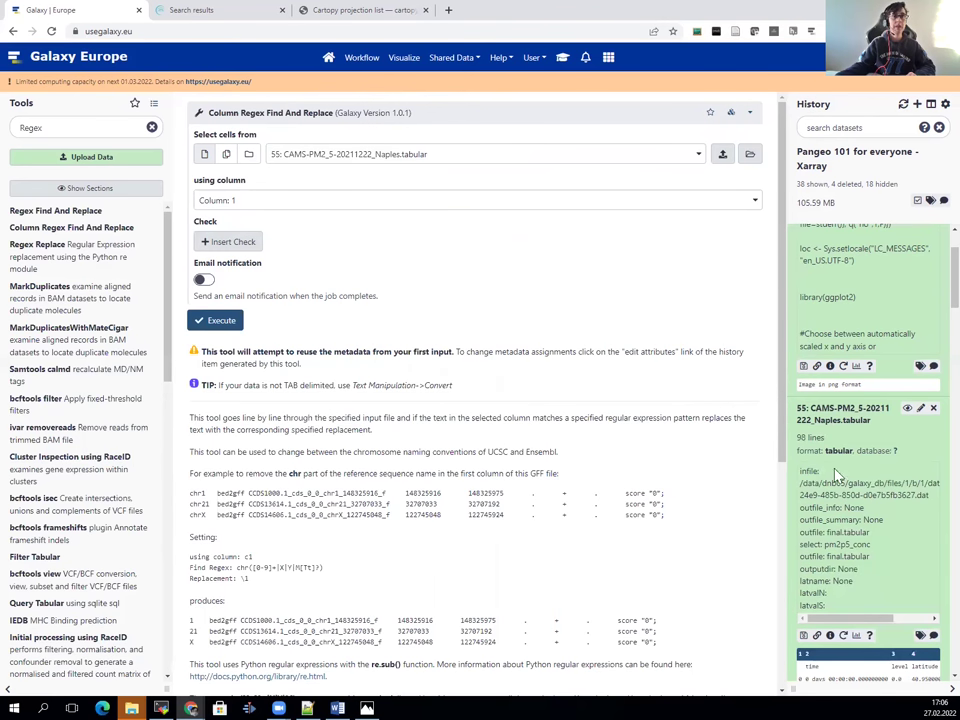
Apply the find and replace to column 2 of the Naples tabular dataset and insert a first check.
scroll(849, 480, down, 5)
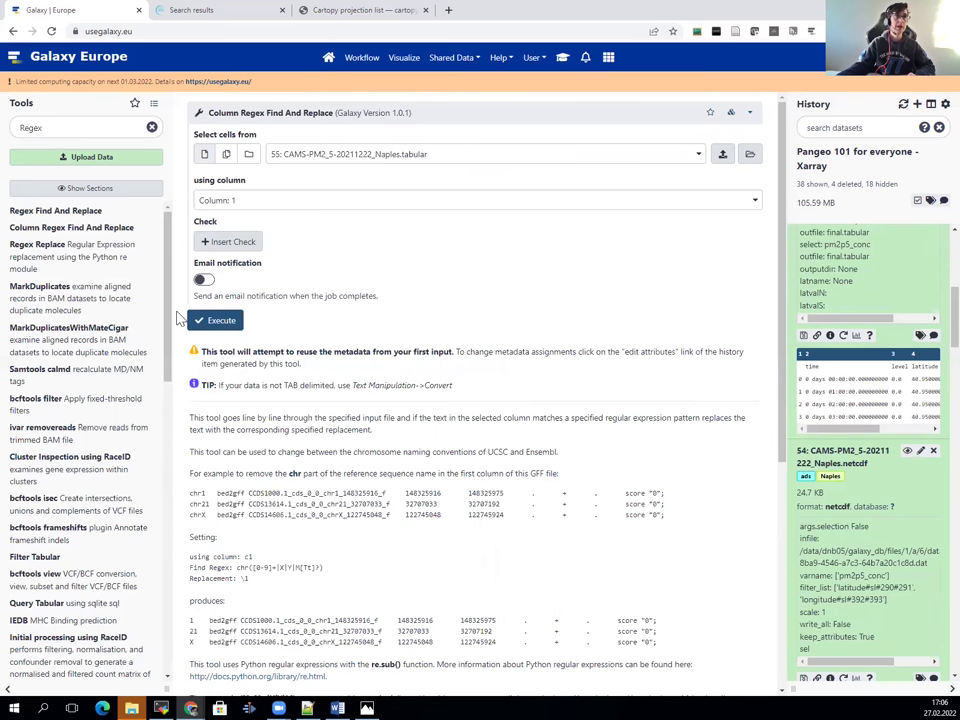
click(264, 204)
click(237, 260)
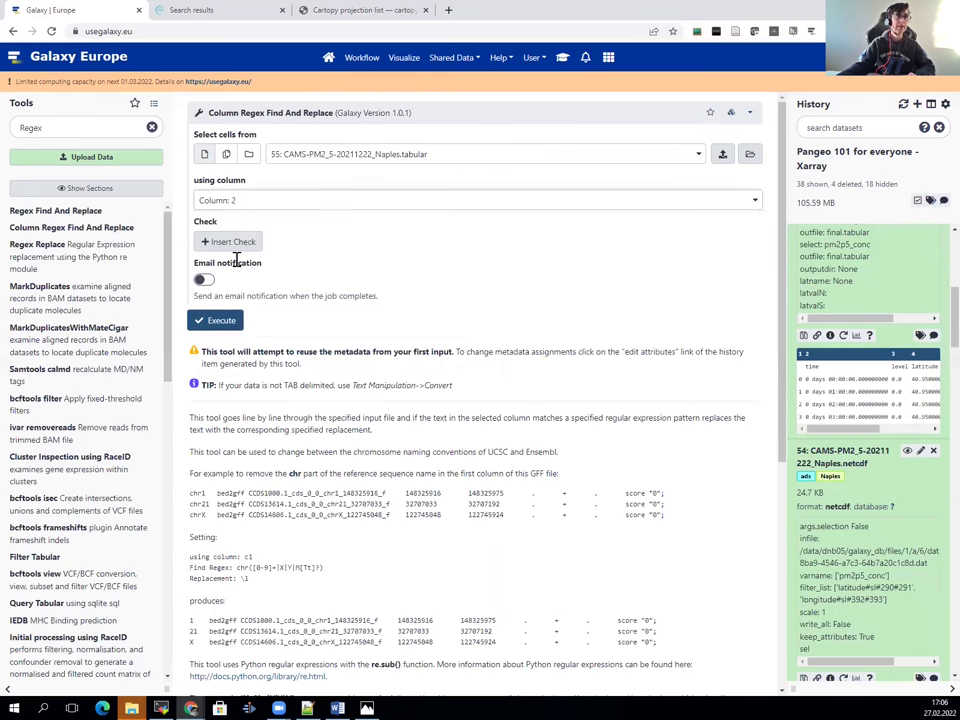
click(230, 241)
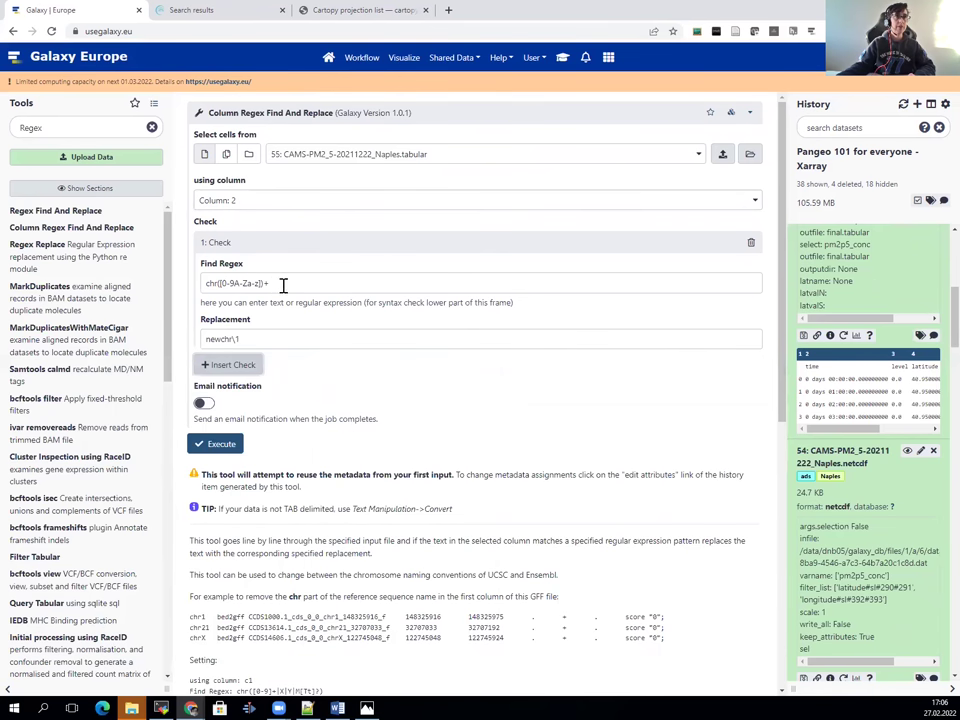
In the first check, set the regex to find to "0 days" and its replacement to 20211222.
drag(276, 285, 223, 283)
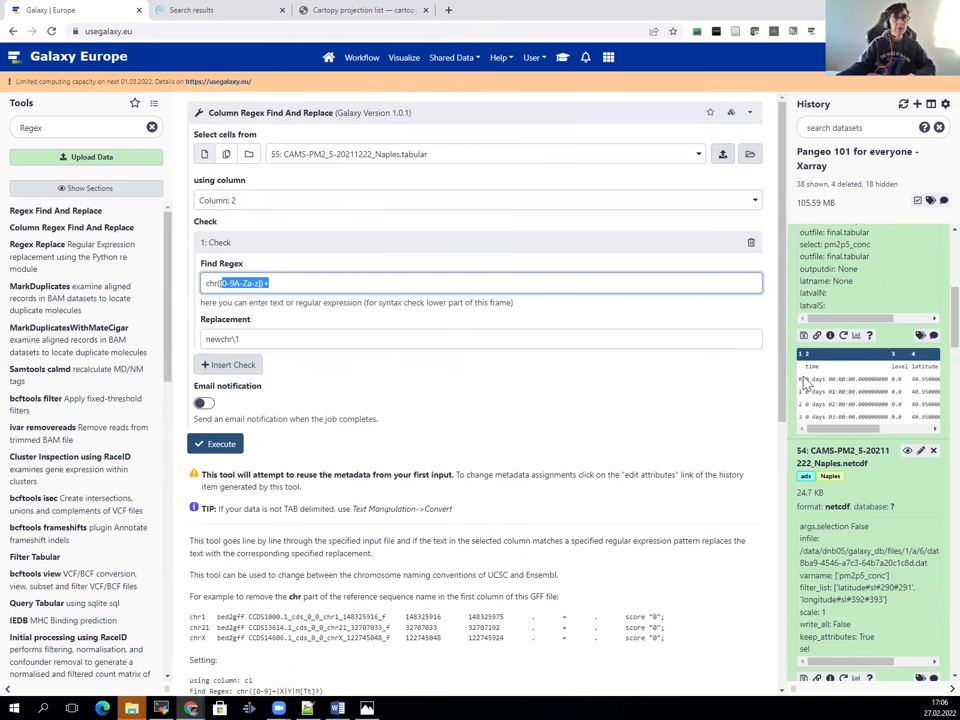
drag(806, 381, 824, 378)
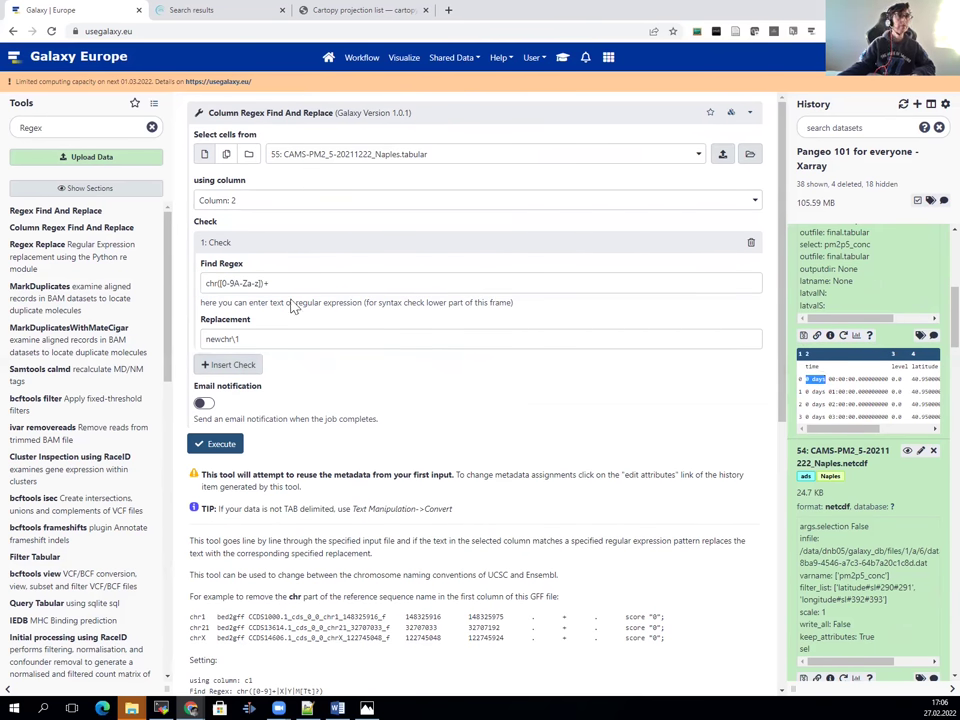
drag(204, 283, 584, 316)
key(ctrl+v)
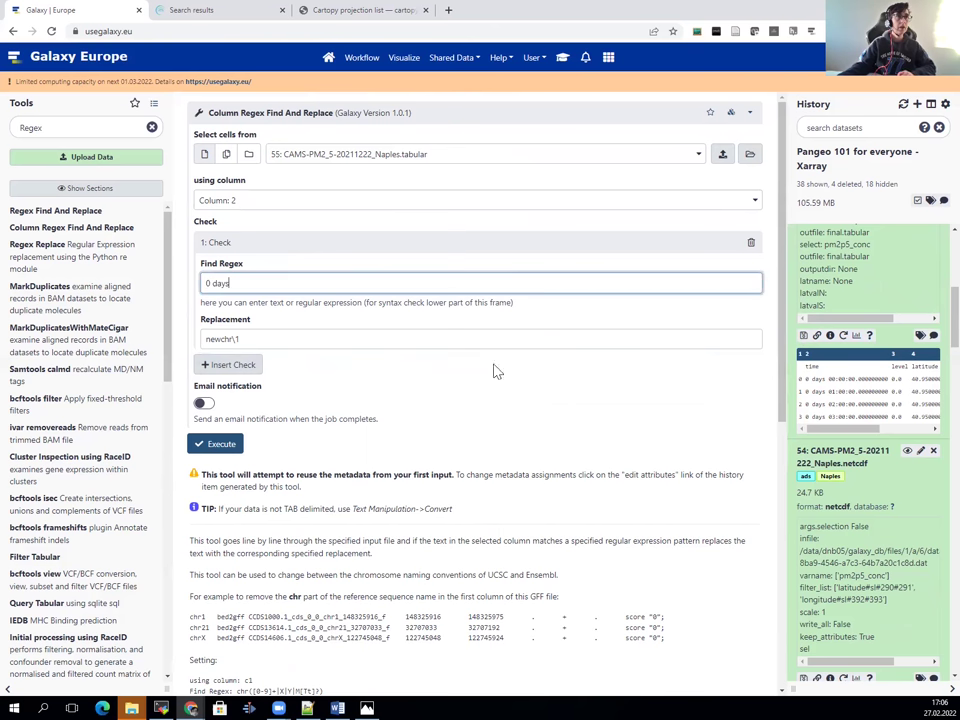
click(246, 336)
key(ctrl+a)
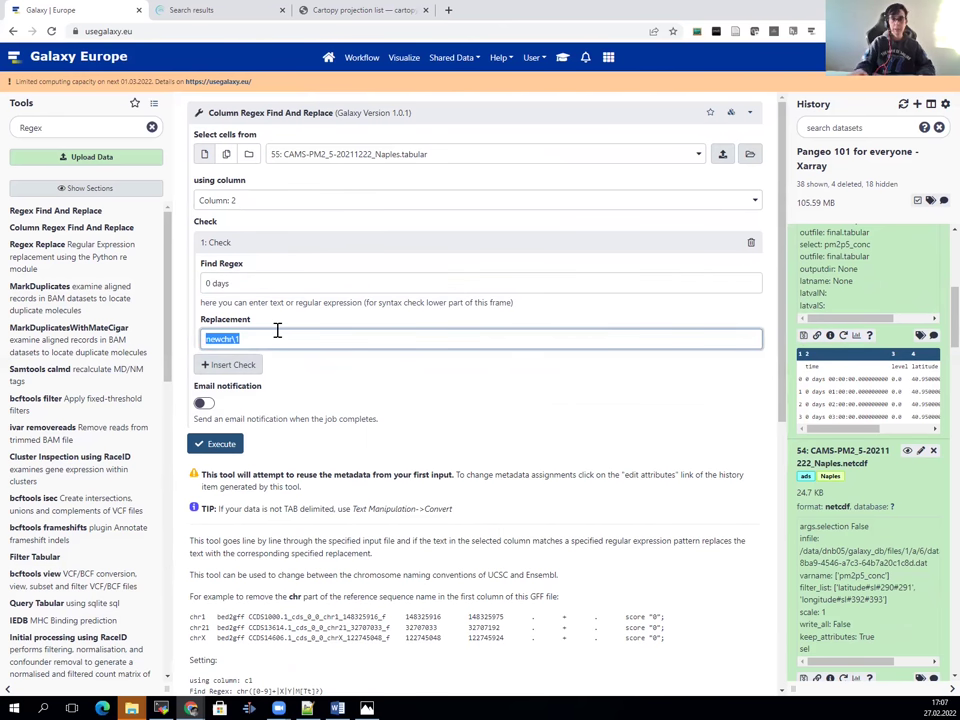
text(20211222)
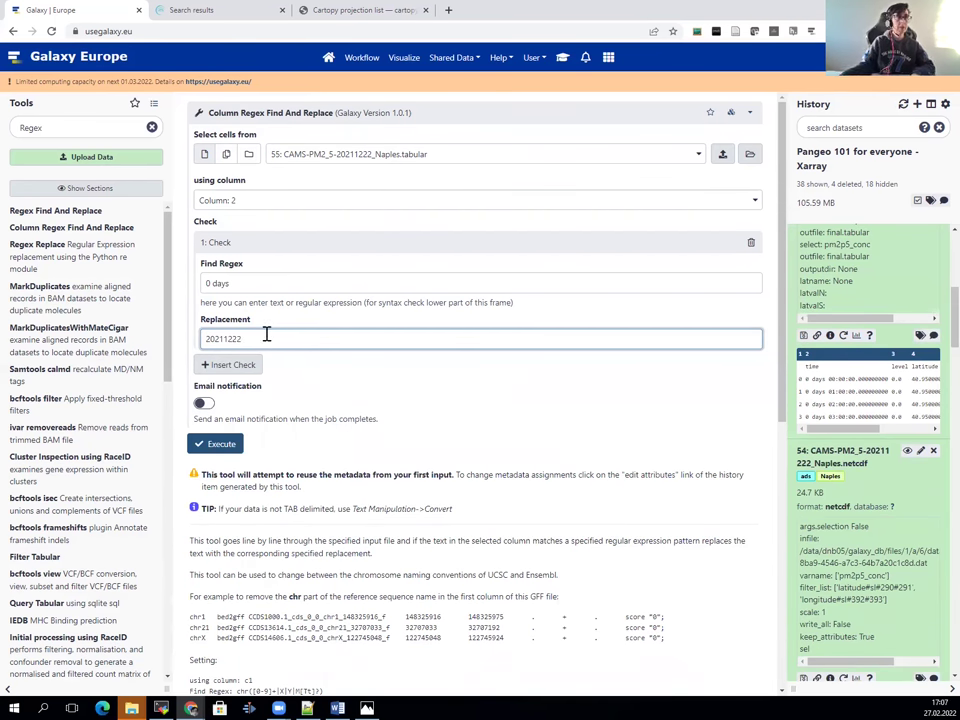
Insert a second check and set its replacement to 20211223, reusing the date from the first check.
key(ctrl+a)
key(ctrl+c)
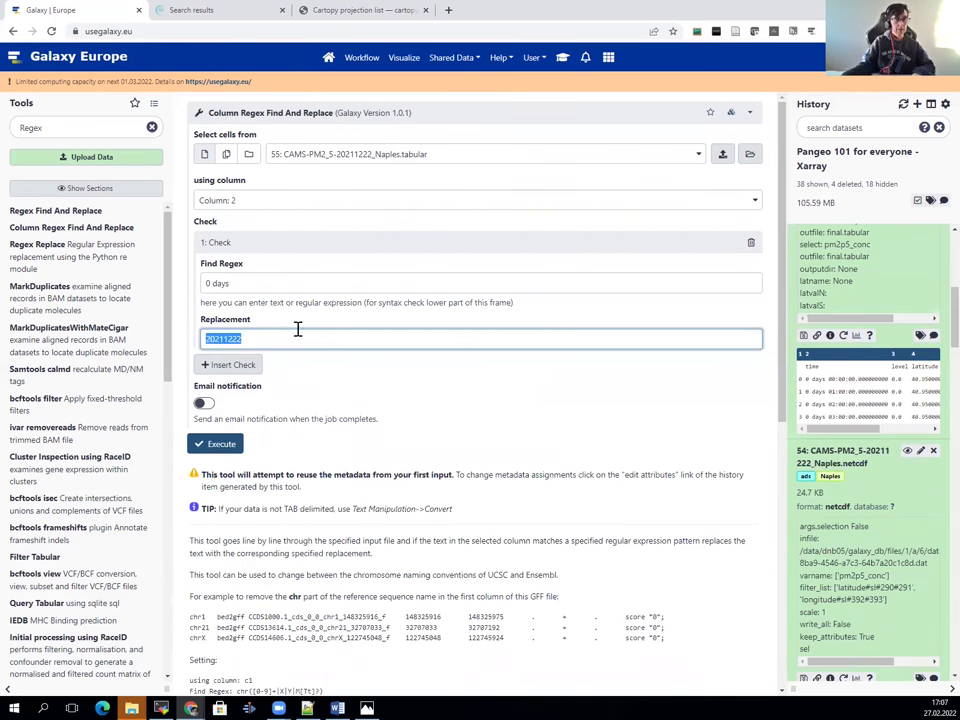
click(210, 366)
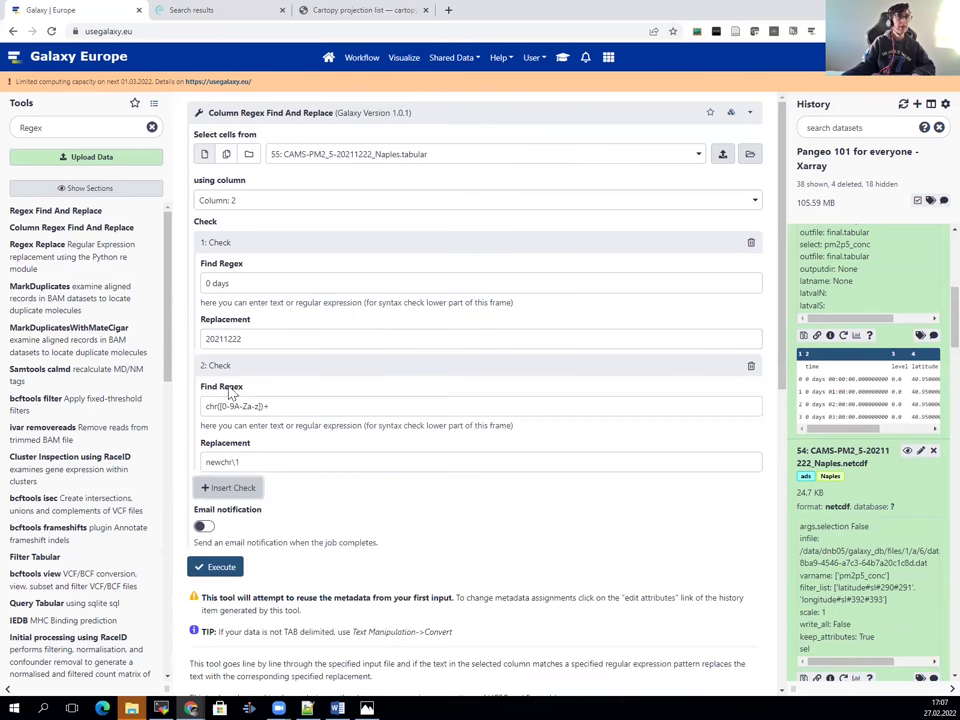
drag(240, 462, 197, 456)
key(BackSpace)
key(ctrl+v)
click(254, 462)
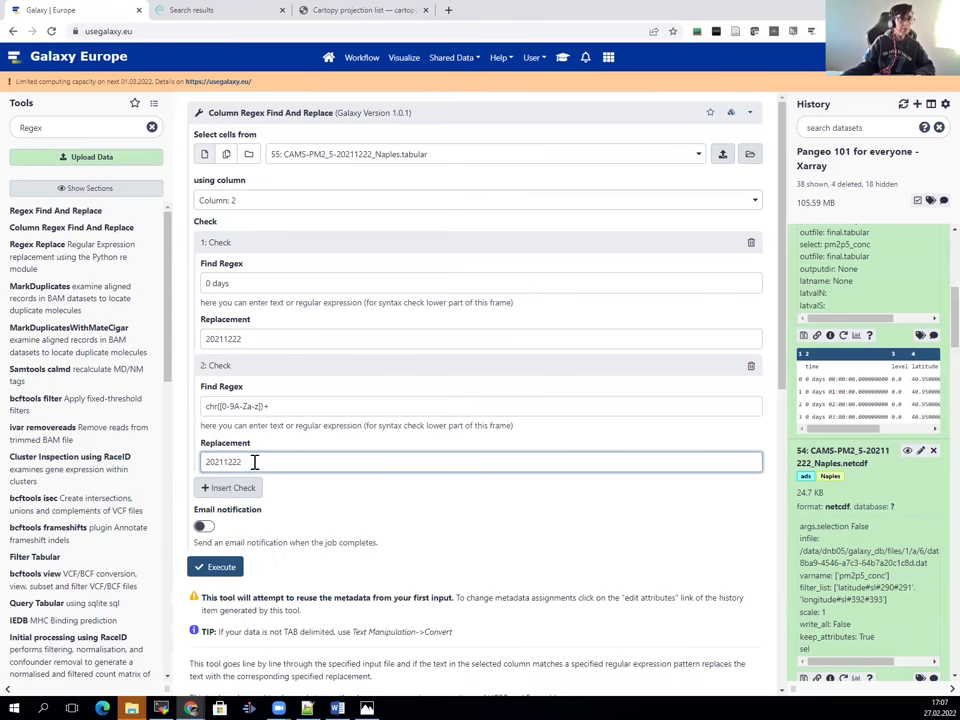
key(BackSpace)
text(3)
Set the second check's regex to find to "1 days", based on the first check's text.
triple_click(219, 282)
key(ctrl+c)
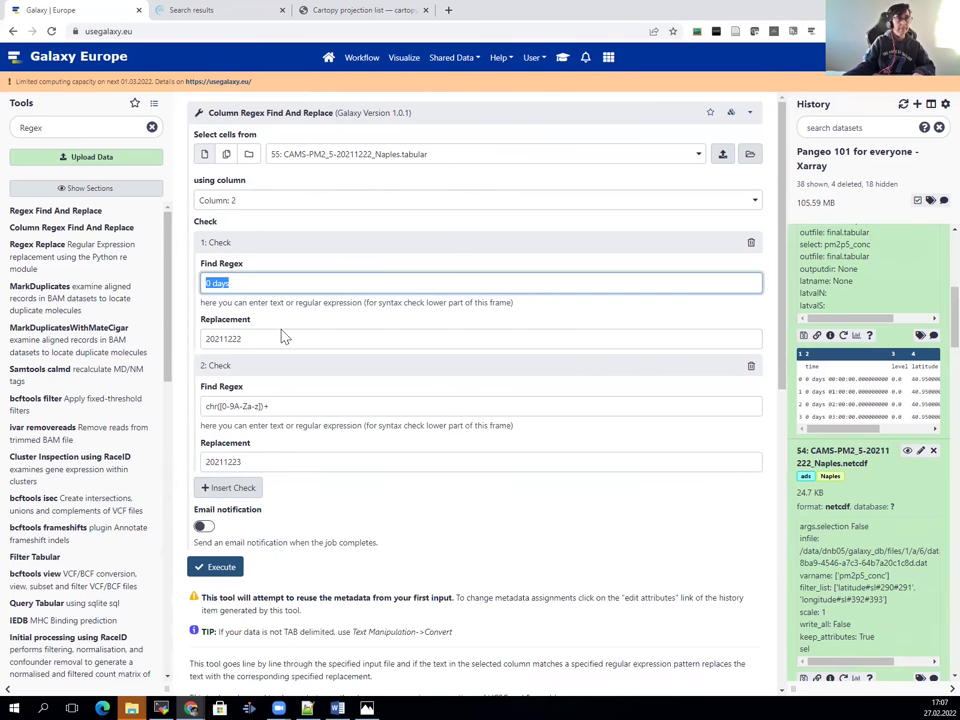
drag(291, 412, 183, 406)
key(ctrl+v)
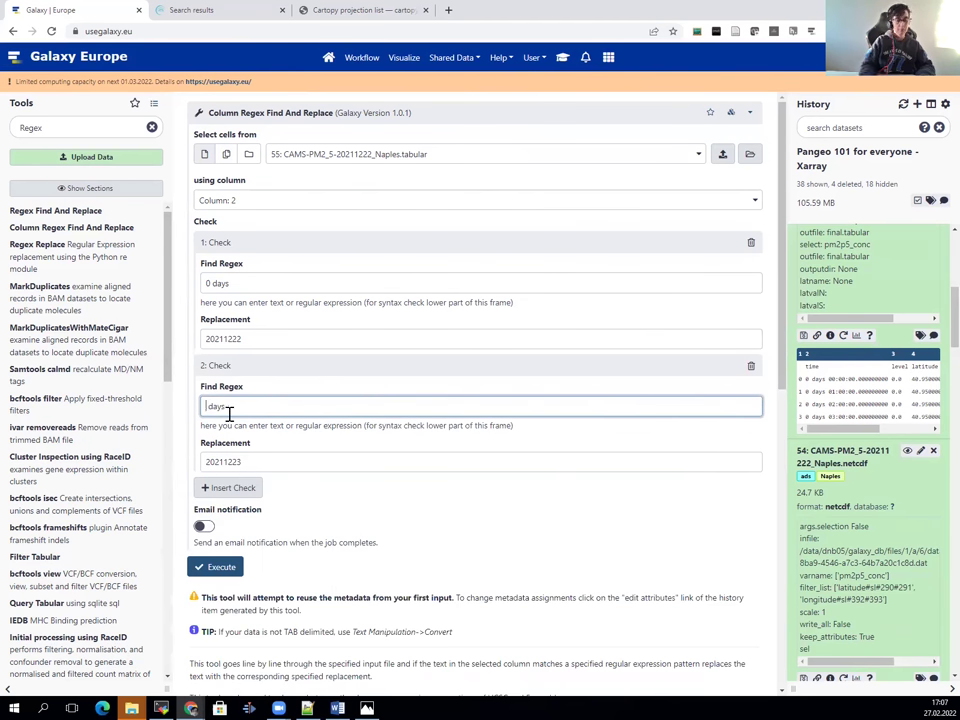
key(Home)
key(Delete)
text(1)
Insert a third check and set its regex to find to "2 days".
click(240, 487)
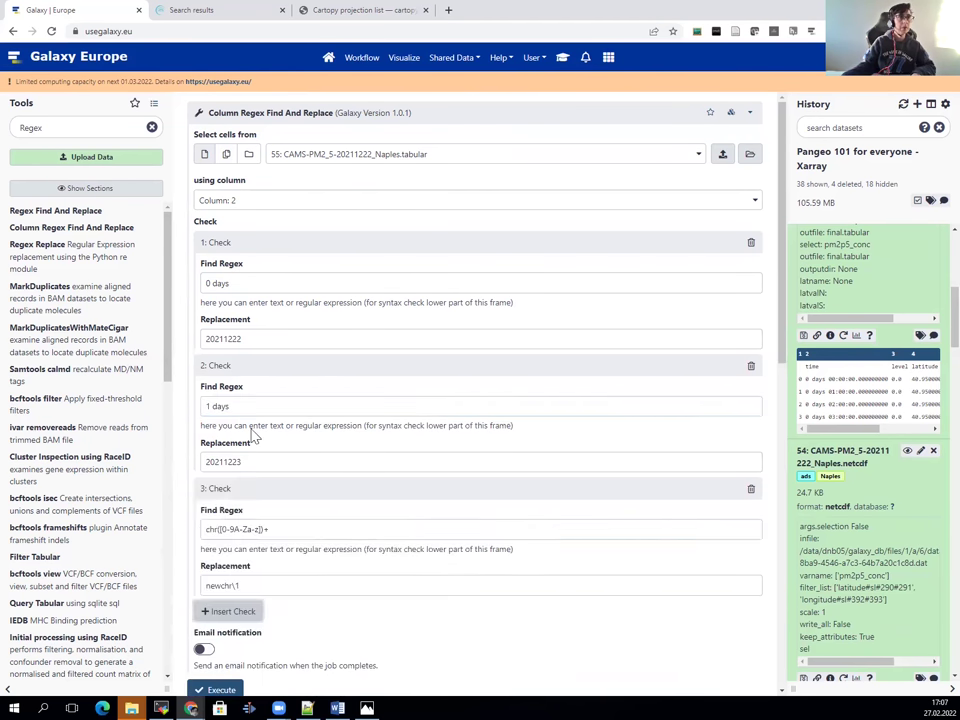
drag(274, 527, 155, 520)
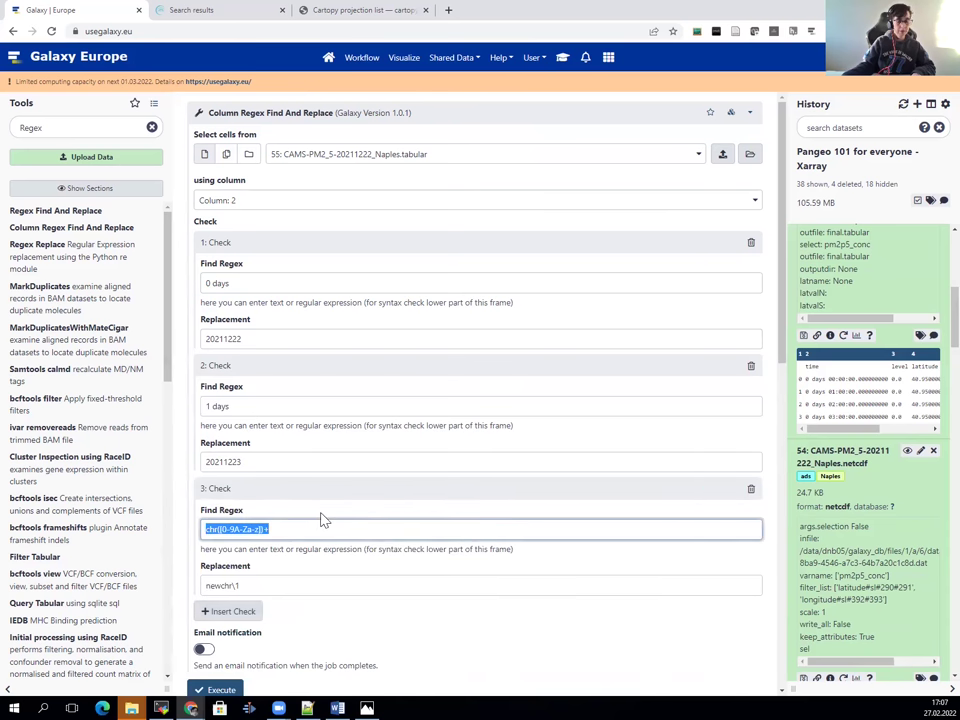
key(ctrl+v)
key(Home)
key(Delete)
text(2)
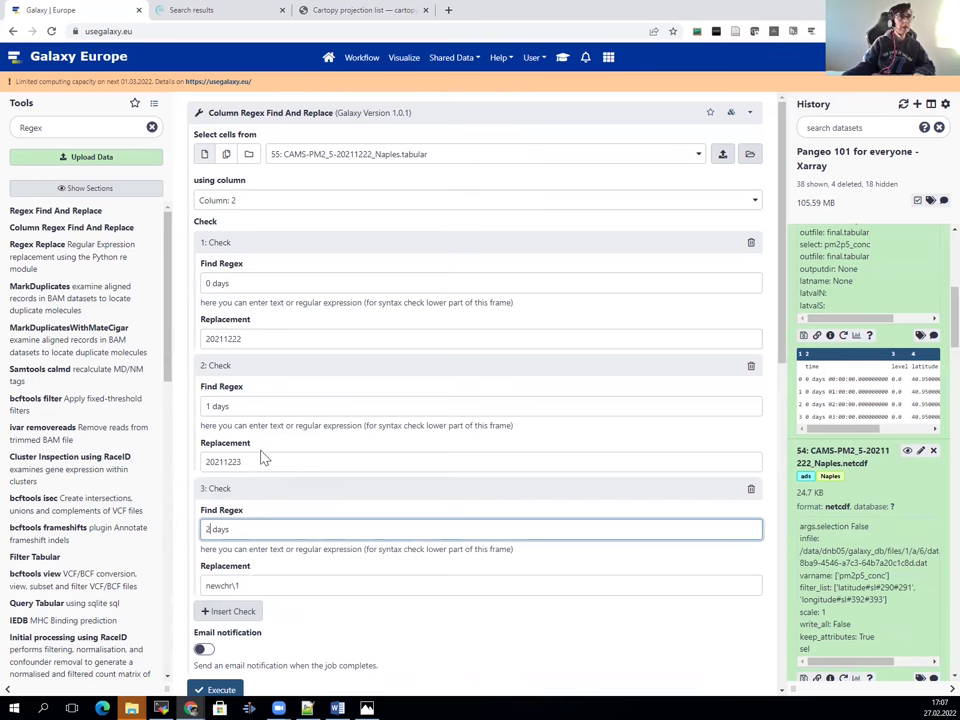
Set the third check's replacement to 20211224, reusing the date from the second check.
drag(264, 461, 178, 461)
key(ctrl+c)
text(2)
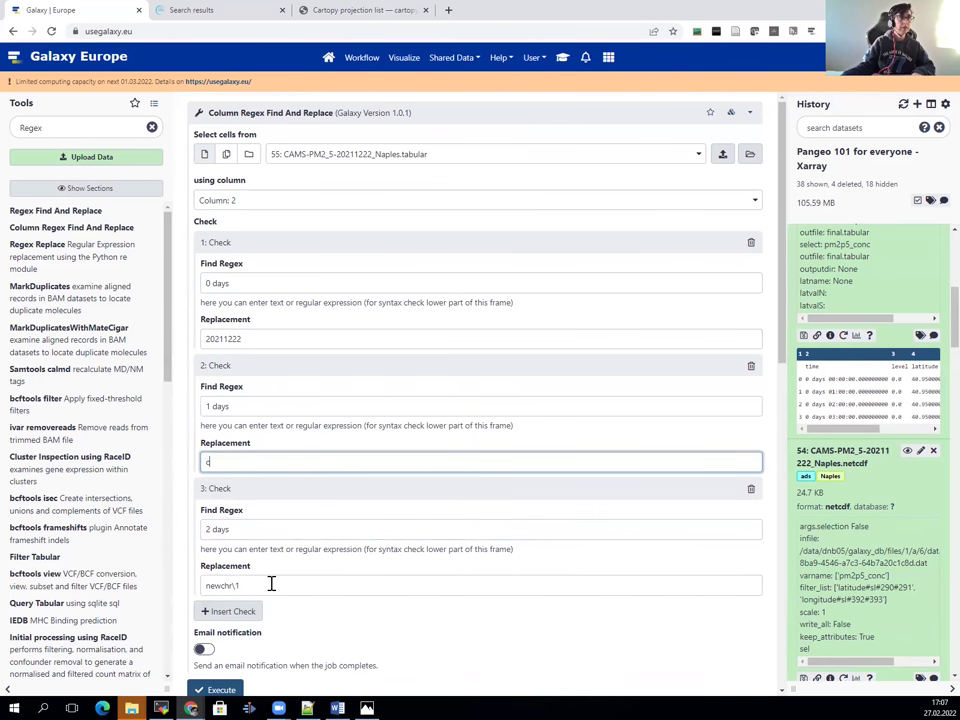
key(ctrl+z)
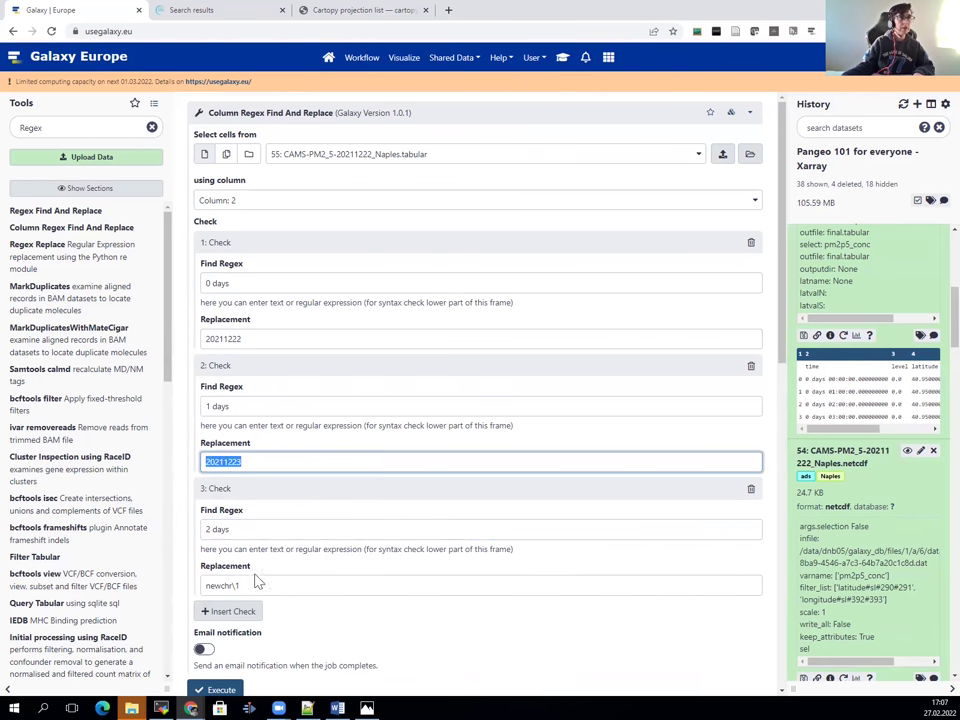
drag(204, 580, 396, 566)
key(ctrl+v)
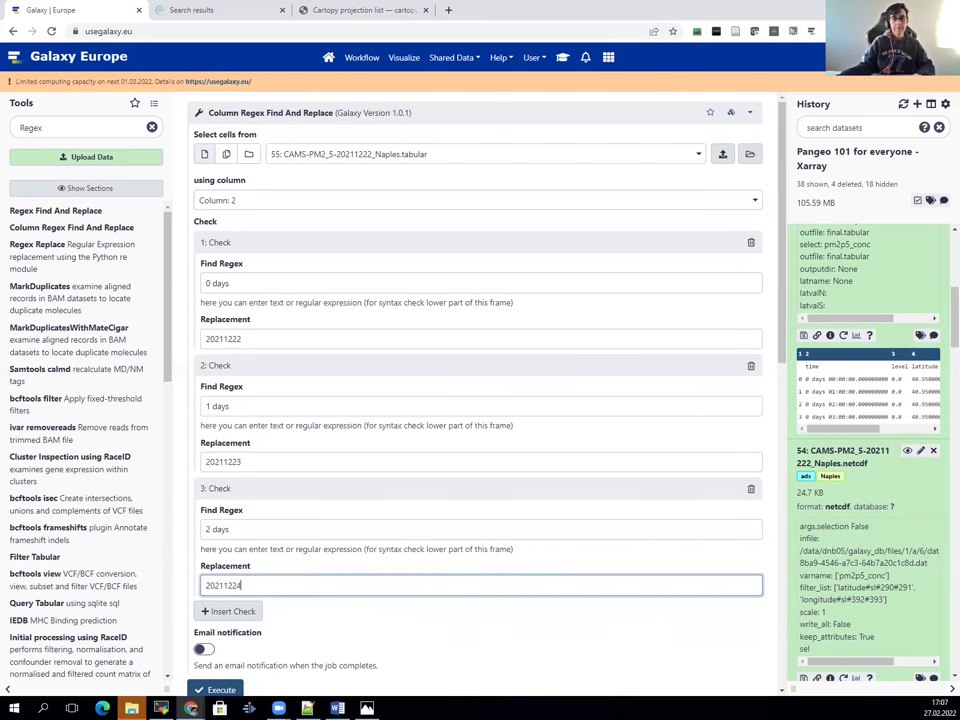
Insert a fourth check that finds "3 days" and replaces it with 20211225.
scroll(315, 495, down, 2)
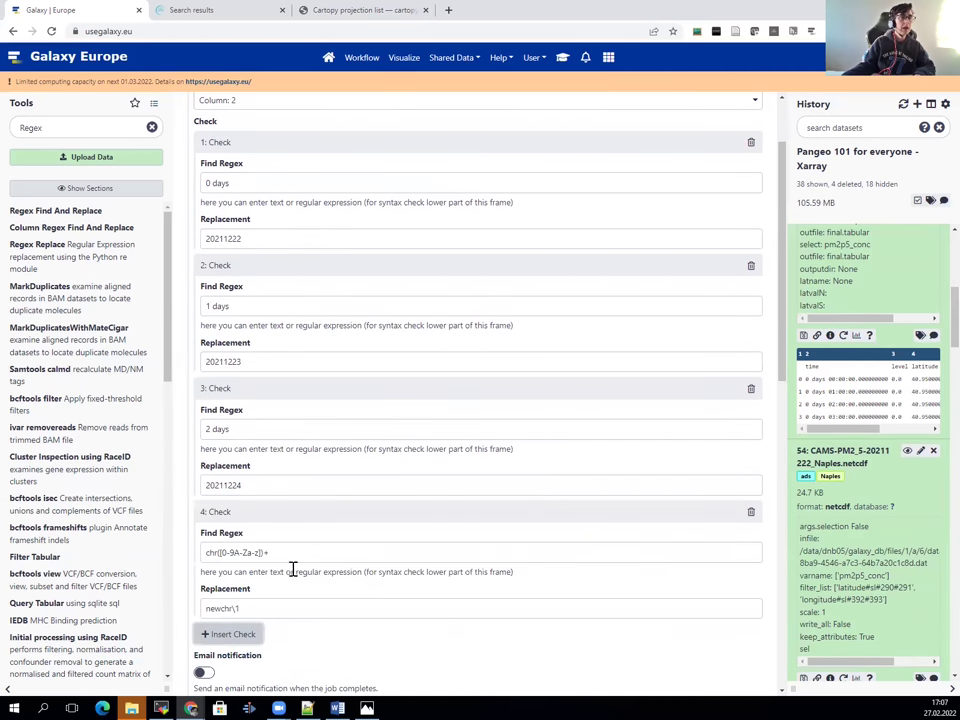
drag(277, 604, 176, 606)
key(ctrl+v)
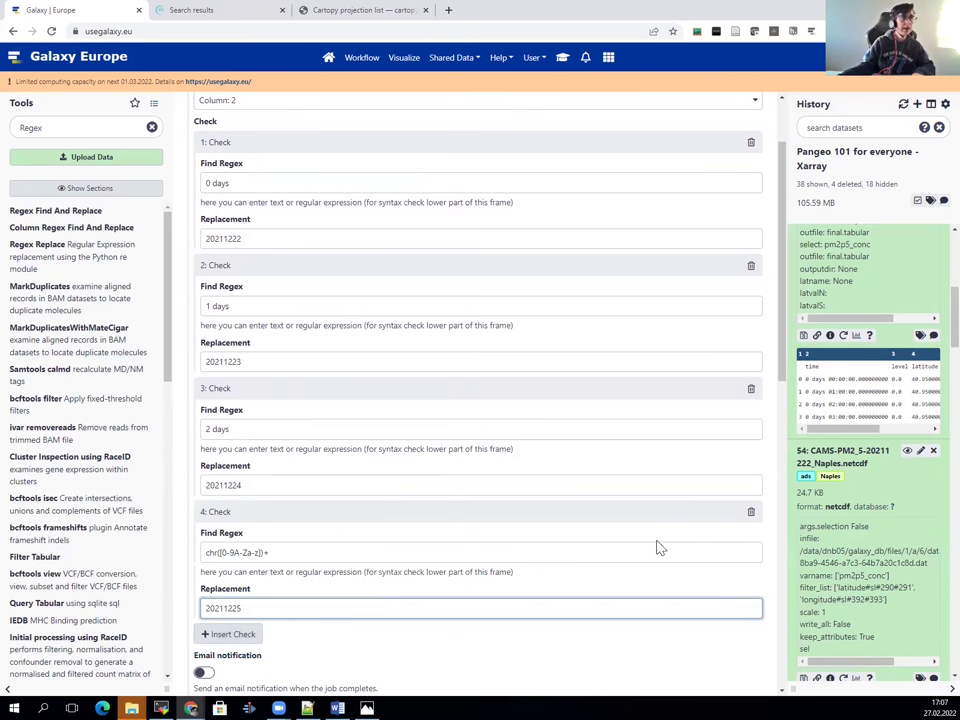
drag(246, 431, 190, 428)
key(ctrl+c)
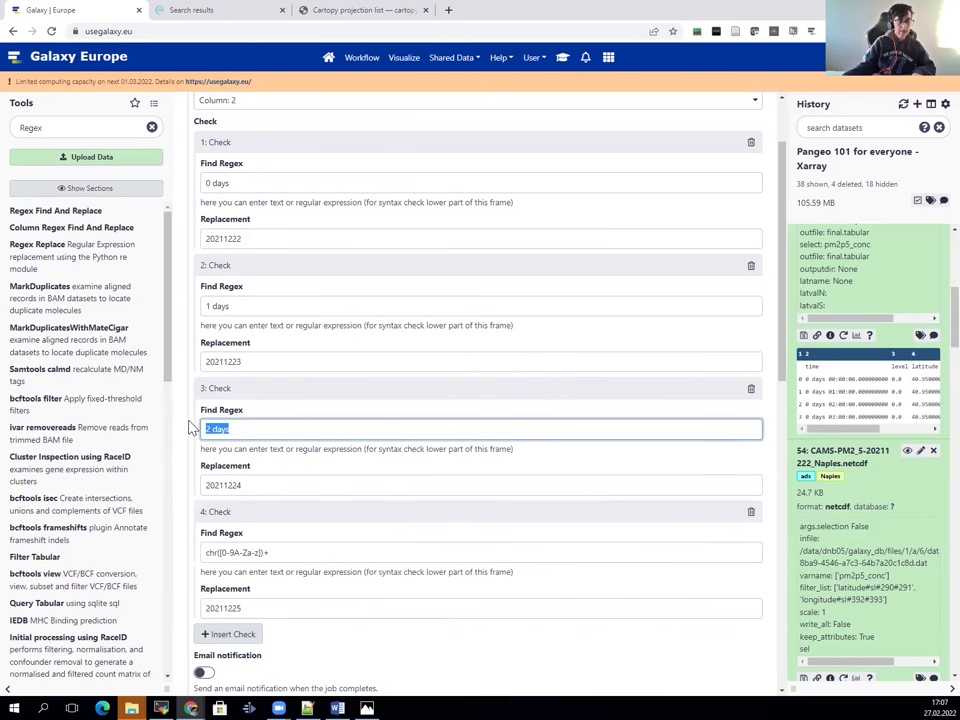
drag(266, 555, 184, 561)
key(ctrl+v)
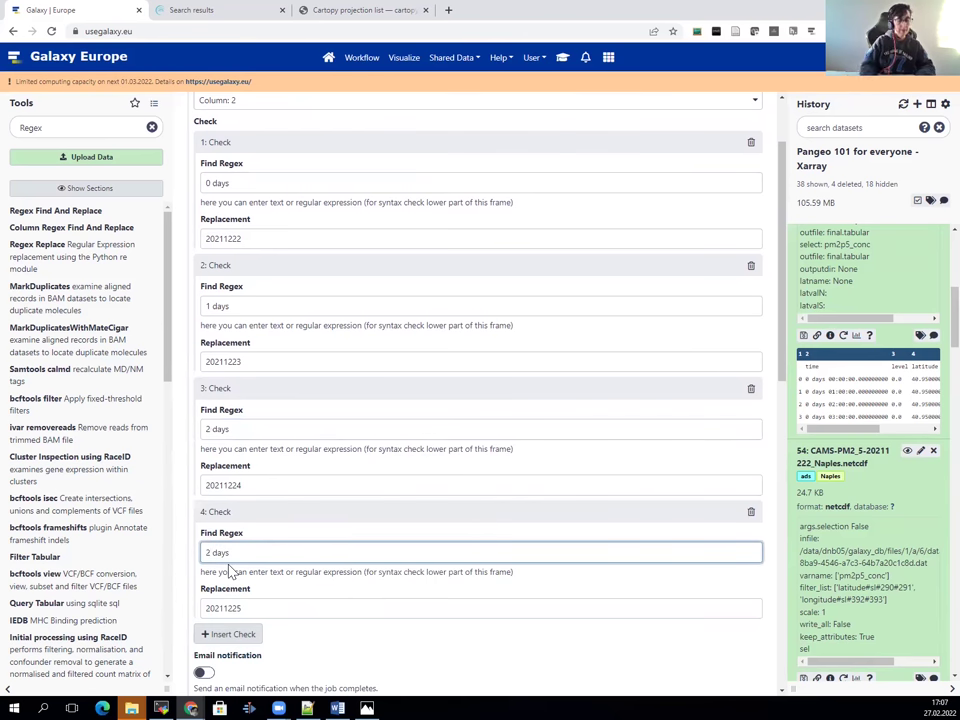
Insert a fifth check and set its regex to find to "4 days".
click(244, 635)
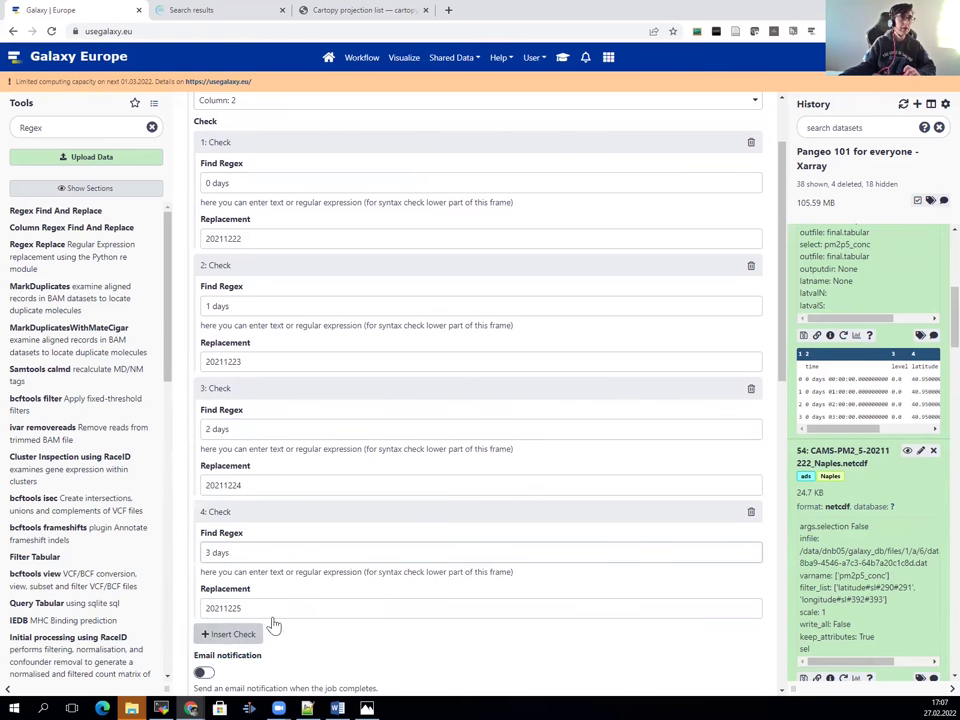
scroll(364, 546, down, 4)
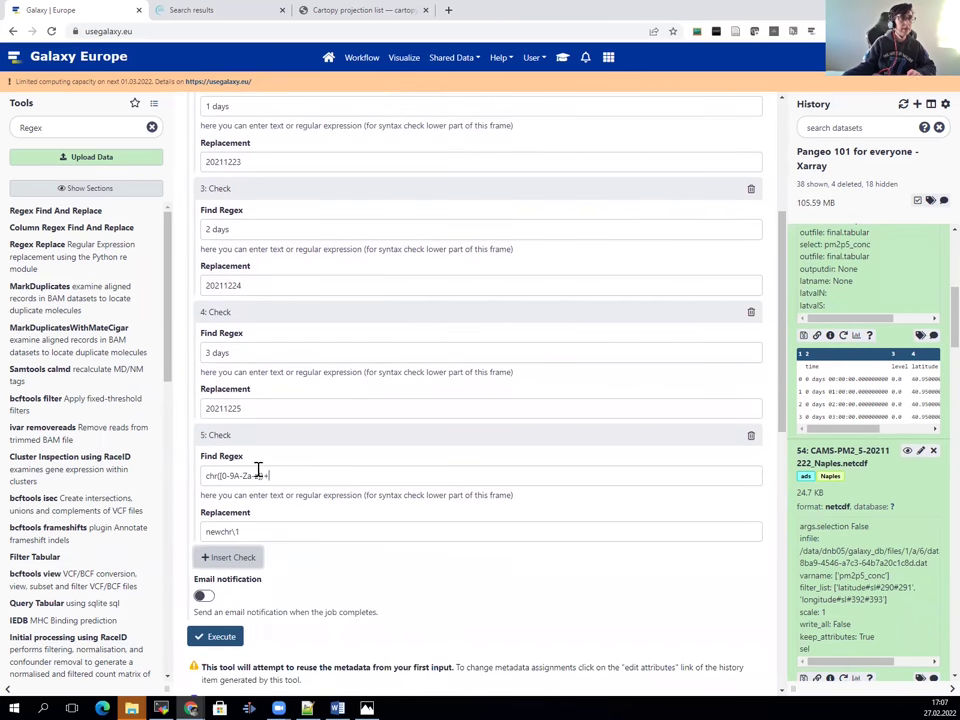
drag(281, 474, 170, 474)
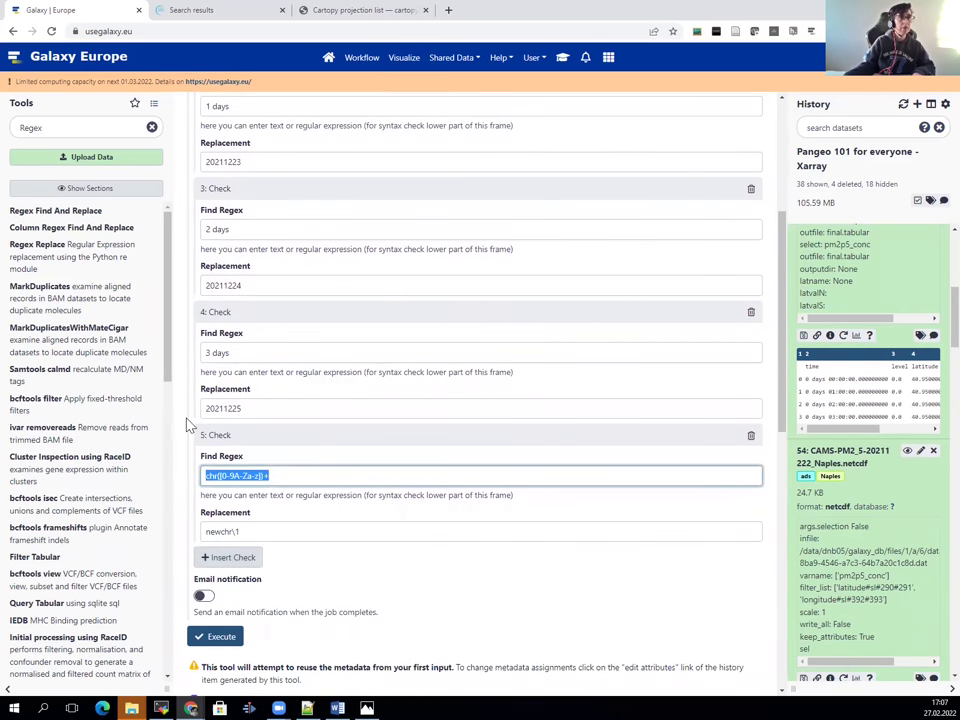
text(2 days)
click(211, 475)
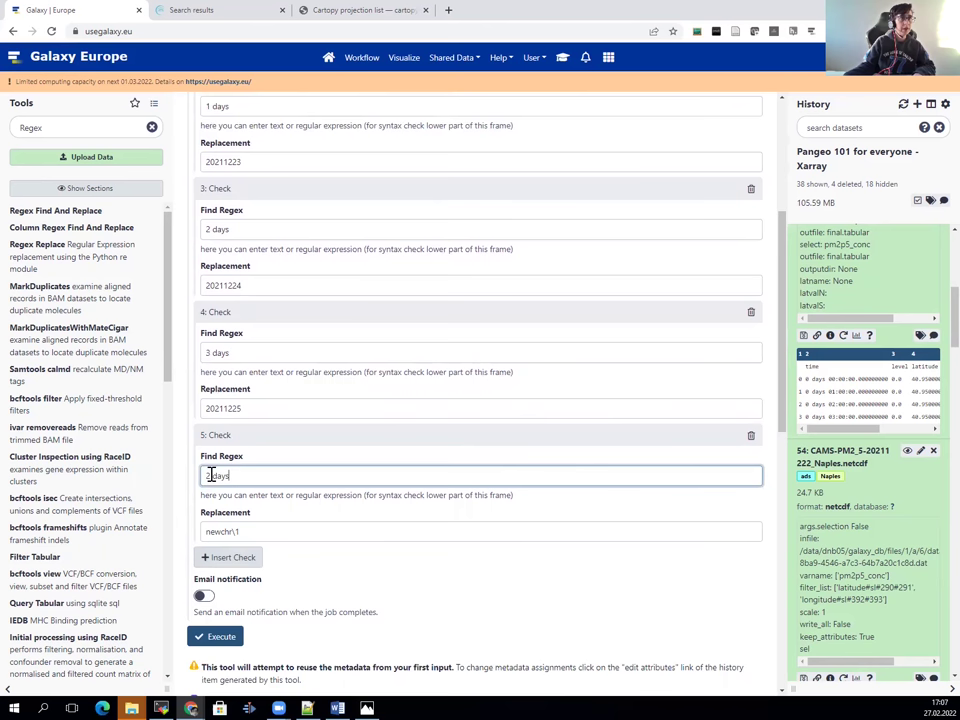
key(BackSpace)
text(4)
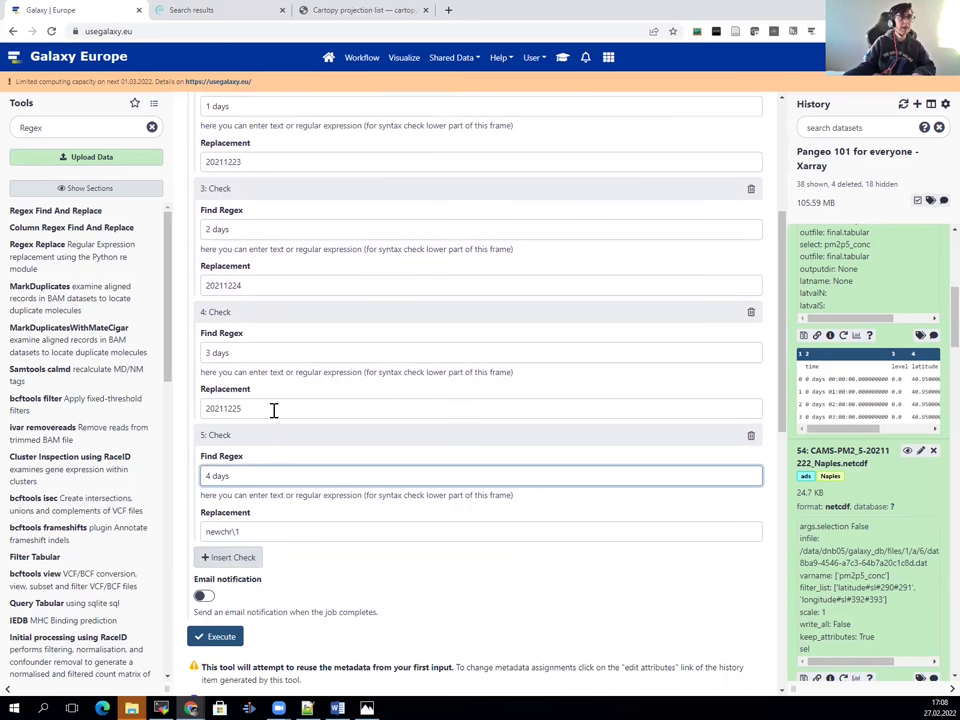
Set the fifth check's replacement to 20211226, reusing the date from the fourth check.
drag(272, 409, 170, 410)
key(ctrl+c)
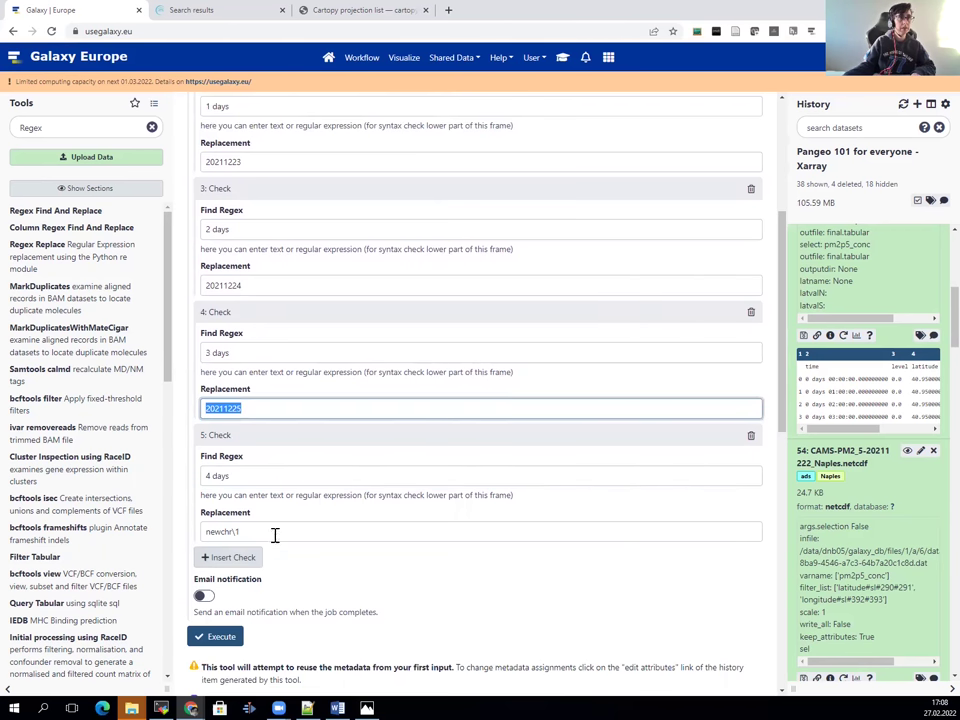
drag(274, 532, 182, 531)
key(ctrl+v)
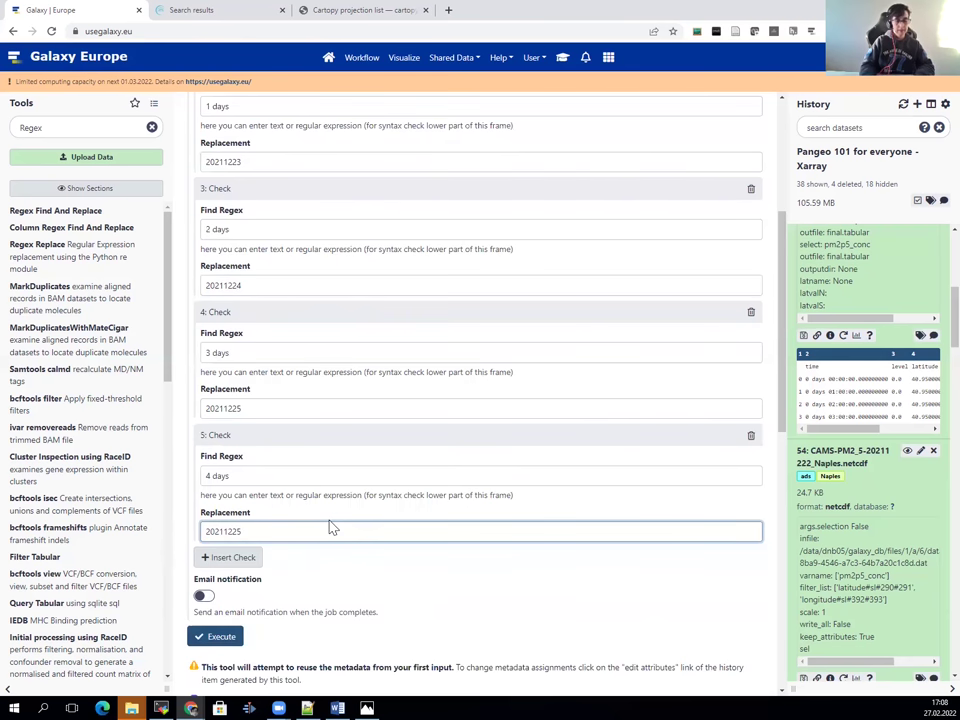
Review the five find-and-replace checks and run Column Regex Find And Replace on column 2 of the Naples tabular dataset.
scroll(334, 529, up, 5)
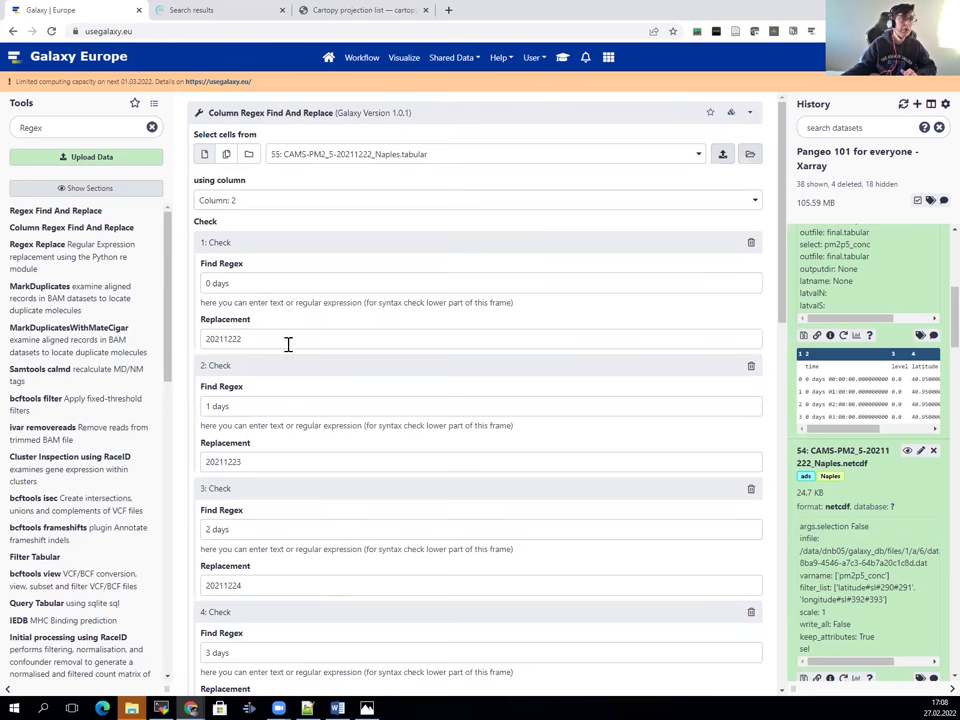
scroll(255, 505, down, 6)
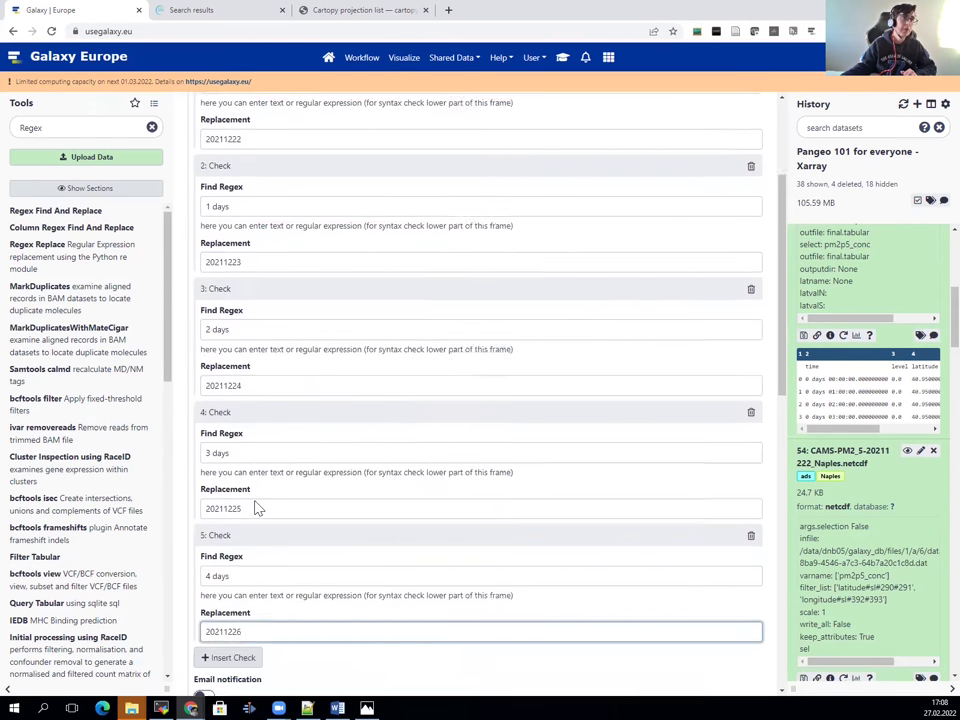
click(216, 338)
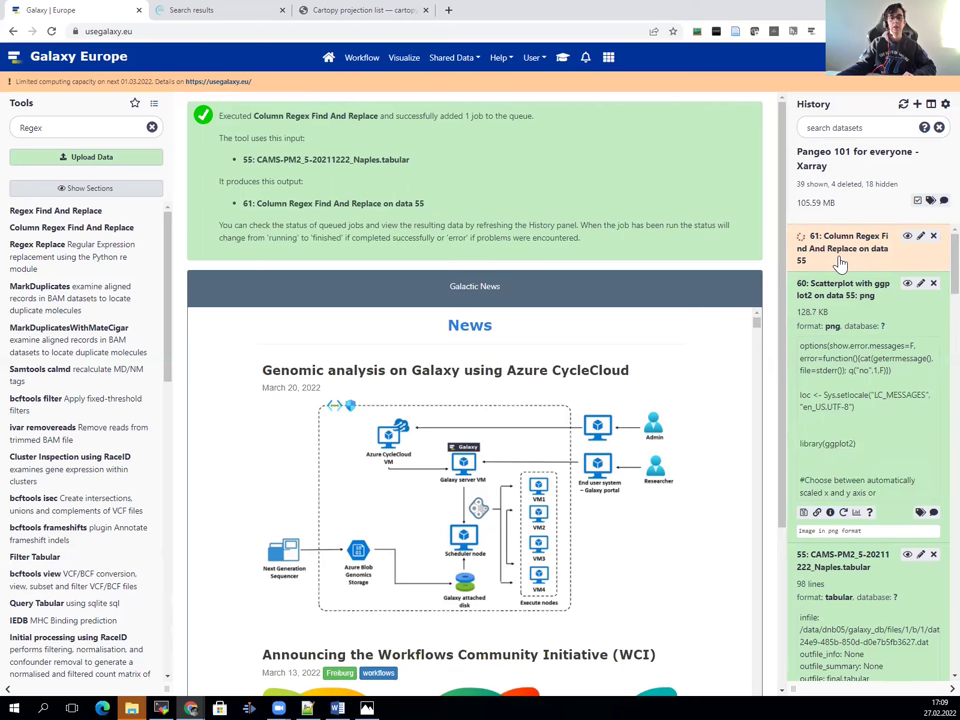
View the regex replacement output dataset and examine the dates in its time column from first to last row.
click(882, 243)
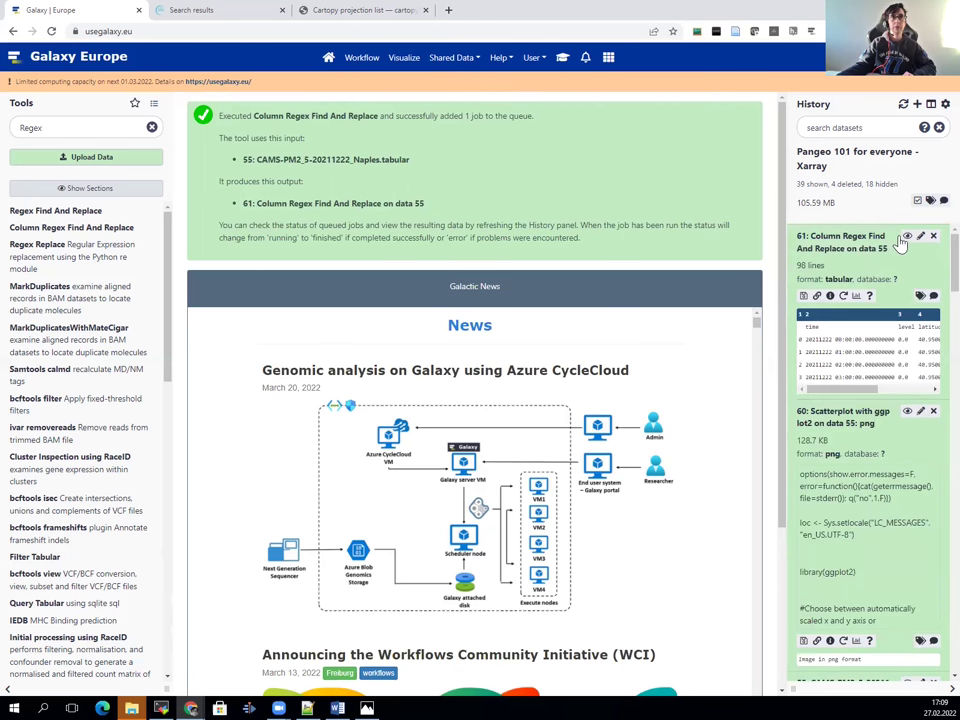
click(906, 237)
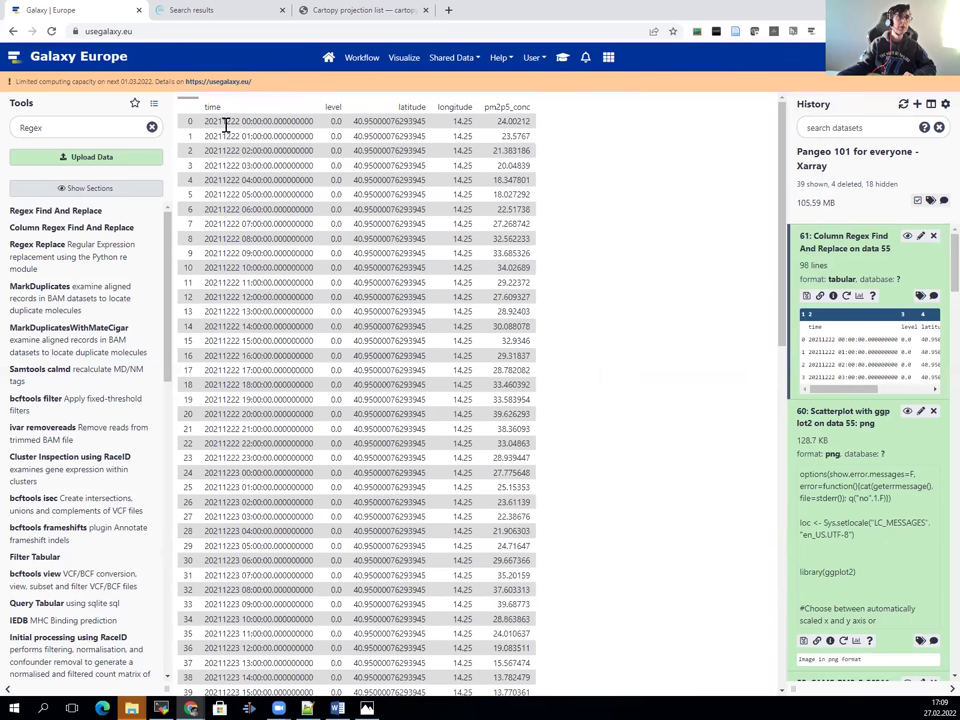
scroll(222, 135, down, 1)
scroll(222, 152, down, 10)
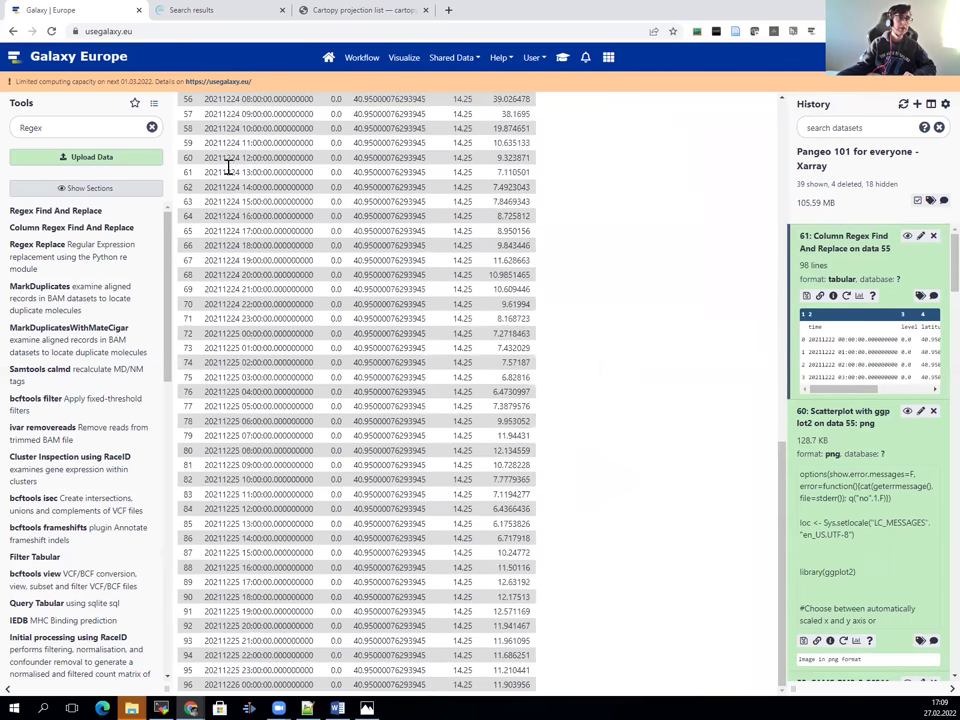
scroll(364, 316, up, 3)
scroll(364, 316, up, 10)
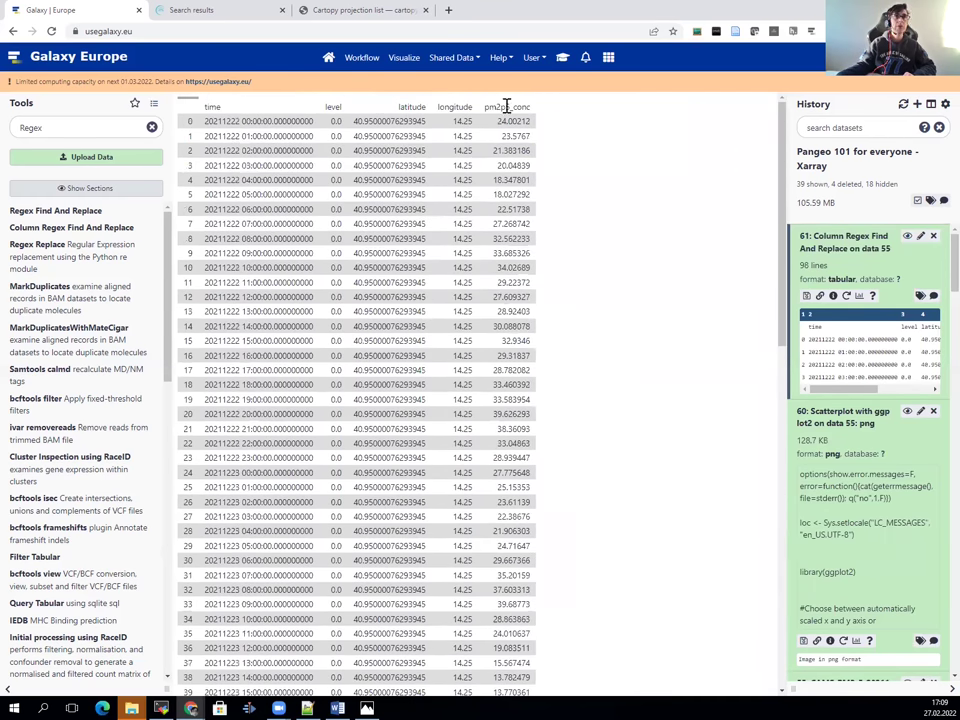
Search the tools for "stripe" and open the climate stripes from timeseries tool.
drag(47, 127, 4, 125)
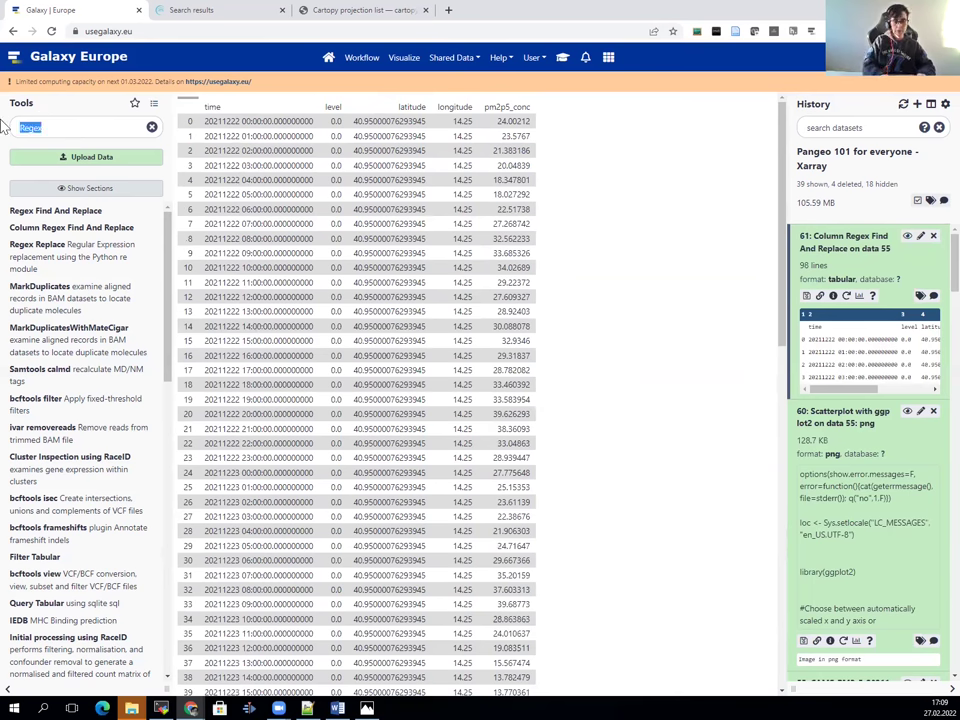
text(stripe)
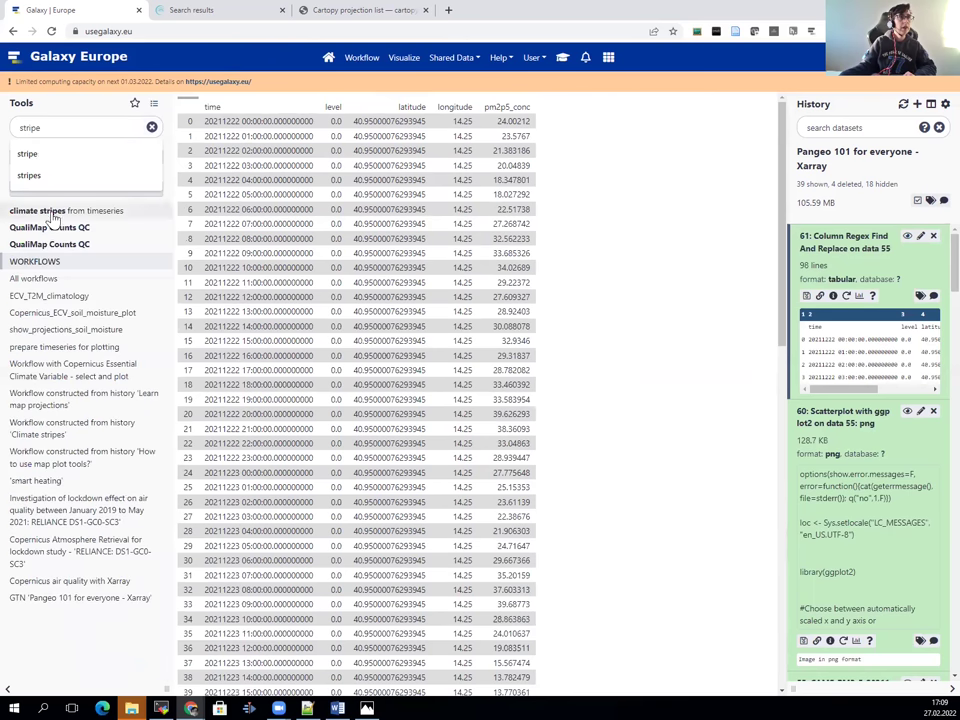
click(51, 216)
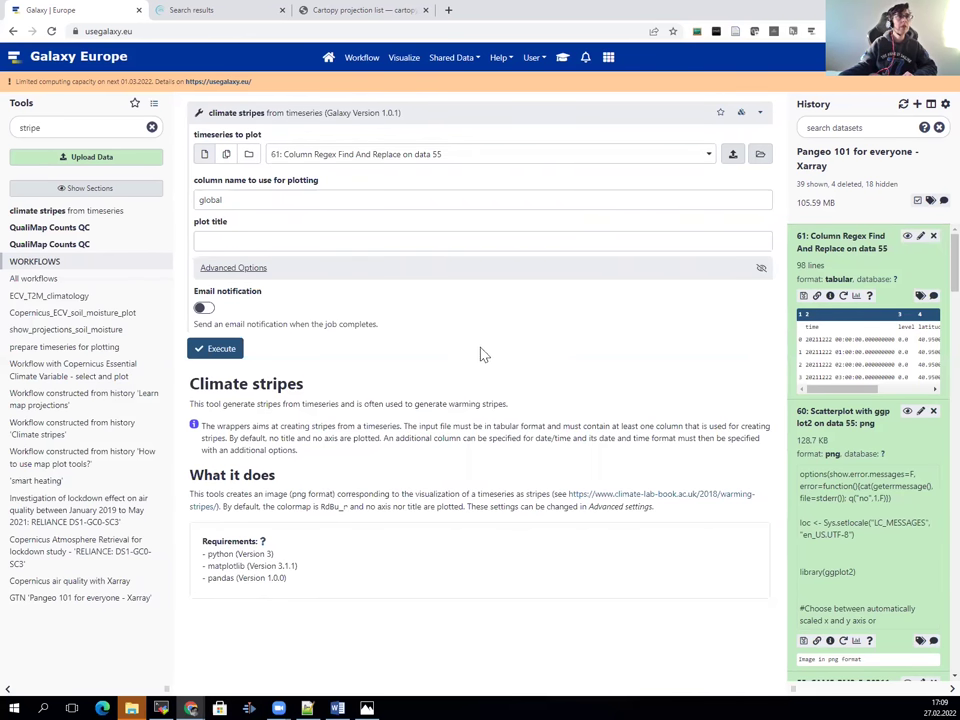
Replace the column name to use for plotting with pm2p5_conc, copied from the regex output dataset's preview.
drag(251, 197, 197, 199)
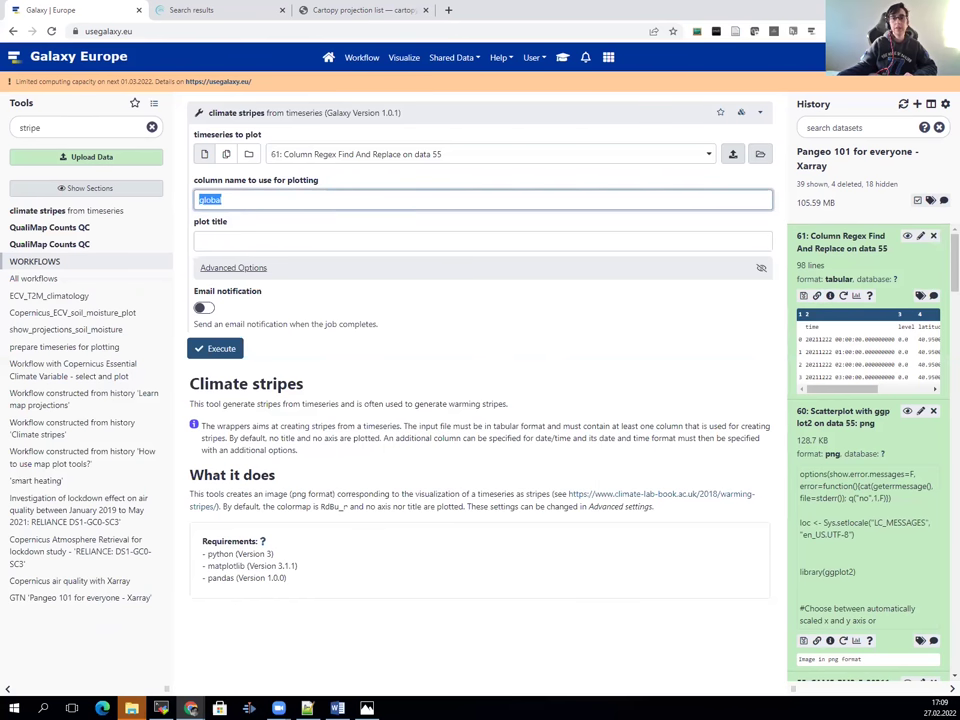
key(BackSpace)
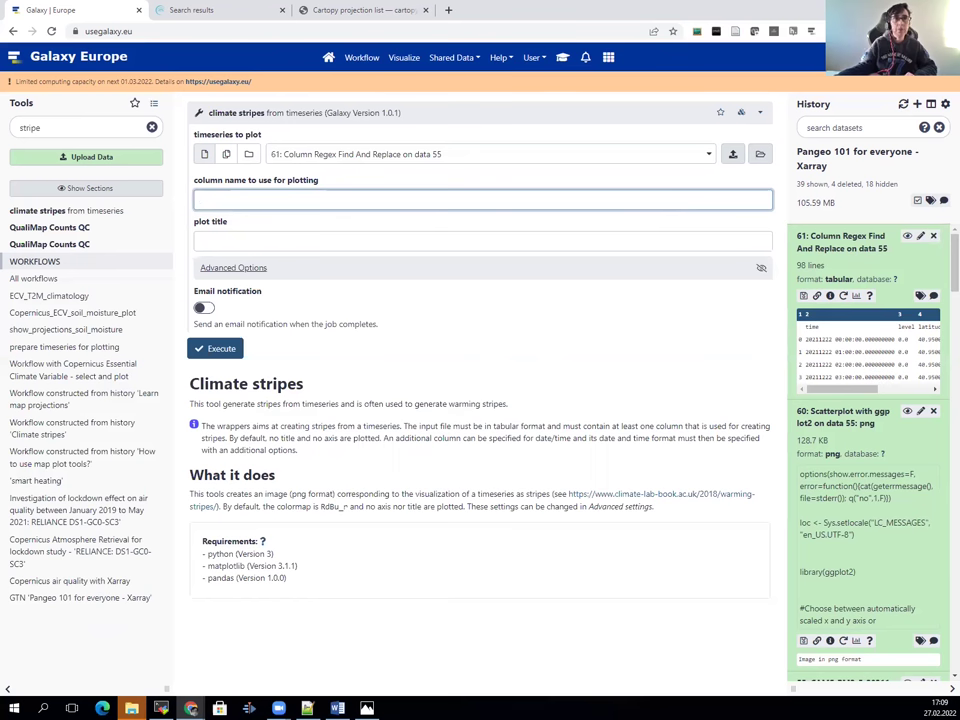
drag(849, 390, 930, 390)
double_click(930, 327)
key(ctrl+c)
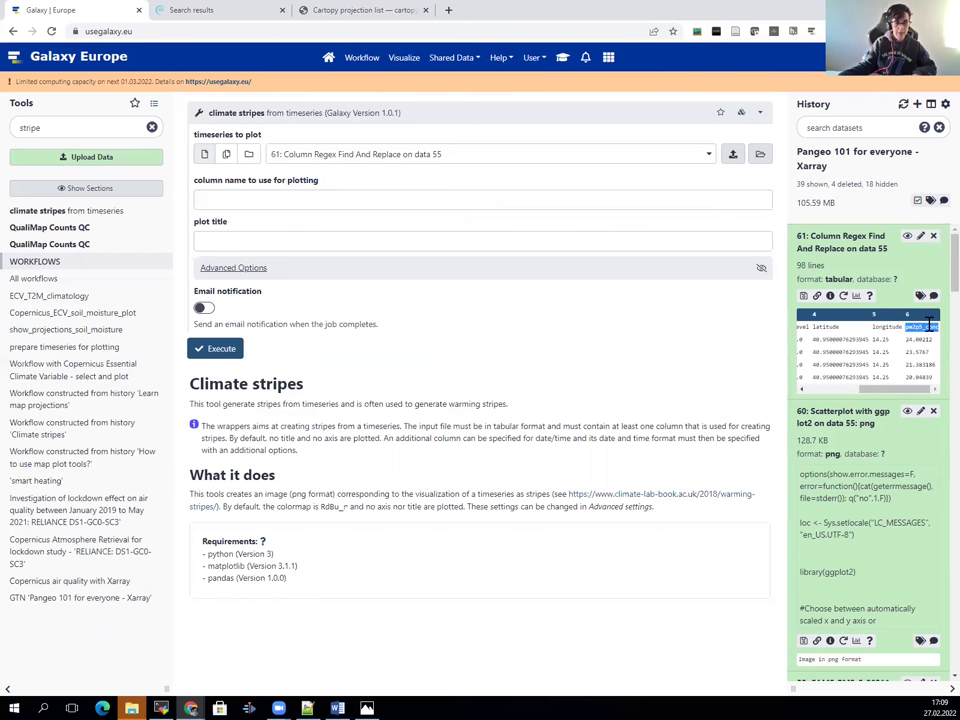
click(205, 200)
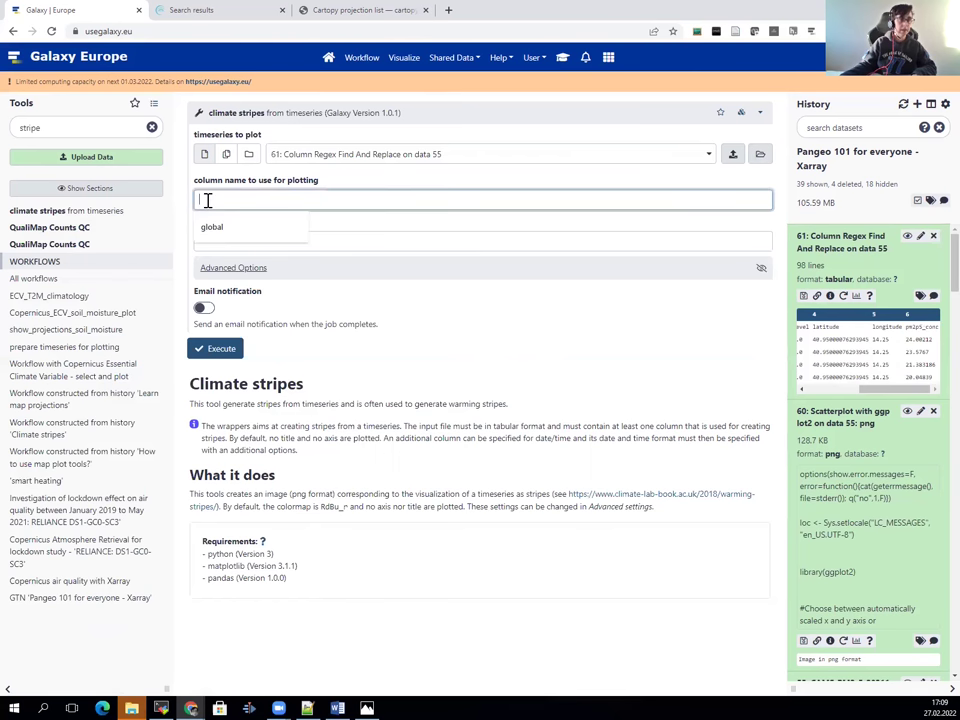
key(ctrl+v)
Enter the plot title "Pm2.5 4 days forecast from December 222, 2021 over Napes".
click(240, 240)
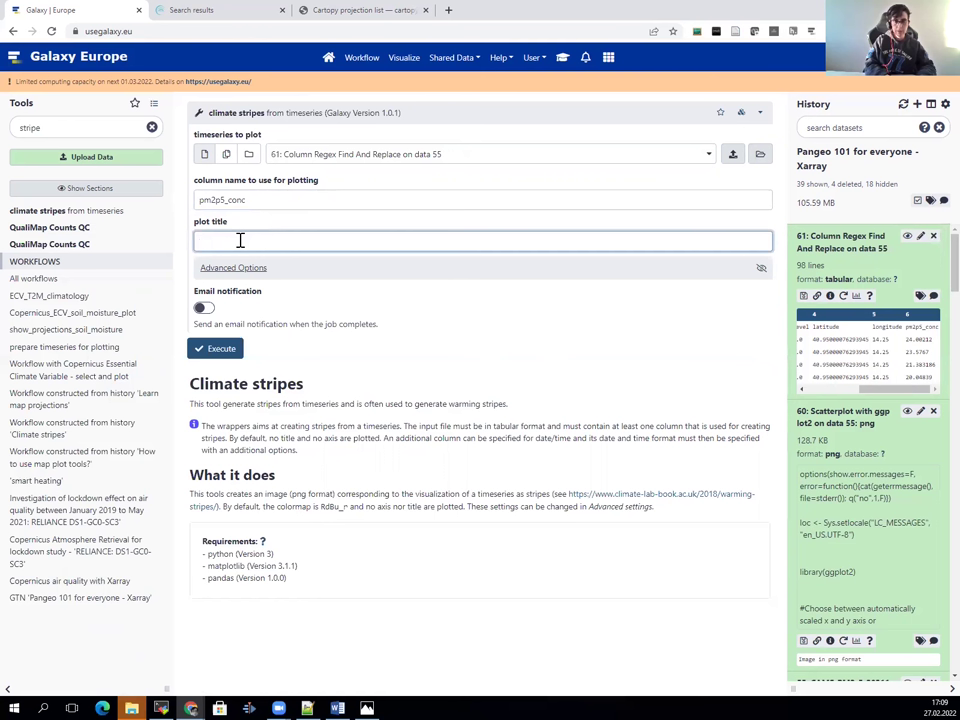
text(Pm2.5 4 d)
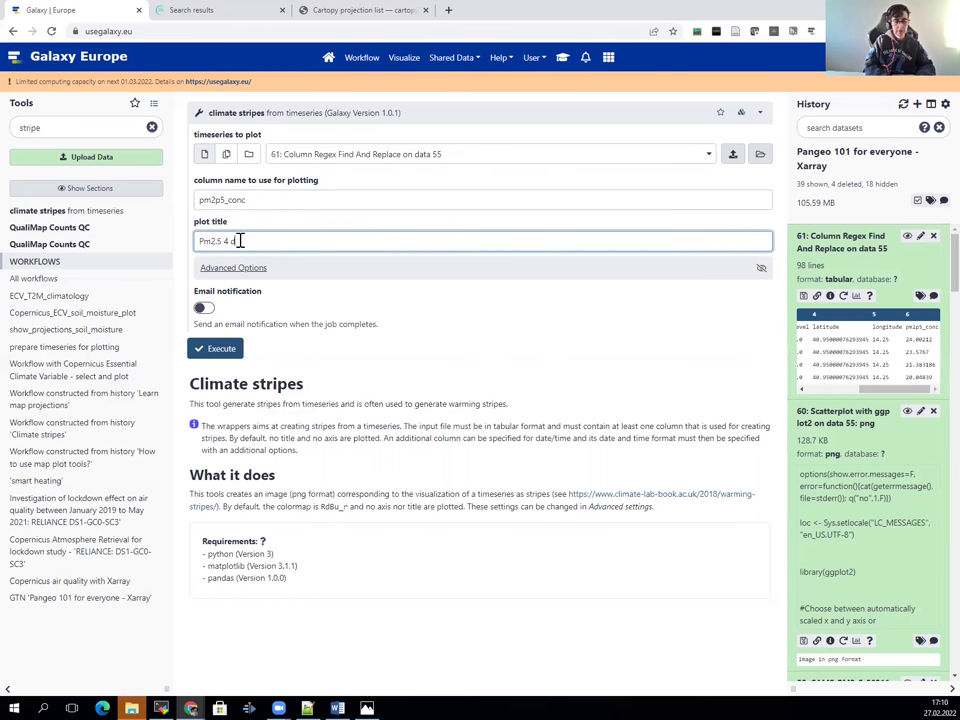
text(ays forecast fofrm D)
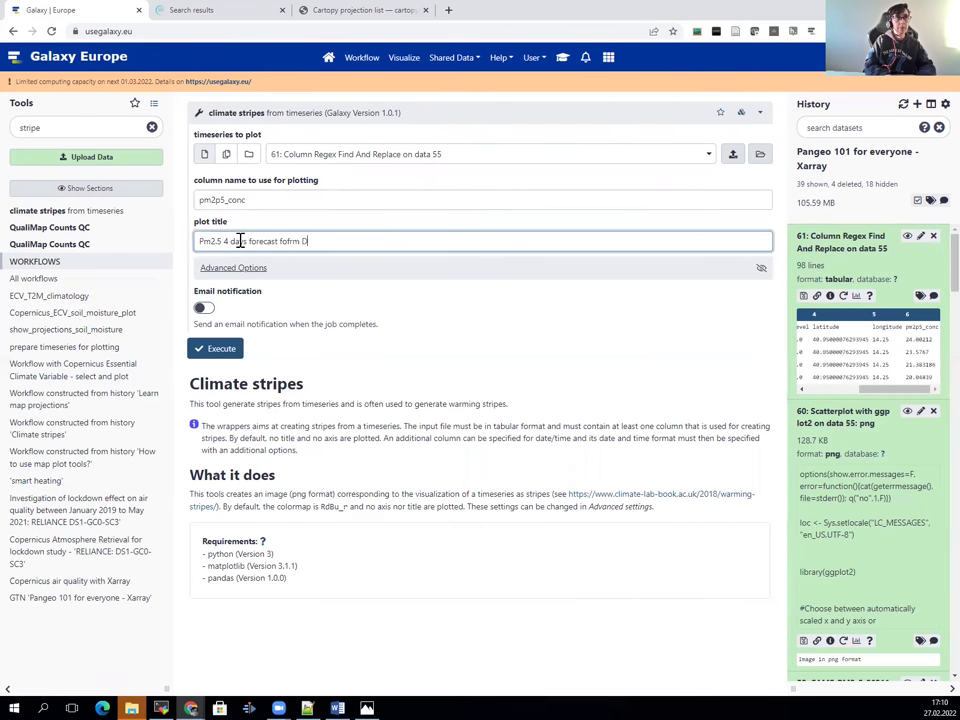
key(BackSpace)
key(BackSpace)
text(rom December 222, 2021)
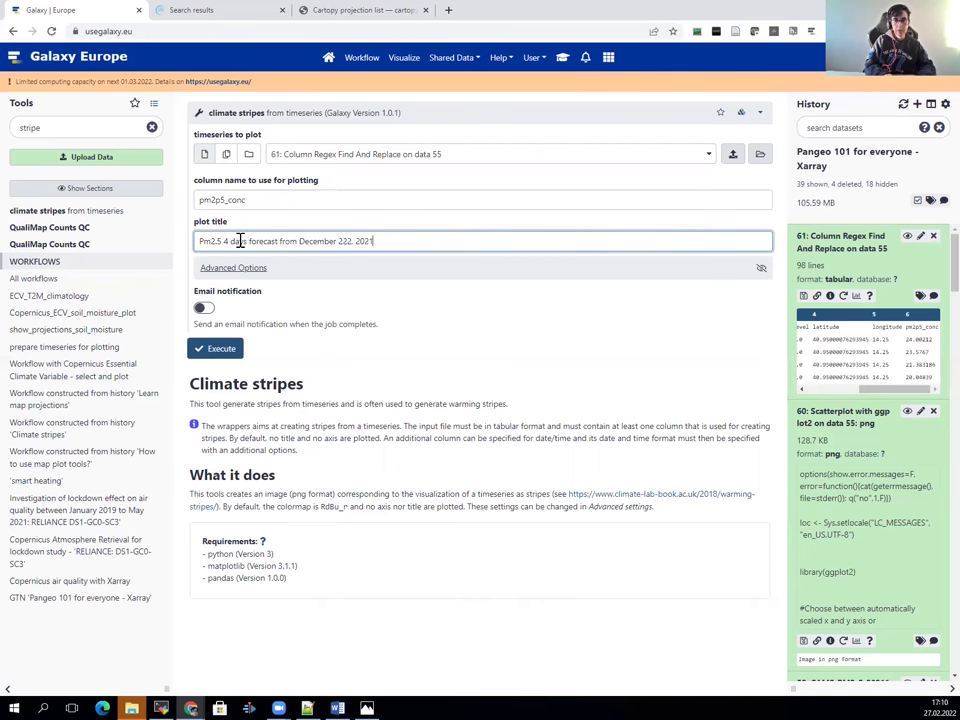
text( over Napes)
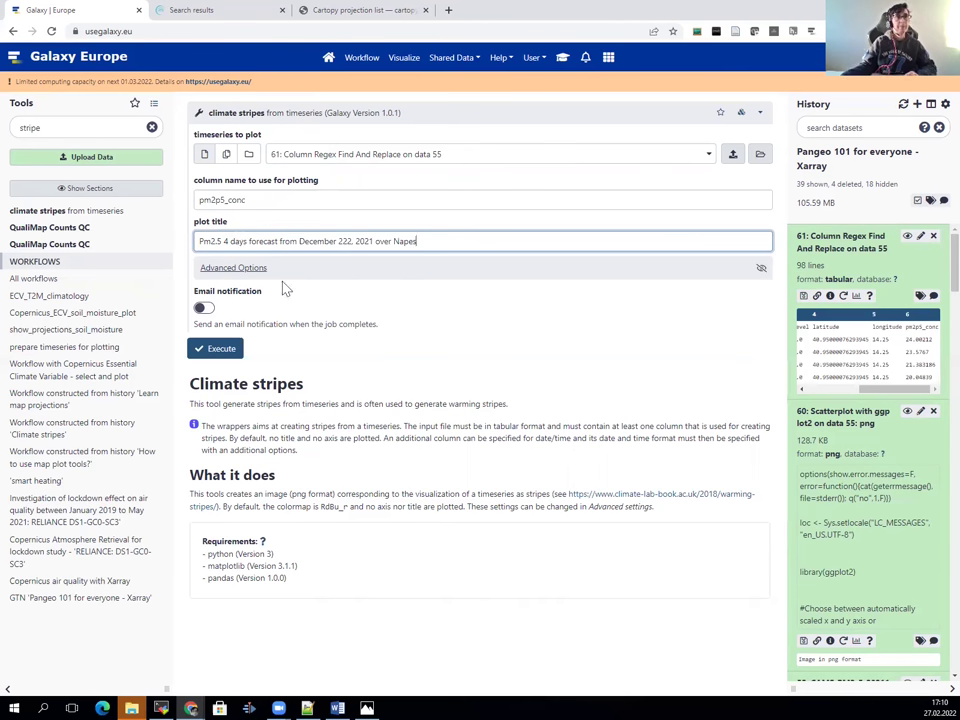
Reveal the advanced options and set the column name to use for the x-axis to "time".
click(245, 272)
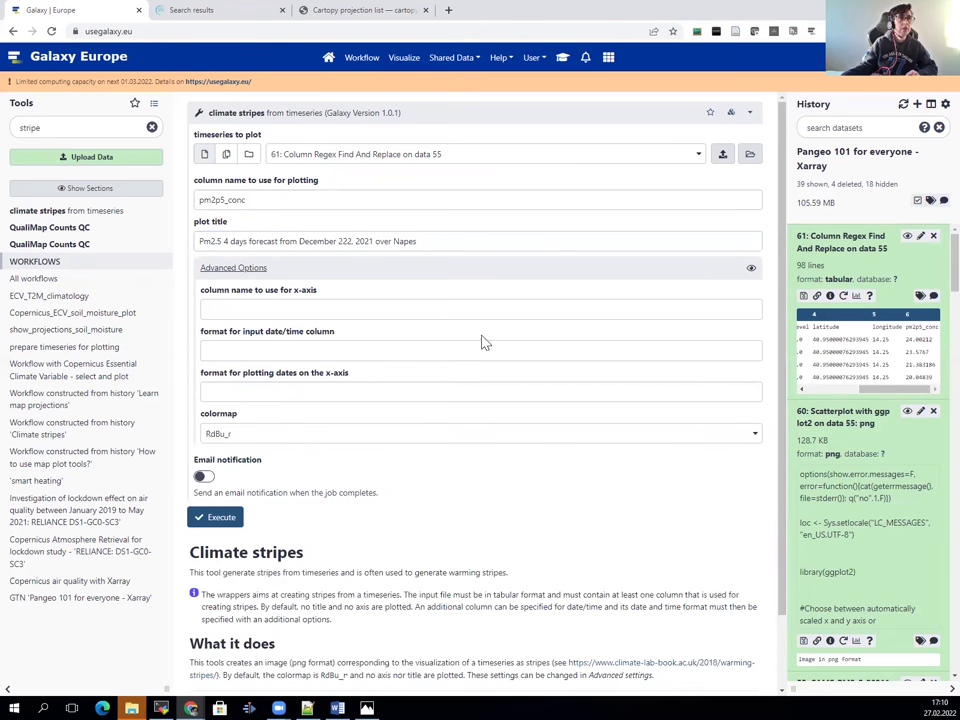
click(407, 306)
text(times)
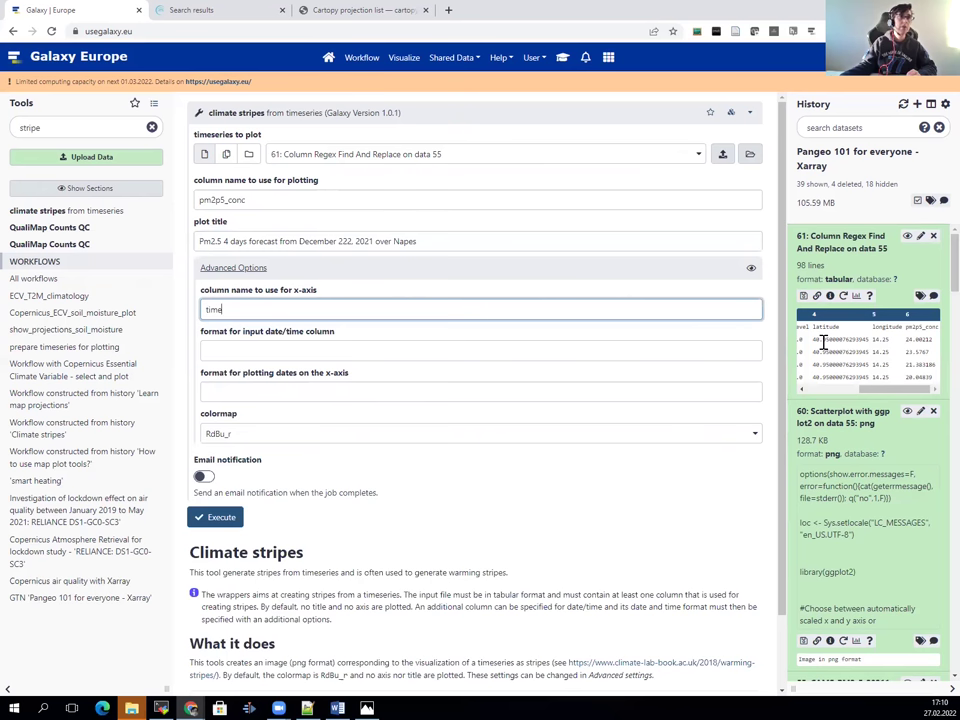
Set the format for the input date/time column to "%Y%m%d %H:%M:%S.%f".
click(403, 351)
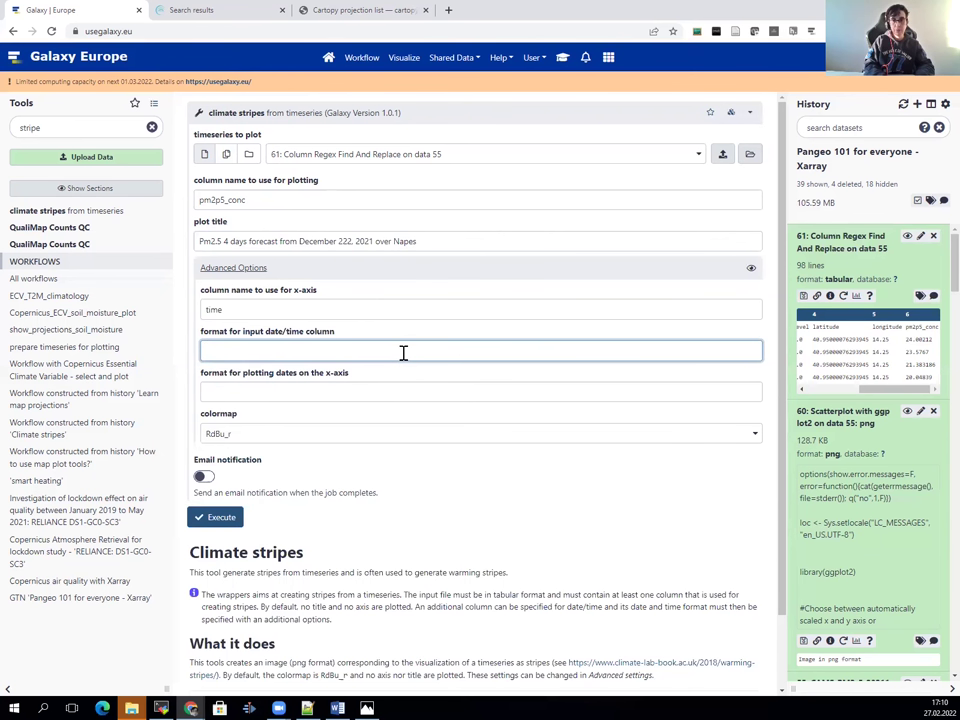
text(%Y)
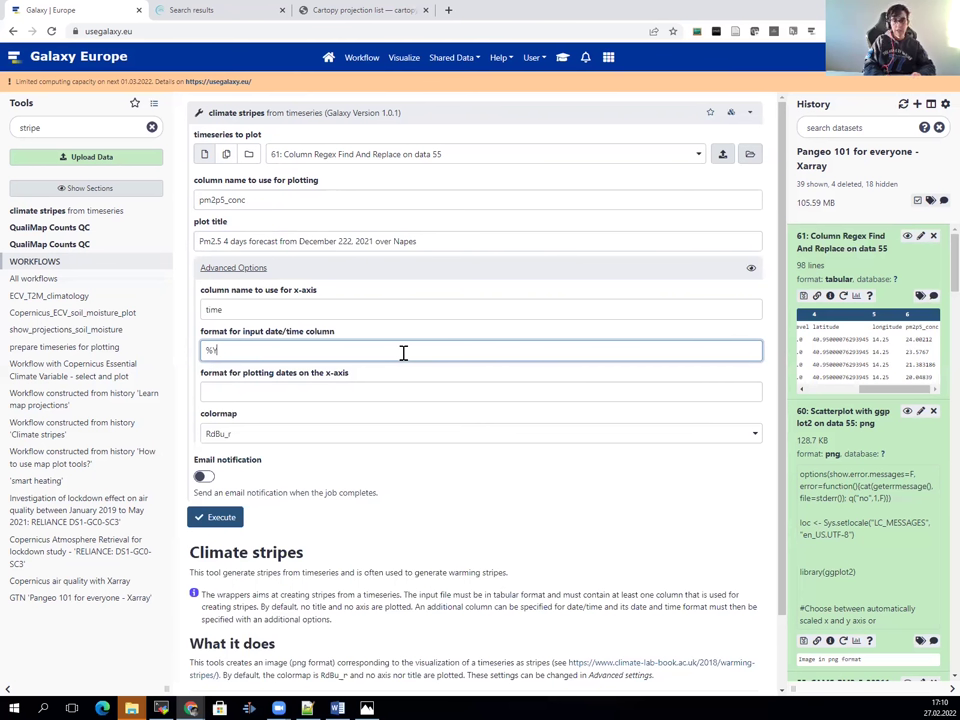
text(%m)
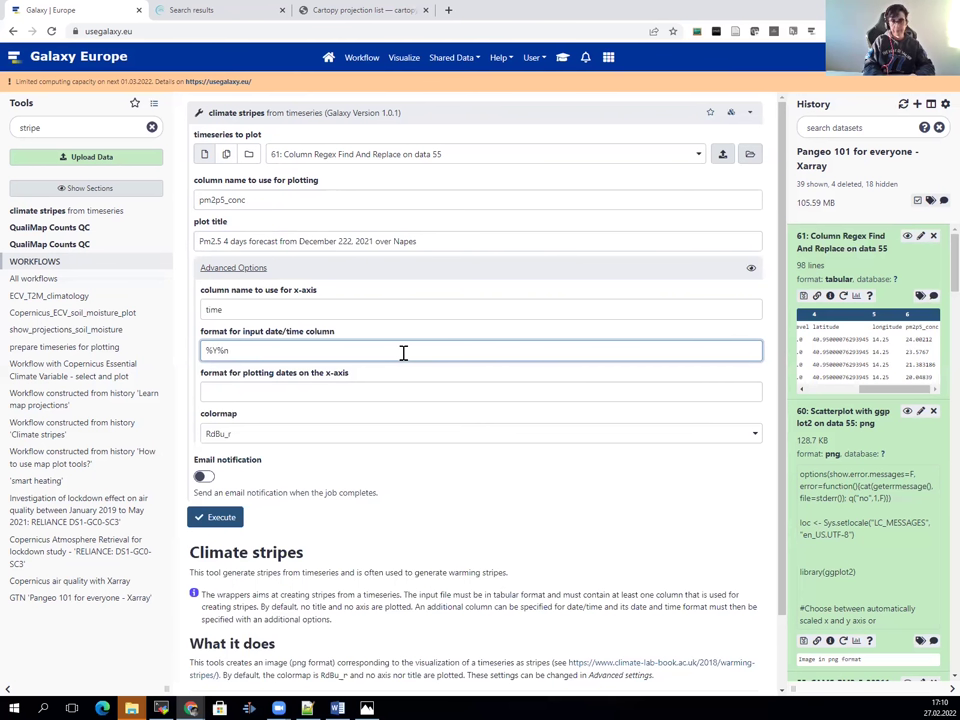
text(%d %)
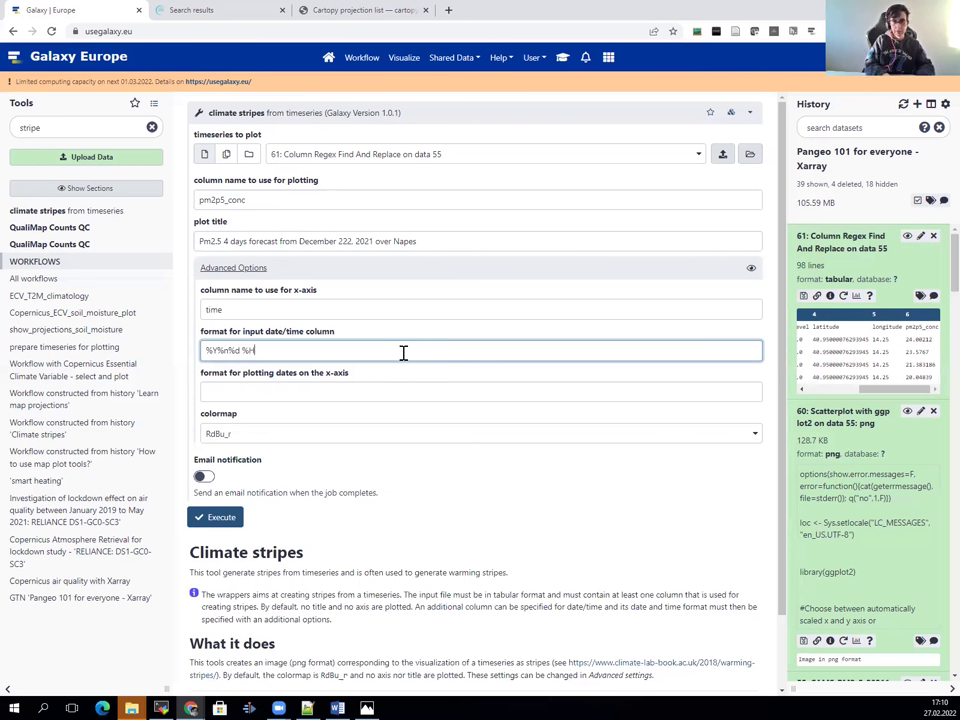
text(H:%M)
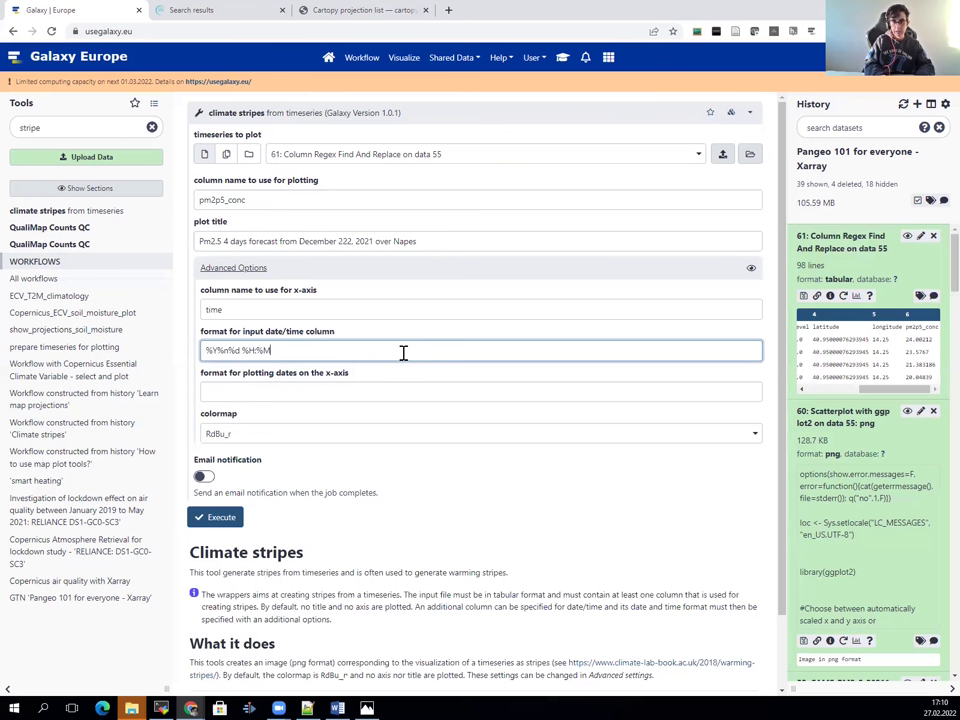
text(:%)
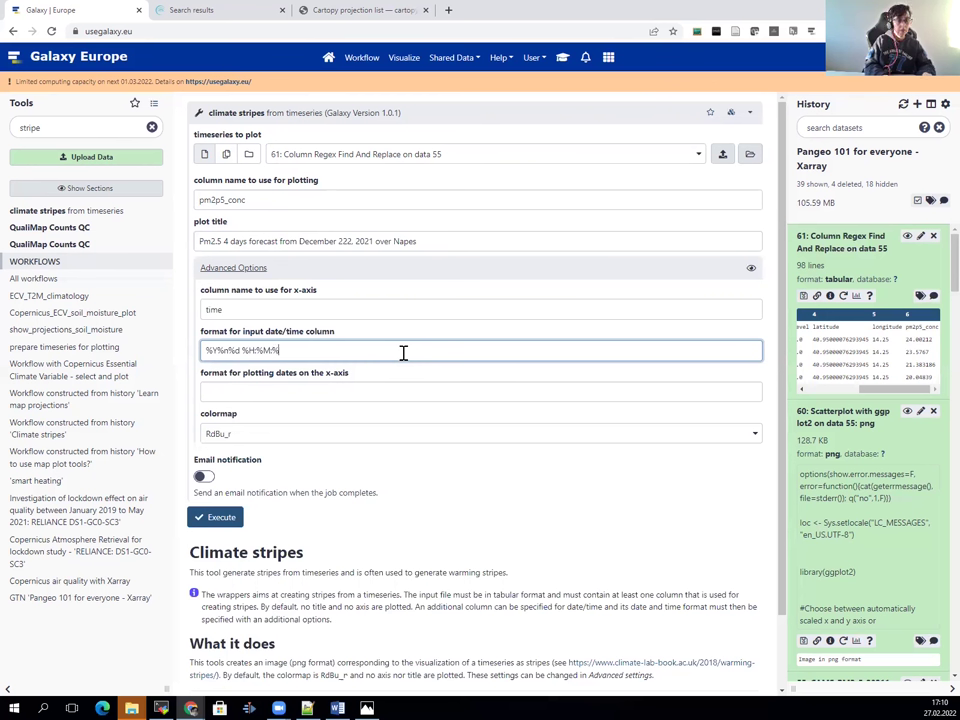
text(S.%f)
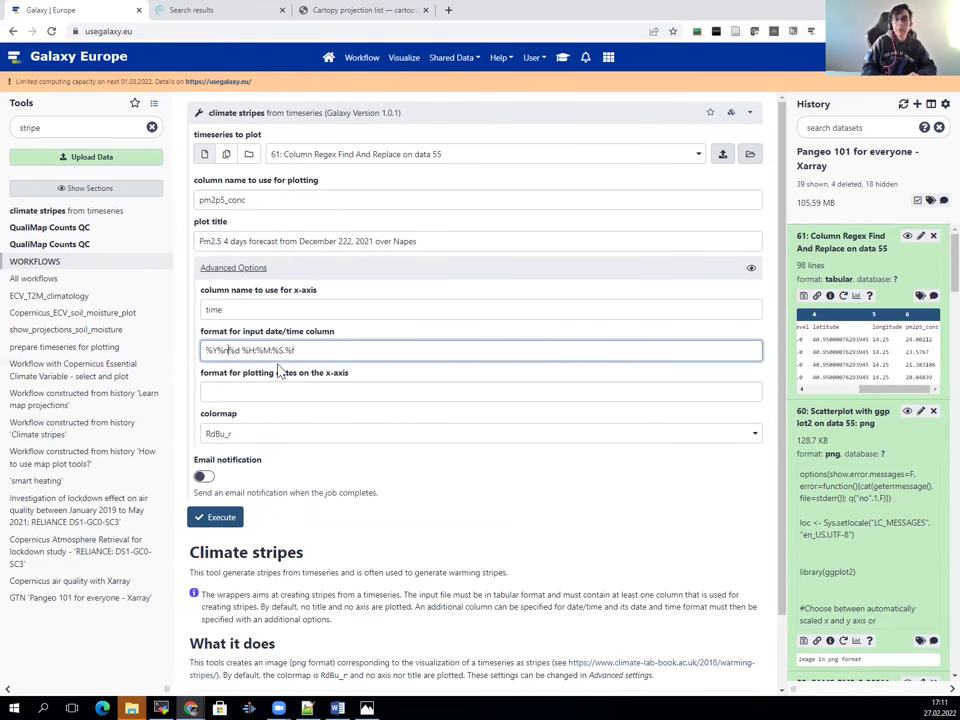
click(216, 352)
text(-)
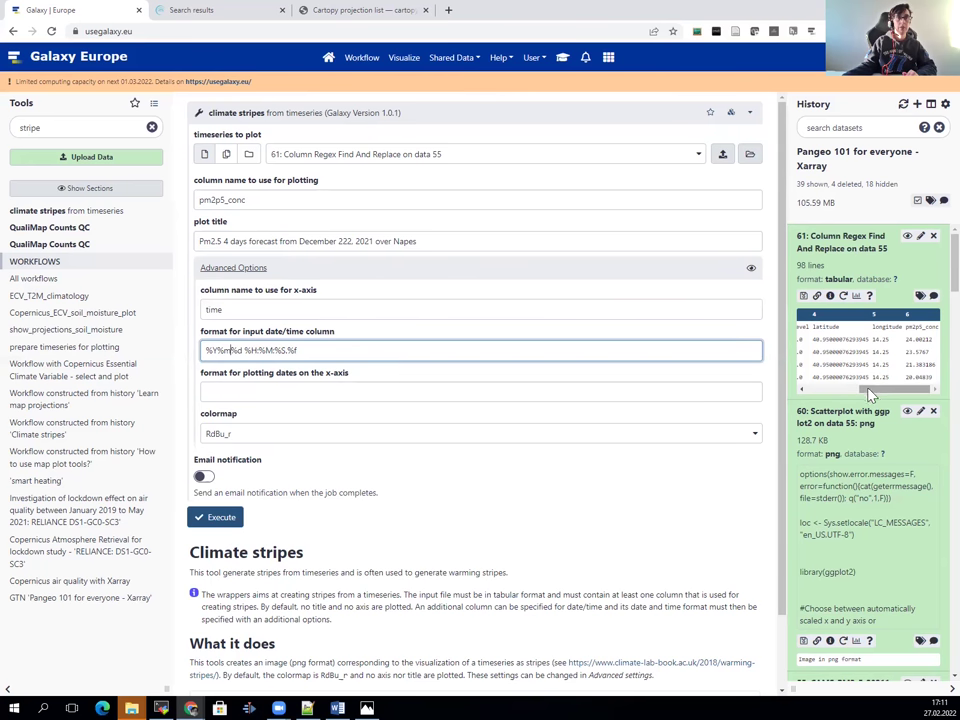
Compare the input date/time format with the year and fractional seconds in the regex output dataset's time column.
drag(870, 394, 808, 392)
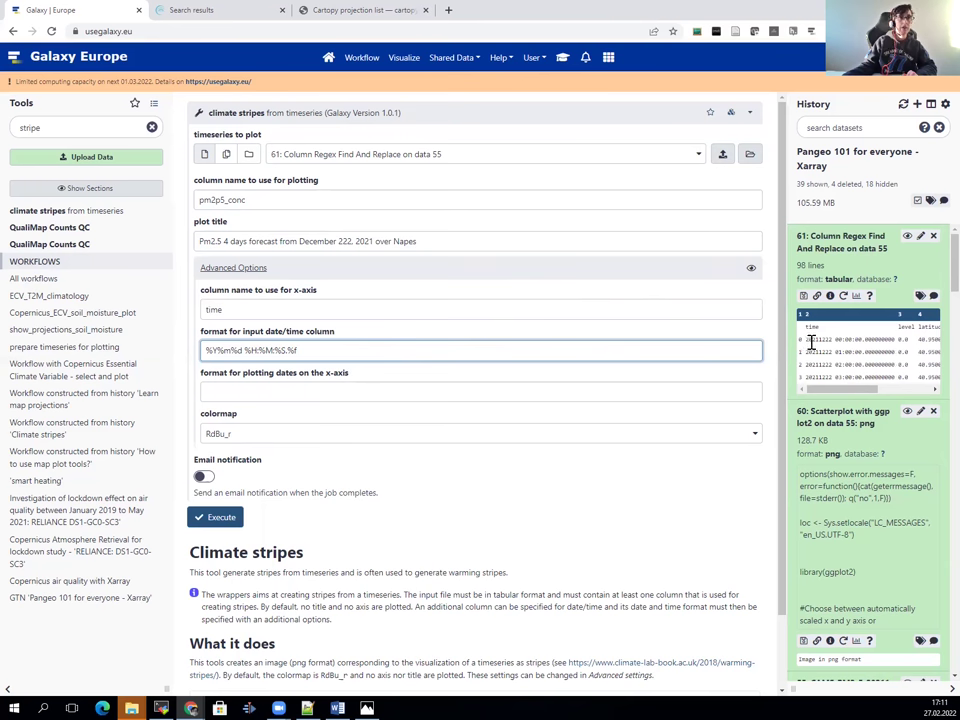
drag(806, 340, 822, 343)
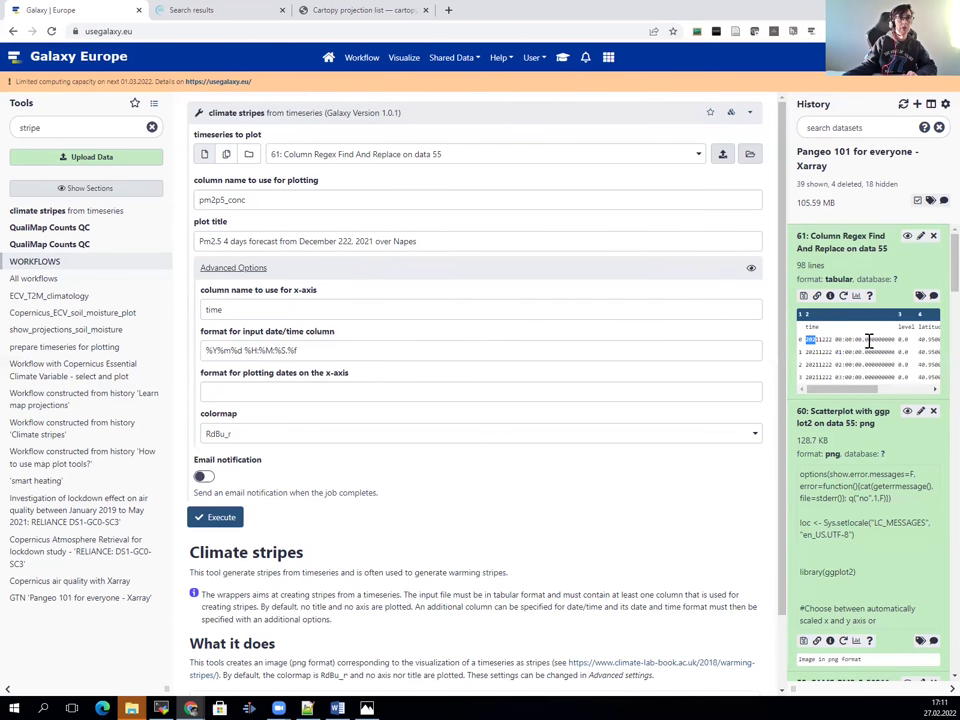
drag(864, 339, 895, 339)
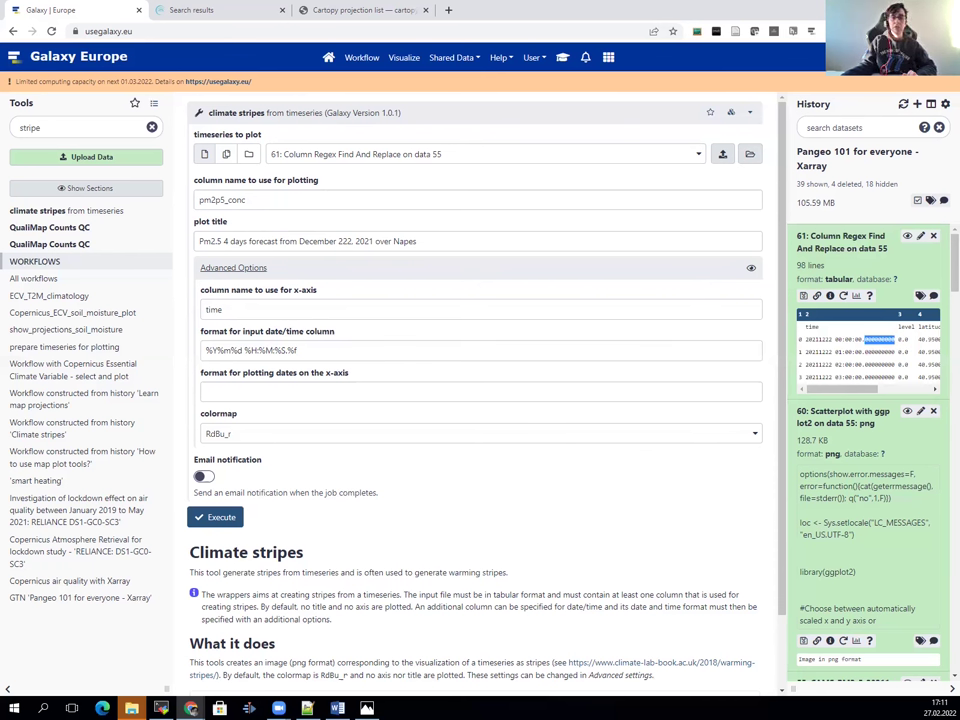
Set the format for plotting dates on the x-axis to "%d %b %H hours".
click(333, 398)
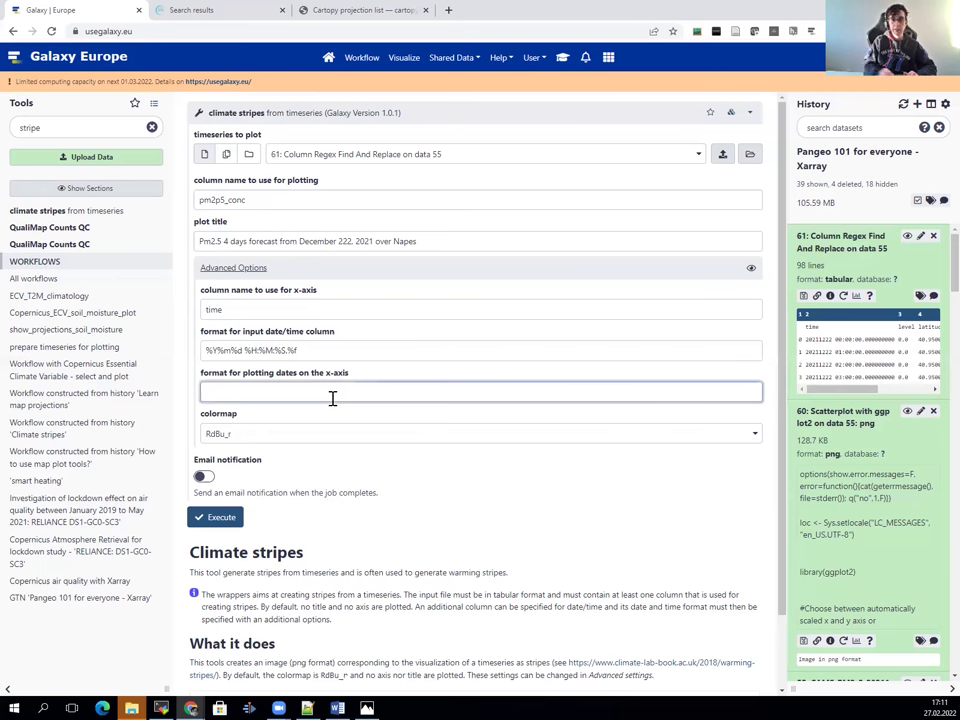
text(%)
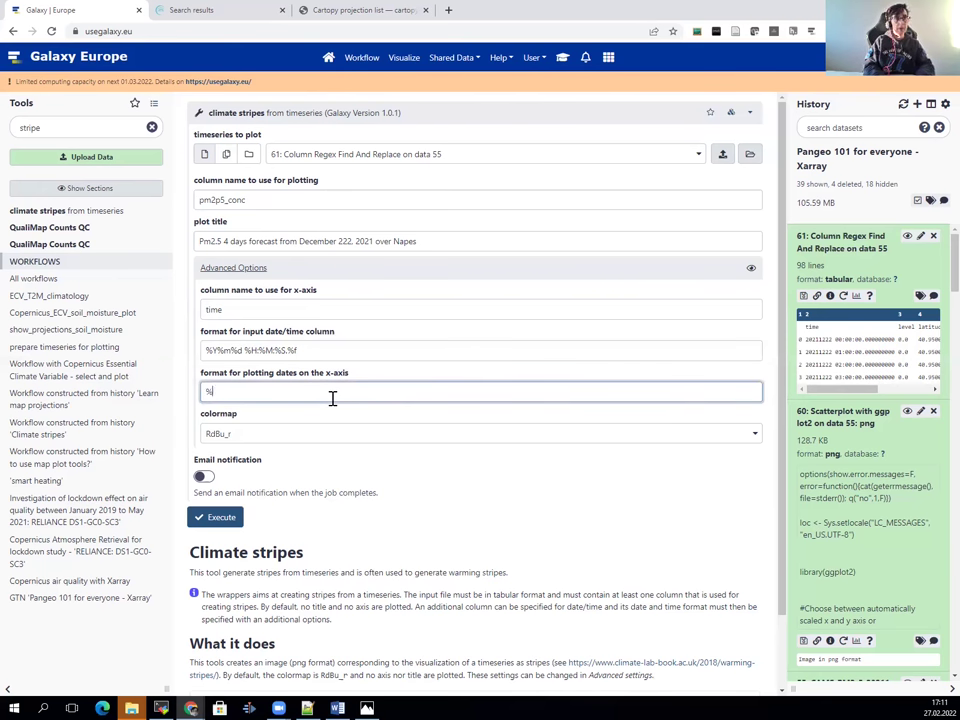
text(d %b)
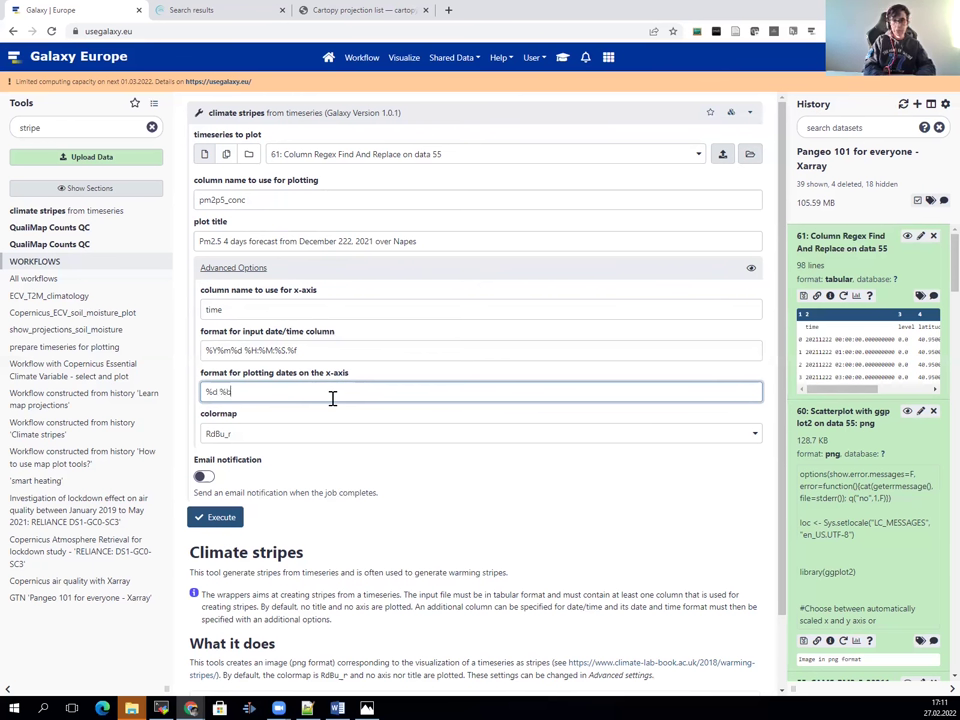
text( %)
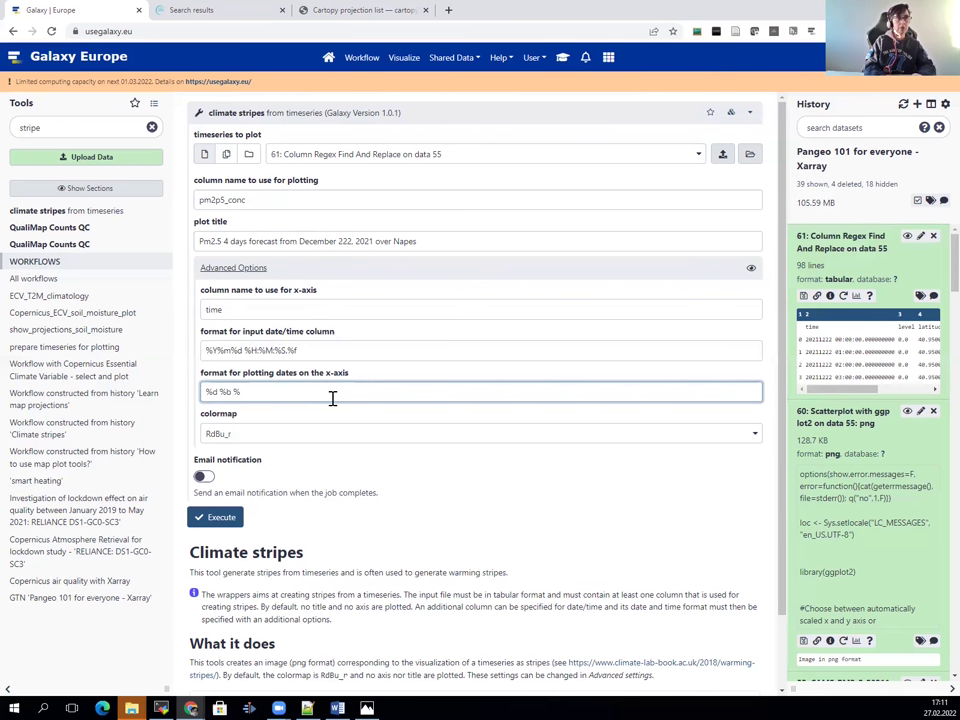
text(H hours)
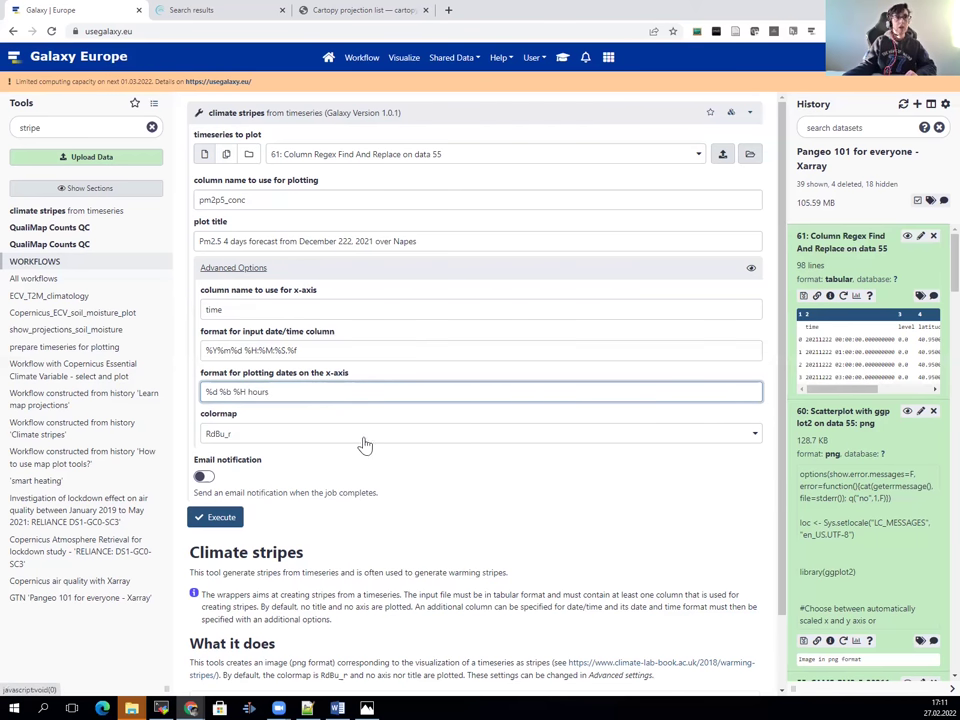
Choose the "winter" colormap and execute the climate stripes tool on the regex output dataset.
click(365, 443)
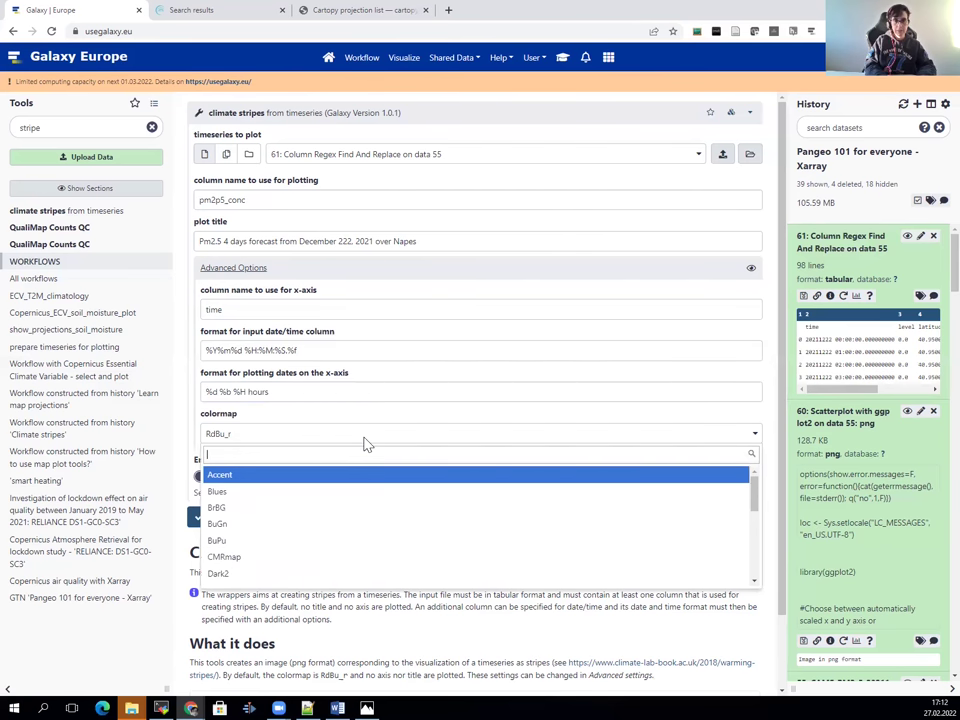
text(winter)
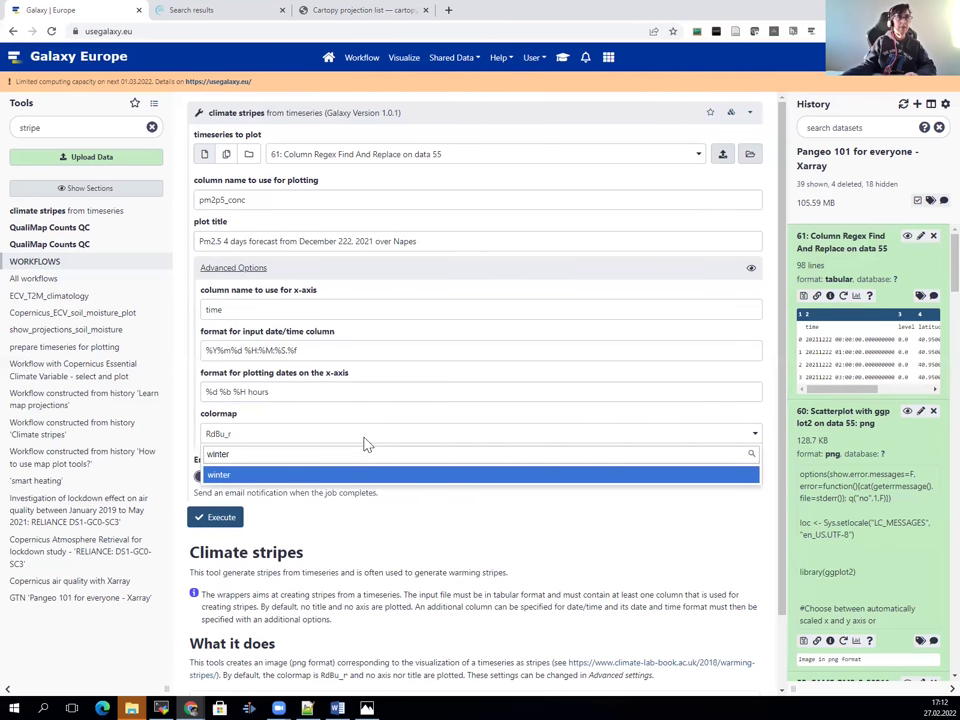
click(334, 475)
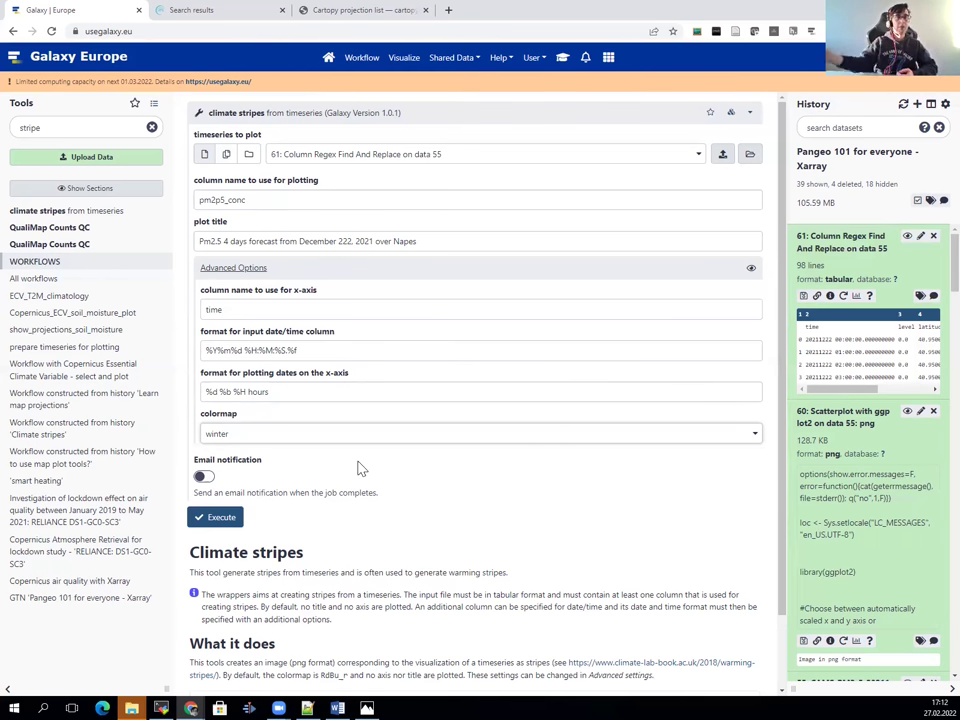
click(221, 518)
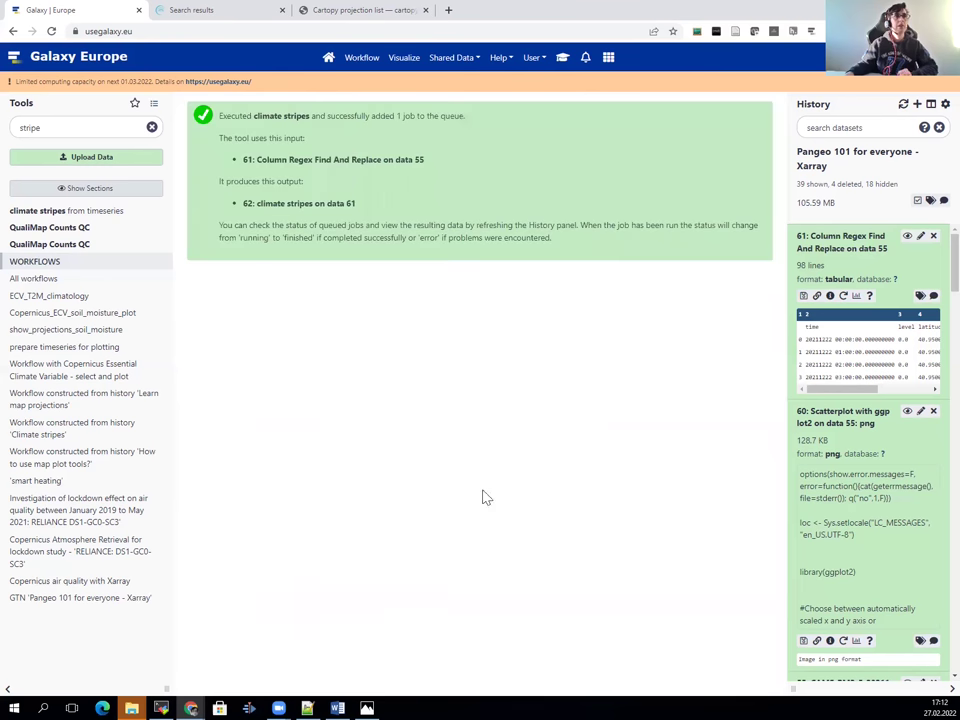